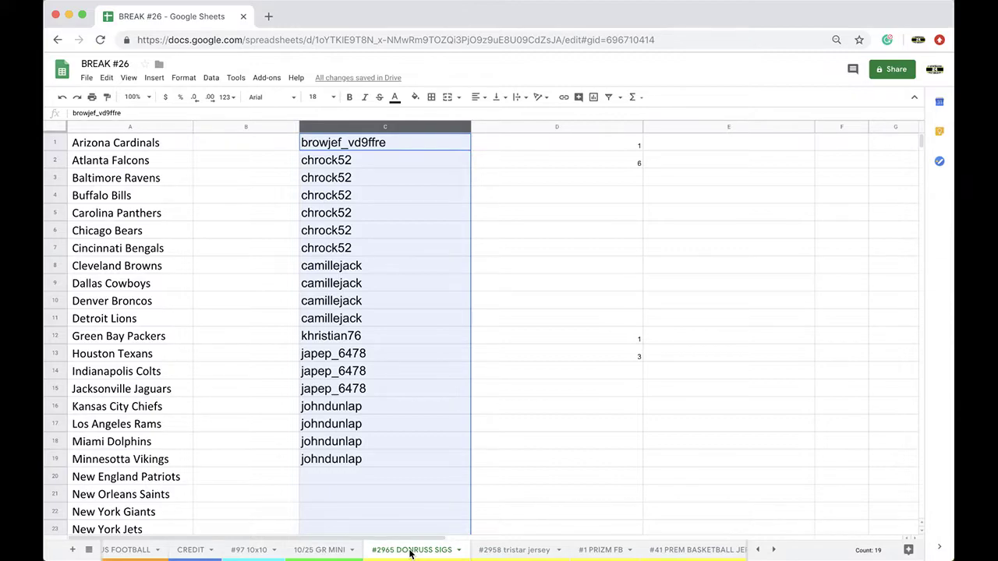
# - Duplicate #1 PRIZM FB as '#8 PHOENIX FB' and clear the copied buyer names in column C
pyautogui.hscroll(2, 441, 550)
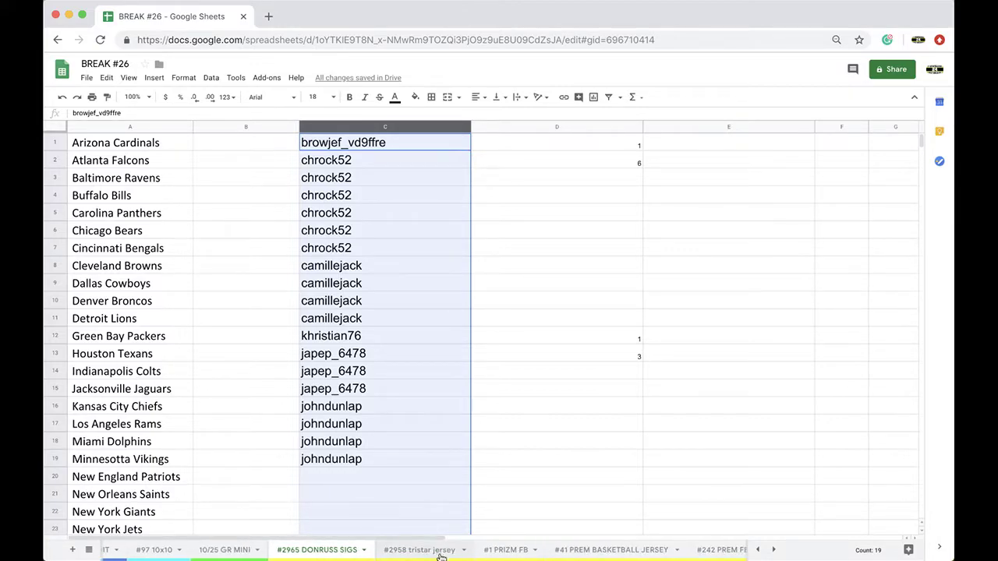
pyautogui.click(504, 549)
pyautogui.rightClick(500, 549)
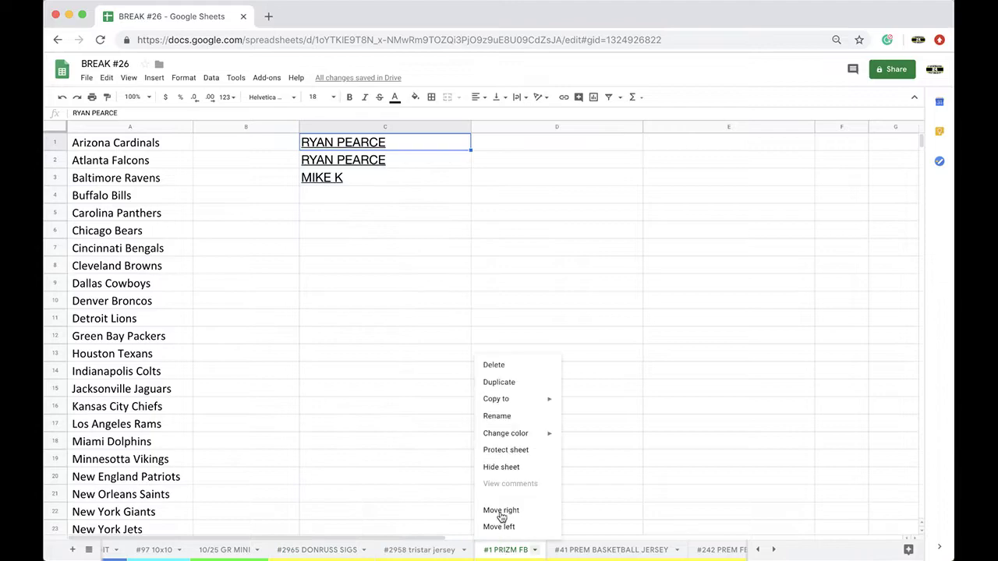
pyautogui.click(508, 391)
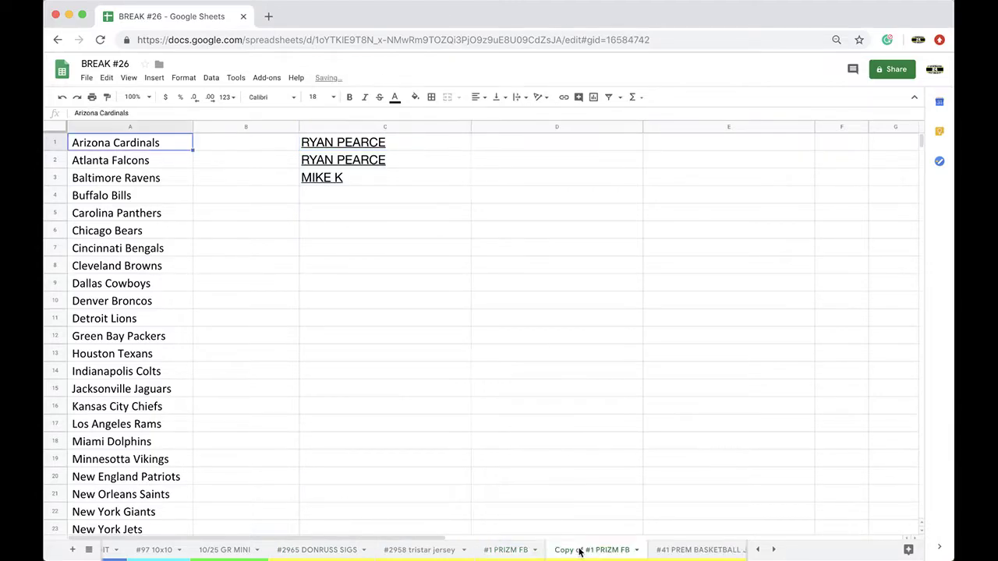
pyautogui.doubleClick(583, 550)
pyautogui.write('#8 PH')
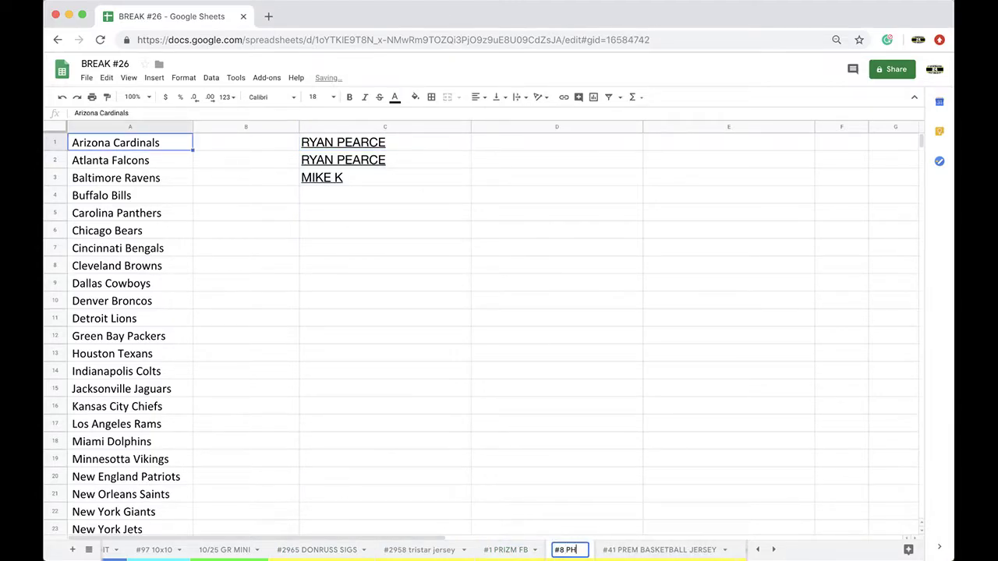
pyautogui.write('OENIX FB')
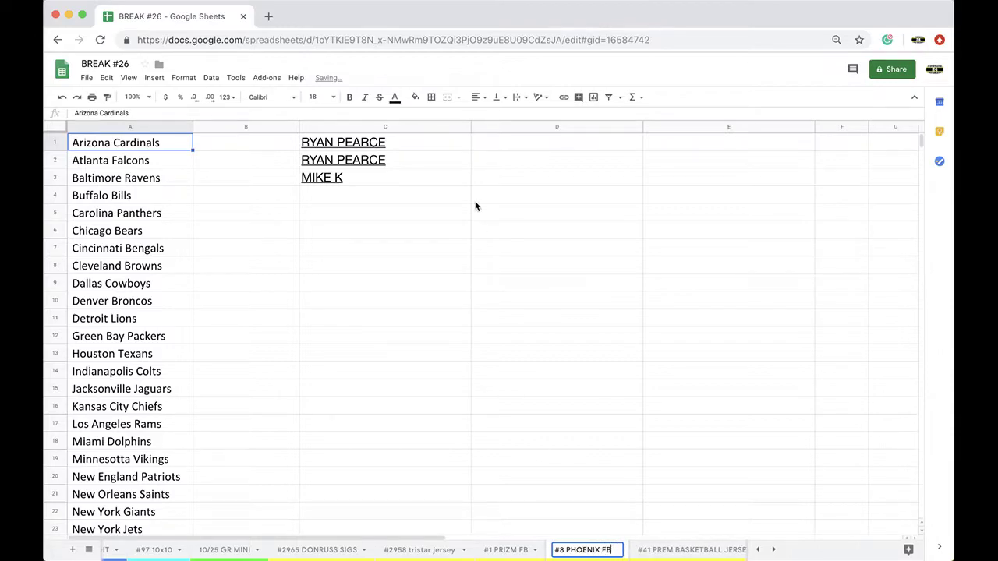
pyautogui.click(392, 126)
pyautogui.press('Delete')
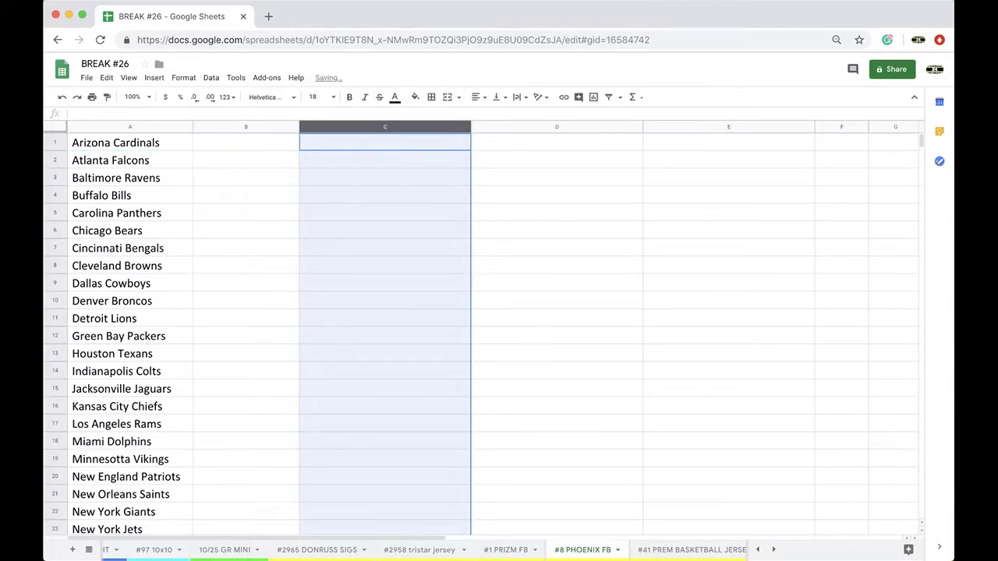
# - Enter the Arizona buyer's name in C1 of #8 PHOENIX FB
pyautogui.click(379, 144)
pyautogui.write('J')
pyautogui.press('BackSpace')
pyautogui.write('DIJ-DIE')
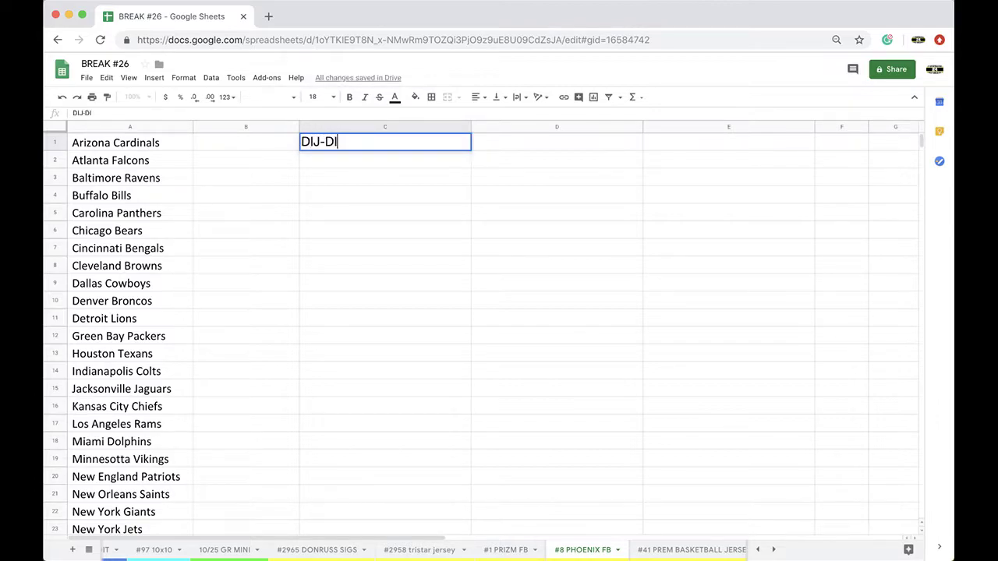
pyautogui.click(391, 179)
# - Copy that buyer's name into C2, and into C4 (Buffalo Bills) on #1 PRIZM FB
pyautogui.click(362, 140)
pyautogui.hotkey('ctrl', 'c')
pyautogui.click(363, 159)
pyautogui.hotkey('ctrl', 'v')
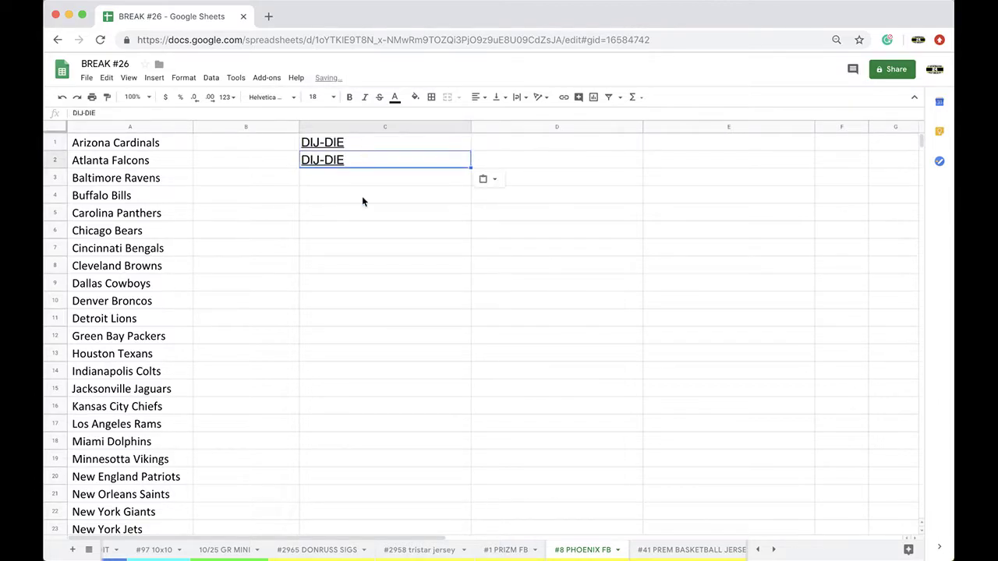
pyautogui.click(493, 550)
pyautogui.click(319, 198)
pyautogui.hotkey('ctrl', 'v')
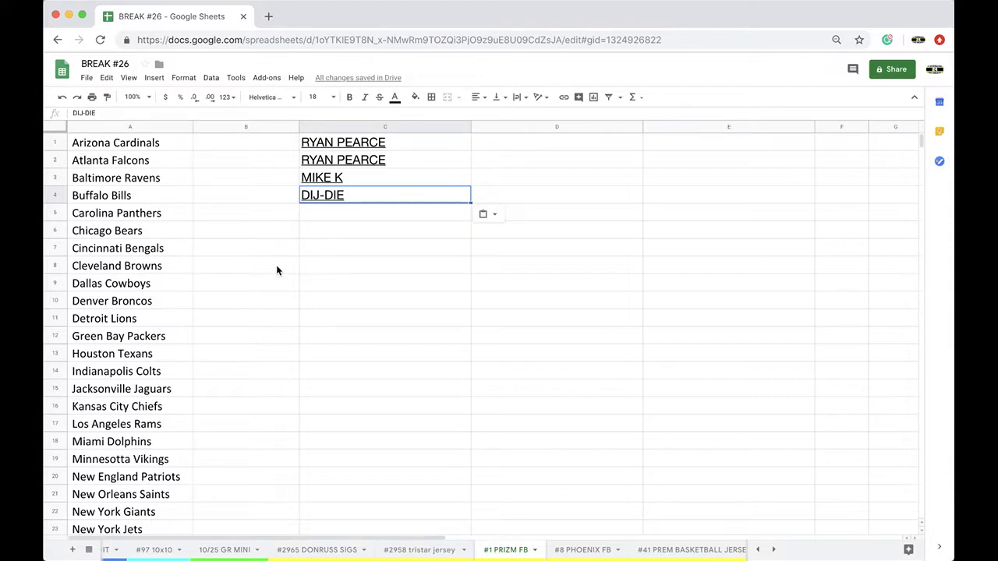
# - Give Carolina Panthers (C5) and Chicago Bears (C6) on #1 PRIZM FB the same buyer's name
pyautogui.click(337, 212)
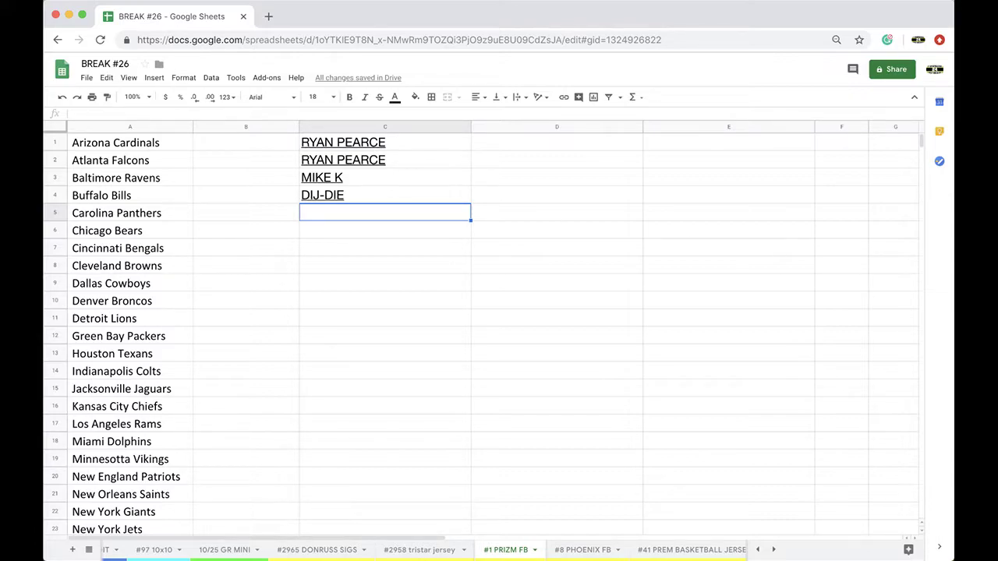
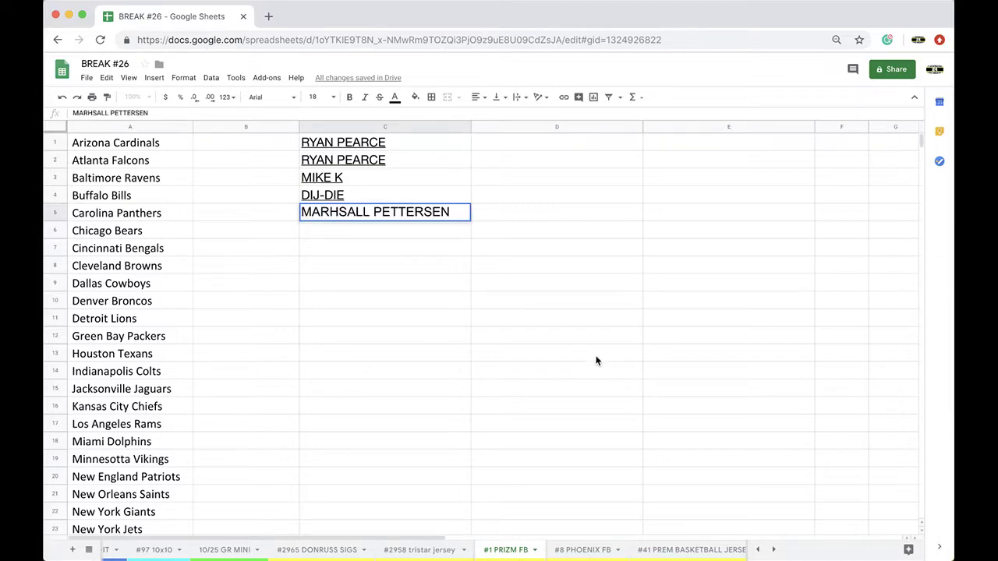
pyautogui.click(379, 270)
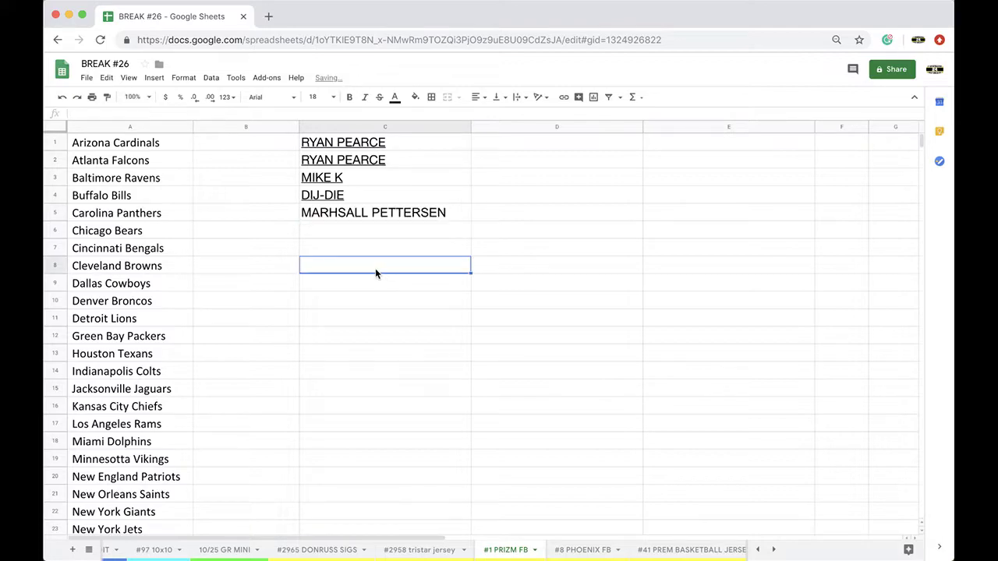
pyautogui.click(363, 230)
pyautogui.press('super+v')
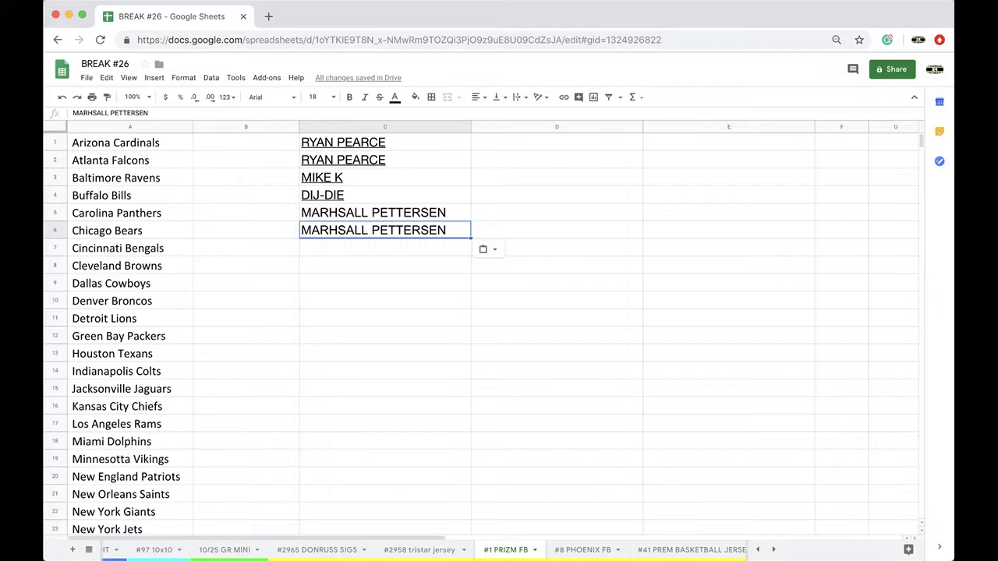
# - Enter a second buyer's name in C7 and paste it into C8 through Cleveland Browns
pyautogui.click(320, 250)
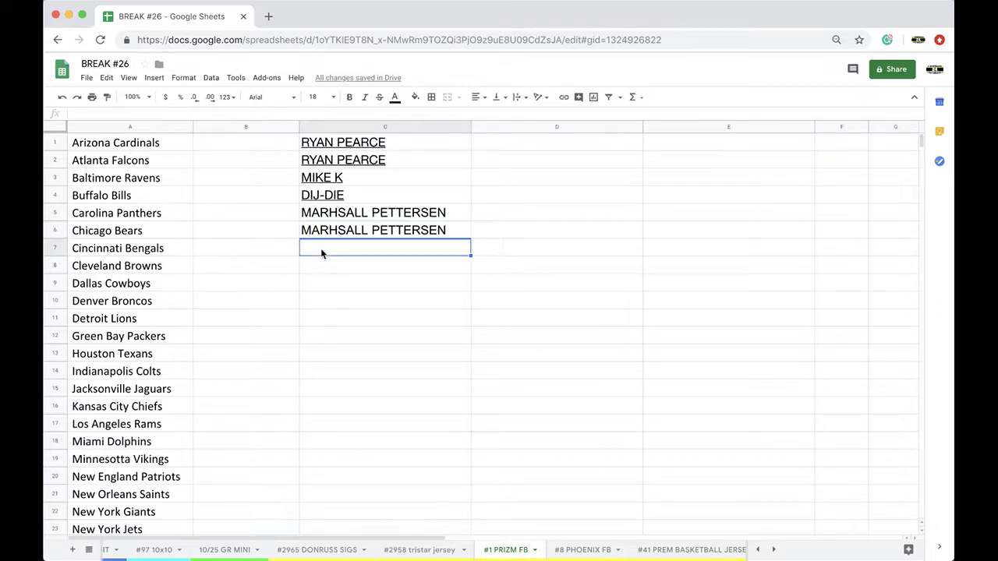
pyautogui.press('Return')
pyautogui.write('CLARK H')
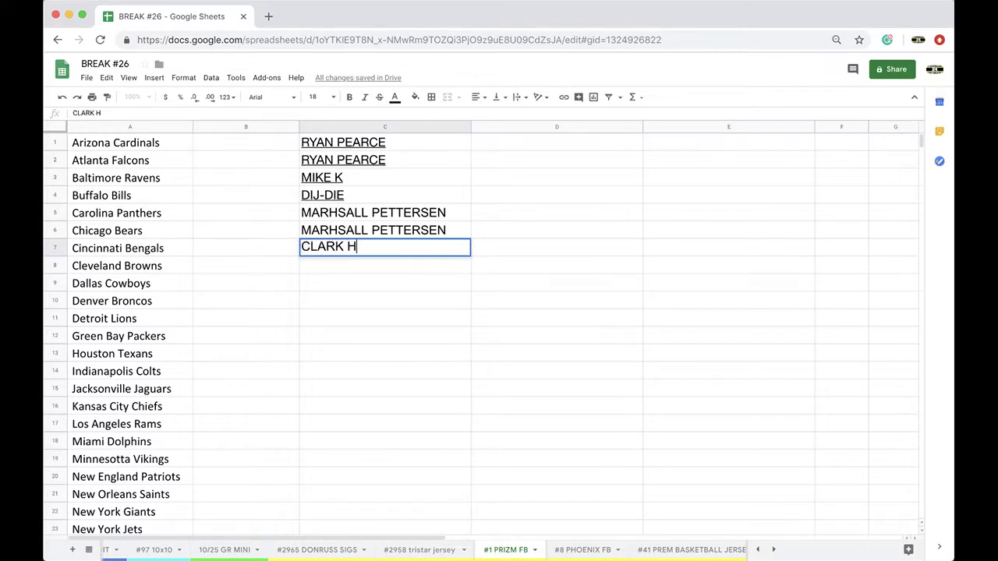
pyautogui.press('Return')
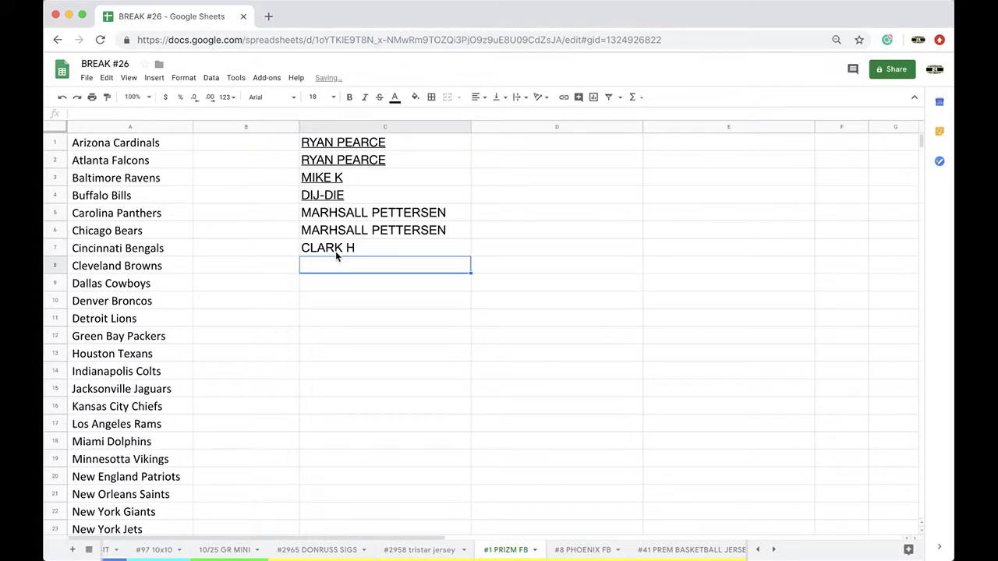
pyautogui.press('super+v')
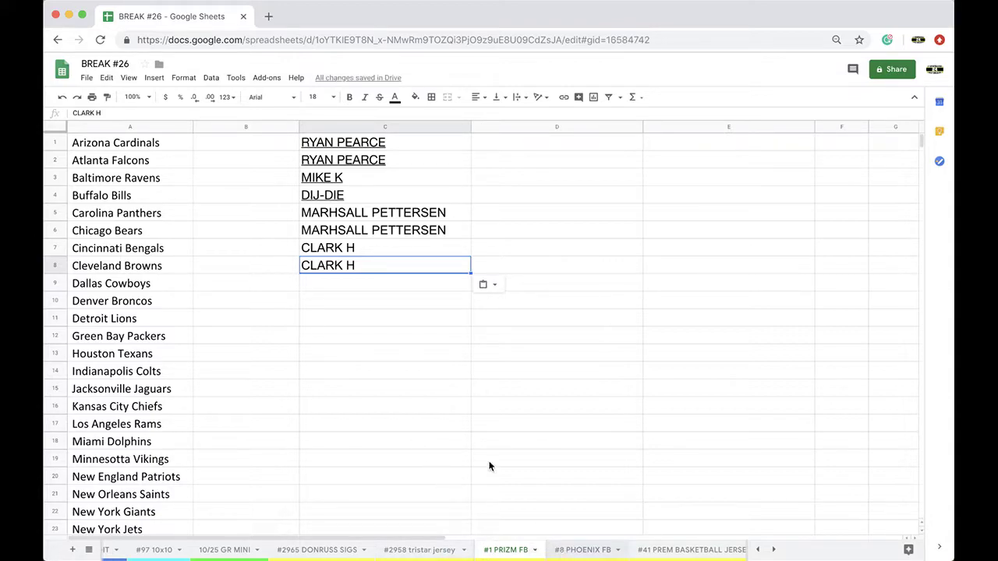
# - Type the Baltimore Ravens buyer's name in C3 of #8 PHOENIX FB
pyautogui.click(582, 550)
pyautogui.click(309, 180)
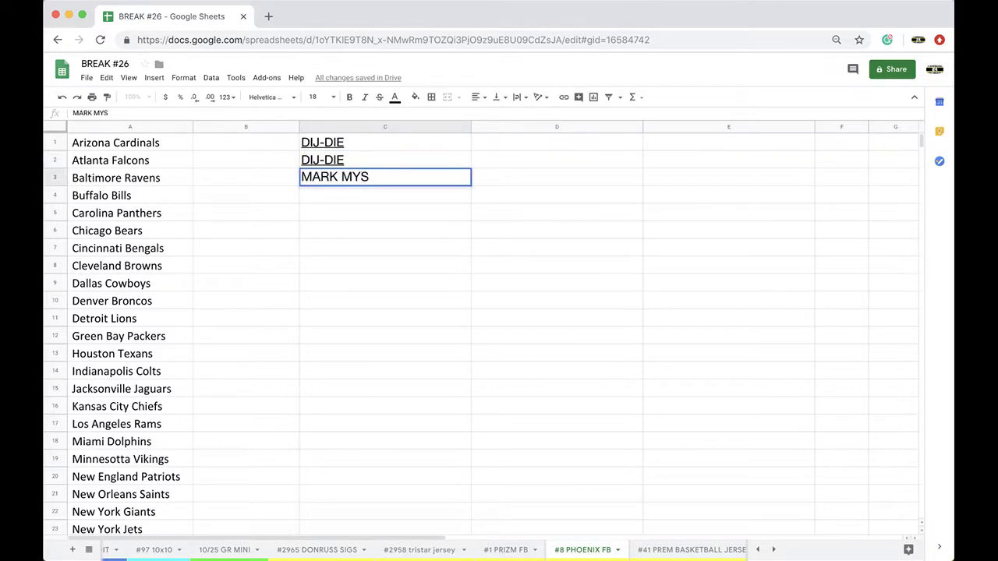
# - Commit the C3 buyer name and paste it into C4 and C5 of #8 PHOENIX FB
pyautogui.press('Return')
pyautogui.press('super+v')
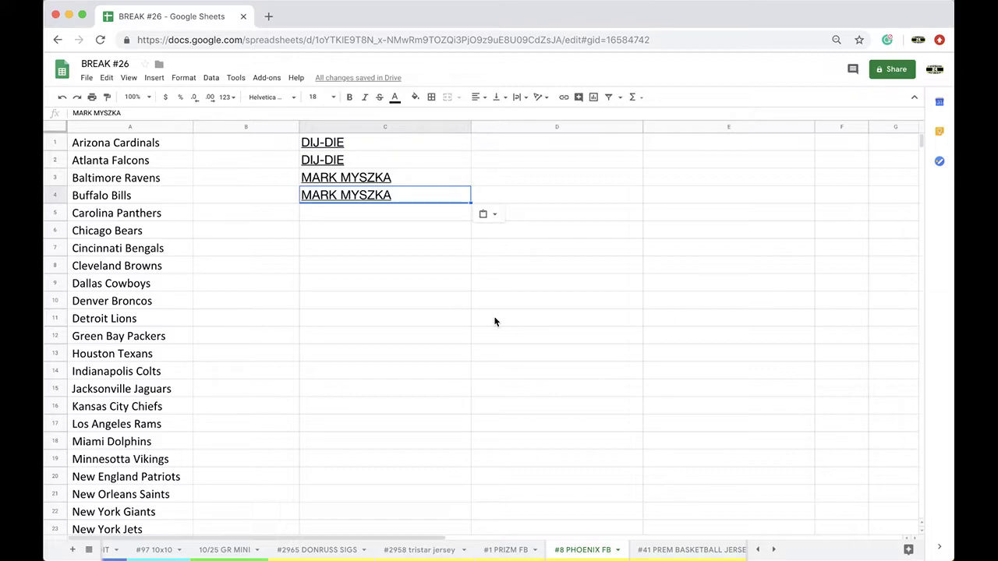
pyautogui.press('super+c')
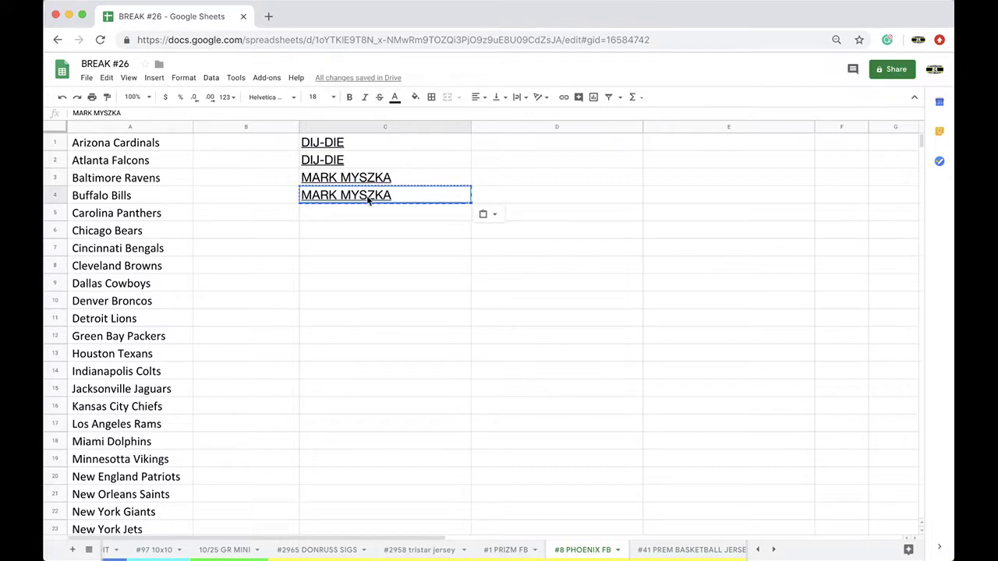
pyautogui.press('Down')
pyautogui.press('super+v')
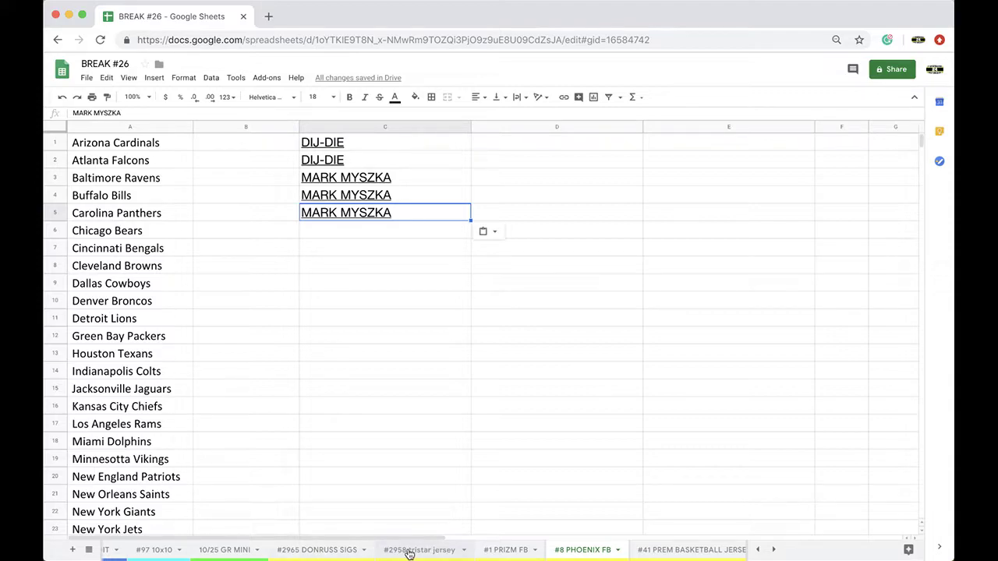
pyautogui.hscroll(5, 422, 552)
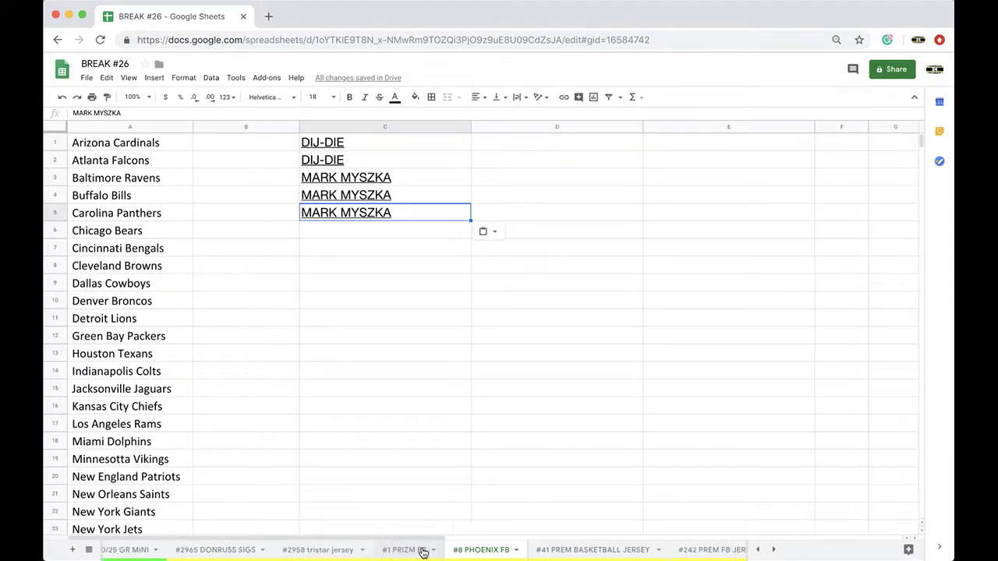
pyautogui.click(568, 551)
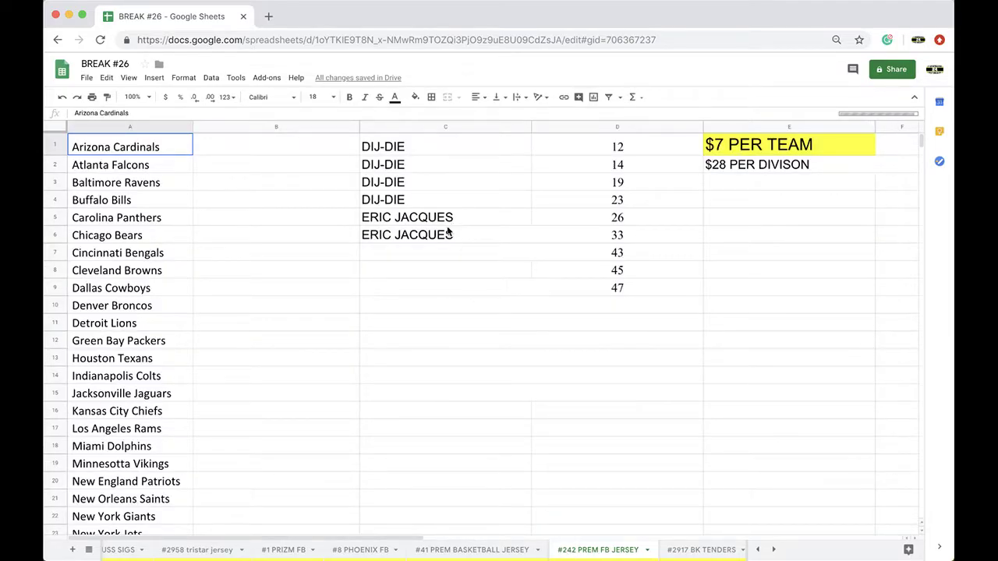
pyautogui.click(475, 550)
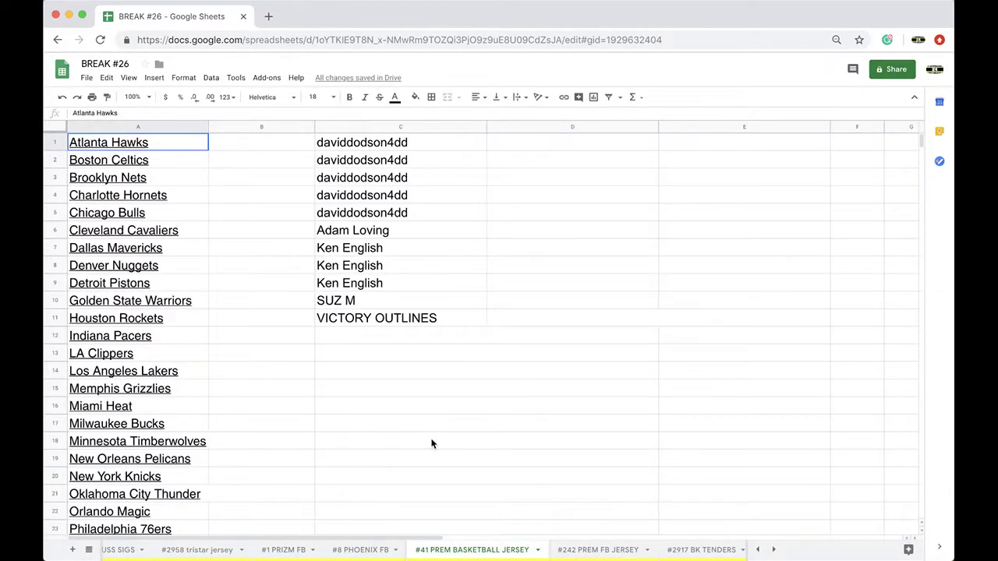
pyautogui.click(358, 550)
pyautogui.click(269, 550)
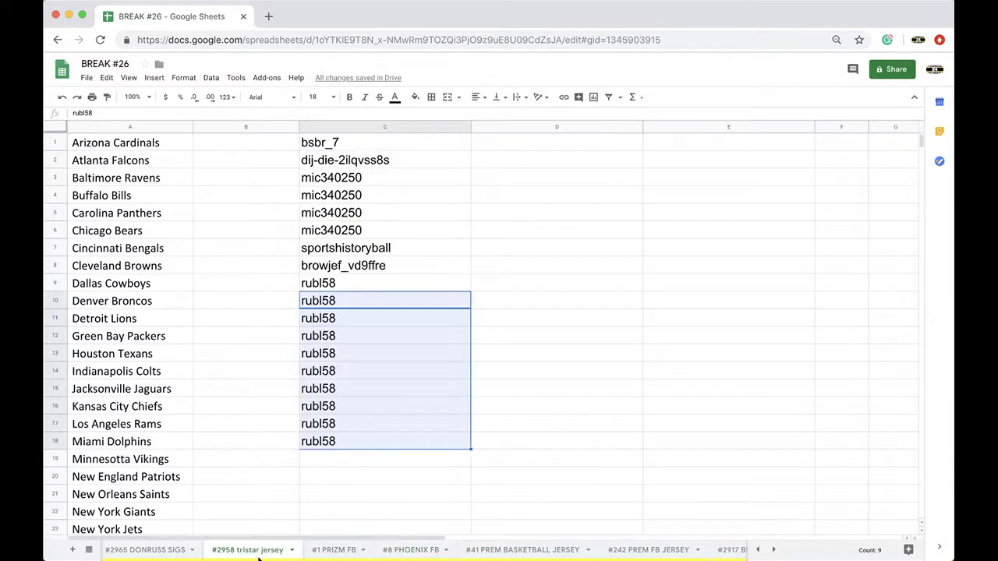
pyautogui.click(241, 550)
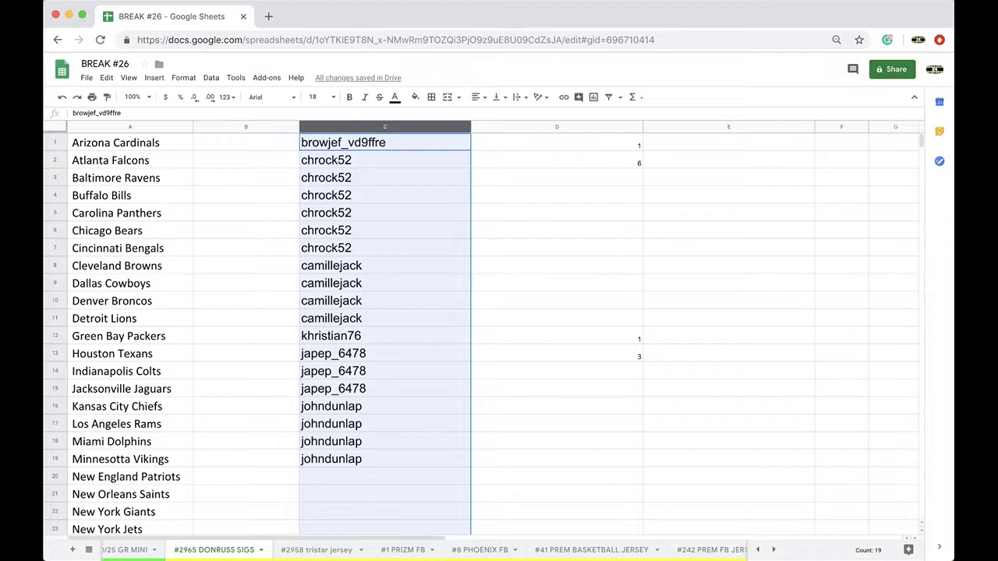
pyautogui.click(535, 552)
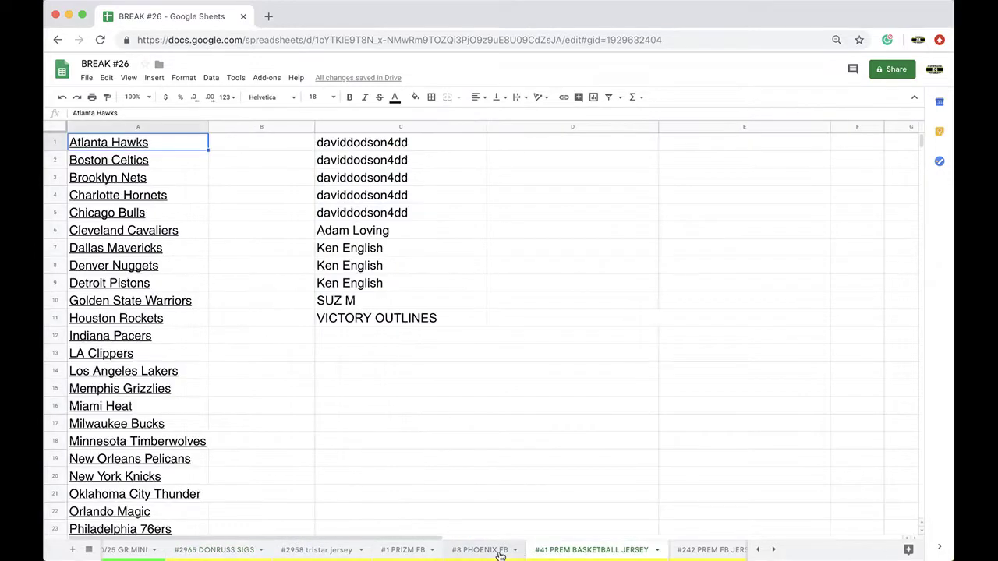
pyautogui.click(402, 550)
pyautogui.click(337, 552)
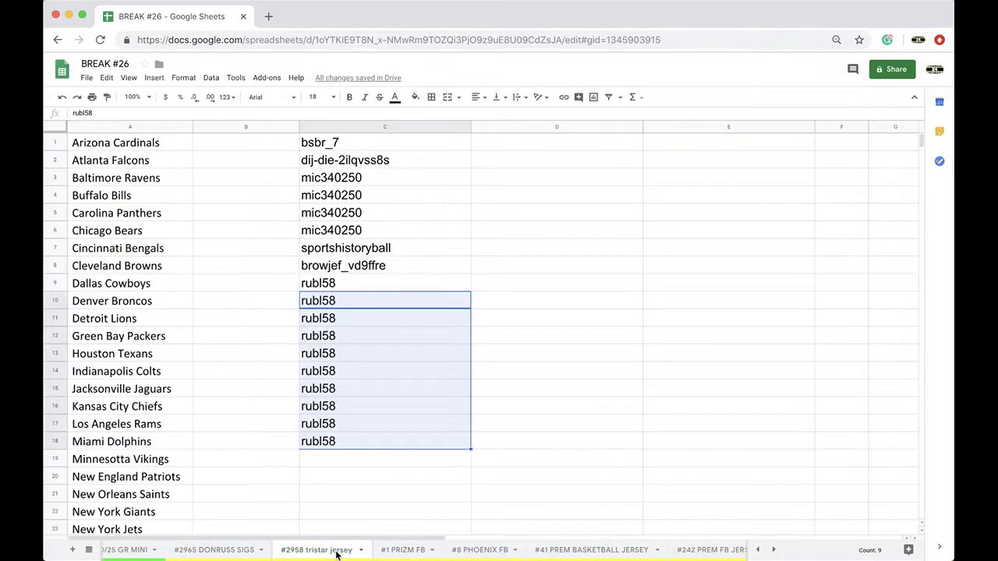
pyautogui.click(418, 552)
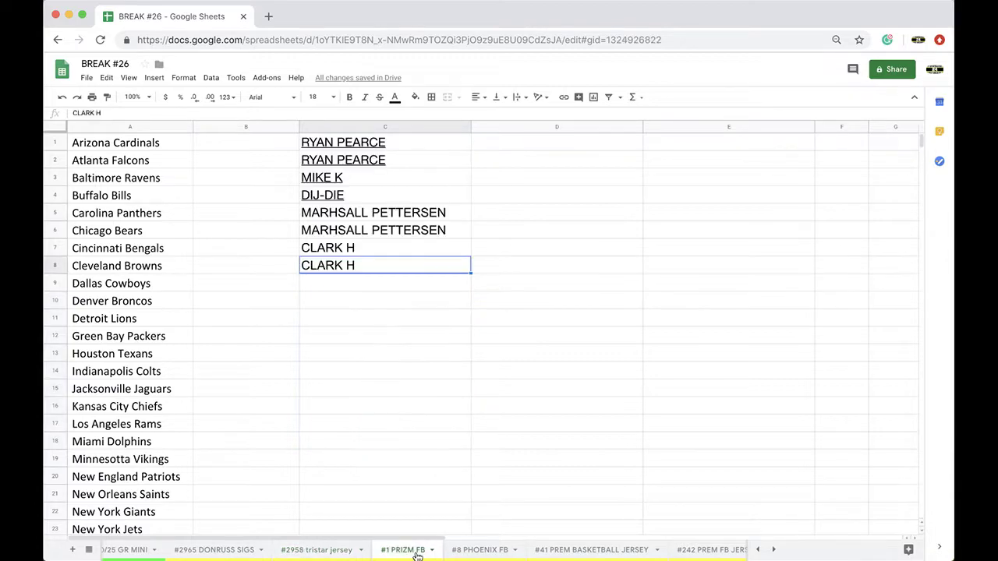
pyautogui.click(464, 552)
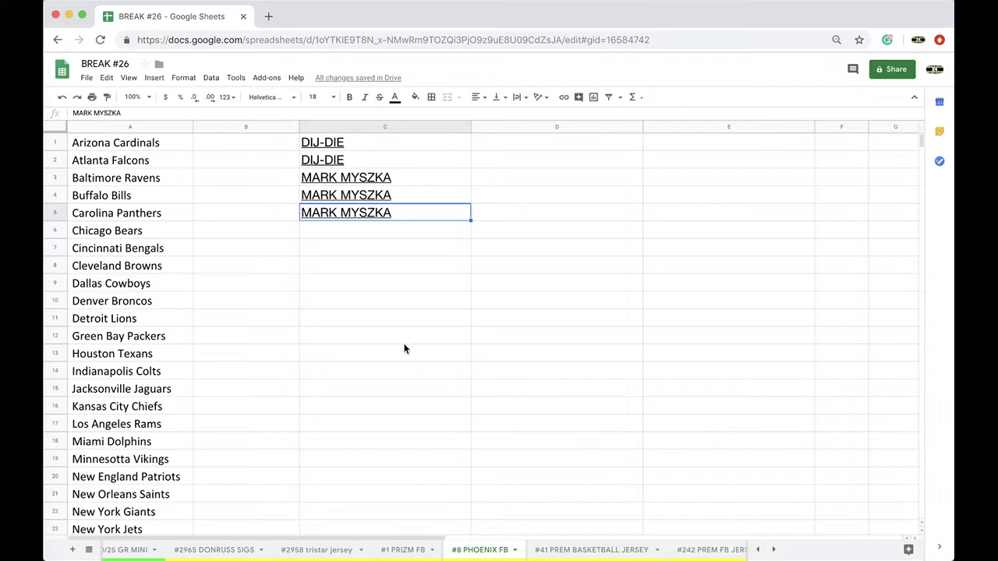
# - Enter the Chicago Bears buyer's name in C6 and paste it through Cleveland Browns
pyautogui.click(357, 239)
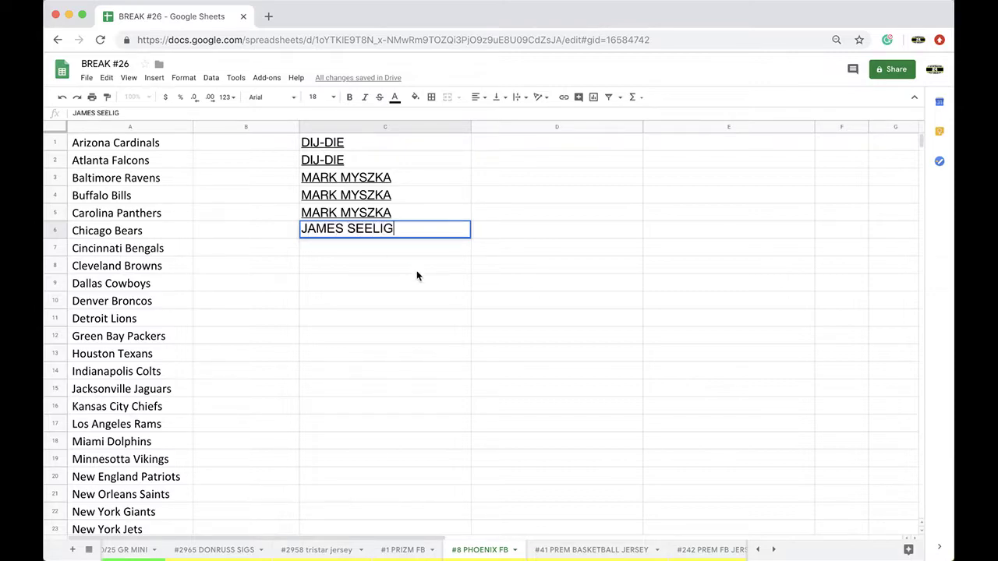
pyautogui.press('Return')
pyautogui.hotkey('ctrl', 'Down')
pyautogui.hotkey('ctrl', 'v')
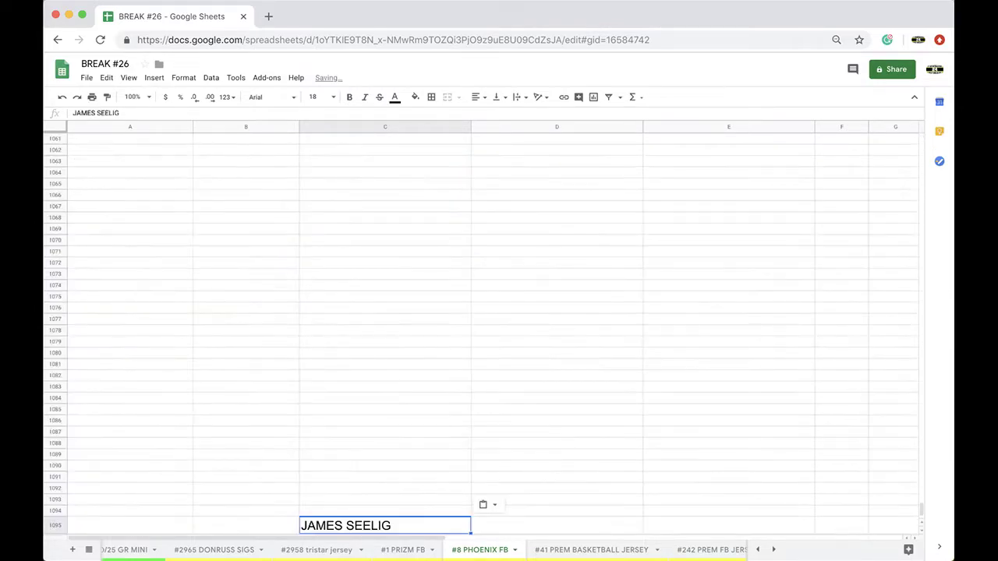
pyautogui.hotkey('ctrl', 'Up')
pyautogui.click(330, 265)
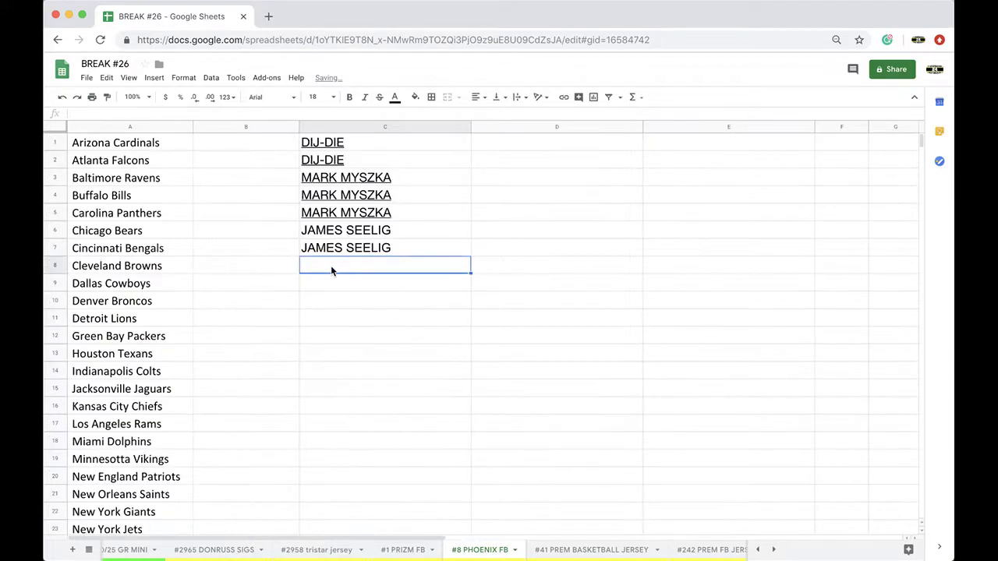
pyautogui.hotkey('ctrl', 'v')
# - Fill the Chicago-to-Cleveland buyer cells yellow
pyautogui.moveTo(331, 230); pyautogui.dragTo(328, 267)
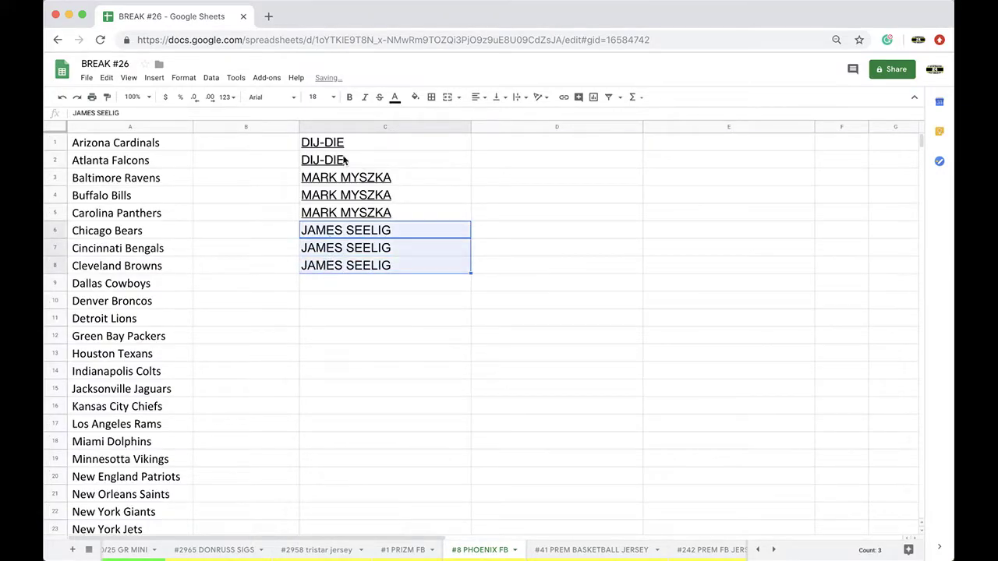
pyautogui.click(414, 97)
pyautogui.click(452, 145)
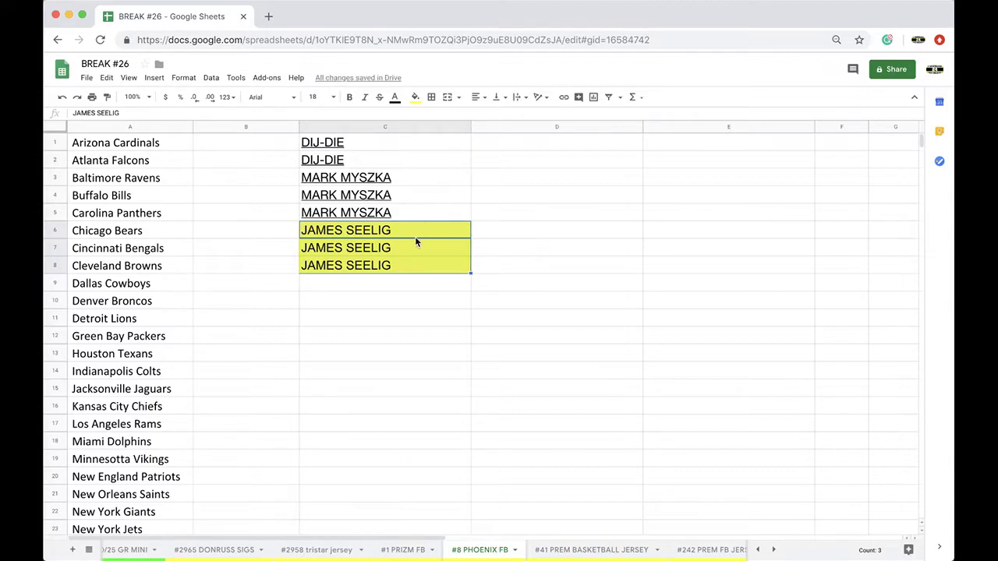
# - Put the Buffalo and Carolina buyer names into Dallas and Denver on #1 PRIZM FB
pyautogui.click(406, 553)
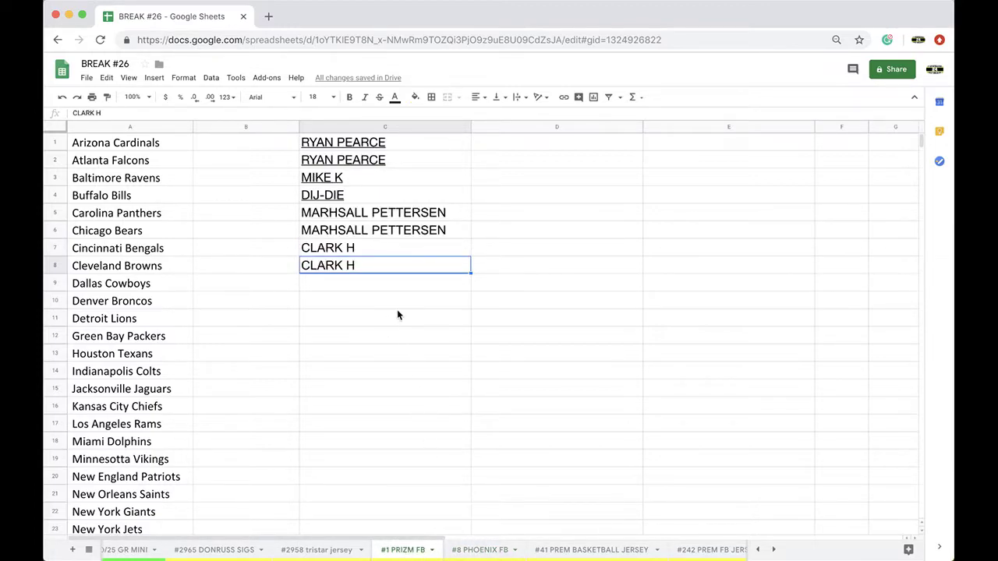
pyautogui.click(351, 284)
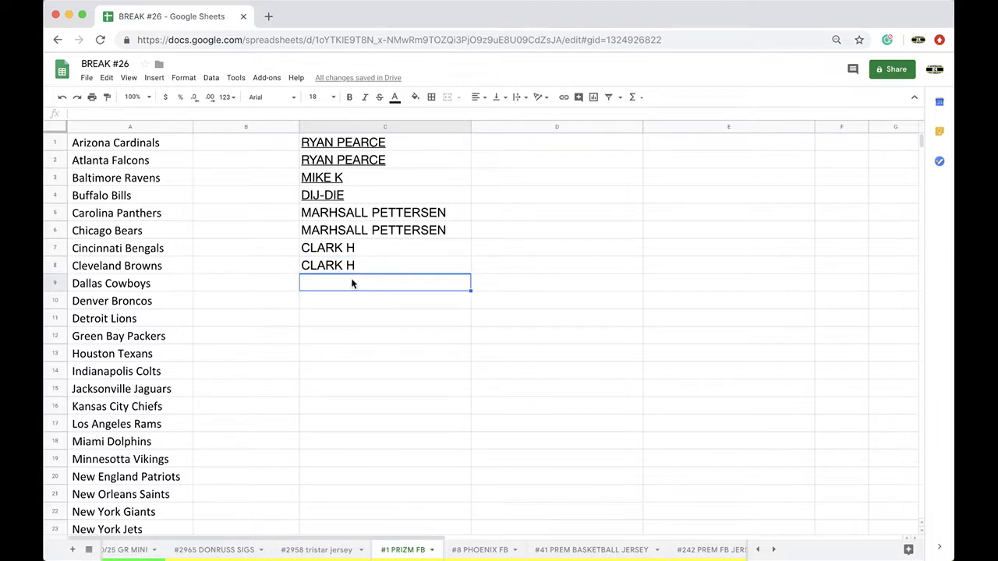
pyautogui.click(479, 553)
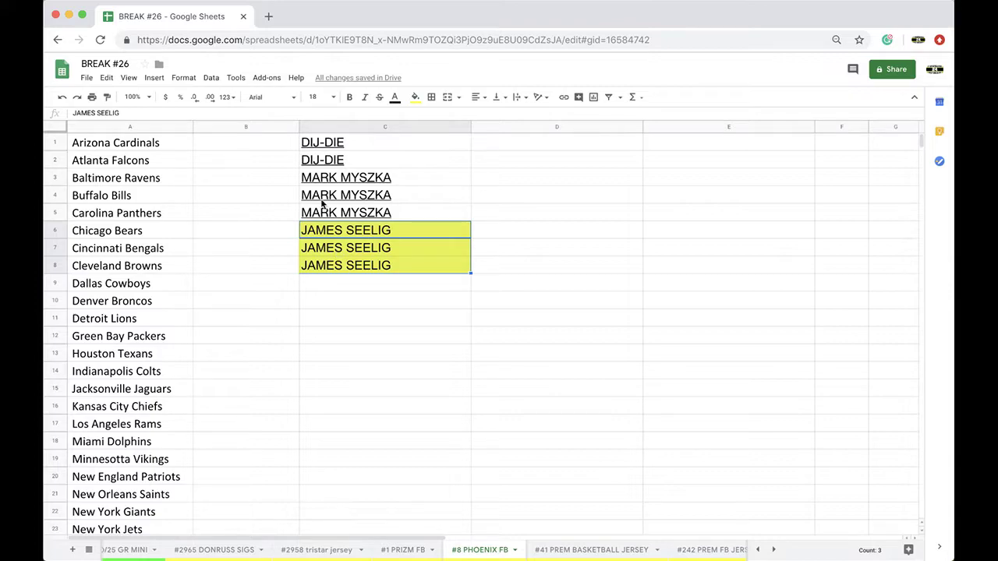
pyautogui.hotkey('alt', 'Up')
pyautogui.press('super+v')
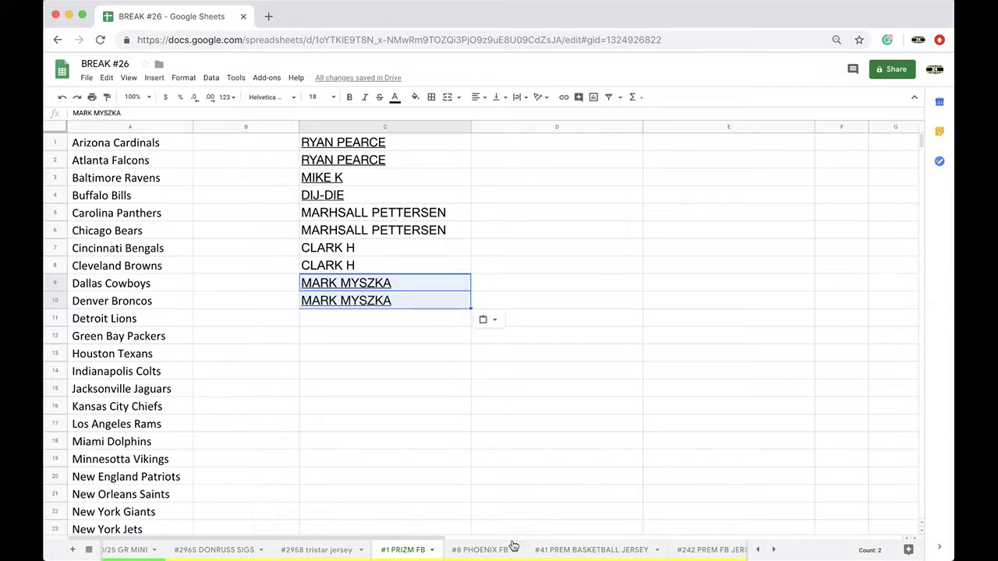
# - Paste the buyer's name into Dallas Cowboys on #8 PHOENIX FB as values only
pyautogui.click(483, 550)
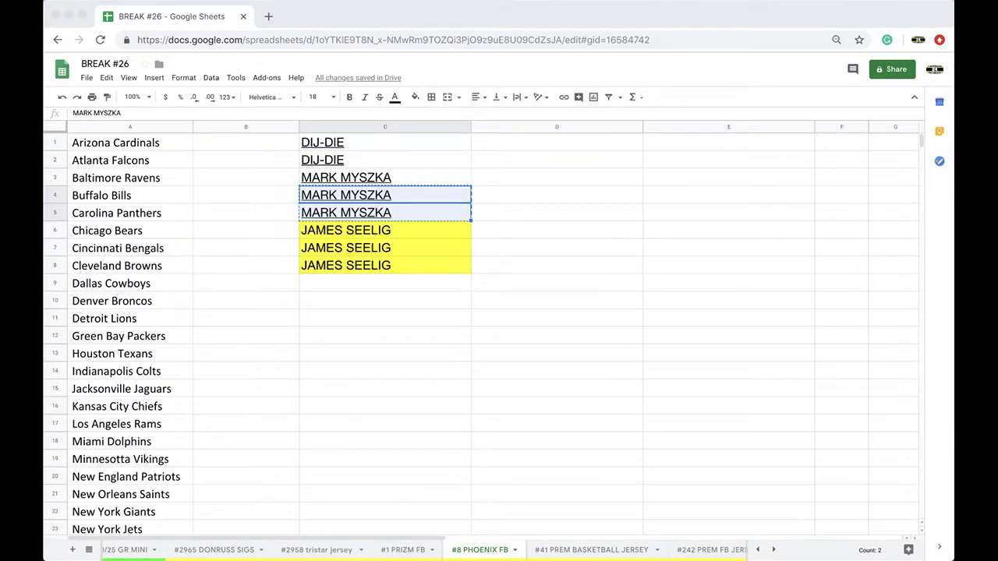
pyautogui.click(350, 288)
pyautogui.press('super+v')
pyautogui.click(484, 305)
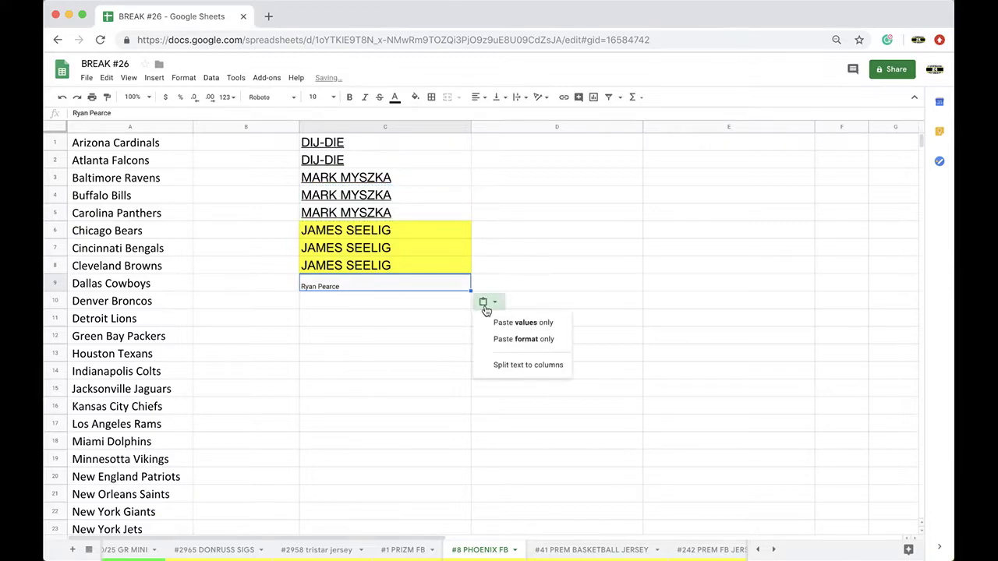
pyautogui.click(523, 322)
# - Paste the same name into Denver Broncos without formatting, then copy the Denver name
pyautogui.press('Down')
pyautogui.press('super+shift+v')
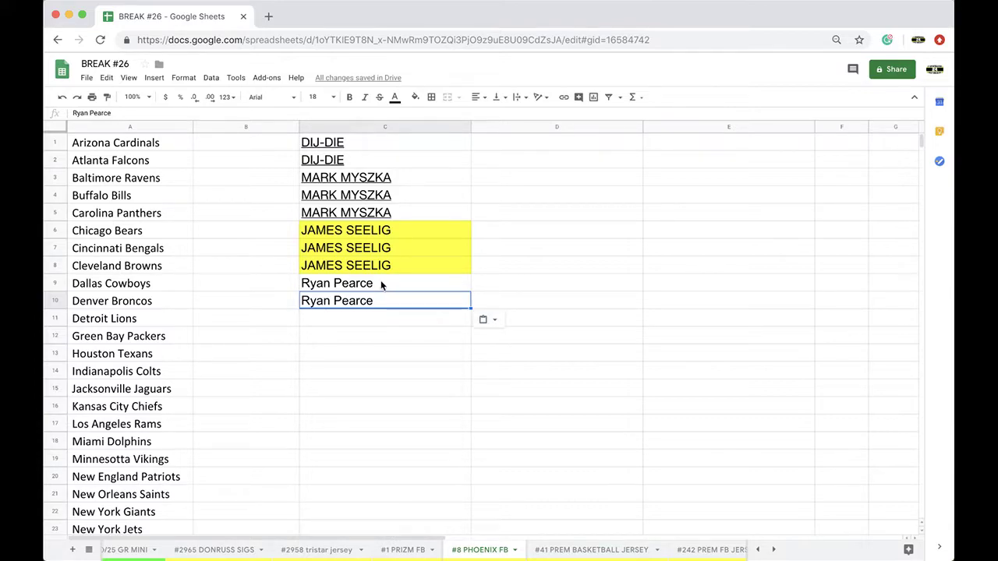
pyautogui.moveTo(381, 286); pyautogui.dragTo(379, 297)
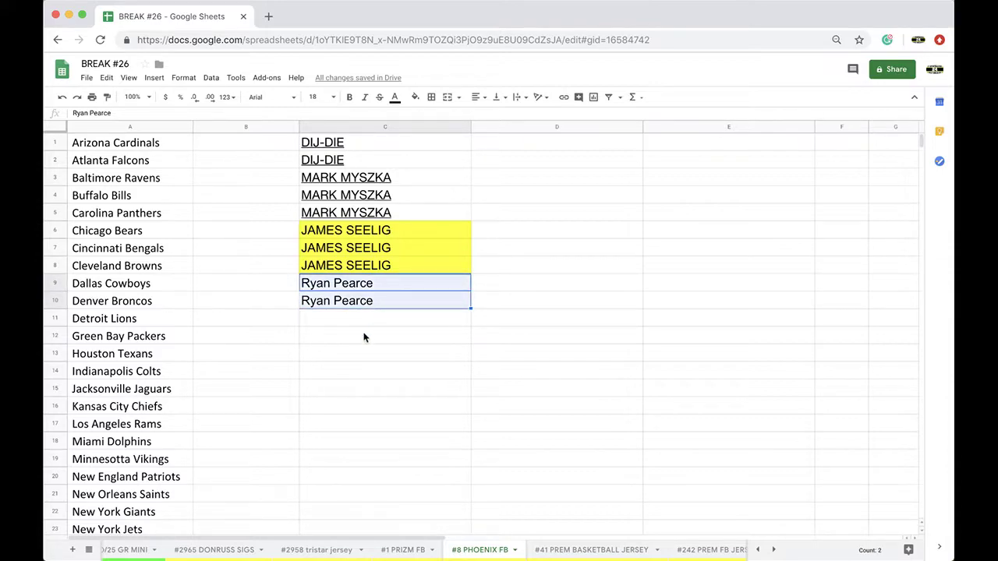
pyautogui.click(364, 335)
pyautogui.click(352, 305)
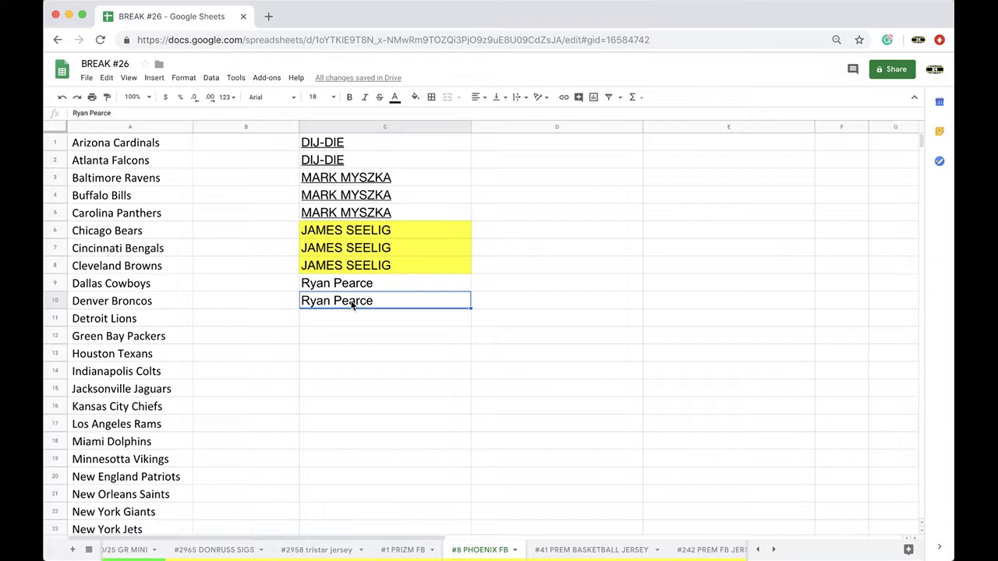
pyautogui.hotkey('ctrl', 'c')
pyautogui.hscroll(-3, 312, 552)
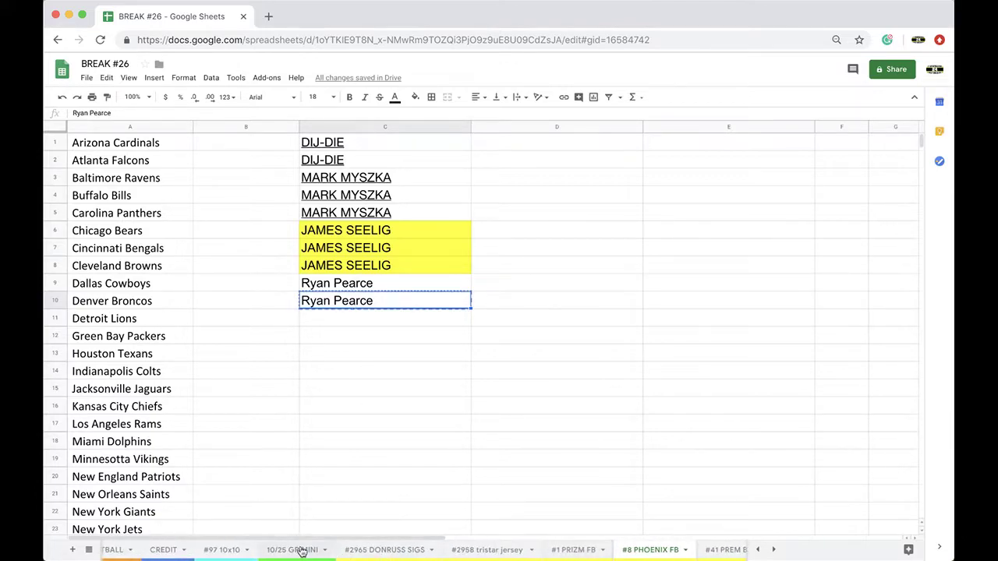
# - Change the buyer's credit in D20 of the CREDIT sheet from 0.50 to 28.50, then return to #8 PHOENIX FB
pyautogui.click(163, 550)
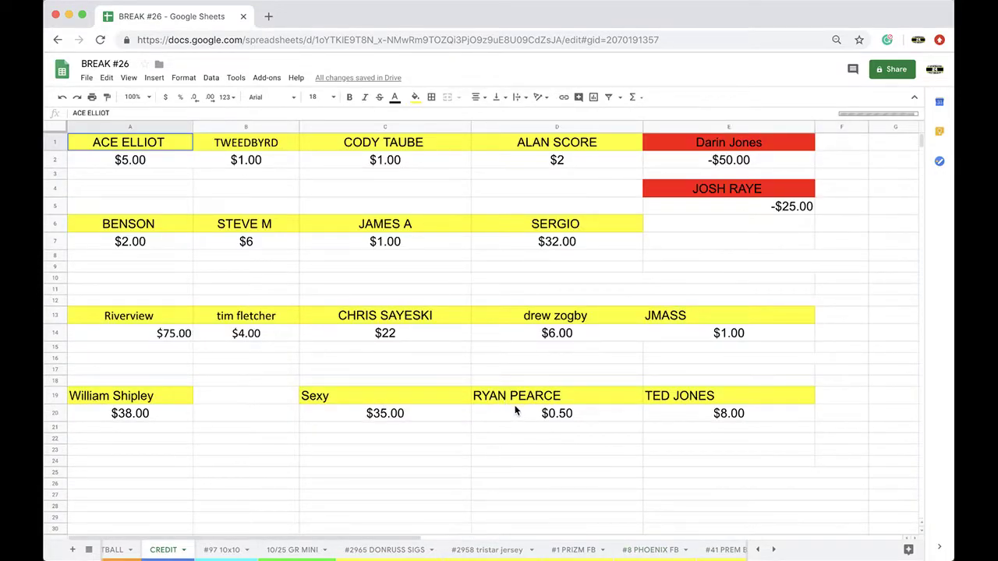
pyautogui.click(515, 411)
pyautogui.doubleClick(514, 411)
pyautogui.press('Delete')
pyautogui.write('28')
pyautogui.click(500, 449)
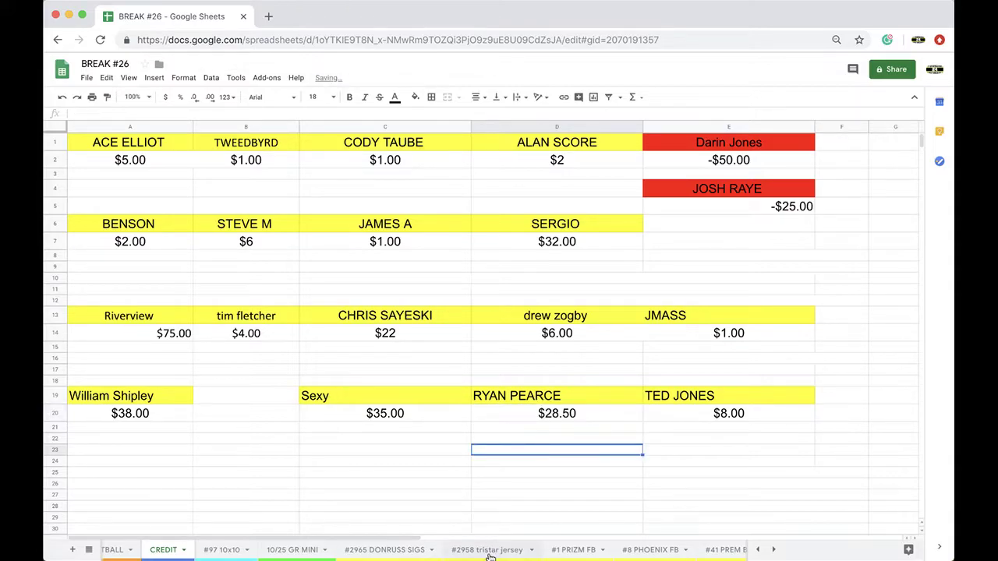
pyautogui.click(522, 549)
pyautogui.click(597, 550)
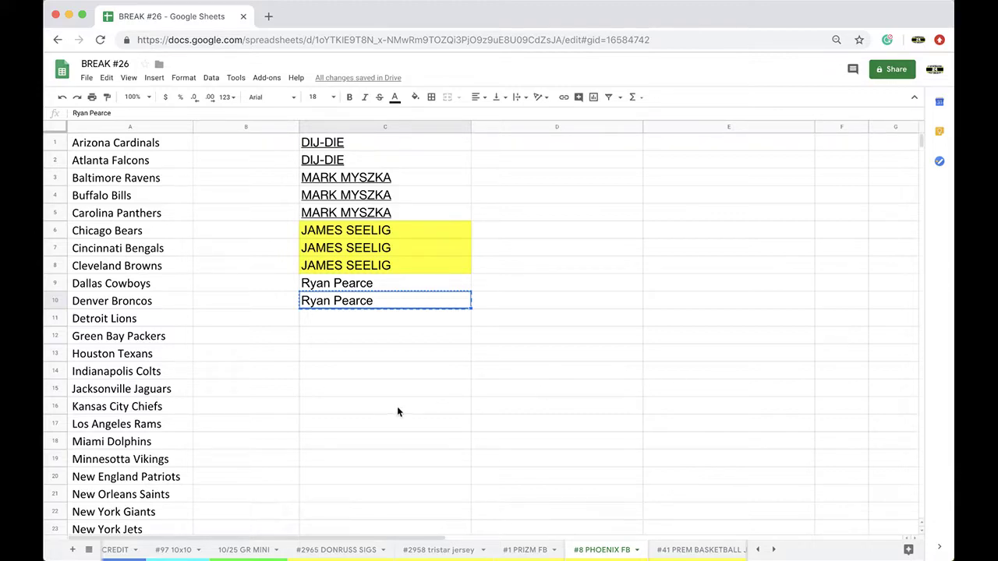
# - Check #2965 DONRUSS SIGS, then scroll through the 10/25 GR MINI team buyer list
pyautogui.click(313, 551)
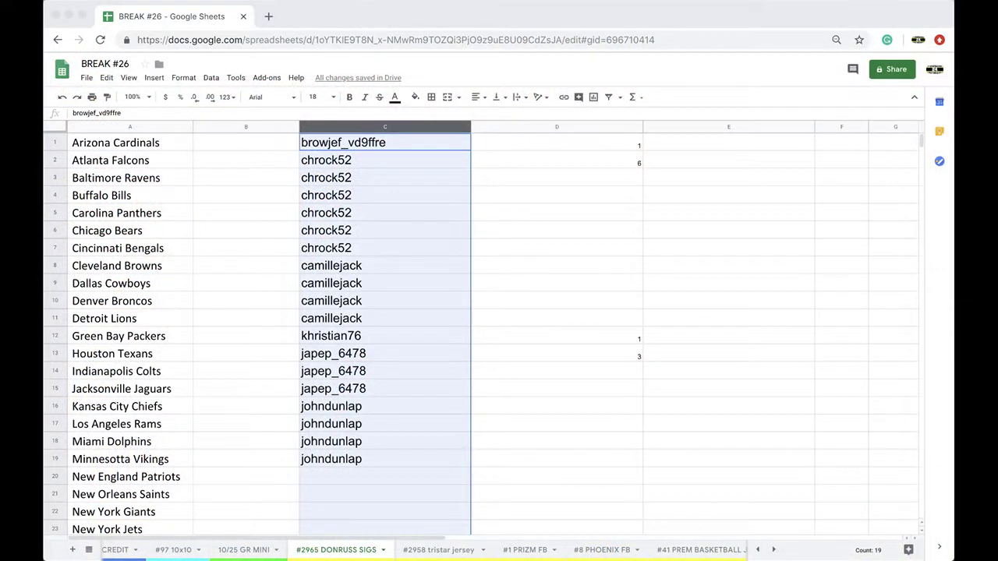
pyautogui.click(262, 550)
pyautogui.scroll(-4, 263, 444)
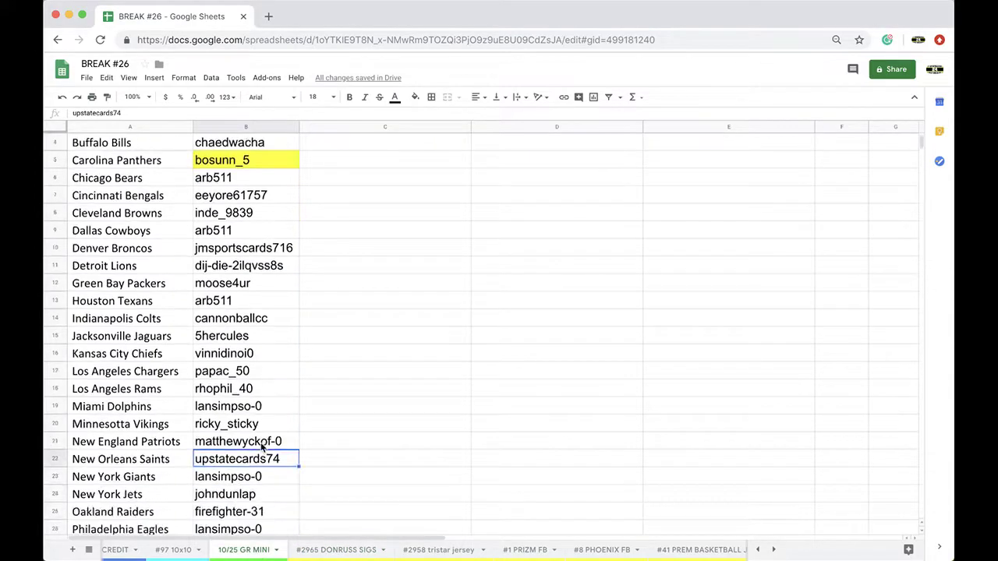
pyautogui.scroll(4, 263, 443)
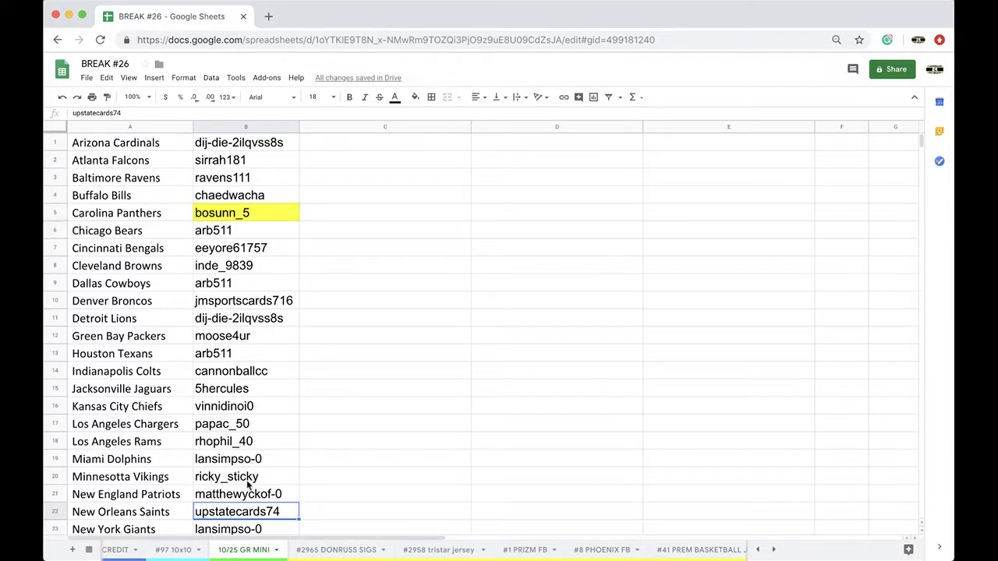
pyautogui.scroll(-4, 236, 411)
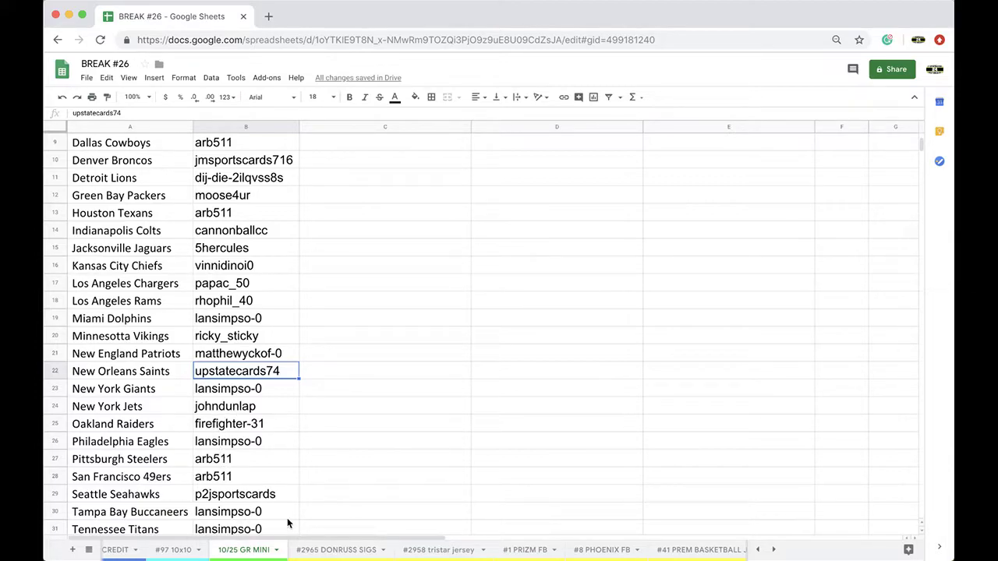
pyautogui.hscroll(5, 311, 550)
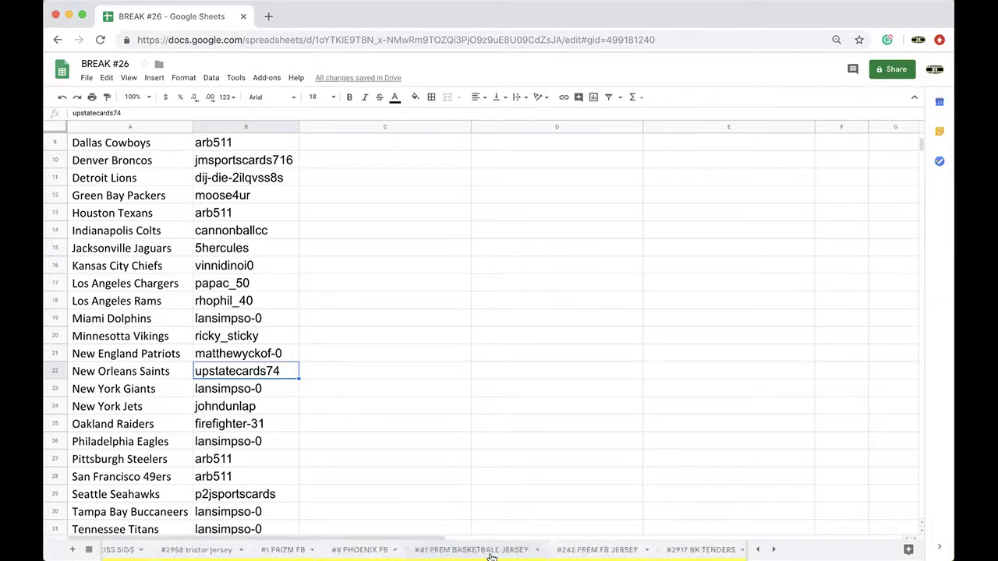
# - Enter the Cincinnati Bengals buyer's name in C7 of #242 PREM FB JERSEY
pyautogui.click(566, 550)
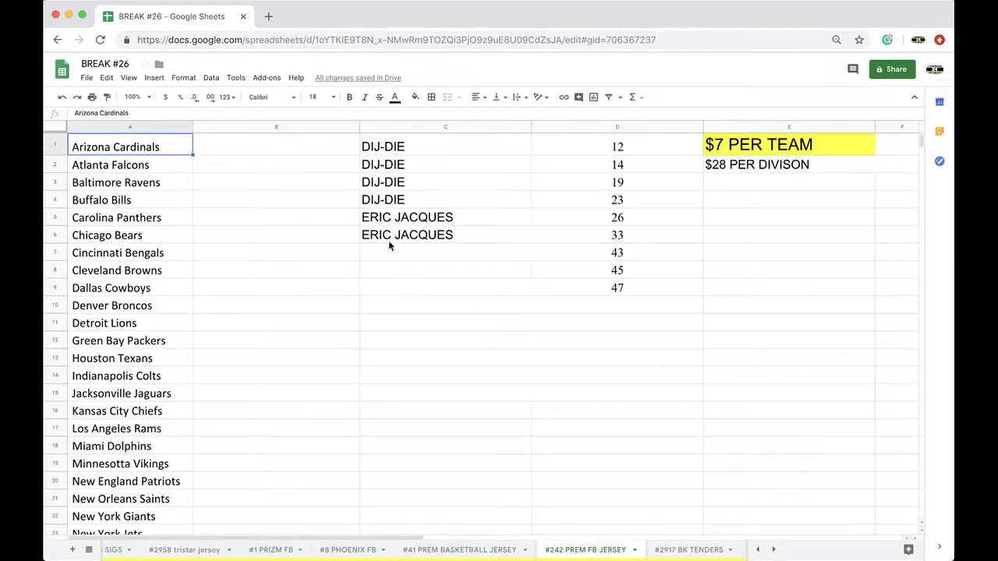
pyautogui.click(412, 252)
pyautogui.write('CLARK')
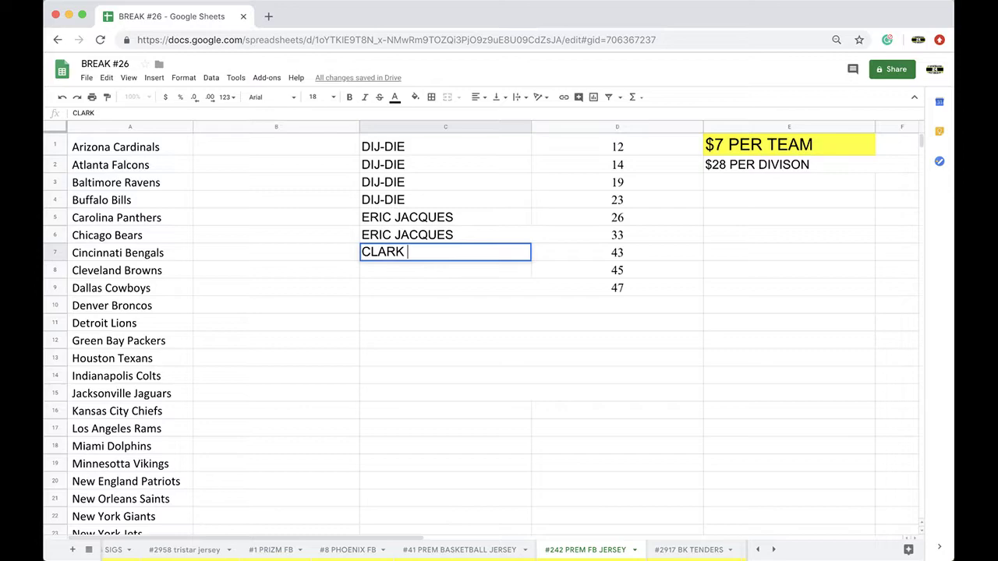
pyautogui.click(396, 271)
# - Copy that buyer's name down through Denver Broncos, rows 8–10
pyautogui.click(396, 260)
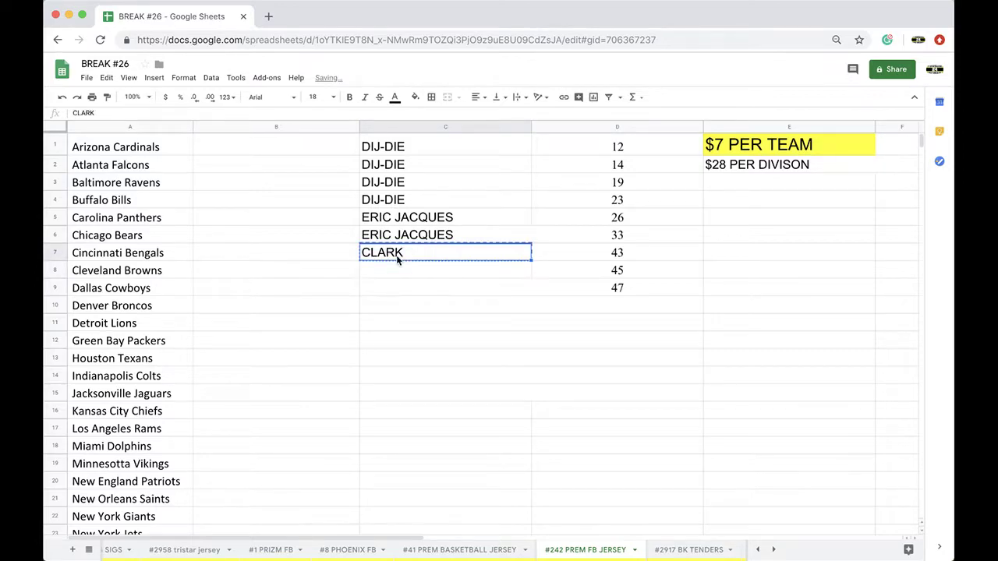
pyautogui.hotkey('ctrl', 'c')
pyautogui.press('Down')
pyautogui.hotkey('ctrl', 'v')
pyautogui.press('Down')
pyautogui.hotkey('ctrl', 'v')
pyautogui.press('Down')
pyautogui.hotkey('ctrl', 'v')
pyautogui.click(410, 287)
pyautogui.hotkey('ctrl', 'c')
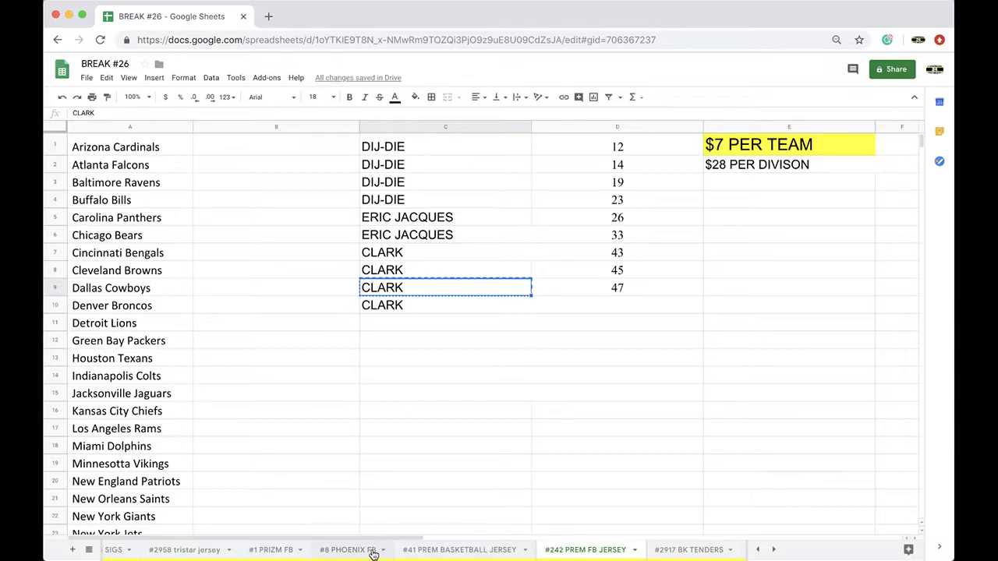
pyautogui.click(371, 551)
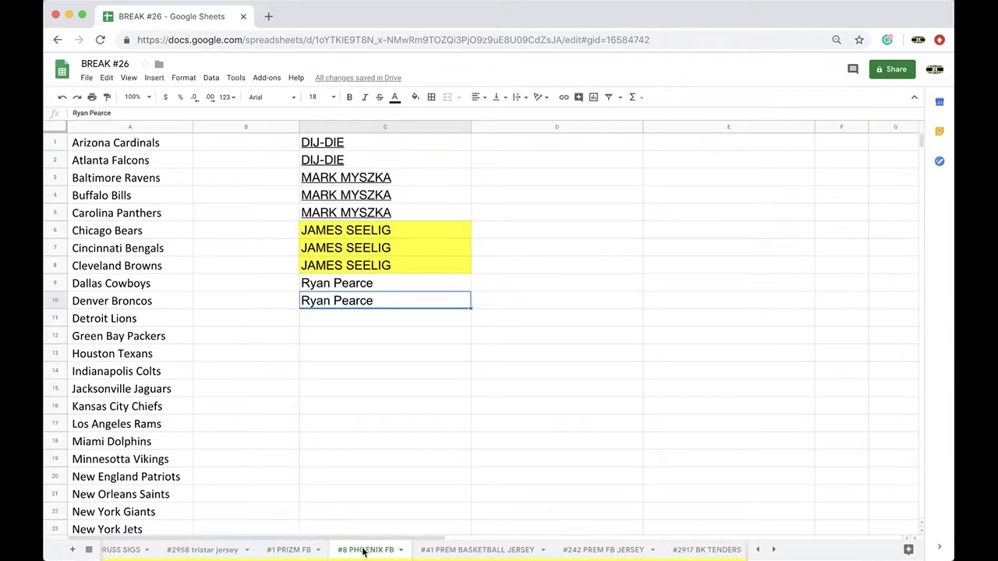
# - Duplicate #8 PHOENIX FB and name the copy '#1 ORIGINS FB 10/25'
pyautogui.click(363, 551)
pyautogui.click(372, 384)
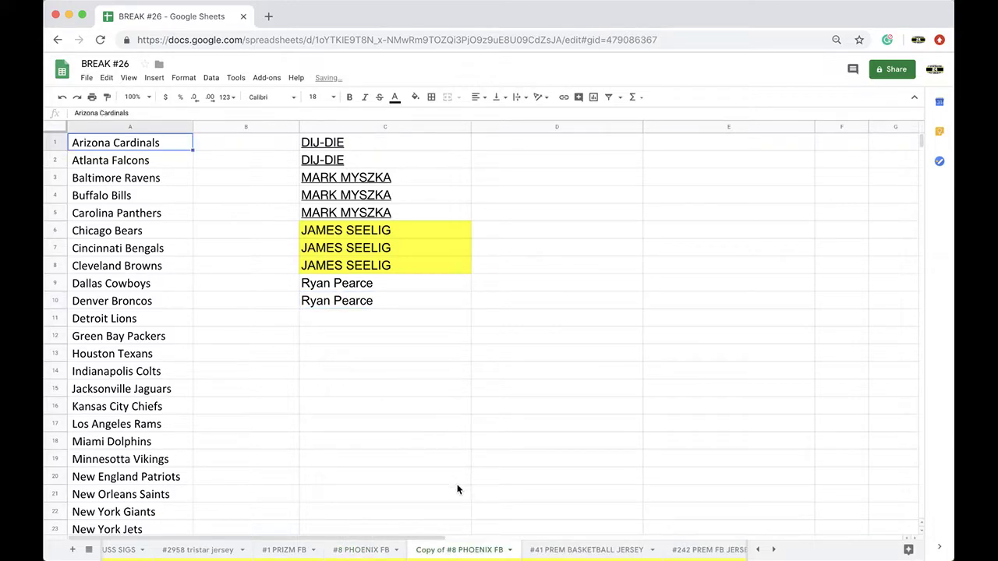
pyautogui.doubleClick(454, 551)
pyautogui.write('#1 ORG')
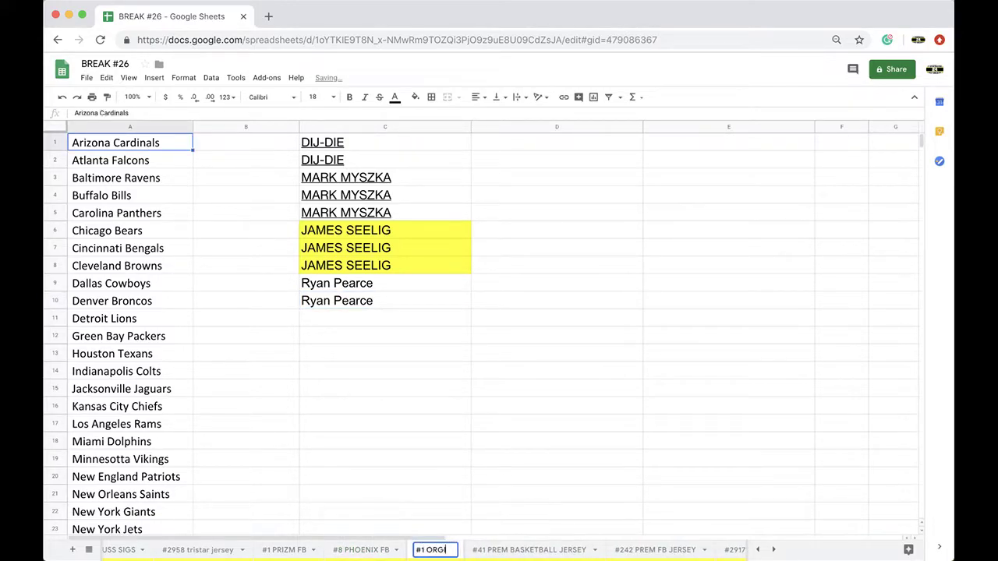
pyautogui.press('BackSpace')
pyautogui.write('IGINS')
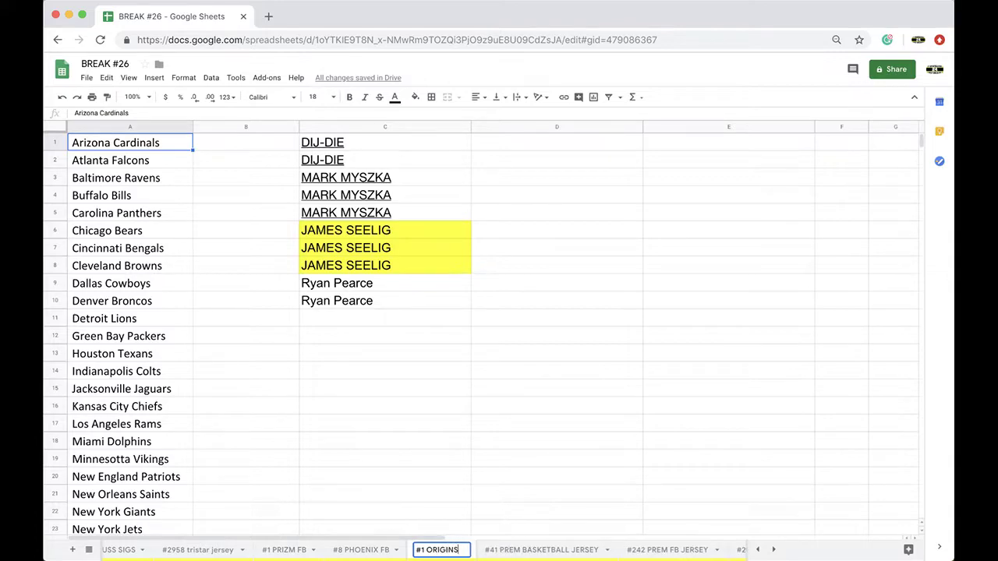
pyautogui.write(' FB 10/')
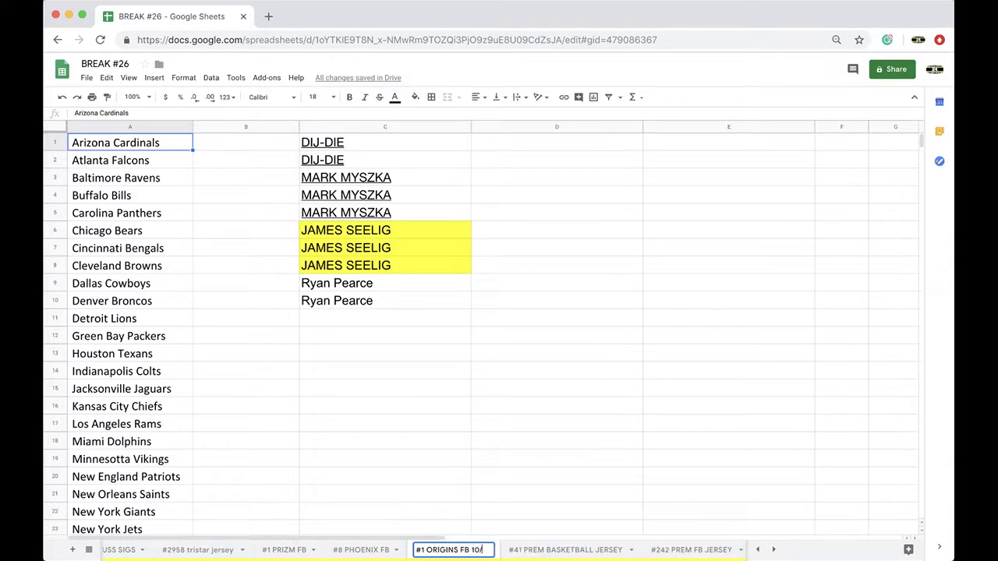
pyautogui.write('25')
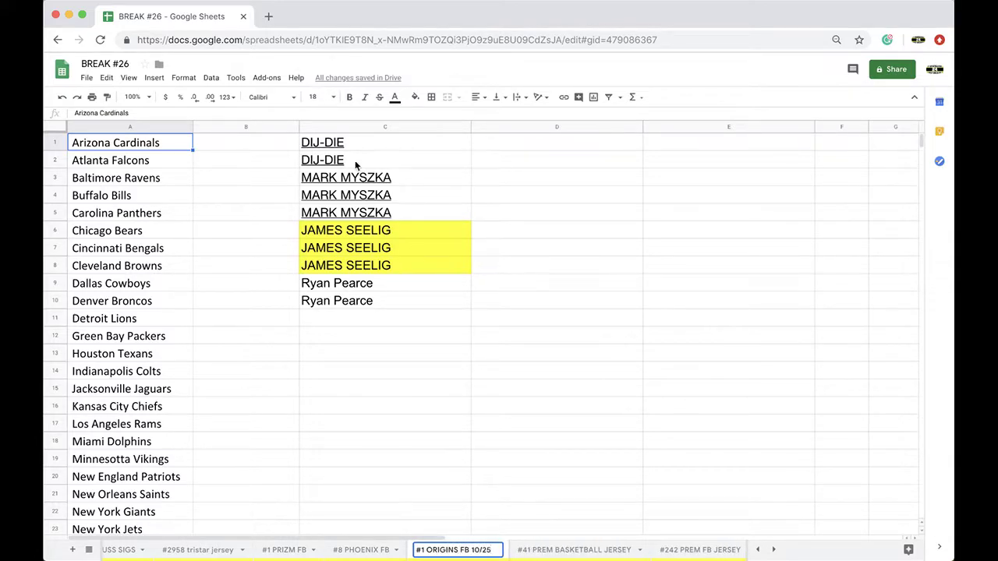
# - Clear column C's buyer names and remove its yellow fill
pyautogui.click(339, 127)
pyautogui.press('Delete')
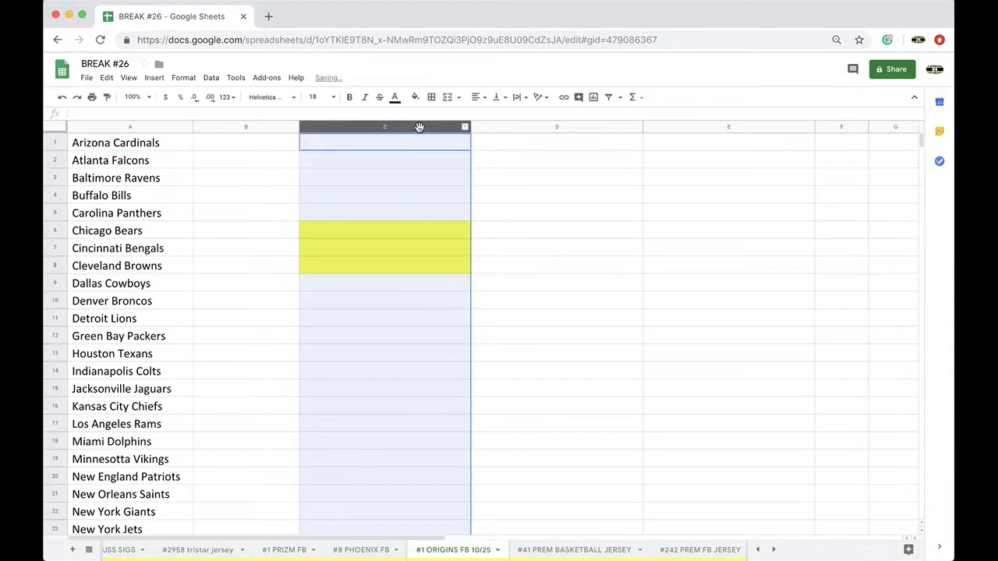
pyautogui.click(415, 97)
pyautogui.click(428, 116)
# - Paste and edit the Arizona Cardinals buyer's name in C1, then open the #340 PREM FB JERSEY sheet
pyautogui.click(353, 142)
pyautogui.press('super+v')
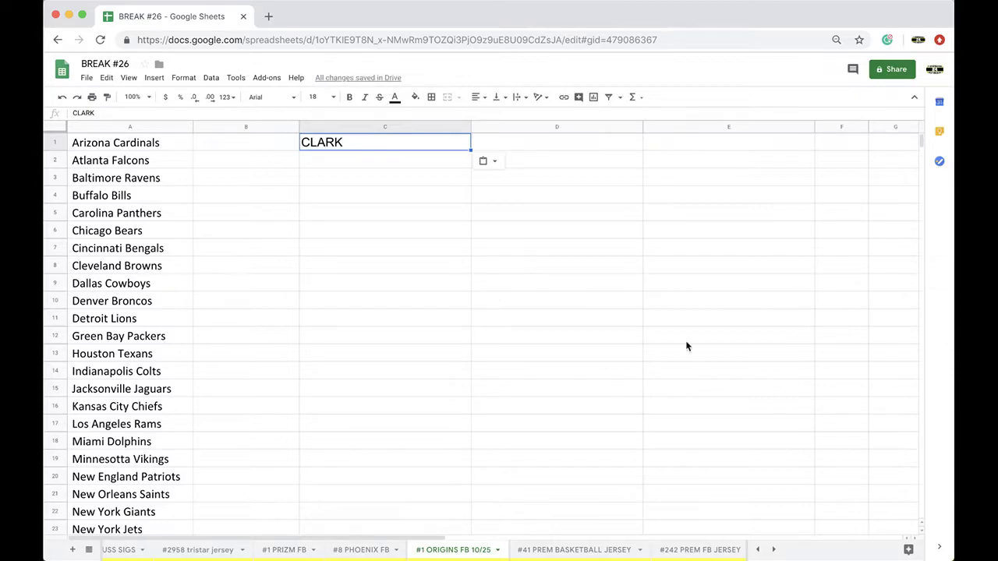
pyautogui.doubleClick(369, 144)
pyautogui.write('H')
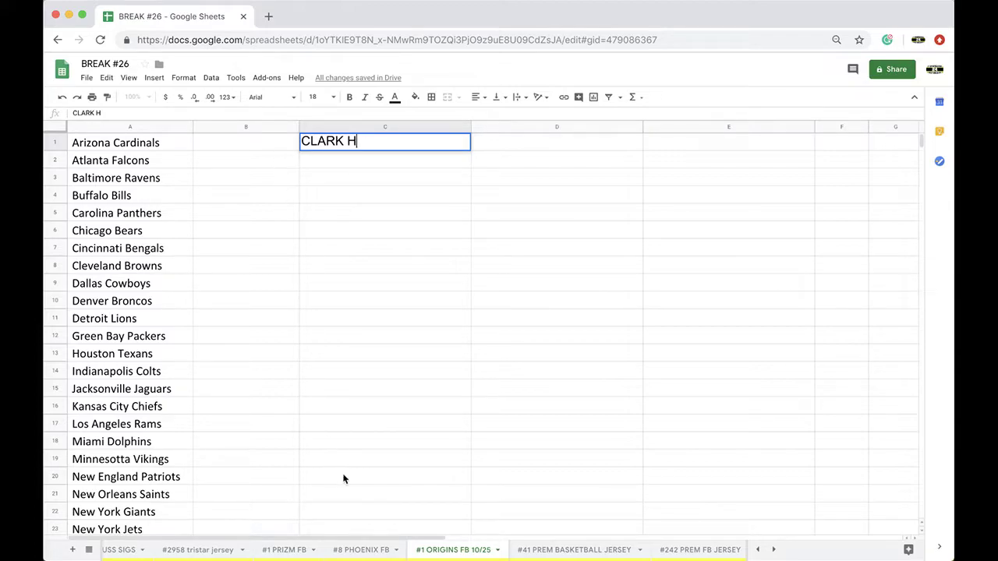
pyautogui.hscroll(-3, 407, 556)
pyautogui.hscroll(-5, 407, 556)
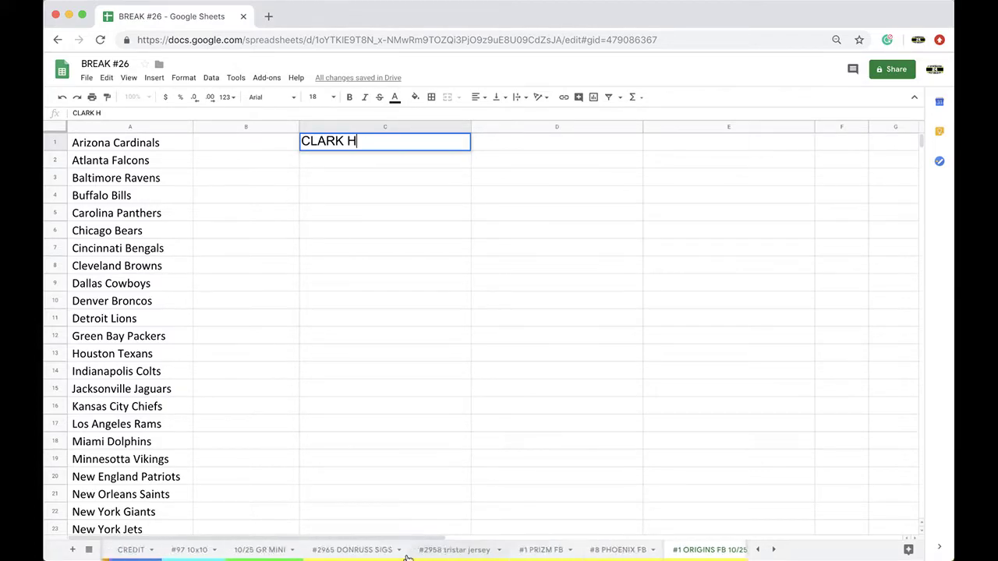
pyautogui.hscroll(-5, 367, 554)
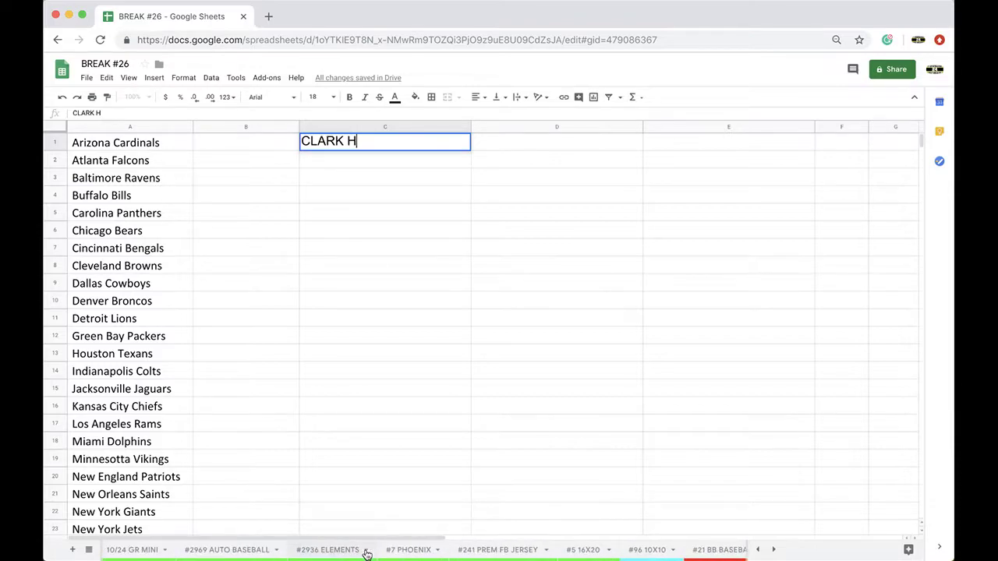
pyautogui.click(491, 551)
pyautogui.hscroll(-2, 265, 550)
# - Copy the eight division names in A1:A8 of the #4 16X20 sheet
pyautogui.click(167, 549)
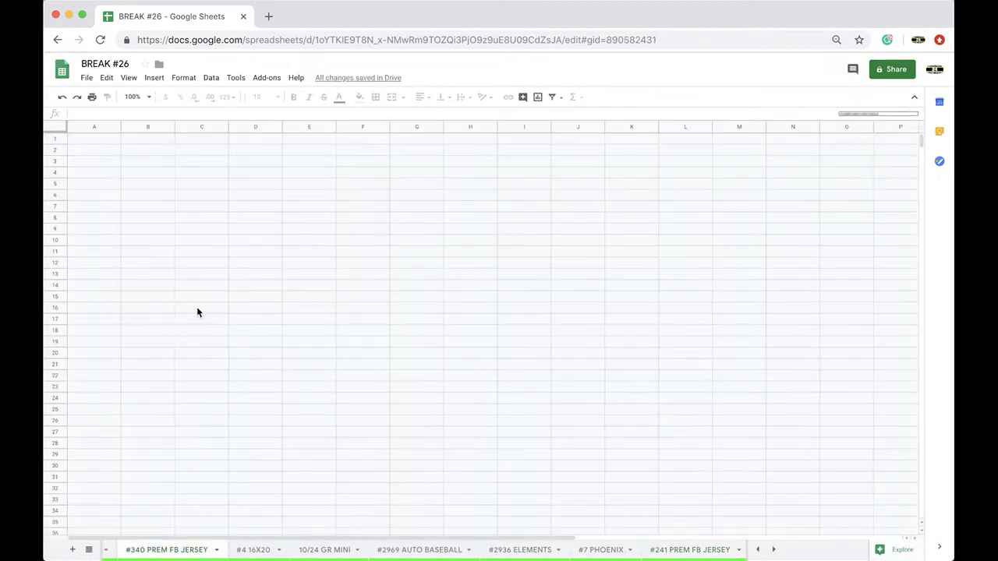
pyautogui.hscroll(-3, 215, 554)
pyautogui.hscroll(2, 214, 553)
pyautogui.click(431, 550)
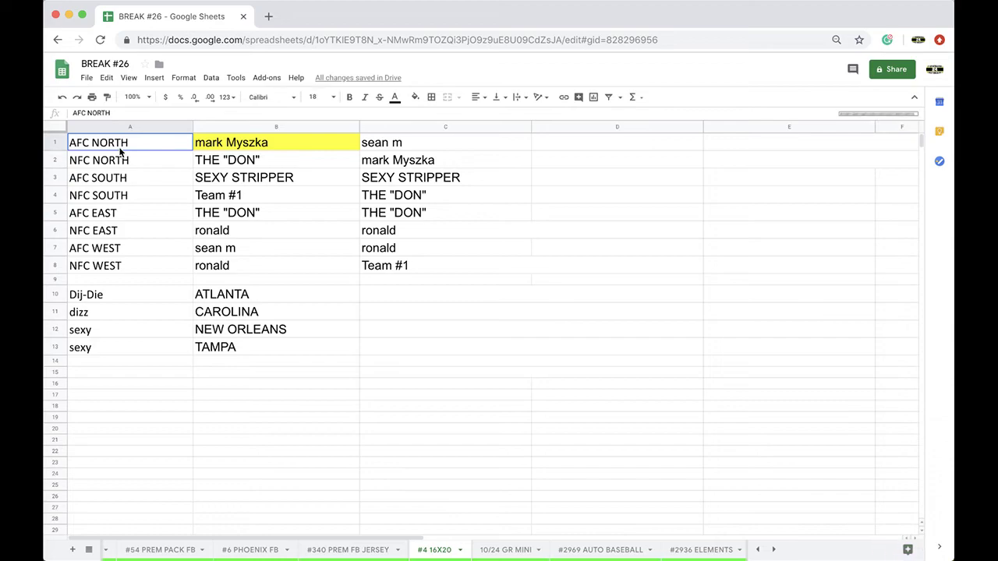
pyautogui.moveTo(103, 158); pyautogui.dragTo(104, 263)
pyautogui.press('super+c')
# - On #1 ORIGINS FB 10/25, clear column A and paste the divisions starting at A1
pyautogui.hscroll(5, 332, 550)
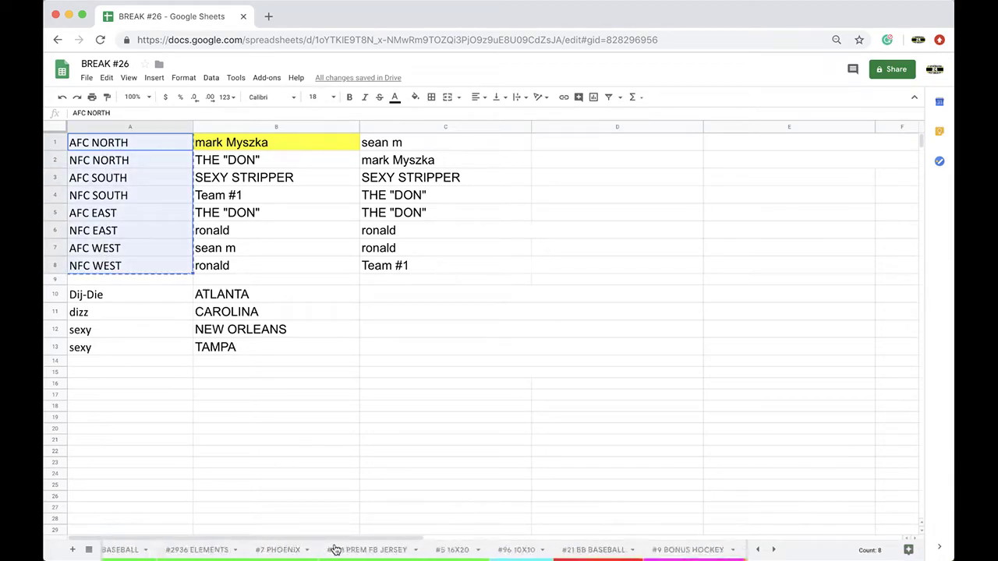
pyautogui.hscroll(2, 335, 551)
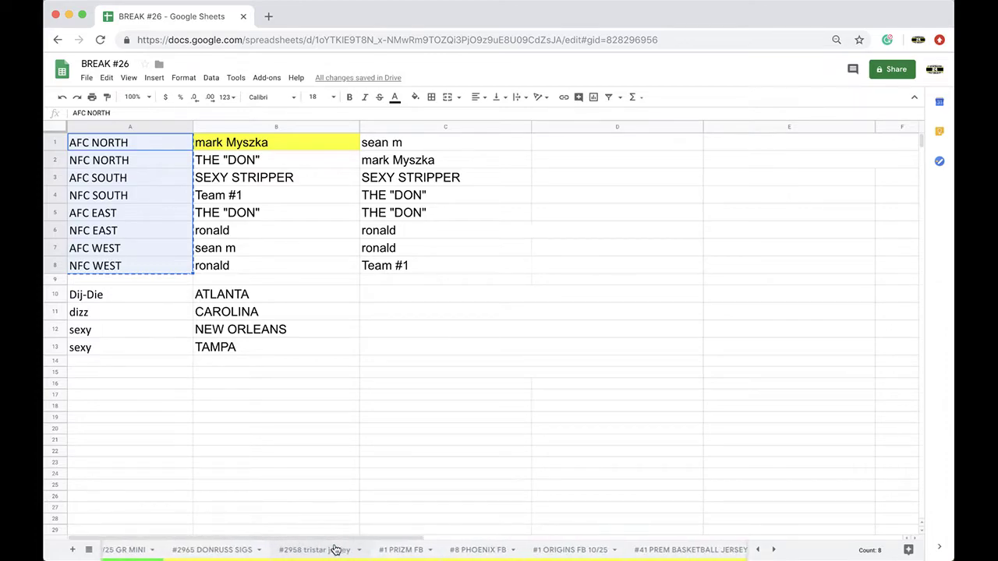
pyautogui.hscroll(-1, 335, 550)
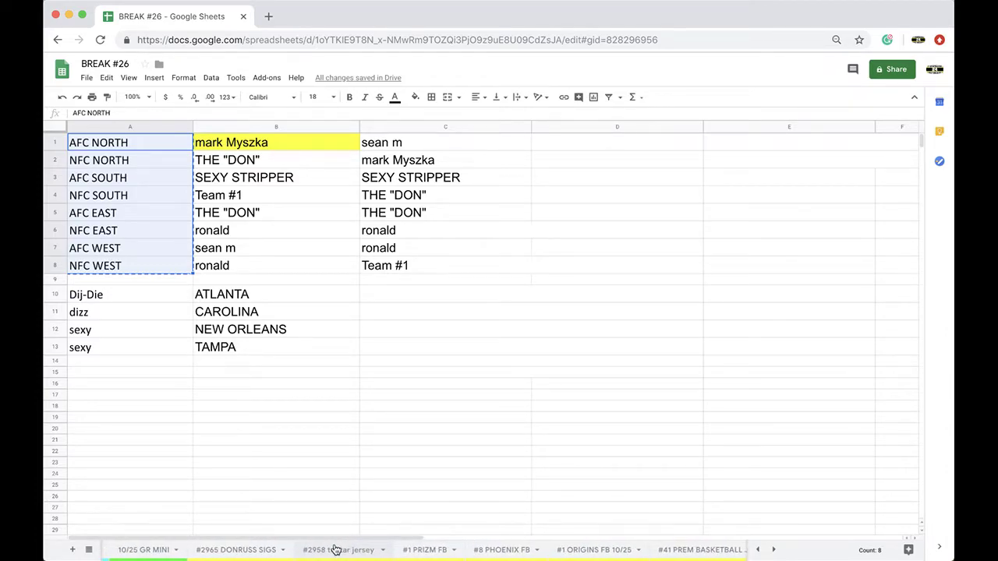
pyautogui.hscroll(10, 335, 550)
pyautogui.hscroll(3, 351, 550)
pyautogui.click(352, 550)
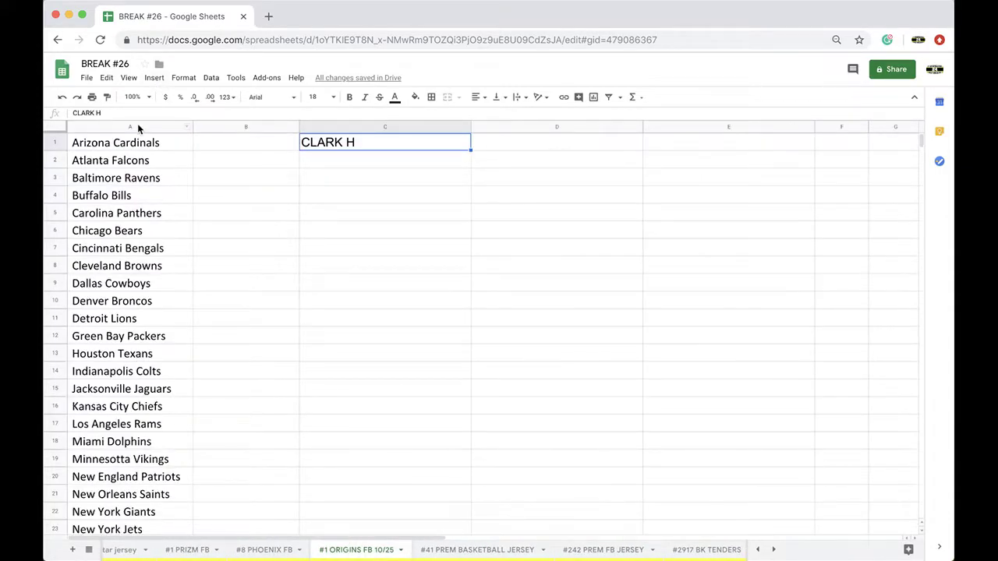
pyautogui.click(131, 126)
pyautogui.press('BackSpace')
pyautogui.click(127, 139)
pyautogui.press('super+v')
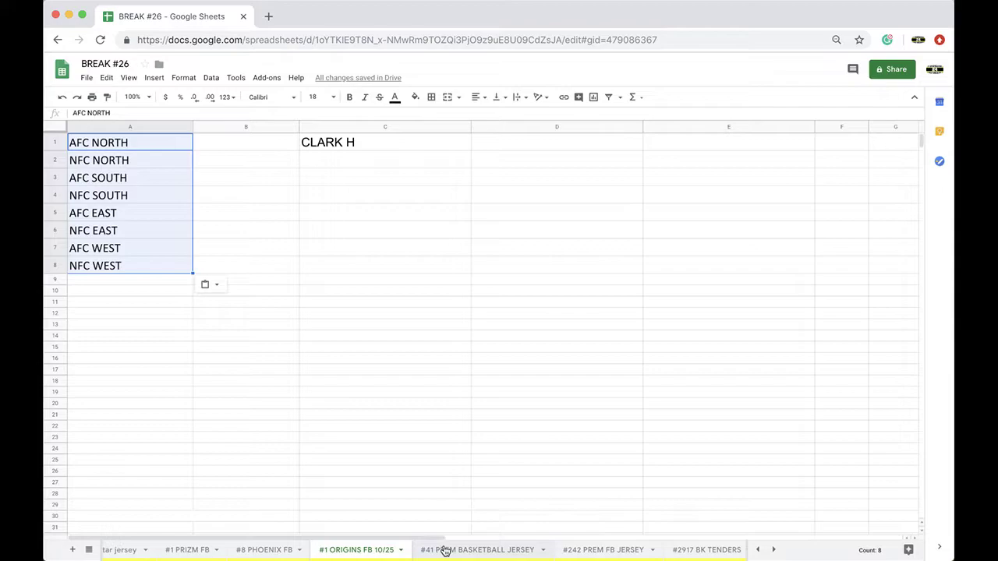
pyautogui.hscroll(2, 445, 551)
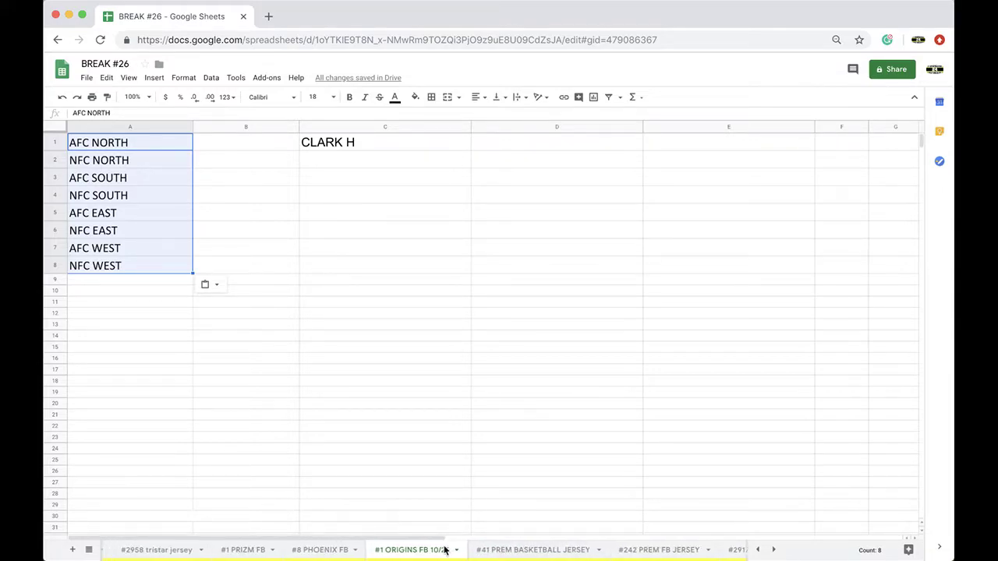
# - On #242 PREM FB JERSEY, enter the buyer's name in C11 and correct the surname's spelling
pyautogui.click(574, 548)
pyautogui.click(390, 323)
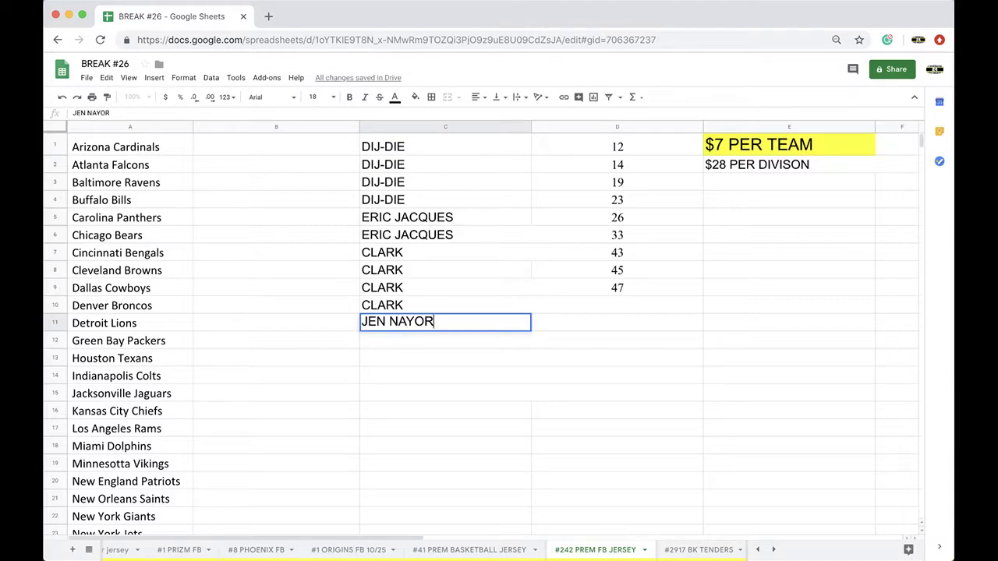
pyautogui.press('Return')
pyautogui.click(417, 328)
pyautogui.doubleClick(416, 328)
pyautogui.write('L')
pyautogui.click(414, 362)
# - Copy the buyer's name from C11 into C12:C13 for Green Bay and Houston
pyautogui.click(402, 329)
pyautogui.hotkey('ctrl', 'c')
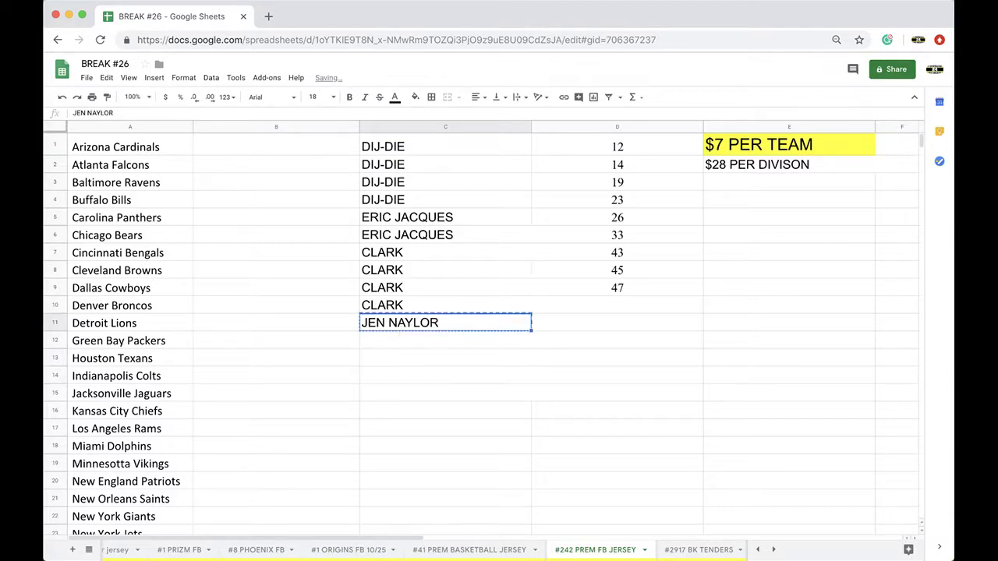
pyautogui.press('Down')
pyautogui.hotkey('ctrl', 'v')
pyautogui.press('Down')
pyautogui.hotkey('ctrl', 'v')
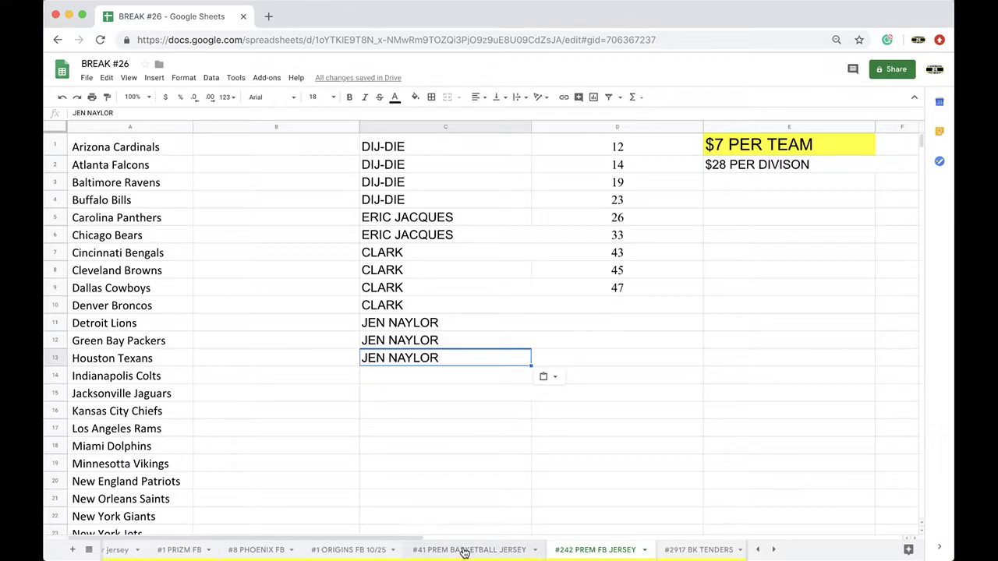
pyautogui.hscroll(-3, 470, 554)
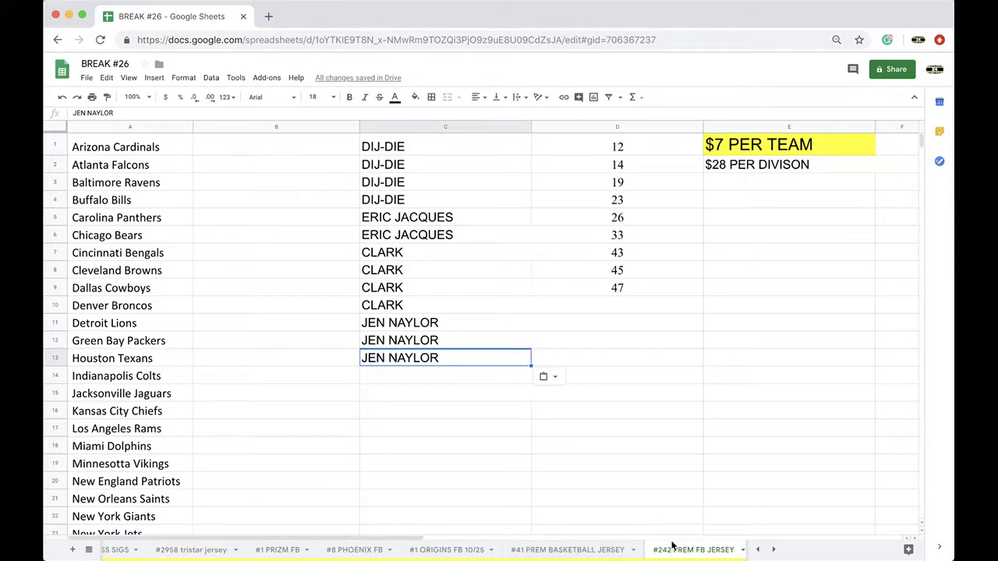
pyautogui.moveTo(608, 550); pyautogui.dragTo(317, 554)
# - Switch to #2965 DONRUSS SIGS to view buyers for Arizona Cardinals through Minnesota Vikings
pyautogui.click(316, 550)
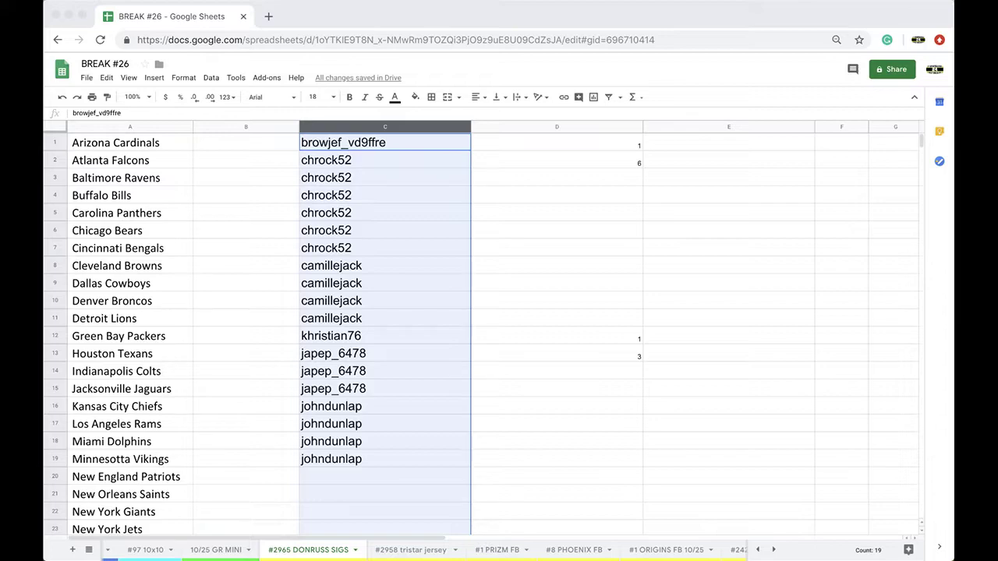
pyautogui.hscroll(2, 372, 555)
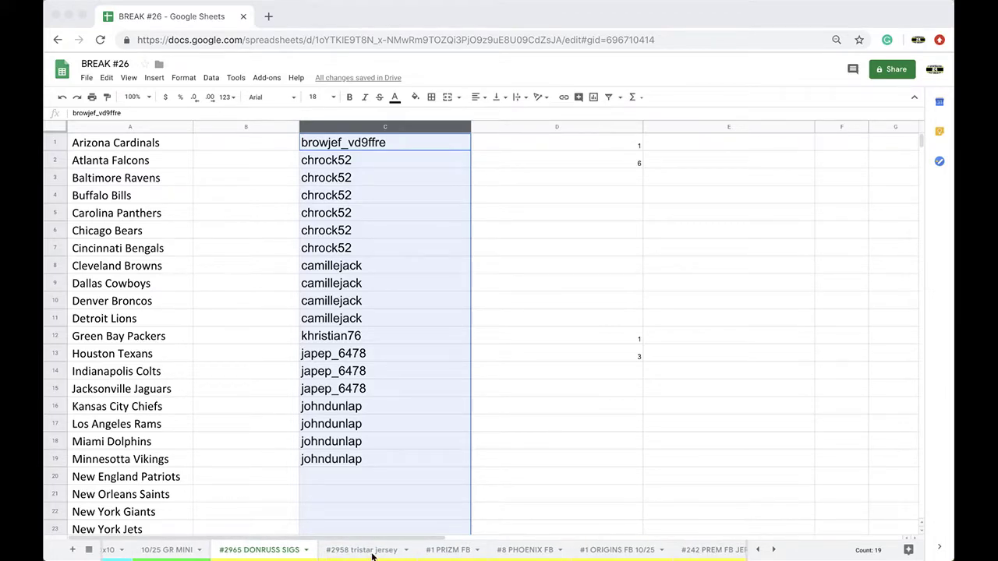
pyautogui.hscroll(8, 373, 555)
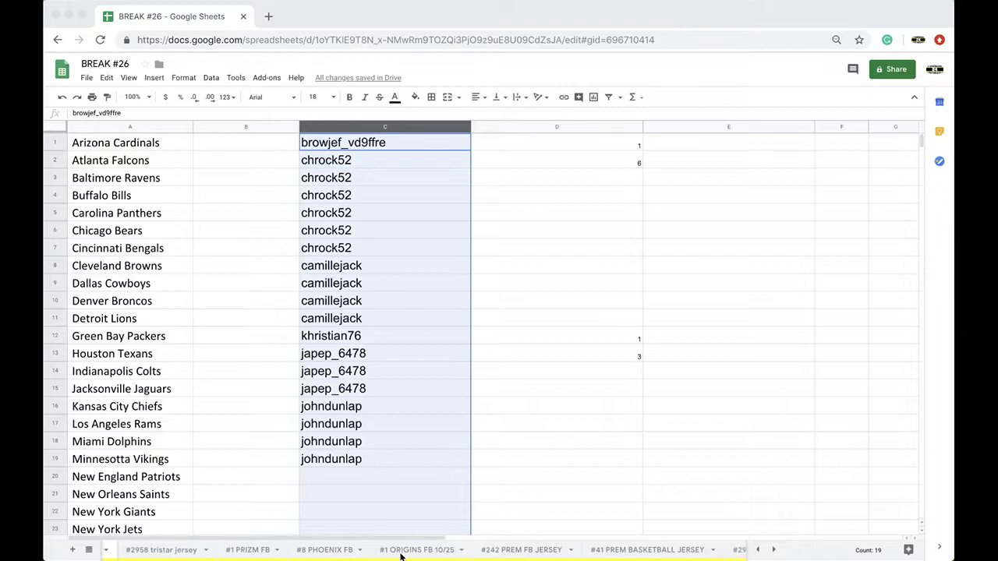
# - Enter a buyer's name in C14:C15 of #242 PREM FB JERSEY and highlight it yellow
pyautogui.click(521, 550)
pyautogui.click(392, 378)
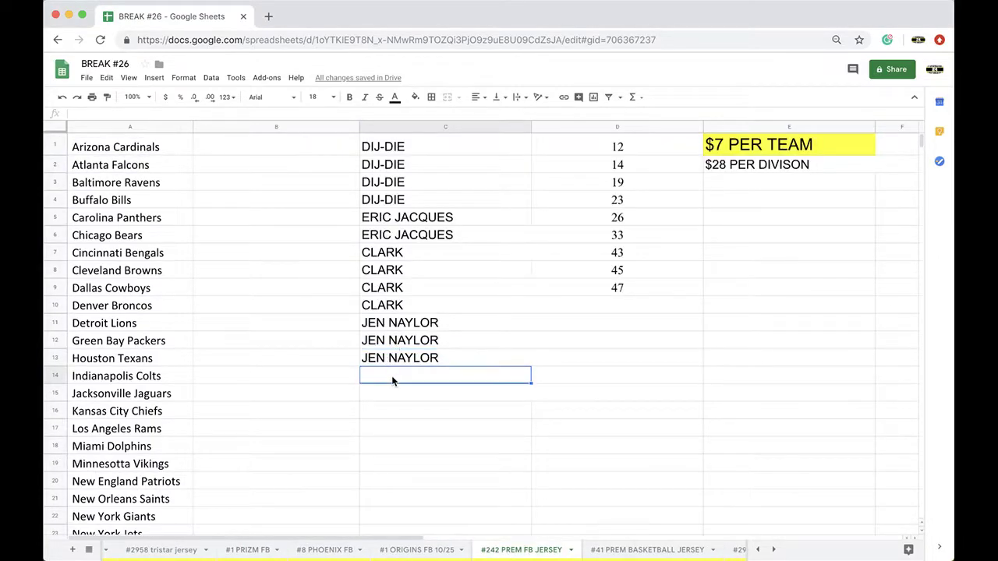
pyautogui.press('Return')
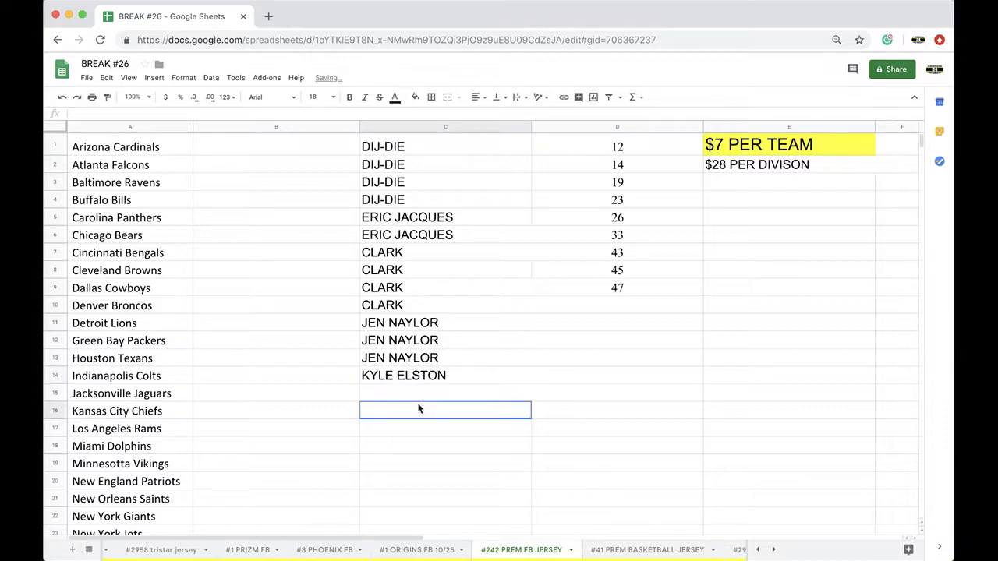
pyautogui.moveTo(401, 375); pyautogui.dragTo(384, 393)
pyautogui.hotkey('ctrl', 'd')
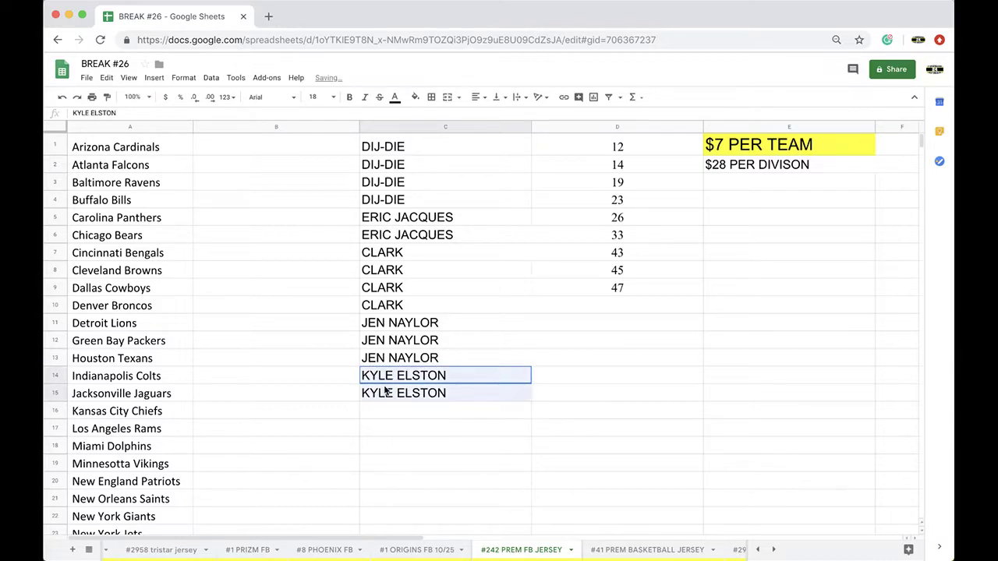
pyautogui.click(414, 97)
pyautogui.click(454, 146)
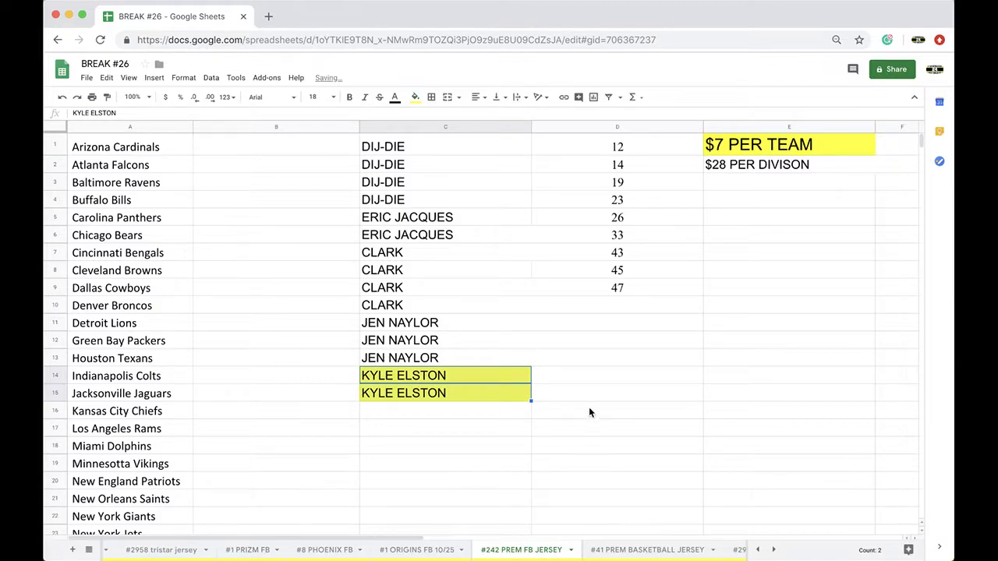
# - Enter a second buyer's name in C16:C17 and highlight those cells yellow
pyautogui.click(500, 414)
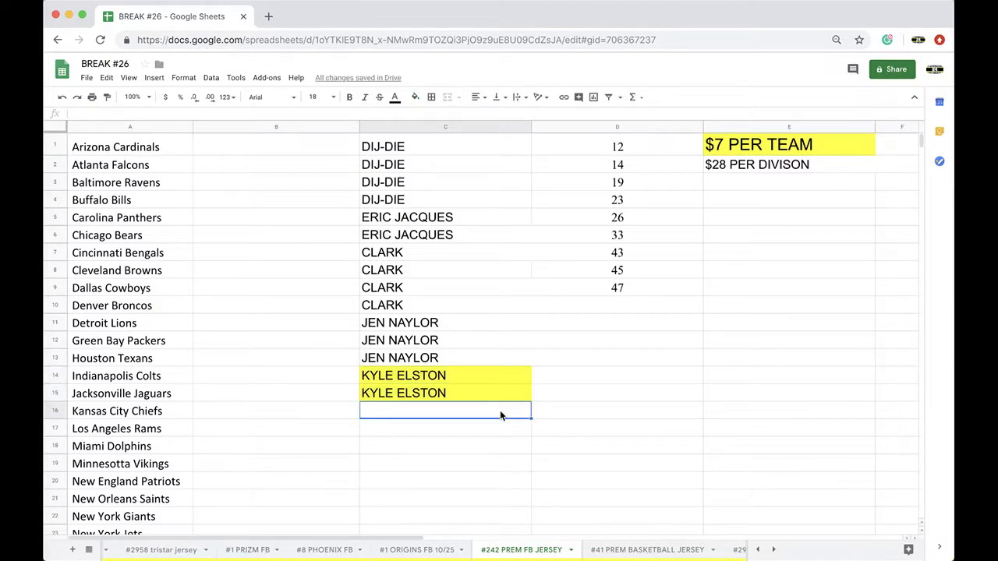
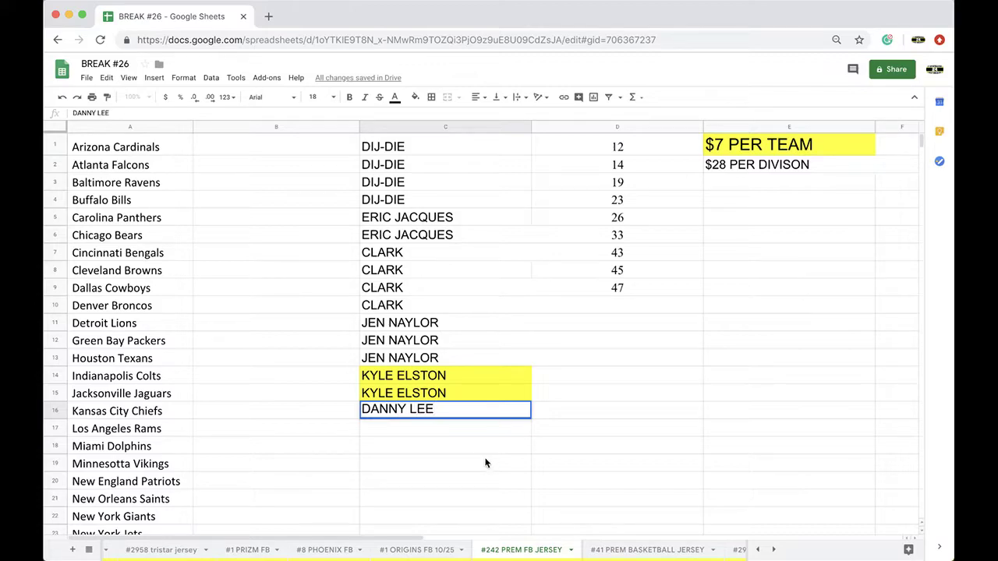
pyautogui.press('Return')
pyautogui.click(451, 418)
pyautogui.hotkey('ctrl', 'c')
pyautogui.press('Down')
pyautogui.hotkey('ctrl', 'v')
pyautogui.click(435, 411)
pyautogui.hotkey('shift', 'Down')
pyautogui.click(417, 98)
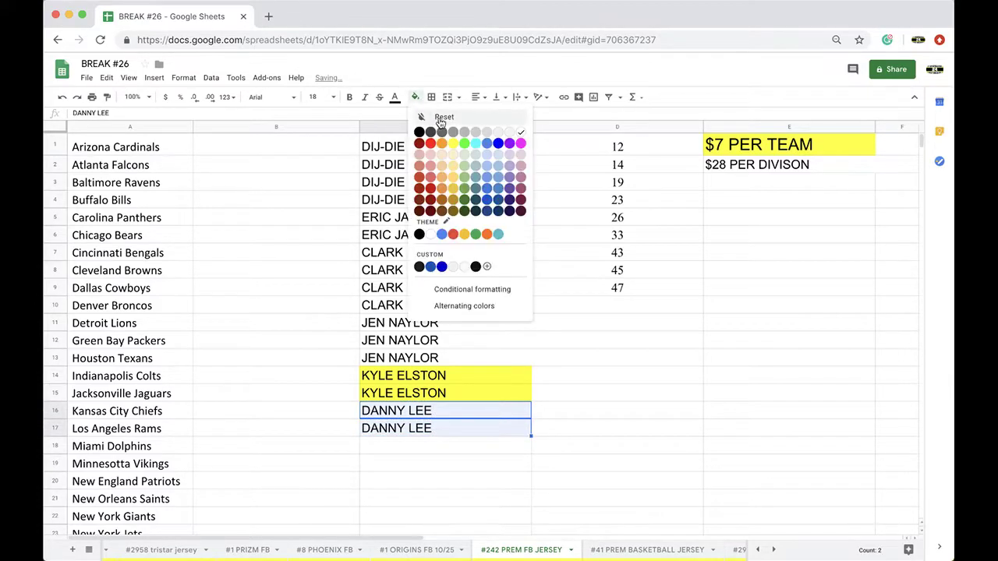
pyautogui.click(449, 138)
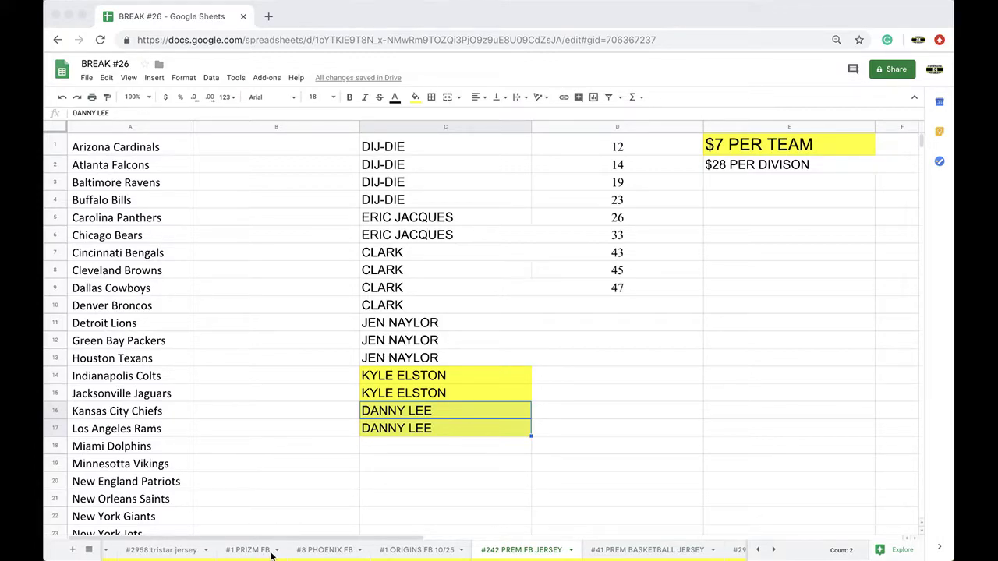
pyautogui.hscroll(-4, 272, 556)
# - Paste Victory Outlines into C20 of #2965 DONRUSS SIGS as a plain value only
pyautogui.click(375, 550)
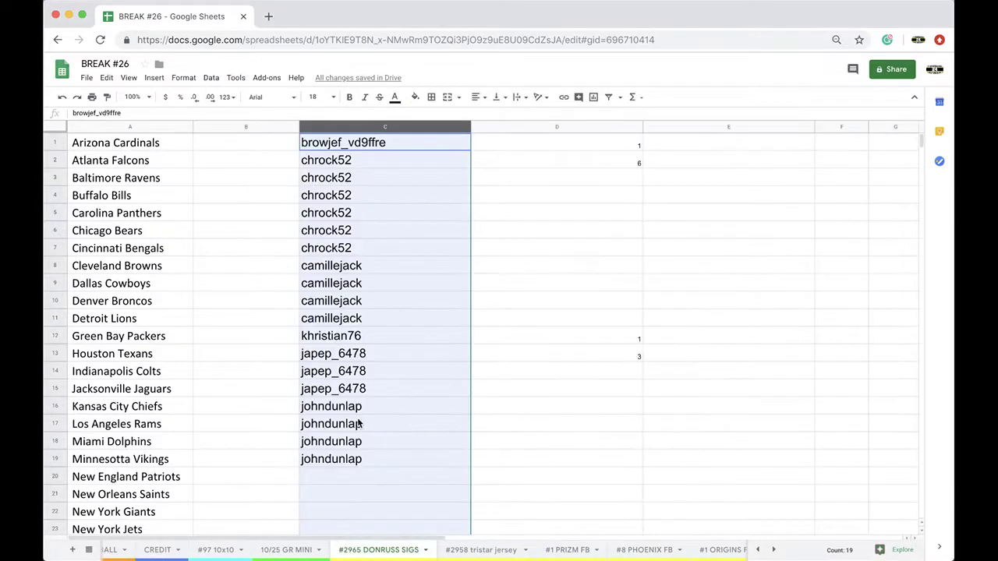
pyautogui.click(320, 479)
pyautogui.press('super+v')
pyautogui.click(485, 495)
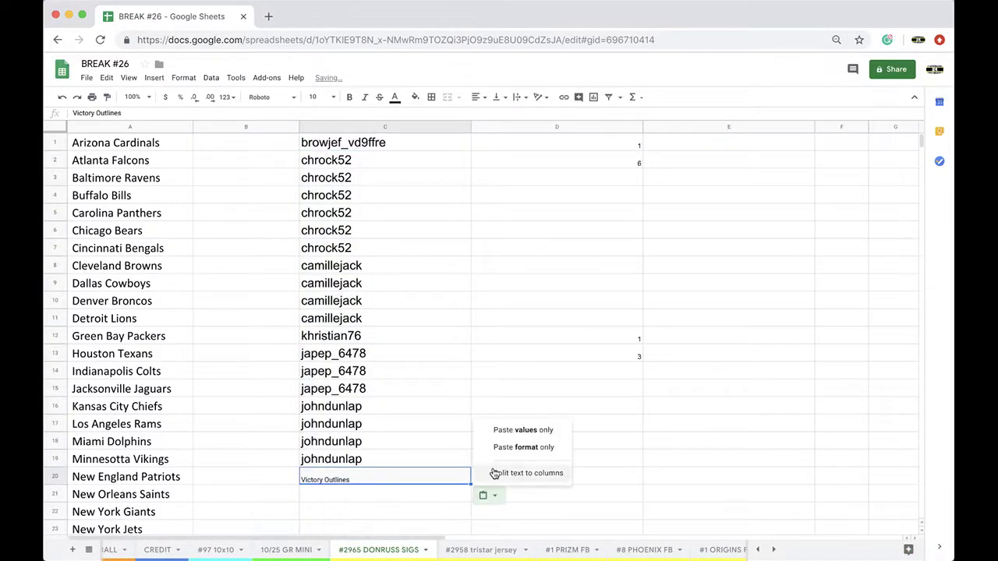
pyautogui.click(509, 434)
# - Fill C20 yellow, copy it, and select C14 on the #2917 BK TENDERS sheet
pyautogui.click(415, 99)
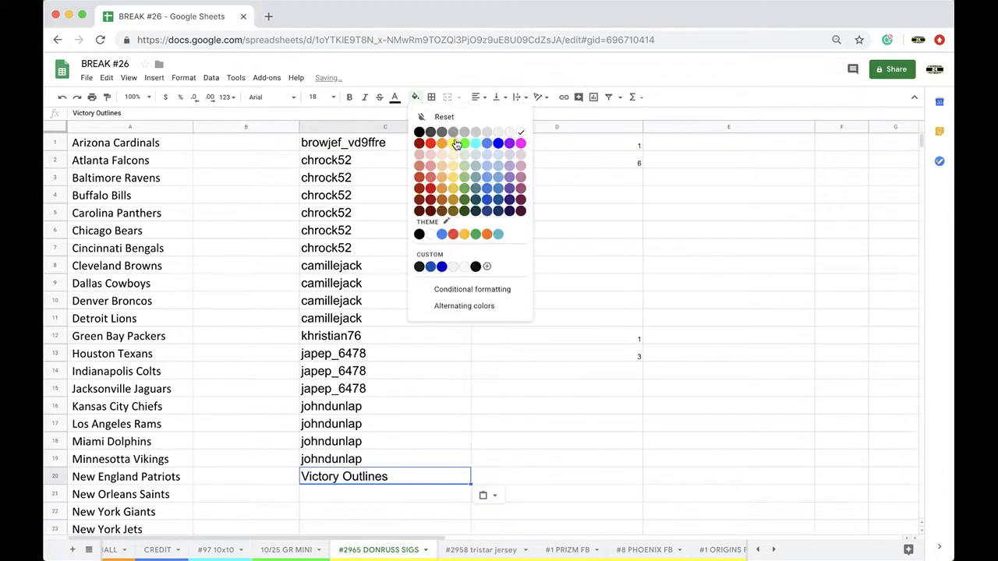
pyautogui.click(459, 144)
pyautogui.press('super+c')
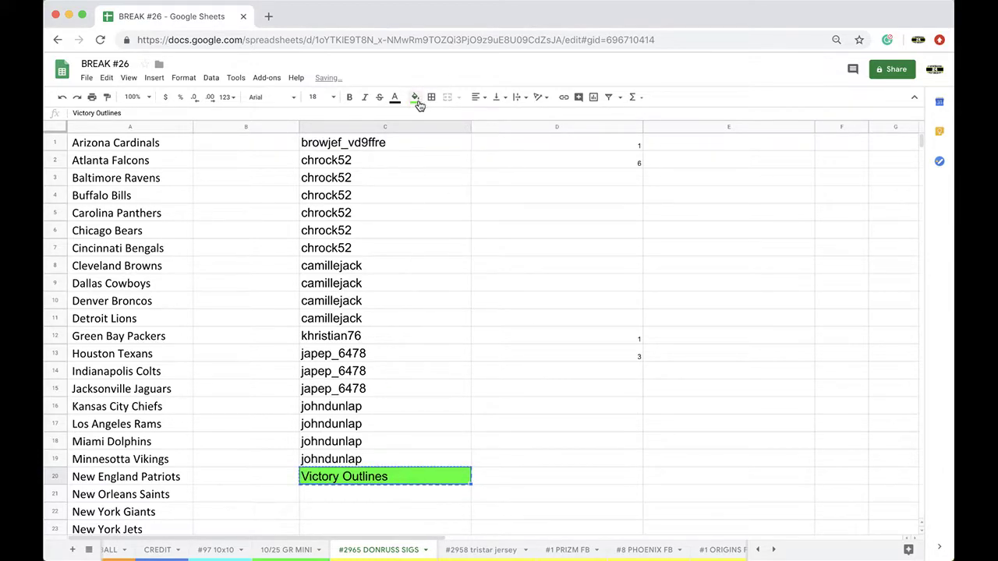
pyautogui.click(419, 103)
pyautogui.click(449, 143)
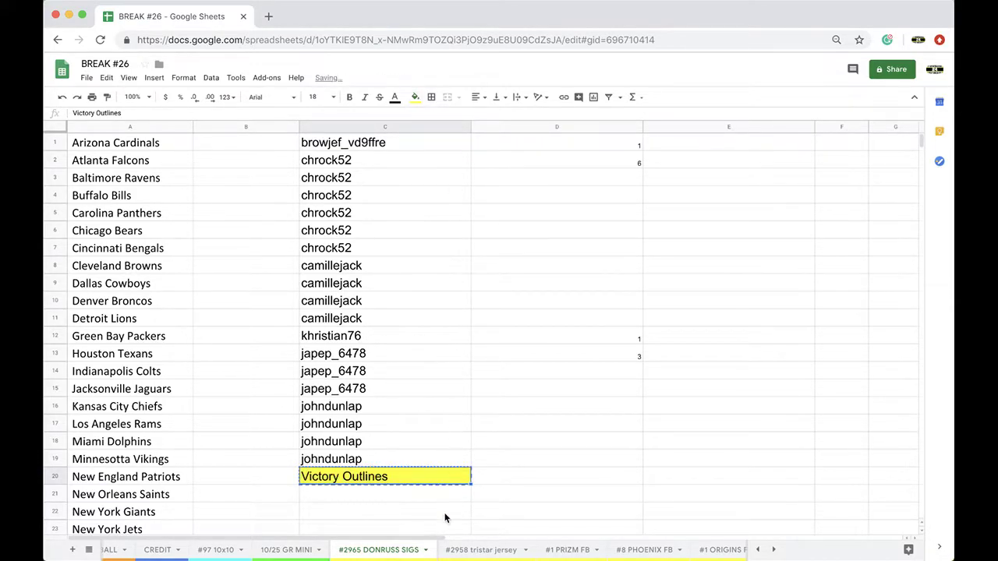
pyautogui.hscroll(10, 402, 554)
pyautogui.hscroll(10, 401, 553)
pyautogui.click(413, 550)
pyautogui.click(339, 375)
# - Paste the yellow Victory Outlines cell into C14 beside Los Angeles Lakers
pyautogui.hotkey('ctrl', 'v')
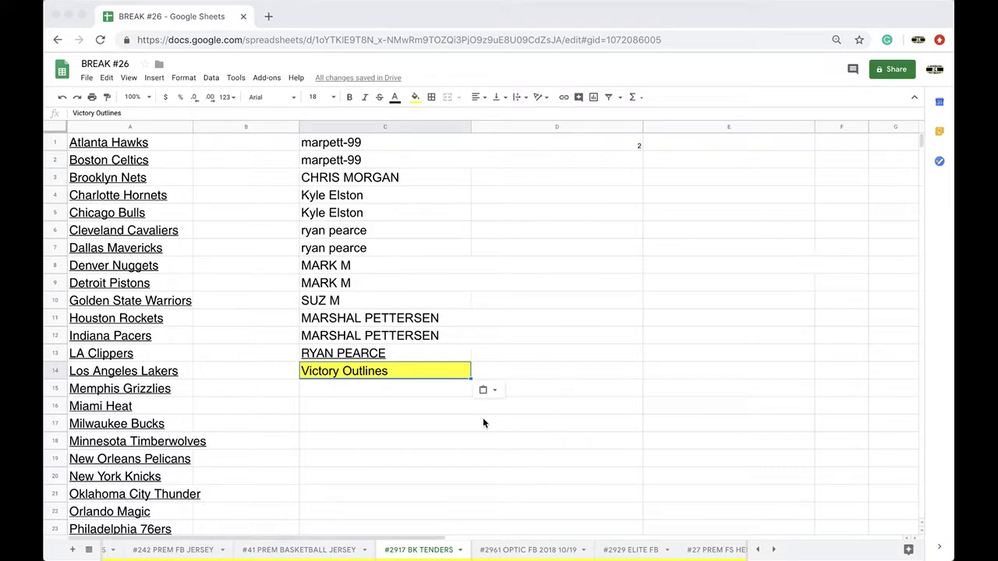
pyautogui.click(410, 556)
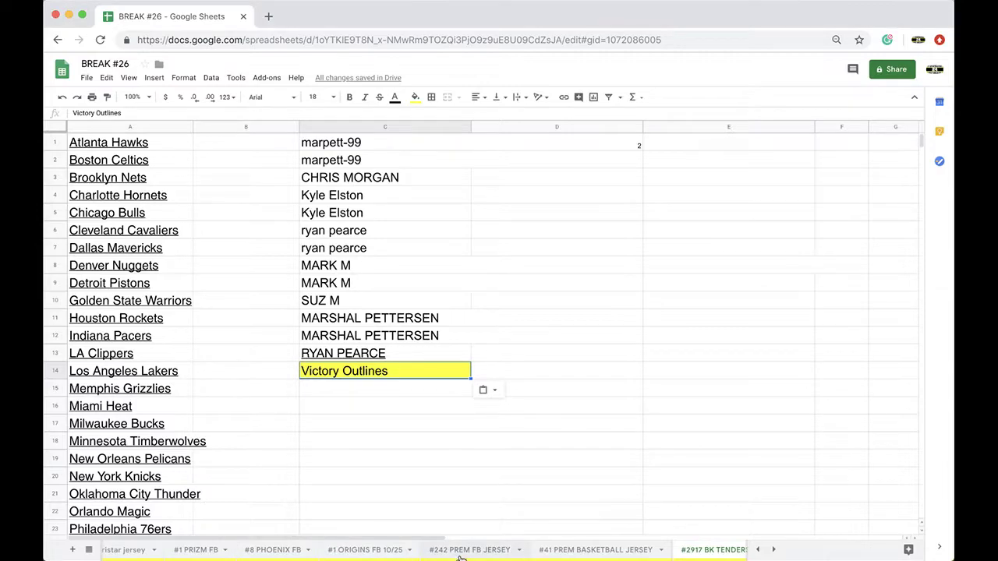
# - On #242 PREM FB JERSEY, enter a buyer's name in C18 and copy it into C19:C21
pyautogui.hotkey('alt', 'Up')
pyautogui.hotkey('alt', 'Up')
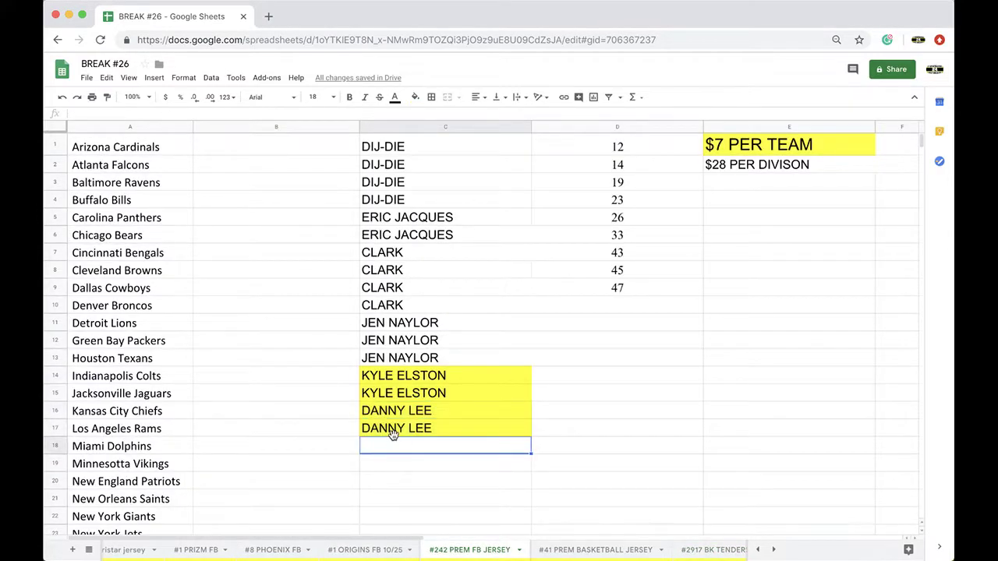
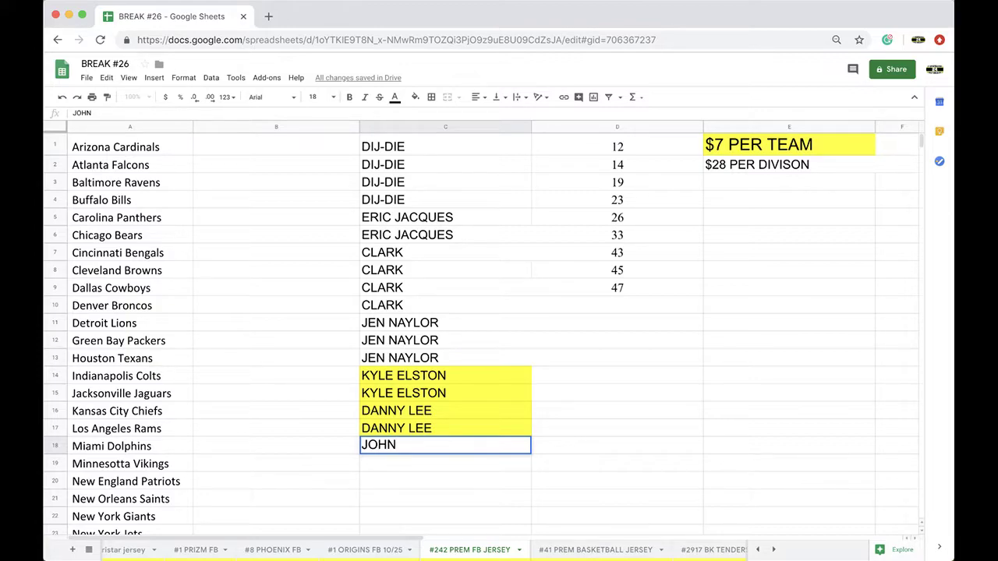
pyautogui.click(412, 464)
pyautogui.press('Up')
pyautogui.press('super+c')
pyautogui.press('Down')
pyautogui.press('super+v')
pyautogui.press('Down')
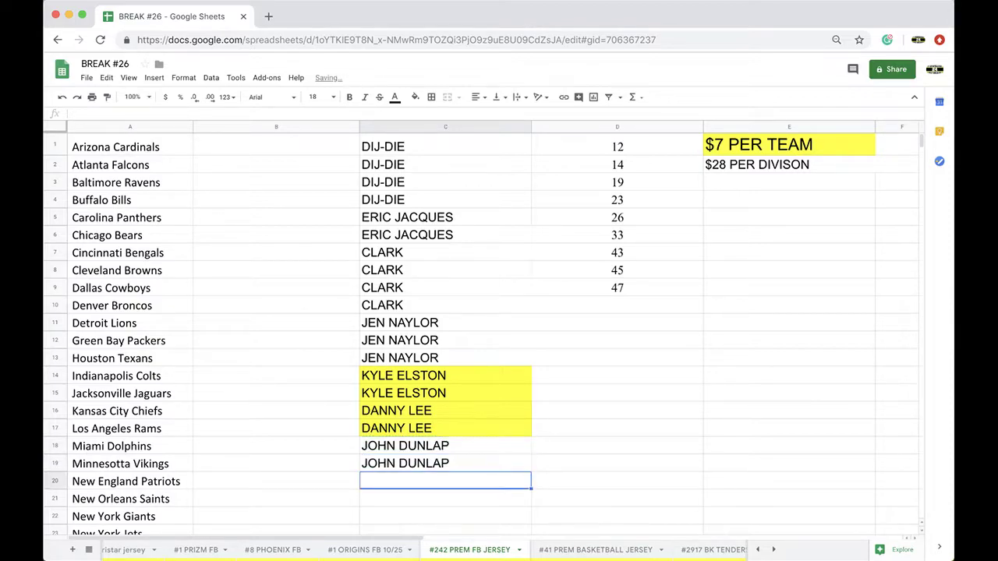
pyautogui.press('super+v')
pyautogui.press('Down')
pyautogui.press('super+v')
pyautogui.scroll(-3, 481, 327)
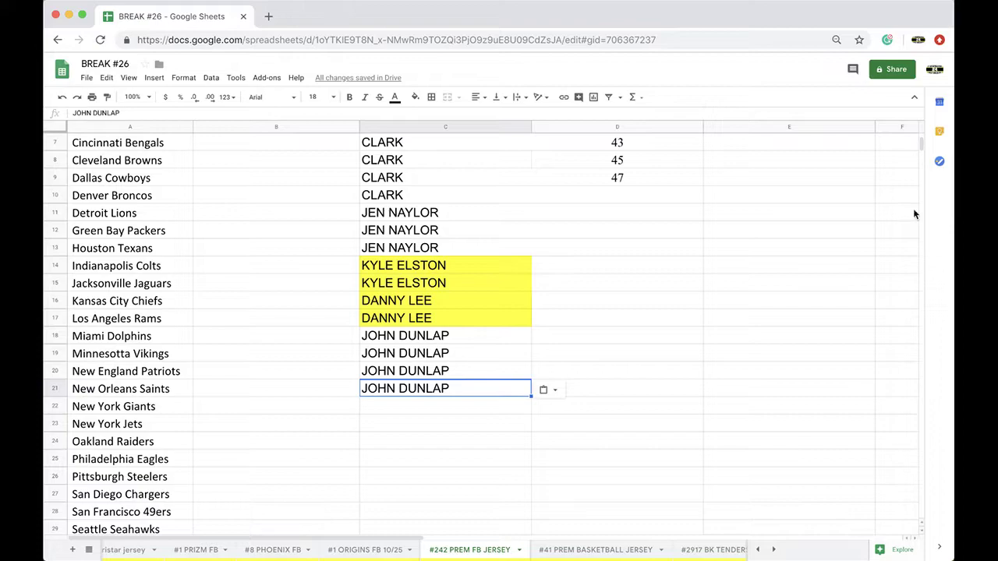
# - Reset the fill colour of C14:C17 to remove the yellow highlight
pyautogui.click(455, 317)
pyautogui.moveTo(445, 298); pyautogui.dragTo(454, 314)
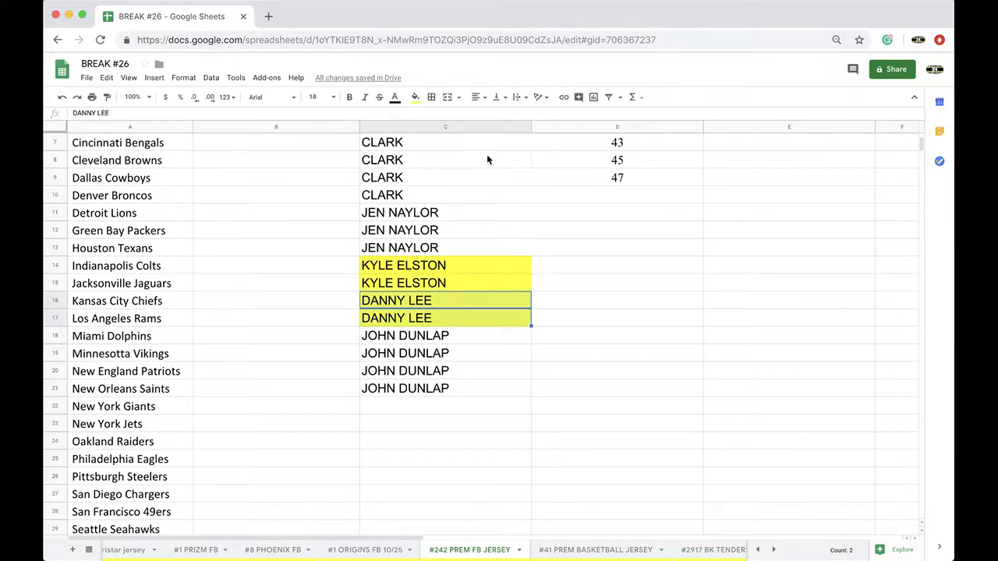
pyautogui.moveTo(421, 262); pyautogui.dragTo(530, 325)
pyautogui.click(416, 96)
pyautogui.click(422, 117)
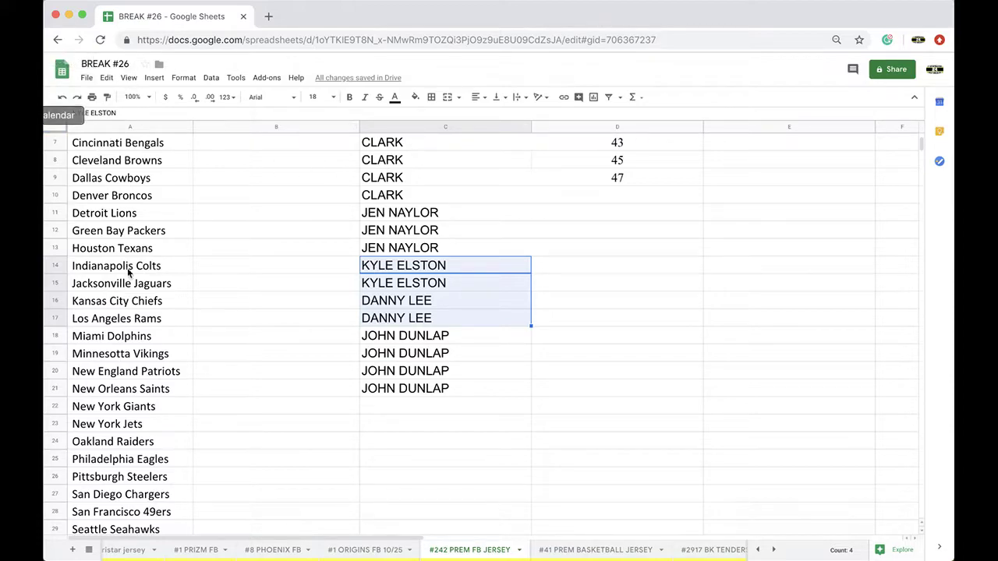
# - Enter a new buyer's name in C21:C23 of #2965 DONRUSS SIGS and fill it yellow
pyautogui.hscroll(-5, 306, 549)
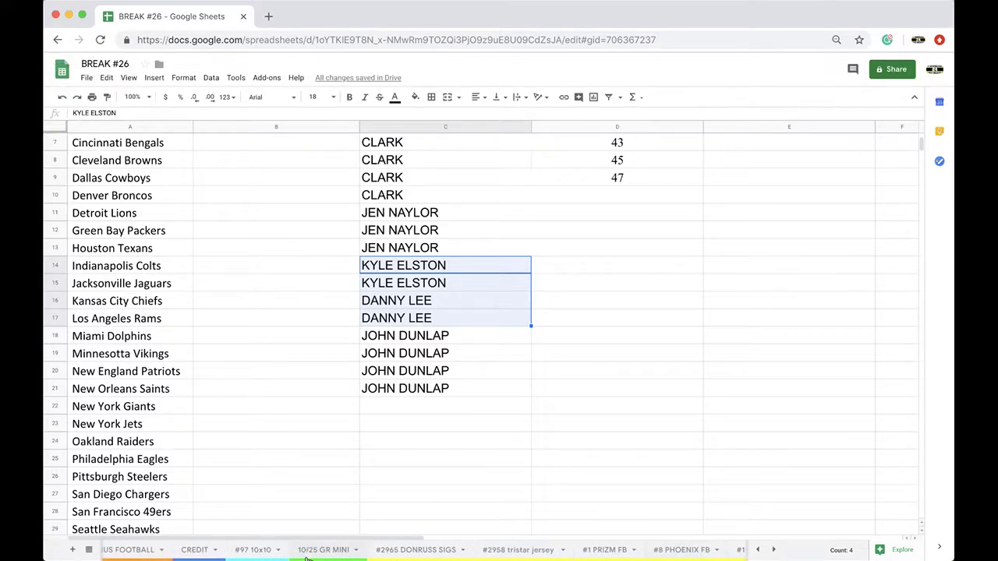
pyautogui.click(387, 550)
pyautogui.scroll(-1, 335, 436)
pyautogui.click(336, 387)
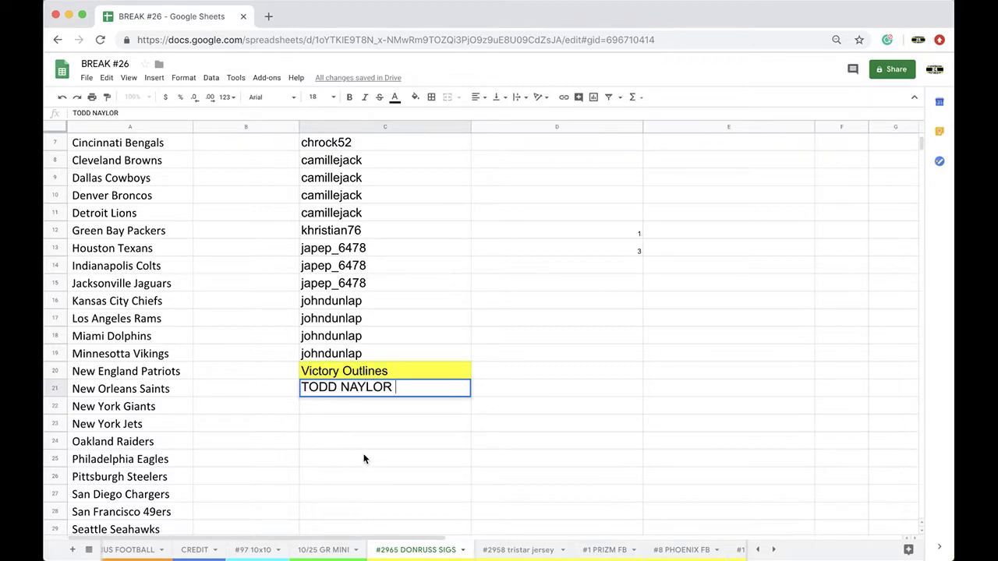
pyautogui.press('Return')
pyautogui.hotkey('ctrl', 'v')
pyautogui.press('Down')
pyautogui.hotkey('ctrl', 'v')
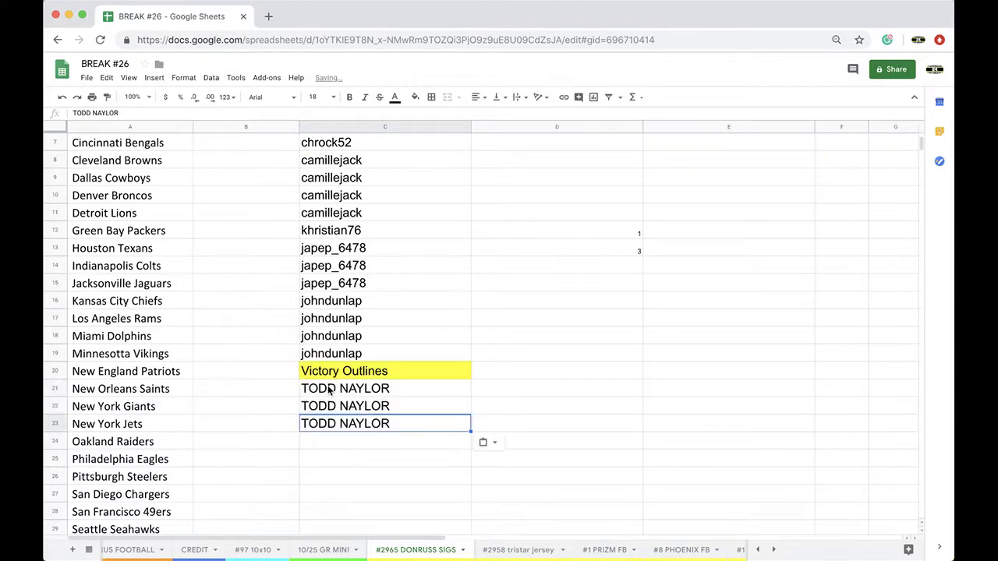
pyautogui.keyDown('shift'); pyautogui.click(329, 391); pyautogui.keyUp('shift')
pyautogui.click(415, 97)
pyautogui.click(448, 143)
# - Paste the yellow name cells into C22:C24 of #242 PREM FB JERSEY, then open 10/25 GR MINI
pyautogui.hscroll(5, 431, 556)
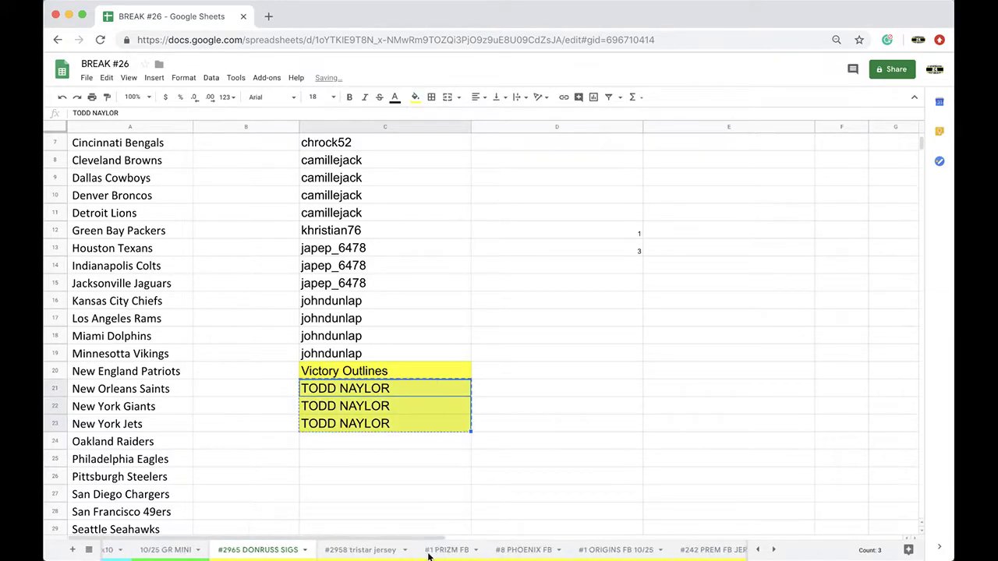
pyautogui.click(680, 551)
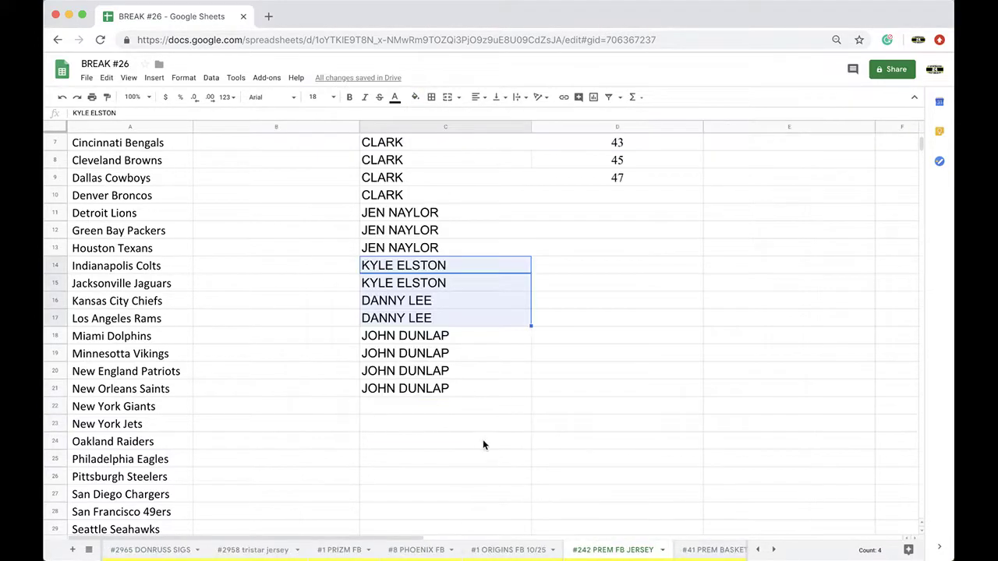
pyautogui.click(450, 407)
pyautogui.hotkey('ctrl', 'v')
pyautogui.moveTo(659, 552); pyautogui.dragTo(393, 555)
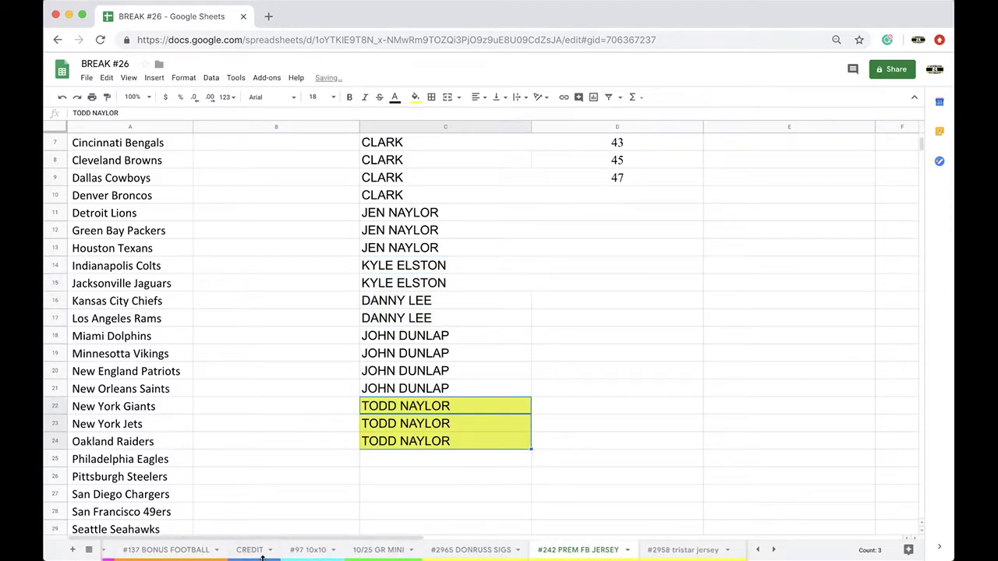
pyautogui.click(398, 552)
pyautogui.click(434, 552)
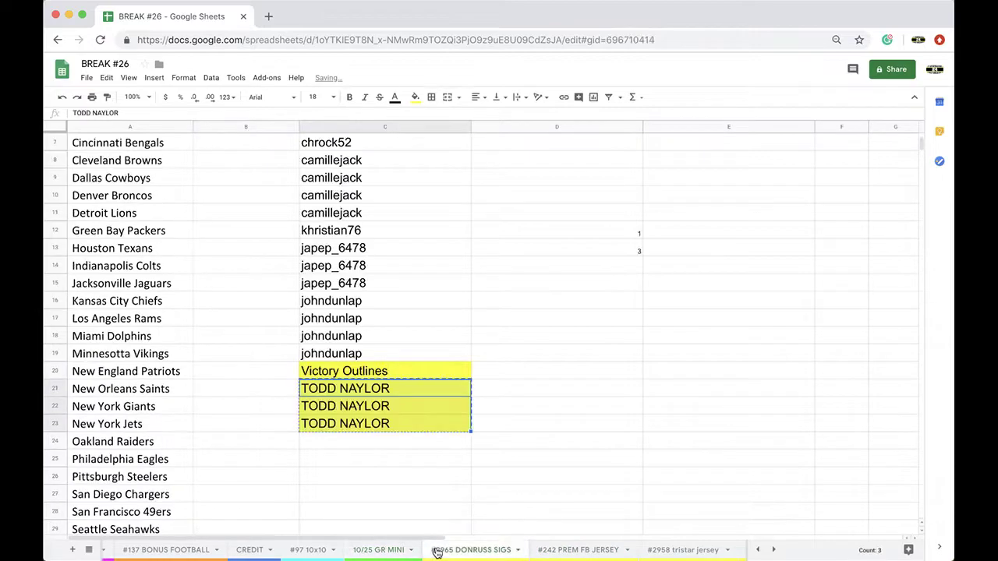
pyautogui.click(383, 554)
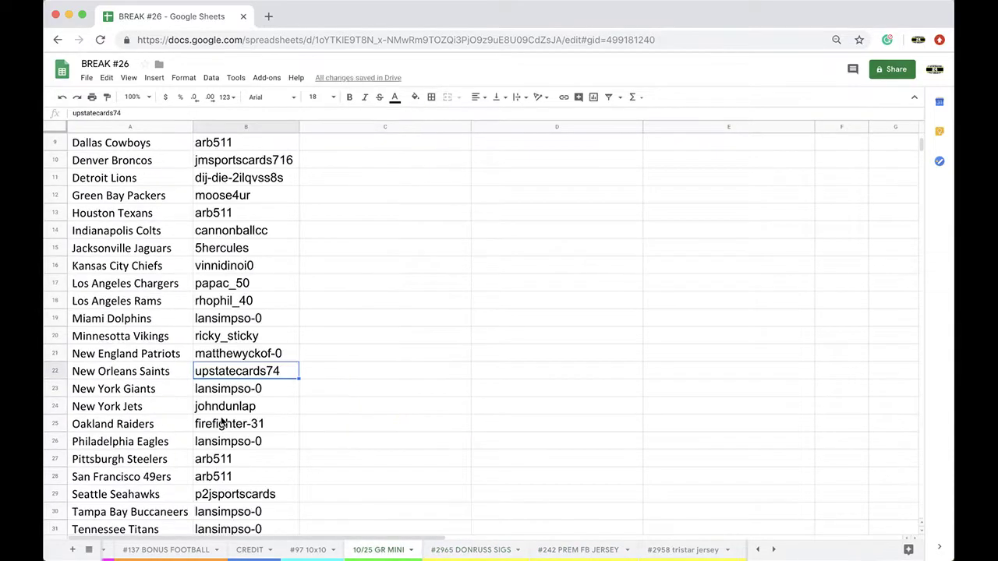
# - Reset the fill of C21:C23 on #2965 DONRUSS SIGS to remove the yellow
pyautogui.click(471, 552)
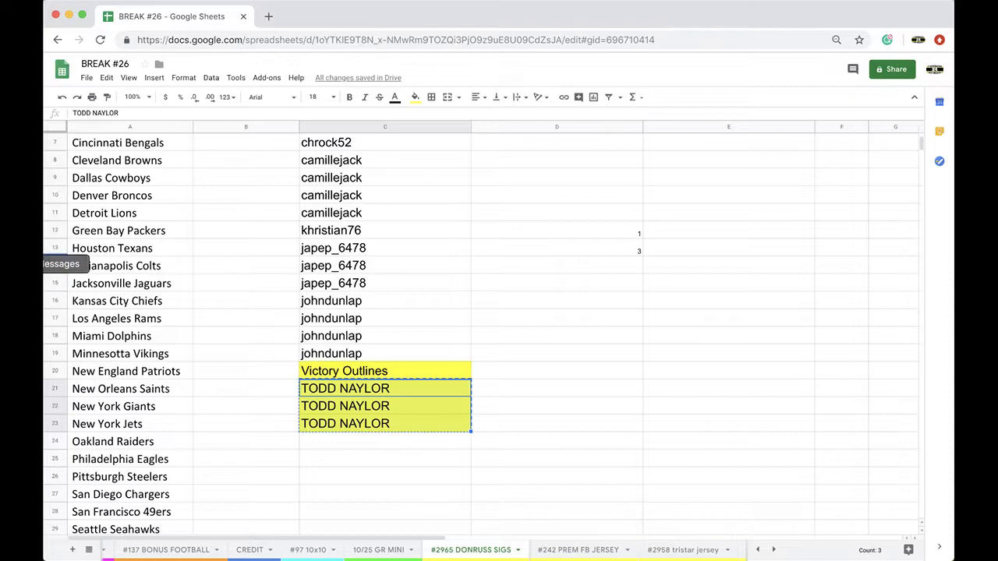
pyautogui.click(375, 438)
pyautogui.moveTo(359, 395); pyautogui.dragTo(355, 421)
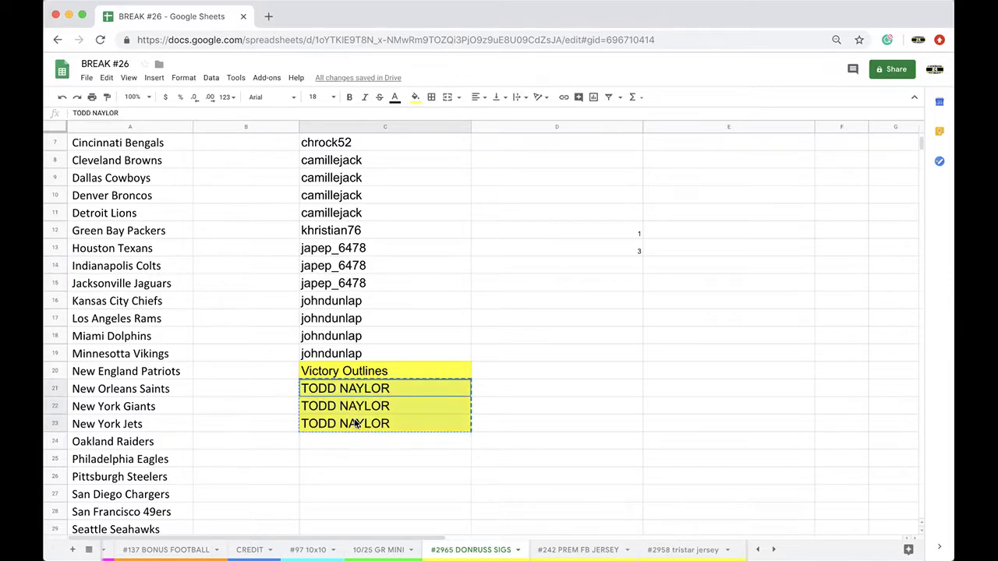
pyautogui.click(415, 96)
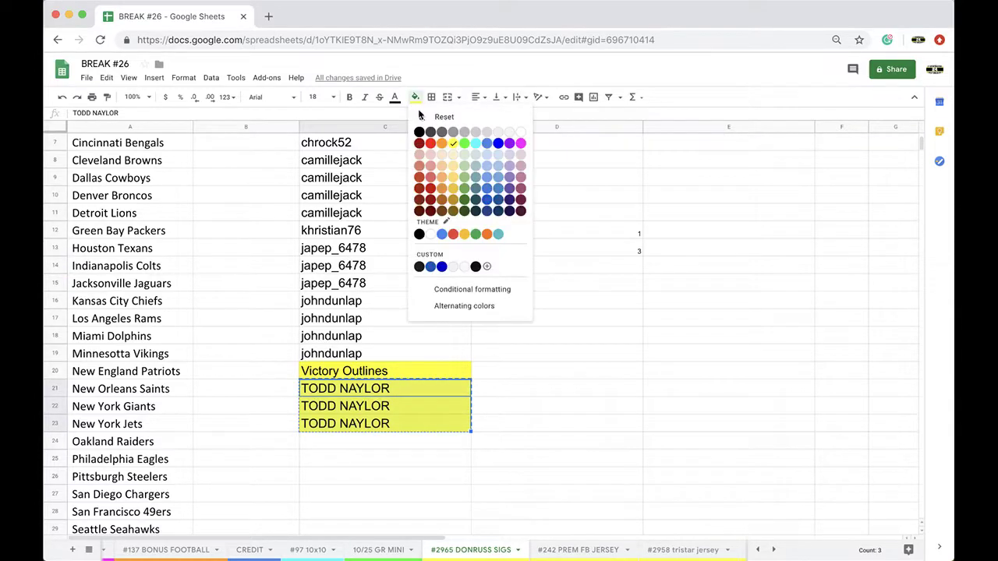
pyautogui.click(436, 116)
# - Reset the fill of C22:C24 on #242 PREM FB JERSEY to remove the yellow
pyautogui.hscroll(1, 498, 553)
pyautogui.click(497, 554)
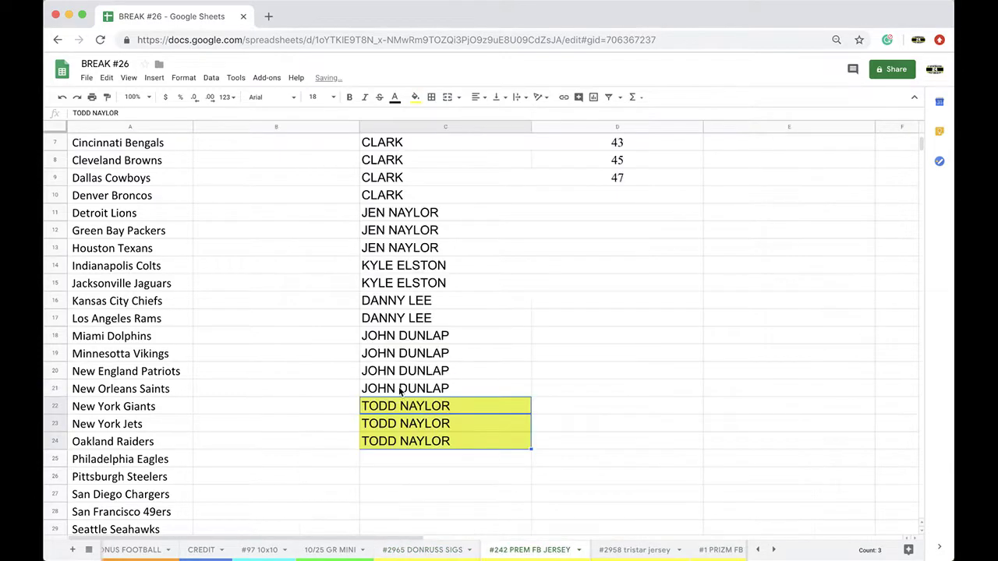
pyautogui.click(415, 97)
pyautogui.click(436, 118)
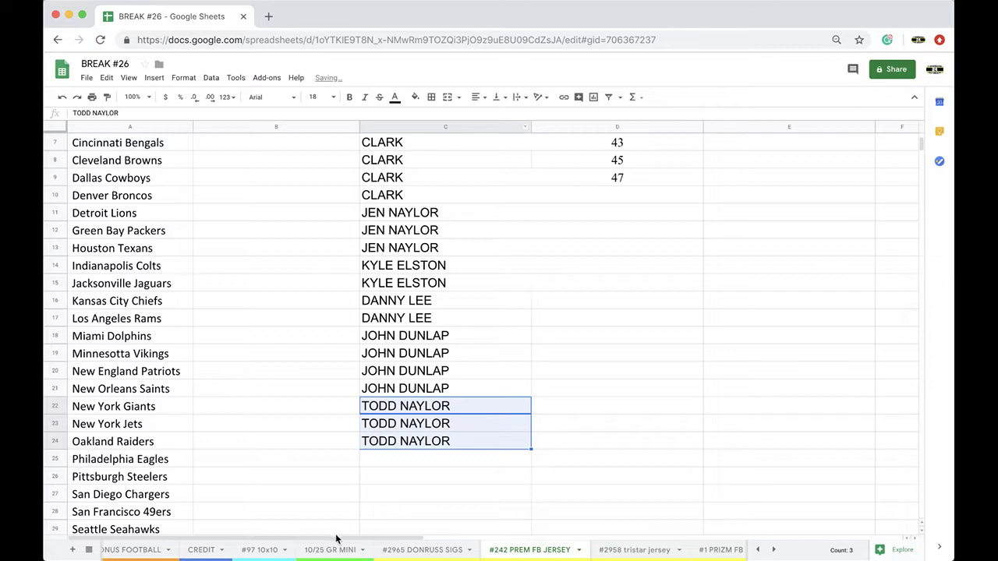
# - Clear the yellow fill from the Victory Outlines cell C20 on #2965 DONRUSS SIGS
pyautogui.click(401, 550)
pyautogui.click(347, 373)
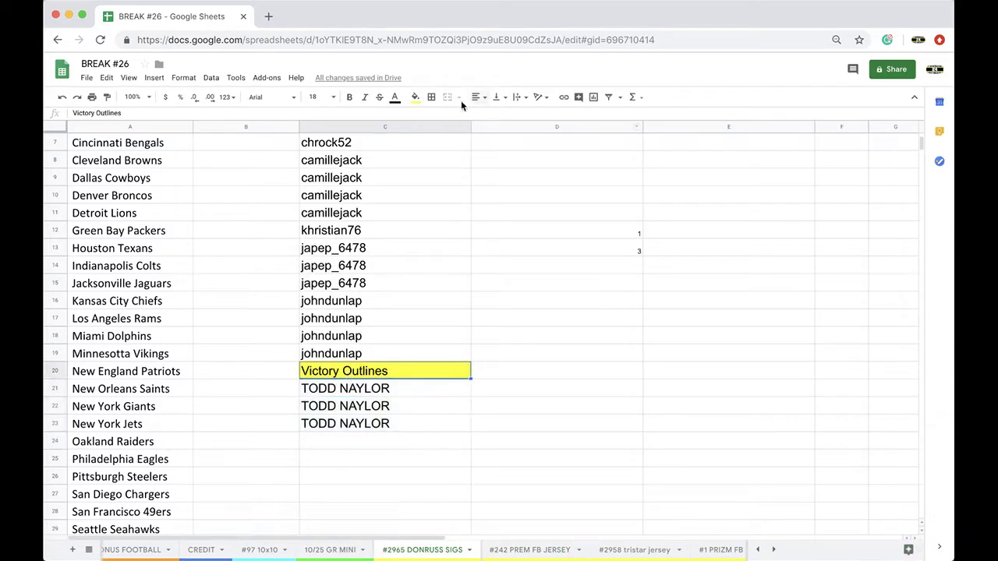
pyautogui.click(416, 97)
pyautogui.click(433, 118)
# - Clear C14's yellow fill on #2917 BK TENDERS, then return to #2965 DONRUSS SIGS
pyautogui.hscroll(6, 592, 549)
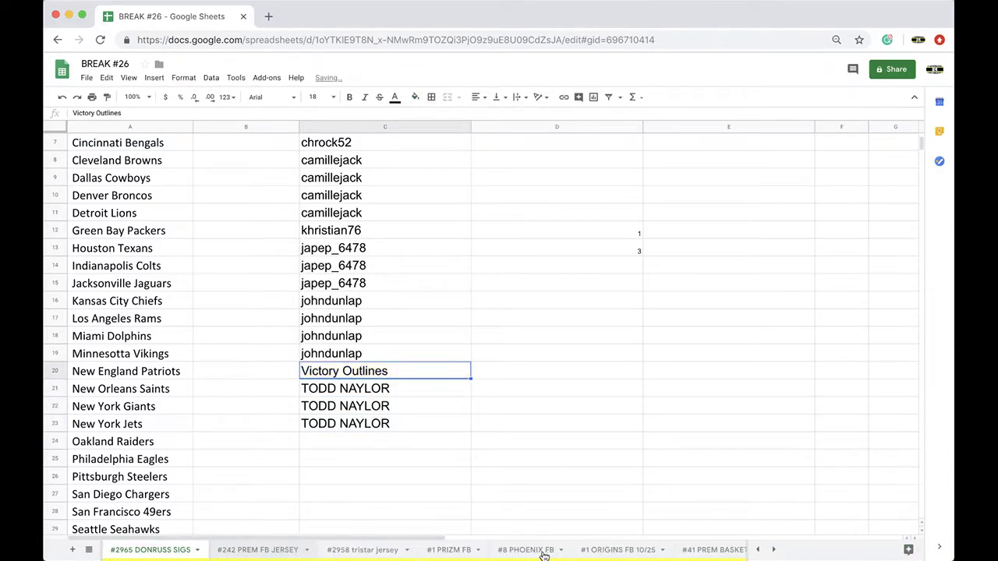
pyautogui.hscroll(3, 635, 552)
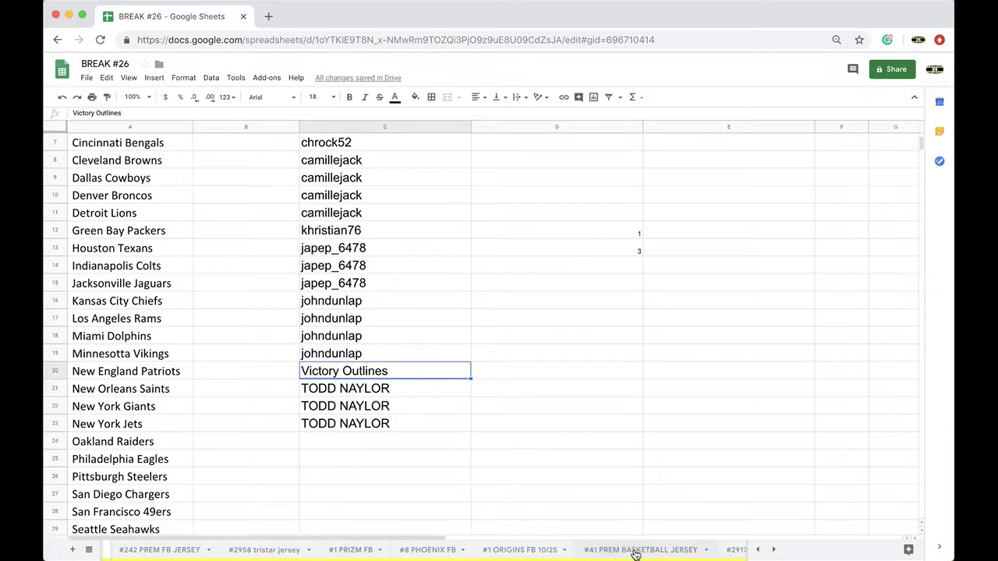
pyautogui.click(698, 550)
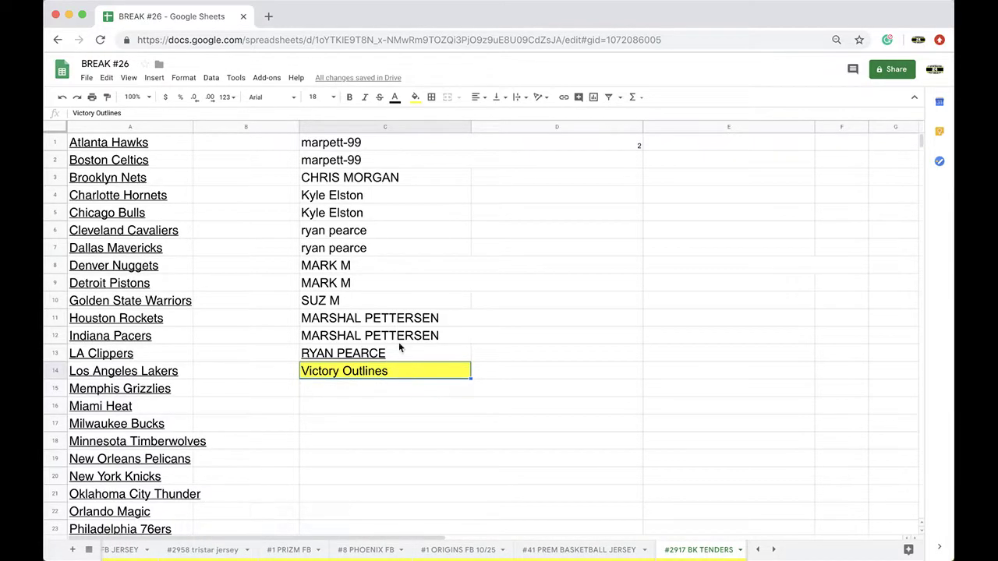
pyautogui.click(414, 96)
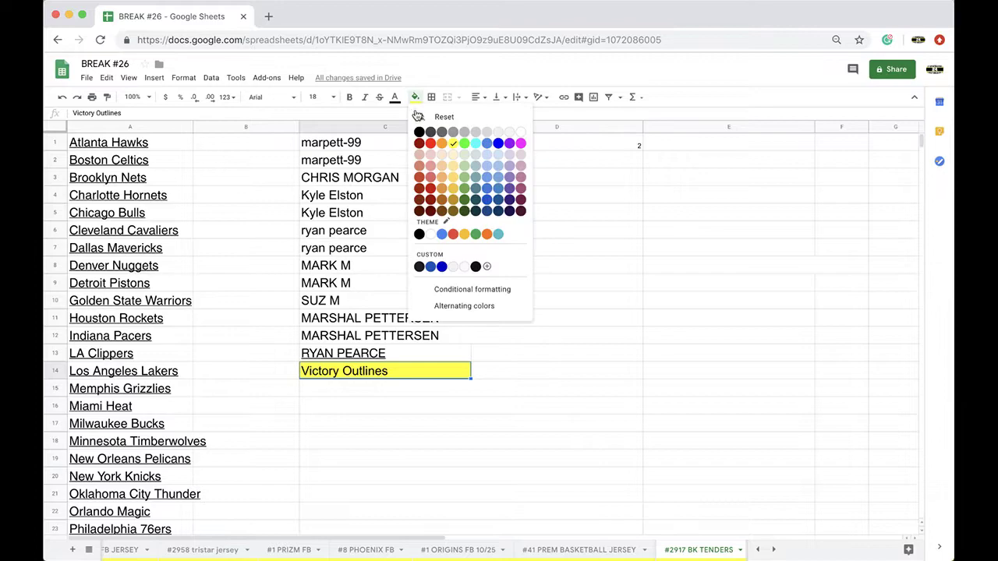
pyautogui.click(417, 113)
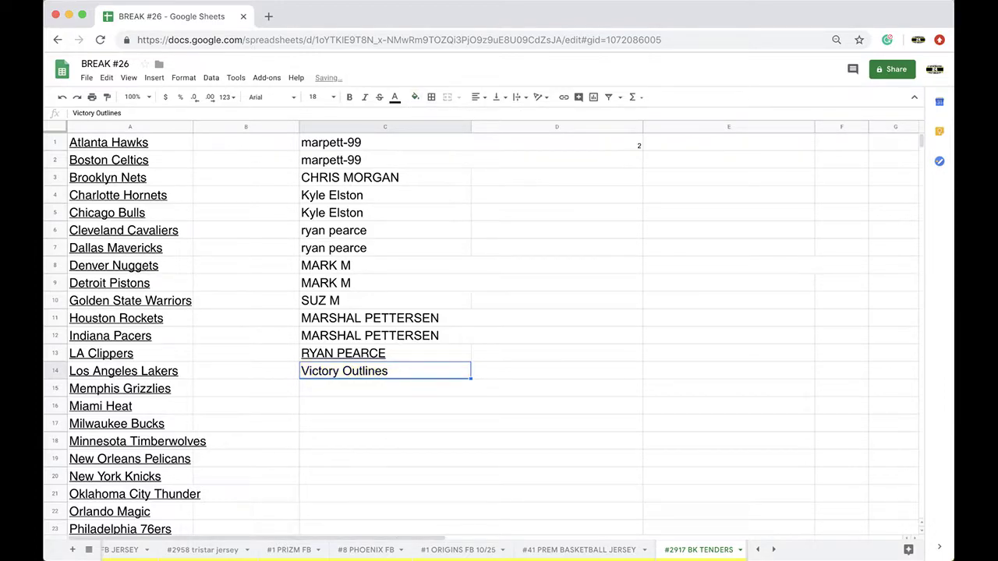
pyautogui.scroll(6, 456, 555)
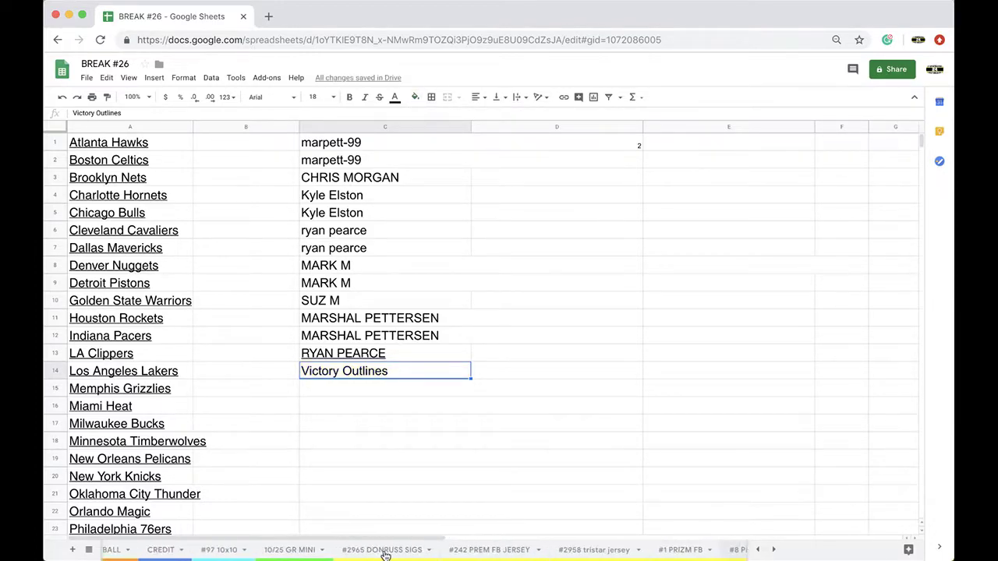
pyautogui.click(449, 550)
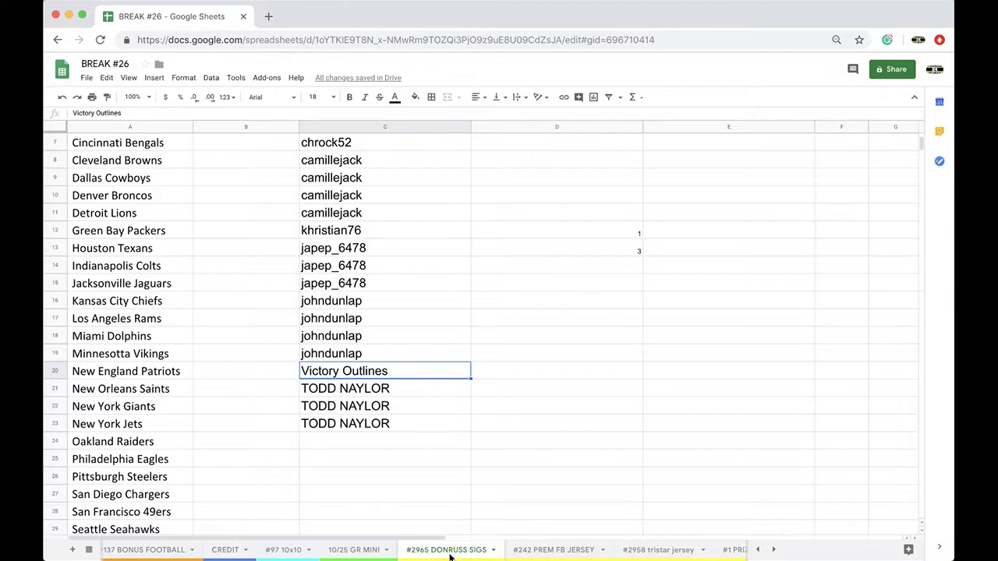
# - On 10/25 GR MINI, replace Carolina Panthers' old username in B5 with the buyer's name, resetting its fill
pyautogui.click(364, 555)
pyautogui.click(234, 217)
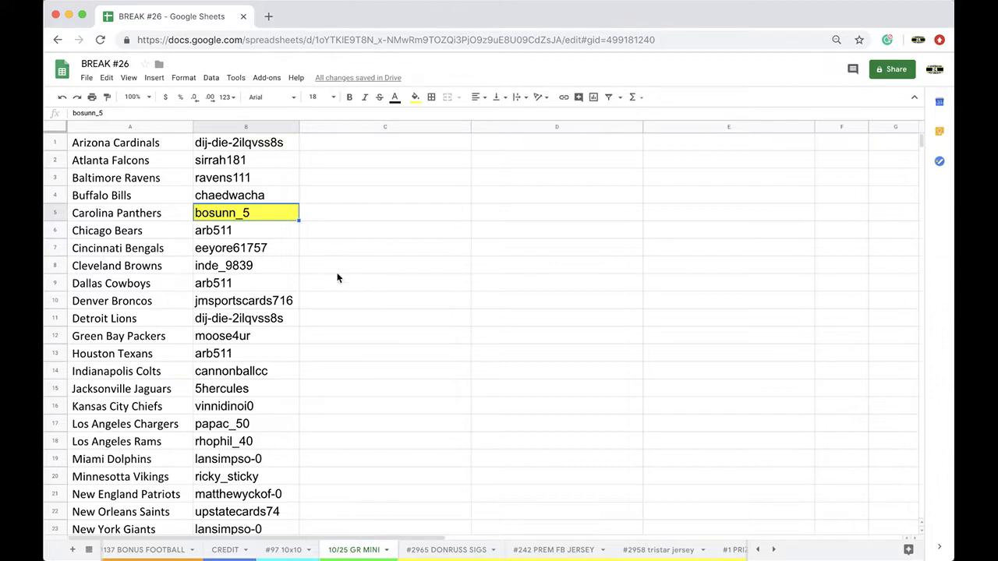
pyautogui.press('Delete')
pyautogui.click(414, 97)
pyautogui.click(444, 118)
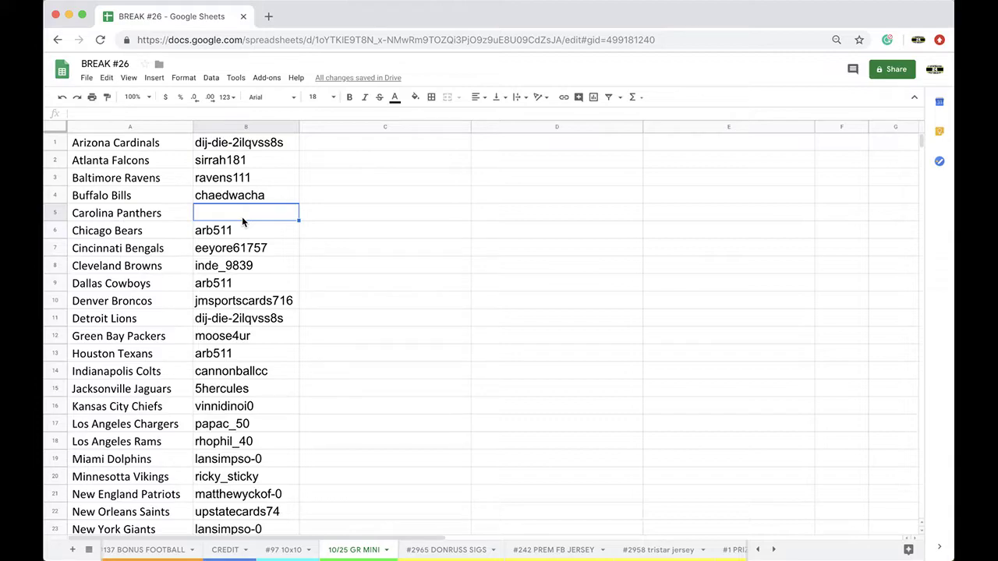
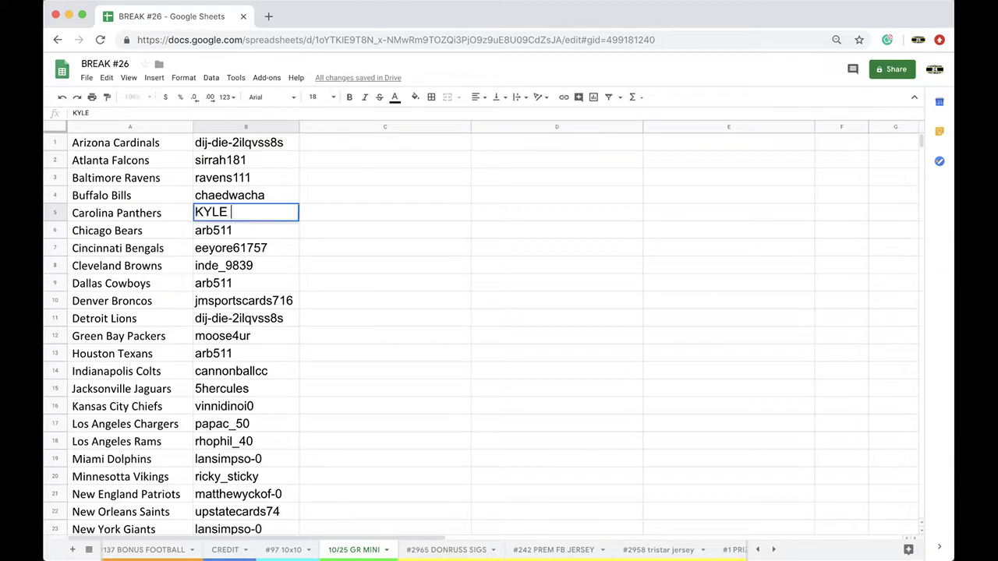
pyautogui.click(265, 262)
# - Highlight the Carolina Panthers buyer cell B5 yellow and return to #2965 DONRUSS SIGS
pyautogui.click(254, 215)
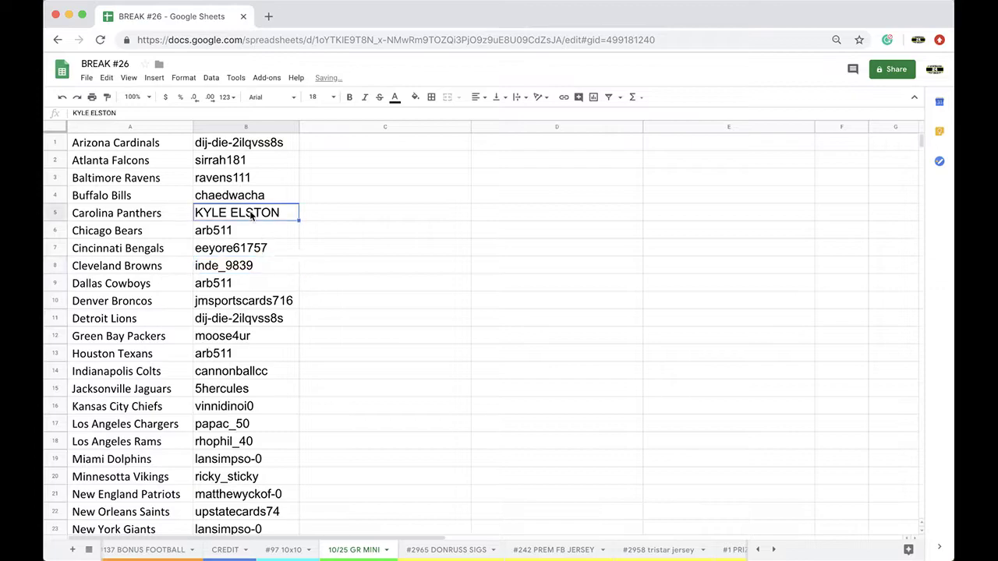
pyautogui.click(416, 97)
pyautogui.click(452, 143)
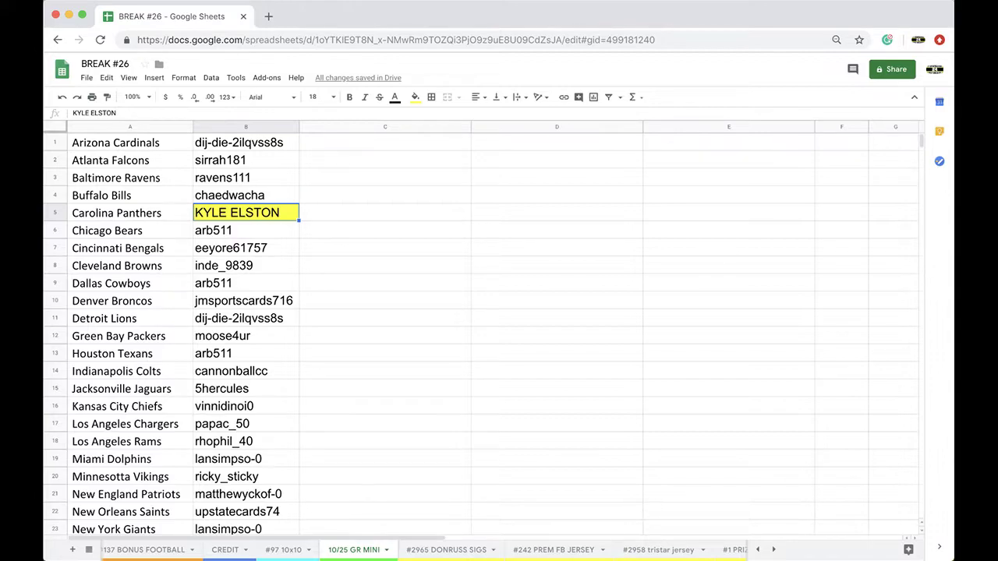
pyautogui.click(438, 550)
# - Enter the Oakland Raiders buyer's name in C24, copy it to C25 for Philadelphia, and fill both yellow
pyautogui.scroll(-1, 360, 416)
pyautogui.click(343, 416)
pyautogui.write('ALLEN S')
pyautogui.click(360, 459)
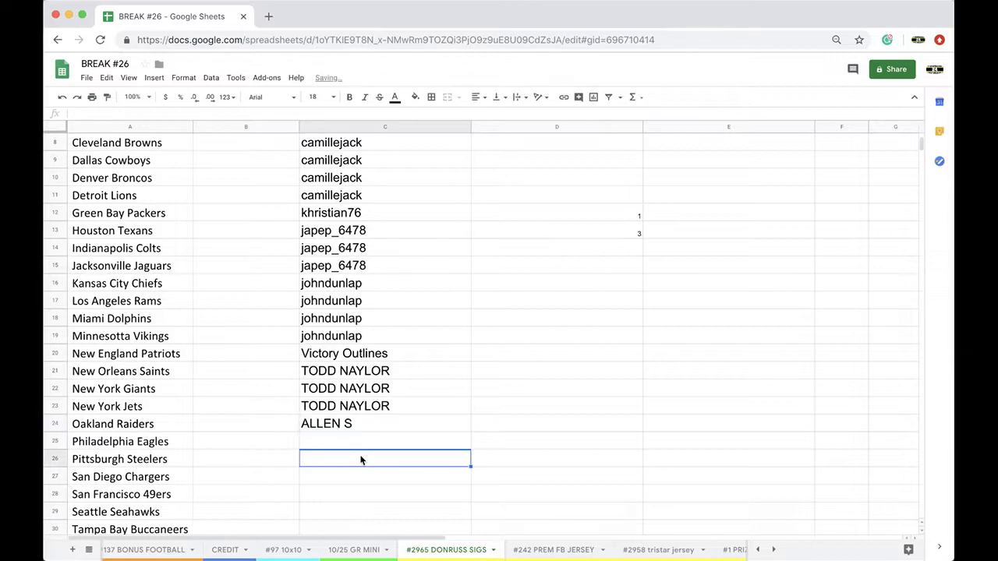
pyautogui.click(348, 439)
pyautogui.press('super+v')
pyautogui.click(344, 426)
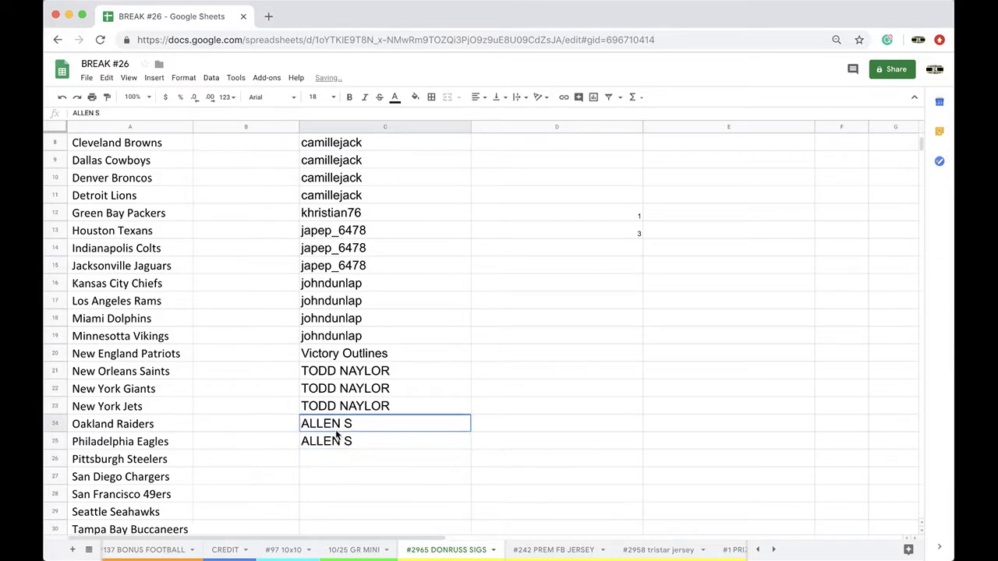
pyautogui.keyDown('shift'); pyautogui.click(345, 441); pyautogui.keyUp('shift')
pyautogui.click(417, 99)
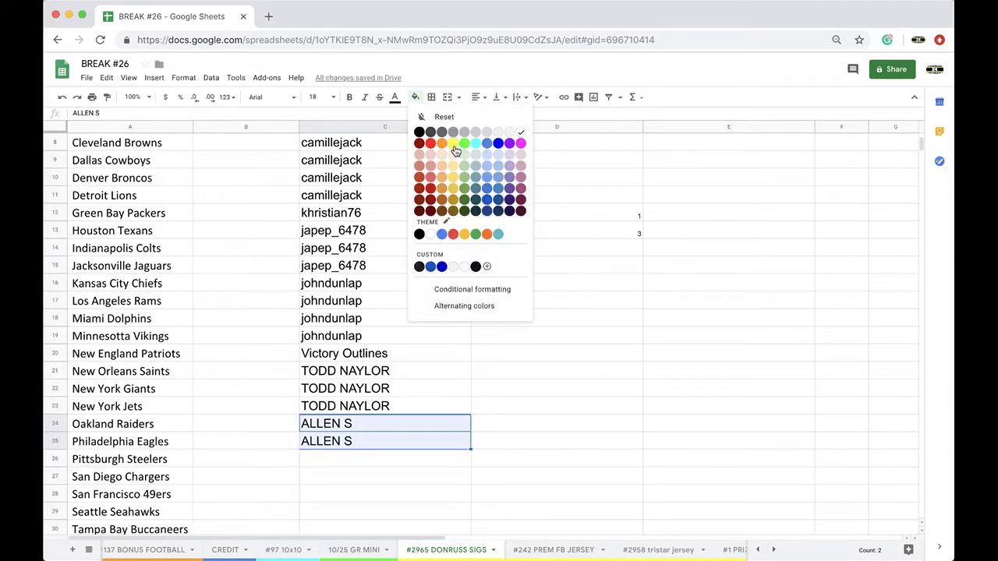
pyautogui.click(456, 151)
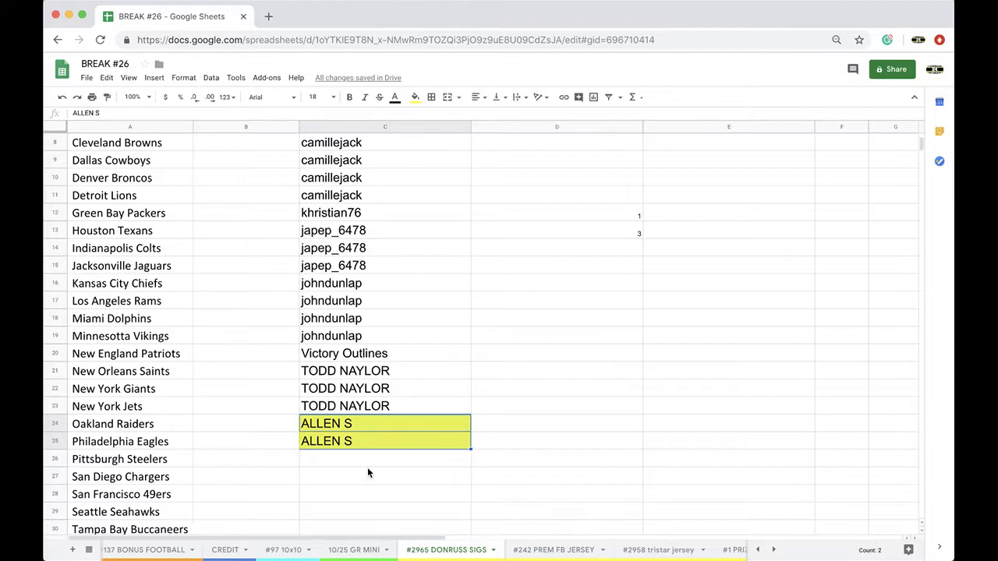
# - Reset the yellow fill on Carolina's buyer cell B5 in 10/25 GR MINI, then go back to DONRUSS SIGS
pyautogui.click(354, 553)
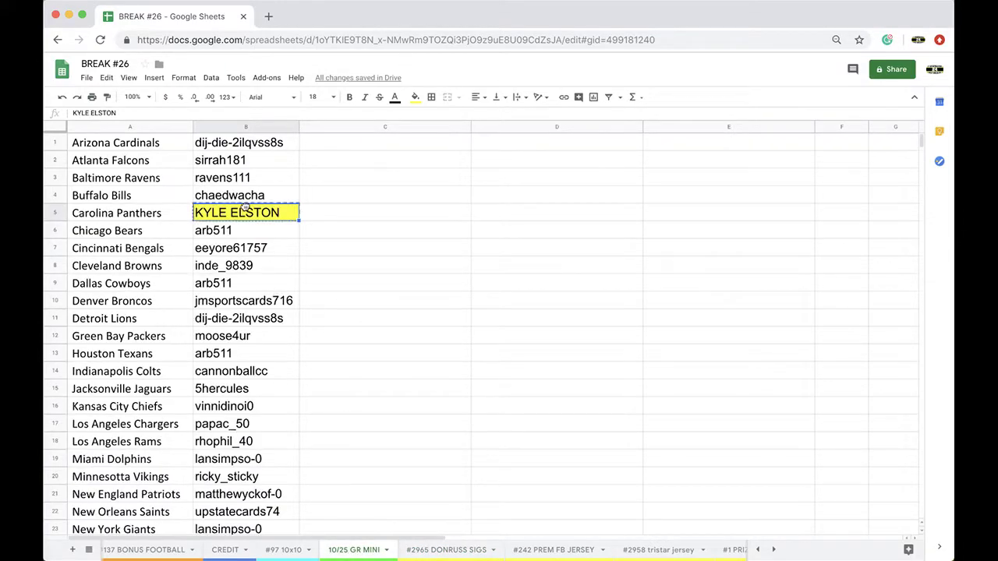
pyautogui.click(421, 115)
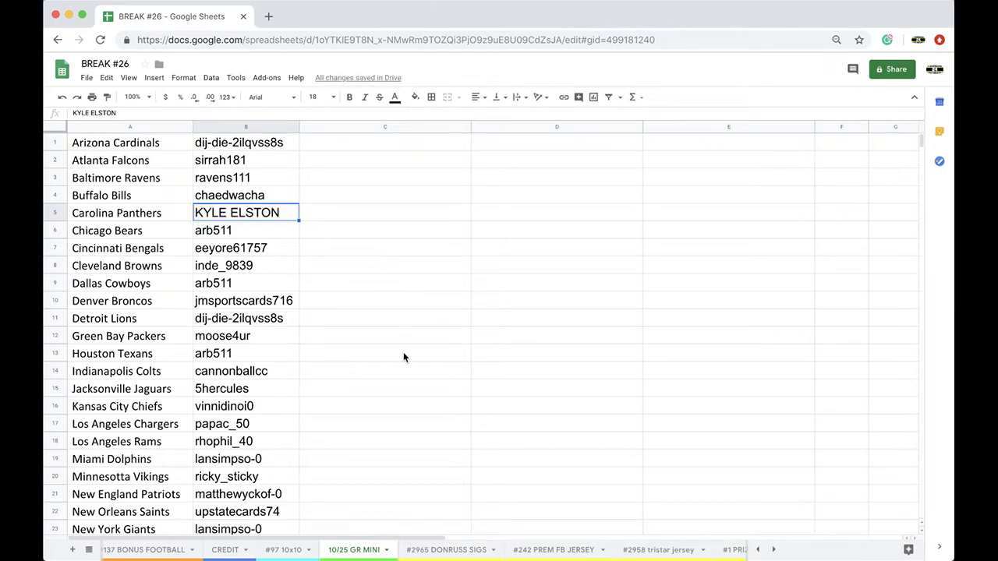
pyautogui.click(446, 549)
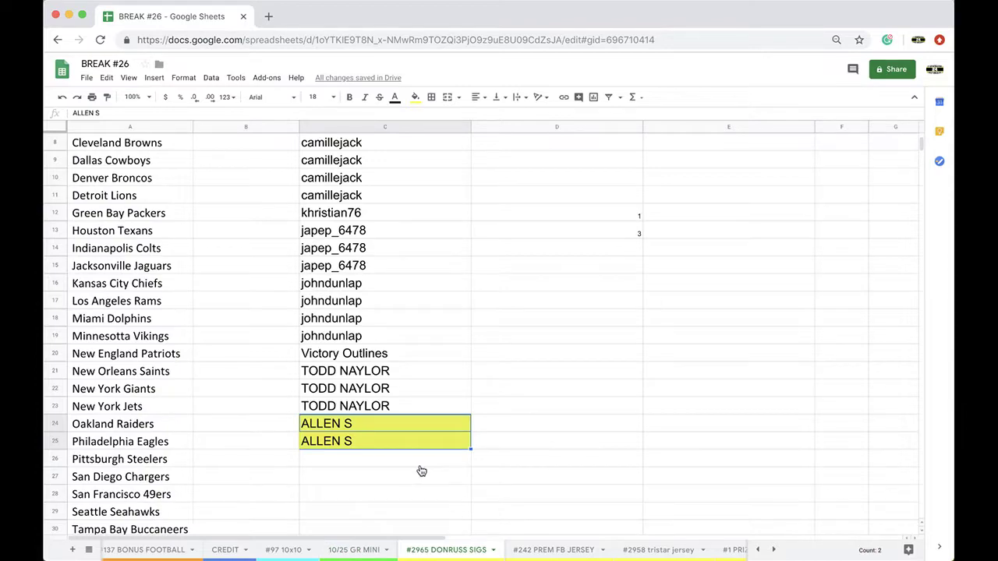
# - Paste Victory Outlines into C26 as the Pittsburgh Steelers buyer
pyautogui.click(419, 462)
pyautogui.write('Victory Outlines')
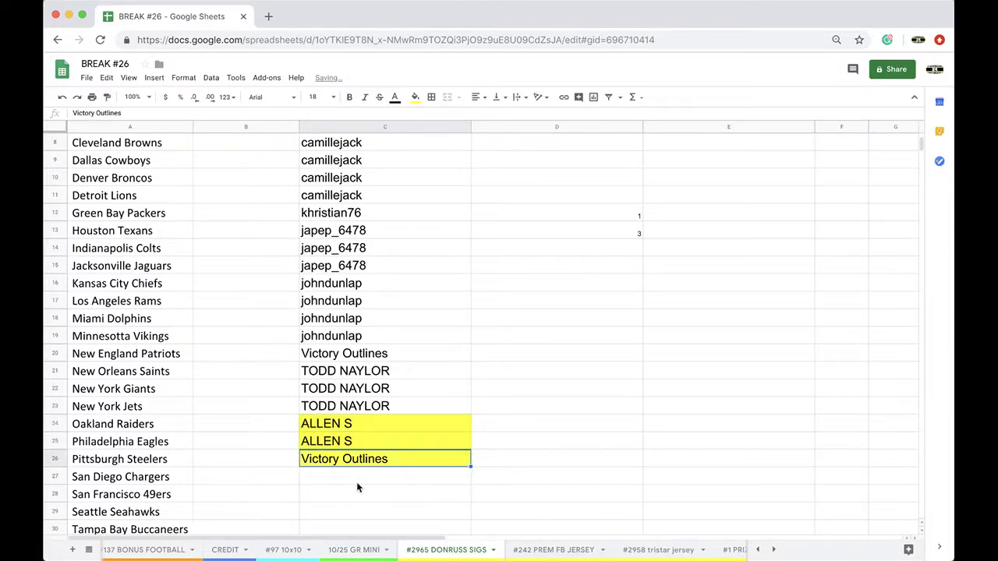
pyautogui.scroll(-3, 171, 425)
# - Enter the San Diego Chargers buyer's name in C27 and copy it to C28 for San Francisco
pyautogui.click(300, 391)
pyautogui.write('CLARK H')
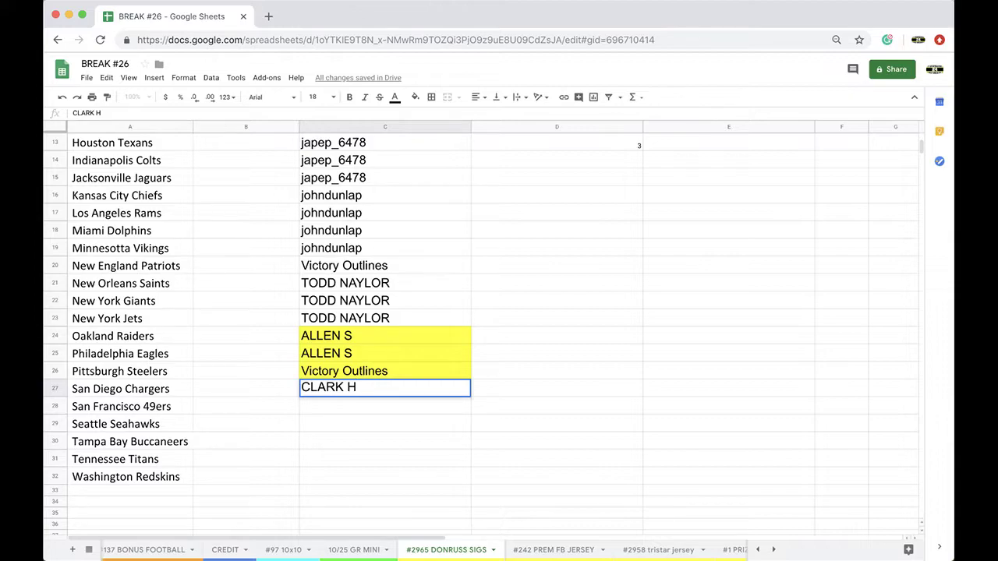
pyautogui.click(323, 407)
pyautogui.click(321, 393)
pyautogui.press('super+c')
pyautogui.click(316, 402)
pyautogui.press('super+v')
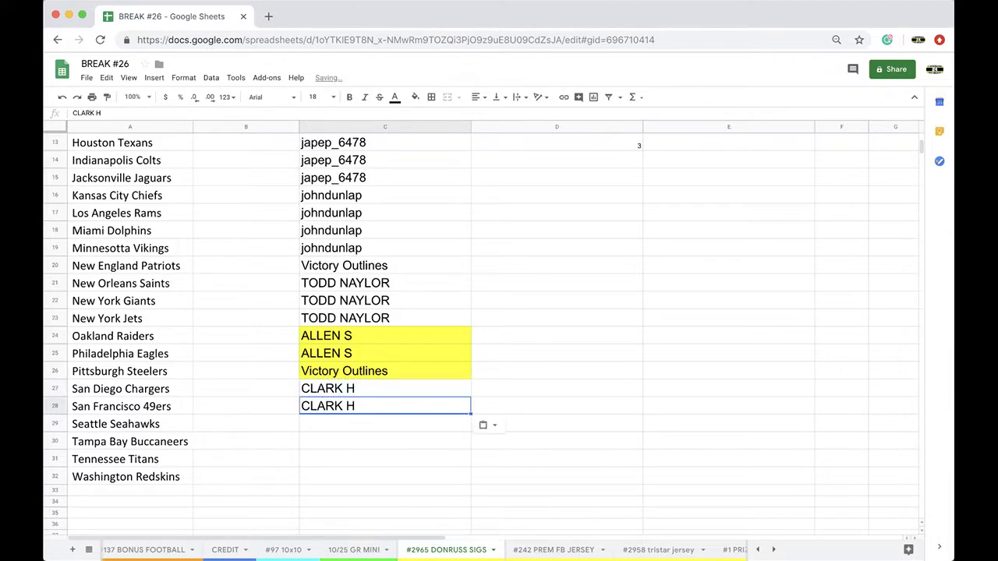
pyautogui.moveTo(338, 390); pyautogui.dragTo(338, 402)
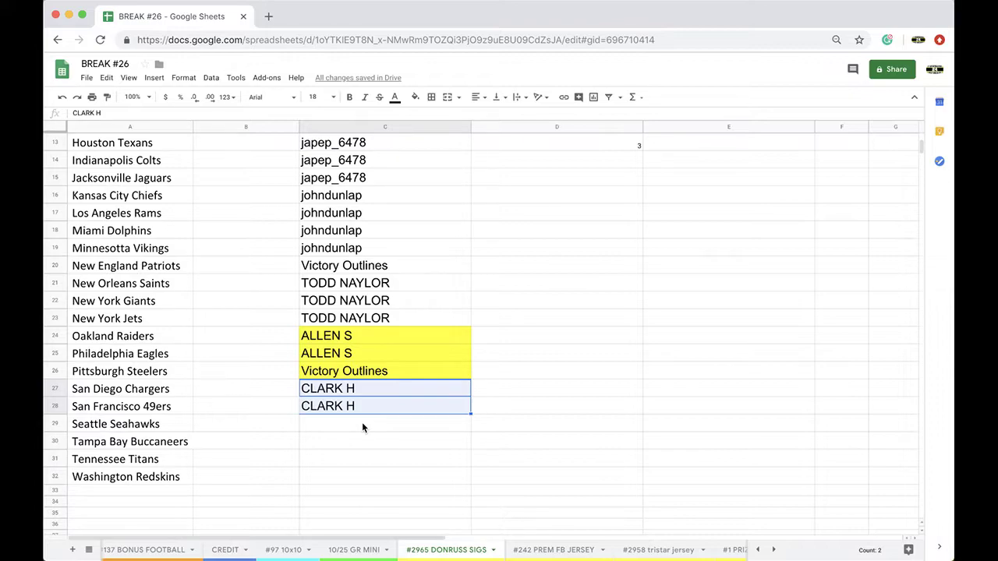
# - Reset the fill on the Victory Outlines cell C26 so it is unhighlighted
pyautogui.click(360, 374)
pyautogui.click(415, 96)
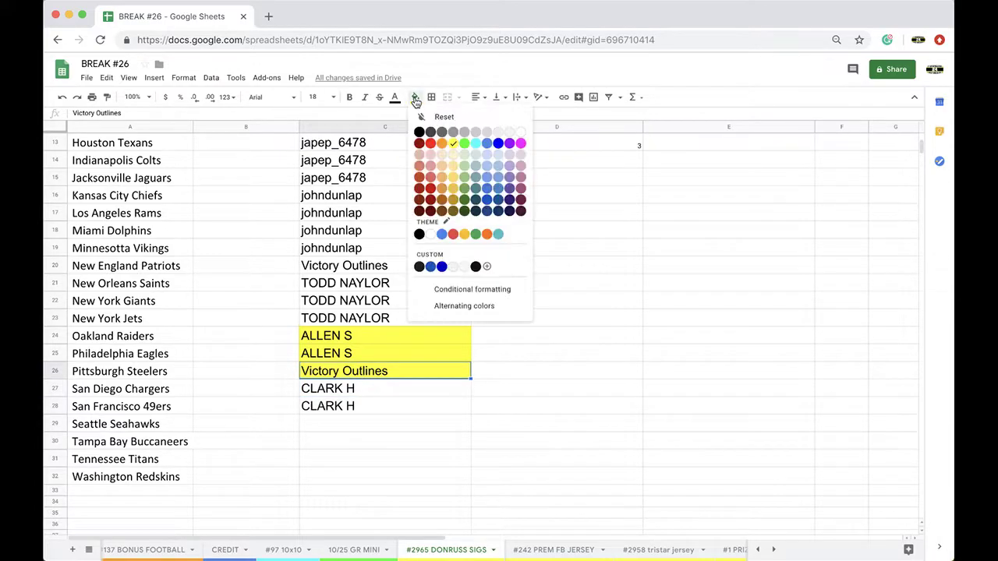
pyautogui.click(416, 114)
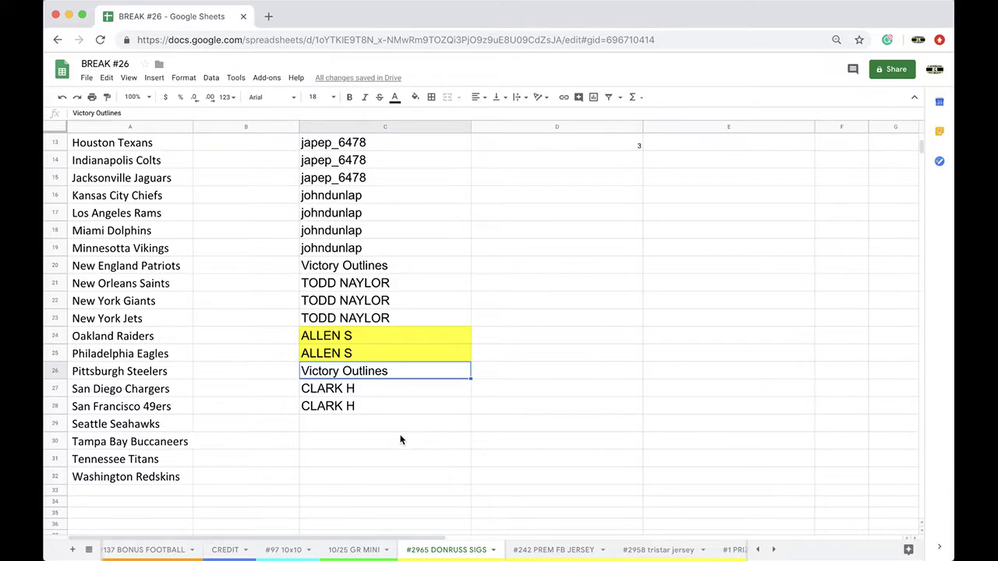
# - Enter the Seattle Seahawks buyer's name in C29 and paste the same buyer into C30 for Tampa Bay
pyautogui.click(342, 425)
pyautogui.write('DIJ-D')
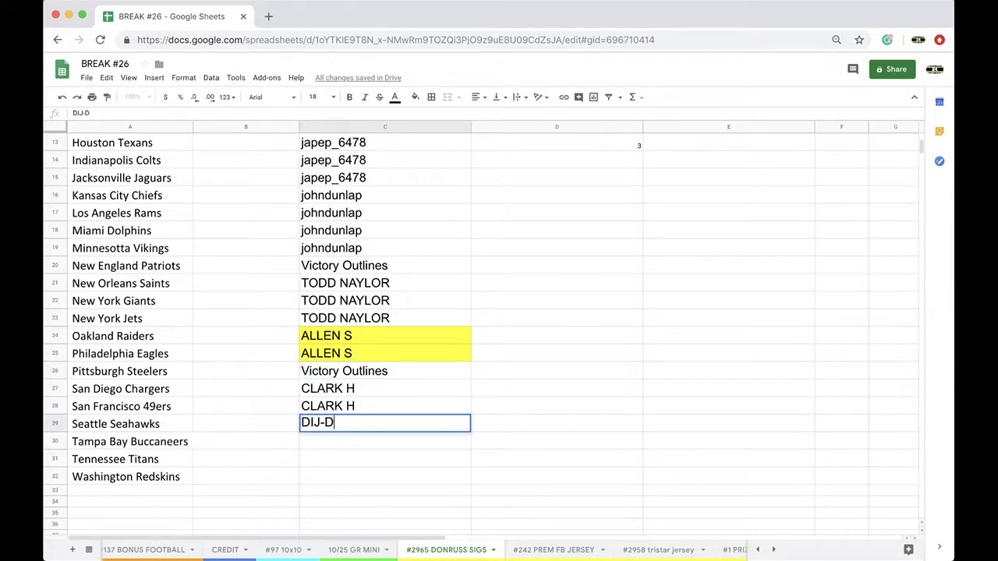
pyautogui.write('IE')
pyautogui.press('Return')
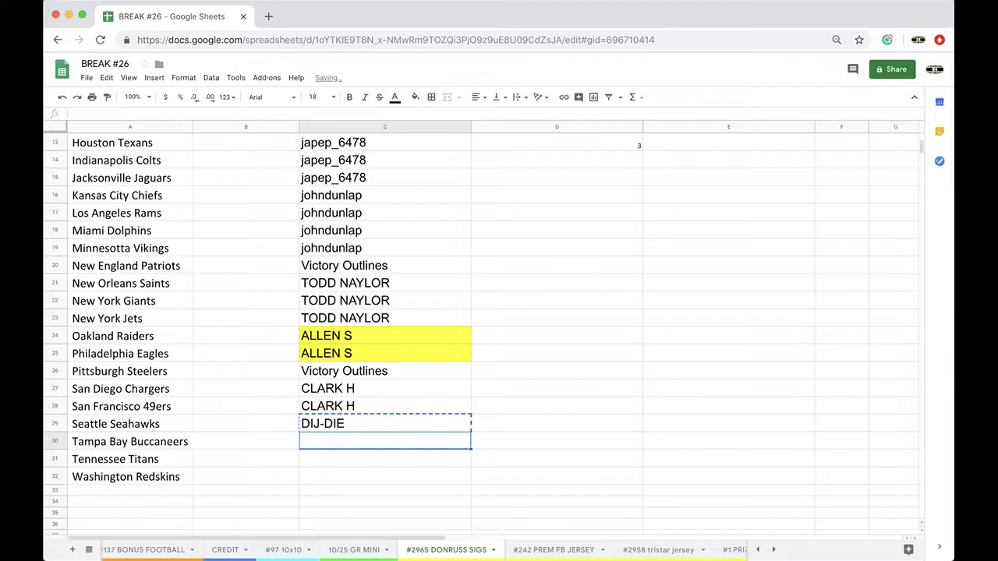
pyautogui.press('super+v')
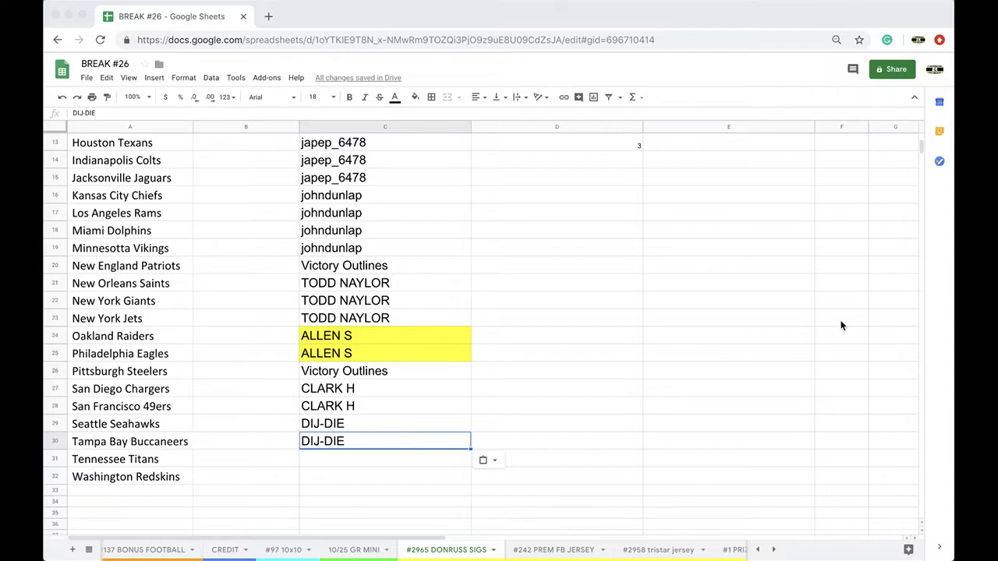
# - Paste the next buyer as values only into C31:C32 for Tennessee and Washington, and fill both yellow
pyautogui.click(343, 467)
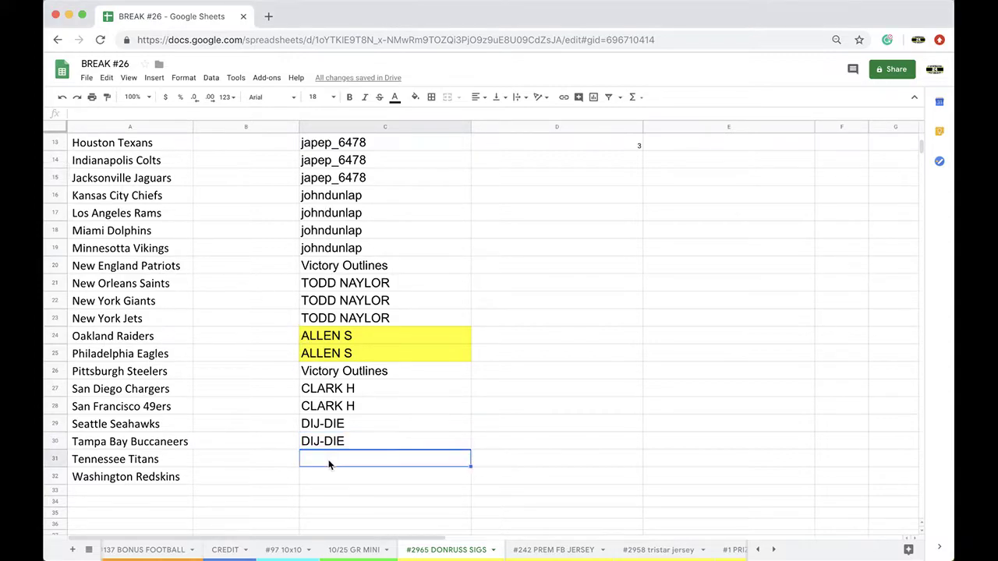
pyautogui.press('super+v')
pyautogui.click(483, 477)
pyautogui.click(486, 500)
pyautogui.press('super+c')
pyautogui.press('Down')
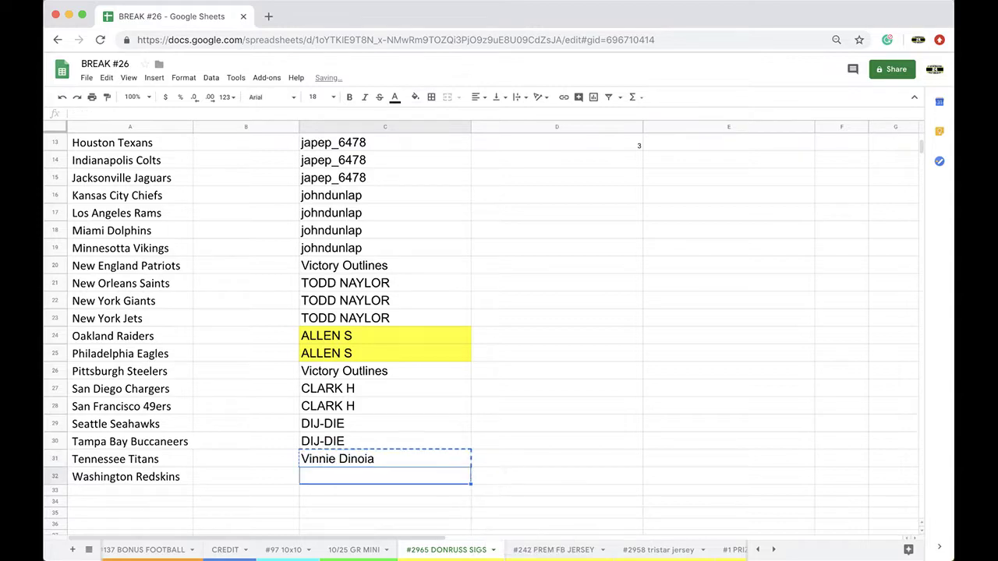
pyautogui.press('super+v')
pyautogui.moveTo(409, 463); pyautogui.dragTo(405, 478)
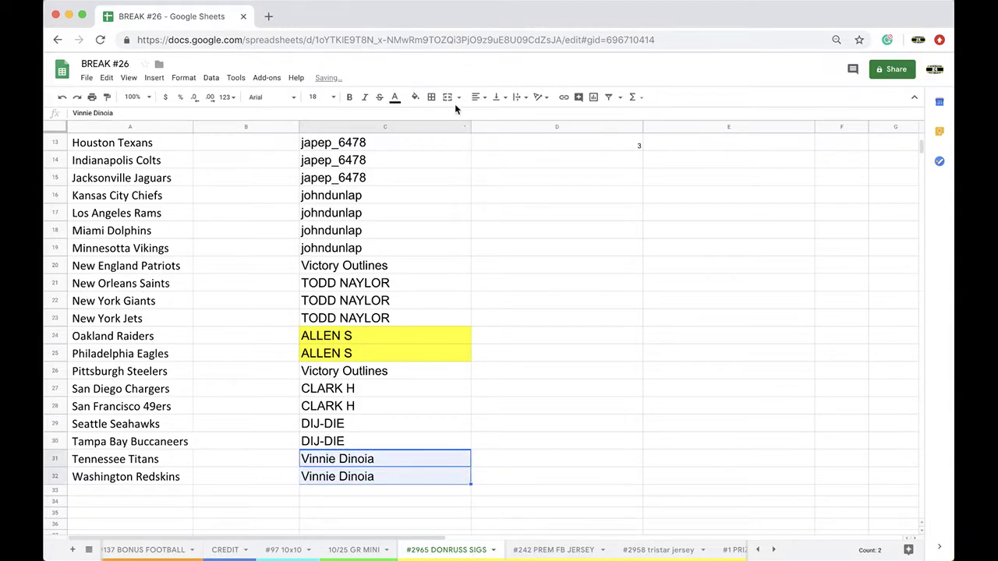
pyautogui.click(415, 97)
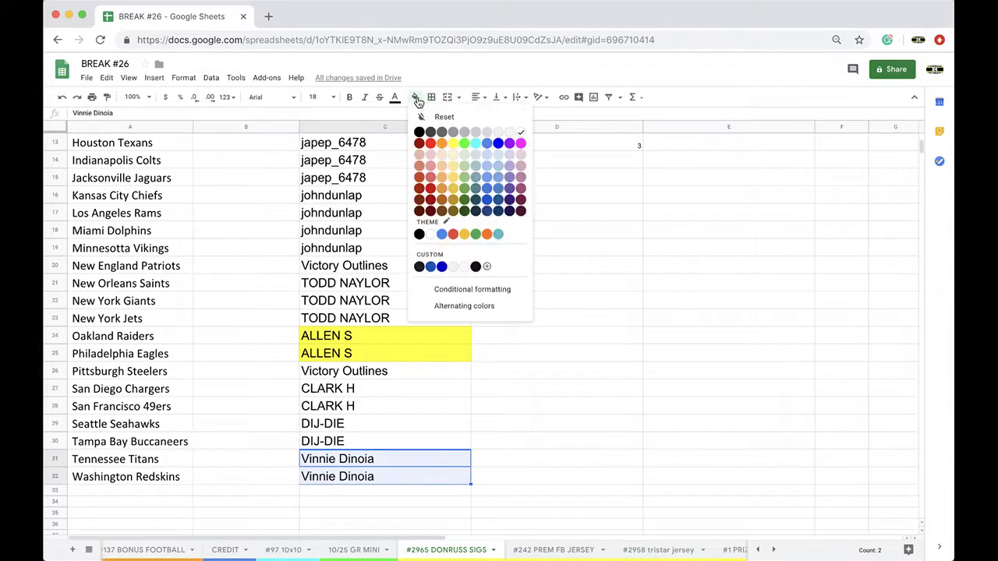
pyautogui.click(453, 143)
pyautogui.rightClick(450, 551)
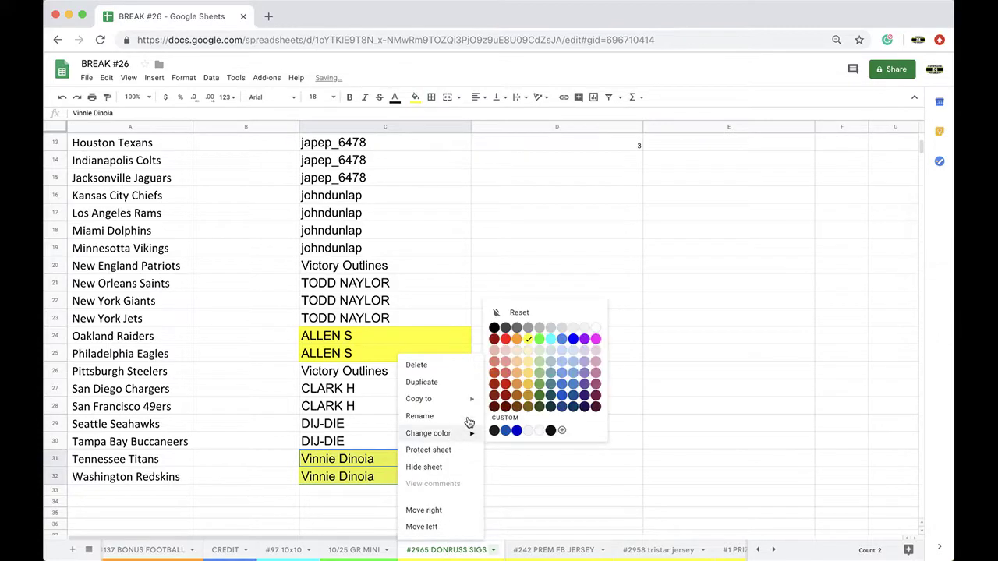
pyautogui.press('Escape')
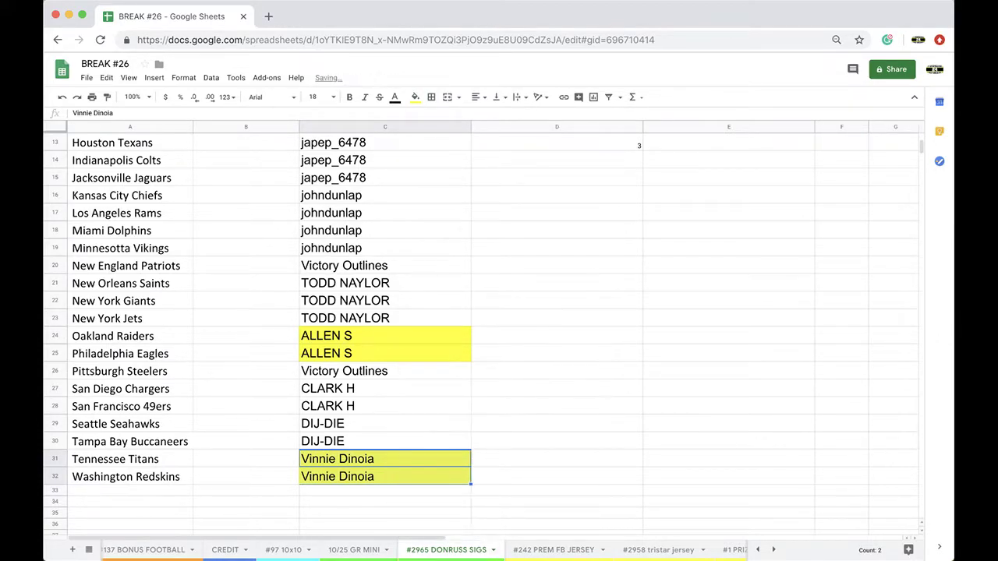
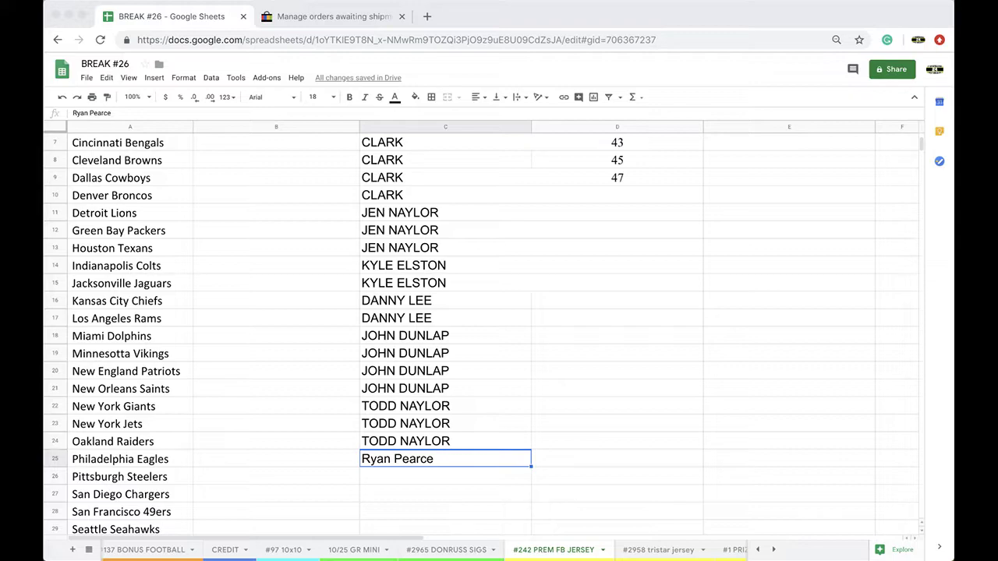
# - Enter one buyer's name for the Steelers and copy it into the Chargers row
pyautogui.scroll(-5, 452, 359)
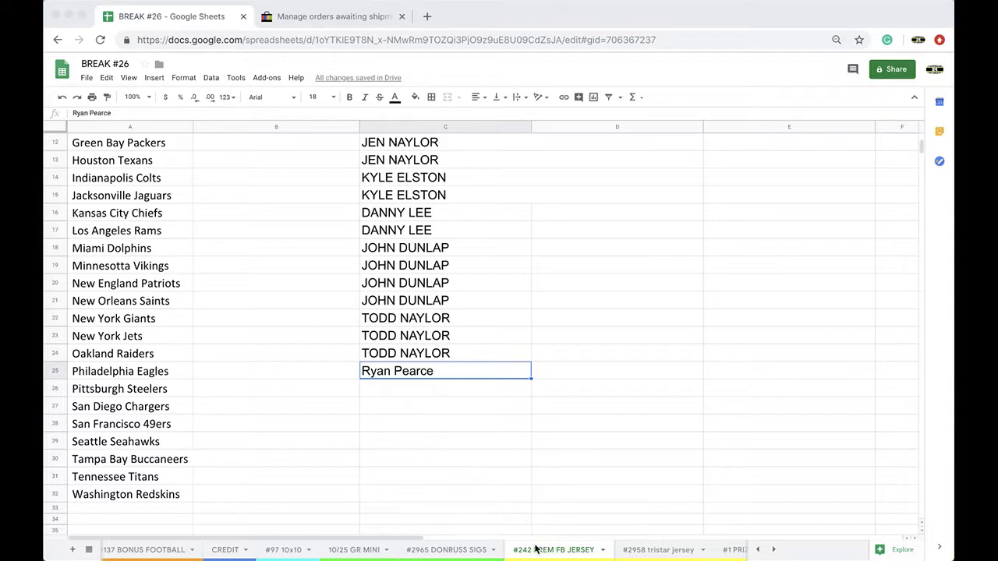
pyautogui.click(405, 390)
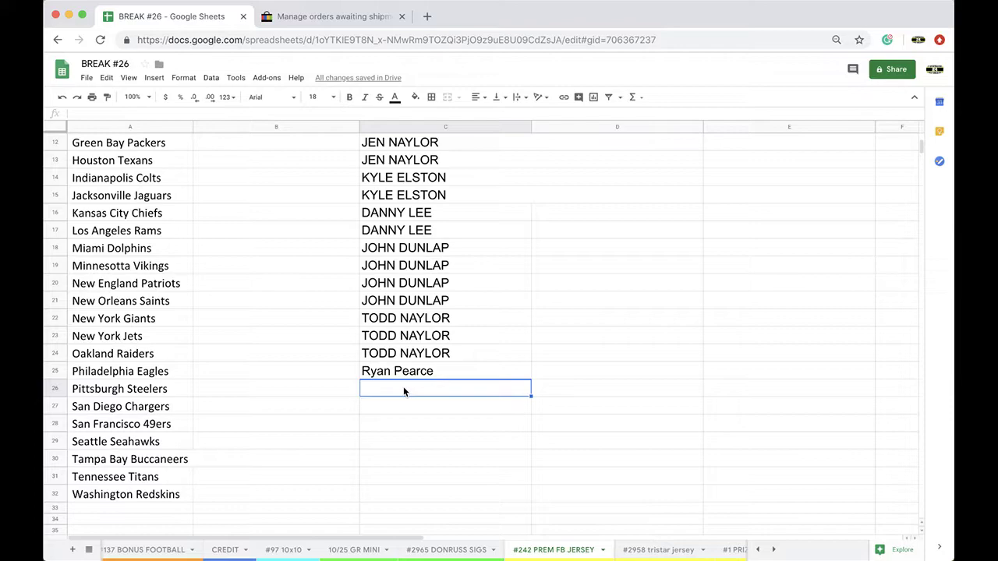
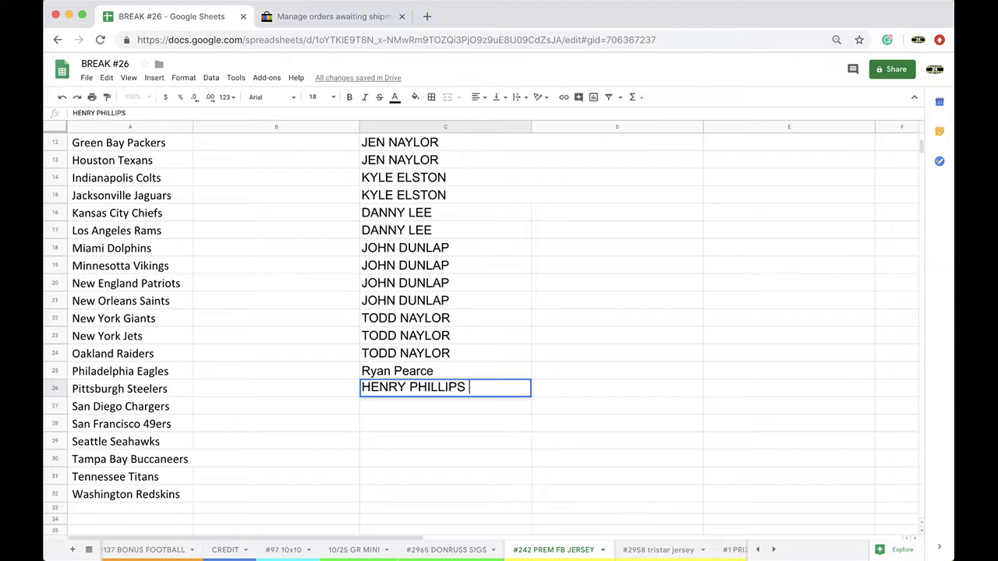
pyautogui.click(405, 423)
pyautogui.press('Up')
pyautogui.press('Up')
pyautogui.press('super+c')
pyautogui.press('Down')
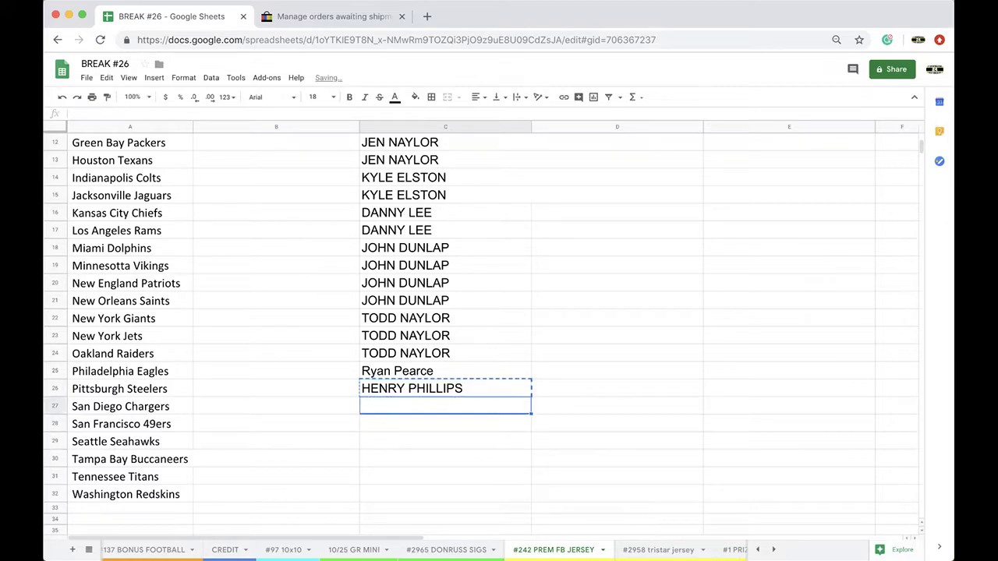
pyautogui.press('super+v')
pyautogui.press('Down')
# - Enter a second buyer for the 49ers and copy it into the Seahawks row
pyautogui.write('CBRO')
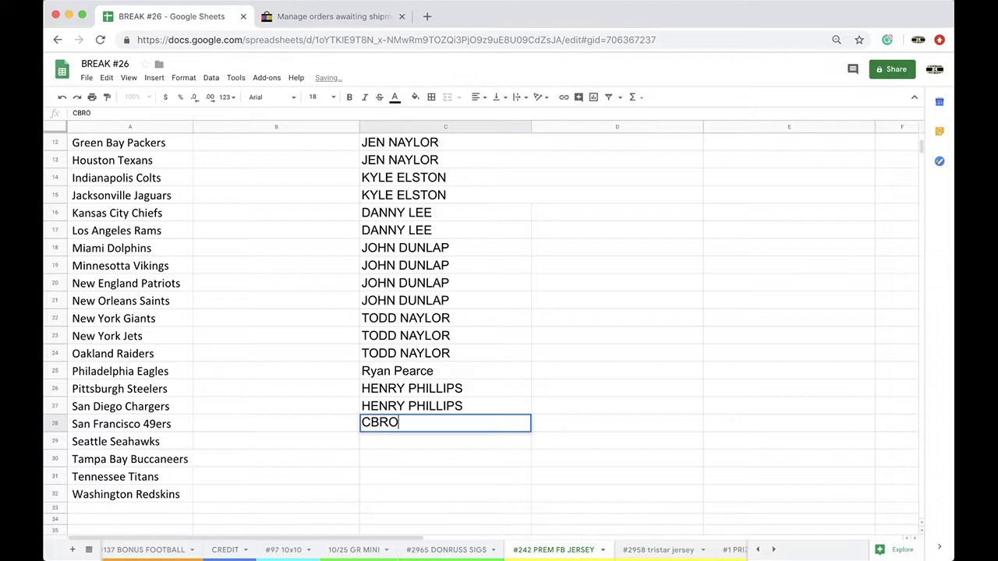
pyautogui.press('Return')
pyautogui.click(388, 427)
pyautogui.press('super+c')
pyautogui.press('Down')
pyautogui.press('super+v')
# - Highlight the four new buyer entries C26:C29 in yellow
pyautogui.moveTo(370, 390); pyautogui.dragTo(366, 441)
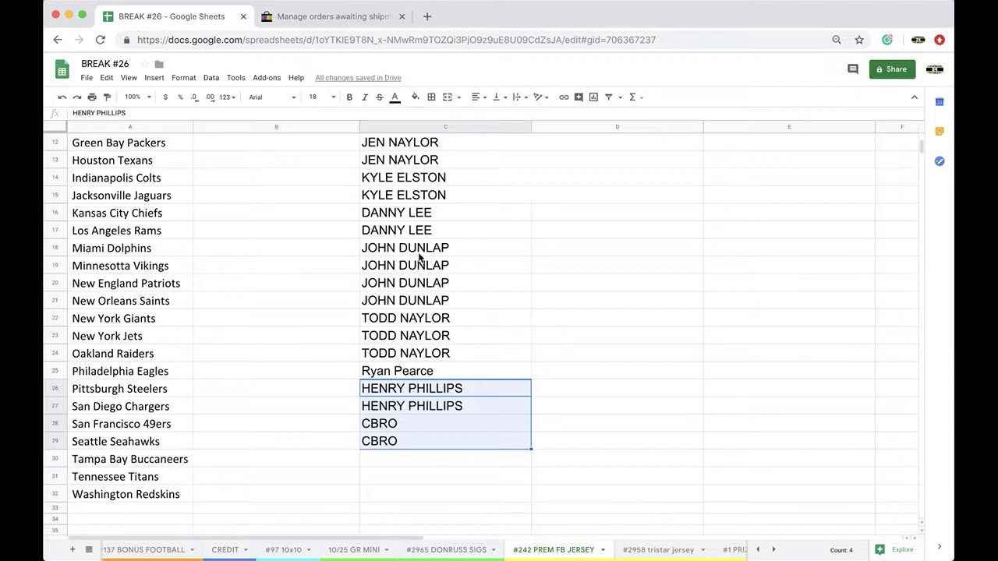
pyautogui.click(414, 97)
pyautogui.click(453, 145)
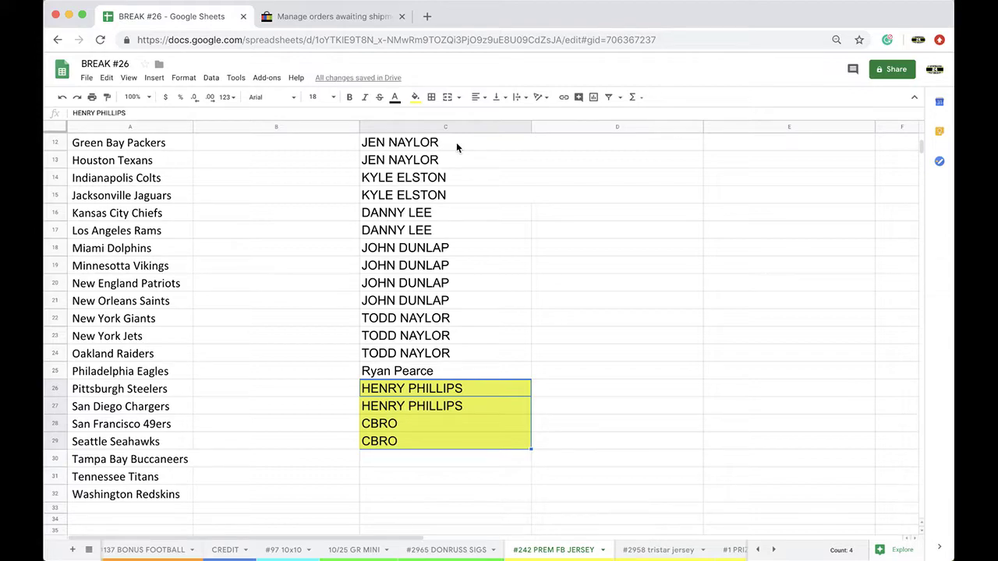
pyautogui.click(429, 558)
# - Reset the yellow fill on the two entries in rows 31–32 of #2965 DONRUSS SIGS
pyautogui.hotkey('ctrl', 'c')
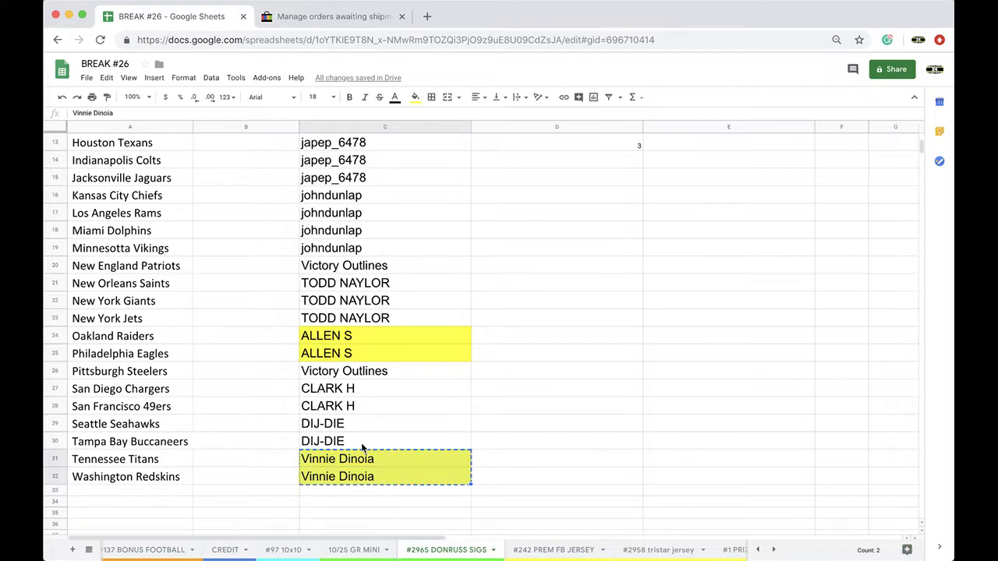
pyautogui.hotkey('ctrl', 'shift', 'v')
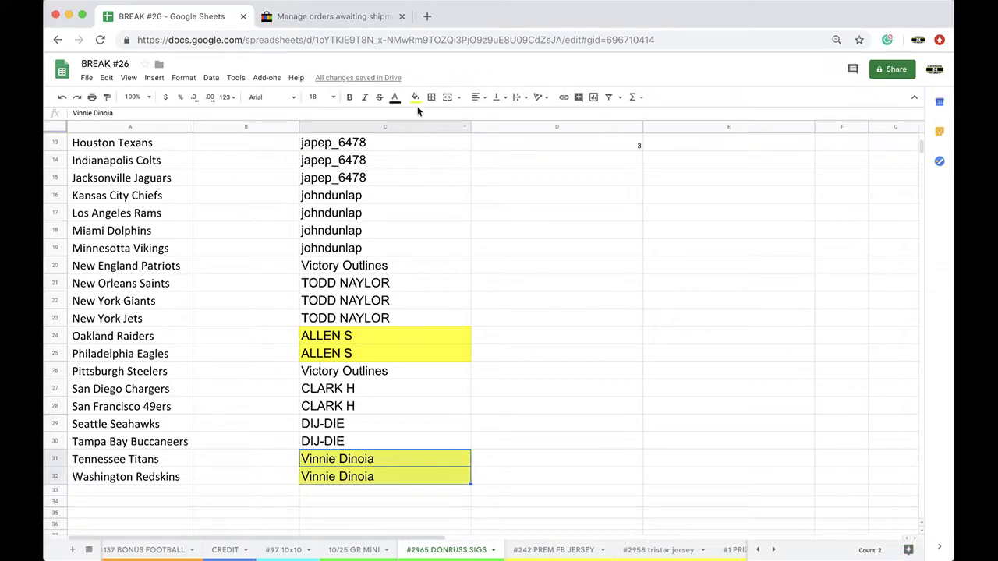
pyautogui.click(416, 96)
pyautogui.click(438, 118)
pyautogui.click(537, 550)
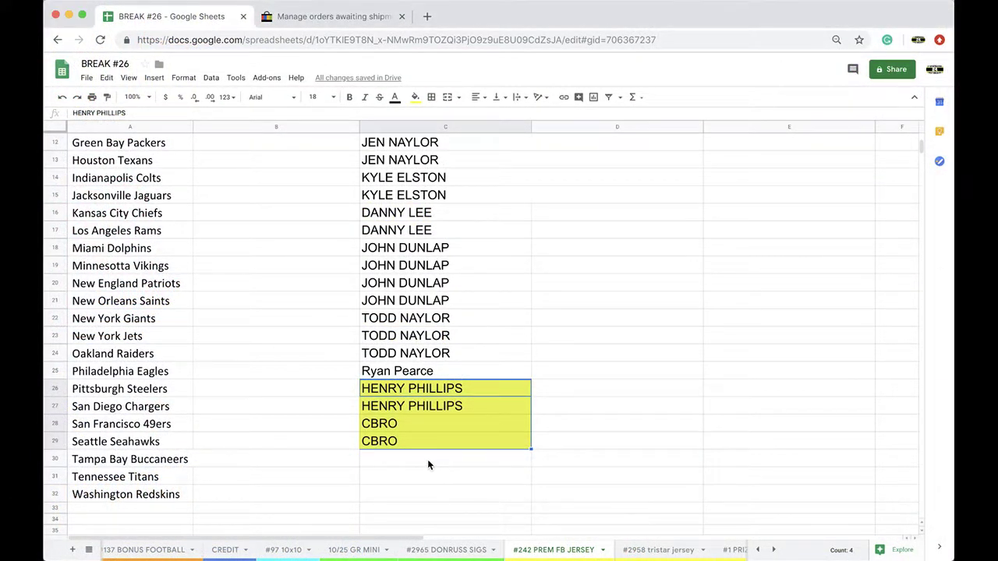
# - Duplicate the #242 PREM FB JERSEY sheet and rename the copy #243 PREM FB JERSEY
pyautogui.rightClick(529, 548)
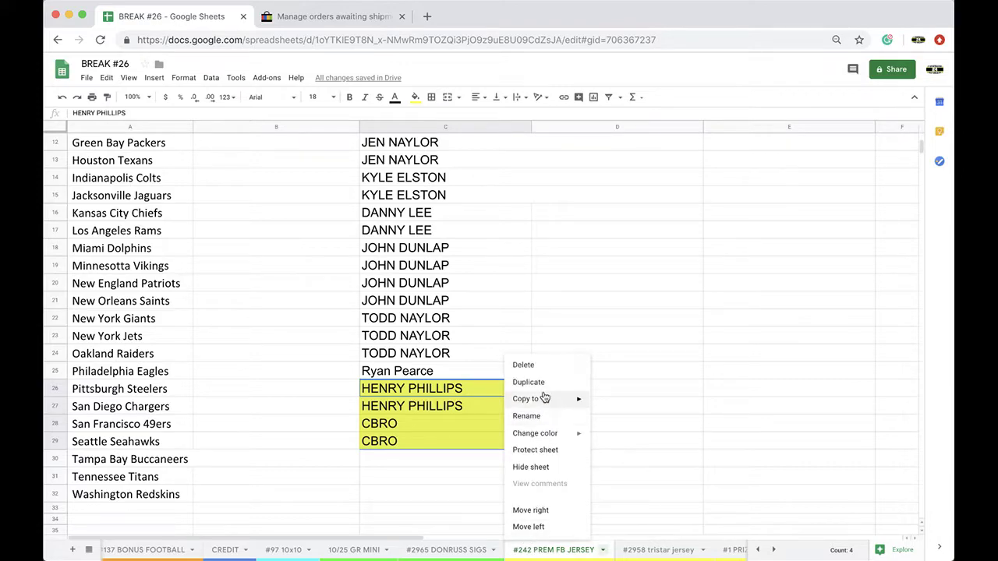
pyautogui.click(526, 383)
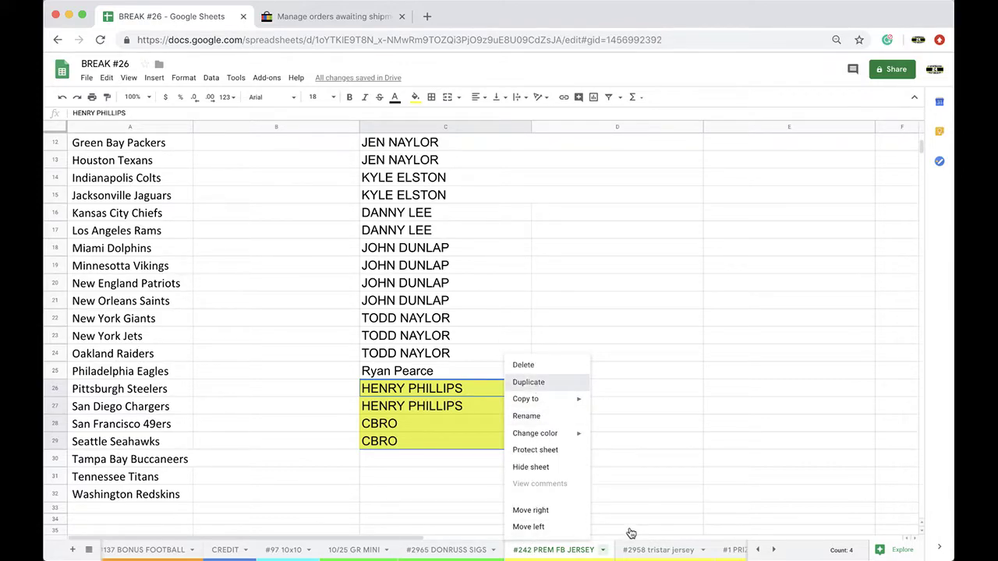
pyautogui.click(635, 553)
pyautogui.moveTo(672, 553); pyautogui.dragTo(599, 553)
pyautogui.write('#243  PREM FB JERSEY')
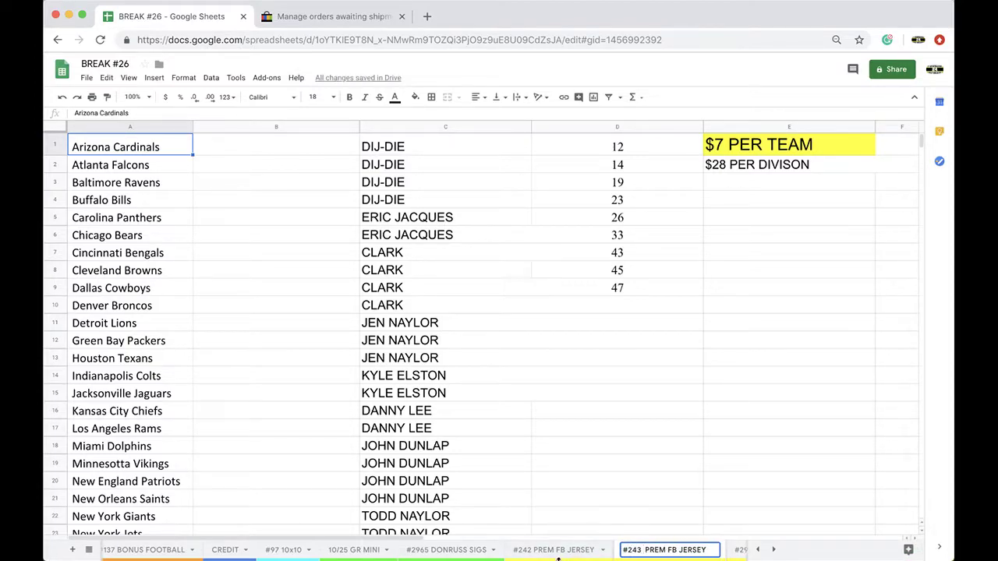
pyautogui.hscroll(6, 558, 555)
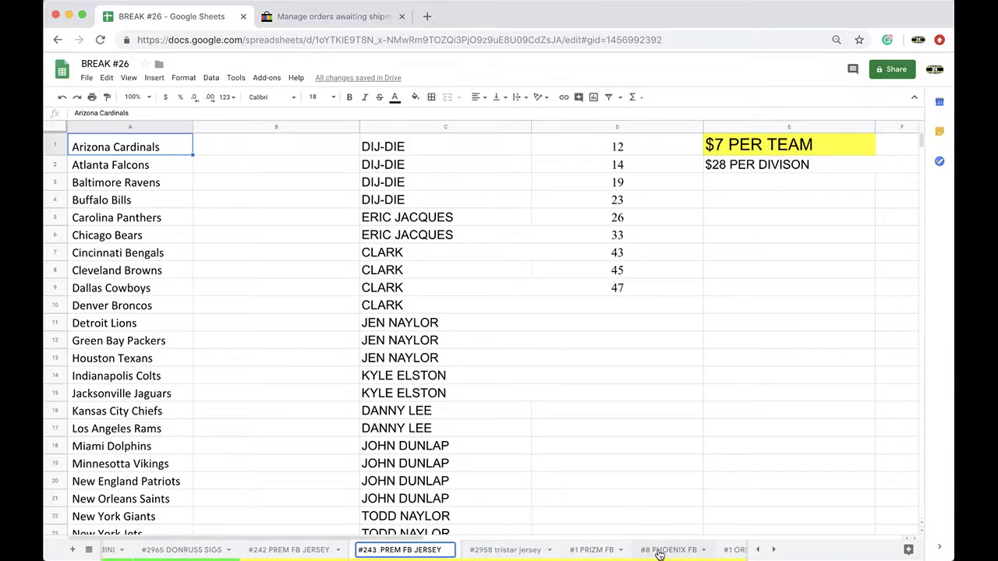
pyautogui.hscroll(2, 659, 554)
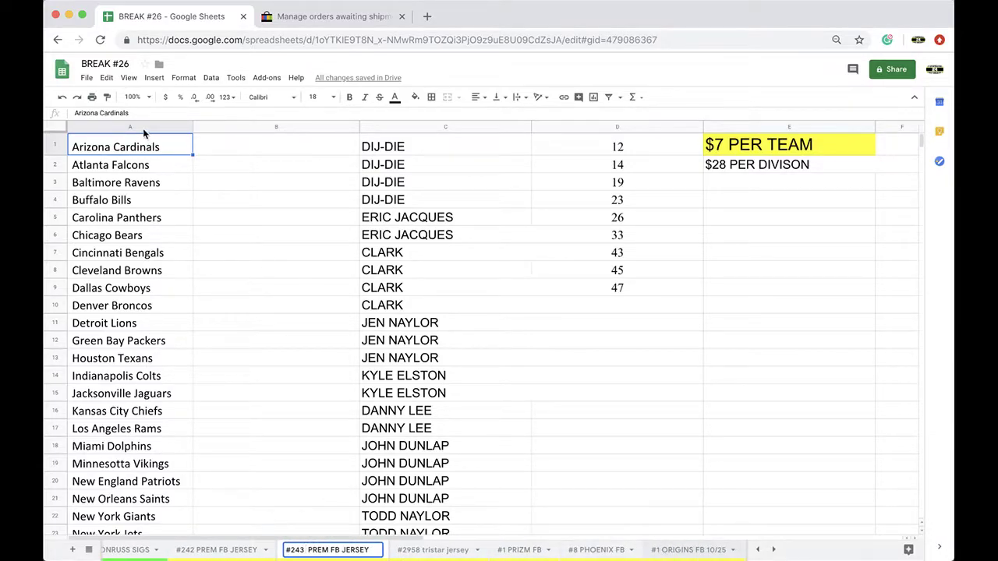
# - Copy the division names from #1 ORIGINS FB 10/25 into column A of #243
pyautogui.click(134, 126)
pyautogui.hotkey('ctrl', 'c')
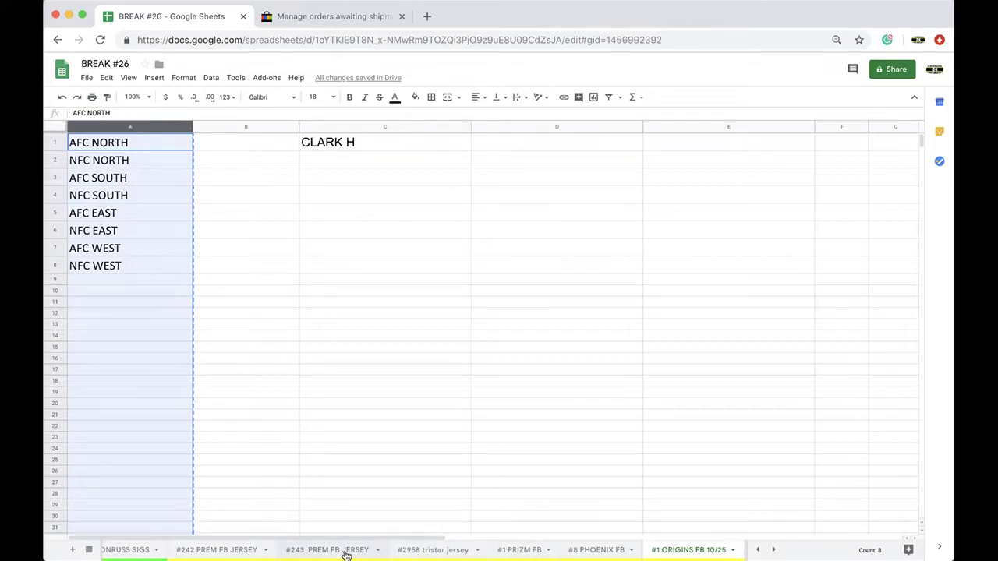
pyautogui.click(346, 553)
pyautogui.click(145, 126)
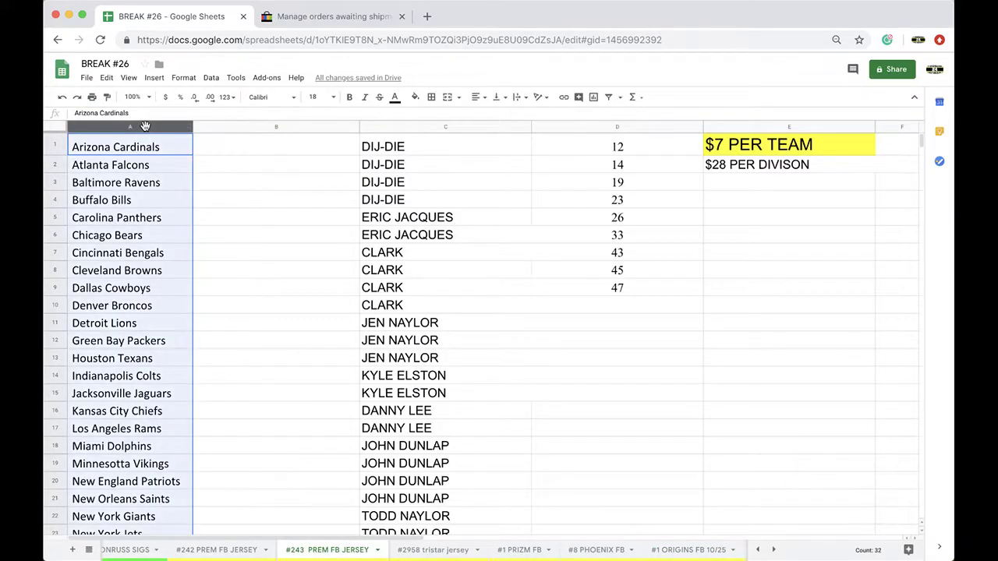
pyautogui.hotkey('ctrl', 'v')
# - Clear column C's buyer names and reset its leftover yellow fill
pyautogui.click(455, 125)
pyautogui.press('Delete')
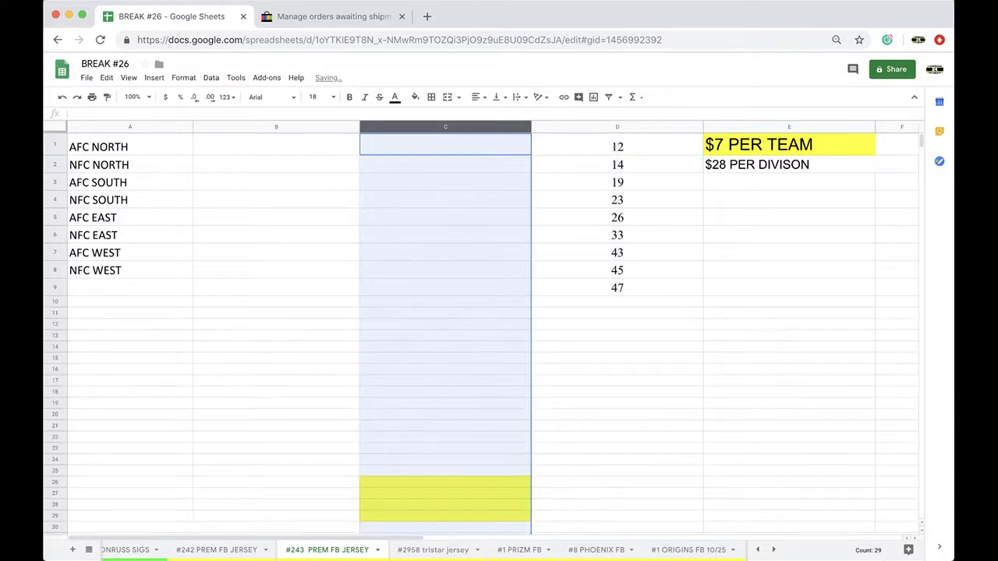
pyautogui.click(468, 148)
pyautogui.click(424, 125)
pyautogui.click(414, 96)
pyautogui.click(424, 113)
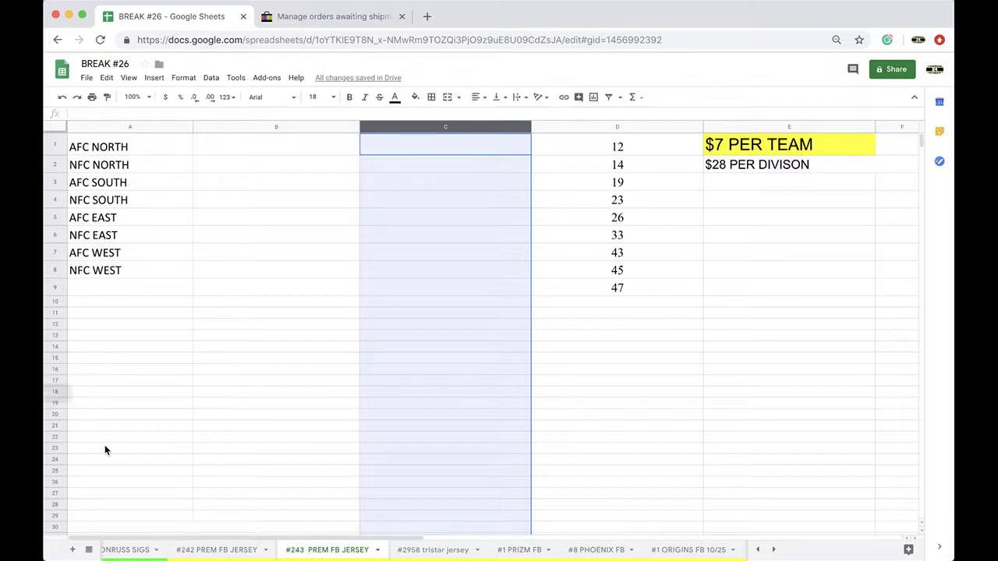
# - Set the #242 PREM FB JERSEY tab colour to green
pyautogui.click(232, 557)
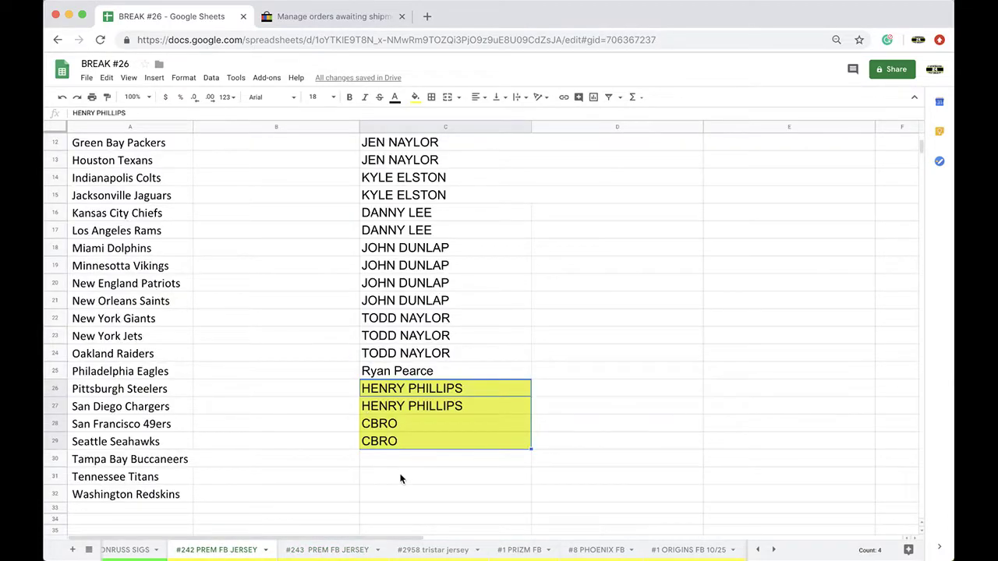
pyautogui.click(254, 550)
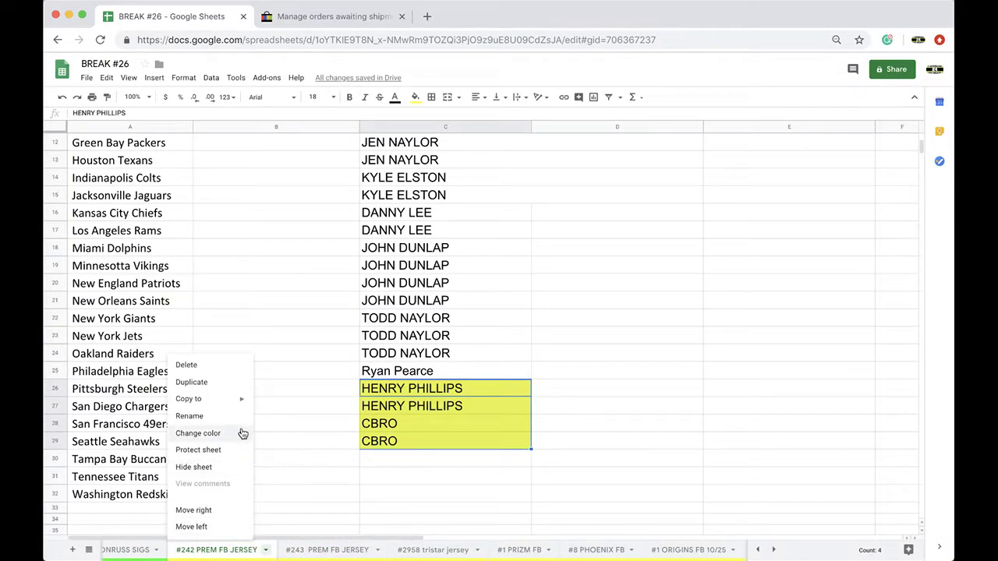
pyautogui.moveTo(242, 433)
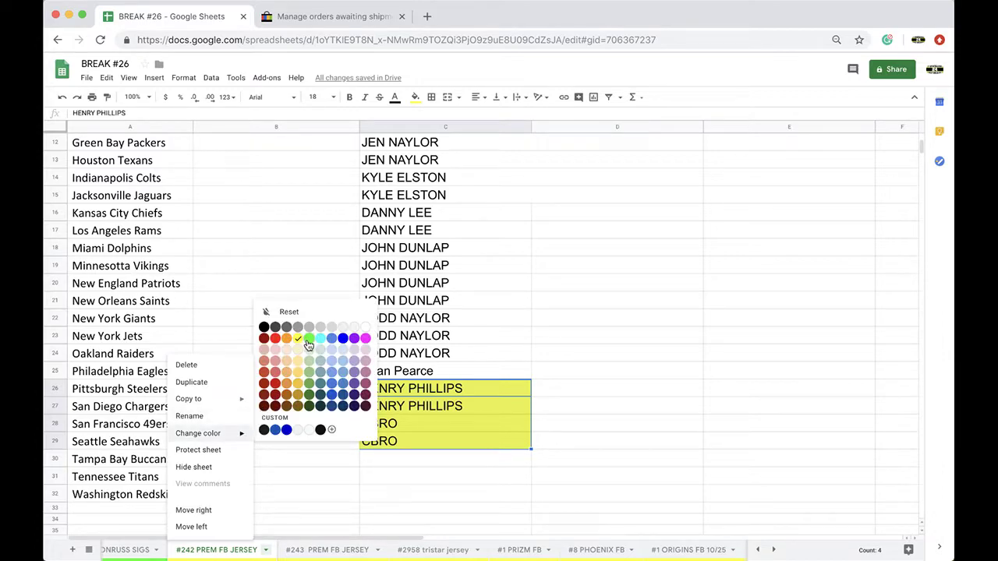
pyautogui.click(308, 340)
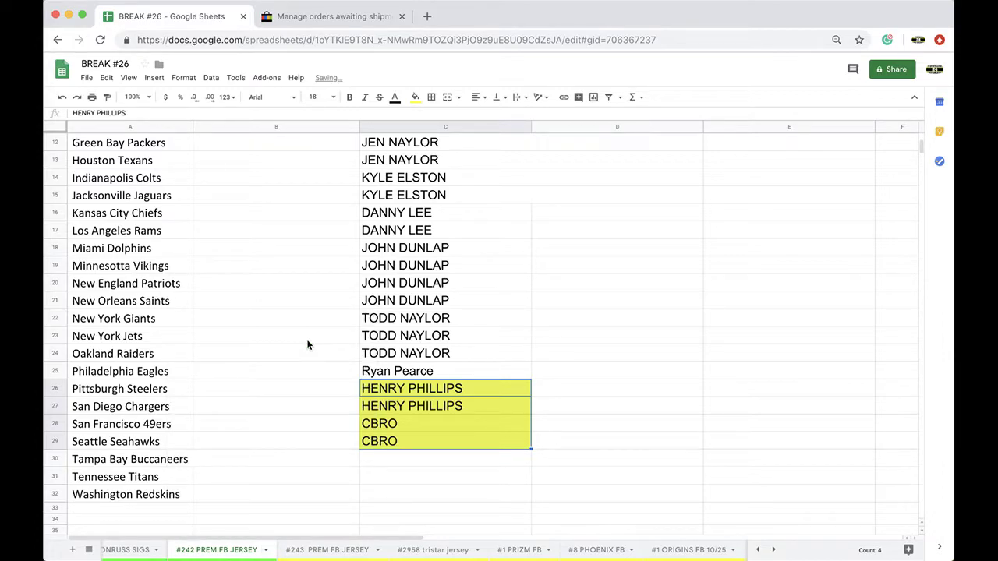
# - Enter one new buyer for Tampa Bay and the next two teams in C30:C32, highlighted yellow
pyautogui.click(477, 457)
pyautogui.write('TANNER W')
pyautogui.press('Return')
pyautogui.write('T')
pyautogui.press('Return')
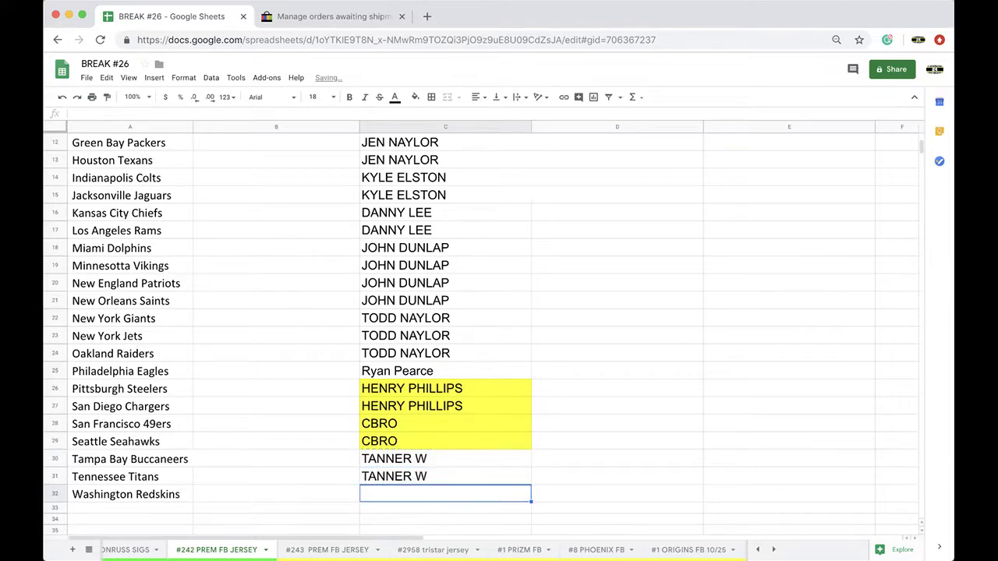
pyautogui.write('TANNER W')
pyautogui.moveTo(398, 458); pyautogui.dragTo(391, 495)
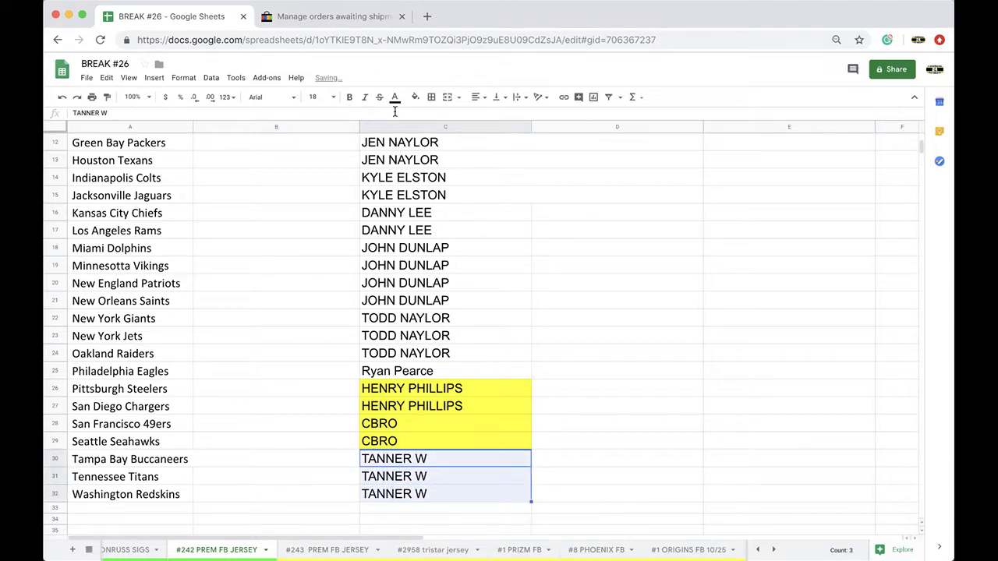
pyautogui.click(416, 96)
pyautogui.click(450, 147)
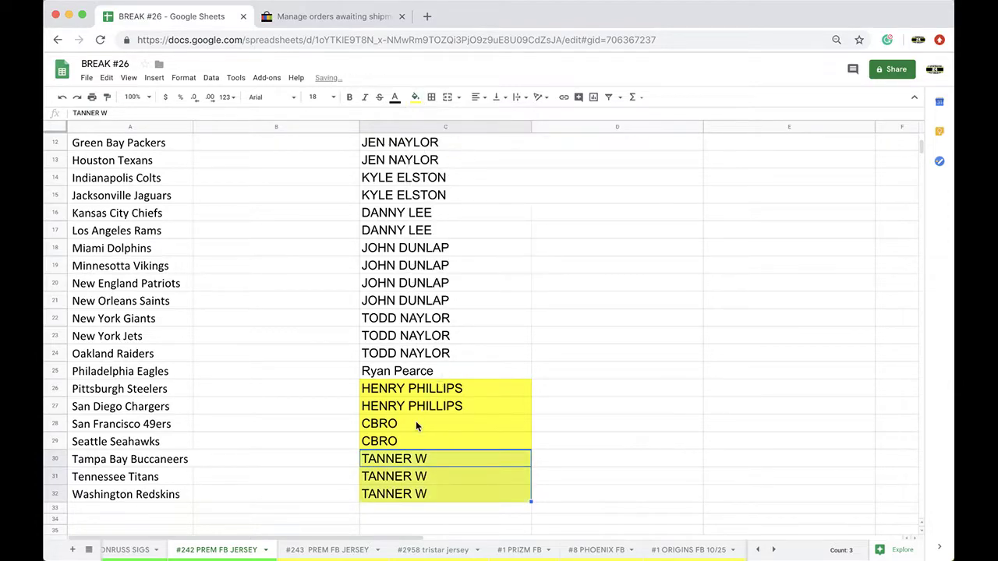
# - Copy C30:C31 into C1:C2 on the #243 PREM FB JERSEY sheet
pyautogui.moveTo(400, 460); pyautogui.dragTo(395, 477)
pyautogui.hotkey('ctrl', 'c')
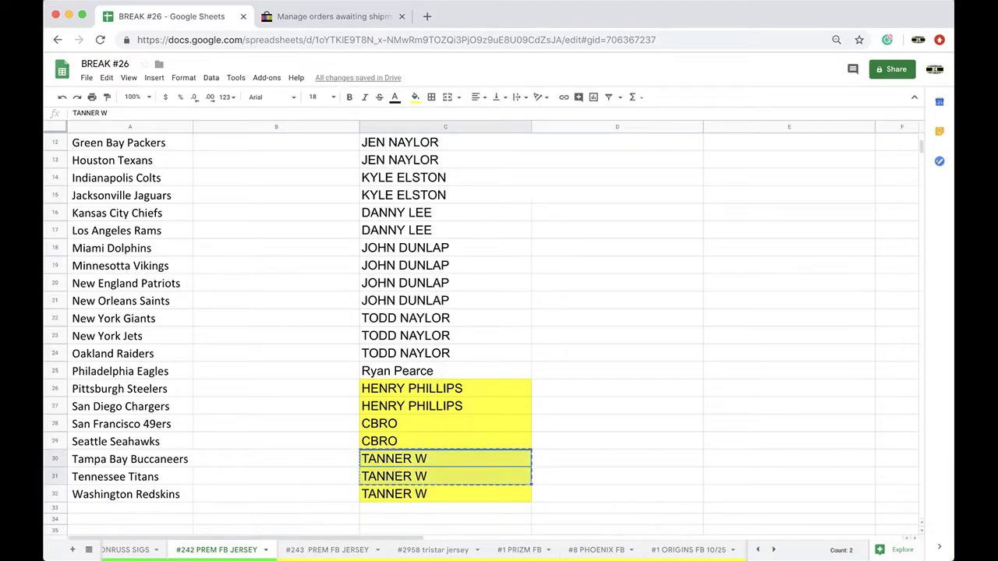
pyautogui.click(327, 550)
pyautogui.click(388, 140)
pyautogui.hotkey('ctrl', 'v')
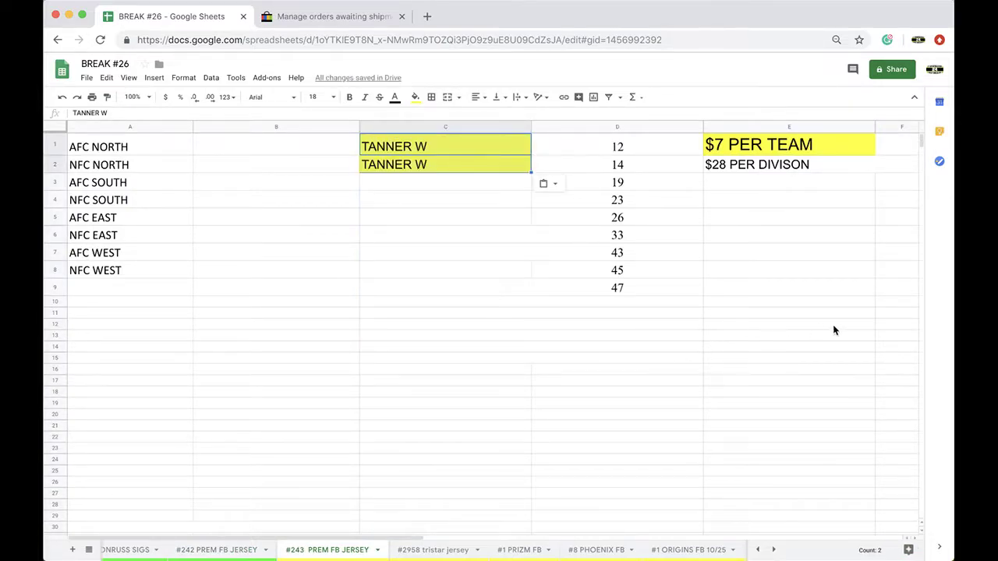
pyautogui.click(428, 184)
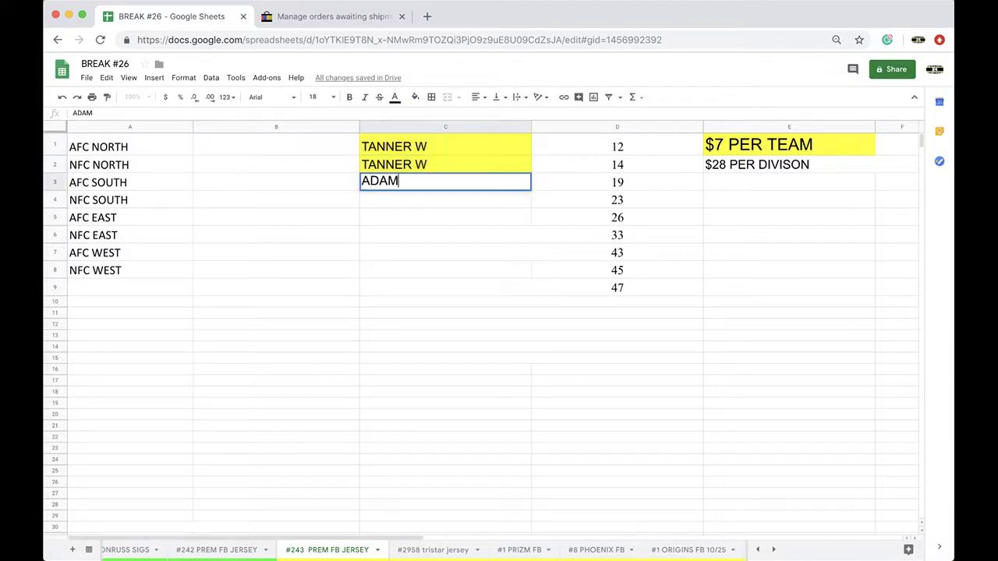
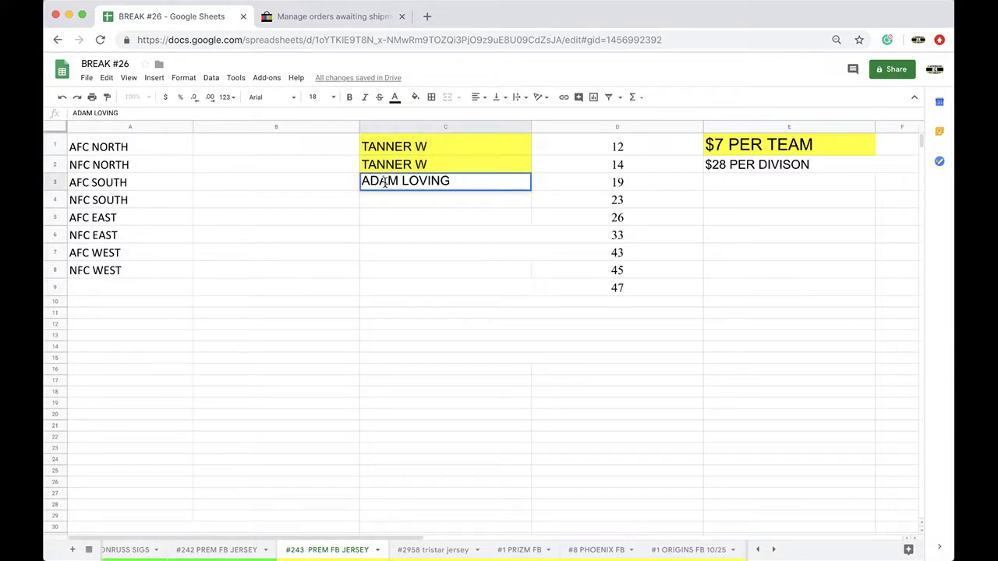
pyautogui.press('Return')
pyautogui.press('Up')
pyautogui.click(415, 96)
pyautogui.click(449, 139)
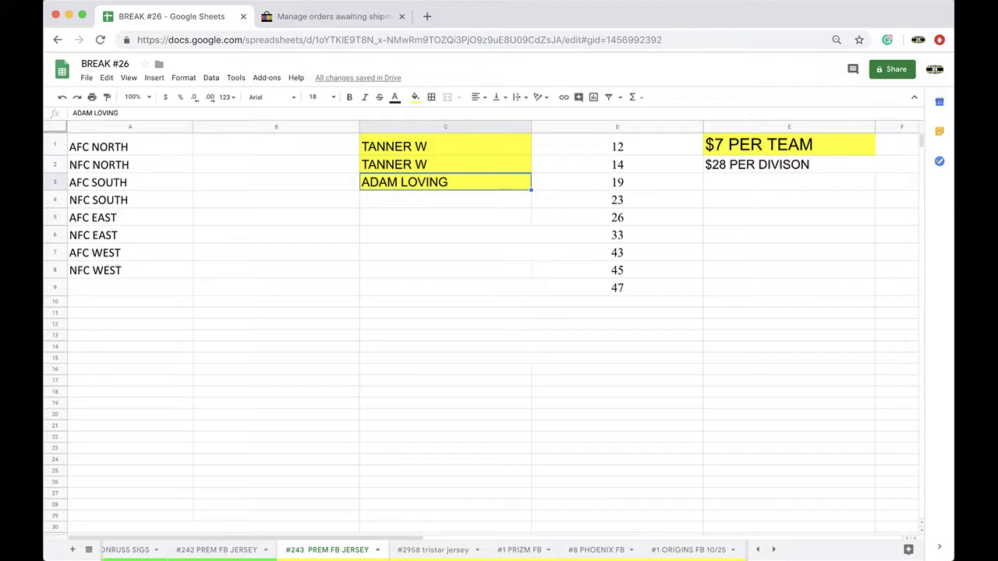
pyautogui.hscroll(2, 426, 552)
pyautogui.hscroll(-2, 426, 552)
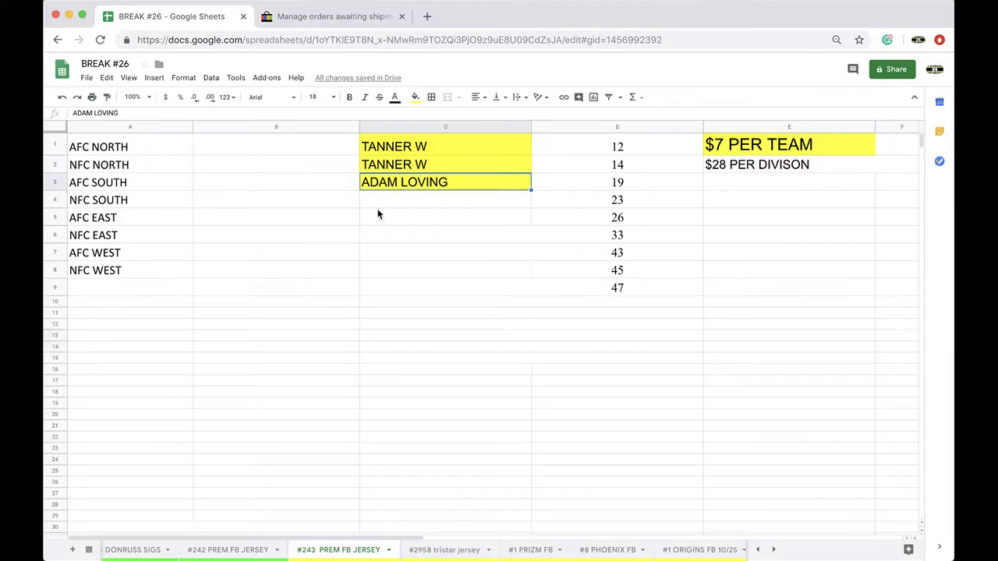
pyautogui.click(413, 97)
pyautogui.click(425, 113)
pyautogui.press('Delete')
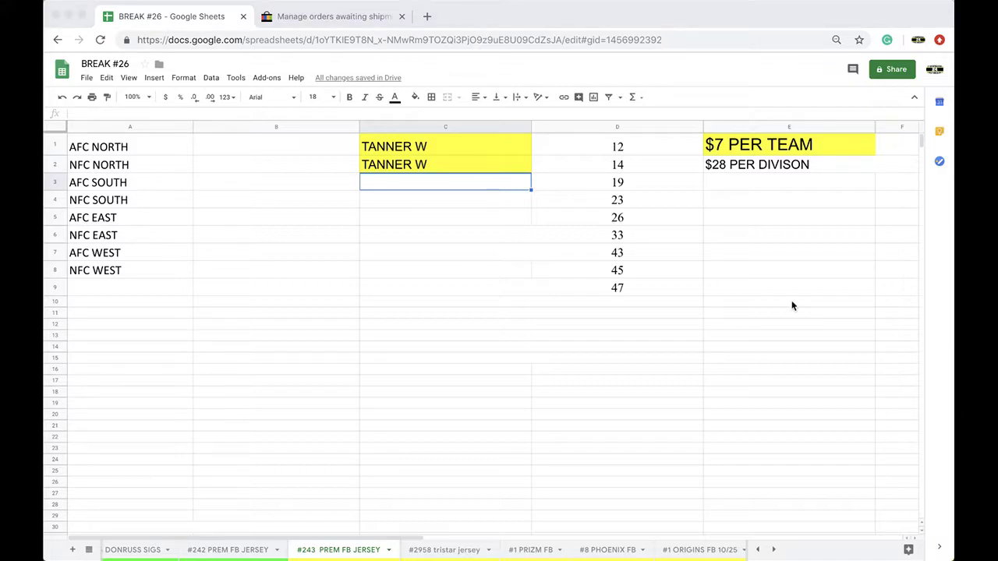
# - Paste a buyer's name into C3 on #243, matching formatting, and highlight it yellow
pyautogui.press('super+v')
pyautogui.click(577, 224)
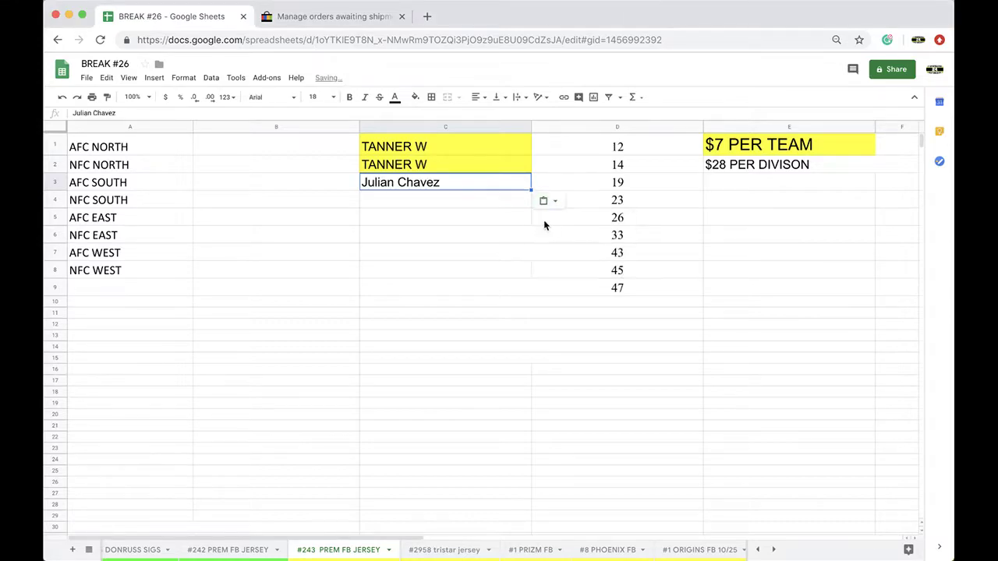
pyautogui.click(416, 97)
pyautogui.click(452, 142)
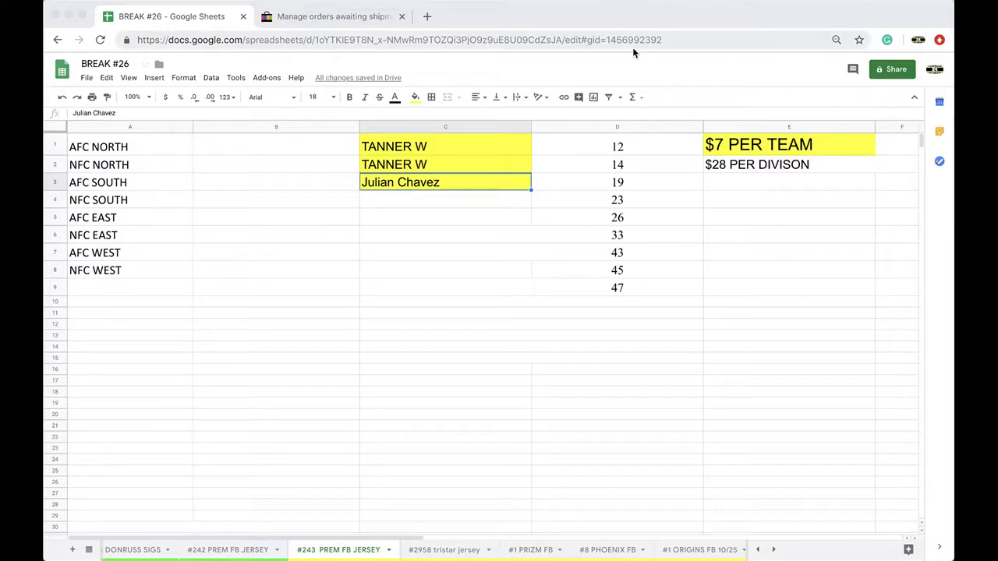
# - Reset the yellow fill on #243's C1:C2 and #242's C30:C32
pyautogui.moveTo(441, 145); pyautogui.dragTo(445, 160)
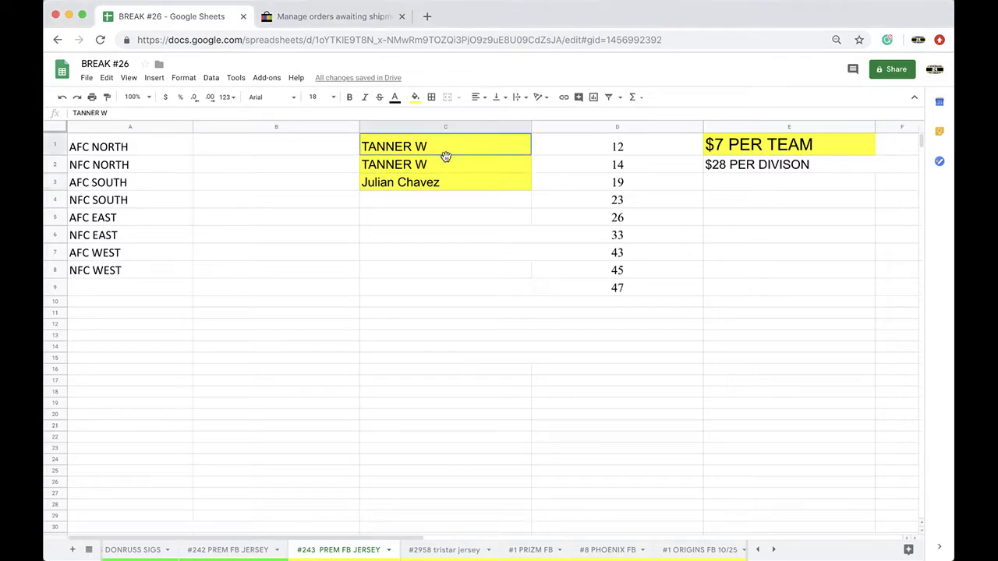
pyautogui.click(415, 96)
pyautogui.click(430, 117)
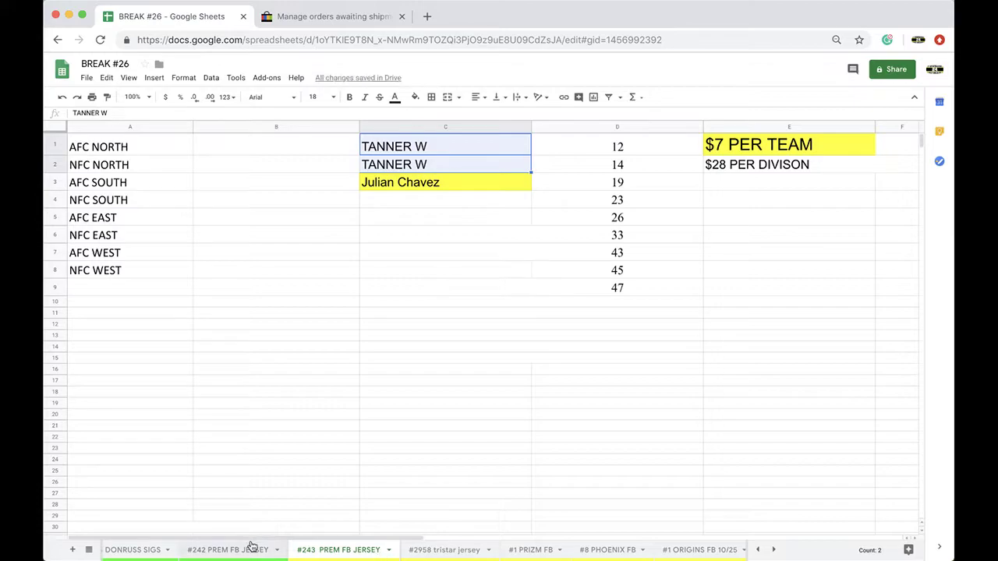
pyautogui.click(246, 548)
pyautogui.moveTo(401, 466); pyautogui.dragTo(407, 492)
pyautogui.click(415, 96)
pyautogui.click(421, 117)
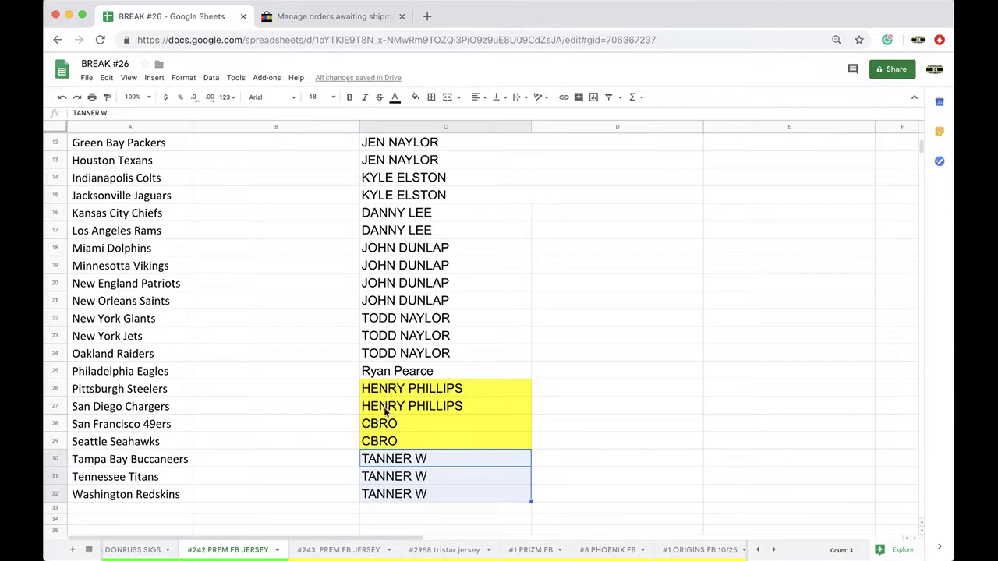
# - Look through #2958 tristar jersey and #1 PRIZM FB, then select C6:C8 on #8 PHOENIX FB
pyautogui.click(321, 549)
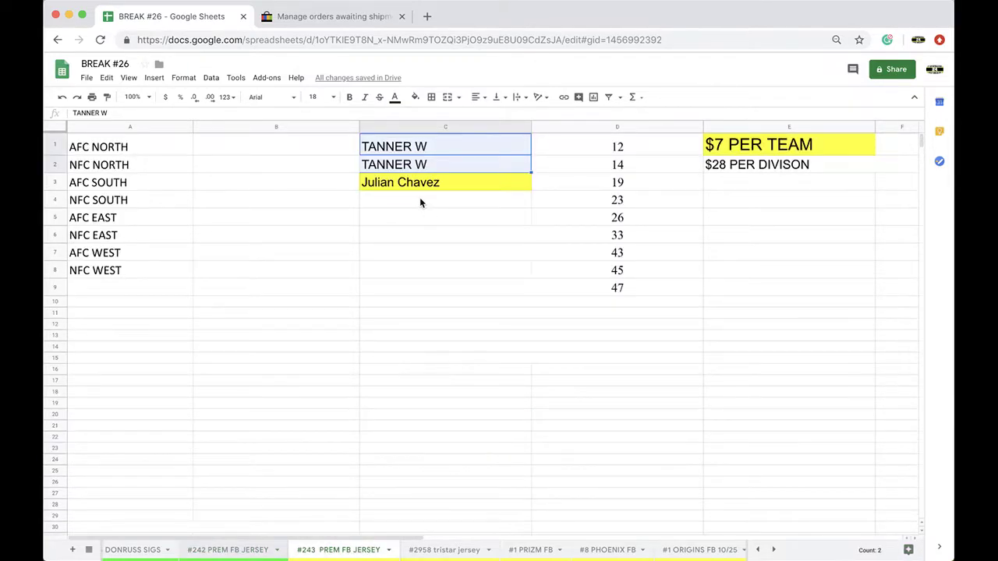
pyautogui.click(456, 548)
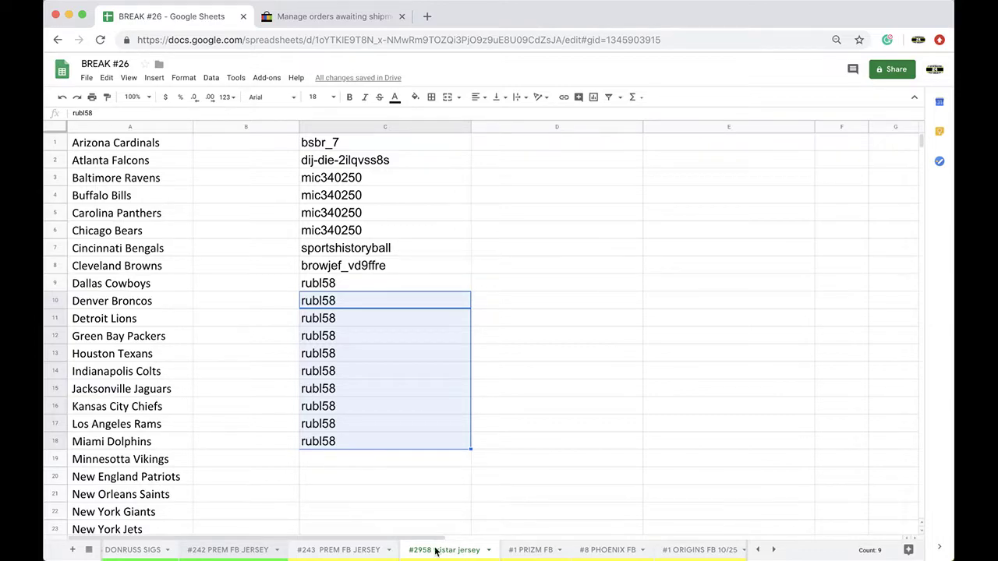
pyautogui.click(528, 550)
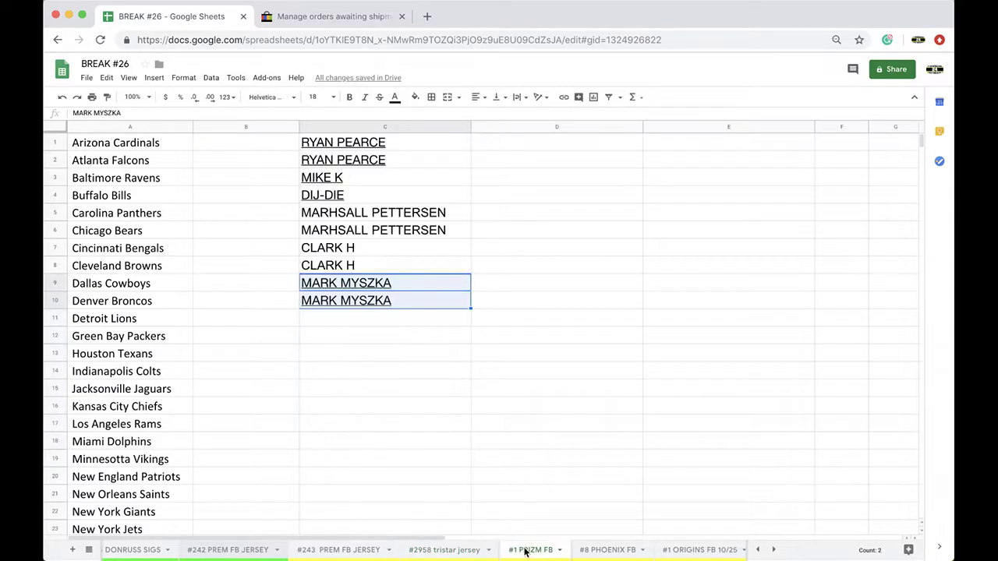
pyautogui.click(610, 551)
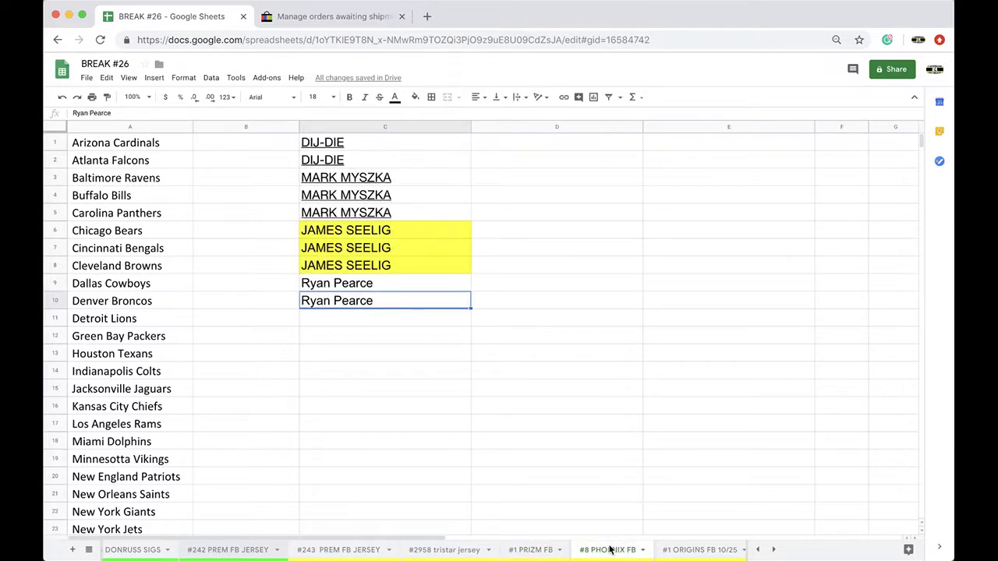
pyautogui.click(371, 231)
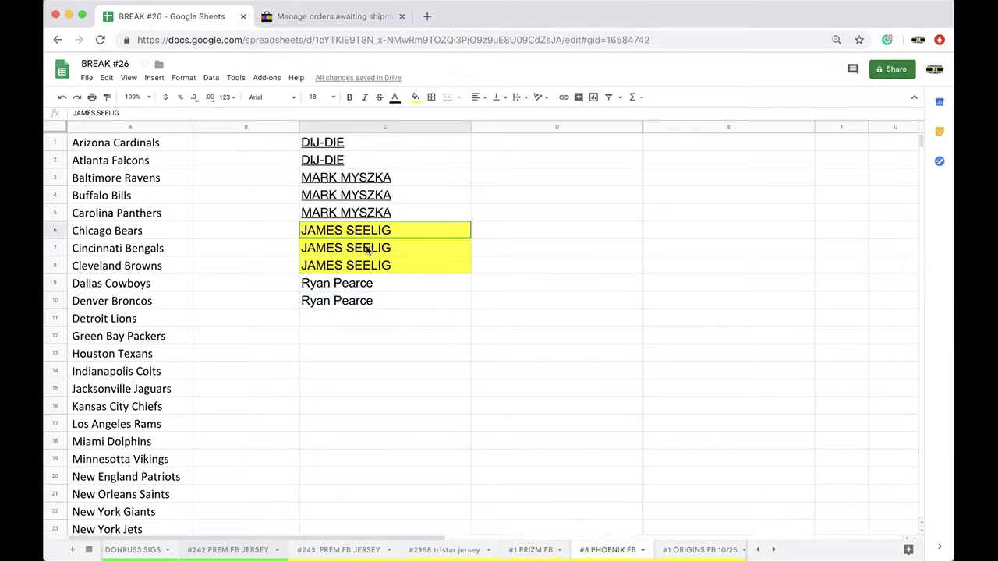
pyautogui.moveTo(369, 248); pyautogui.dragTo(370, 265)
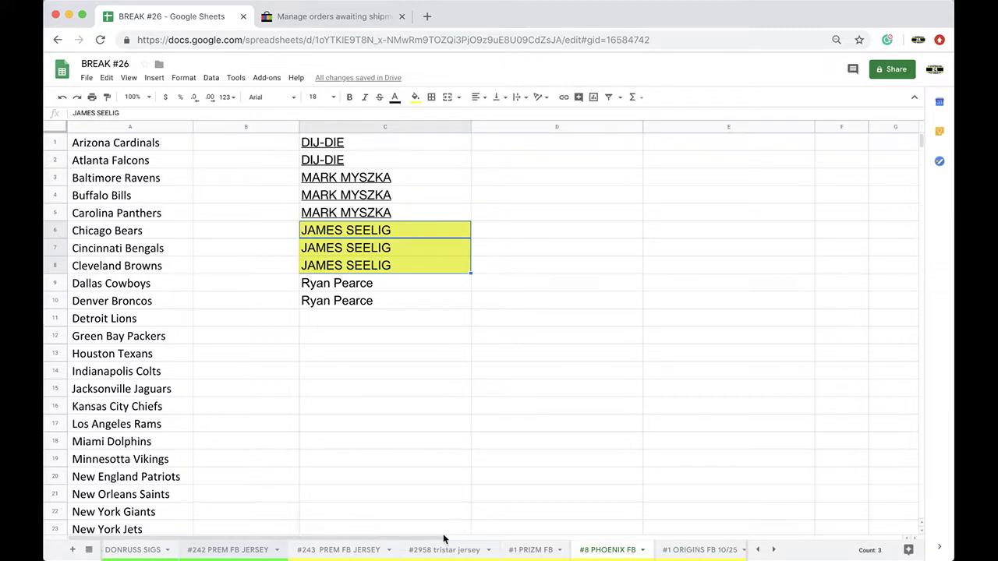
# - Browse via #1 ORIGINS FB 10/25 and #41 PREM BASKETBALL JERSEY to the #27 PREM FS HELMET sheet
pyautogui.hscroll(3, 437, 550)
pyautogui.hscroll(2, 432, 550)
pyautogui.click(507, 549)
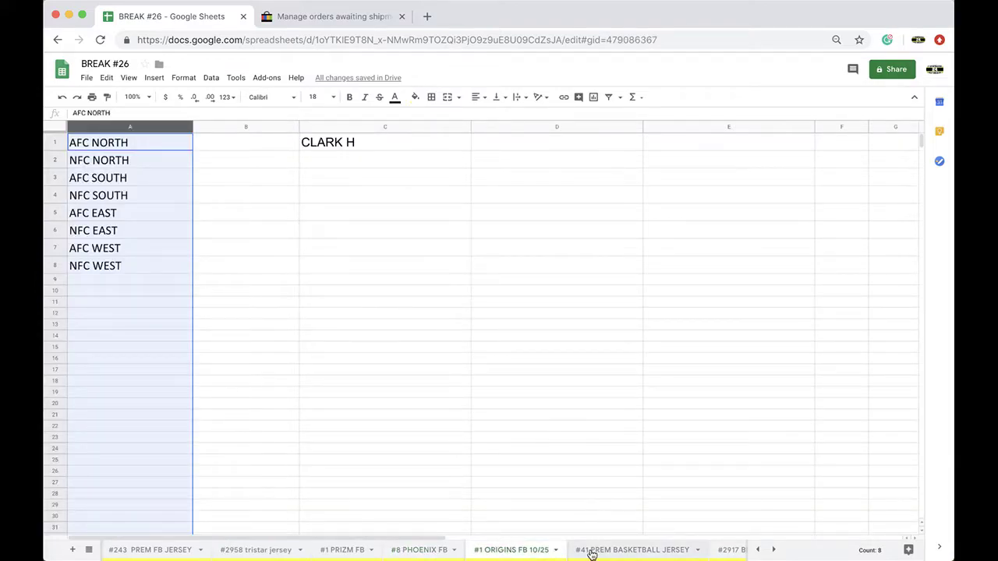
pyautogui.click(590, 551)
pyautogui.hscroll(3, 576, 551)
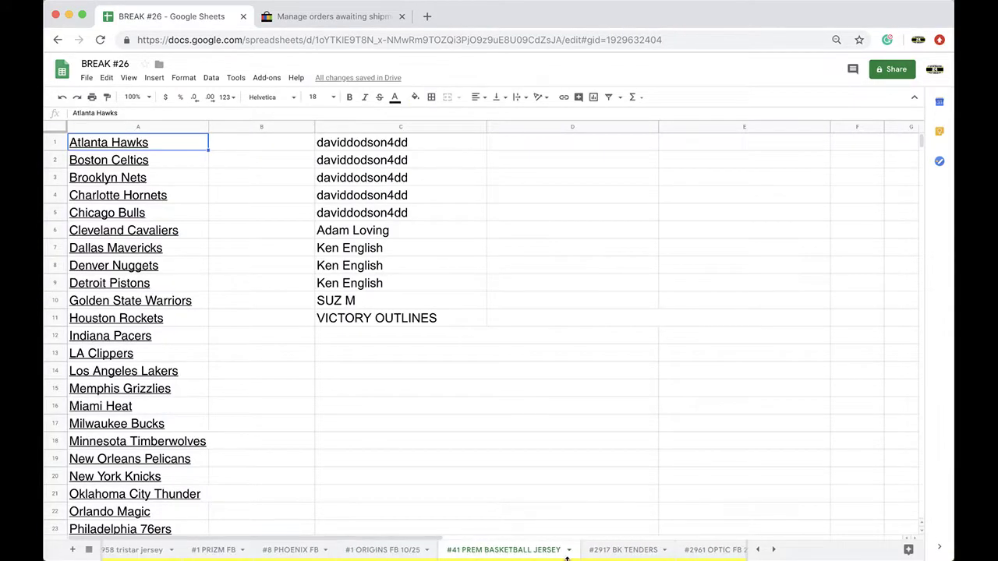
pyautogui.hscroll(5, 576, 555)
pyautogui.click(614, 555)
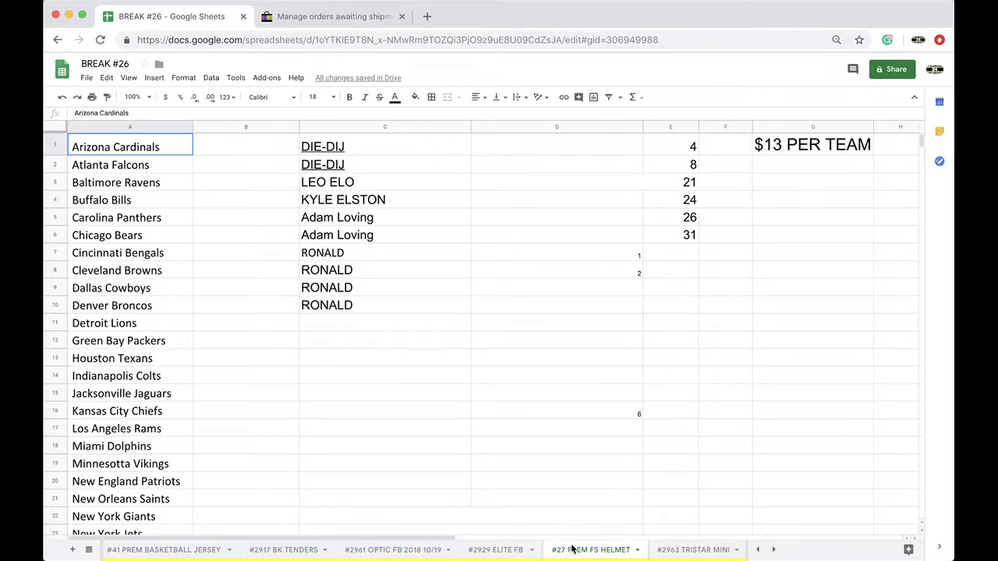
pyautogui.hscroll(1, 572, 550)
pyautogui.hscroll(4, 571, 550)
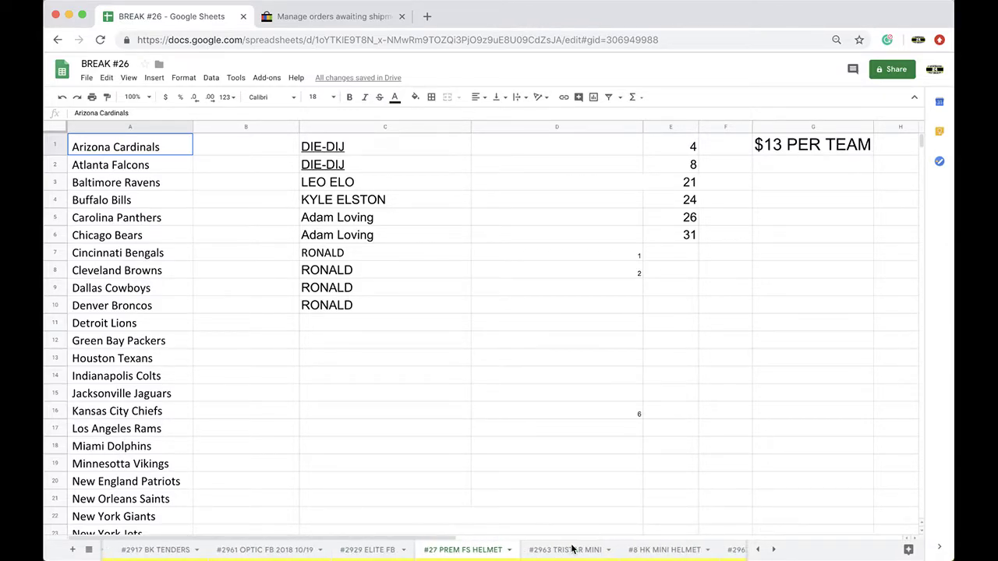
pyautogui.hscroll(-1, 573, 550)
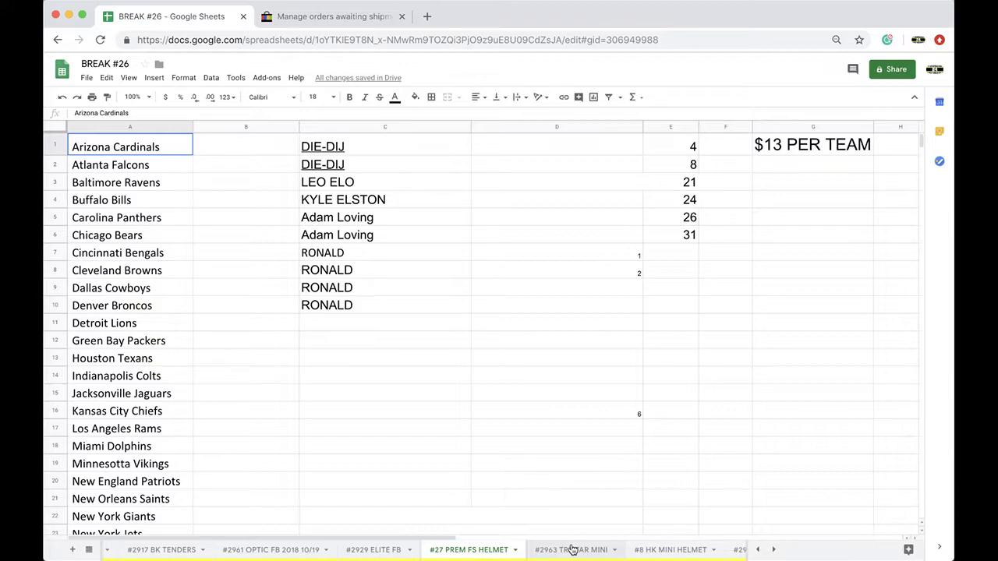
pyautogui.hscroll(-10, 573, 550)
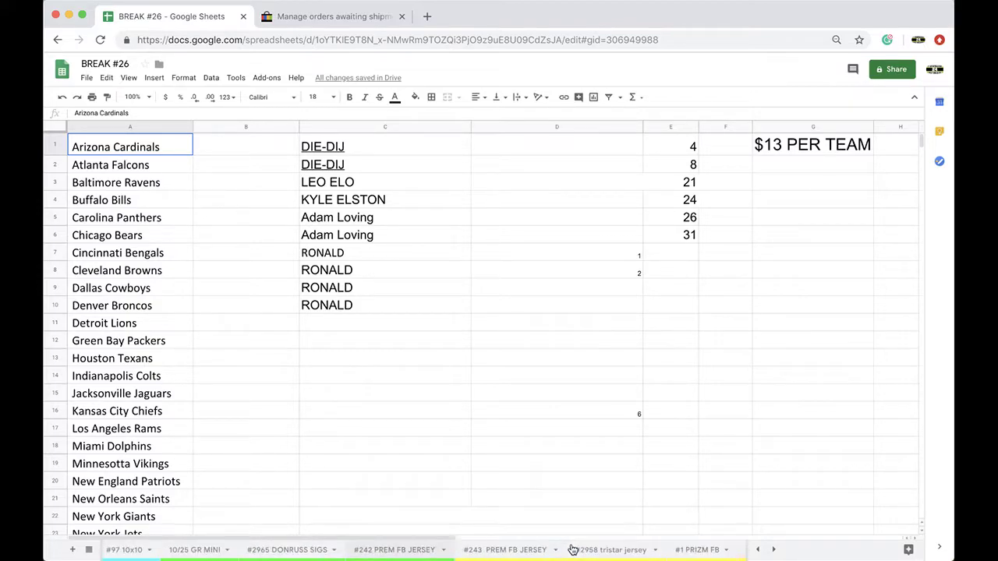
# - Look through the jersey, DONRUSS, GR MINI, tristar and PRIZM sheets to reach #8 PHOENIX FB
pyautogui.click(573, 549)
pyautogui.click(537, 549)
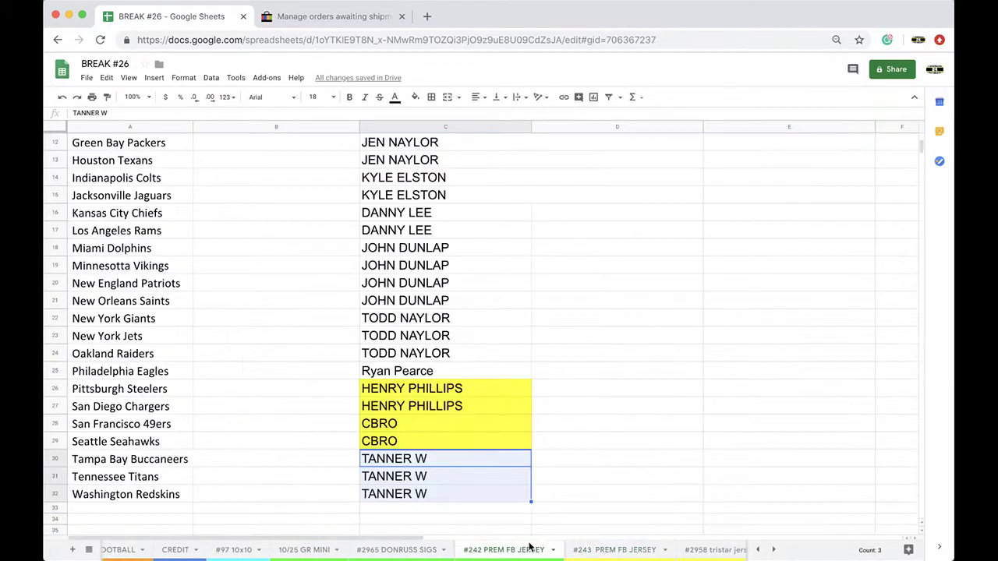
pyautogui.click(394, 549)
pyautogui.hscroll(-2, 366, 549)
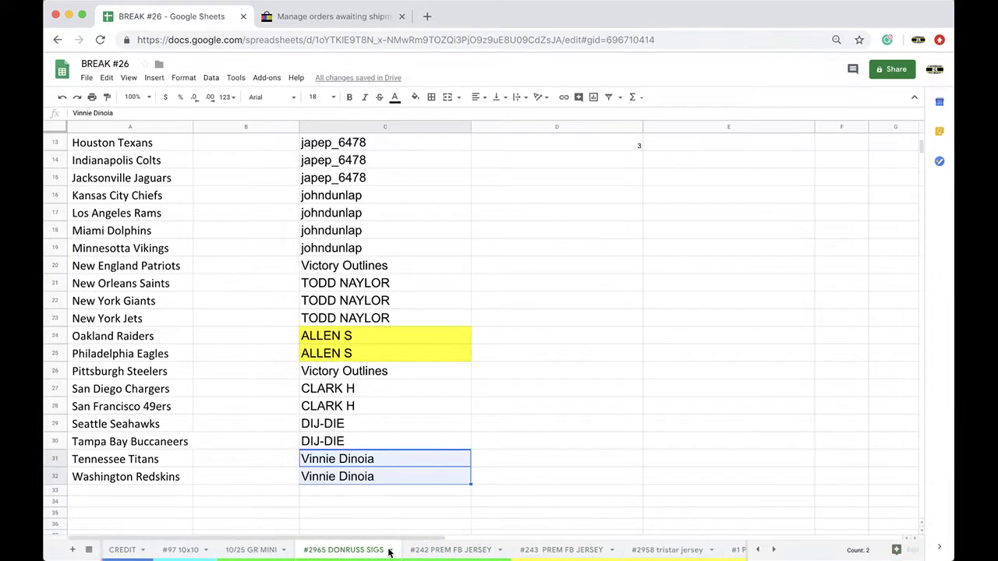
pyautogui.click(361, 549)
pyautogui.hscroll(5, 366, 550)
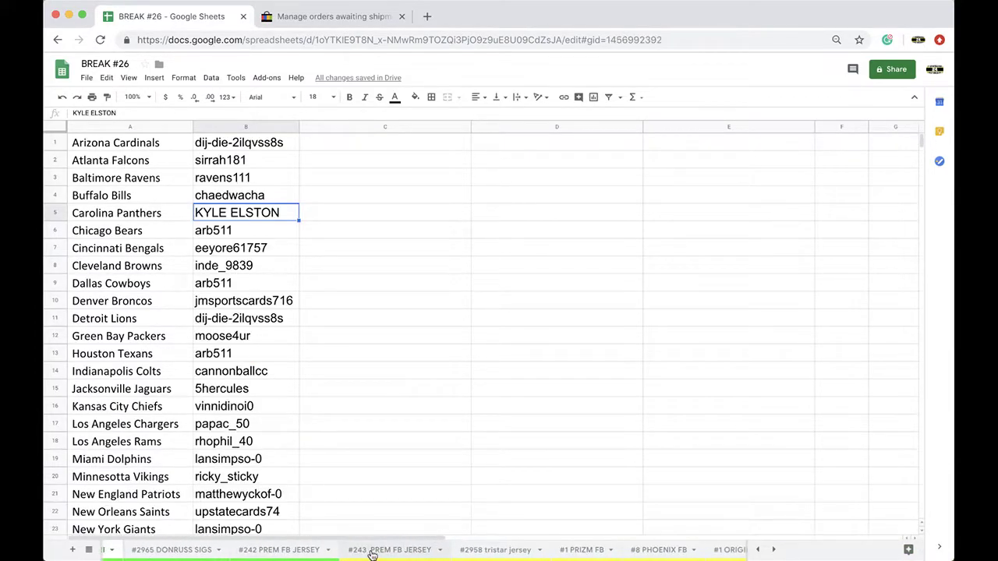
pyautogui.click(373, 550)
pyautogui.click(467, 549)
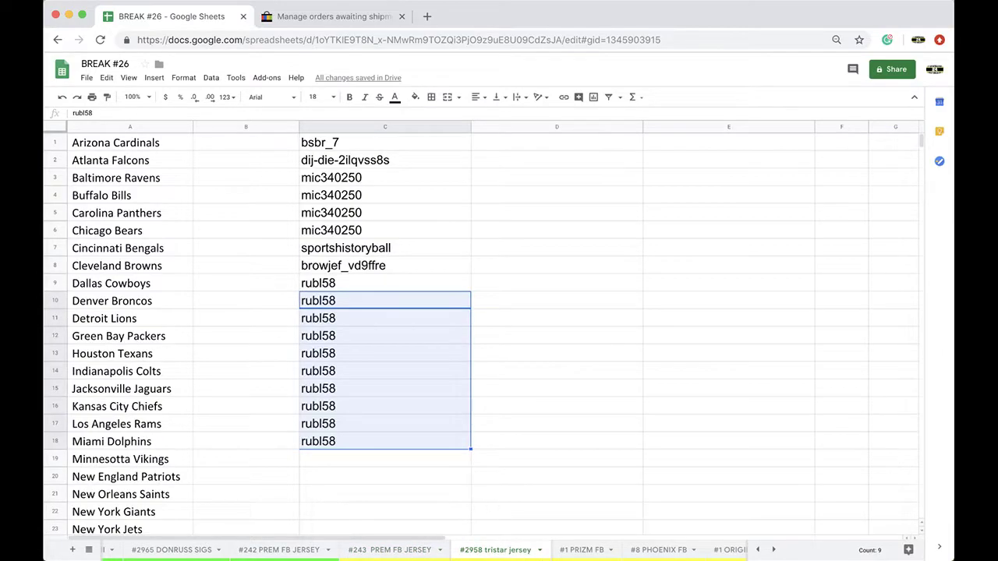
pyautogui.click(571, 550)
pyautogui.click(647, 550)
# - Reset the yellow fill on C6:C8 of #8 PHOENIX FB, then go to #97 10x10
pyautogui.click(367, 240)
pyautogui.moveTo(366, 241); pyautogui.dragTo(374, 266)
pyautogui.click(415, 97)
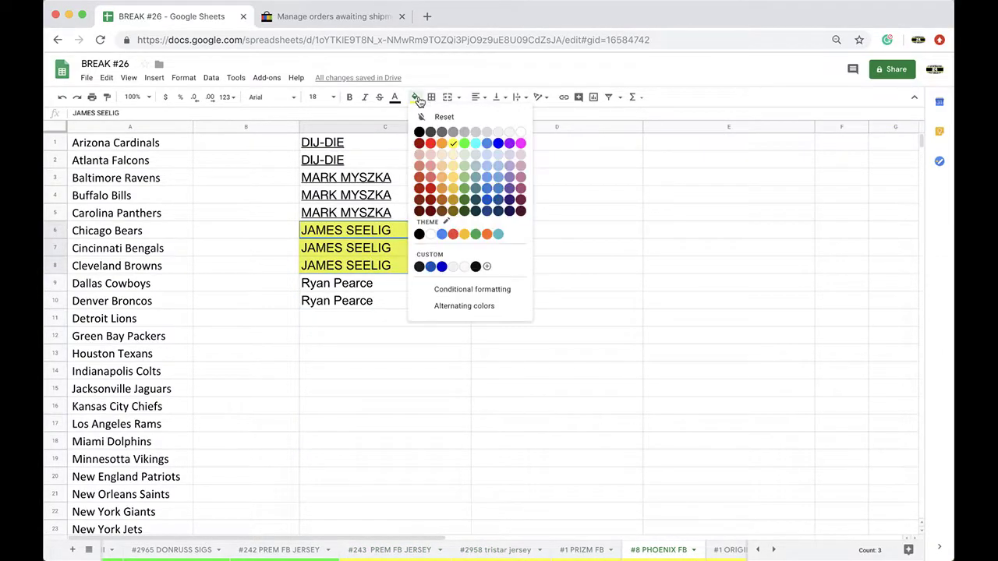
pyautogui.click(420, 118)
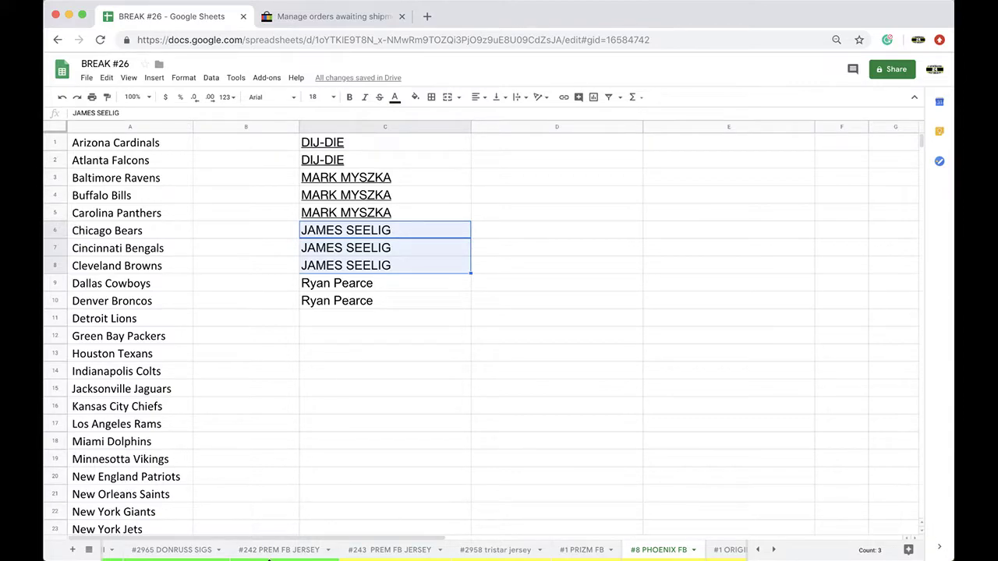
pyautogui.hscroll(-5, 280, 549)
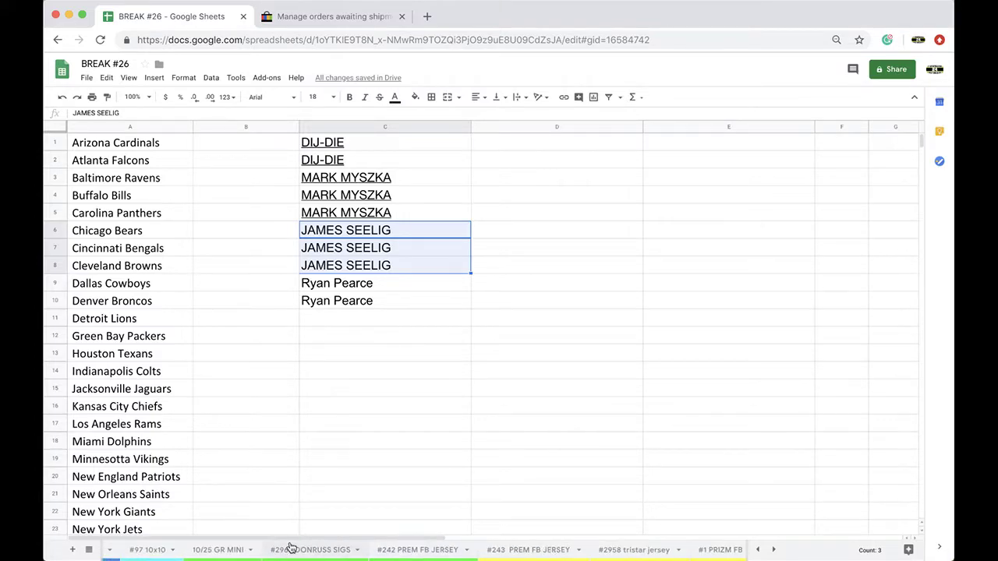
pyautogui.click(287, 548)
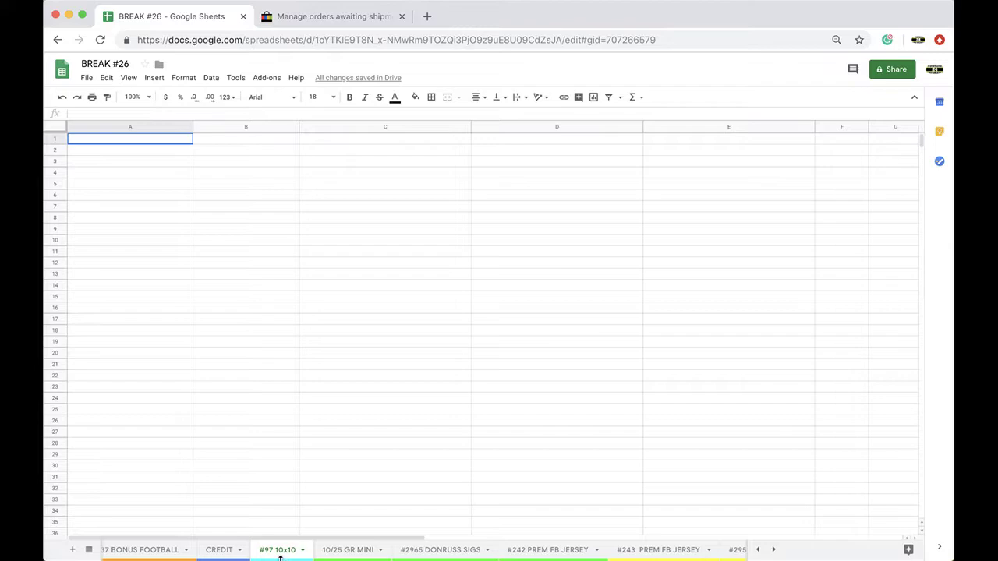
# - Move the #8 PHOENIX FB tab to sit right after #243 PREM FB JERSEY
pyautogui.click(338, 549)
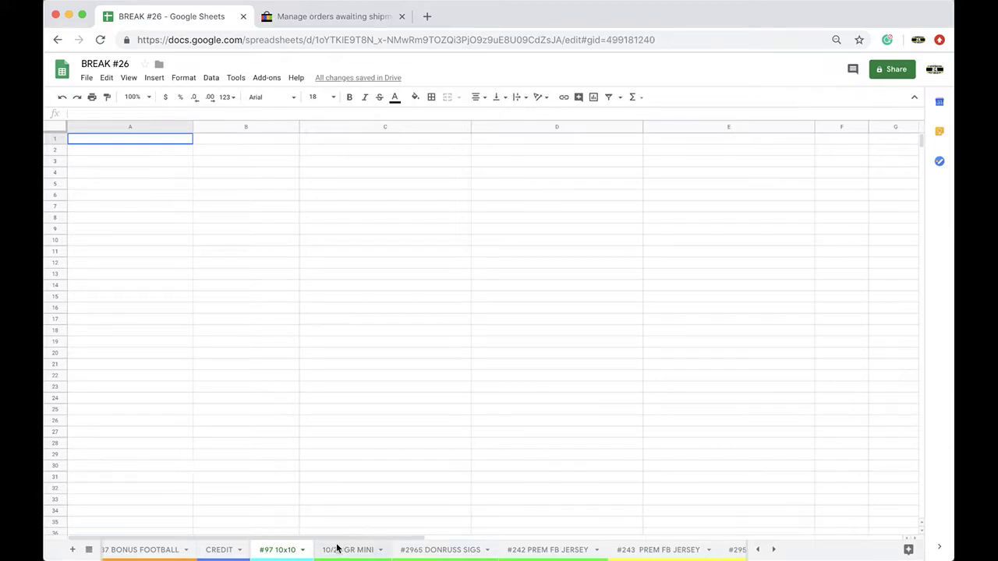
pyautogui.click(442, 543)
pyautogui.click(535, 550)
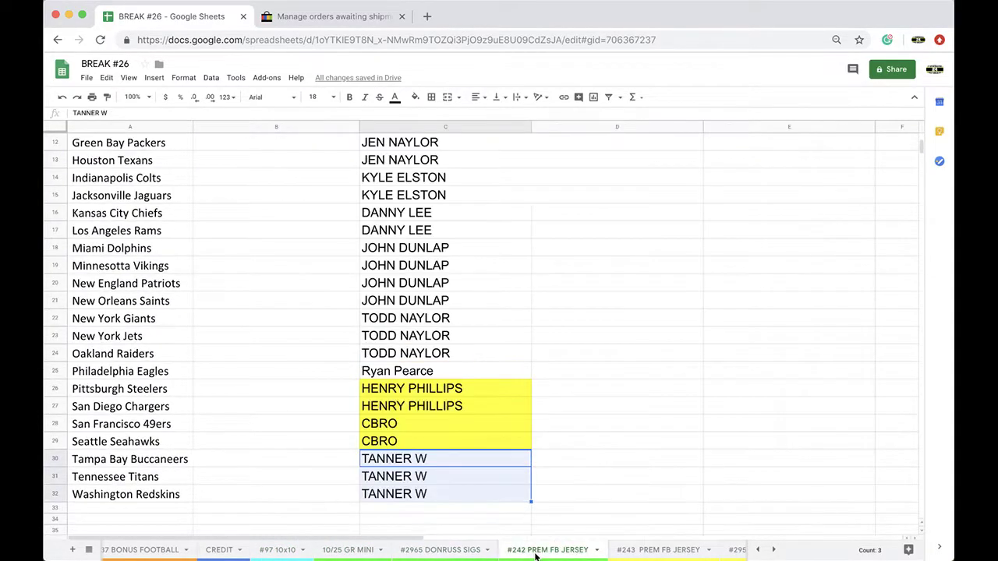
pyautogui.click(534, 552)
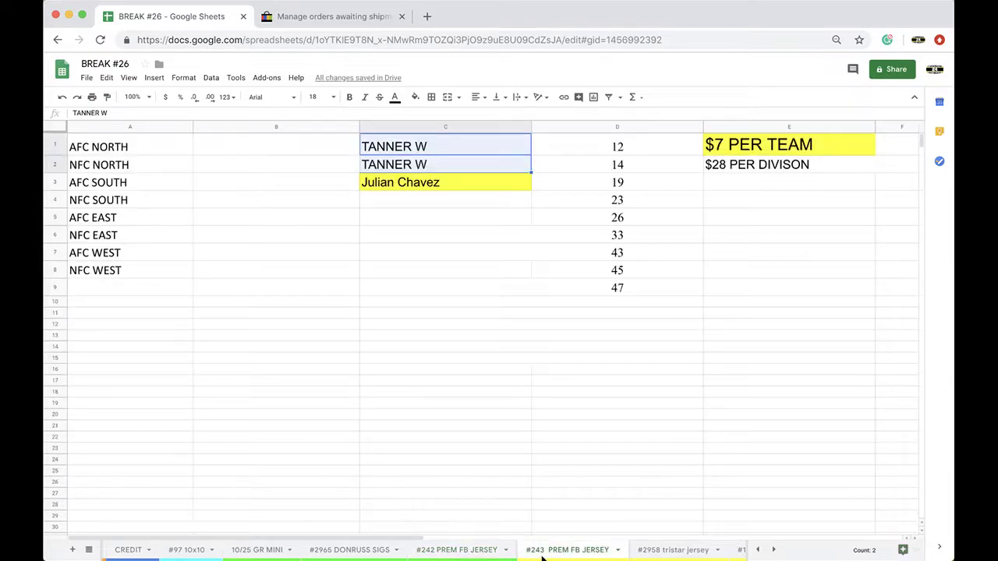
pyautogui.click(647, 549)
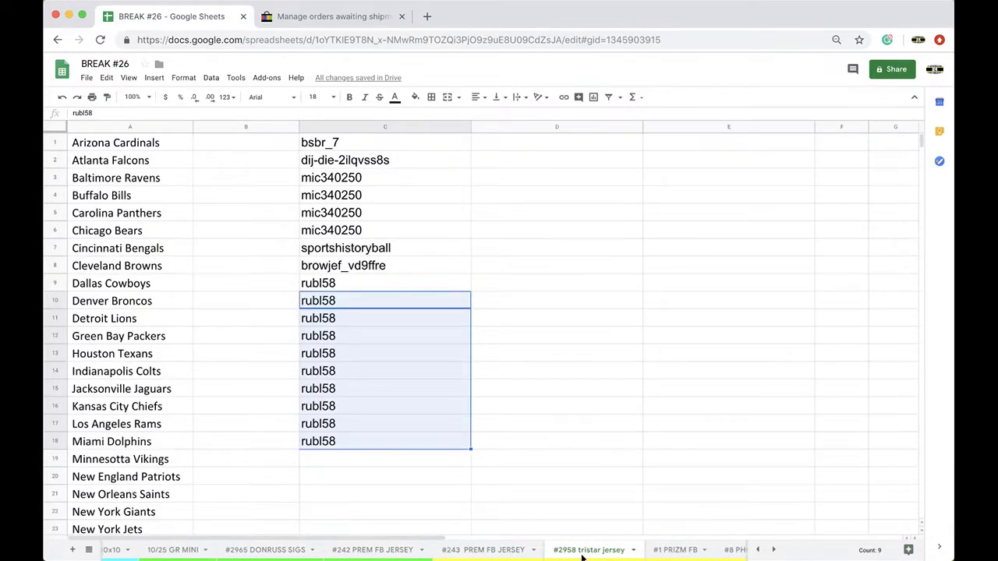
pyautogui.click(599, 550)
pyautogui.click(671, 555)
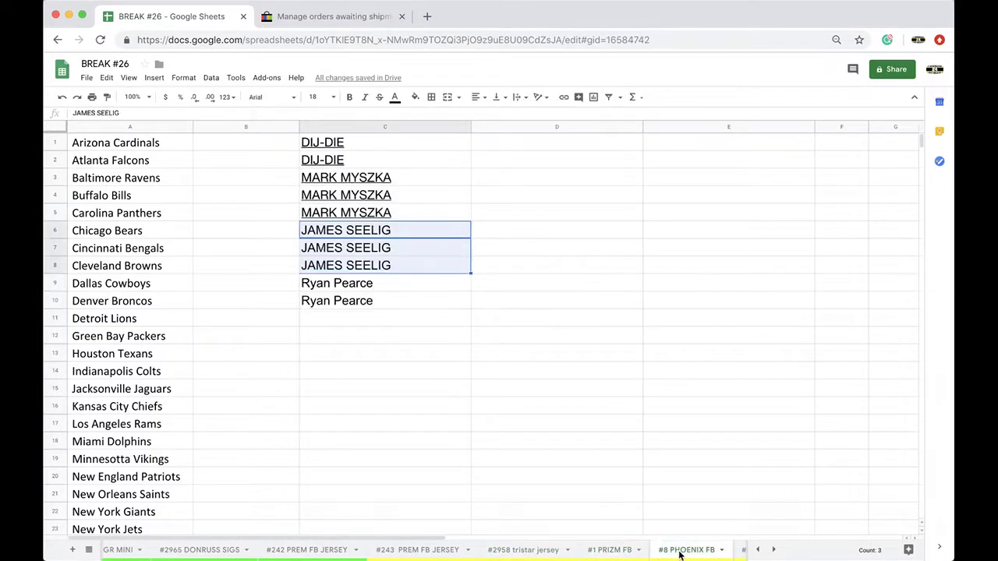
pyautogui.moveTo(686, 552); pyautogui.dragTo(513, 550)
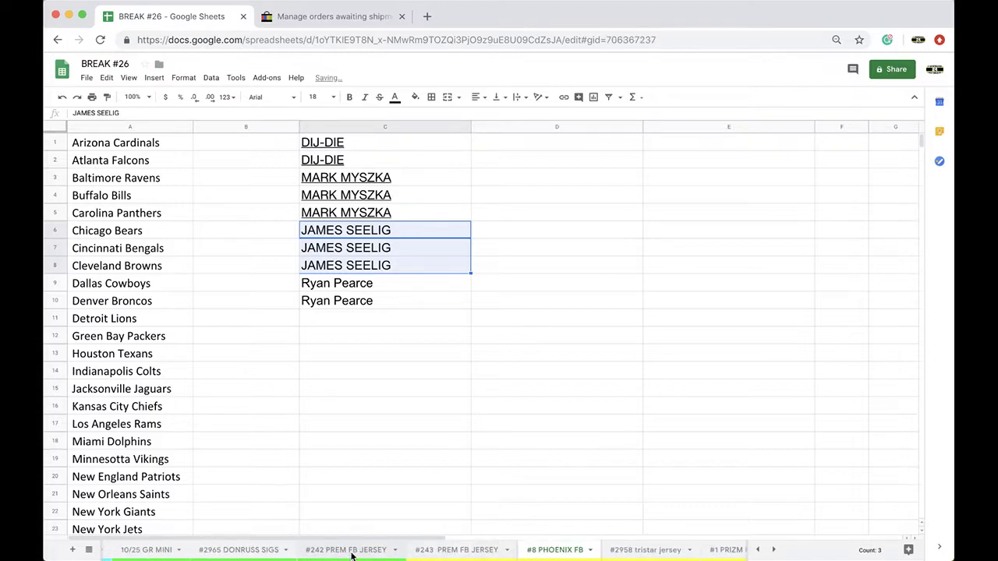
# - Reset the yellow fill on the Raiders and Eagles buyers C24:C25 of #2965 DONRUSS SIGS
pyautogui.click(355, 550)
pyautogui.click(245, 549)
pyautogui.moveTo(348, 335); pyautogui.dragTo(348, 353)
pyautogui.click(415, 96)
pyautogui.click(425, 114)
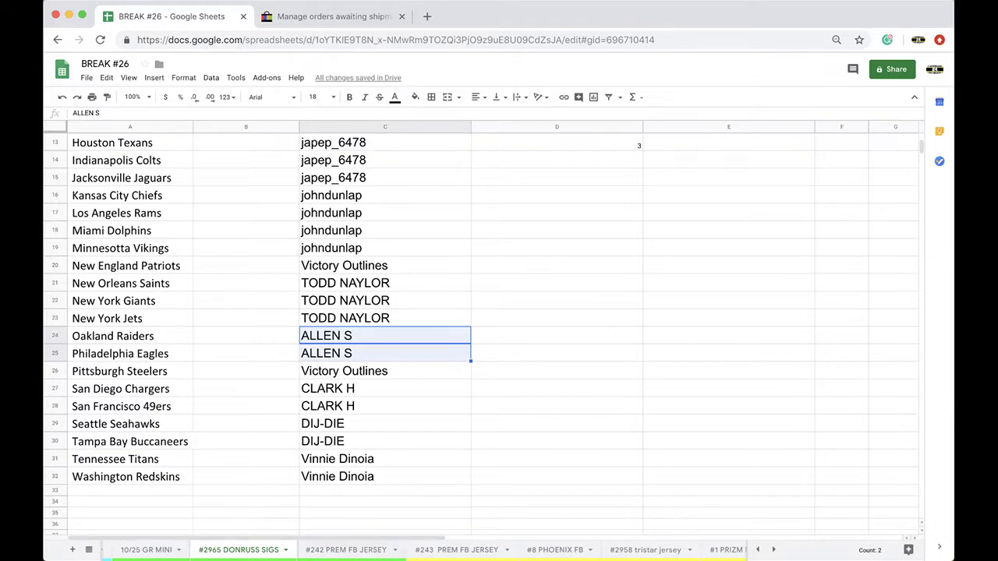
pyautogui.hscroll(-3, 238, 552)
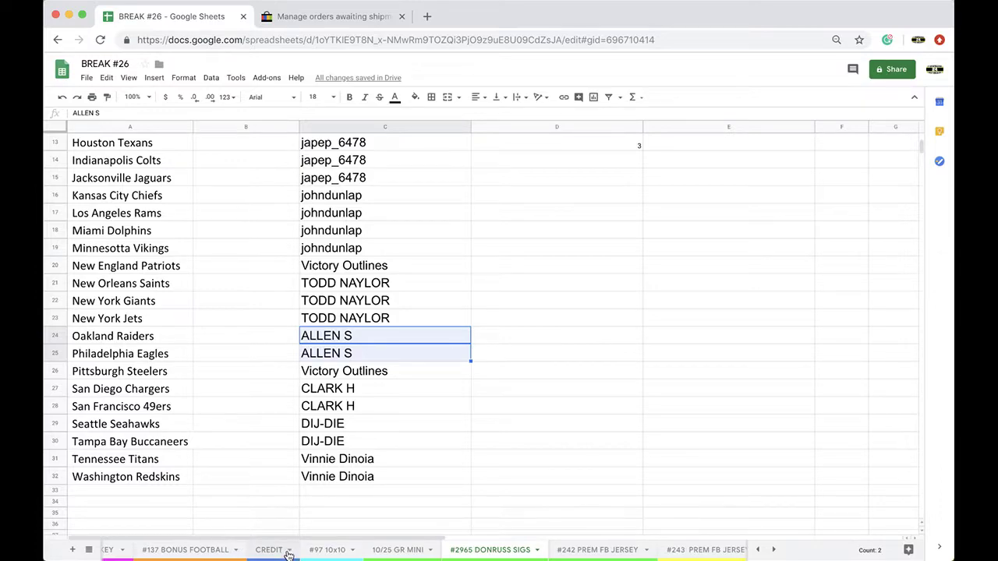
pyautogui.click(321, 549)
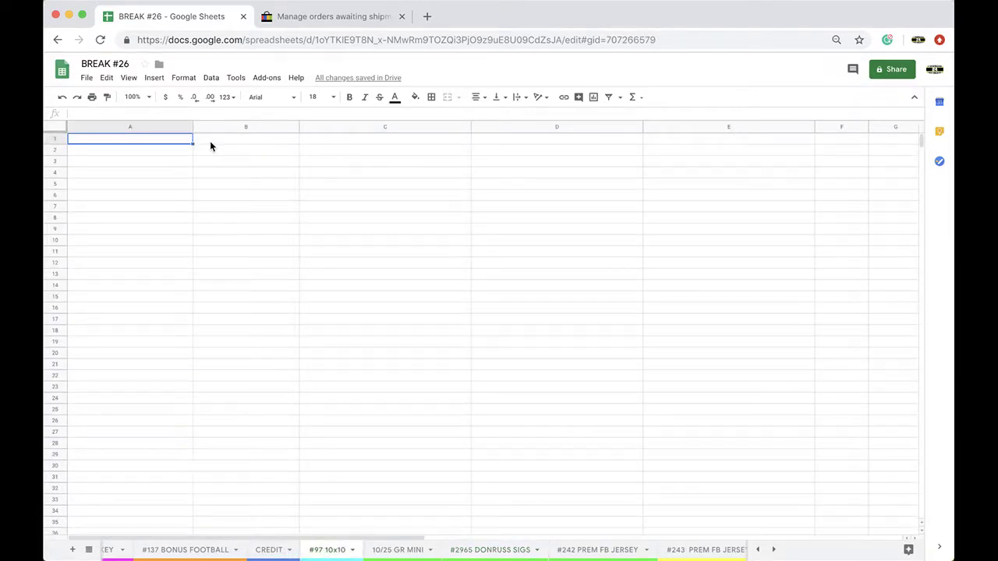
# - Enter the first buyer in A1 and A2 and a second buyer's name in A3
pyautogui.write('TANNER ')
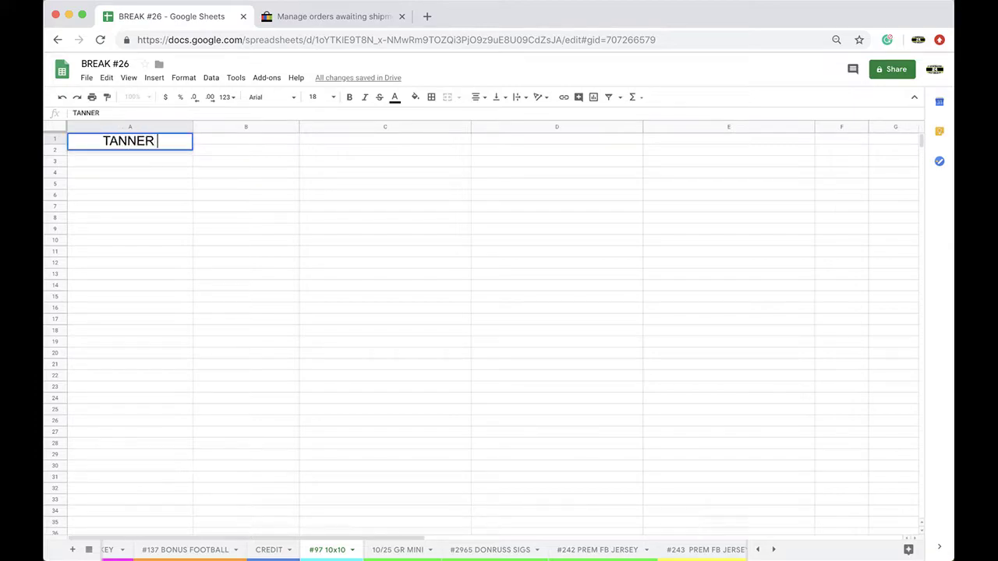
pyautogui.write('W')
pyautogui.click(198, 175)
pyautogui.click(155, 143)
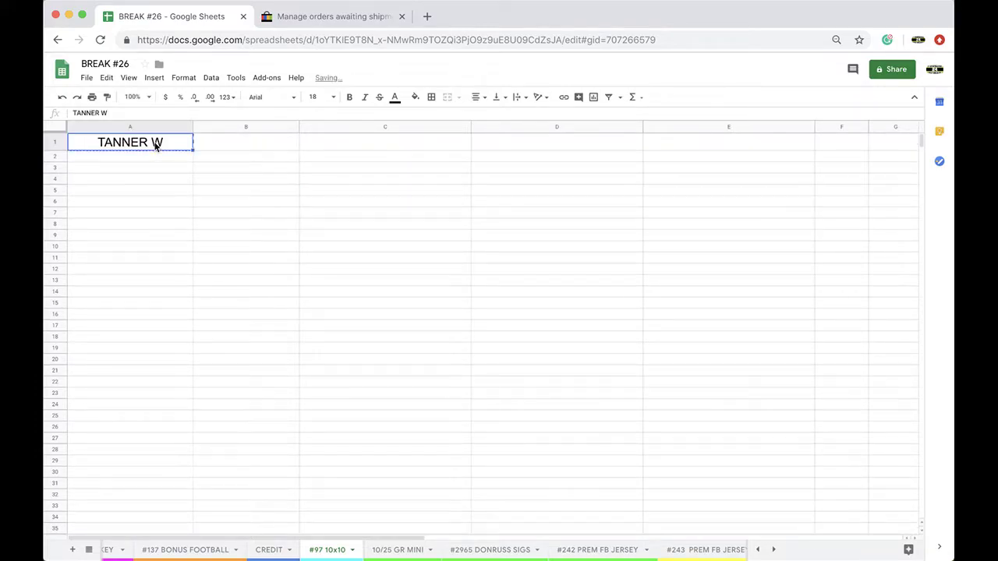
pyautogui.press('Down')
pyautogui.write('T')
pyautogui.press('Return')
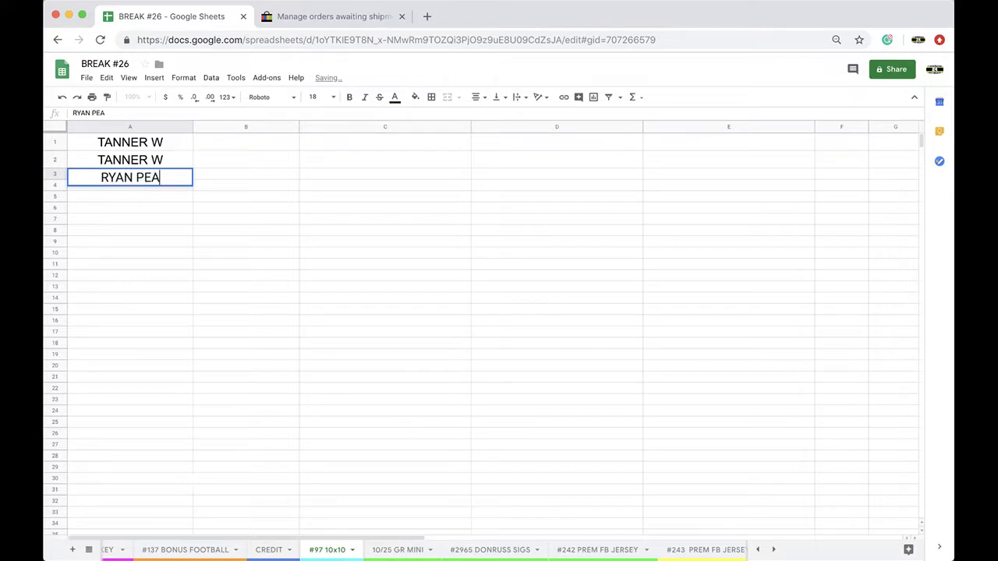
pyautogui.press('Return')
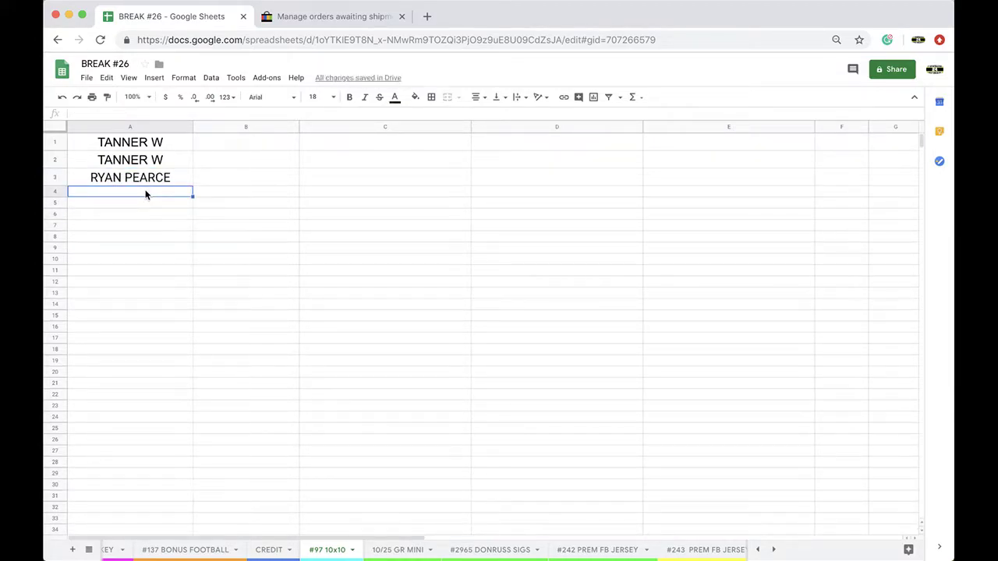
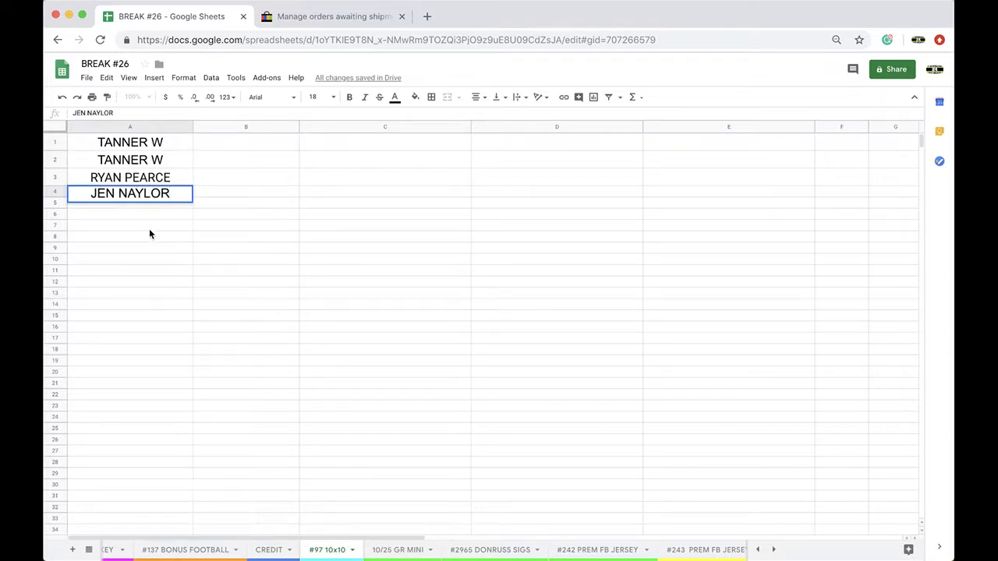
# - Enter two more buyer names in A4 and A5, then copy A5
pyautogui.click(240, 284)
pyautogui.click(148, 212)
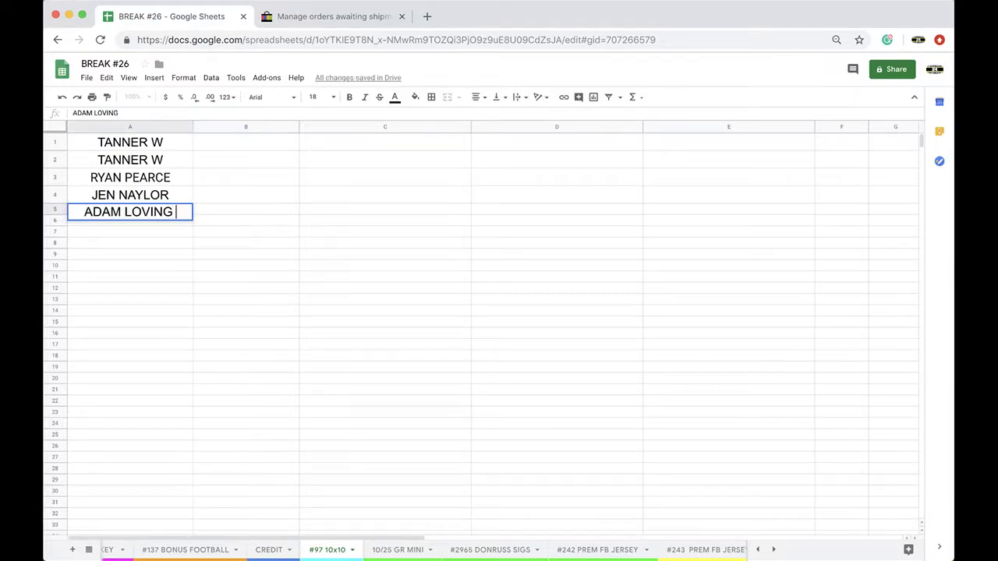
pyautogui.click(187, 291)
pyautogui.click(142, 214)
pyautogui.press('super+c')
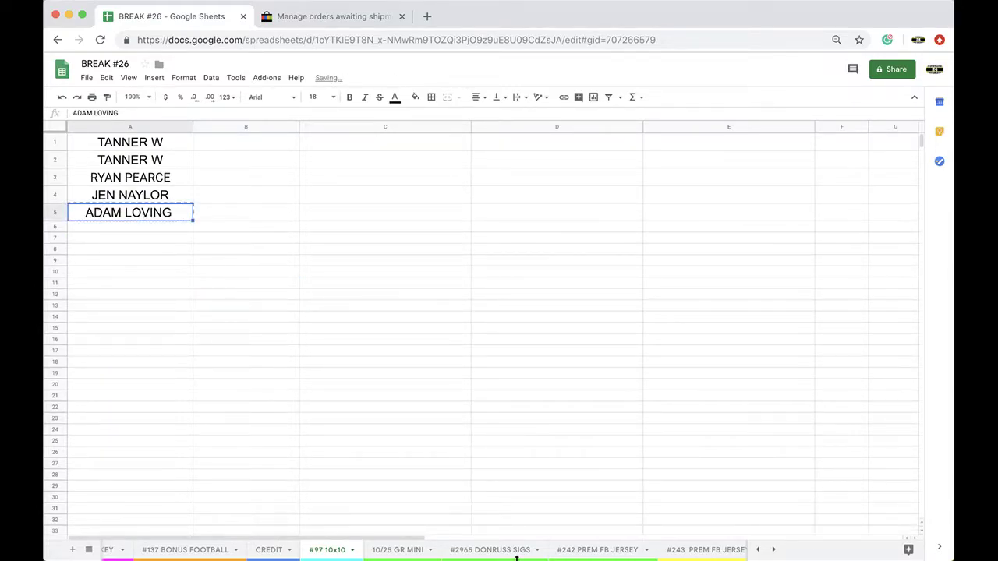
pyautogui.hscroll(5, 516, 550)
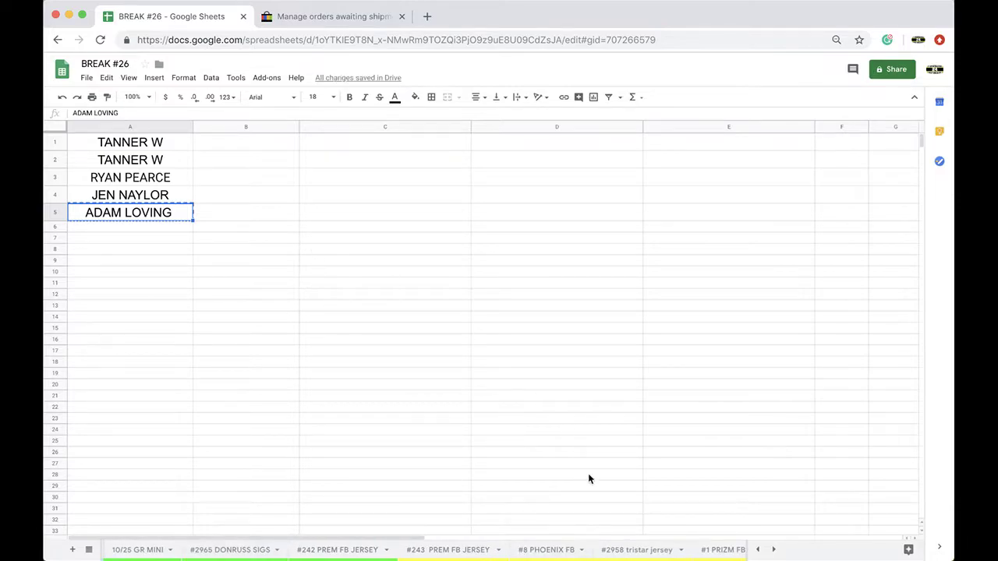
pyautogui.hscroll(5, 566, 553)
# - Paste the copied buyer name into C11 of #1 PRIZM FB and fill it yellow
pyautogui.click(619, 552)
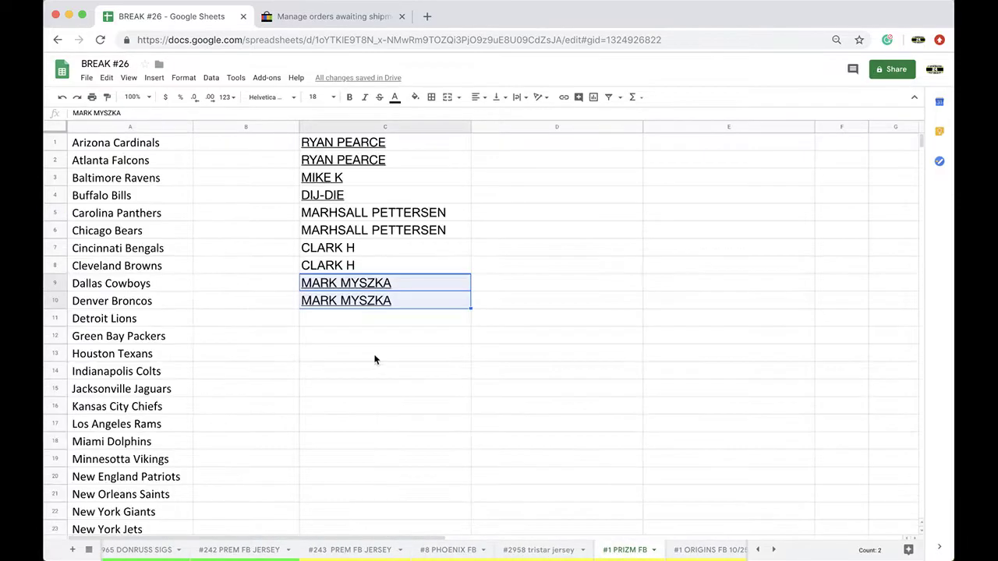
pyautogui.click(340, 319)
pyautogui.press('super+v')
pyautogui.click(414, 97)
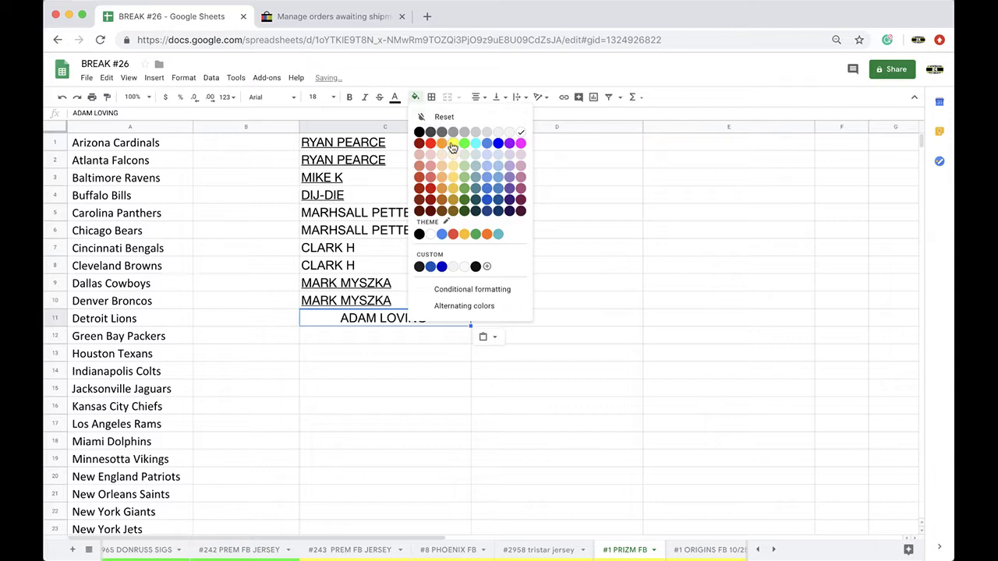
pyautogui.click(452, 143)
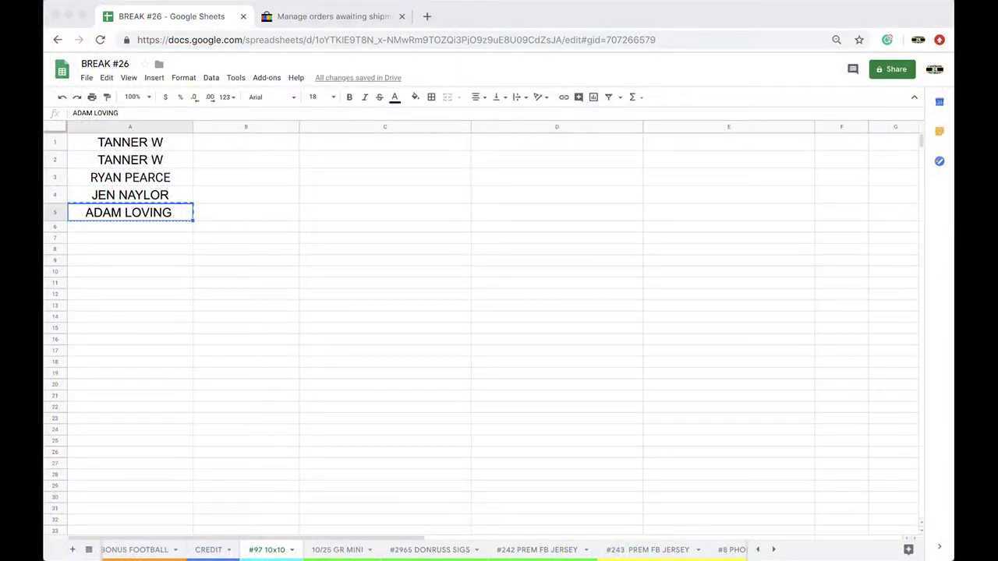
# - Enter the next buyer's name in A6 of the #97 10x10 list
pyautogui.click(152, 227)
pyautogui.write('CLARK H')
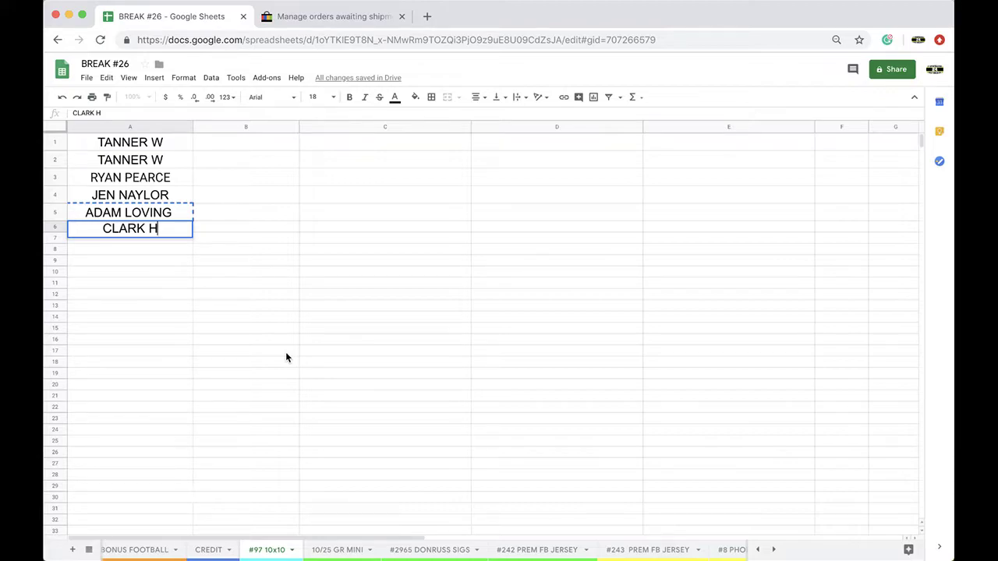
pyautogui.click(115, 166)
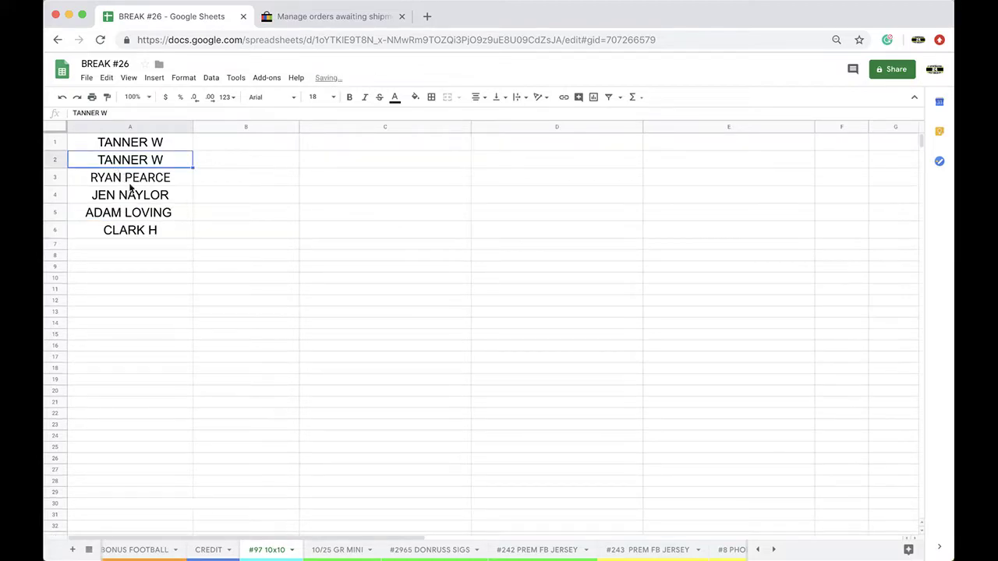
pyautogui.hscroll(1, 275, 551)
pyautogui.hscroll(2, 275, 552)
pyautogui.hscroll(5, 389, 552)
pyautogui.click(434, 552)
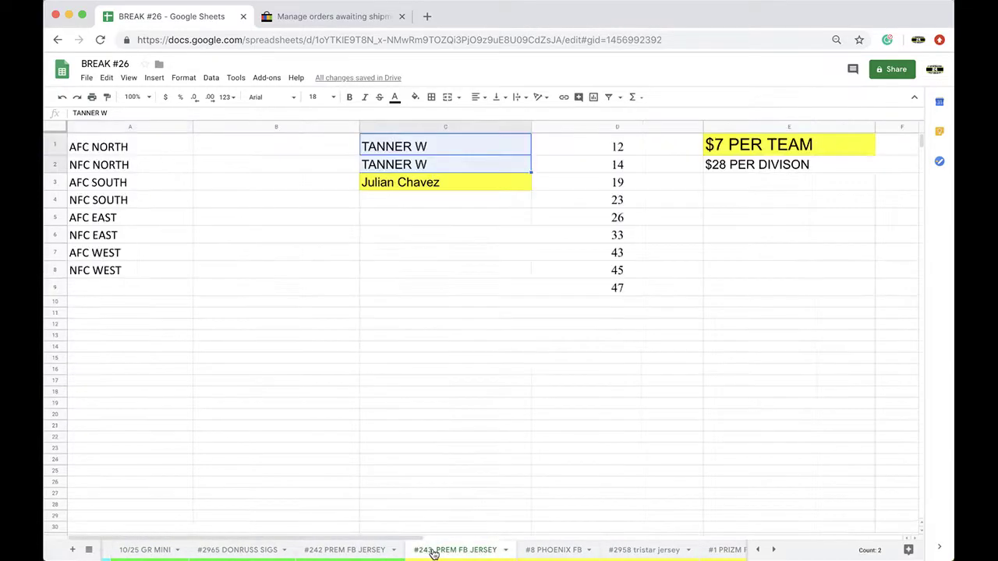
# - Append ($2) to the buyer entry in C3 of #243 PREM FB JERSEY
pyautogui.click(421, 187)
pyautogui.doubleClick(468, 184)
pyautogui.write('M($@')
pyautogui.press('BackSpace')
pyautogui.write('3')
pyautogui.press('BackSpace')
pyautogui.write('2')
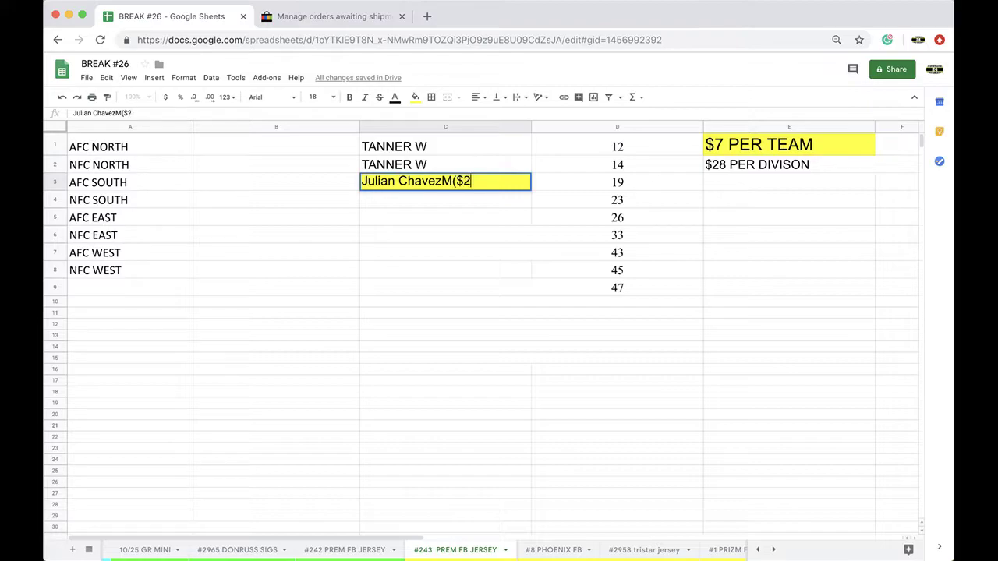
pyautogui.write(')')
pyautogui.press('Left')
pyautogui.press('Left')
pyautogui.press('Left')
pyautogui.press('Left')
pyautogui.press('BackSpace')
# - Reset the yellow fill on C28:C29 of #242 PREM FB JERSEY
pyautogui.click(312, 554)
pyautogui.moveTo(393, 423); pyautogui.dragTo(389, 441)
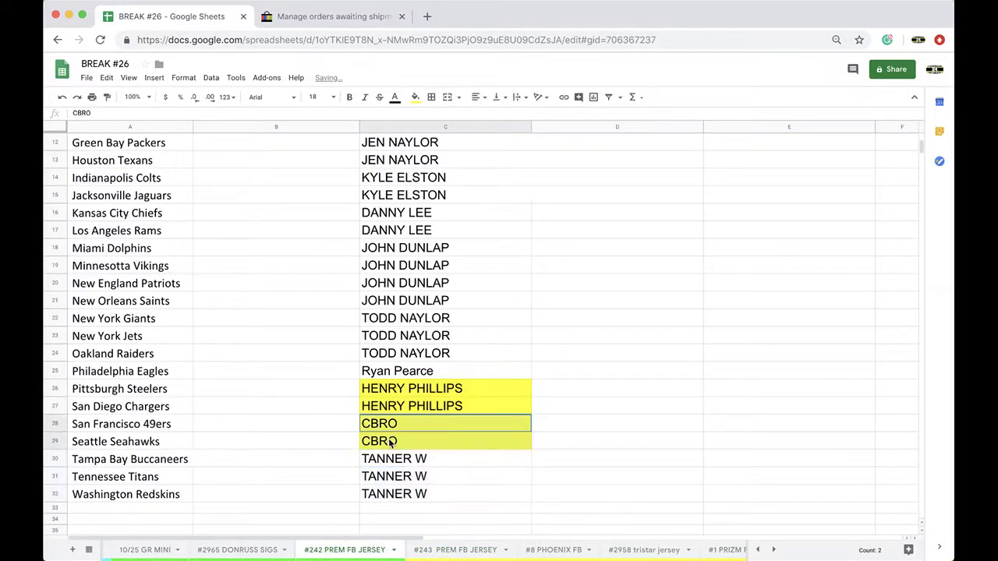
pyautogui.click(429, 97)
pyautogui.click(430, 97)
pyautogui.click(415, 97)
pyautogui.click(419, 114)
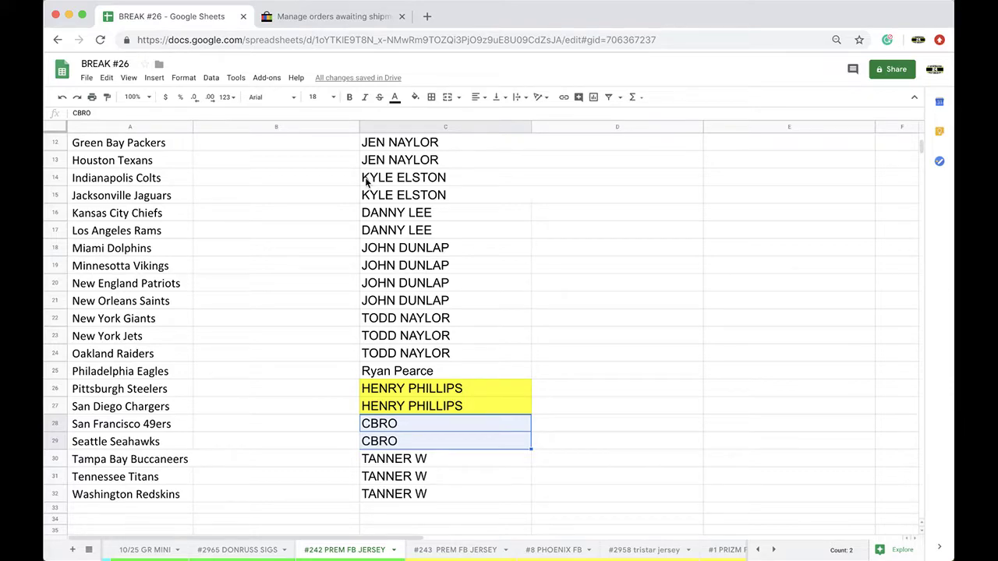
pyautogui.scroll(3, 218, 549)
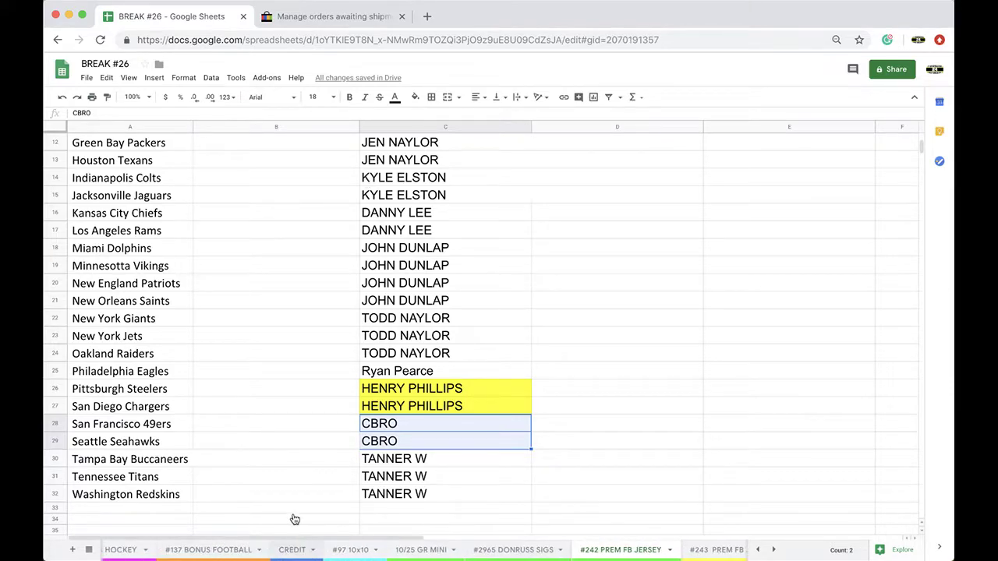
# - Change the CREDIT sheet's D20 value from 21.5 to 11.5
pyautogui.click(295, 547)
pyautogui.click(350, 549)
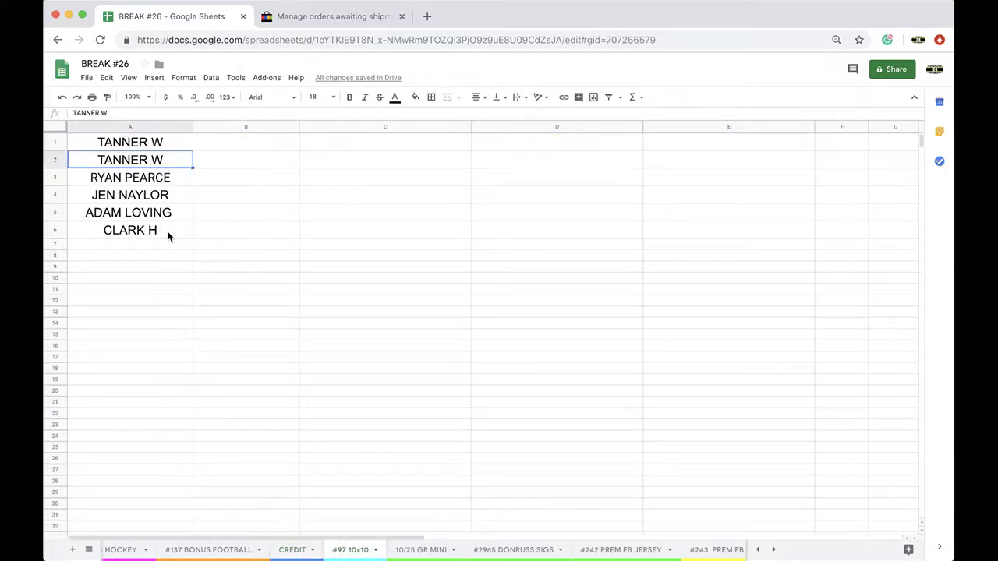
pyautogui.click(293, 550)
pyautogui.doubleClick(536, 414)
pyautogui.press('BackSpace')
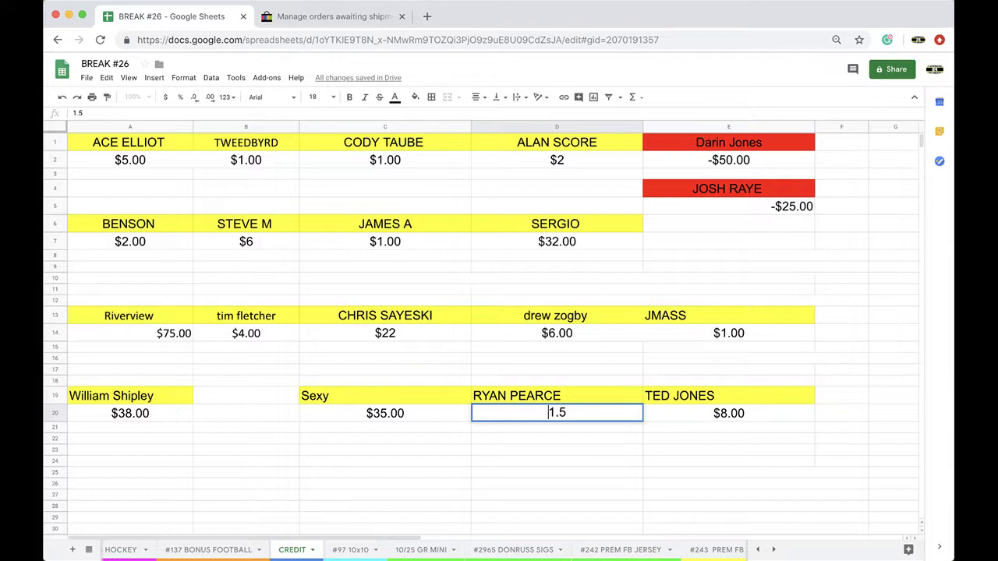
pyautogui.write('1')
# - Review buyer entries C9:C10 on #1 PRIZM FB and browse the other sheets
pyautogui.hscroll(4, 413, 549)
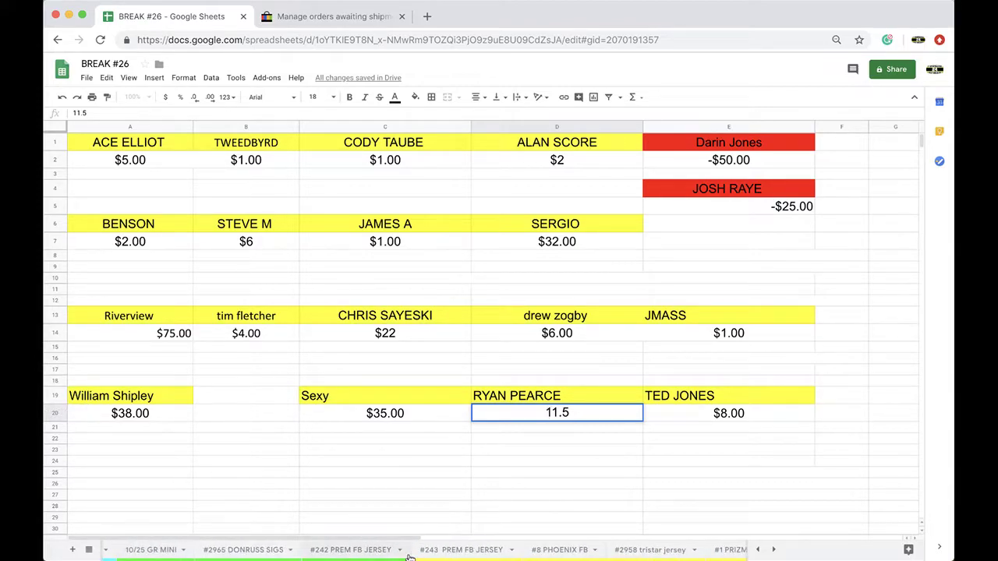
pyautogui.hscroll(2, 658, 552)
pyautogui.click(658, 550)
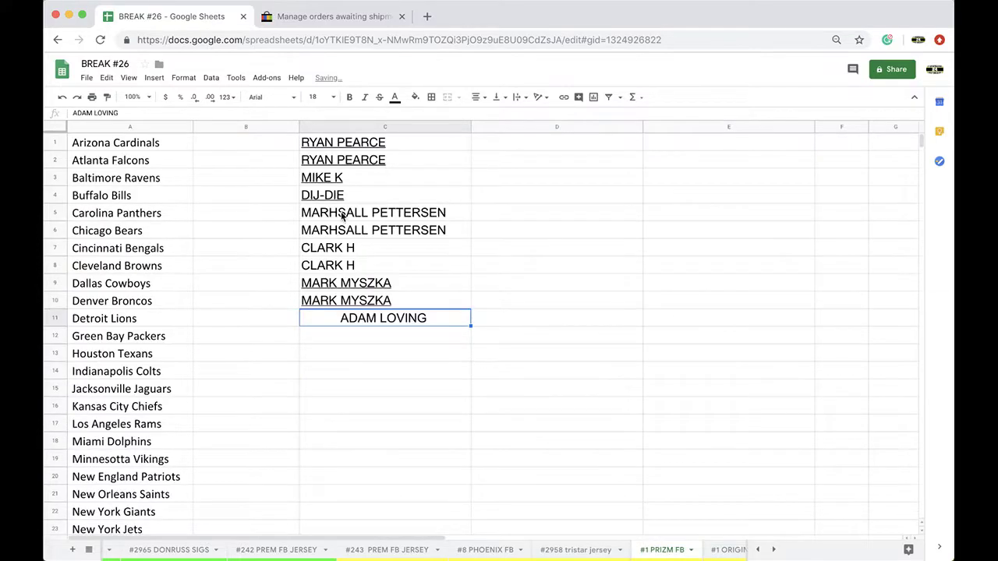
pyautogui.moveTo(315, 282); pyautogui.dragTo(313, 306)
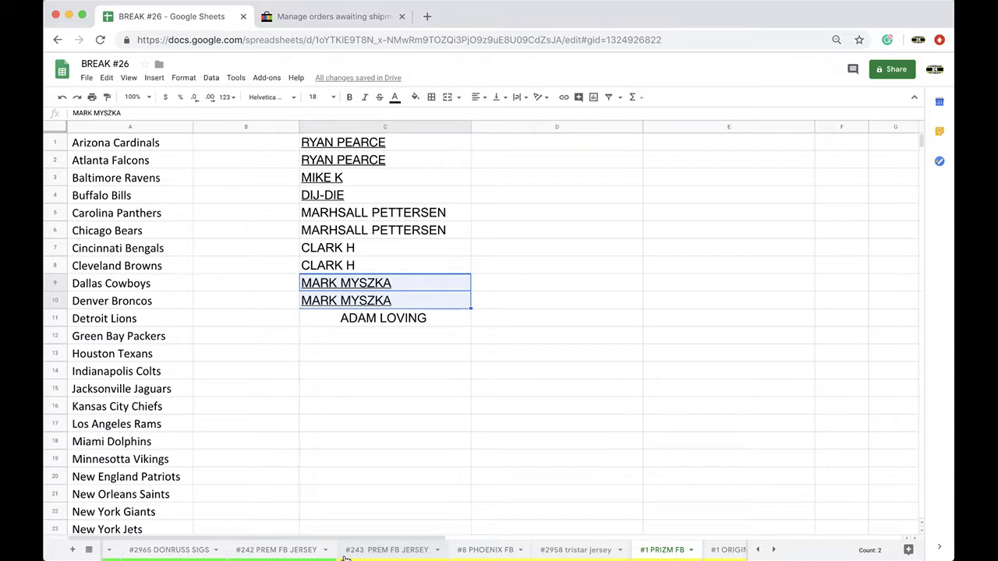
pyautogui.hscroll(-5, 345, 550)
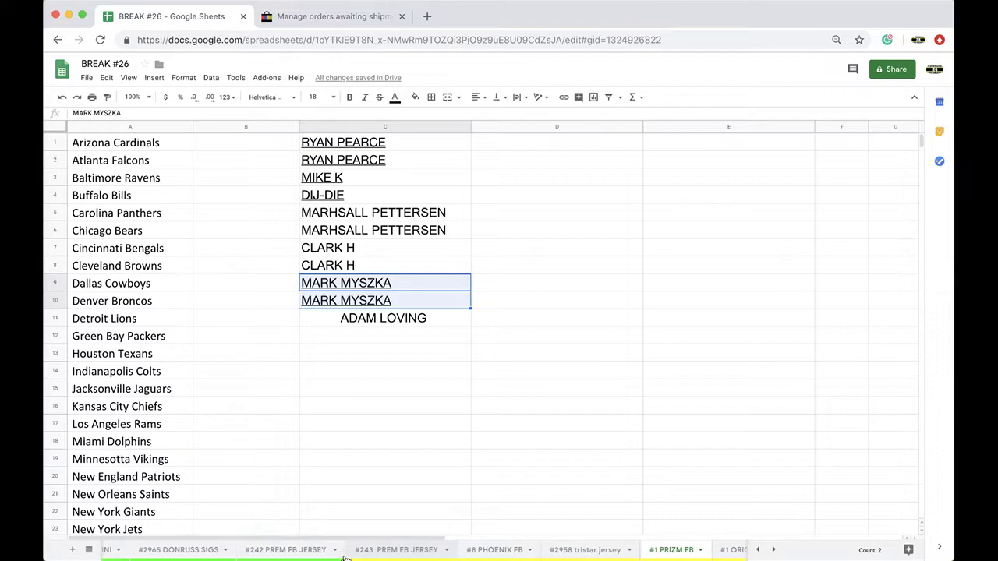
pyautogui.click(267, 550)
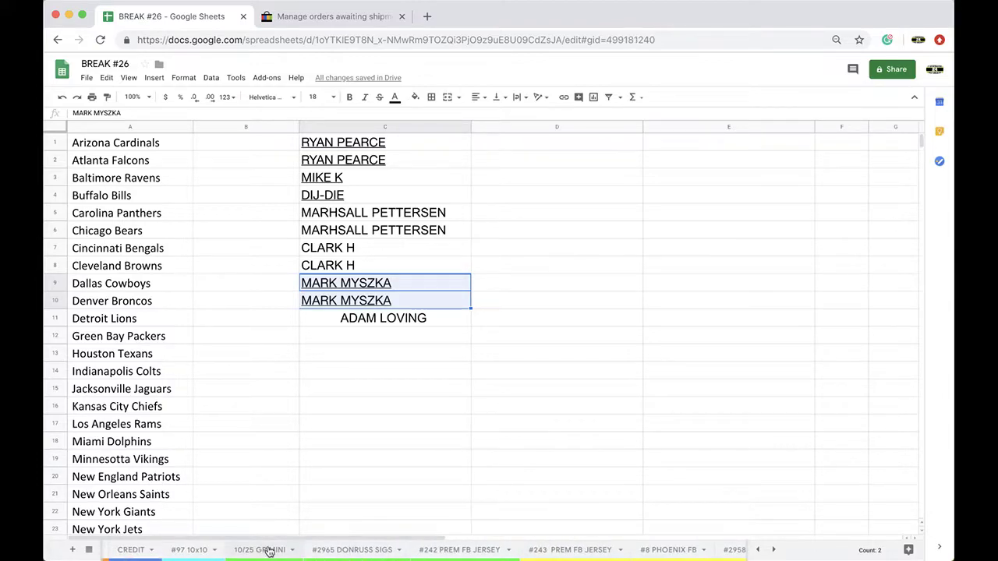
pyautogui.click(341, 551)
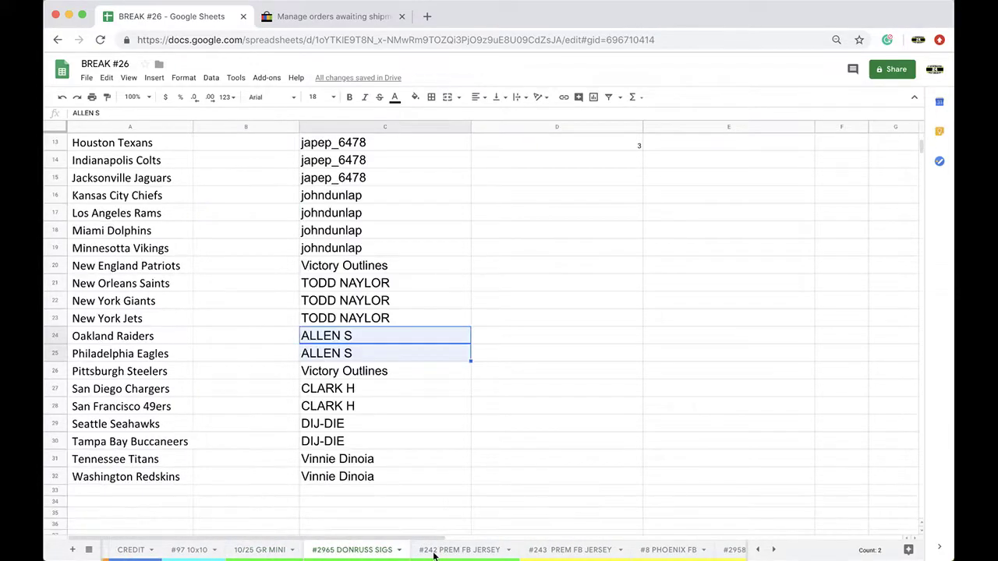
pyautogui.click(433, 552)
pyautogui.click(199, 552)
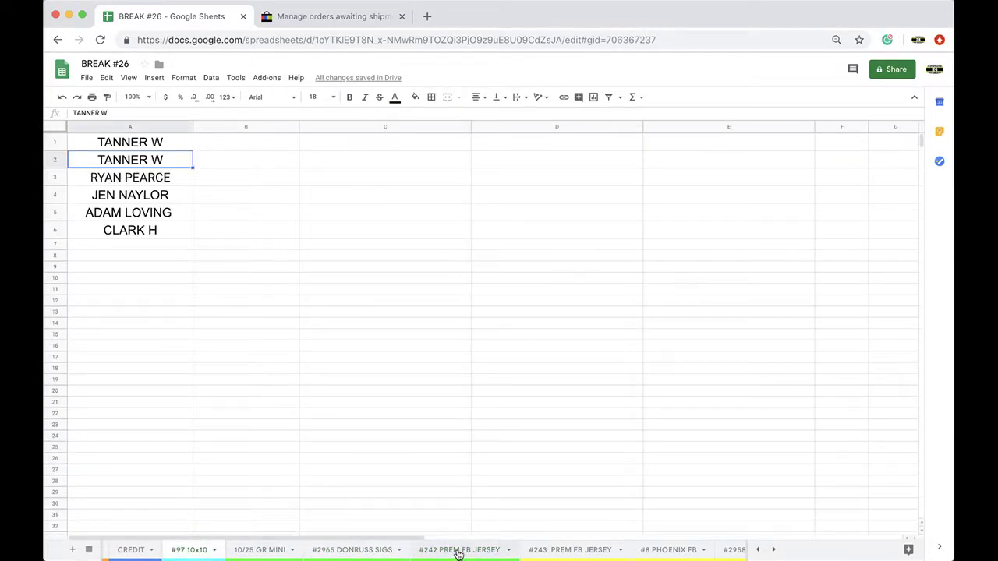
pyautogui.click(459, 552)
# - Remove the ($2) suffix from the buyer entry in C3 of #243 PREM FB JERSEY
pyautogui.click(189, 550)
pyautogui.click(573, 549)
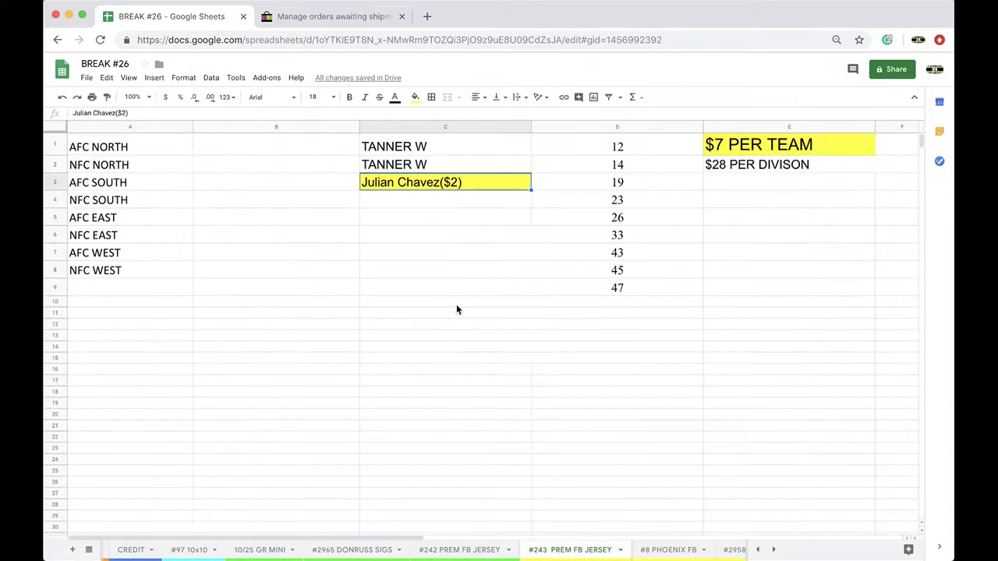
pyautogui.doubleClick(463, 183)
pyautogui.press('BackSpace')
pyautogui.press('BackSpace')
pyautogui.press('BackSpace')
pyautogui.press('BackSpace')
pyautogui.press('Return')
# - Reset C3's fill color to clear its yellow highlight
pyautogui.click(432, 183)
pyautogui.click(417, 95)
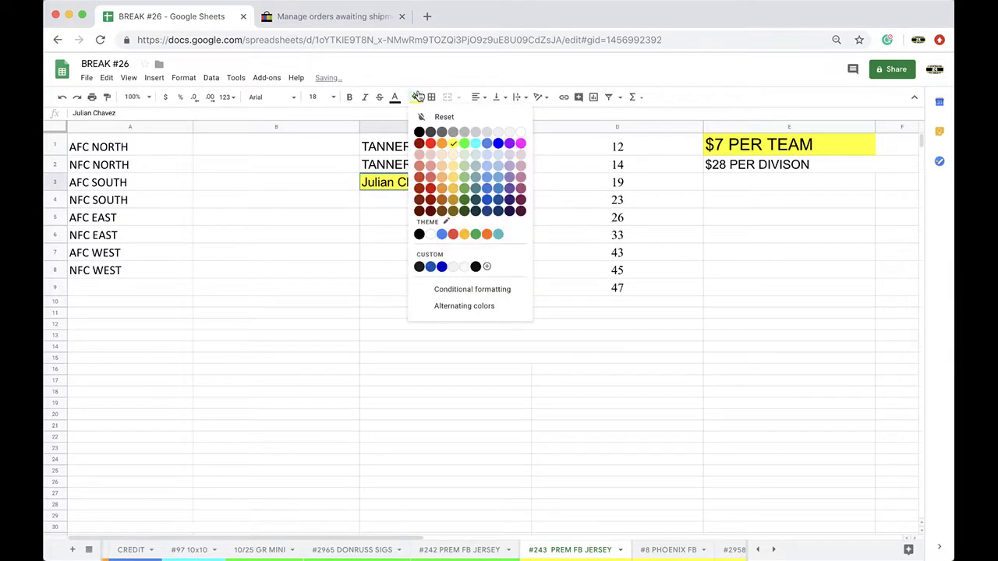
pyautogui.click(441, 117)
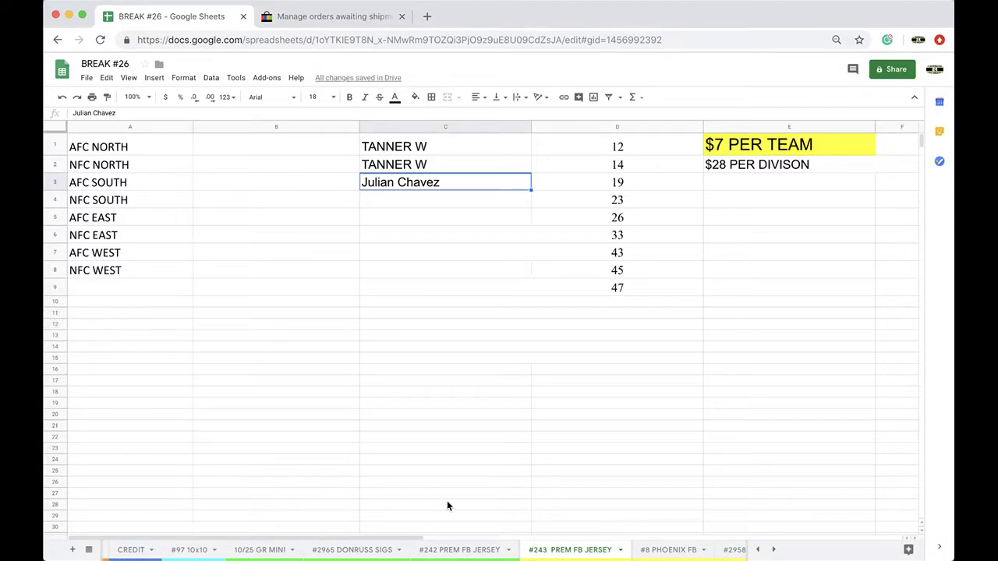
# - Drag the #2961 OPTIC FB 2018 10/19 tab to sit right after #1 ORIGINS FB 10/25
pyautogui.hscroll(5, 479, 545)
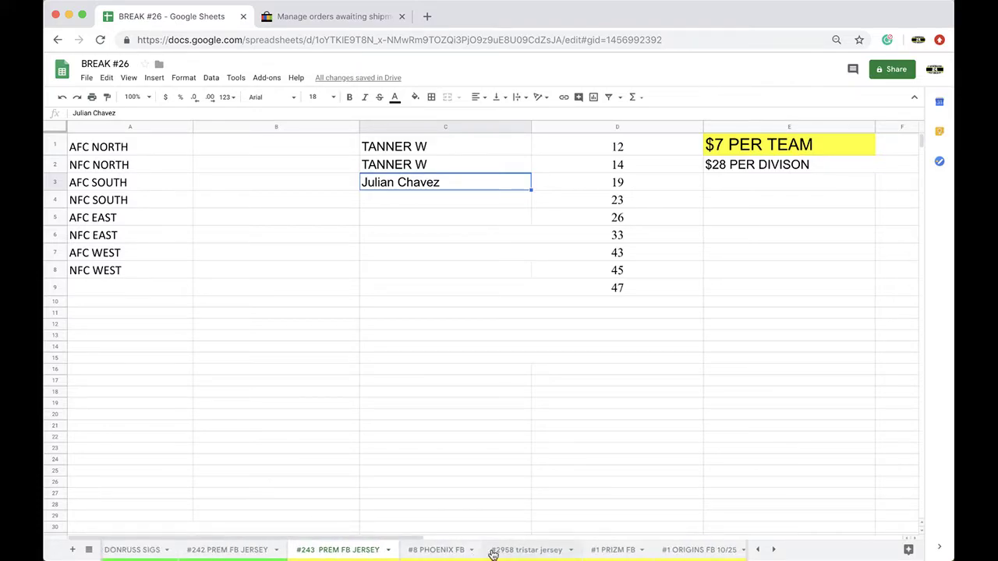
pyautogui.hscroll(2, 499, 549)
pyautogui.click(531, 553)
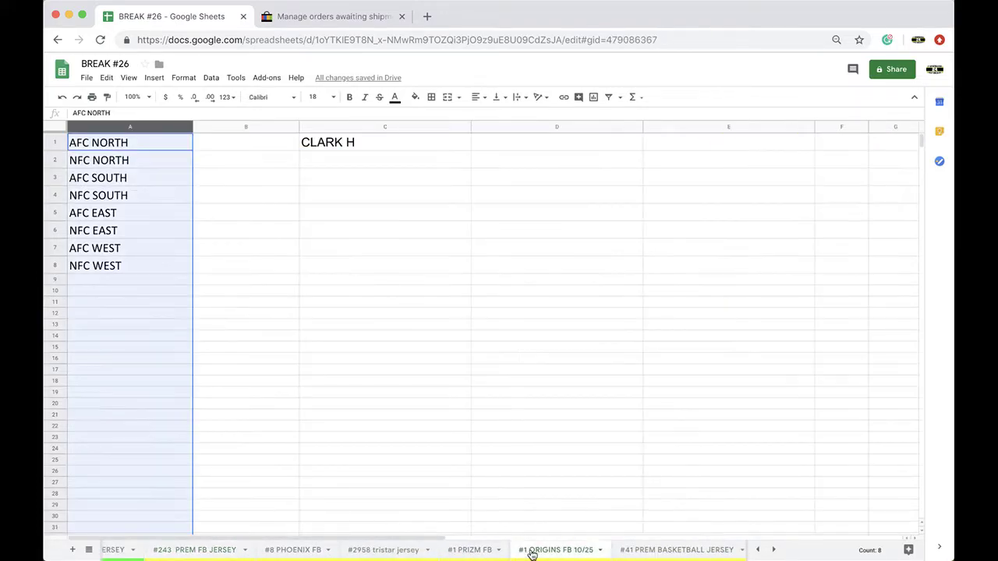
pyautogui.hscroll(2, 531, 553)
pyautogui.click(608, 550)
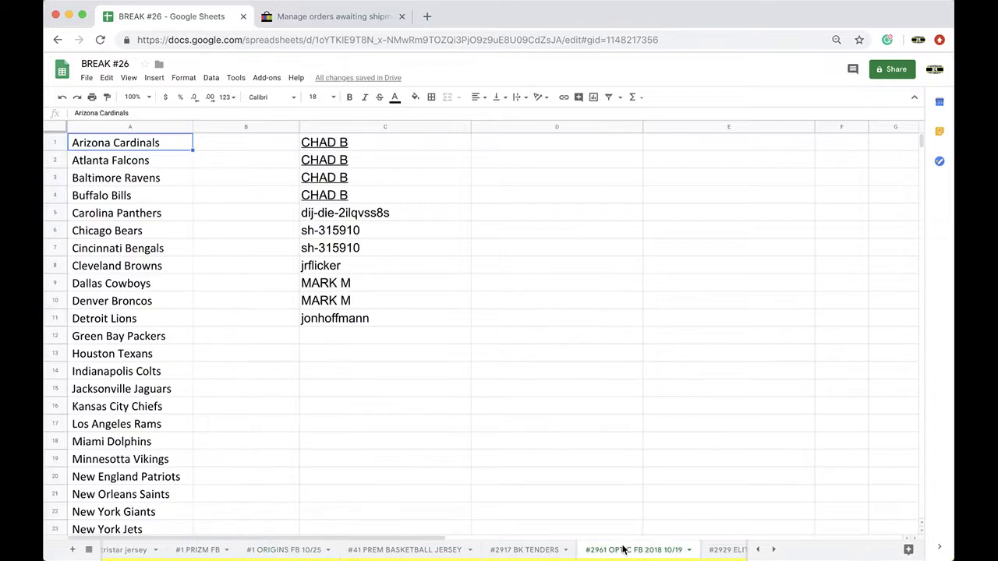
pyautogui.moveTo(624, 550); pyautogui.dragTo(407, 555)
pyautogui.hscroll(-3, 407, 553)
pyautogui.click(338, 552)
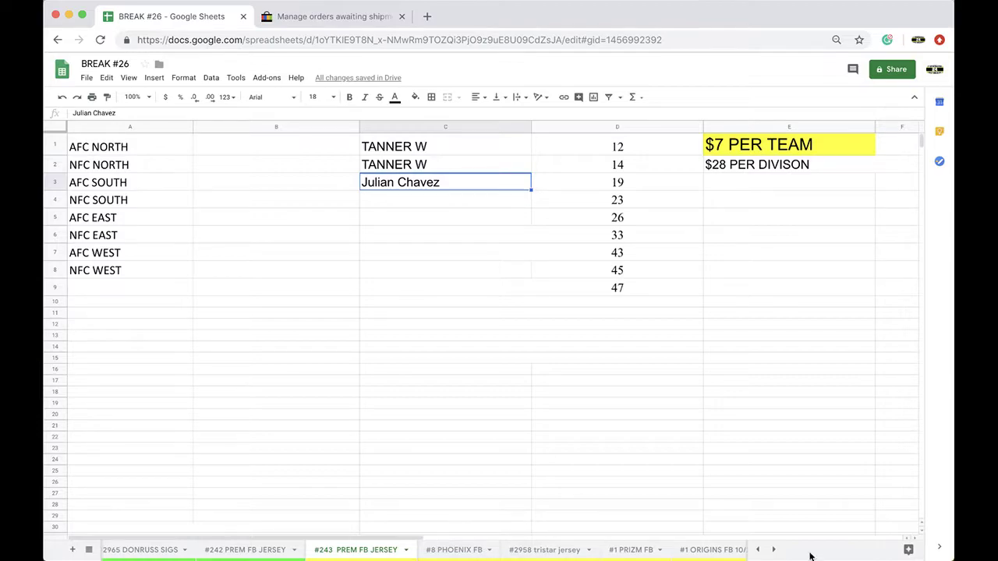
# - Look over the column C buyer entries on #1 ORIGINS FB 10/25
pyautogui.hscroll(3, 468, 550)
pyautogui.hscroll(2, 489, 551)
pyautogui.click(430, 551)
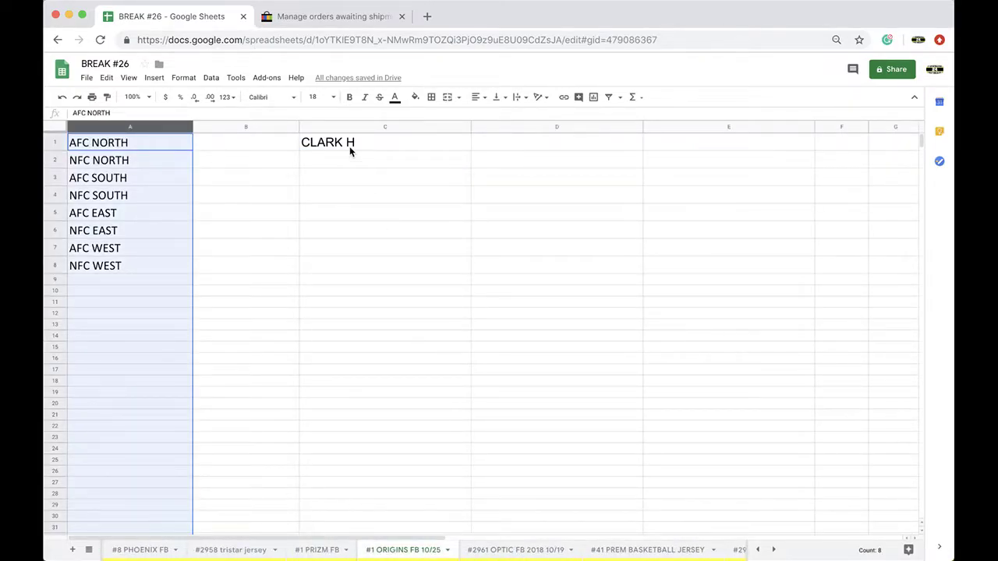
pyautogui.click(347, 146)
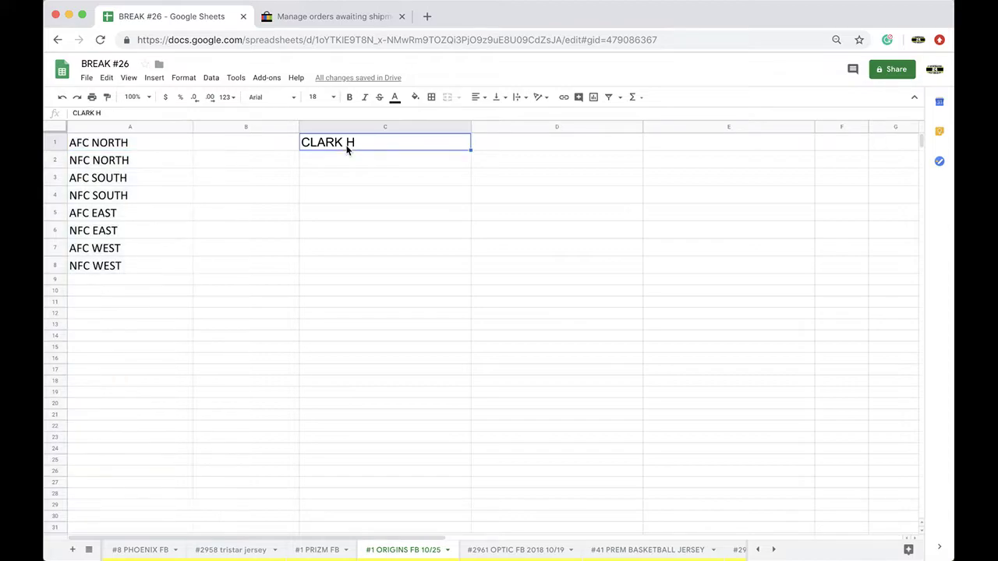
pyautogui.moveTo(346, 162); pyautogui.dragTo(336, 272)
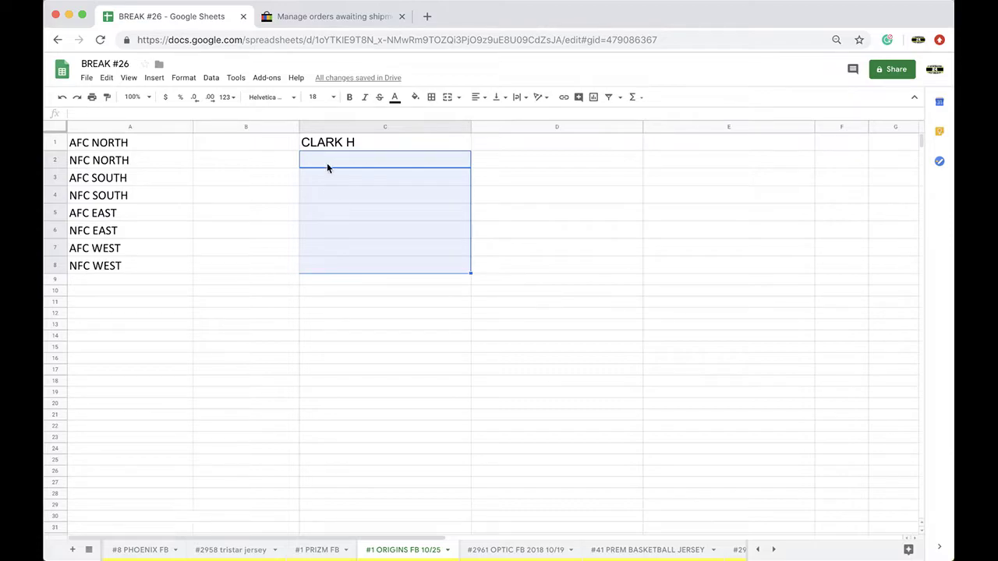
pyautogui.click(329, 164)
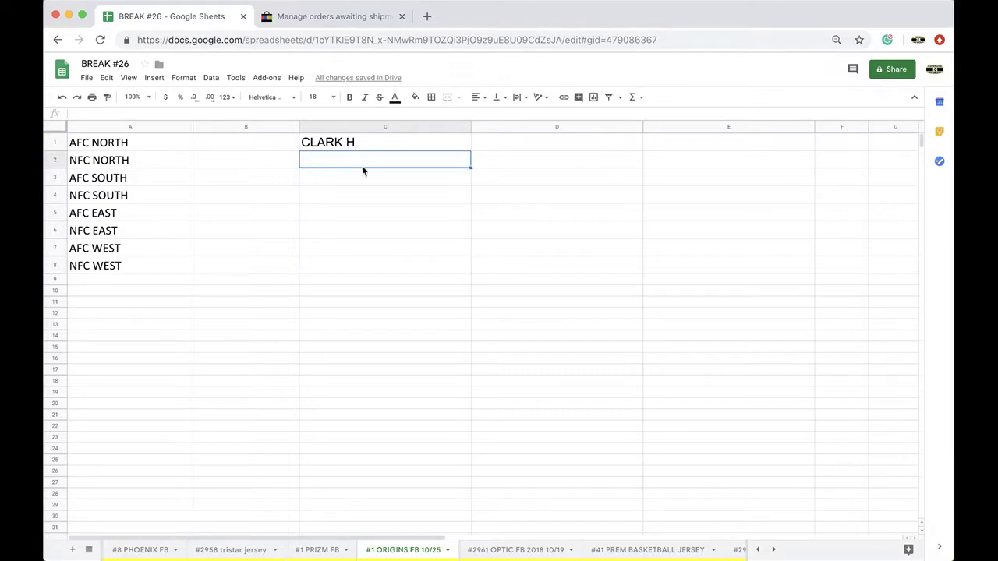
pyautogui.hscroll(-5, 371, 544)
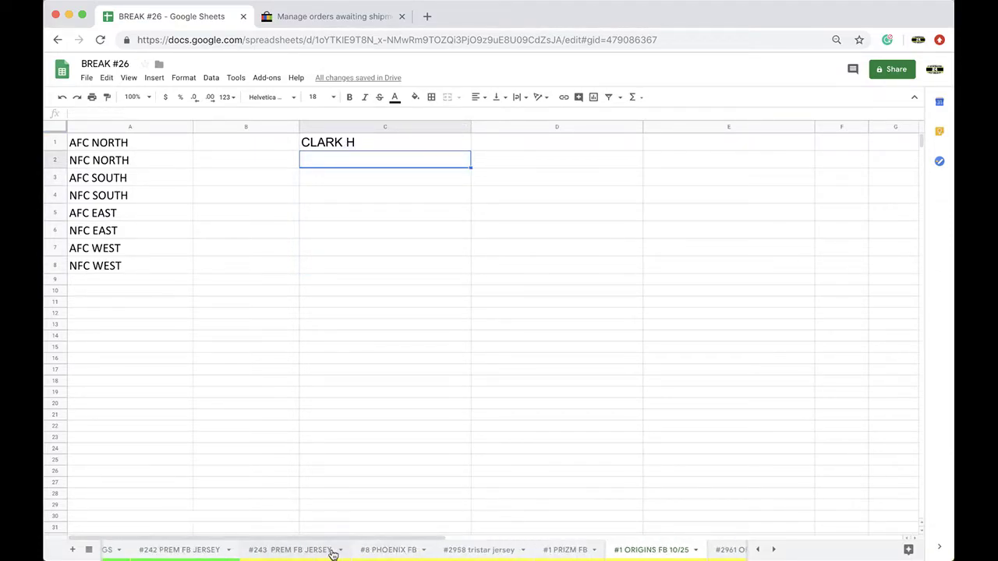
pyautogui.click(316, 550)
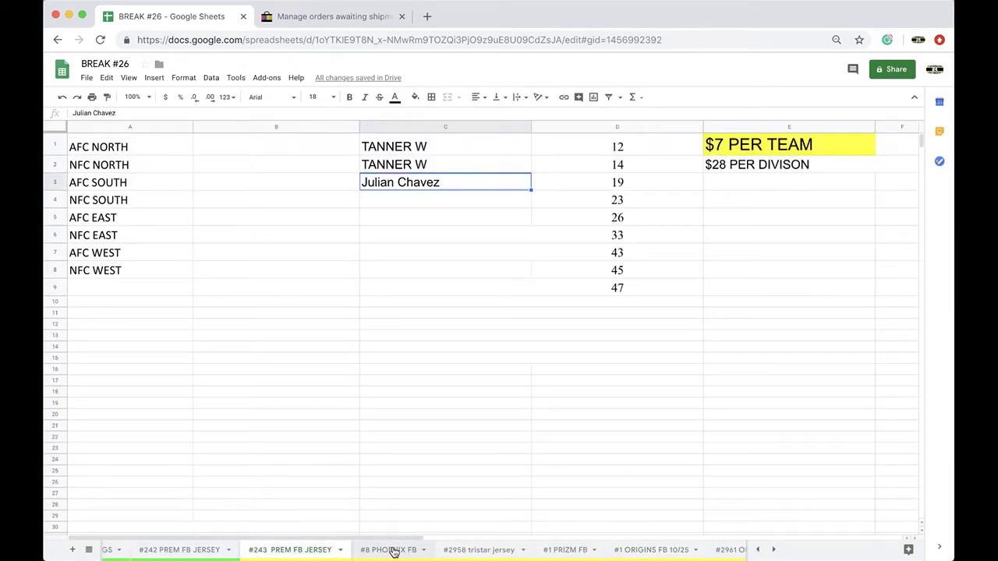
pyautogui.hscroll(3, 484, 550)
pyautogui.hscroll(1, 521, 557)
# - Enter the buyer's name in C12 of #2961 OPTIC FB 2018 10/19, correcting the misspelling
pyautogui.click(563, 551)
pyautogui.click(381, 336)
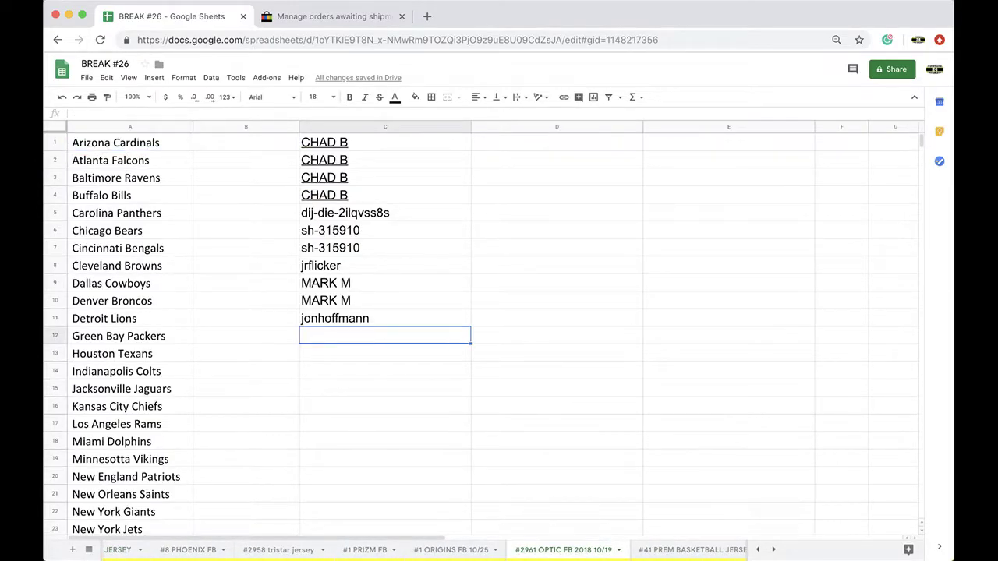
pyautogui.press('Return')
pyautogui.click(344, 337)
pyautogui.press('BackSpace')
pyautogui.press('BackSpace')
pyautogui.press('BackSpace')
pyautogui.write('HN')
pyautogui.press('Return')
# - Copy the name into C13:C14 and fill C12:C14 yellow
pyautogui.click(345, 337)
pyautogui.hotkey('ctrl', 'c')
pyautogui.press('Down')
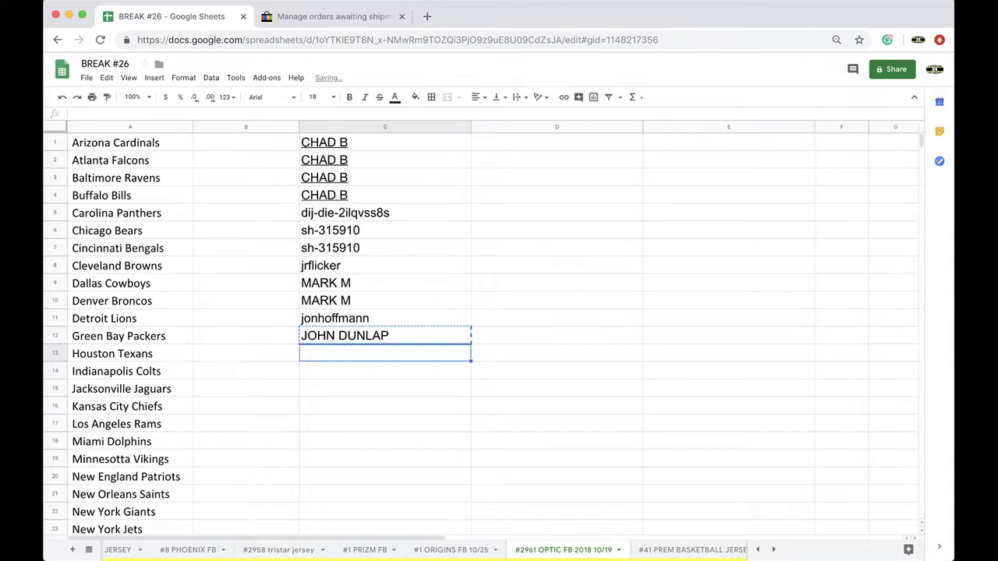
pyautogui.hotkey('ctrl', 'v')
pyautogui.press('Down')
pyautogui.hotkey('ctrl', 'v')
pyautogui.moveTo(329, 337); pyautogui.dragTo(323, 369)
pyautogui.click(415, 97)
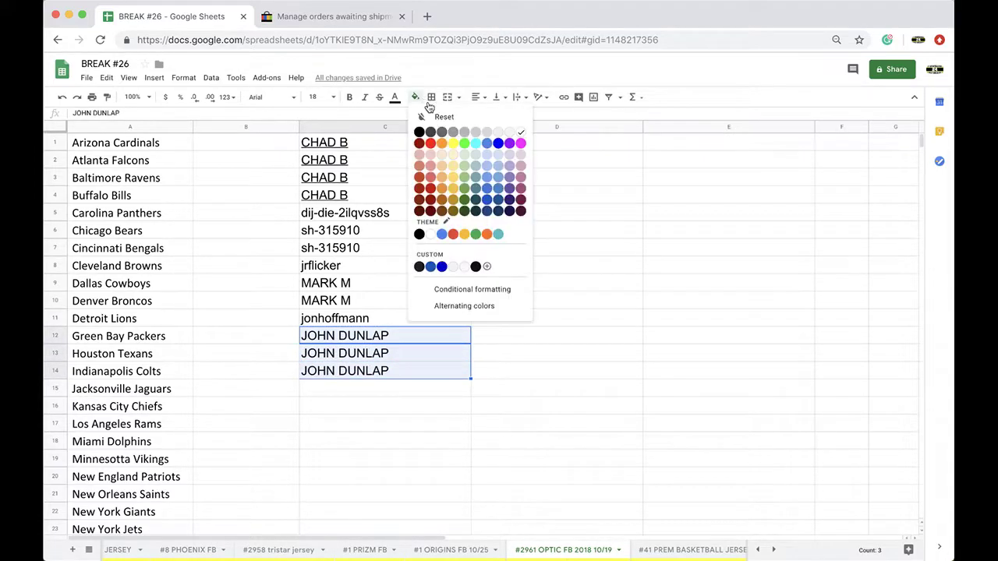
pyautogui.click(454, 143)
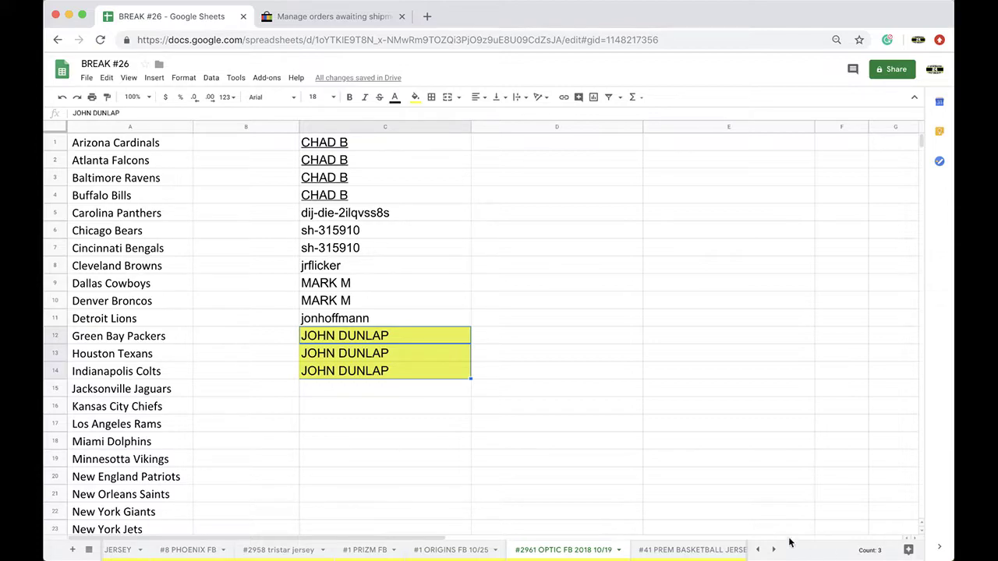
# - Move the sheet tab after #8 PHOENIX FB and reset C12:C14's fill
pyautogui.moveTo(578, 554); pyautogui.dragTo(325, 554)
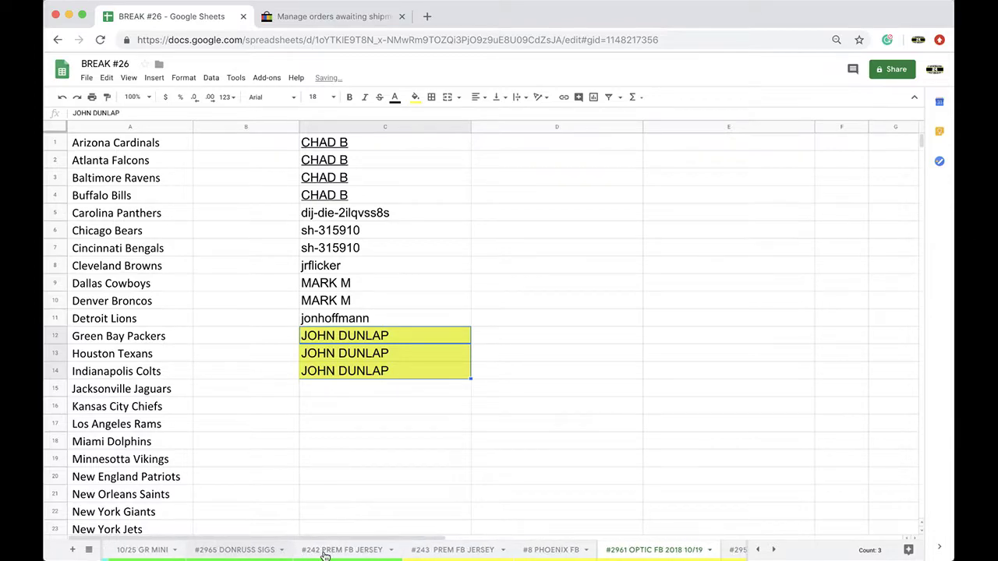
pyautogui.click(415, 97)
pyautogui.click(425, 115)
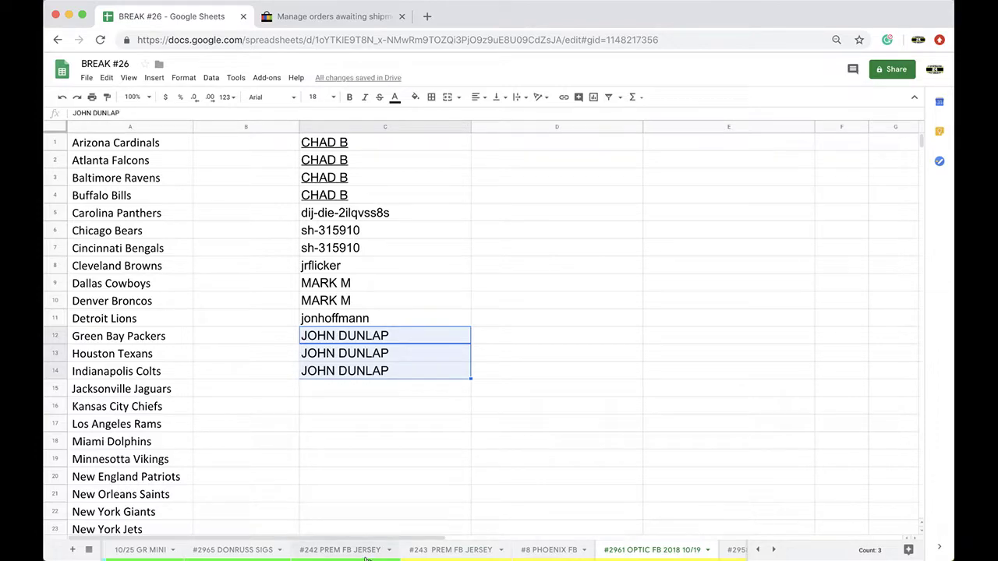
# - Add a seventh buyer's name in A7 of the #97 10x10 list
pyautogui.hscroll(-4, 319, 555)
pyautogui.click(319, 553)
pyautogui.click(371, 550)
pyautogui.click(165, 248)
pyautogui.write('SEAN M')
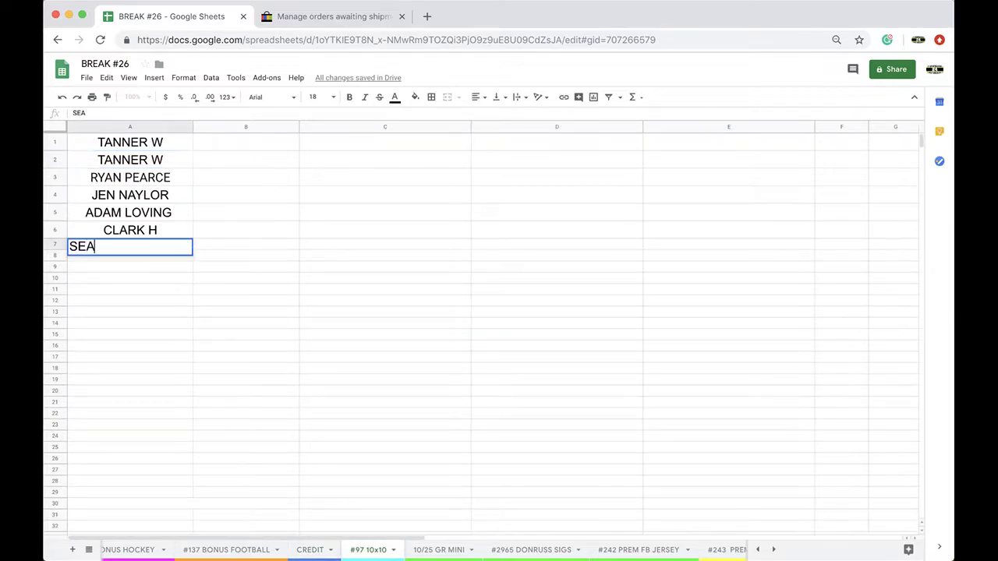
pyautogui.click(200, 328)
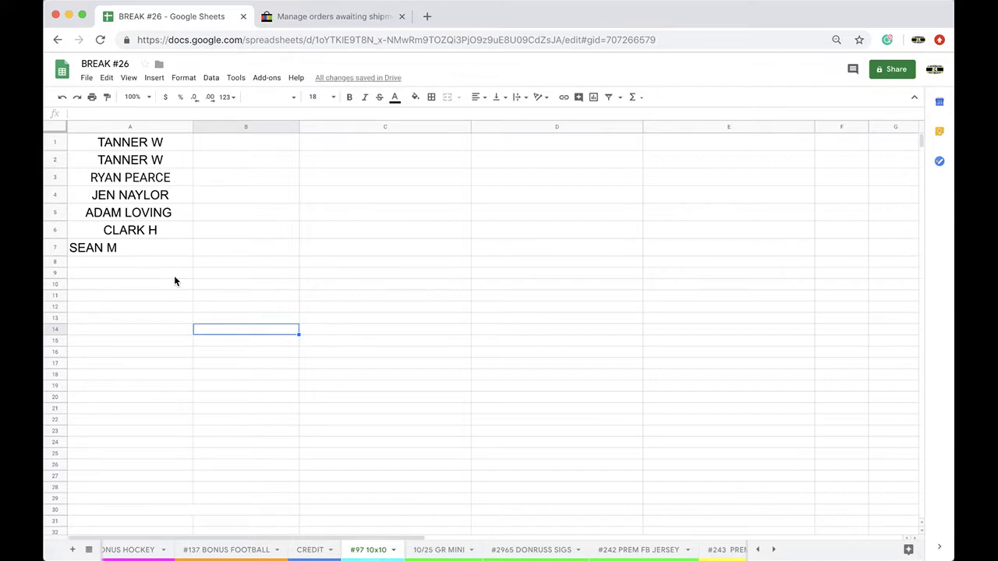
# - Fill cell A7 with yellow
pyautogui.click(138, 248)
pyautogui.click(412, 97)
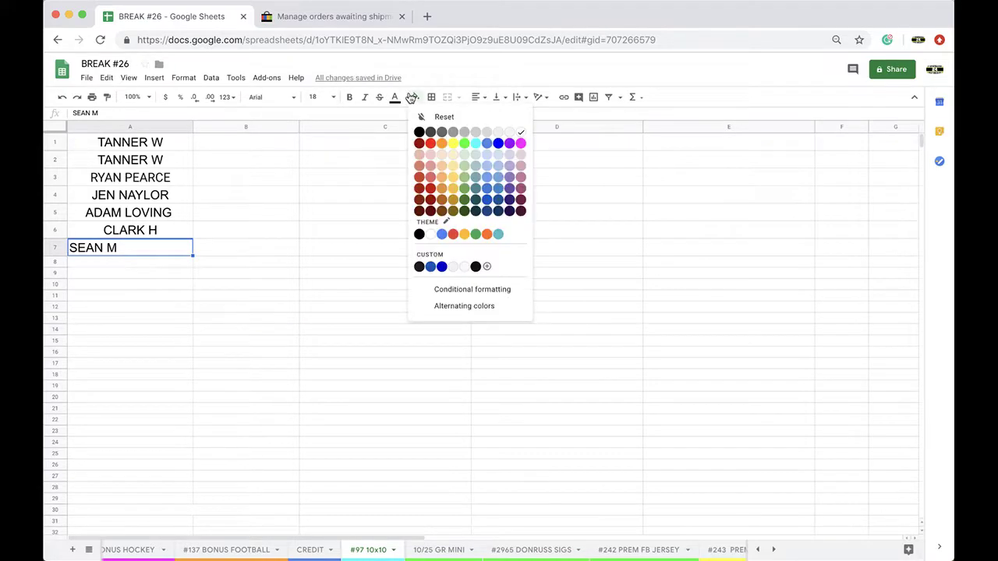
pyautogui.click(453, 143)
pyautogui.moveTo(153, 143); pyautogui.dragTo(148, 284)
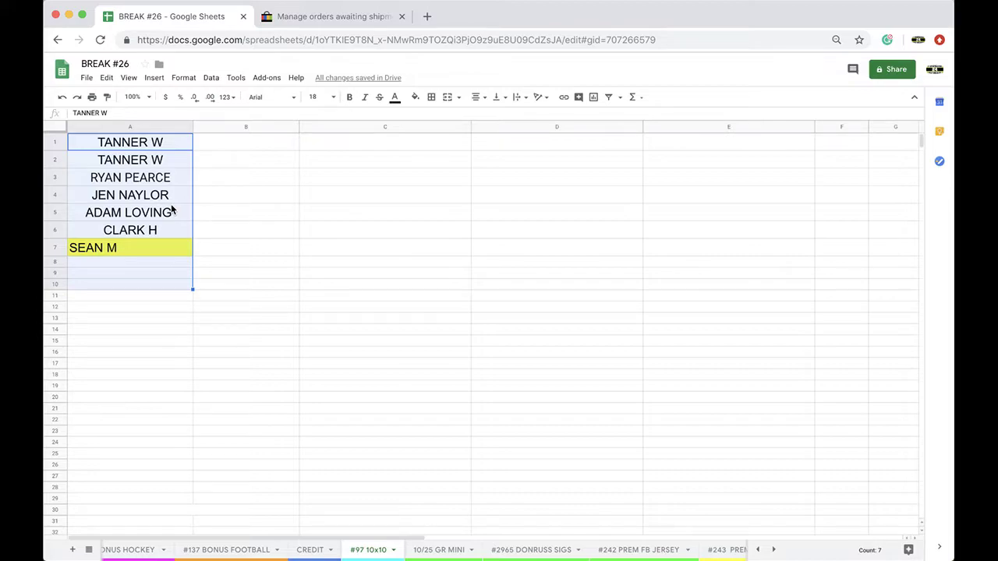
pyautogui.hscroll(5, 468, 550)
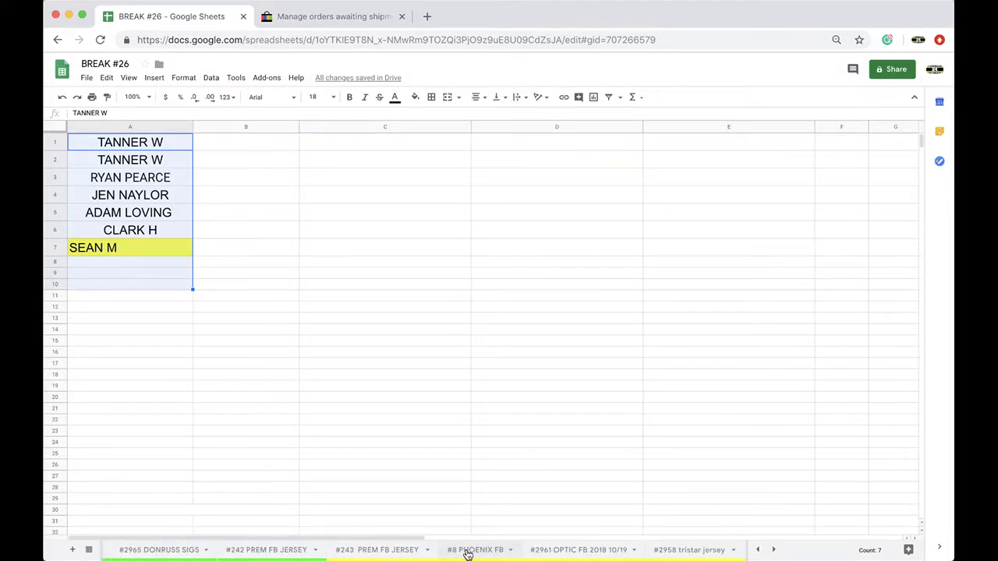
pyautogui.click(471, 550)
# - Browse the #243, #2961 OPTIC FB, #8 PHOENIX FB and #2958 tristar jersey sheets
pyautogui.click(385, 549)
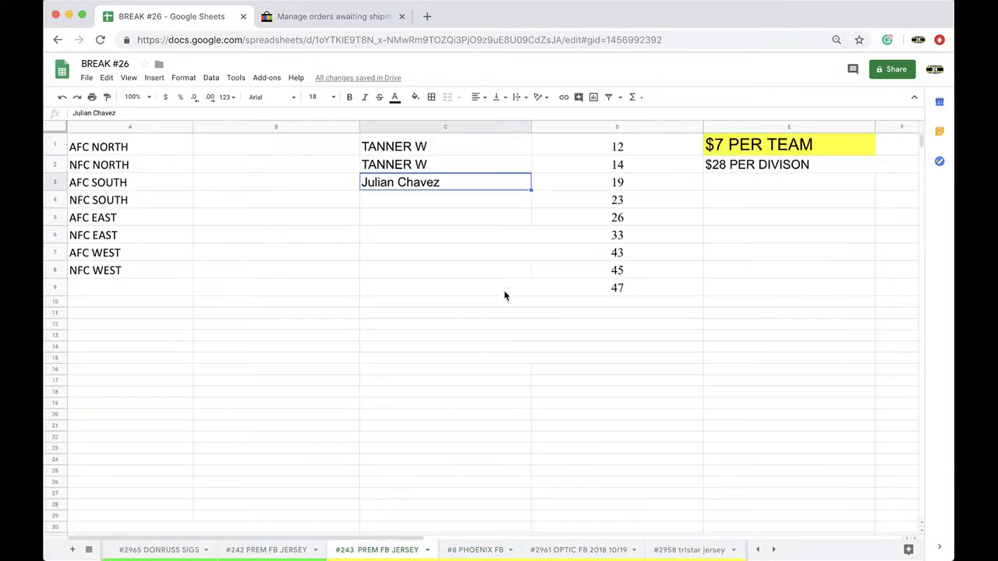
pyautogui.click(578, 550)
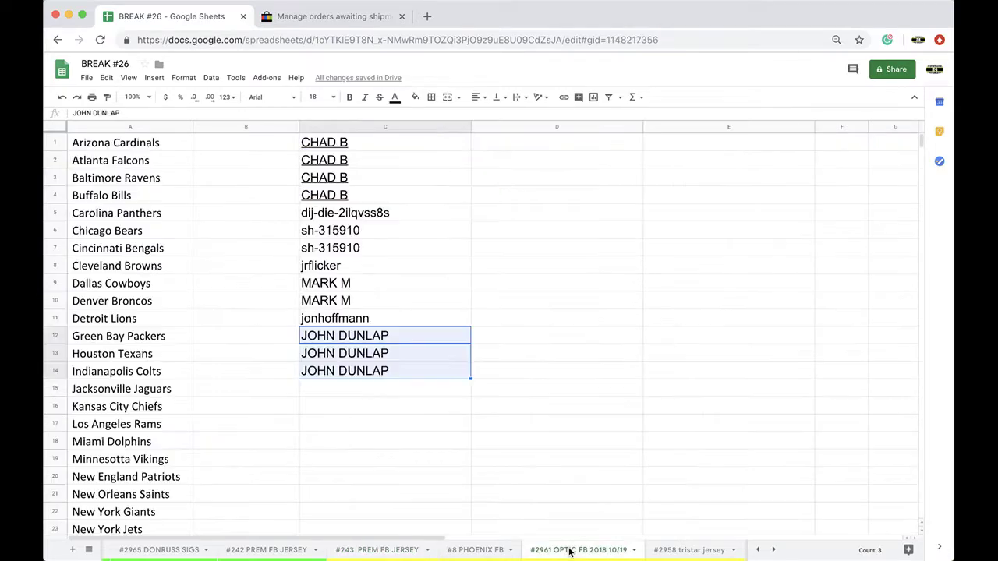
pyautogui.click(481, 551)
pyautogui.hscroll(3, 483, 550)
pyautogui.click(520, 550)
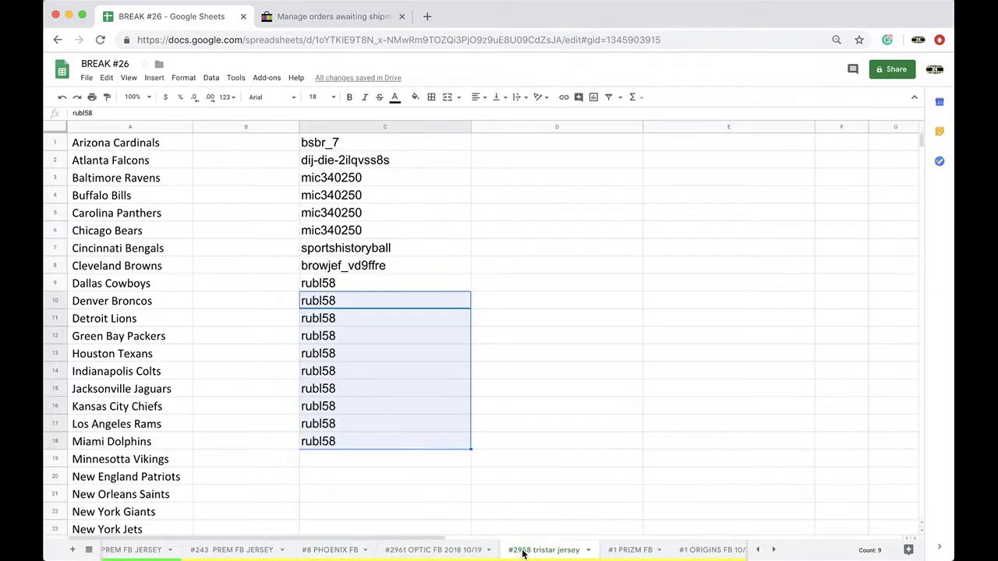
pyautogui.click(473, 550)
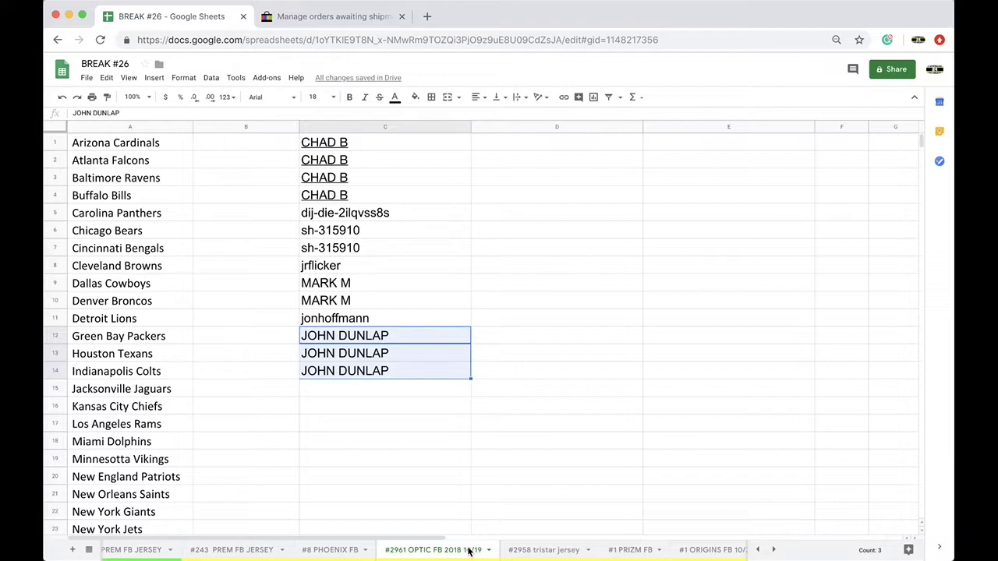
pyautogui.hscroll(-3, 468, 551)
# - Reset the yellow fill on the two buyer cells C26:C27 of #242 PREM FB JERSEY
pyautogui.click(376, 549)
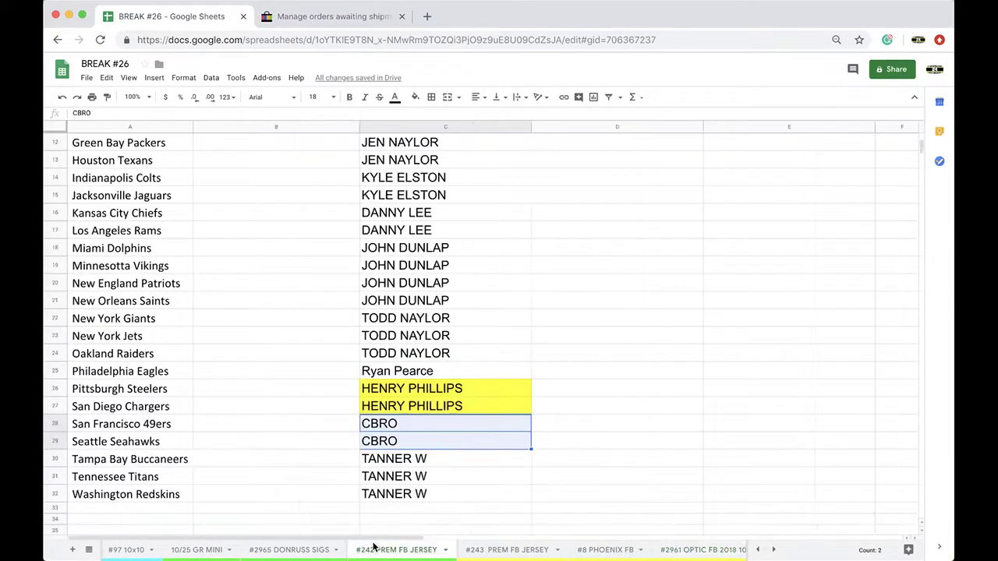
pyautogui.moveTo(396, 390); pyautogui.dragTo(390, 407)
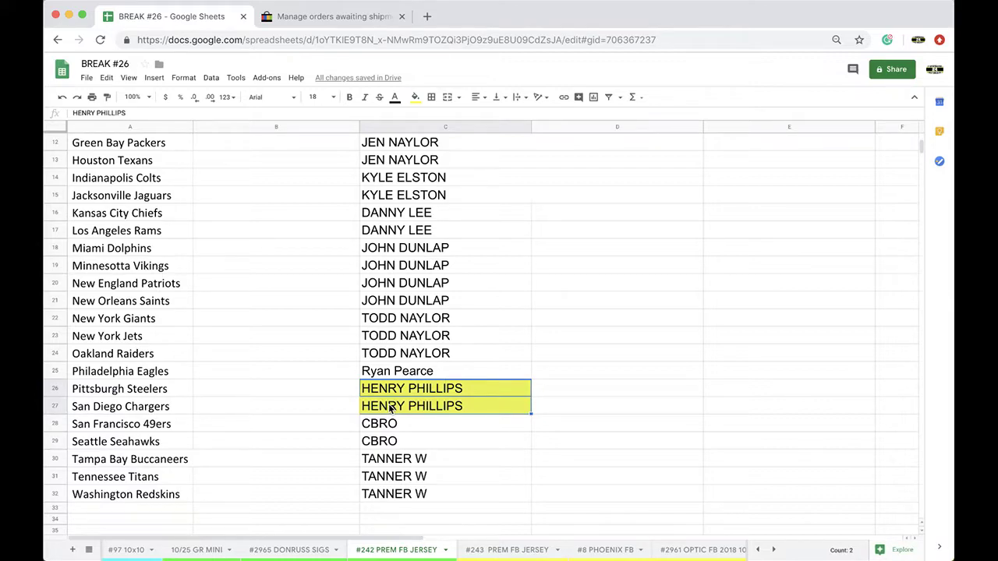
pyautogui.click(416, 96)
pyautogui.click(427, 121)
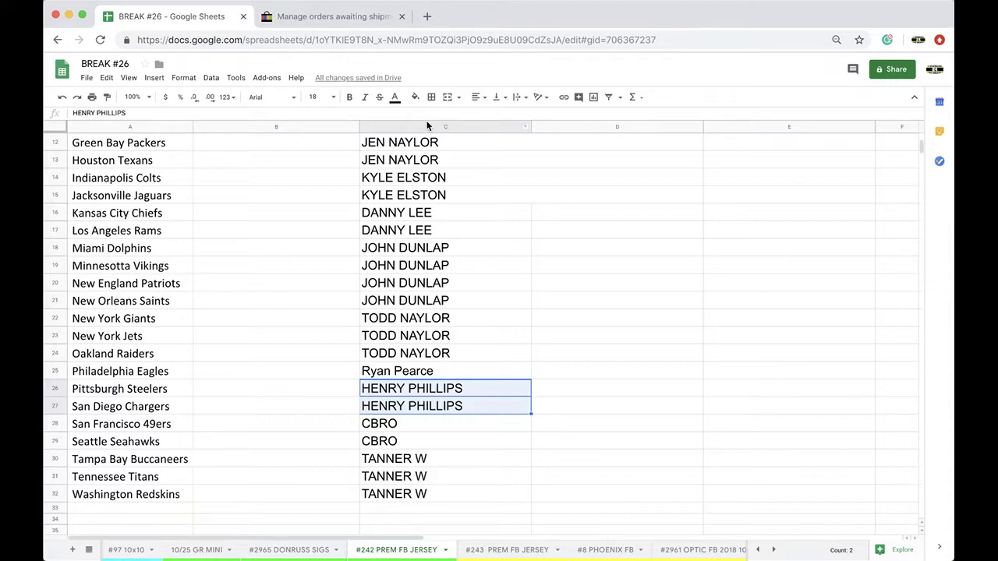
pyautogui.click(128, 550)
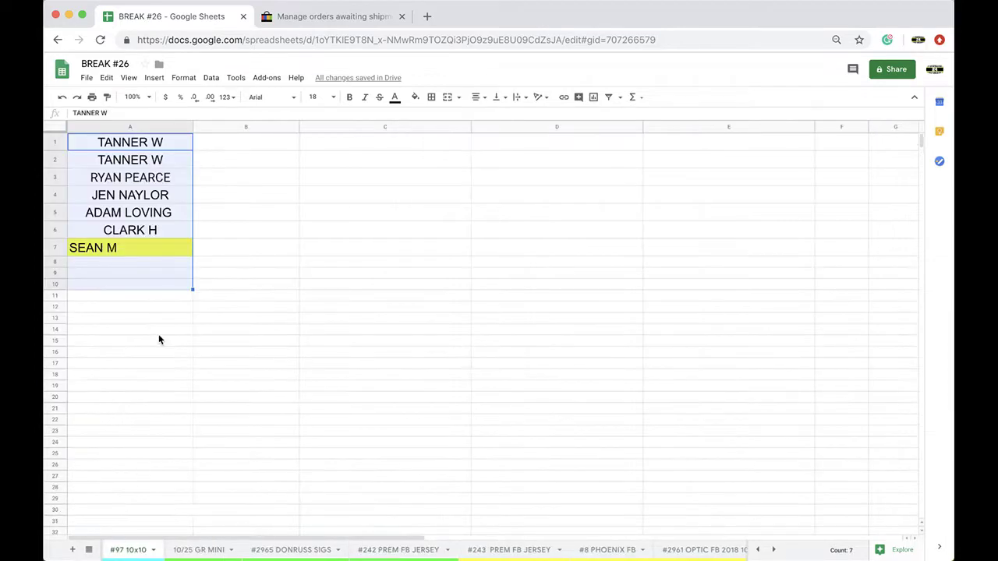
# - Reset A7's fill color so the seventh buyer name has no yellow highlight
pyautogui.click(134, 247)
pyautogui.click(429, 97)
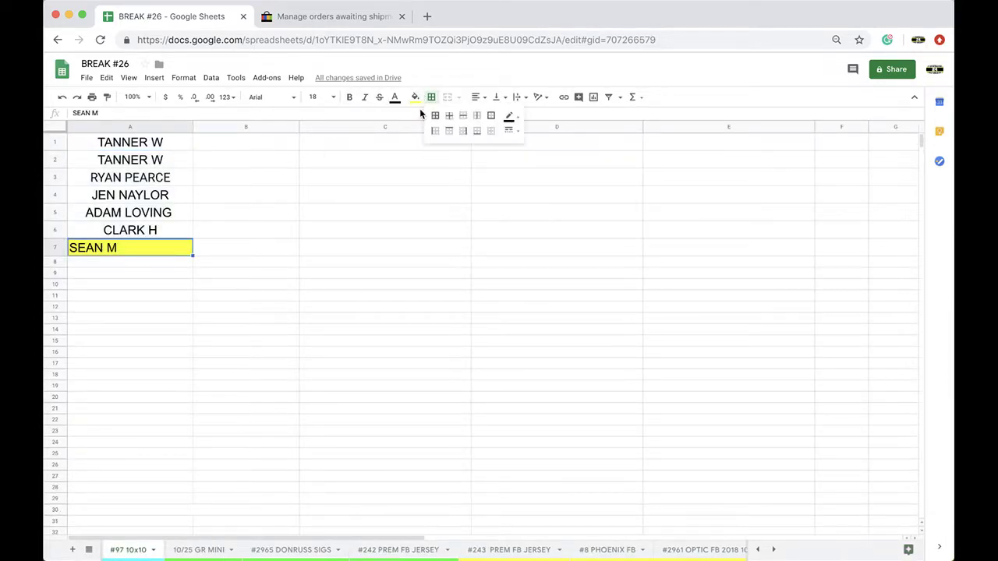
pyautogui.click(415, 99)
pyautogui.click(419, 117)
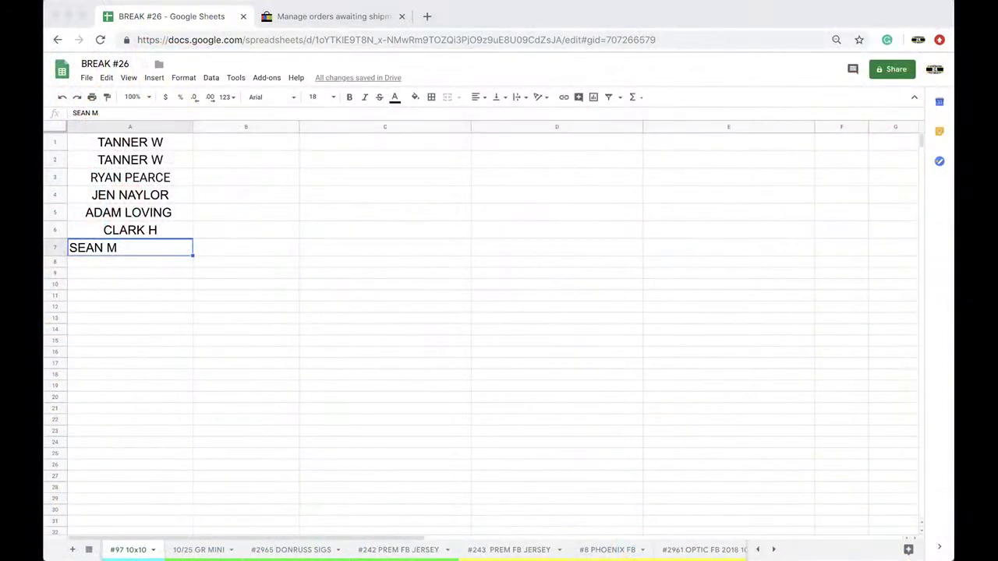
# - Look through the break sheets and select the empty cells A8 to A10 on #97 10x10
pyautogui.click(226, 554)
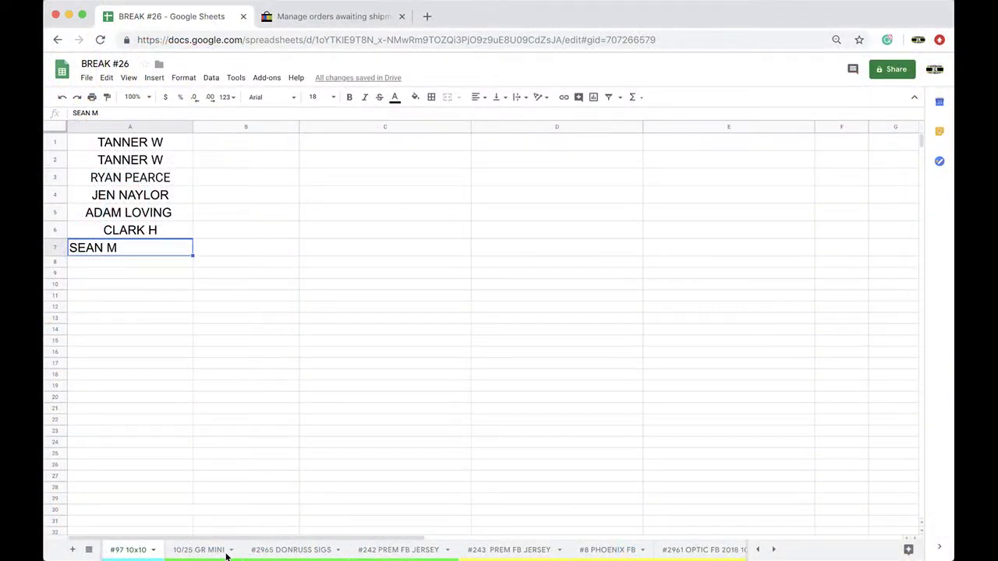
pyautogui.click(279, 551)
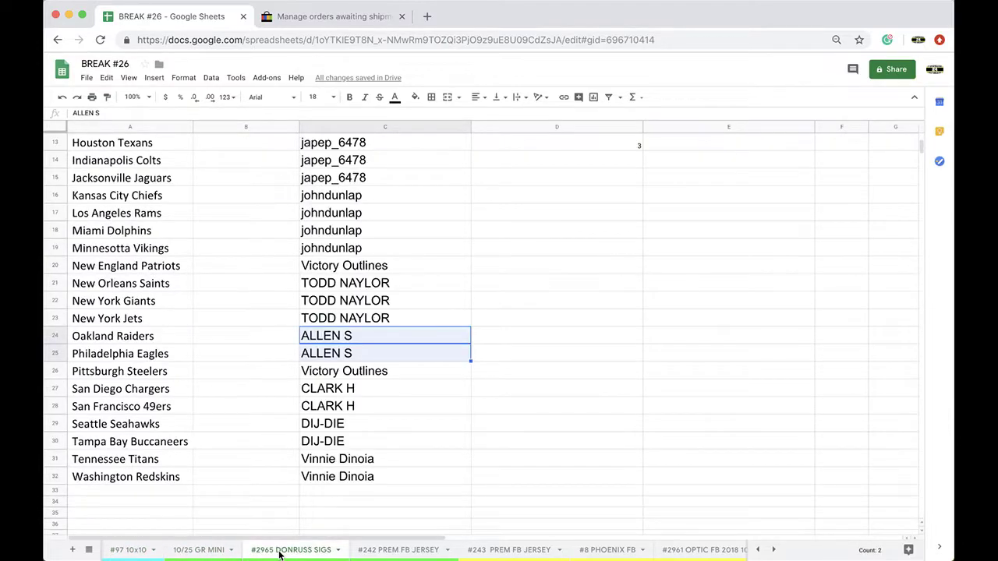
pyautogui.click(374, 554)
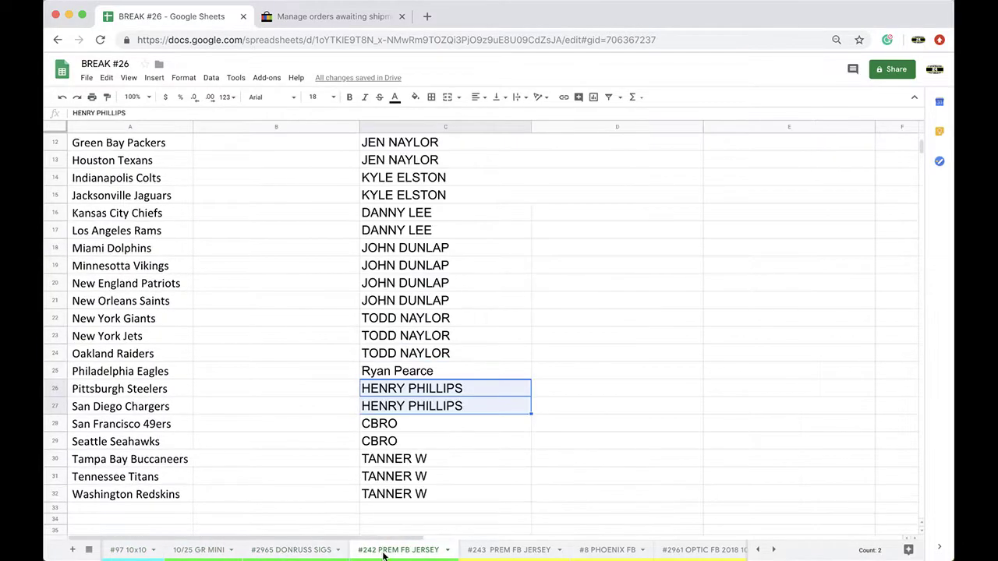
pyautogui.click(475, 548)
pyautogui.hscroll(-2, 389, 549)
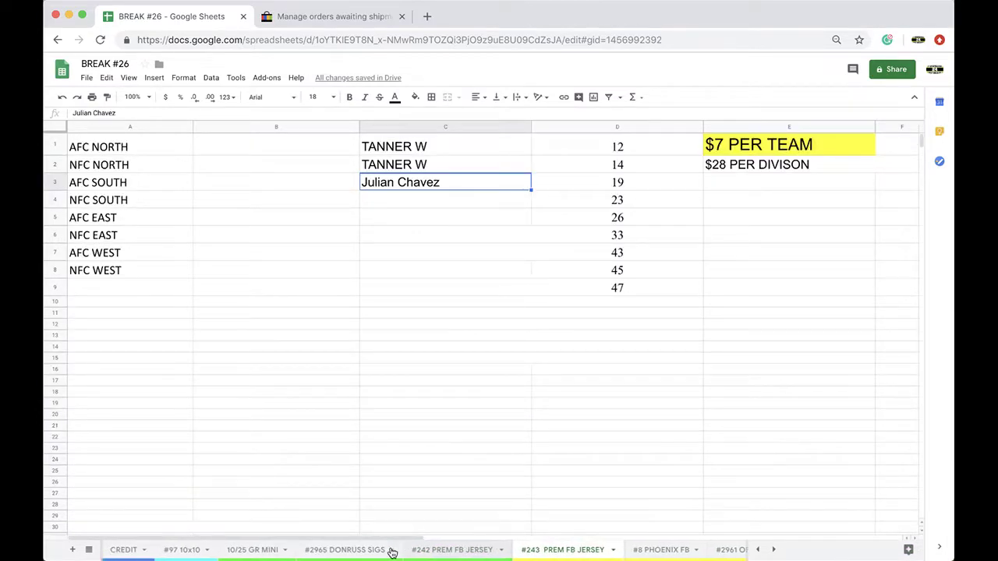
pyautogui.click(178, 550)
pyautogui.moveTo(119, 265); pyautogui.dragTo(112, 286)
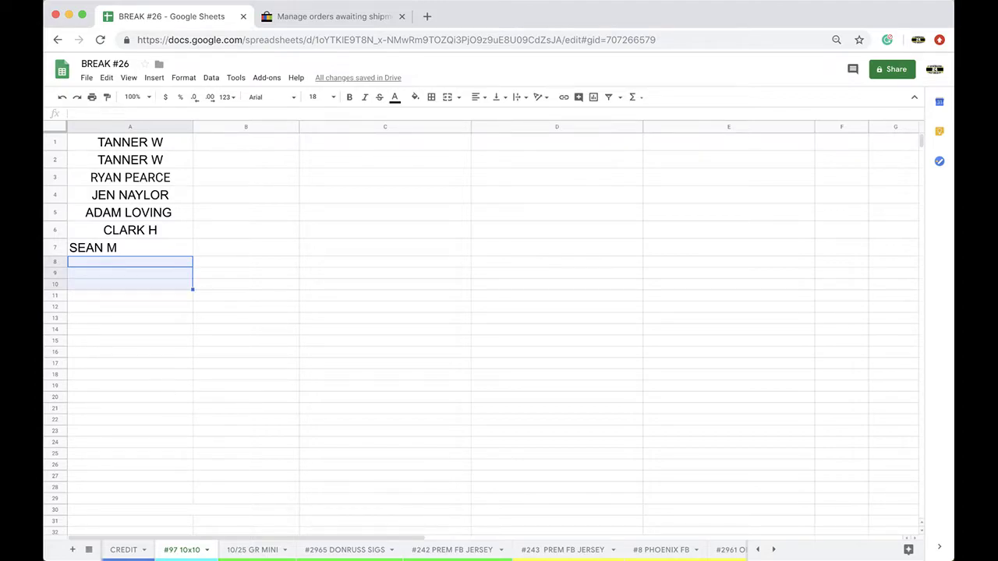
pyautogui.hscroll(5, 336, 552)
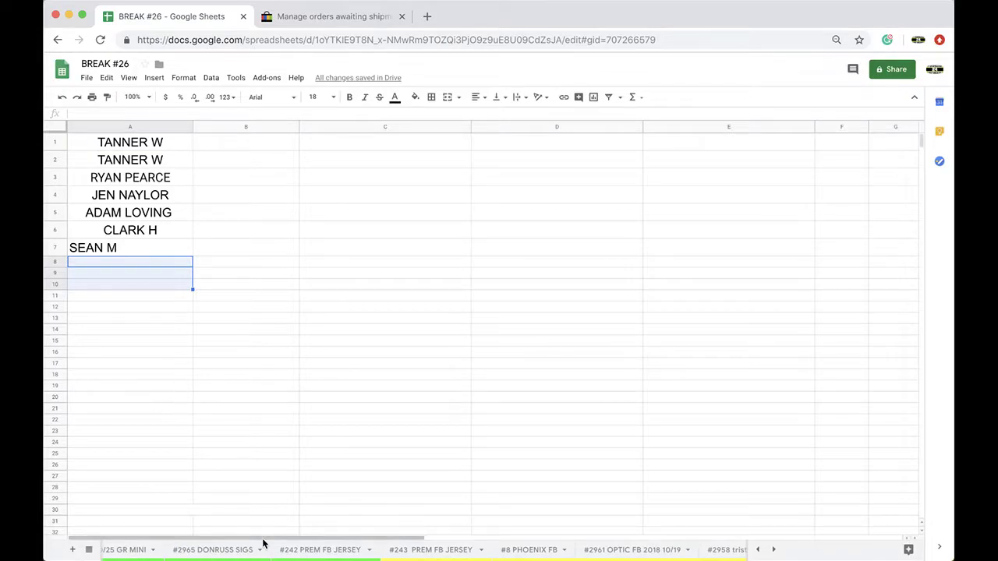
pyautogui.hscroll(3, 253, 549)
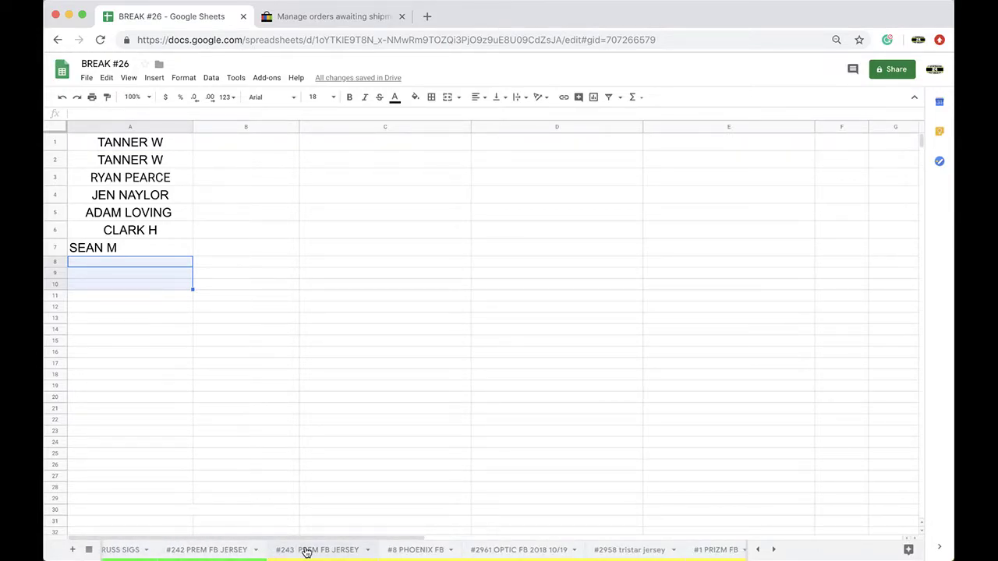
# - Move the #2958 tristar jersey sheet between #242 and #243 PREM FB JERSEY
pyautogui.click(308, 550)
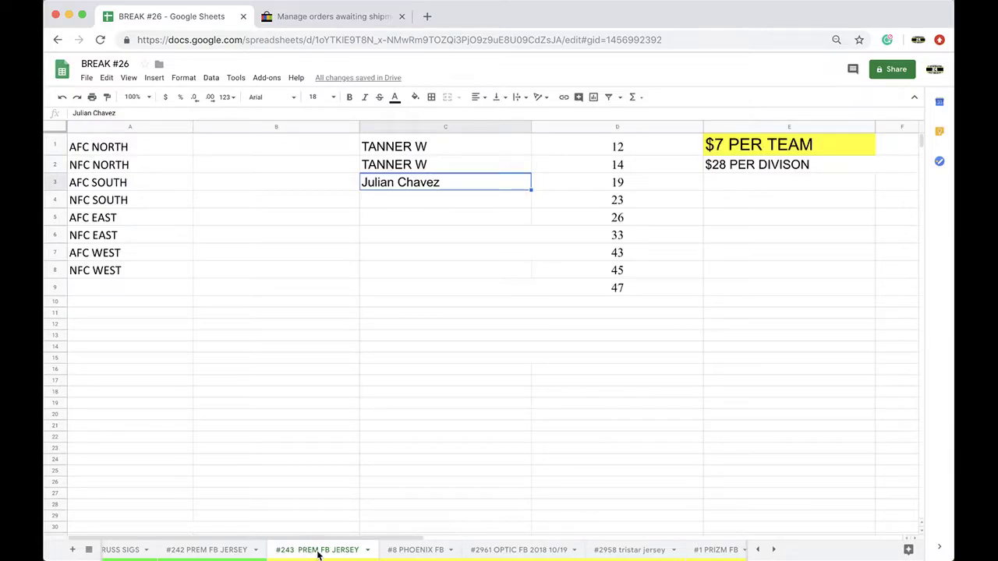
pyautogui.click(413, 550)
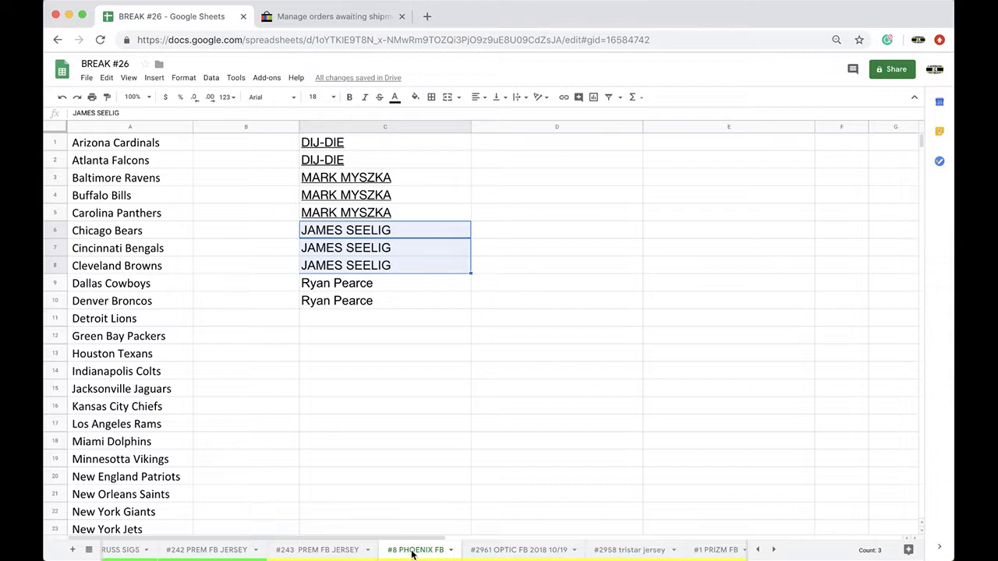
pyautogui.click(499, 552)
pyautogui.hscroll(2, 507, 552)
pyautogui.click(519, 552)
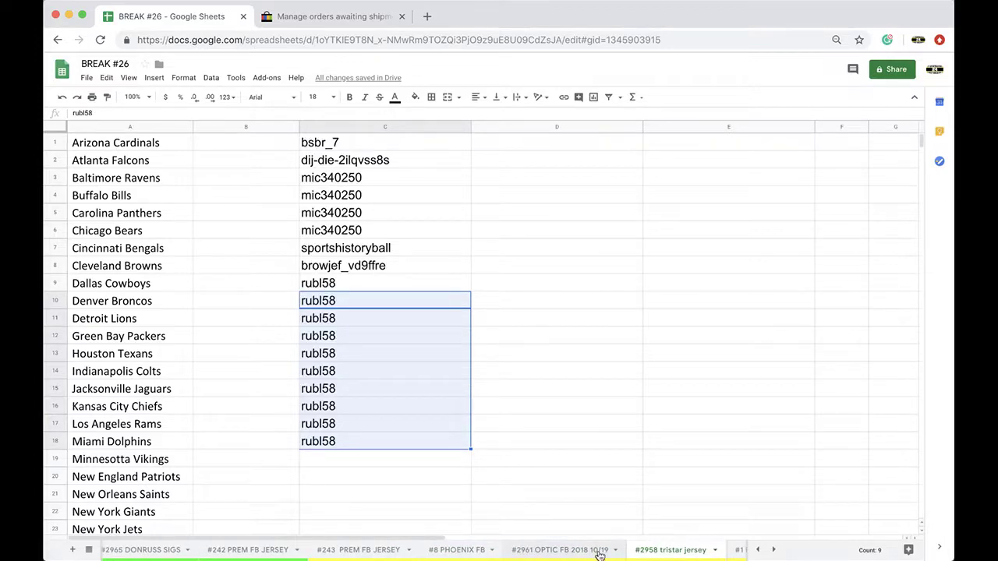
pyautogui.moveTo(644, 551); pyautogui.dragTo(374, 551)
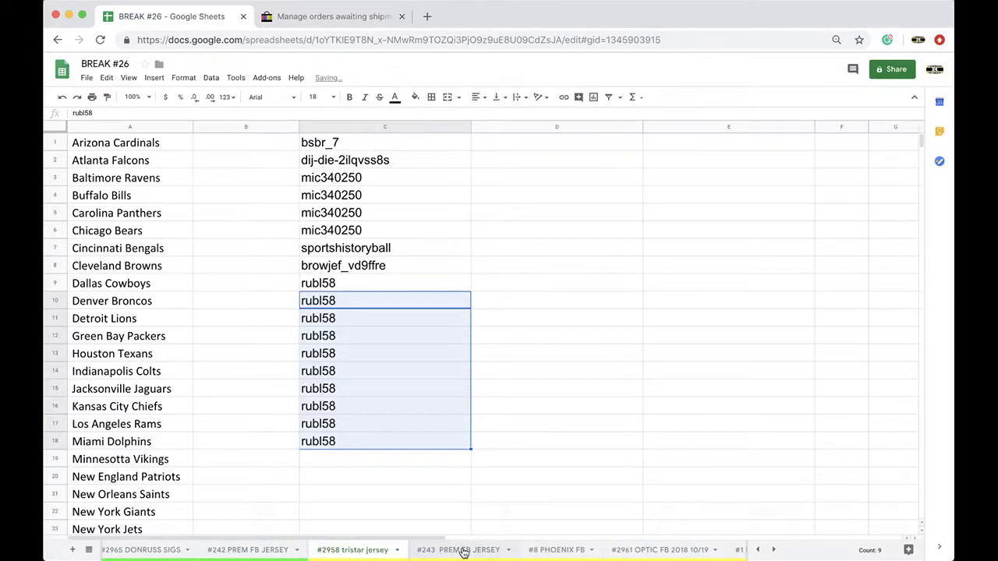
# - Place the #2961 OPTIC FB 2018 10/19 sheet right after #243 PREM FB JERSEY
pyautogui.click(545, 549)
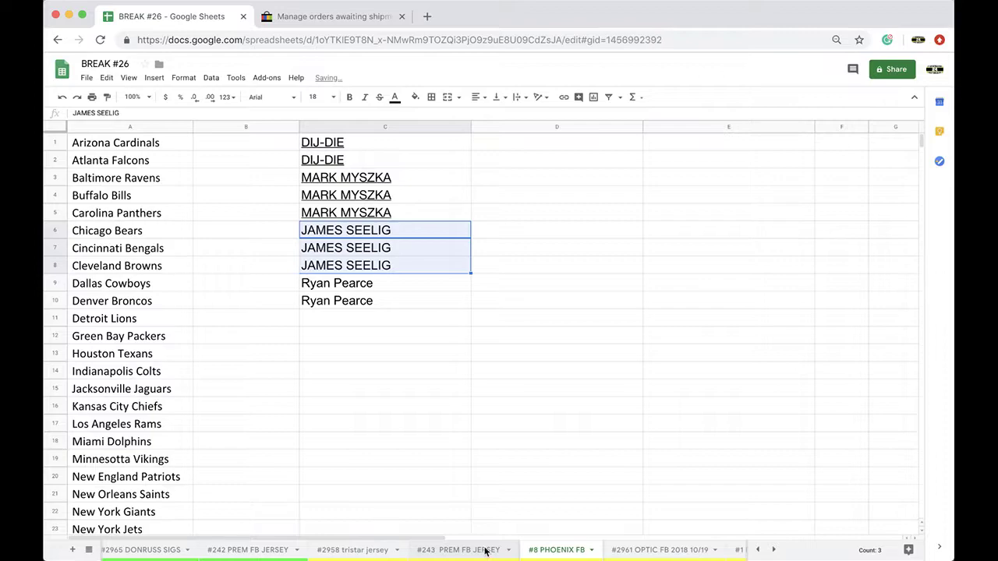
pyautogui.click(482, 550)
pyautogui.hscroll(1, 538, 552)
pyautogui.click(614, 555)
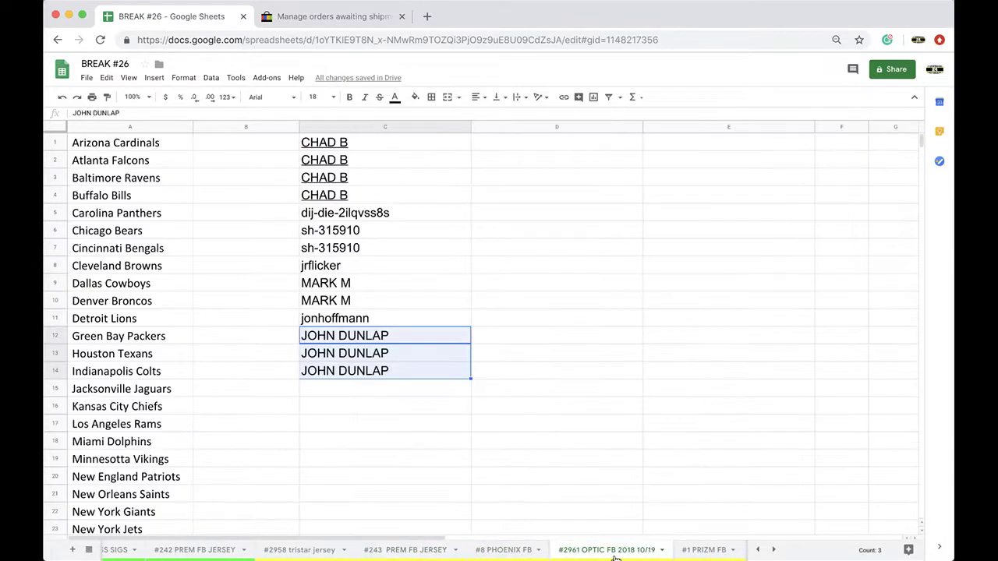
pyautogui.moveTo(606, 555); pyautogui.dragTo(499, 556)
# - Move the #1 PRIZM FB sheet ahead of #8 PHOENIX FB
pyautogui.hscroll(3, 346, 558)
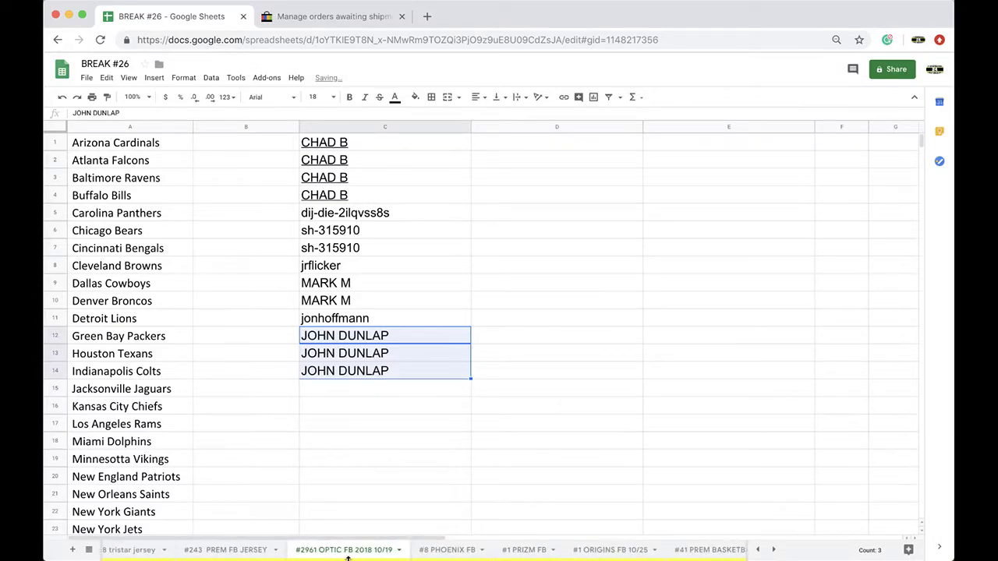
pyautogui.click(524, 550)
pyautogui.click(446, 551)
pyautogui.click(524, 550)
pyautogui.click(452, 551)
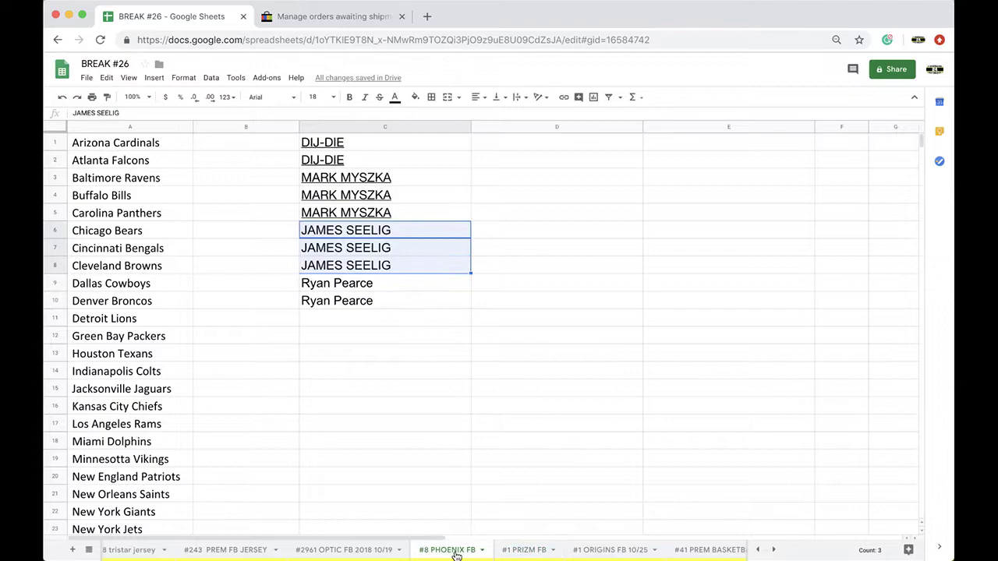
pyautogui.click(522, 552)
pyautogui.moveTo(522, 552); pyautogui.dragTo(444, 550)
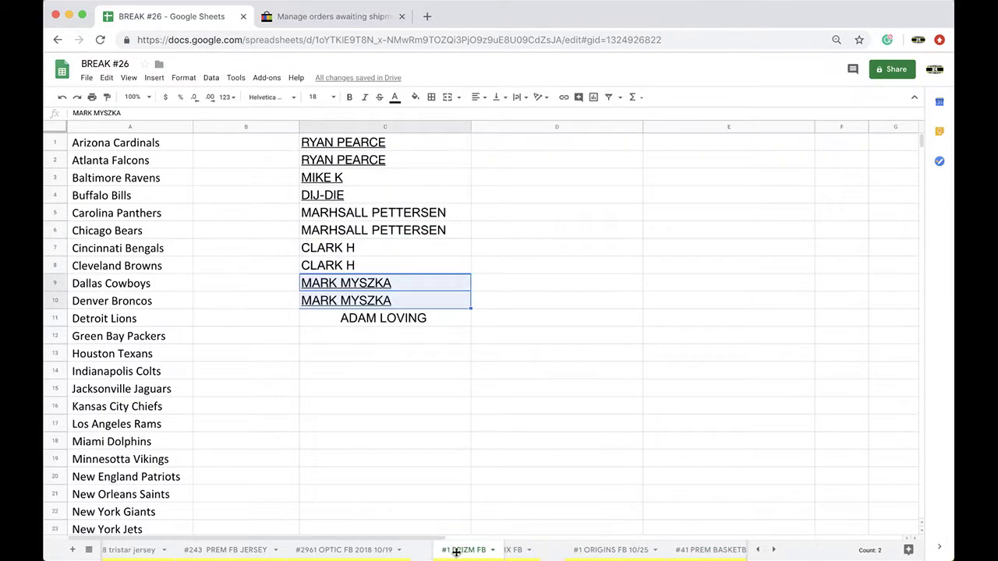
# - Move the #2917 BK TENDERS sheet ahead of #1 ORIGINS FB 10/25
pyautogui.click(580, 549)
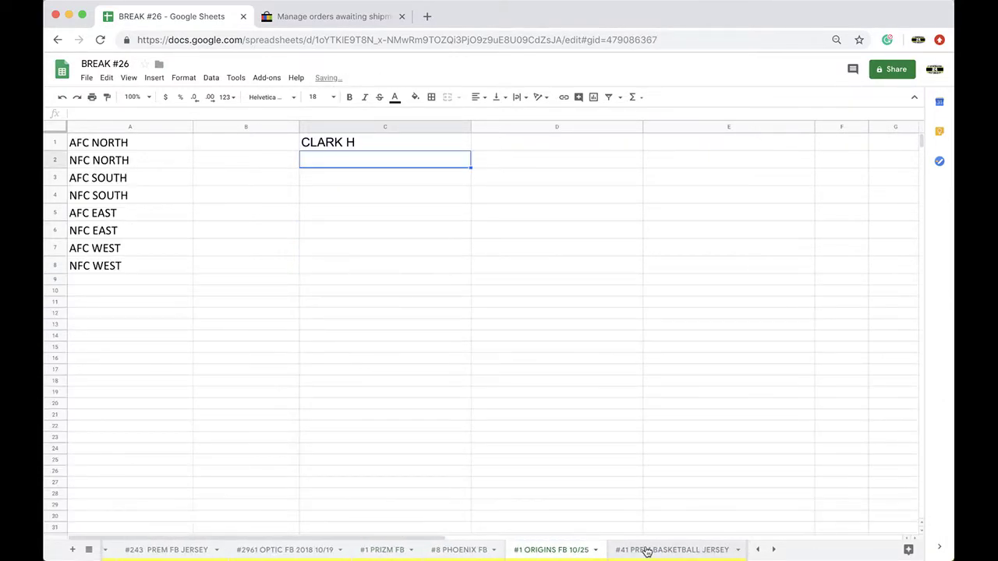
pyautogui.click(651, 550)
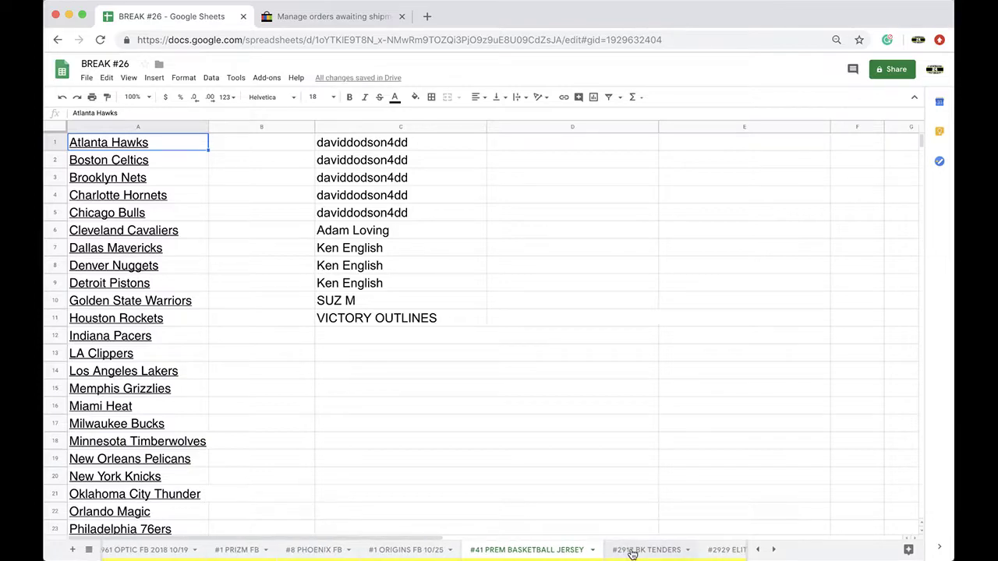
pyautogui.click(632, 550)
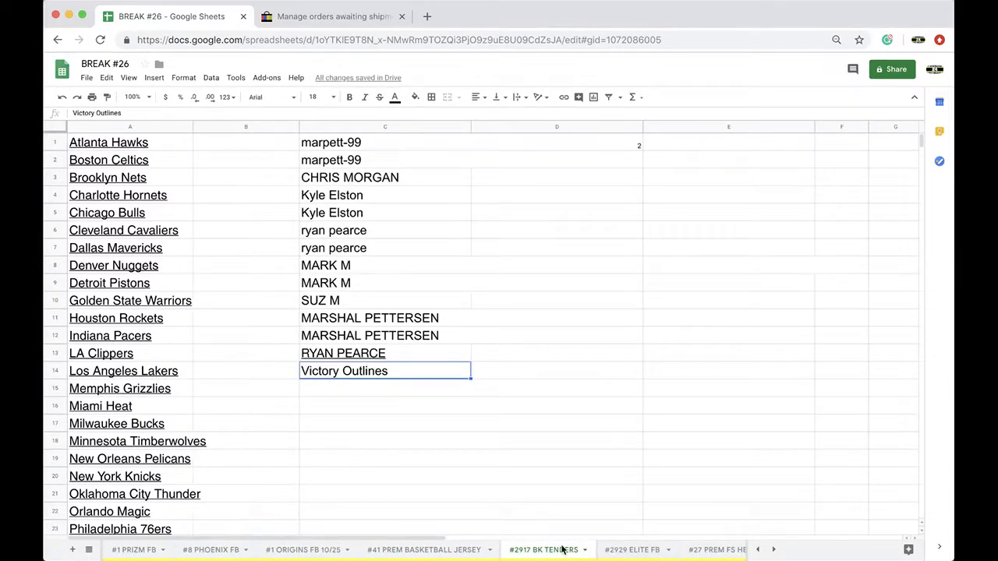
pyautogui.moveTo(499, 551); pyautogui.dragTo(349, 547)
pyautogui.click(325, 545)
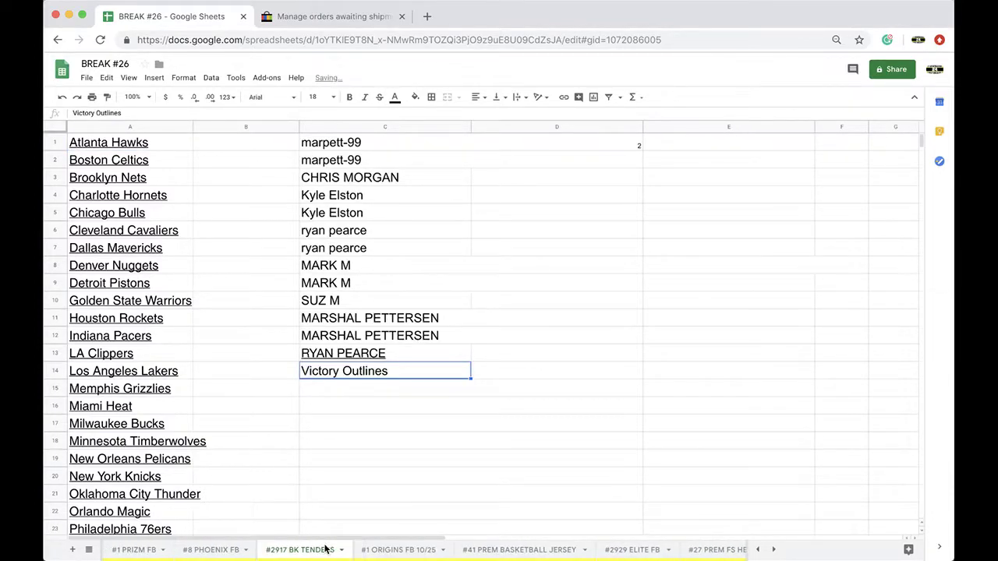
# - Look through the #27 PREM FS HELMET, #2929 ELITE FB and #41 PREM BASKETBALL JERSEY sheets
pyautogui.click(610, 548)
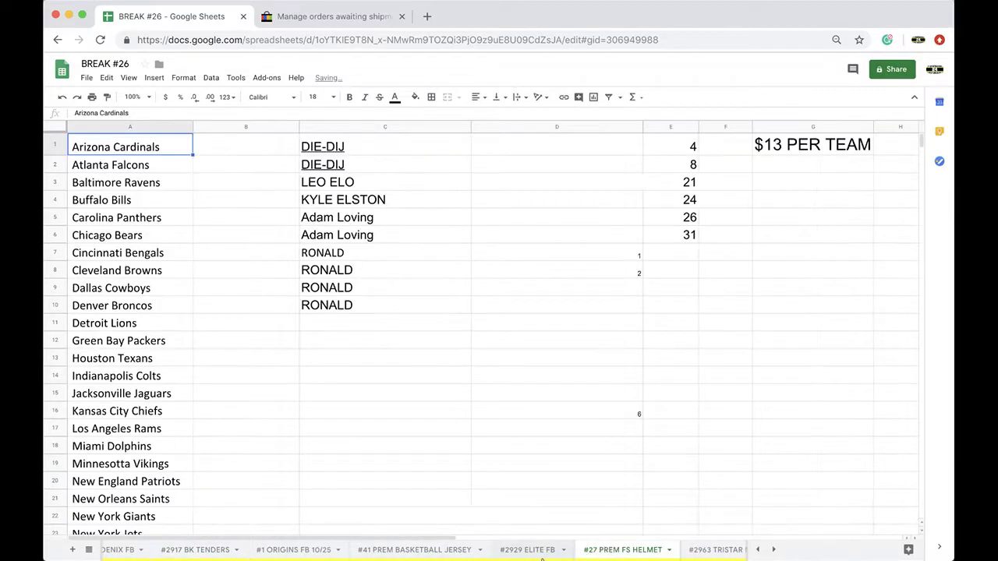
pyautogui.click(516, 554)
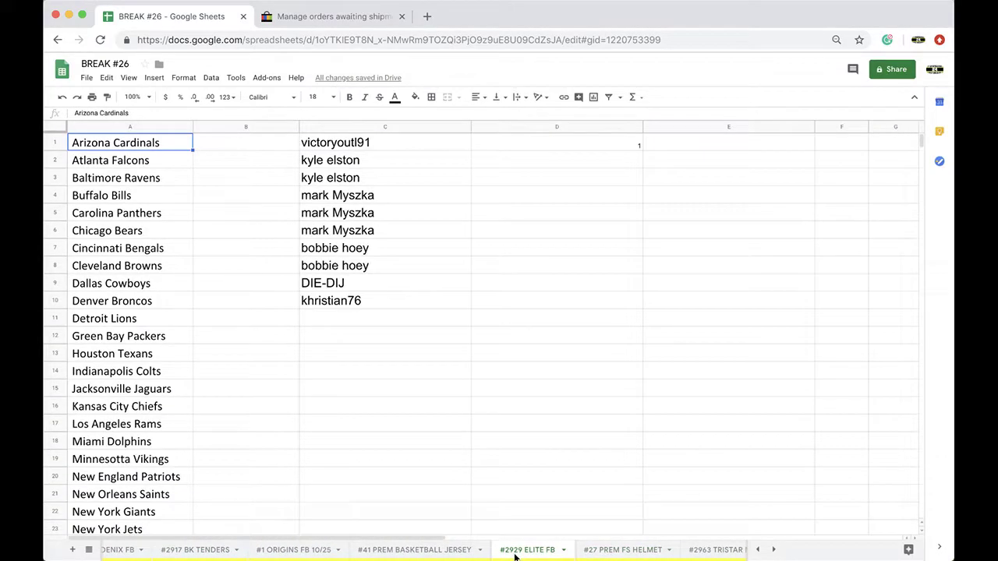
pyautogui.click(449, 553)
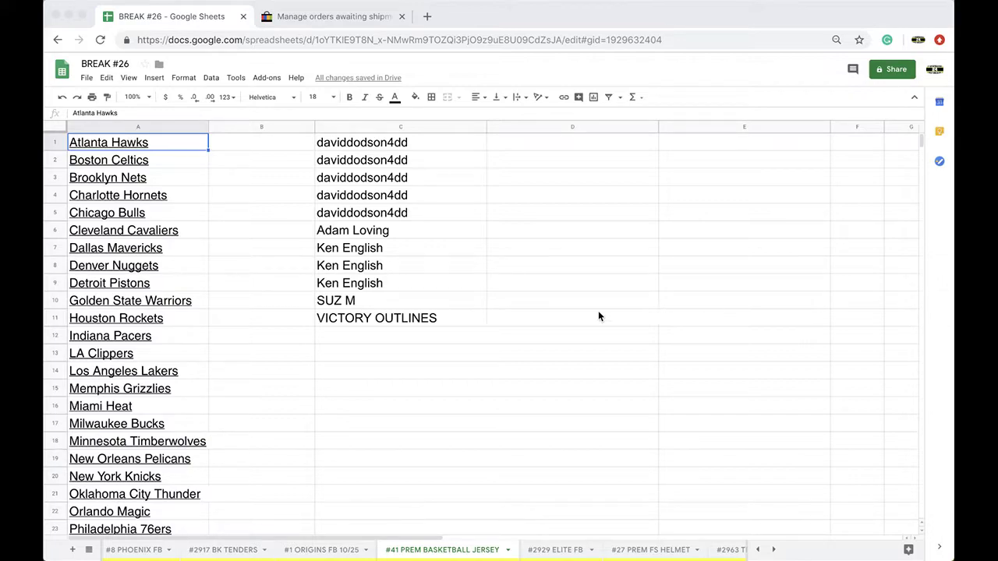
# - Scroll the tab bar back to the start and return to the #97 10x10 sheet
pyautogui.hscroll(-3, 283, 546)
pyautogui.hscroll(-5, 283, 546)
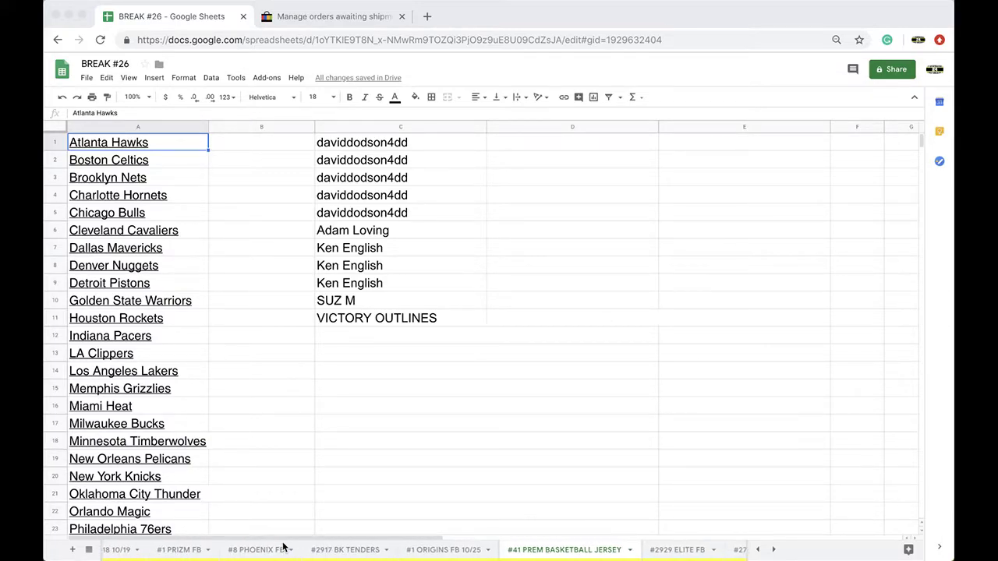
pyautogui.hscroll(-10, 283, 546)
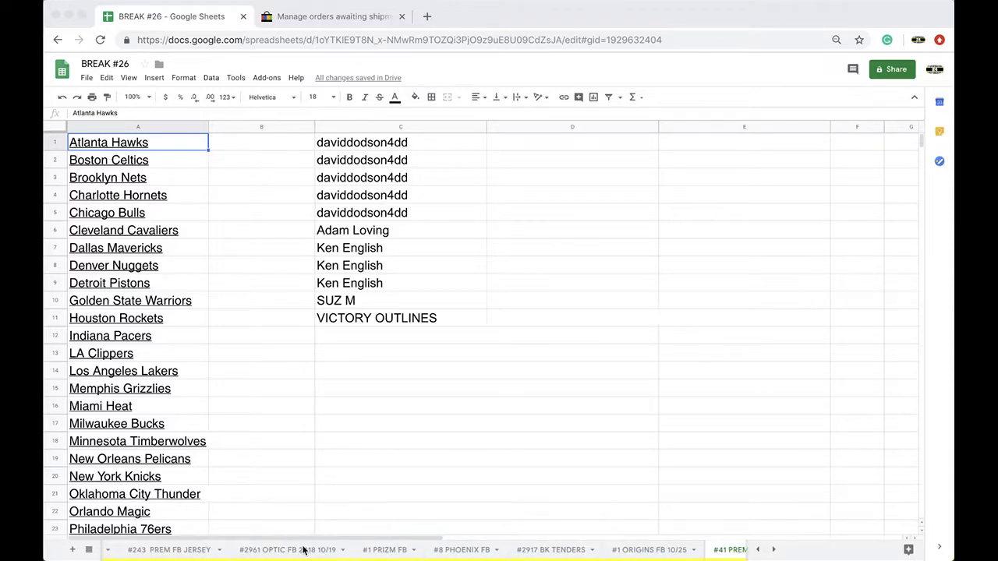
pyautogui.click(226, 552)
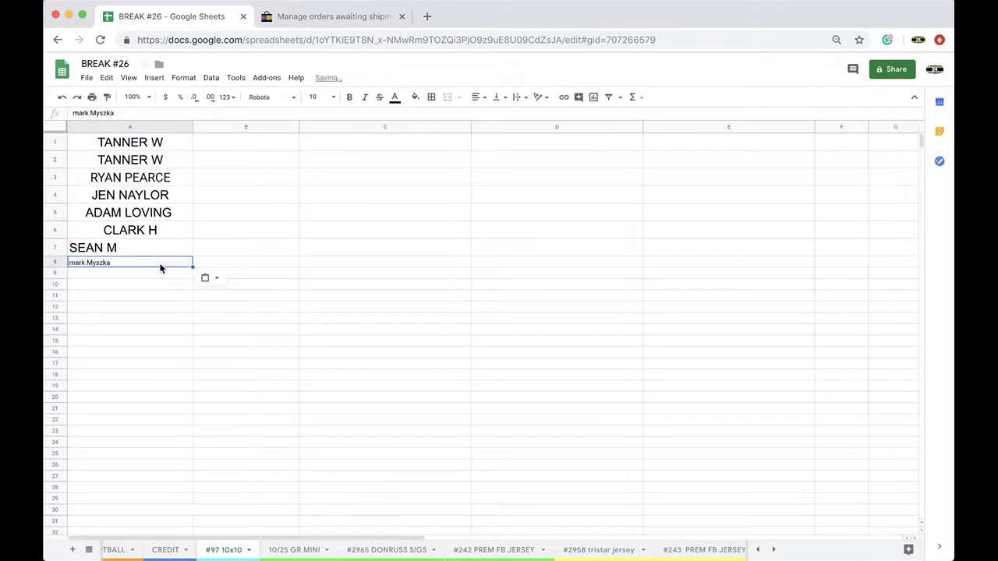
# - Paste the new buyer's name into A8 and format it at size 18 with yellow fill
pyautogui.click(227, 282)
pyautogui.click(180, 261)
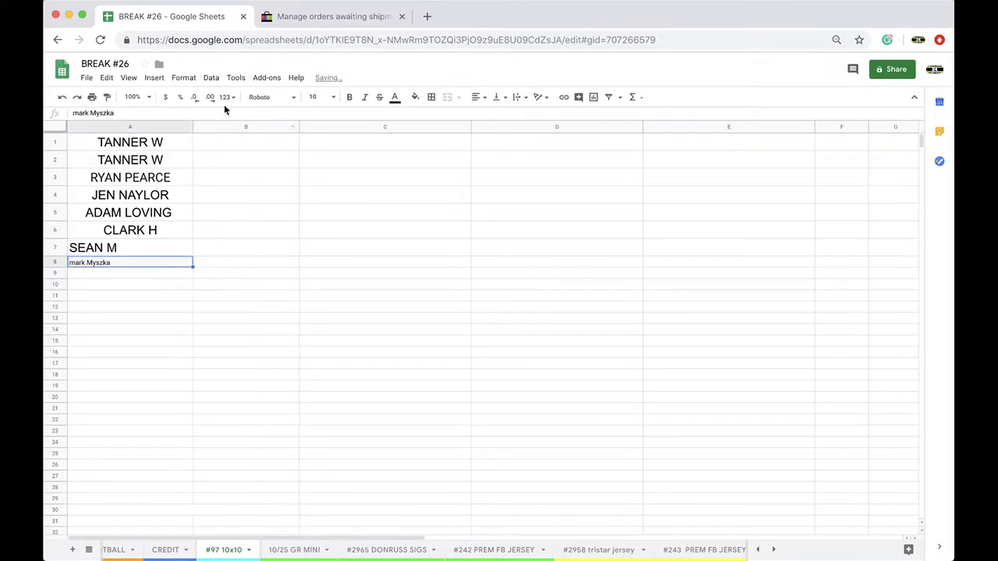
pyautogui.click(316, 96)
pyautogui.click(314, 250)
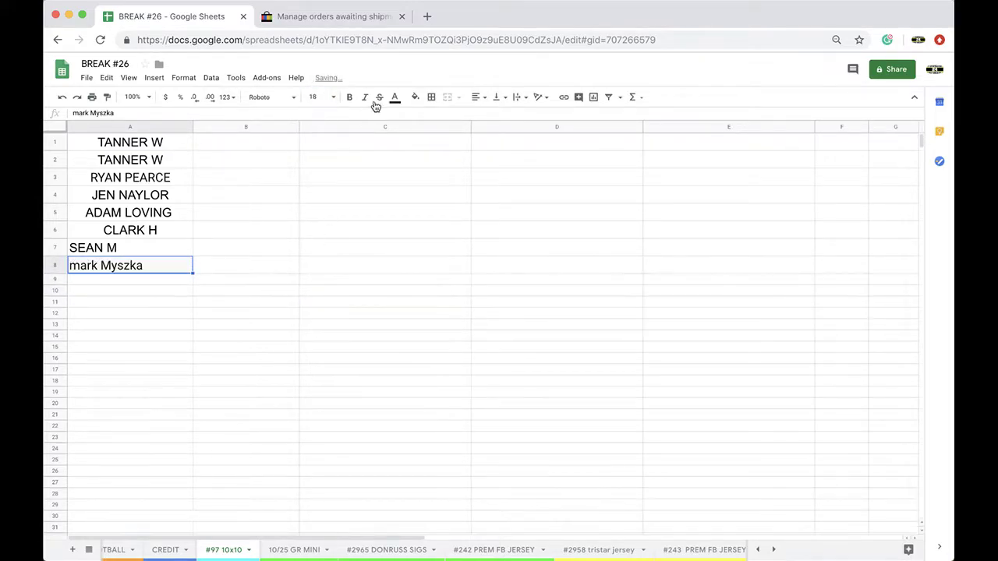
pyautogui.click(416, 97)
pyautogui.click(452, 144)
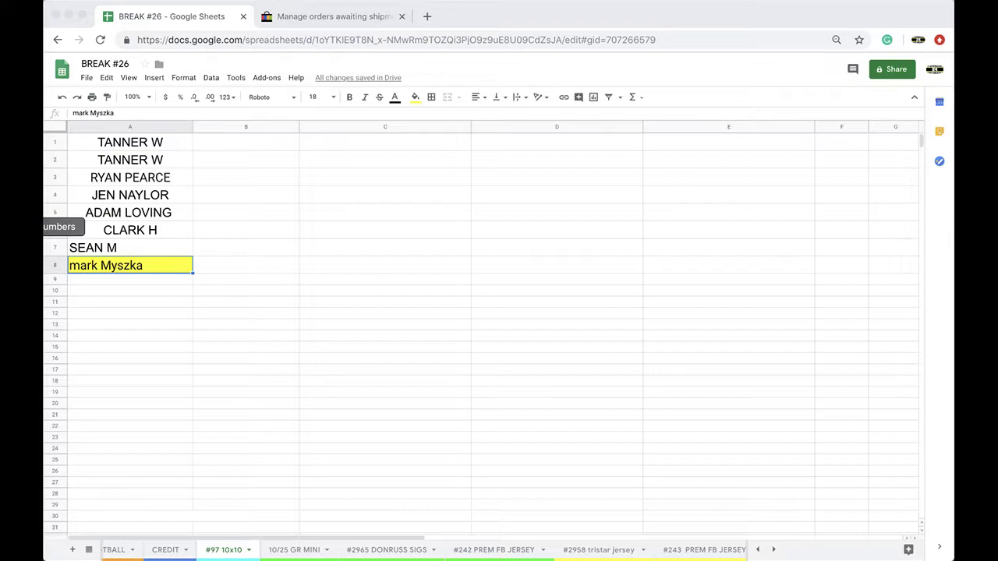
pyautogui.click(127, 258)
pyautogui.click(129, 278)
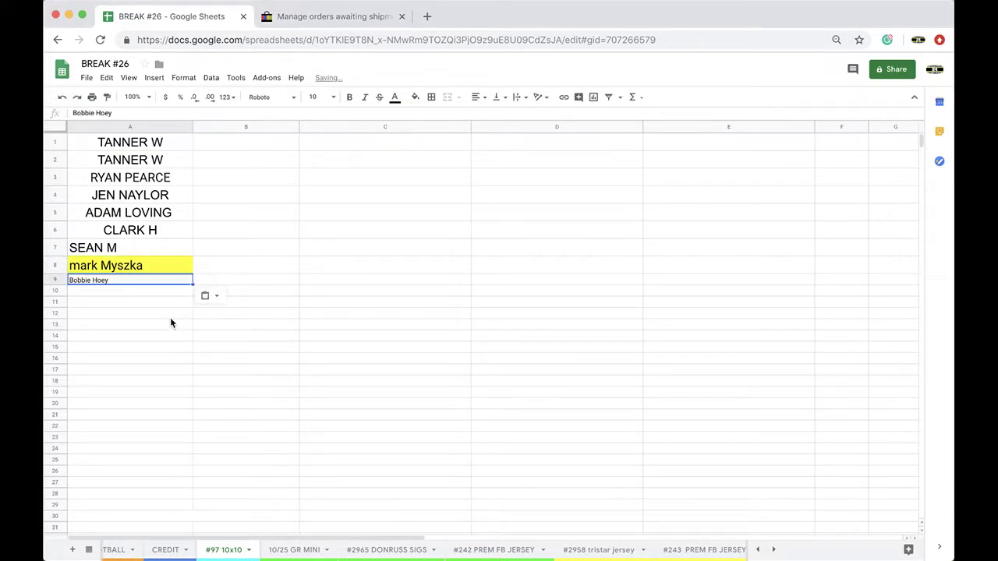
# - Paste the next buyer's name into A9 and copy it
pyautogui.press('super+c')
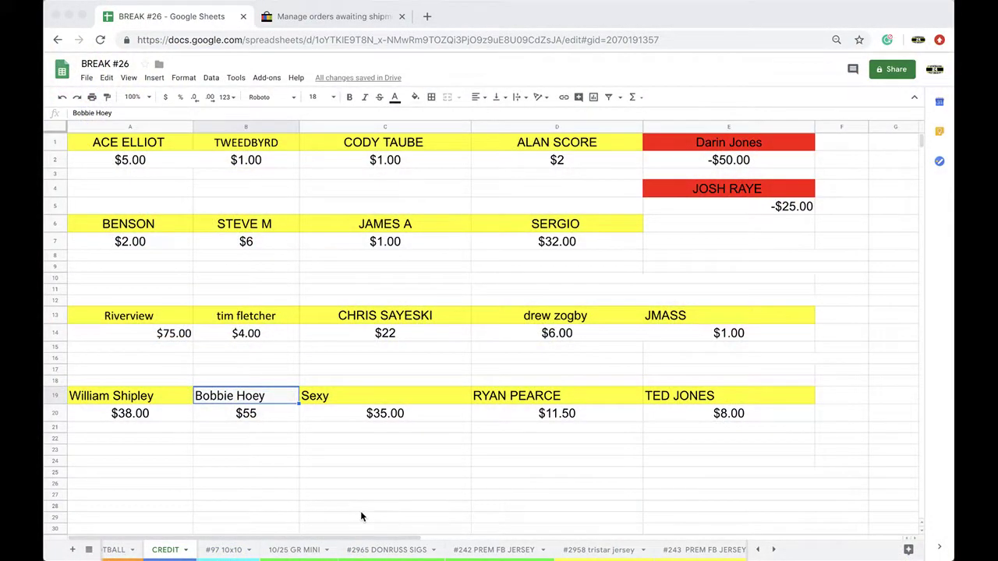
# - Check the 10/25 GR MINI, #2965, #242, #2958, #243 and #2961 break sheets
pyautogui.click(423, 85)
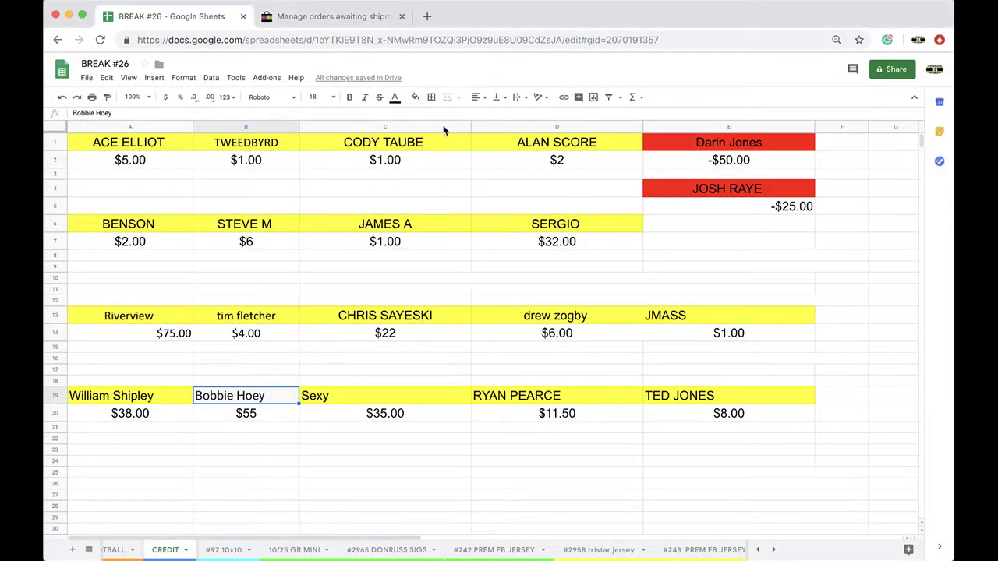
pyautogui.click(414, 97)
pyautogui.click(452, 141)
pyautogui.click(276, 553)
pyautogui.click(352, 551)
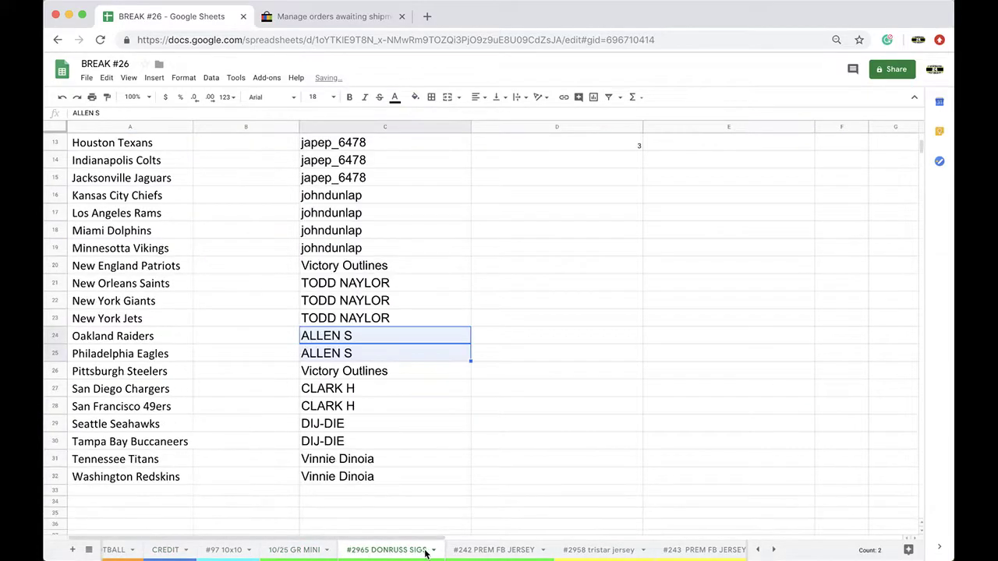
pyautogui.click(485, 551)
pyautogui.hscroll(3, 485, 551)
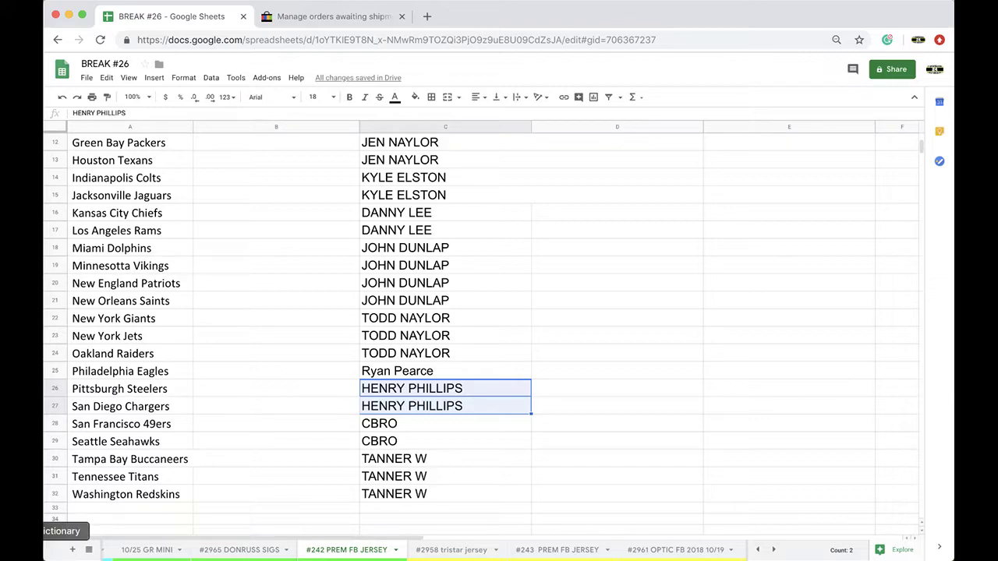
pyautogui.click(431, 552)
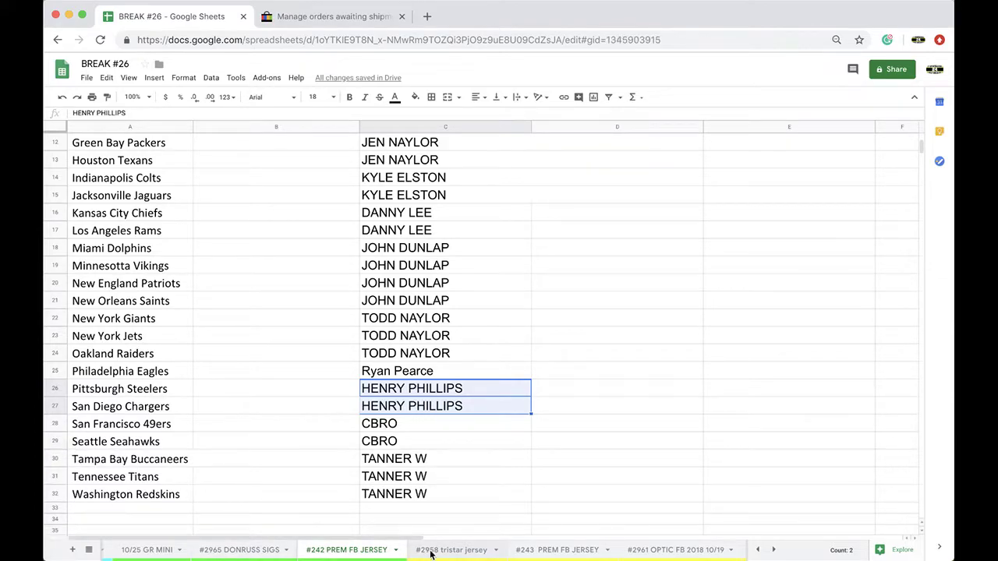
pyautogui.click(495, 552)
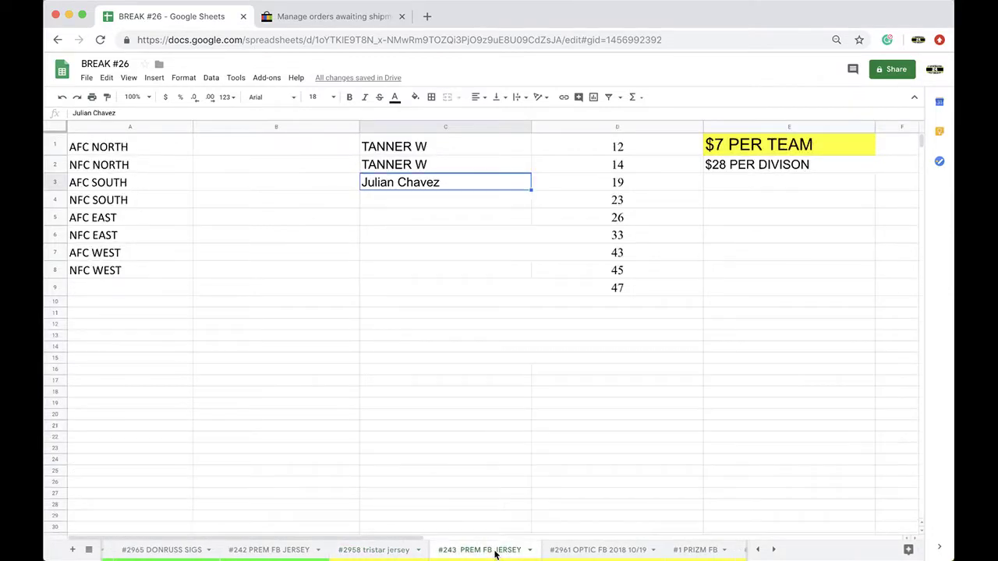
pyautogui.click(580, 552)
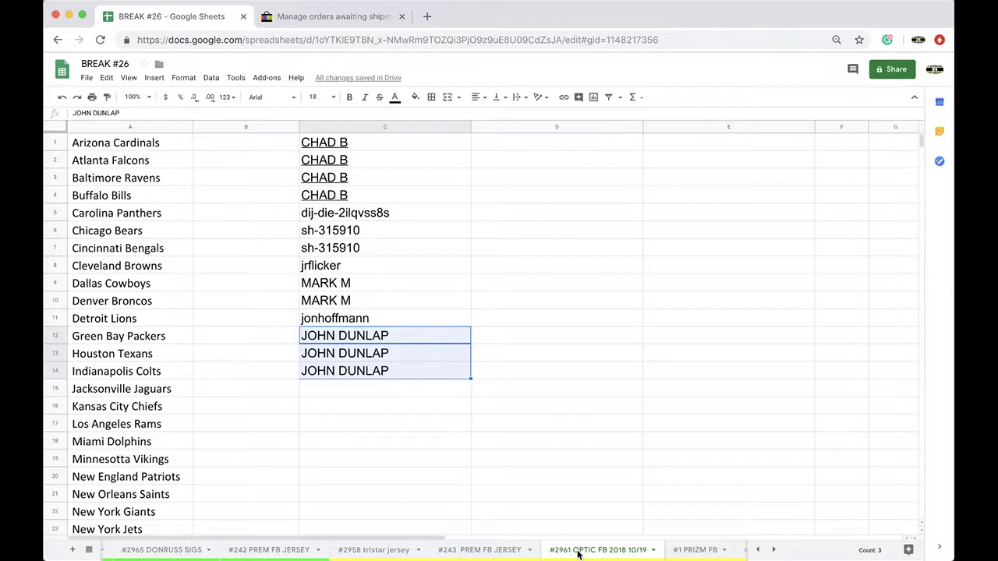
# - Check #1 PRIZM FB and CREDIT, then paste without formatting on #97 10x10
pyautogui.click(686, 550)
pyautogui.hscroll(-5, 619, 551)
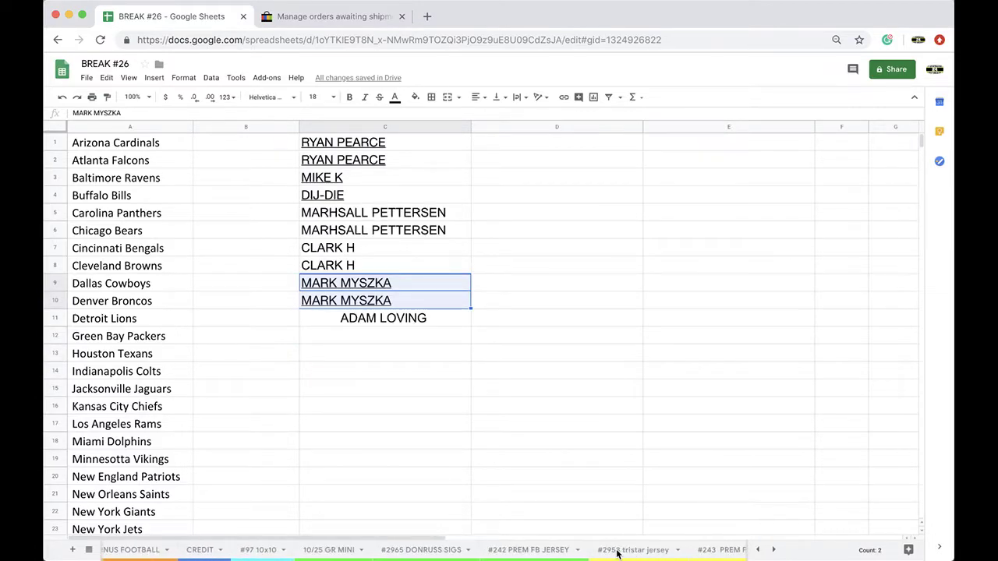
pyautogui.click(329, 549)
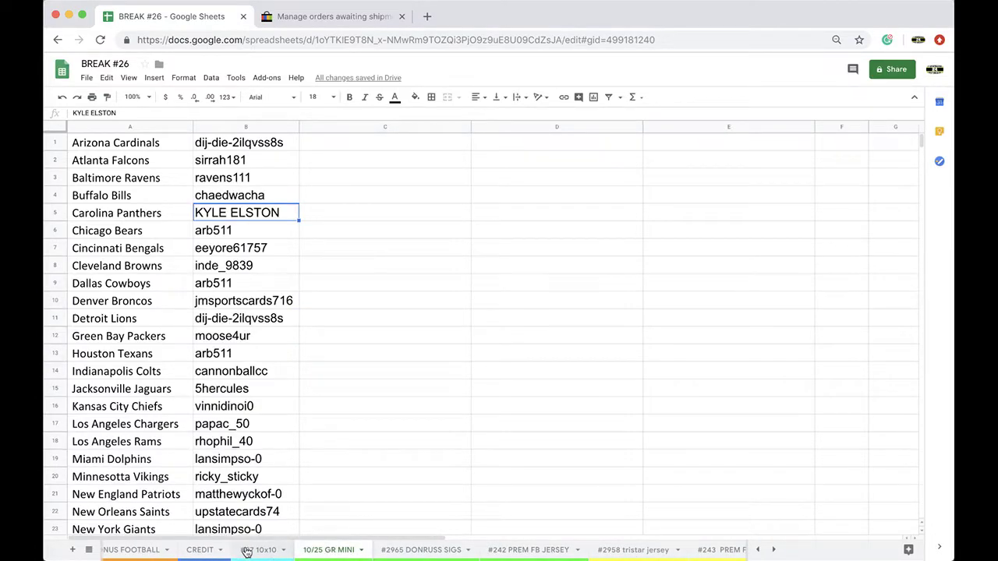
pyautogui.click(246, 551)
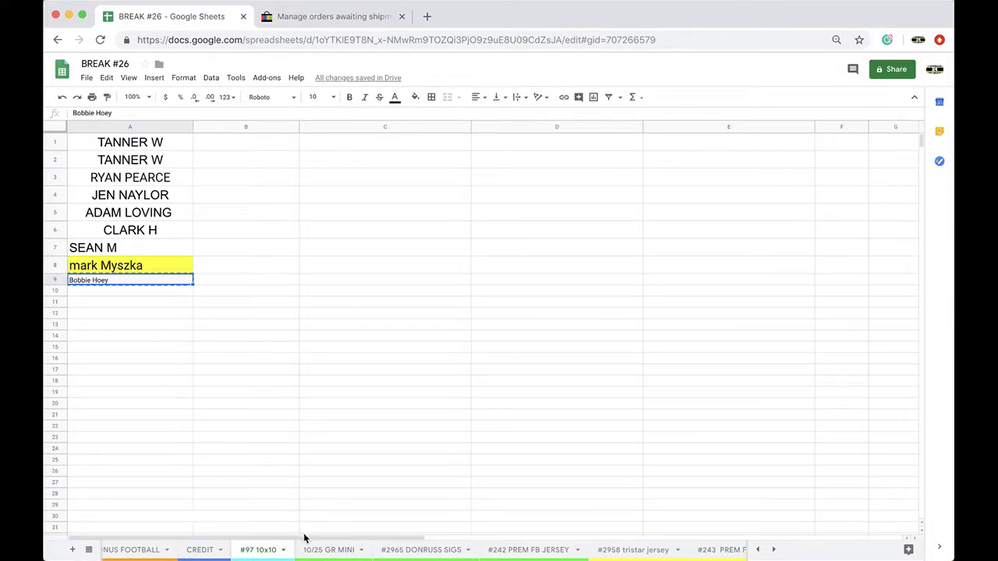
pyautogui.click(207, 554)
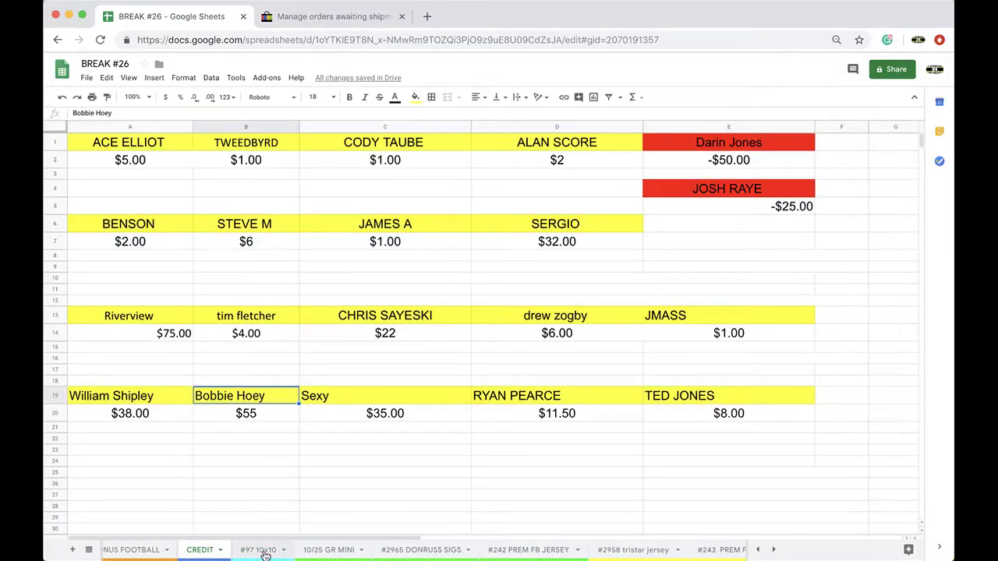
pyautogui.click(265, 553)
pyautogui.hotkey('ctrl', 'shift', 'v')
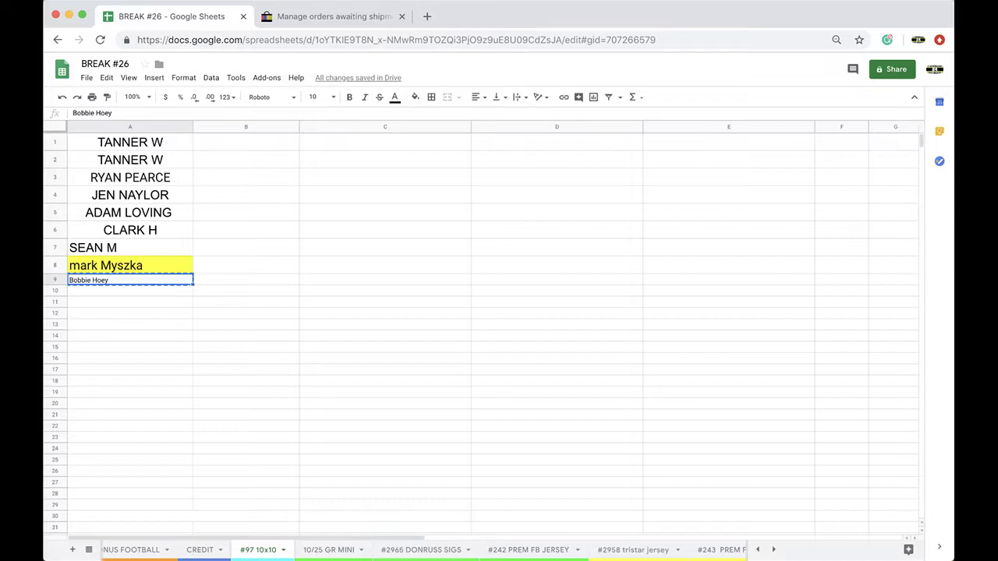
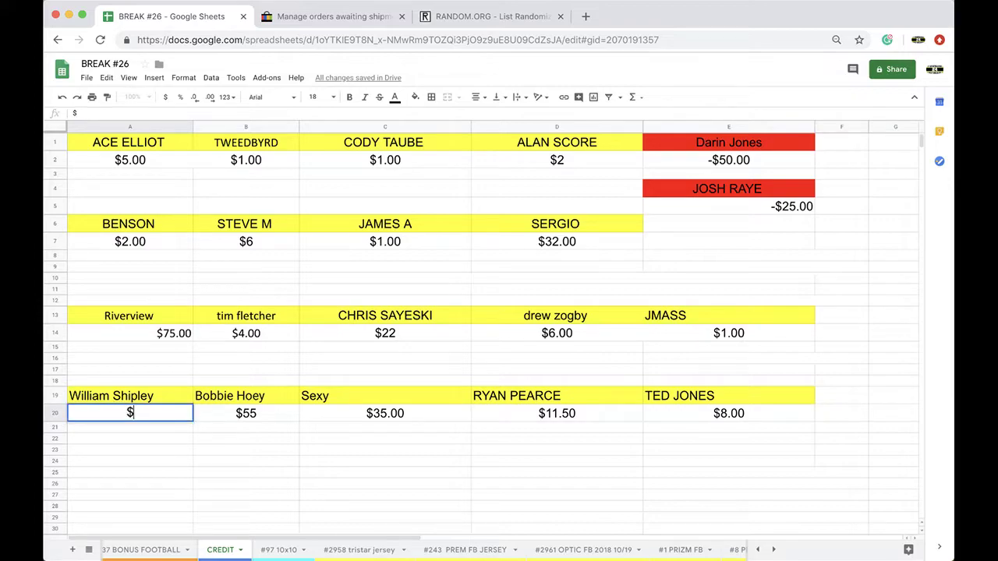
# - Copy the $8.00-credit buyer's name into the Detroit Lions through Jacksonville Jaguars rows on #8 PHOENIX FB
pyautogui.press('Up')
pyautogui.hotkey('ctrl', 'c')
pyautogui.hscroll(3, 519, 551)
pyautogui.click(599, 550)
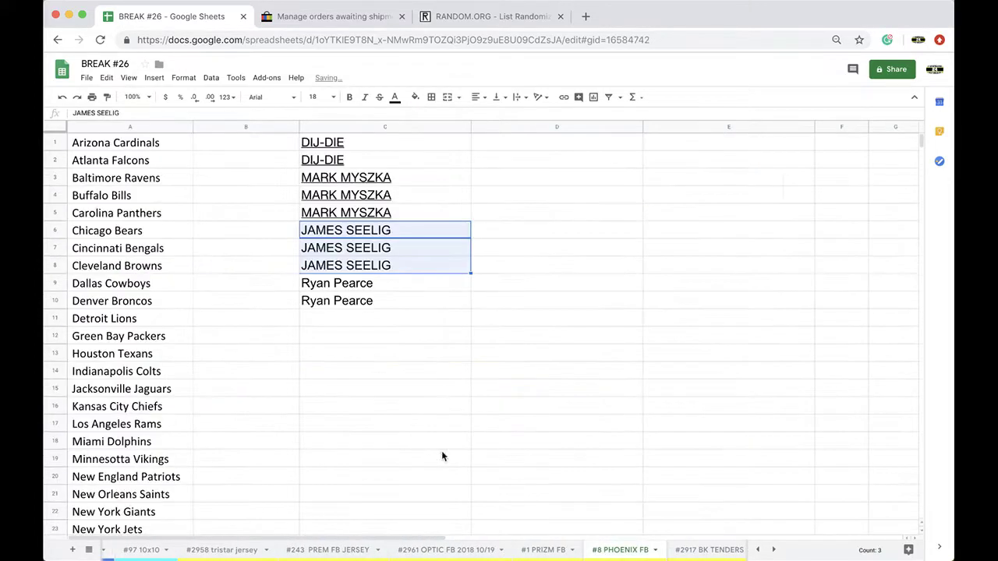
pyautogui.click(318, 321)
pyautogui.hotkey('ctrl', 'v')
pyautogui.press('Down')
pyautogui.hotkey('ctrl', 'v')
pyautogui.press('Down')
pyautogui.hotkey('ctrl', 'v')
pyautogui.press('Down')
pyautogui.hotkey('ctrl', 'v')
pyautogui.press('Down')
pyautogui.hotkey('ctrl', 'v')
# - Reset the fill colour of the five pasted name cells to remove the yellow highlight
pyautogui.moveTo(418, 317); pyautogui.dragTo(412, 387)
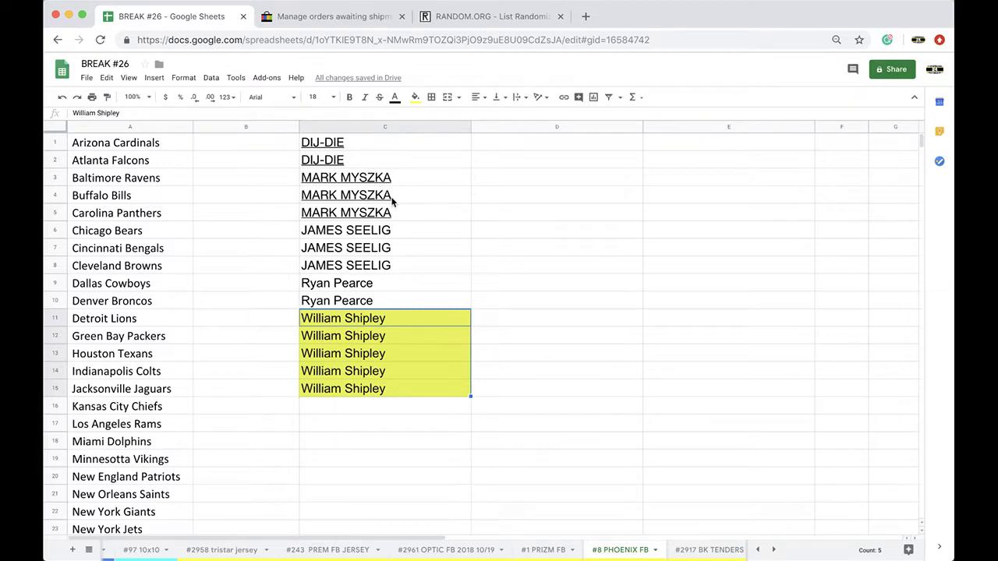
pyautogui.click(415, 97)
pyautogui.click(419, 112)
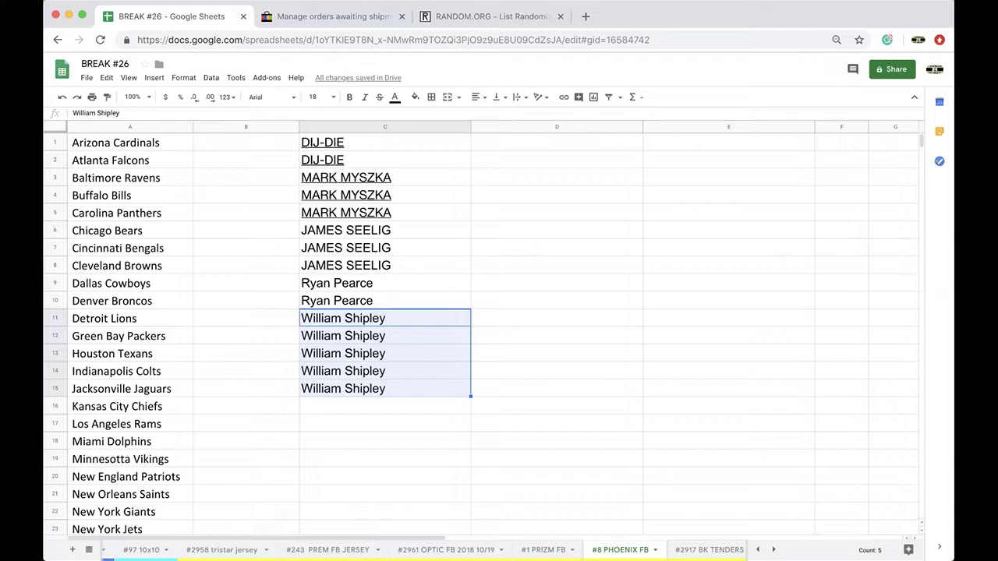
# - Enter the NFC SOUTH buyer's name in C4 of #243 PREM FB JERSEY
pyautogui.click(373, 550)
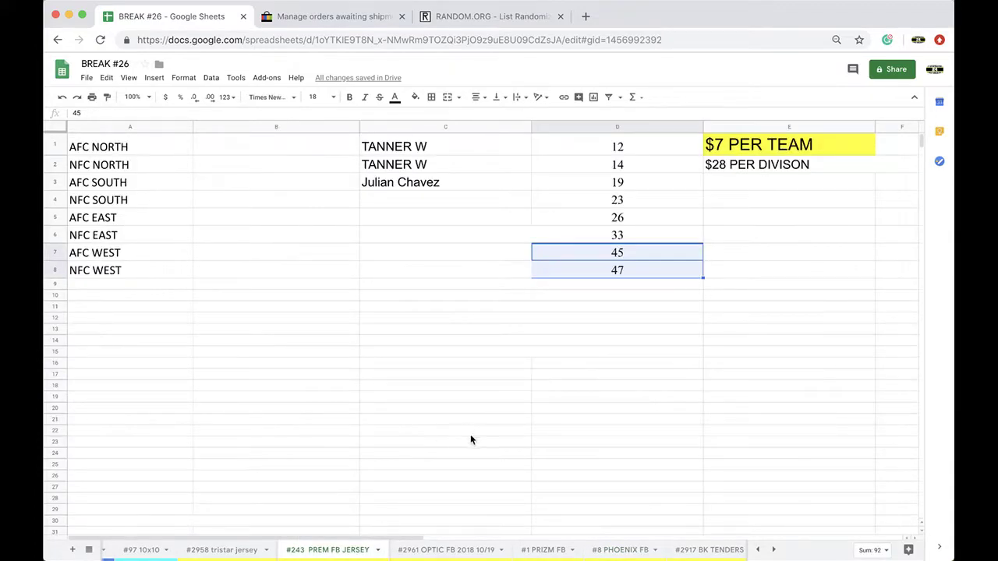
pyautogui.click(420, 207)
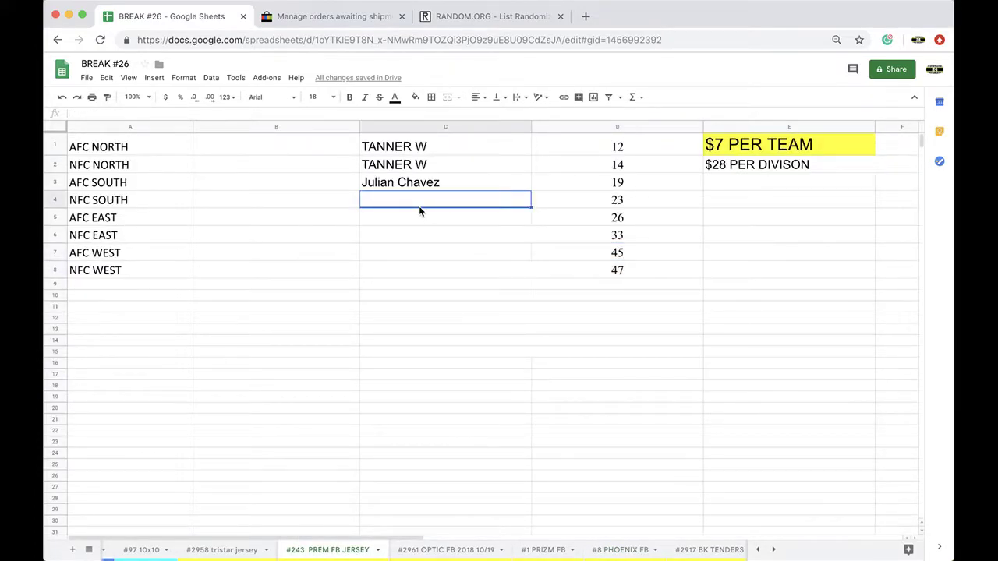
pyautogui.write('DIJ-DIE')
pyautogui.click(428, 269)
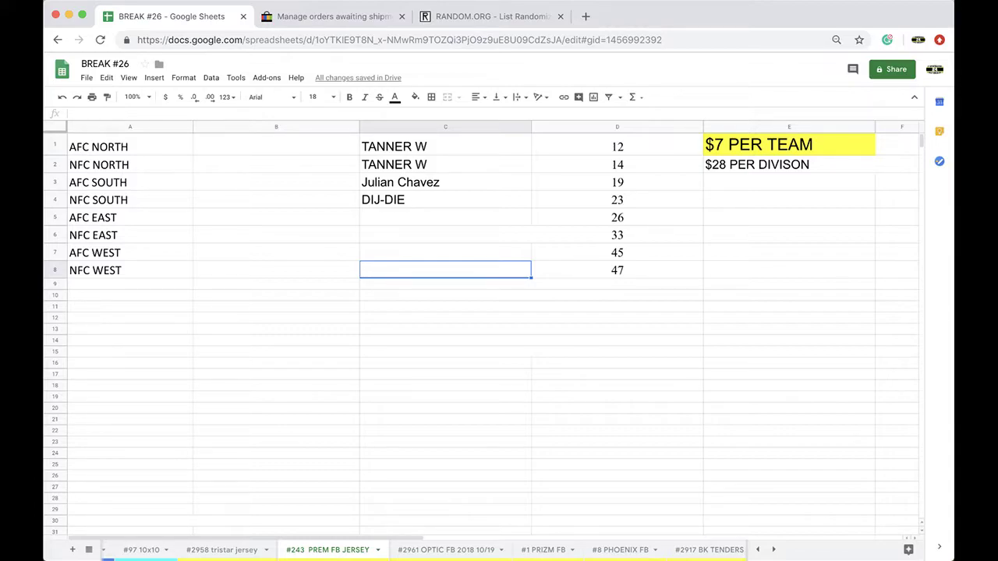
# - Enter the AFC EAST buyer's name in C5, then switch to the #97 10x10 sheet
pyautogui.click(368, 219)
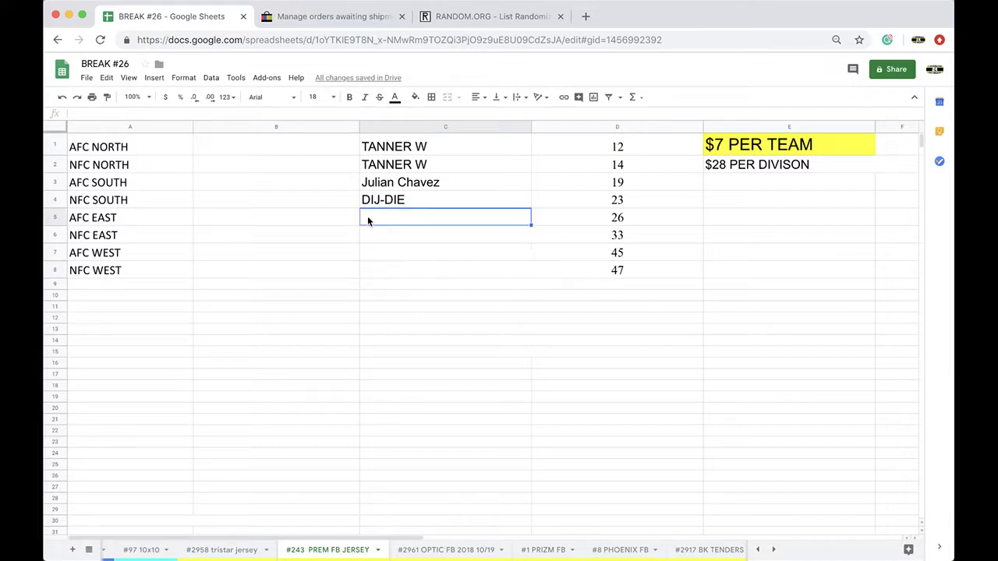
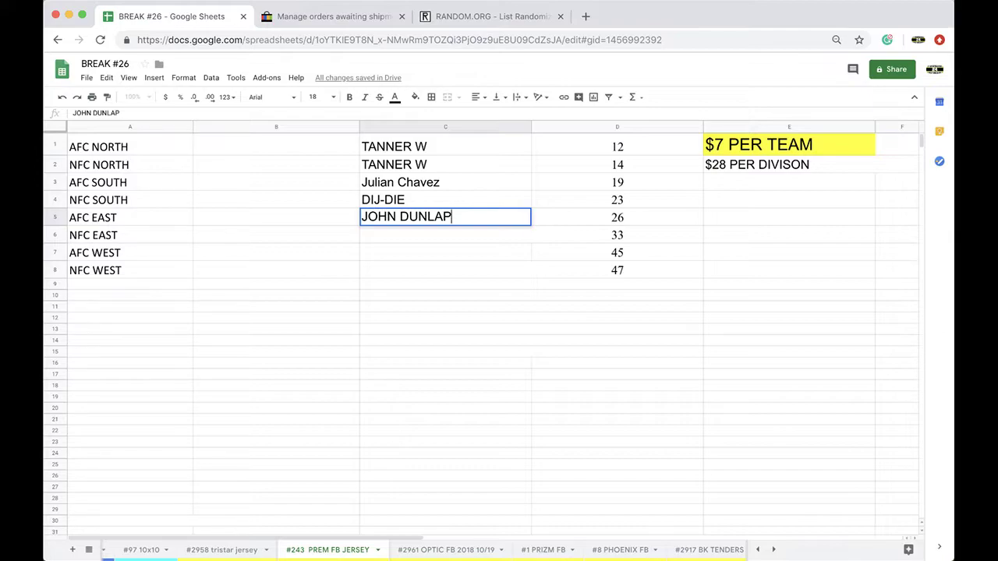
pyautogui.click(404, 255)
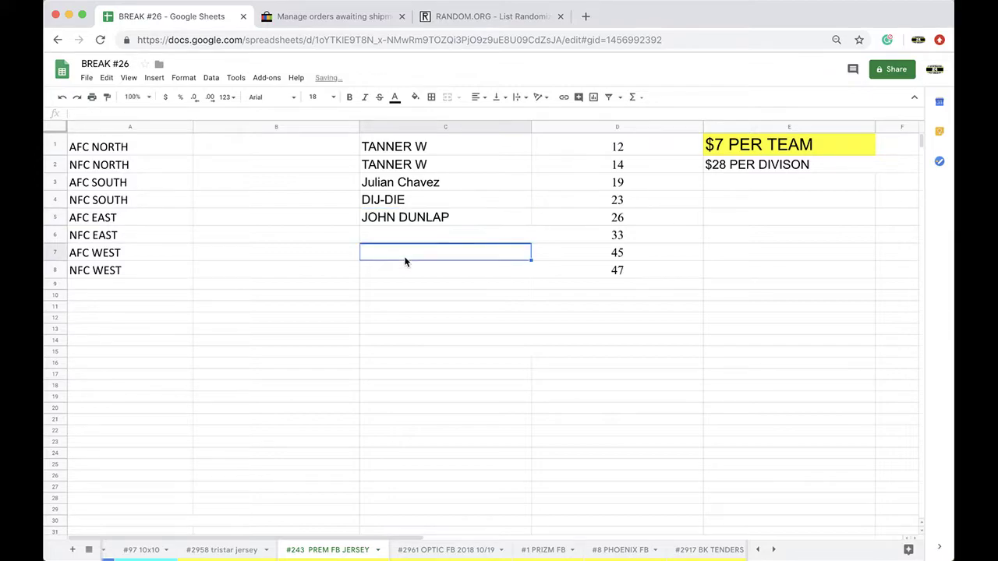
pyautogui.hscroll(-3, 218, 548)
pyautogui.click(218, 548)
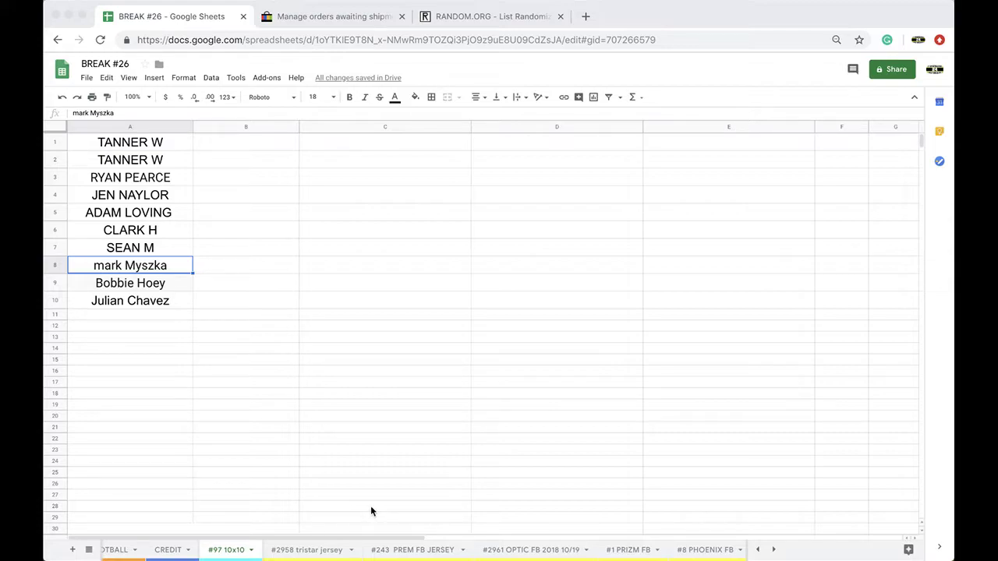
# - Paste a buyer's name as plain text into Kansas City Chiefs and Los Angeles Rams, size 18, yellow
pyautogui.hotkey('alt', 'Down')
pyautogui.hotkey('alt', 'Down')
pyautogui.hotkey('alt', 'Down')
pyautogui.hotkey('alt', 'Down')
pyautogui.hotkey('alt', 'Down')
pyautogui.click(330, 410)
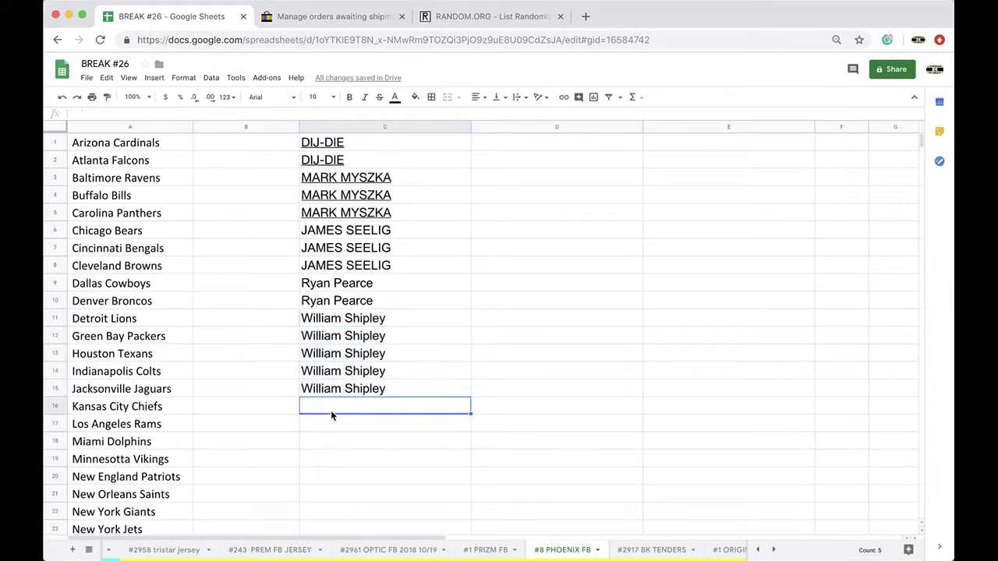
pyautogui.press('super+v')
pyautogui.click(483, 424)
pyautogui.click(483, 442)
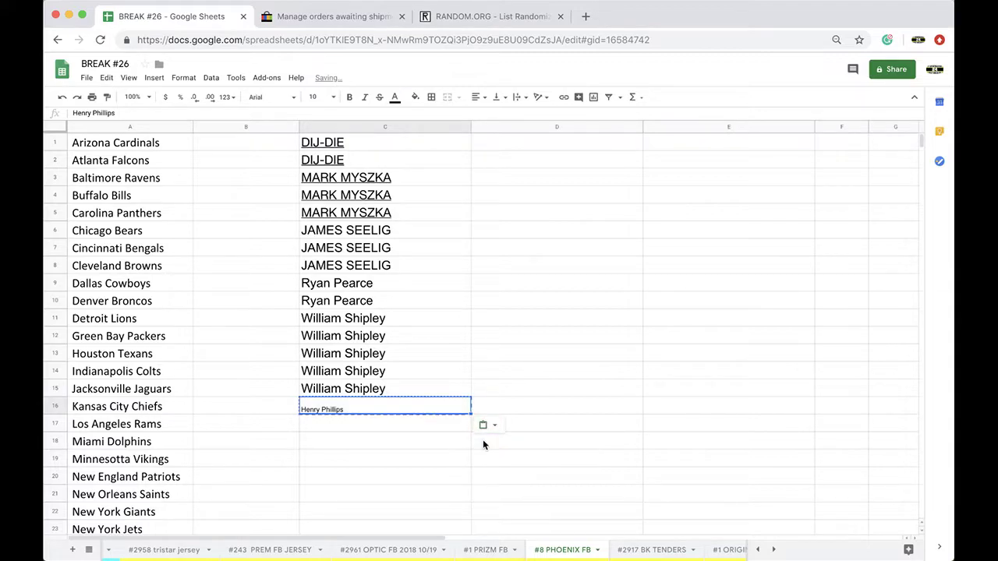
pyautogui.moveTo(471, 415); pyautogui.dragTo(399, 427)
pyautogui.click(315, 97)
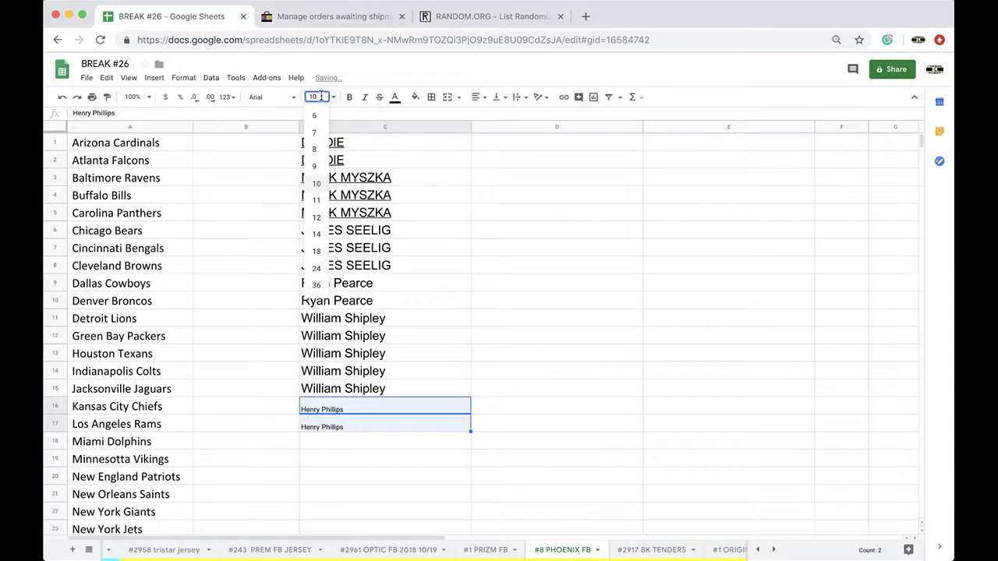
pyautogui.click(315, 251)
pyautogui.click(415, 97)
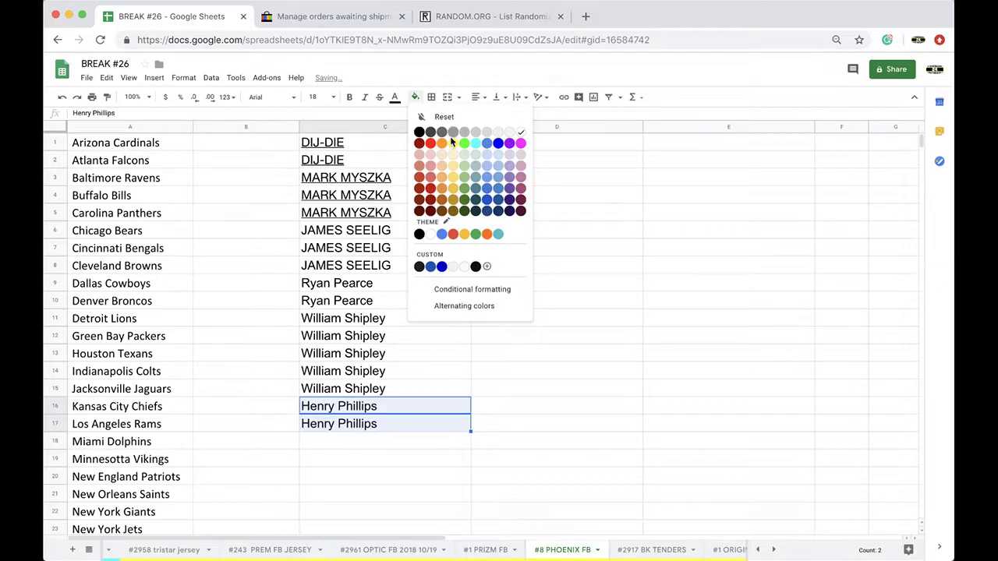
pyautogui.click(452, 142)
# - Rearrange the sheet tabs, placing #2961 OPTIC FB before #243 PREM FB JERSEY, and return to #8 PHOENIX FB
pyautogui.moveTo(576, 550); pyautogui.dragTo(280, 552)
pyautogui.click(465, 552)
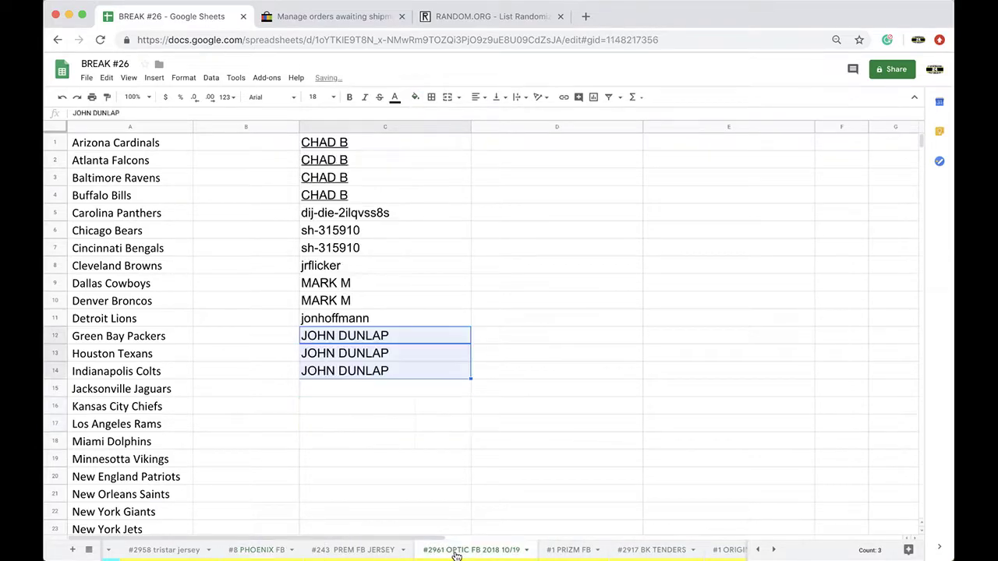
pyautogui.moveTo(464, 552); pyautogui.dragTo(366, 552)
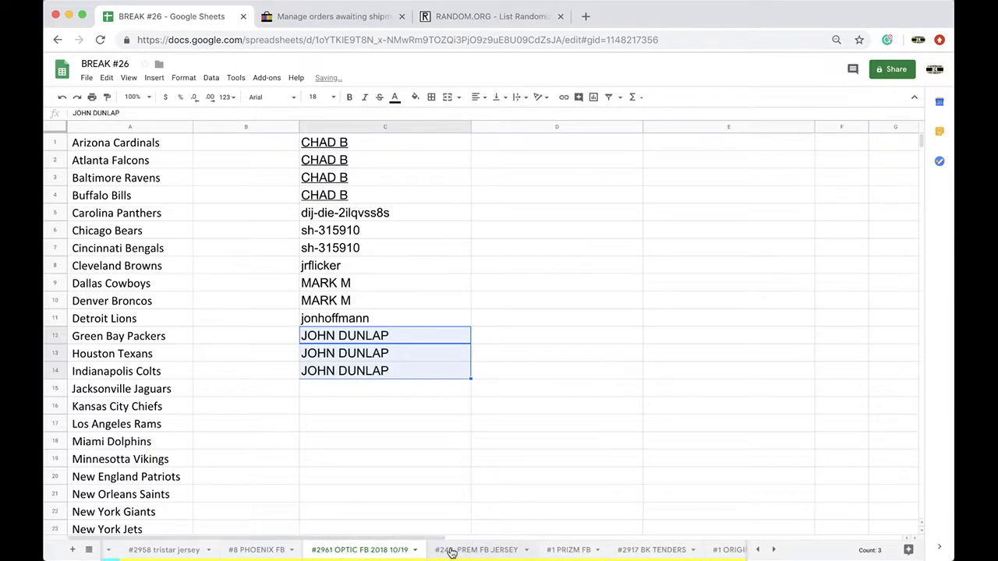
pyautogui.click(459, 552)
pyautogui.moveTo(459, 552); pyautogui.dragTo(274, 556)
pyautogui.click(168, 553)
pyautogui.click(294, 555)
pyautogui.click(359, 549)
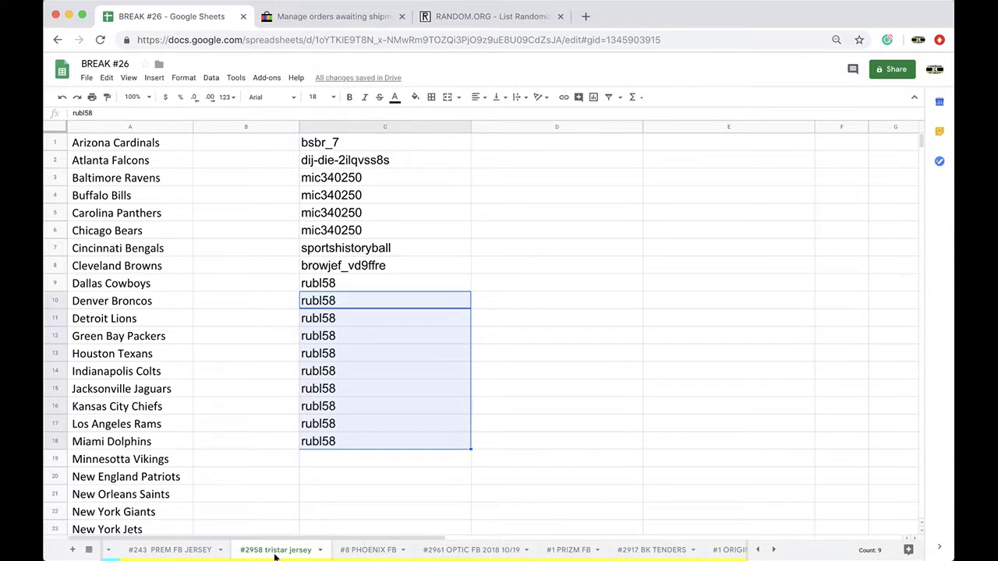
pyautogui.click(195, 552)
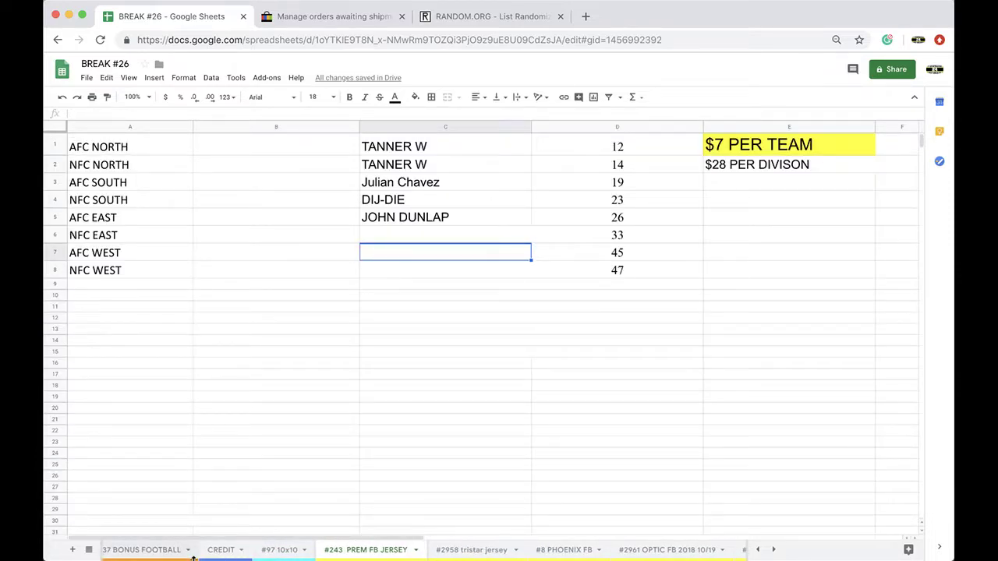
pyautogui.click(272, 550)
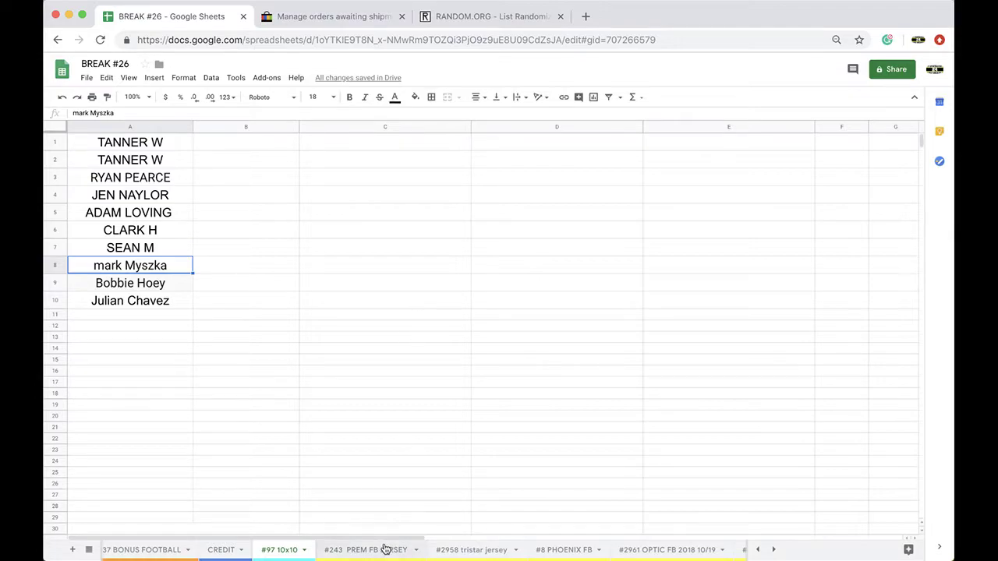
pyautogui.click(561, 549)
# - Enter a new buyer's name for Miami Dolphins and copy it down through New Orleans Saints
pyautogui.click(349, 441)
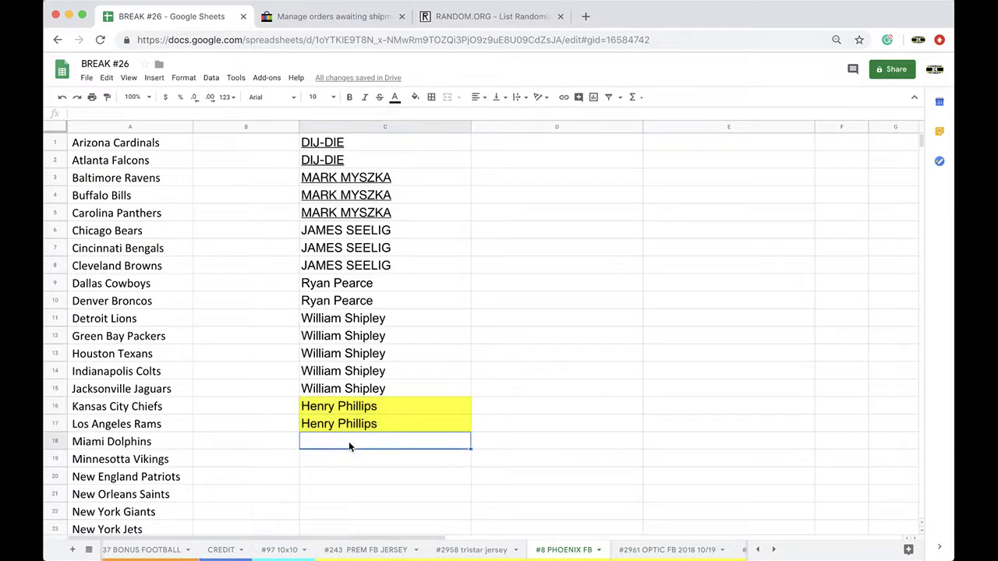
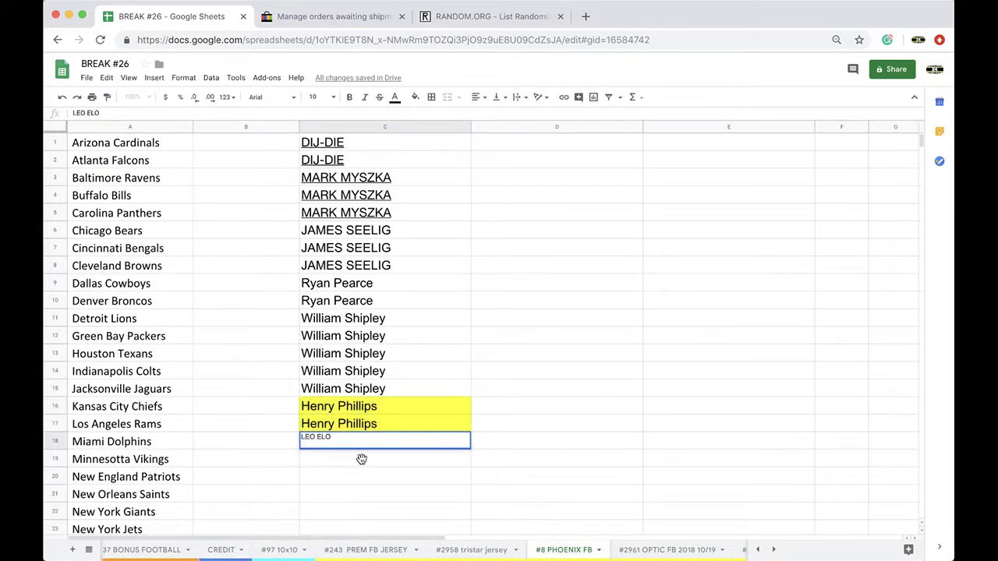
pyautogui.press('Return')
pyautogui.click(339, 441)
pyautogui.hotkey('ctrl', 'c')
pyautogui.press('Down')
pyautogui.hotkey('ctrl', 'v')
pyautogui.press('Down')
pyautogui.hotkey('ctrl', 'v')
pyautogui.press('Down')
pyautogui.hotkey('ctrl', 'v')
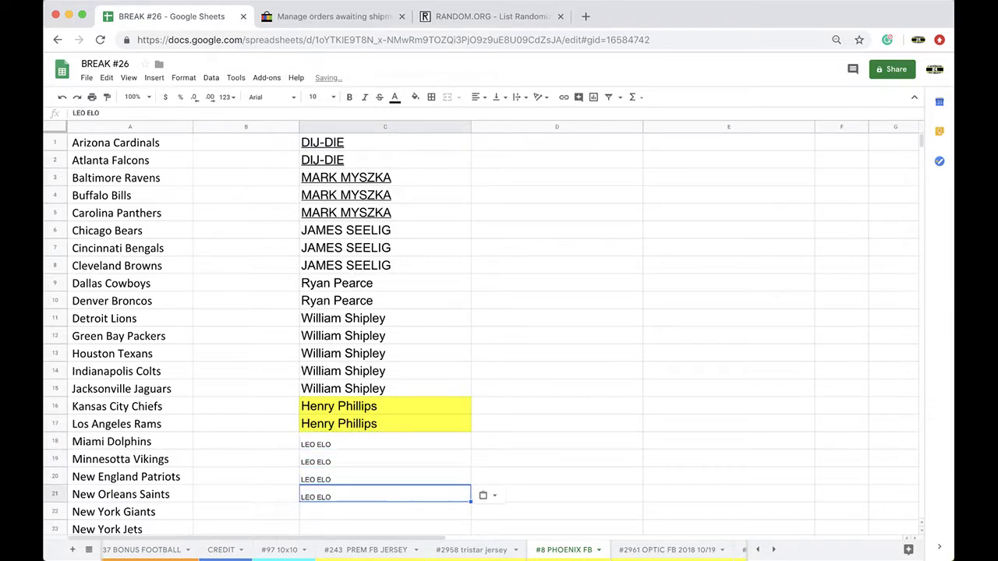
pyautogui.moveTo(312, 448); pyautogui.dragTo(310, 496)
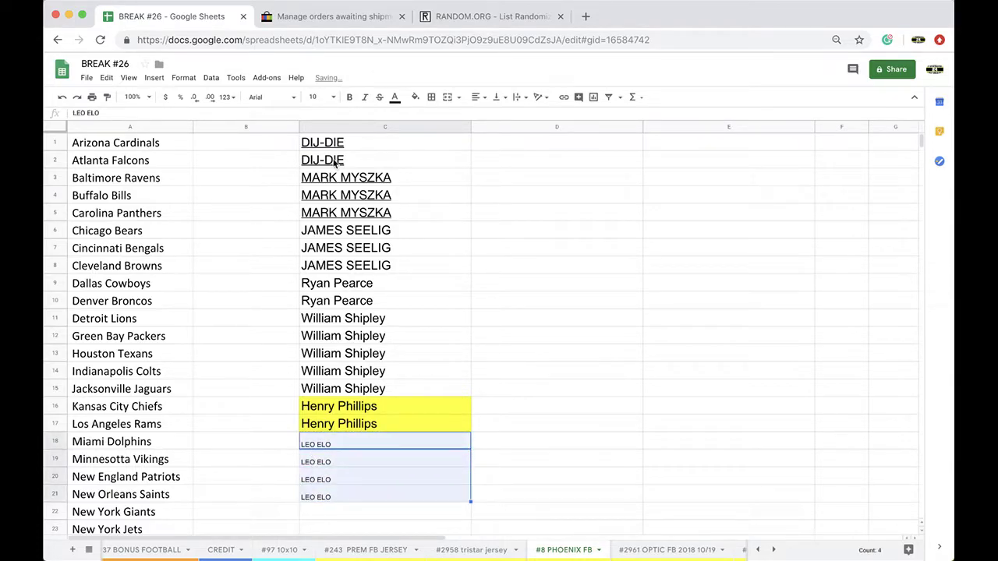
# - Set those four names to size 18 with a yellow highlight
pyautogui.click(315, 97)
pyautogui.click(316, 251)
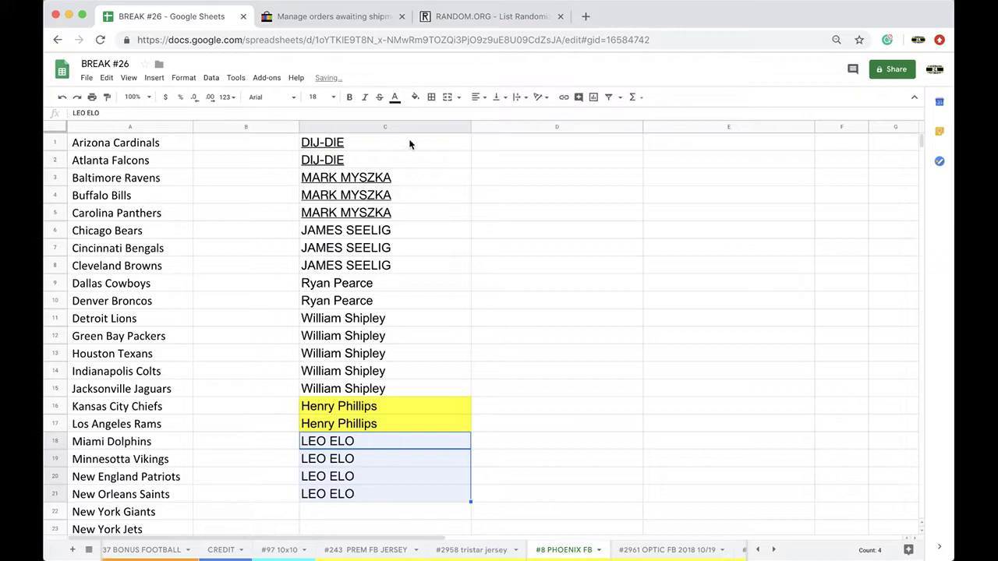
pyautogui.click(416, 96)
pyautogui.click(452, 144)
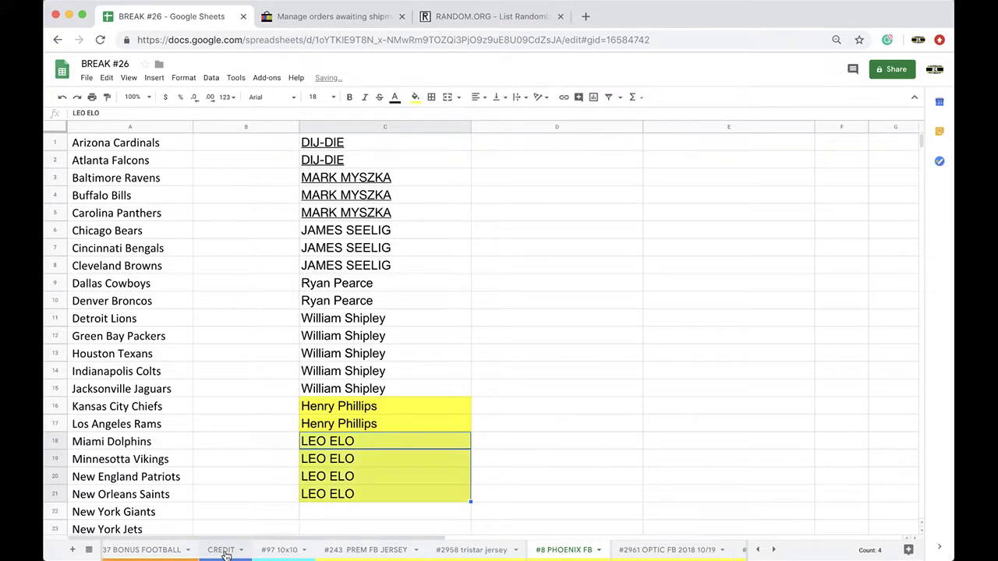
# - Select and copy the ten buyer names in A1:A10 of the #97 10x10 sheet
pyautogui.click(222, 550)
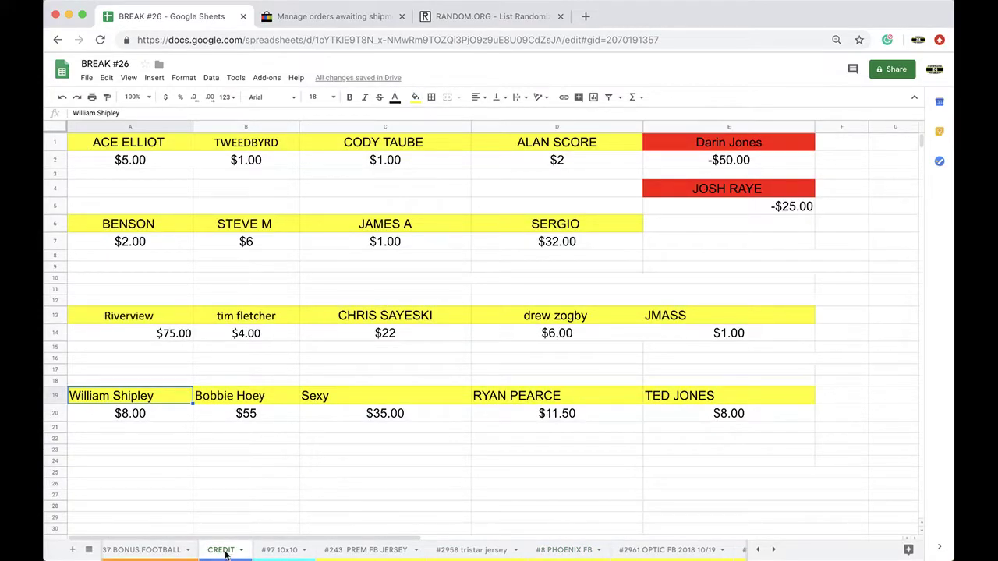
pyautogui.click(274, 549)
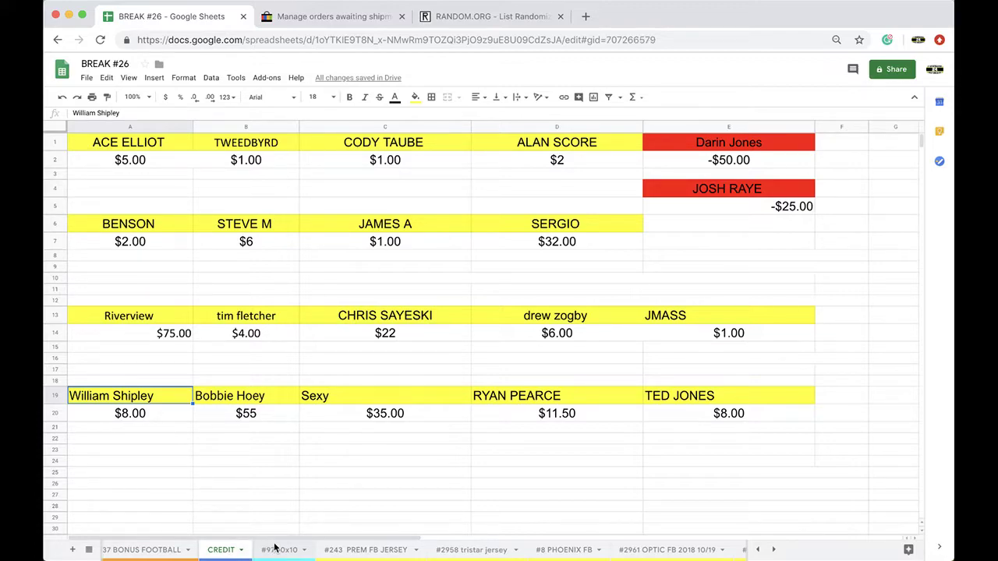
pyautogui.moveTo(133, 143); pyautogui.dragTo(134, 164)
pyautogui.click(129, 179)
pyautogui.click(127, 197)
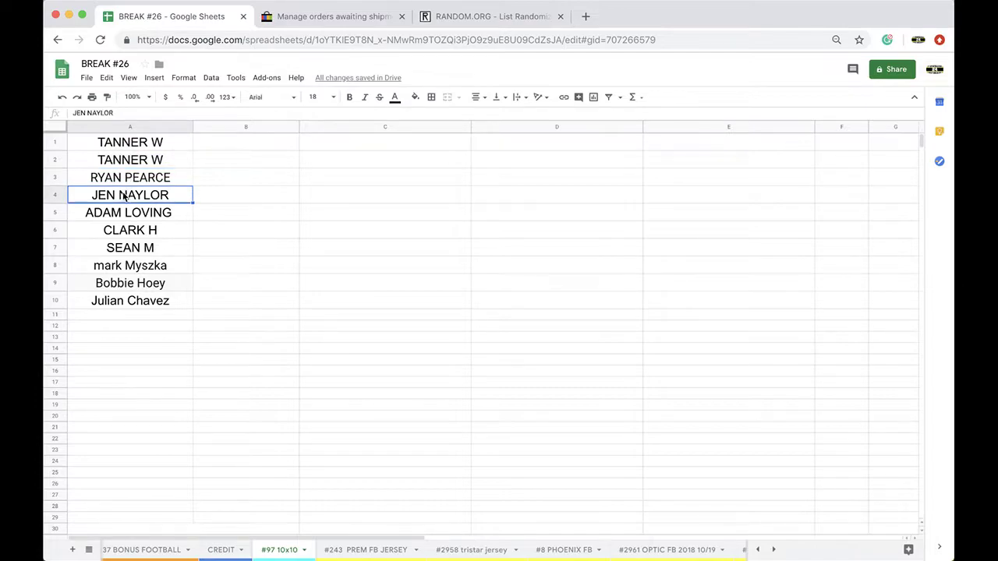
pyautogui.click(128, 216)
pyautogui.click(128, 234)
pyautogui.click(127, 253)
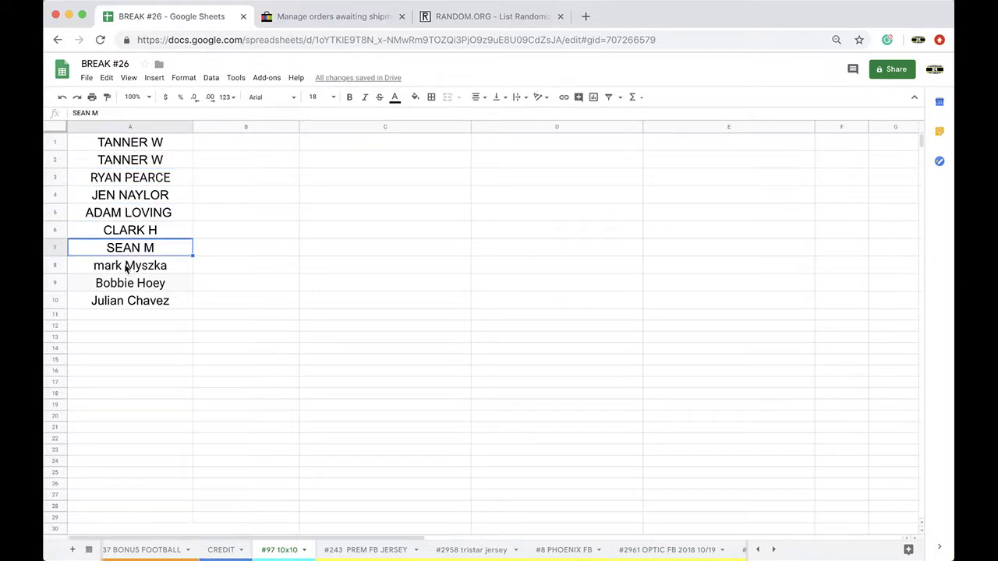
pyautogui.click(122, 148)
pyautogui.moveTo(121, 160); pyautogui.dragTo(133, 310)
pyautogui.hotkey('ctrl', 'c')
# - Reload RANDOM.ORG's List Randomizer and paste the ten buyer names into the list
pyautogui.moveTo(445, 16); pyautogui.dragTo(339, 21)
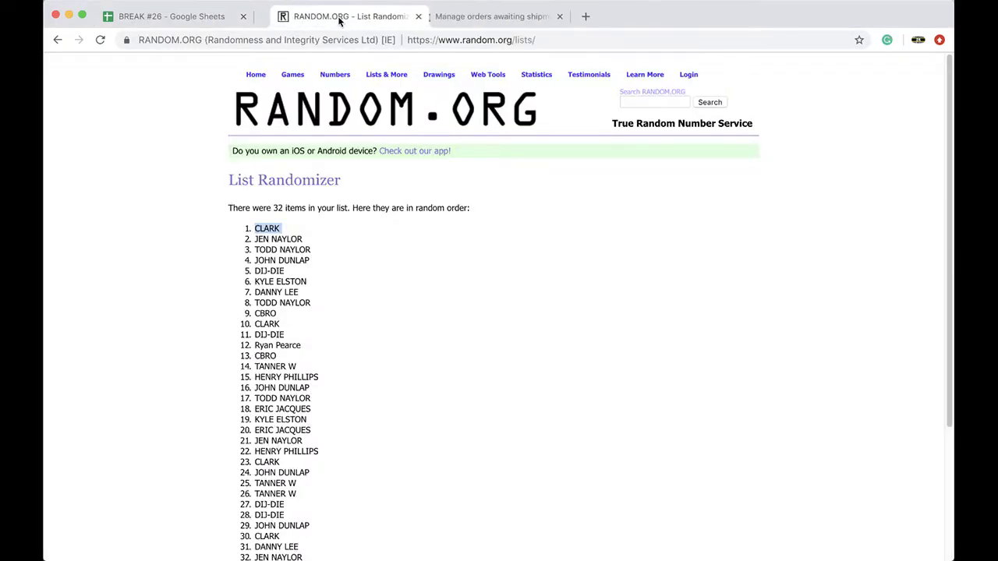
pyautogui.click(451, 39)
pyautogui.press('Return')
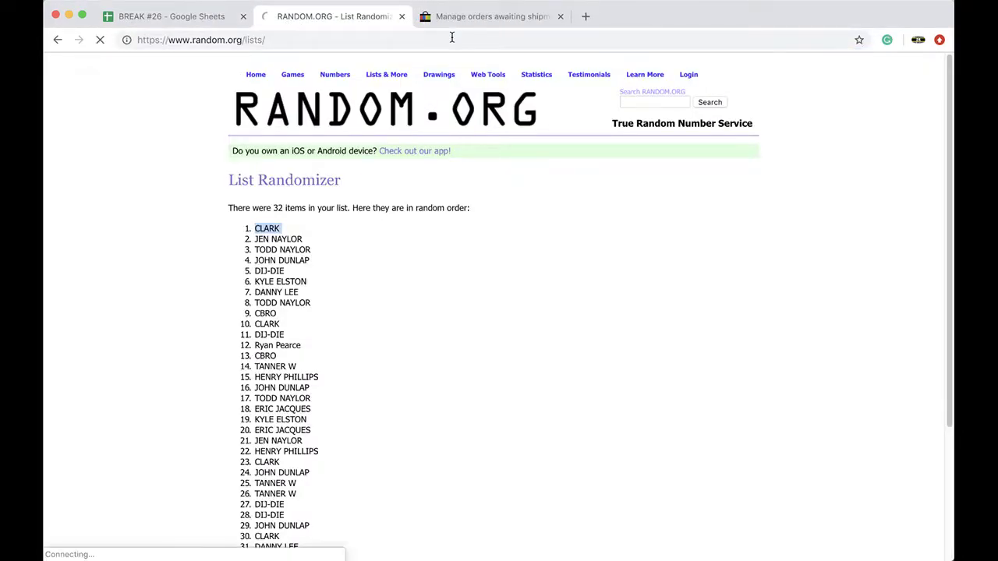
pyautogui.click(343, 355)
pyautogui.hotkey('ctrl', 'v')
# - Randomize the list, then shuffle it again three more times
pyautogui.click(258, 474)
pyautogui.click(248, 403)
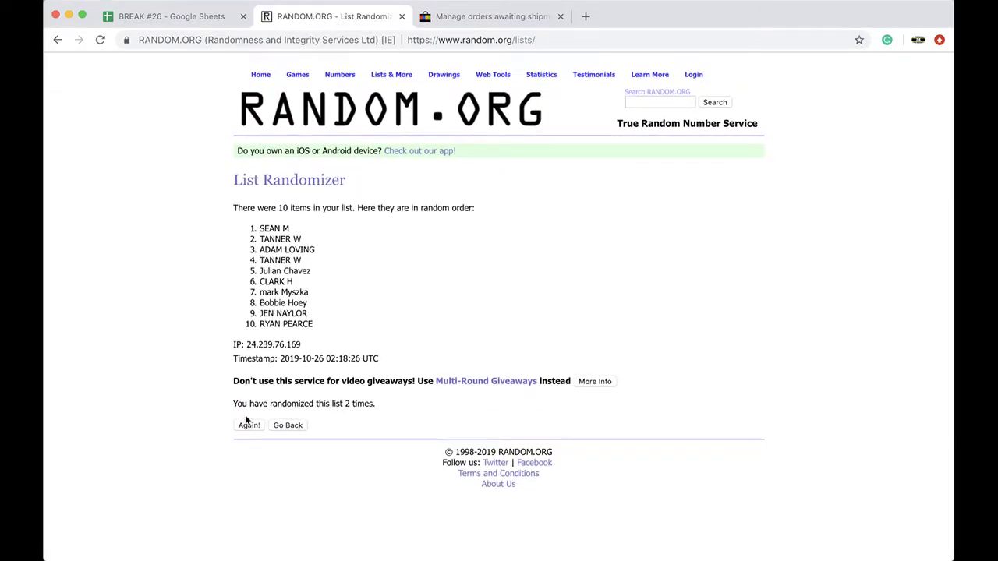
pyautogui.click(246, 426)
pyautogui.click(247, 425)
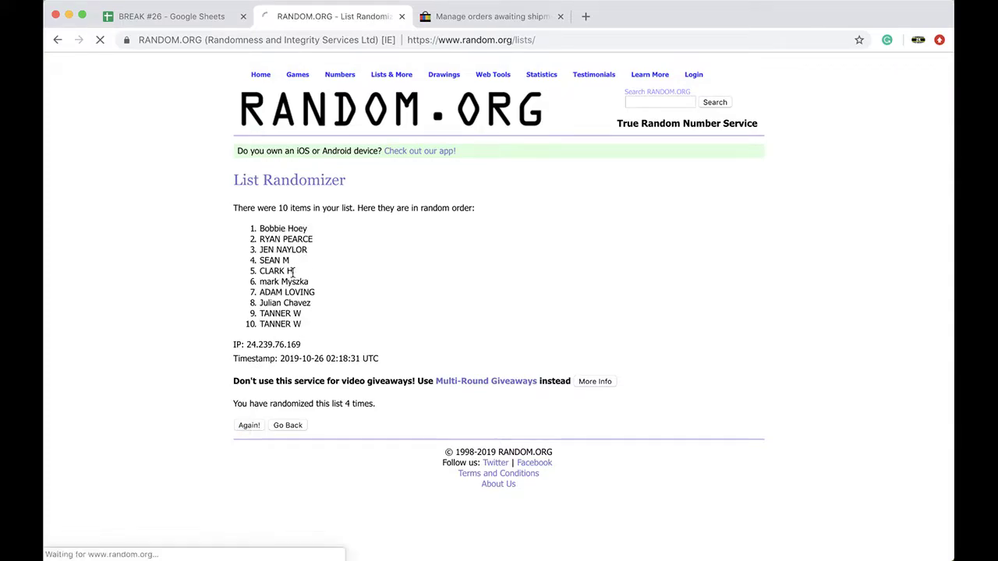
# - Select the entire randomized name list and return to the spreadsheet
pyautogui.tripleClick(272, 228)
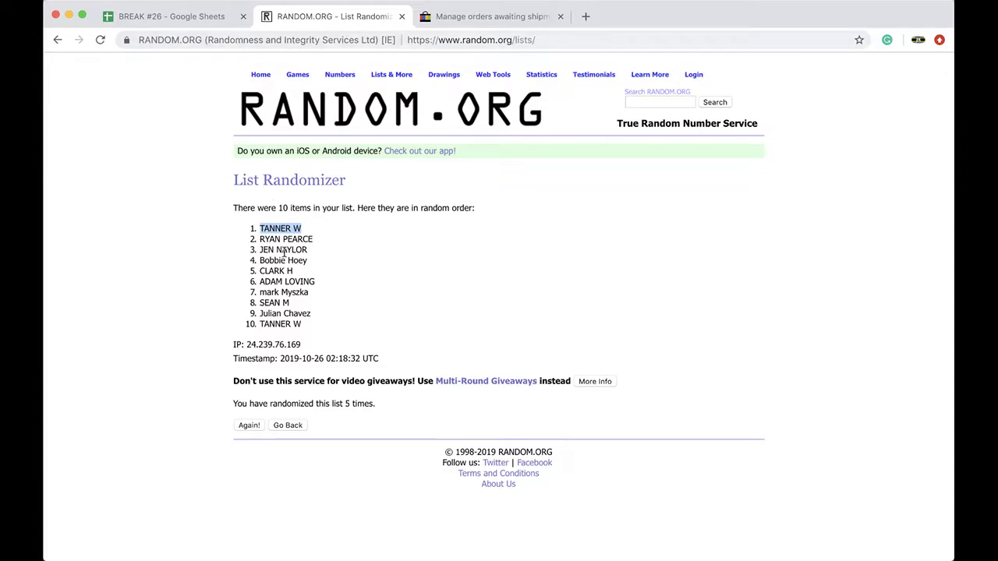
pyautogui.click(284, 251)
pyautogui.moveTo(307, 328); pyautogui.dragTo(252, 228)
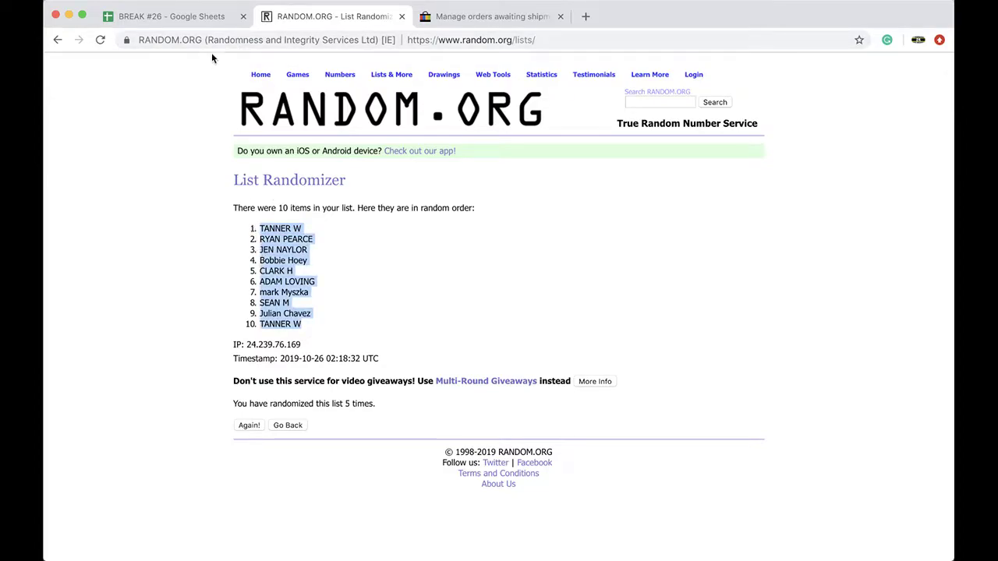
pyautogui.click(195, 17)
pyautogui.click(224, 551)
# - Paste the randomized names into B1:B10 of #97 10x10 at size 18 and shade B1 orange
pyautogui.click(279, 550)
pyautogui.click(240, 145)
pyautogui.hotkey('ctrl', 'v')
pyautogui.click(313, 97)
pyautogui.click(316, 254)
pyautogui.click(266, 146)
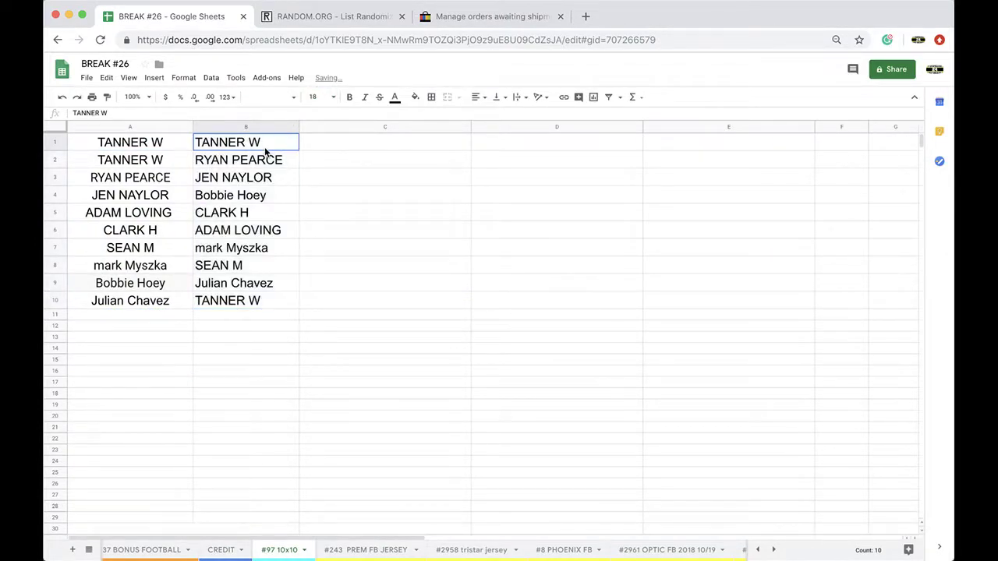
pyautogui.click(416, 96)
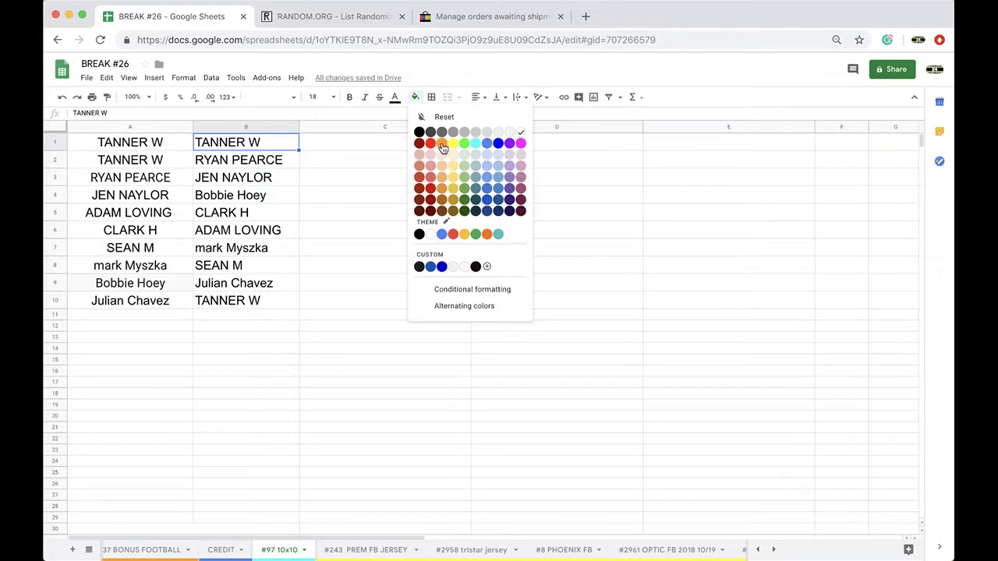
pyautogui.click(441, 143)
# - On CREDIT, add the first-drawn buyer's name in E6 with a $100 credit in E7
pyautogui.click(217, 553)
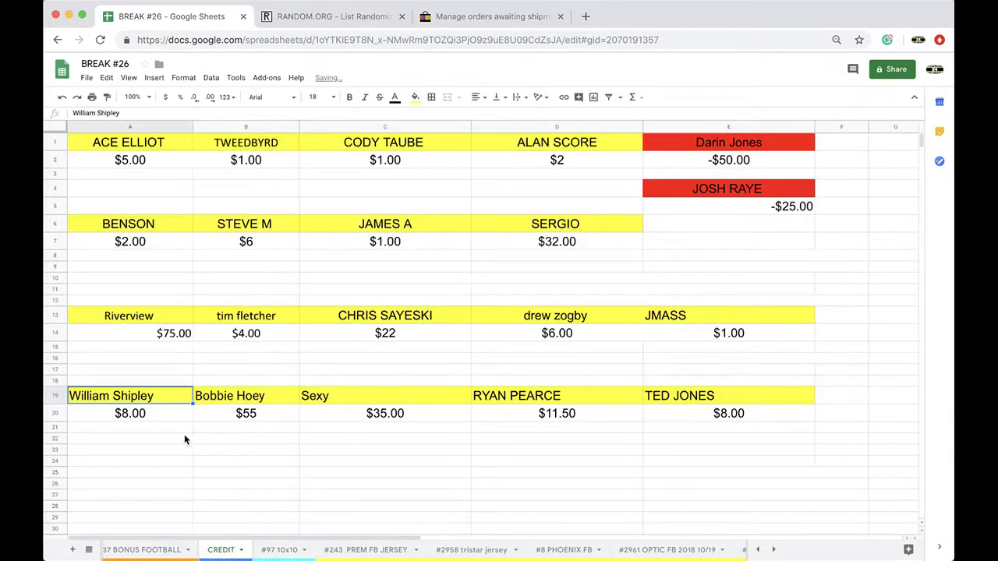
pyautogui.click(689, 462)
pyautogui.hotkey('ctrl', 'v')
pyautogui.hotkey('ctrl', 'z')
pyautogui.click(673, 226)
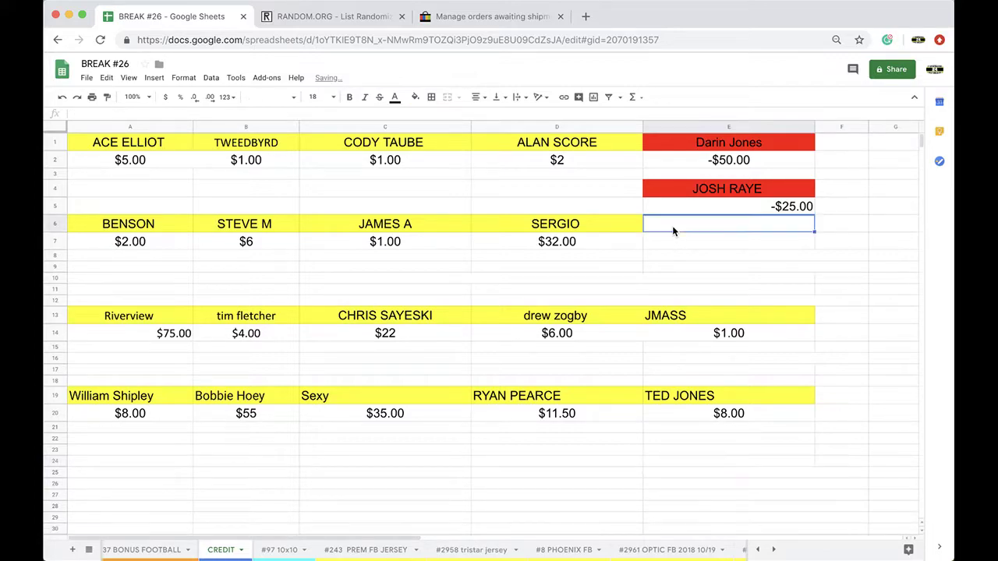
pyautogui.hotkey('ctrl', 'v')
pyautogui.click(673, 237)
pyautogui.write('$100')
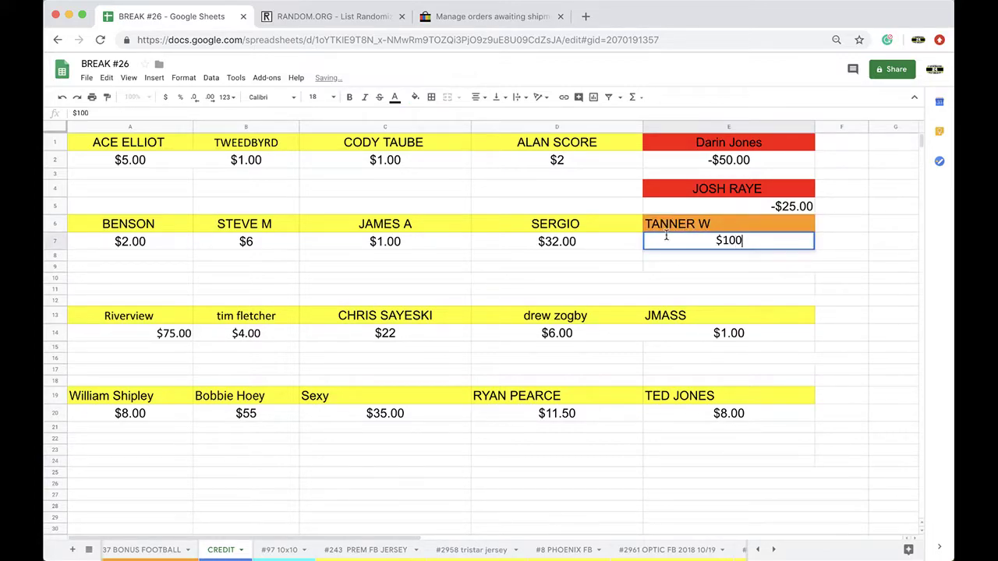
pyautogui.click(646, 226)
pyautogui.click(415, 97)
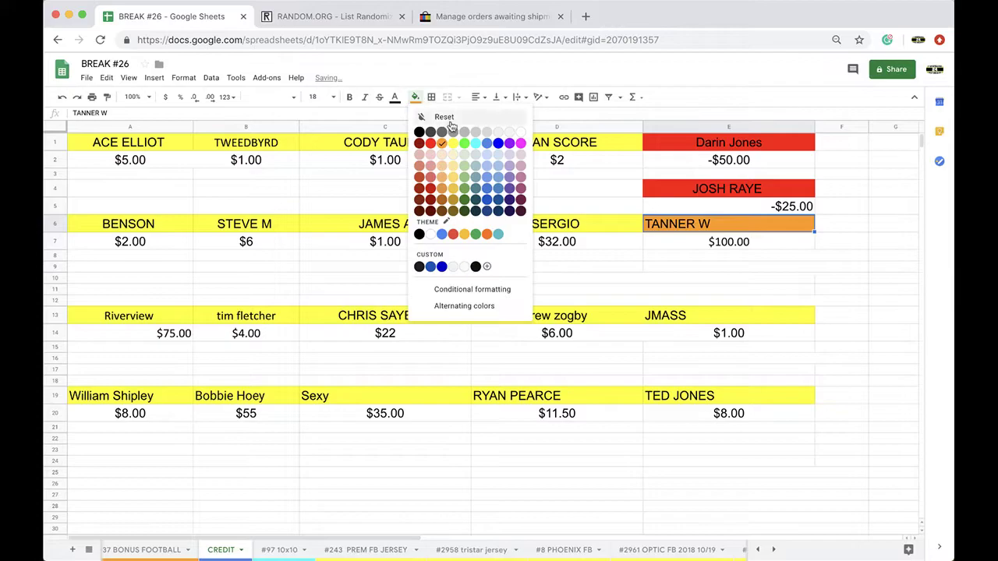
# - Fill the new credit name yellow and duplicate the #97 10x10 sheet
pyautogui.click(454, 144)
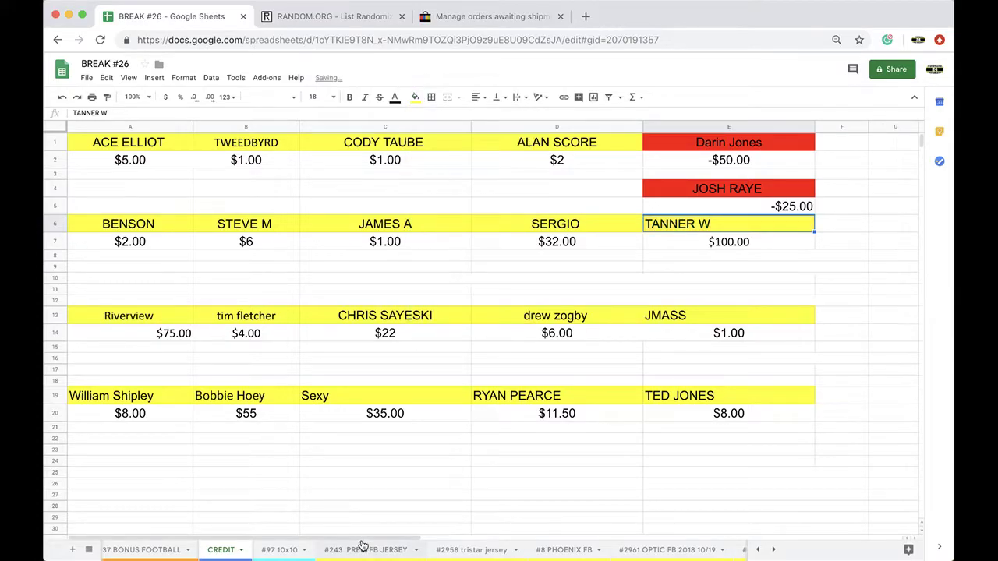
pyautogui.click(363, 544)
pyautogui.click(286, 549)
pyautogui.rightClick(285, 549)
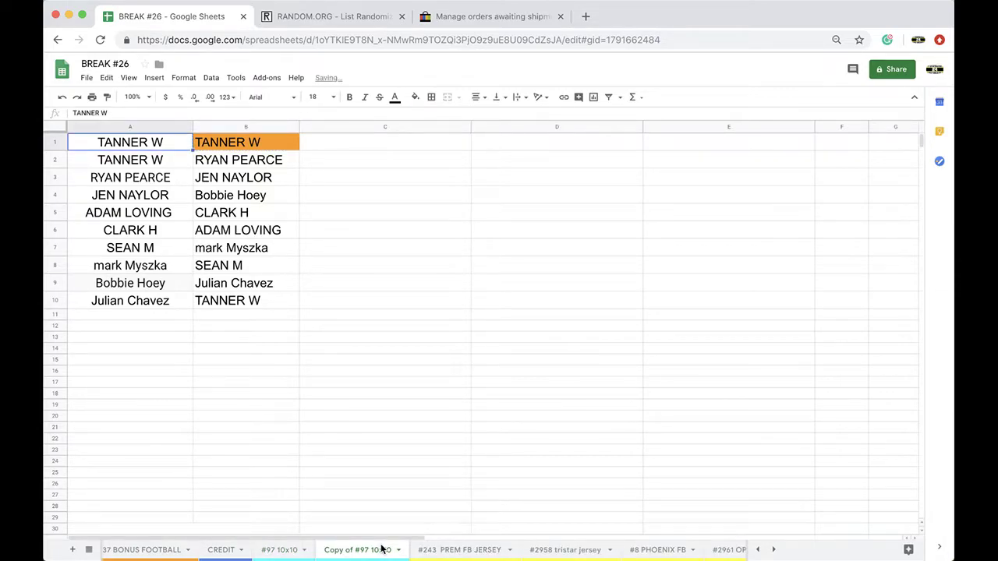
pyautogui.hscroll(-1, 381, 549)
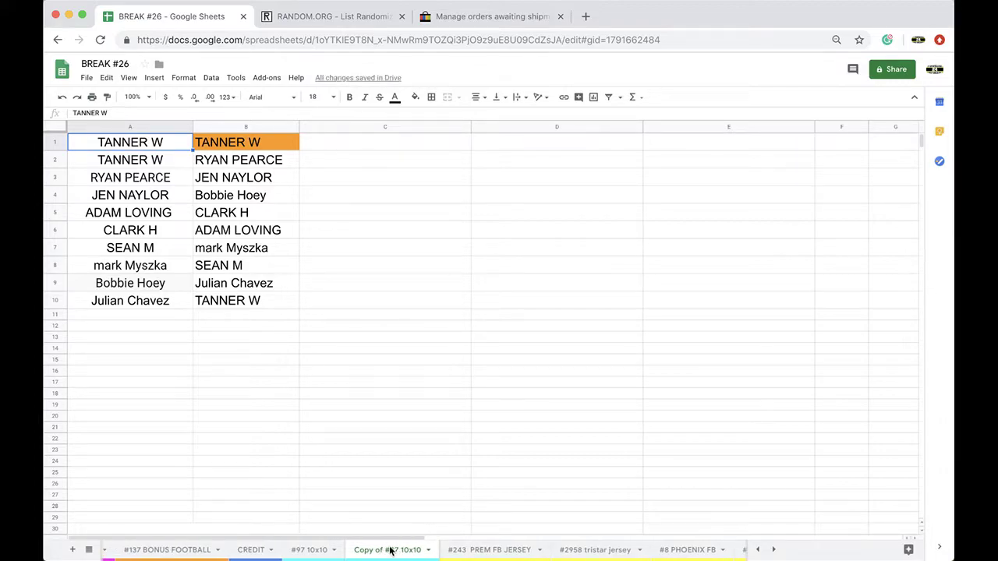
# - Rename the duplicated sheet to #98 10X10
pyautogui.doubleClick(391, 550)
pyautogui.write('#98 10X10')
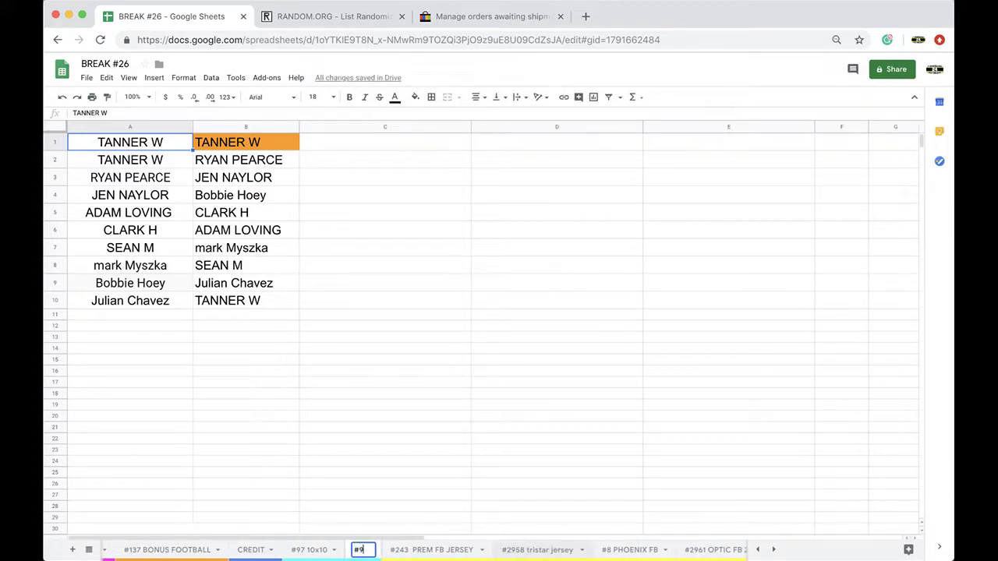
pyautogui.click(557, 473)
# - Move #97 10x10 next to #96 10X10 and open #96 10X10
pyautogui.hscroll(-5, 391, 549)
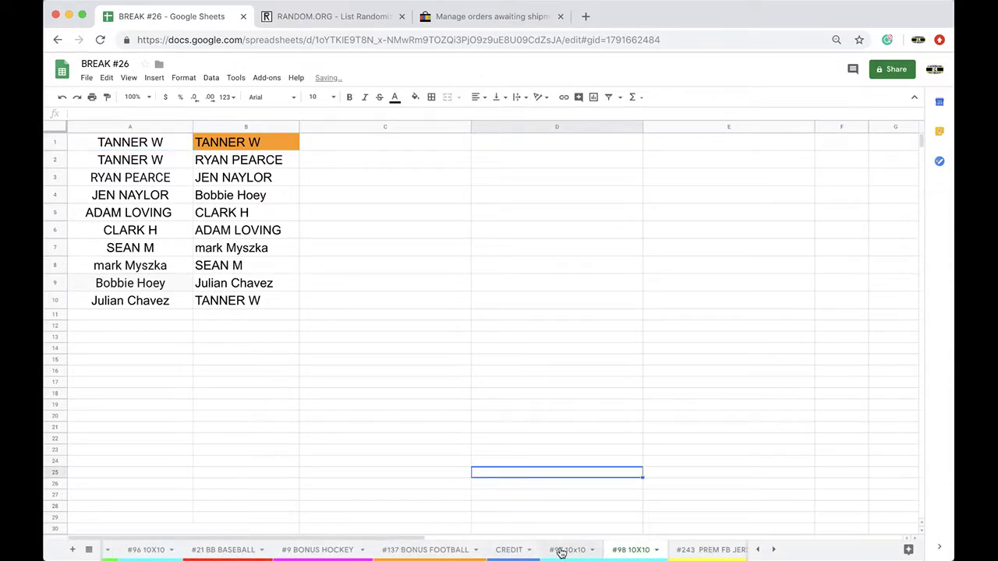
pyautogui.hscroll(-2, 561, 552)
pyautogui.click(637, 550)
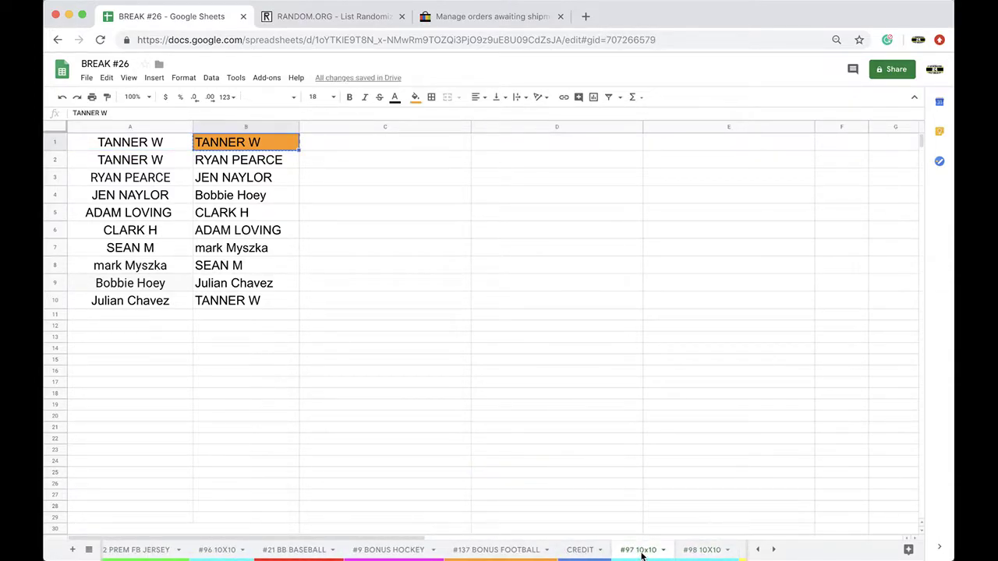
pyautogui.moveTo(641, 553); pyautogui.dragTo(285, 551)
pyautogui.click(215, 549)
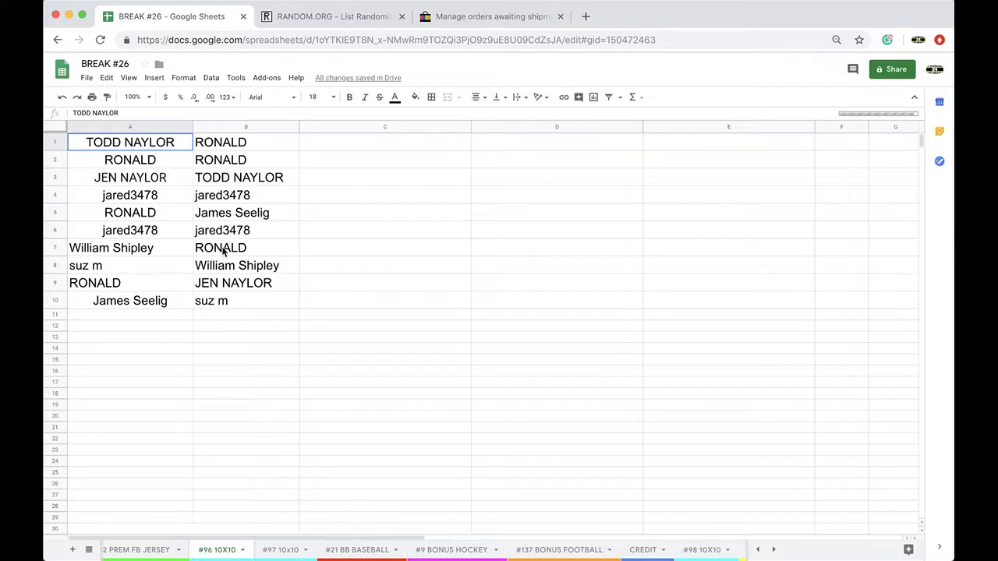
# - Shade cell B1 on #96 10X10 cyan
pyautogui.click(211, 148)
pyautogui.click(415, 97)
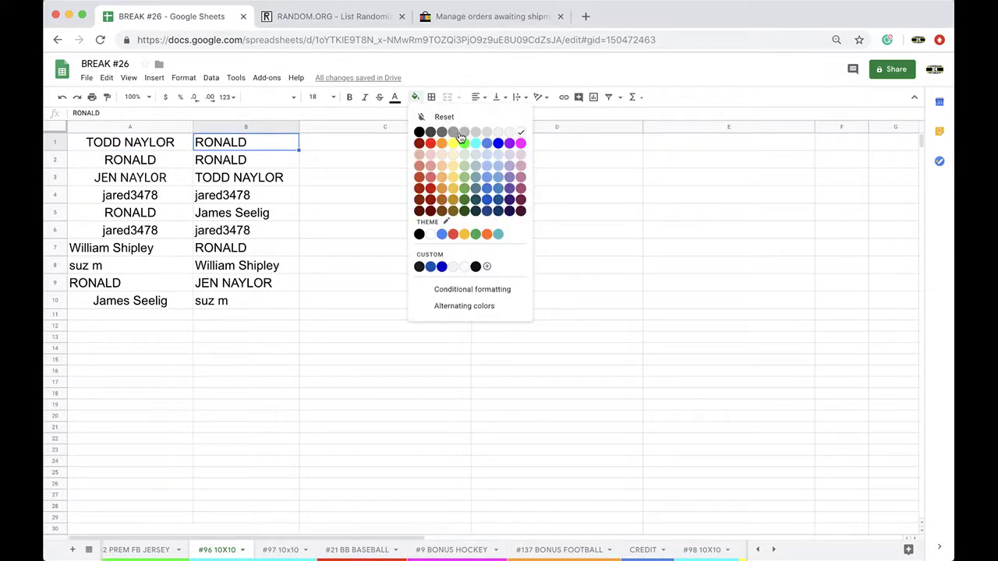
pyautogui.click(476, 142)
# - Reorder the tabs, moving #97 10x10 to second place and #96 10X10 toward the front
pyautogui.moveTo(246, 553); pyautogui.dragTo(265, 546)
pyautogui.click(550, 550)
pyautogui.moveTo(550, 550); pyautogui.dragTo(203, 550)
pyautogui.click(331, 550)
pyautogui.moveTo(337, 551); pyautogui.dragTo(185, 553)
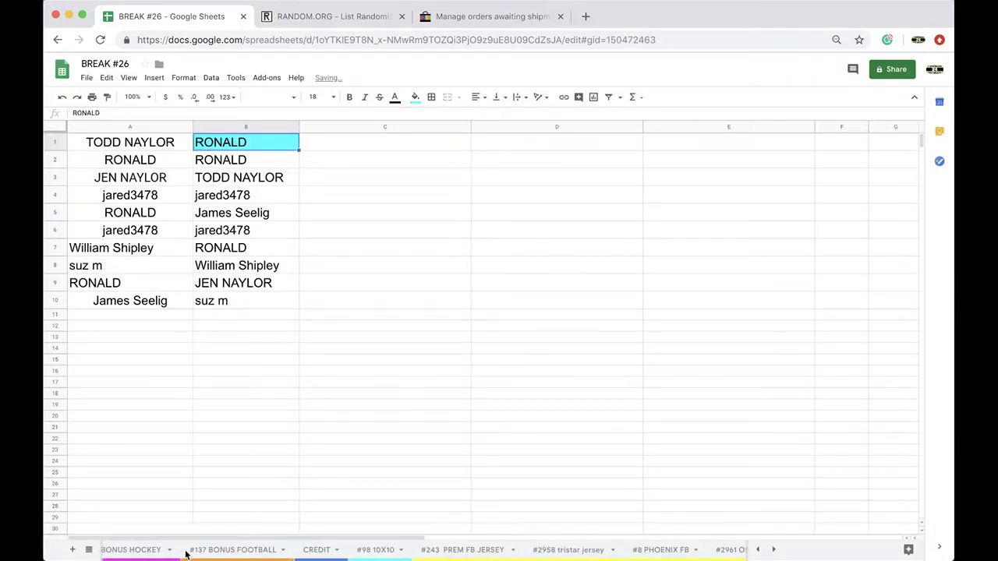
# - Clear all names from columns A and B of #98 10X10 and reset their fill colour
pyautogui.click(281, 550)
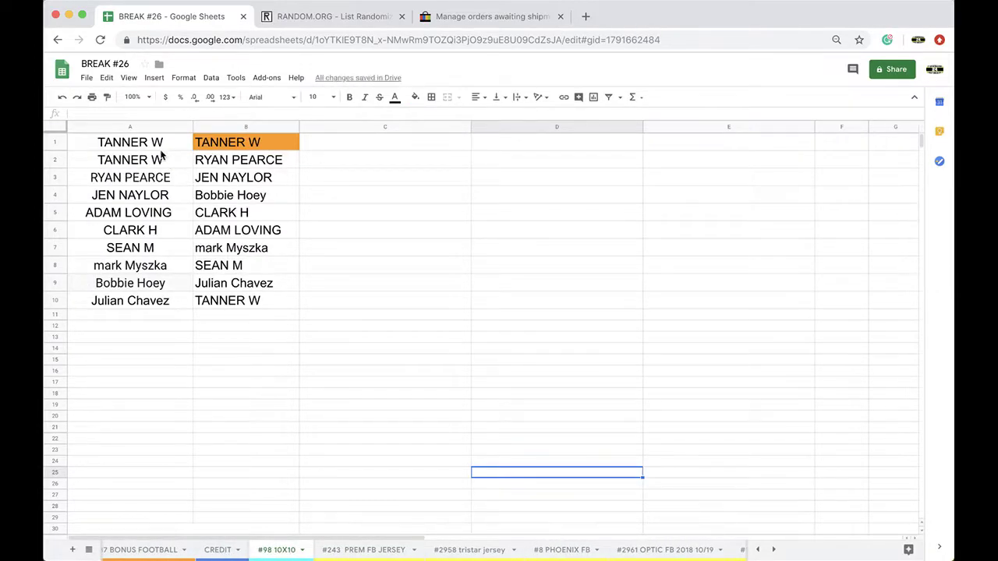
pyautogui.moveTo(148, 127); pyautogui.dragTo(292, 127)
pyautogui.press('Delete')
pyautogui.click(394, 98)
pyautogui.click(414, 98)
pyautogui.click(422, 114)
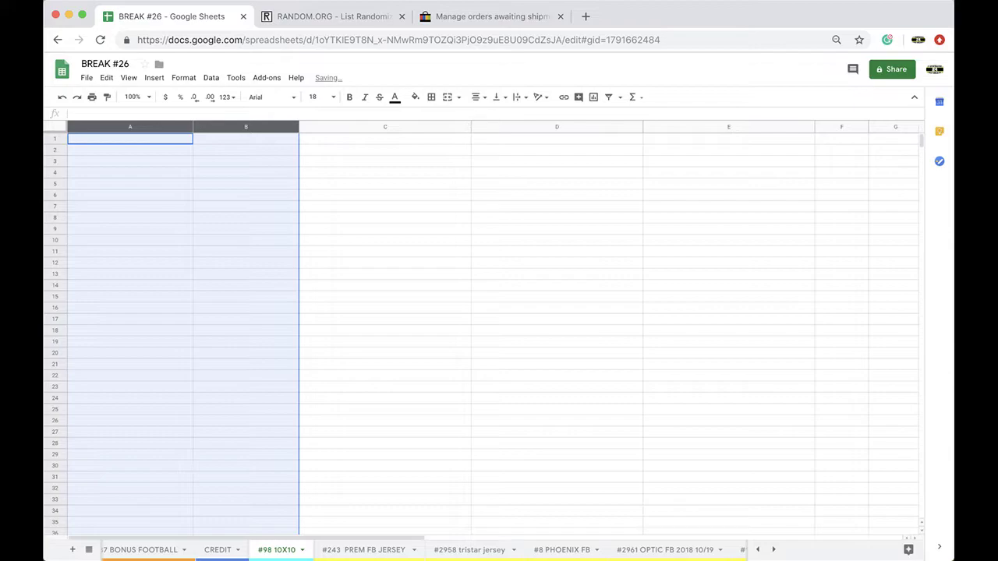
# - Type the NFC EAST buyer's name into C6 of #243 PREM FB JERSEY, then go to CREDIT
pyautogui.click(392, 551)
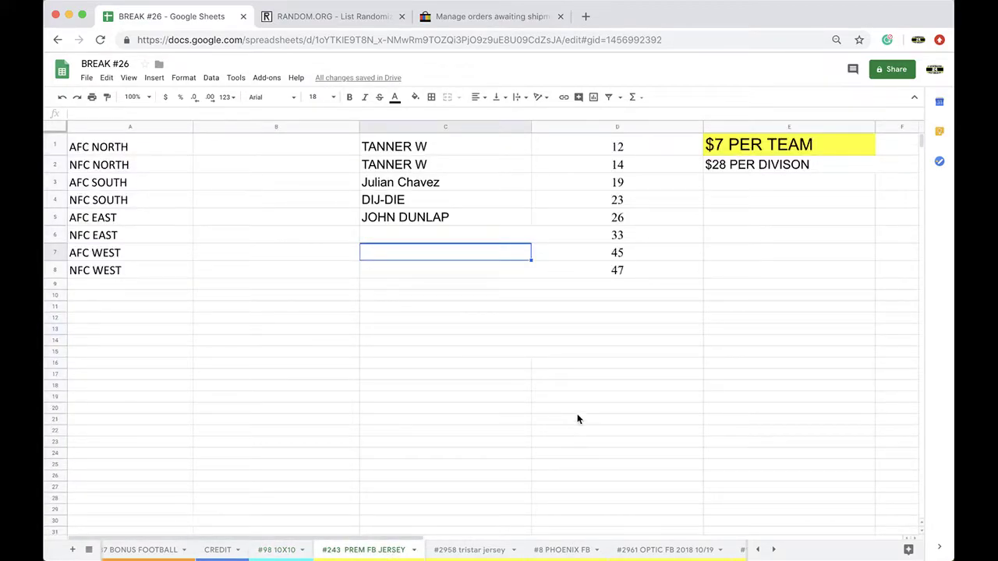
pyautogui.click(409, 235)
pyautogui.write('CA')
pyautogui.write('ARK H')
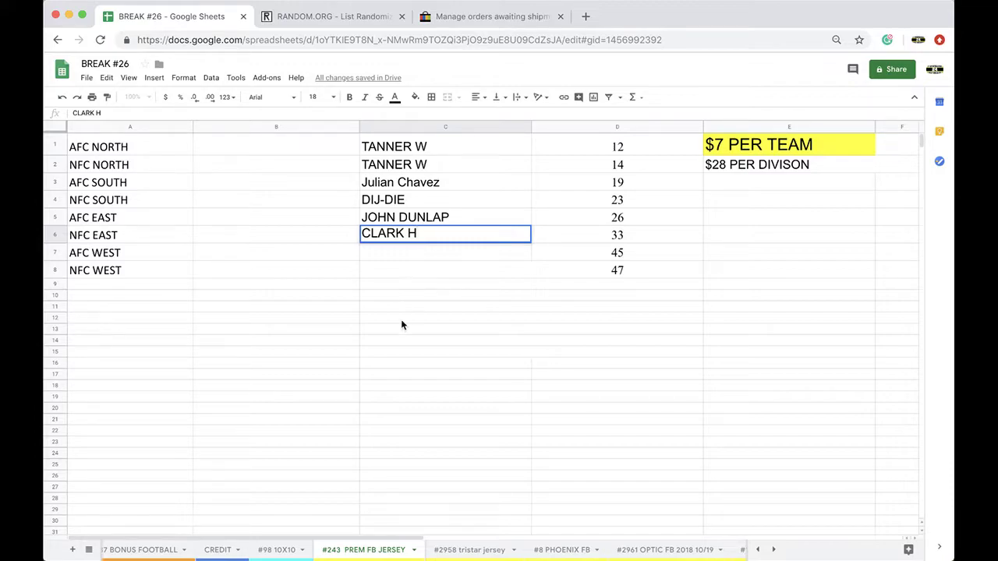
pyautogui.click(218, 550)
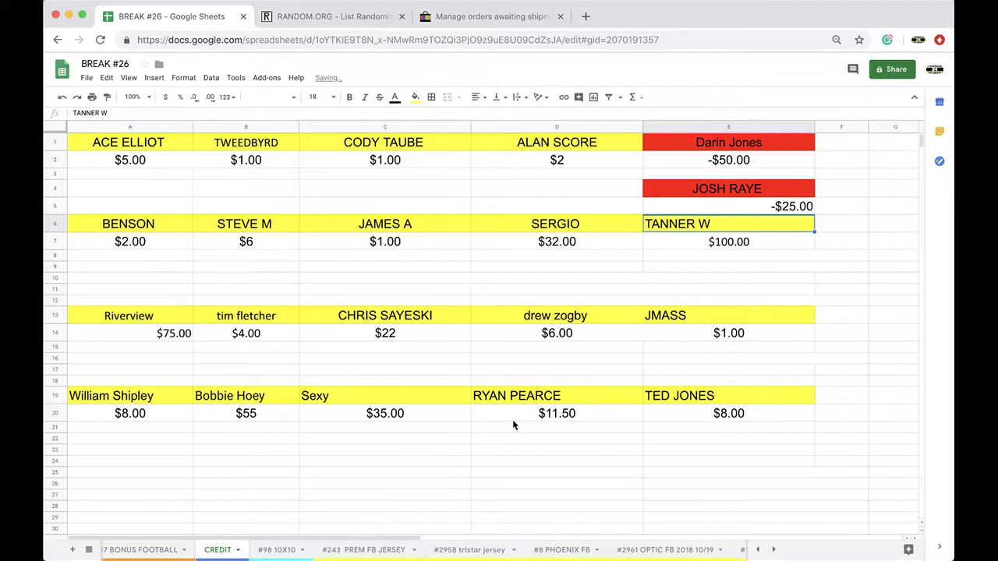
# - Add a new buyer's name in CREDIT cell A23 with a credit amount below it
pyautogui.click(130, 452)
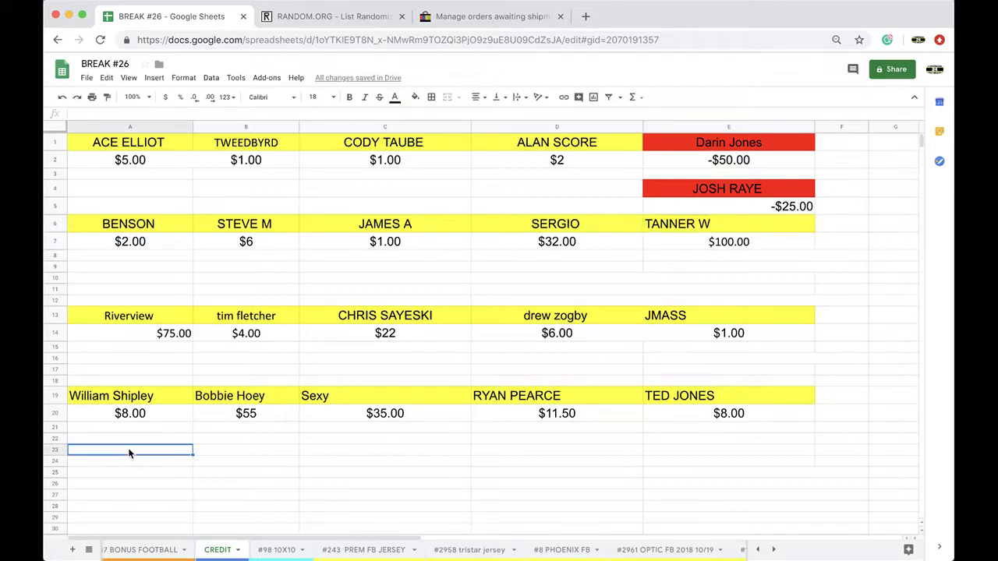
pyautogui.write('LEO LEO')
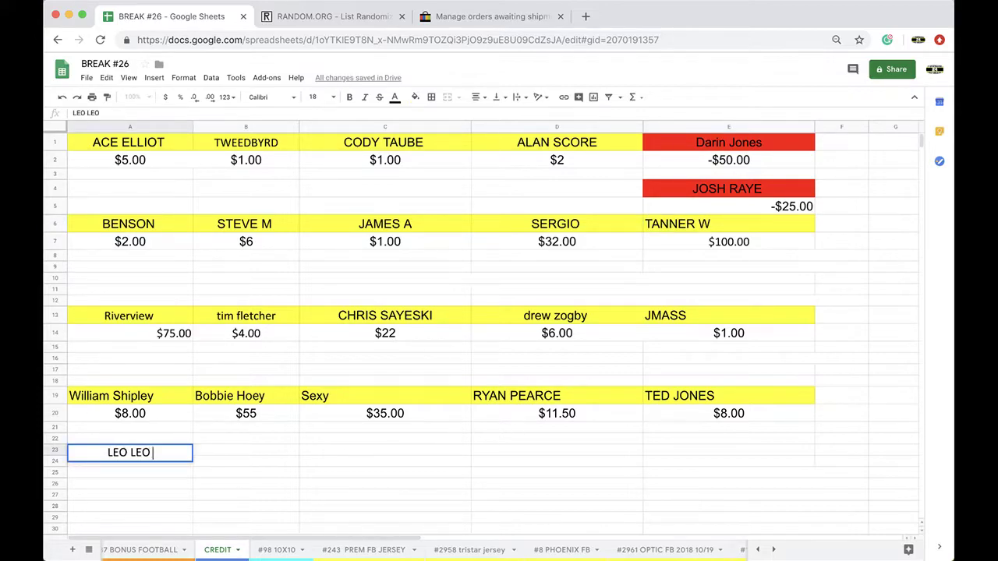
pyautogui.press('Return')
pyautogui.write('$60')
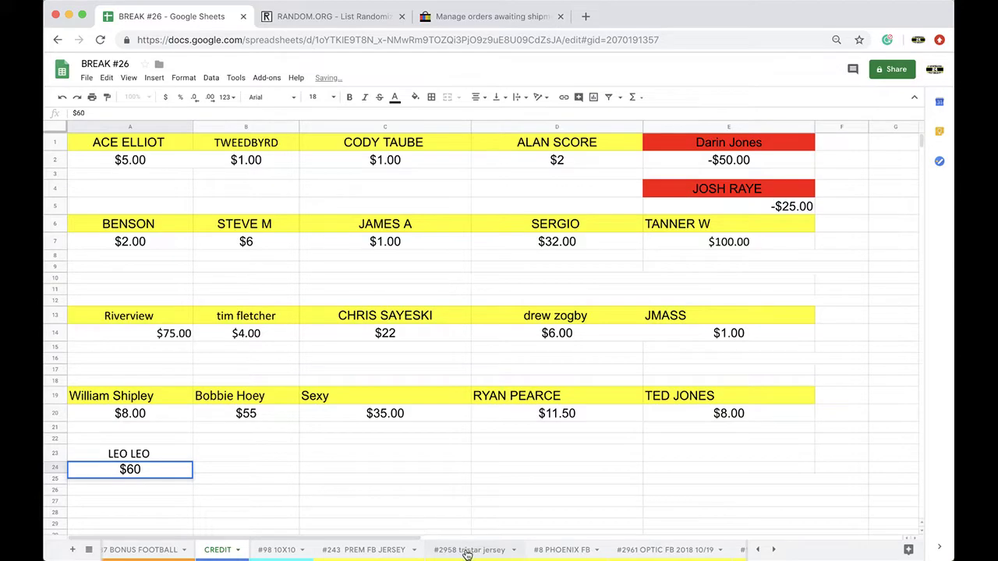
# - Reset the yellow fill on the buyer's four cells C18:C21 on #8 PHOENIX FB
pyautogui.click(554, 549)
pyautogui.moveTo(382, 438); pyautogui.dragTo(374, 493)
pyautogui.click(415, 96)
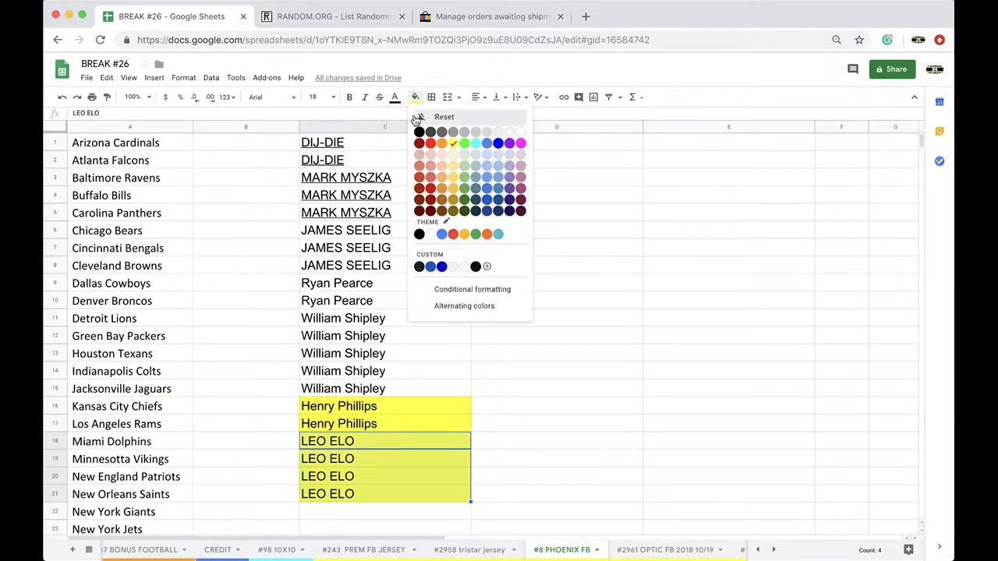
pyautogui.click(441, 117)
# - Correct the new buyer's credit amount on CREDIT to $36
pyautogui.click(220, 548)
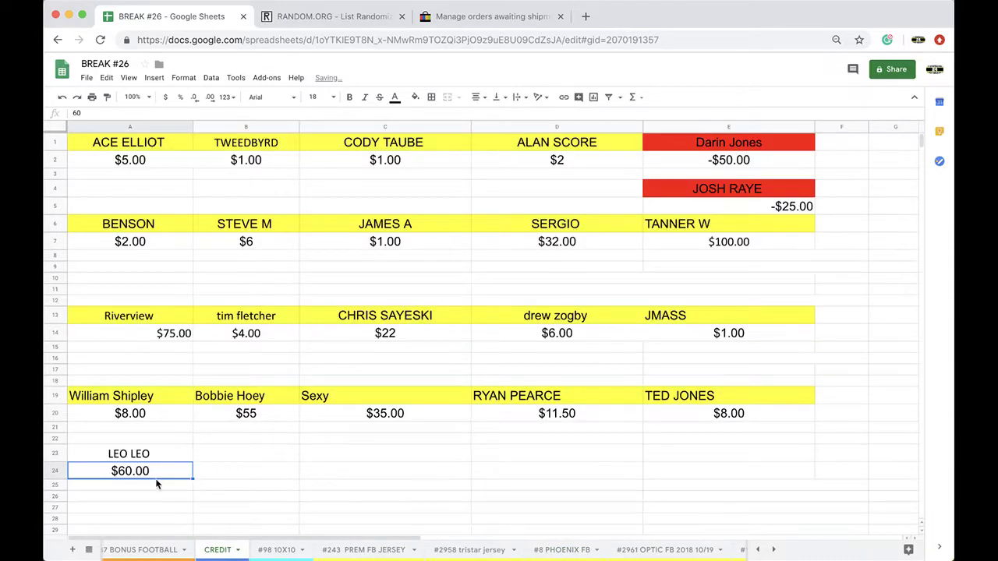
pyautogui.write('#')
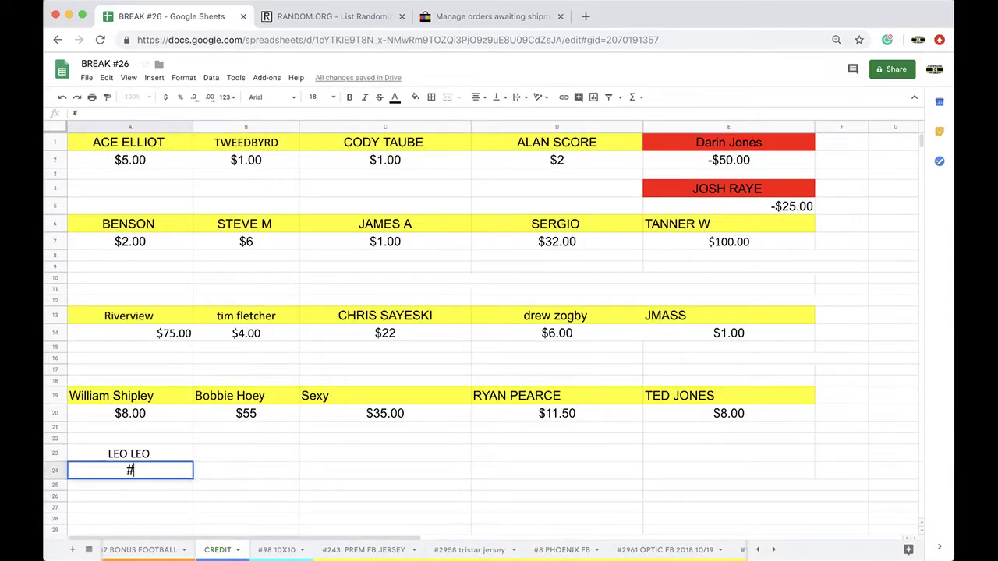
pyautogui.press('BackSpace')
pyautogui.write('$36')
pyautogui.click(349, 551)
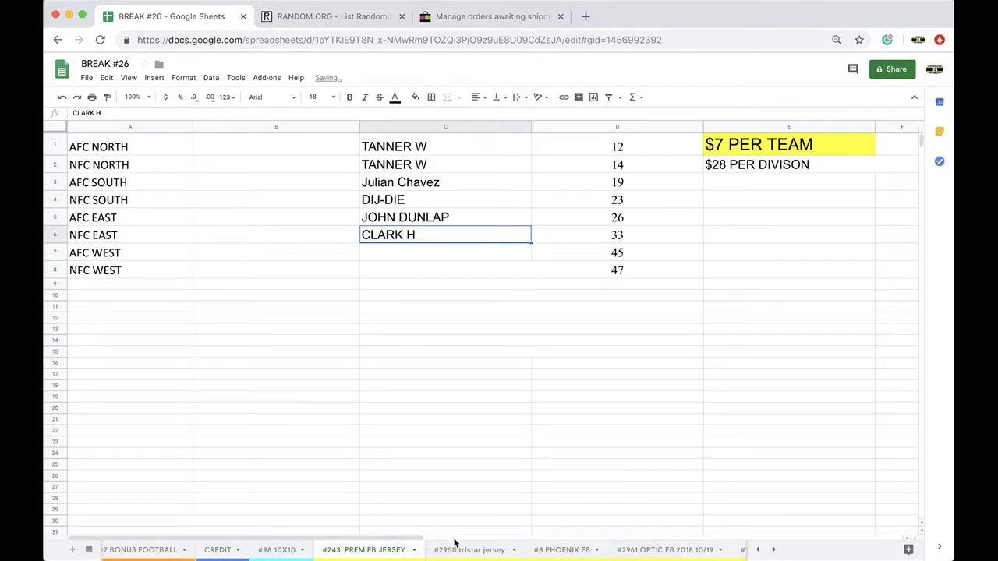
pyautogui.click(561, 550)
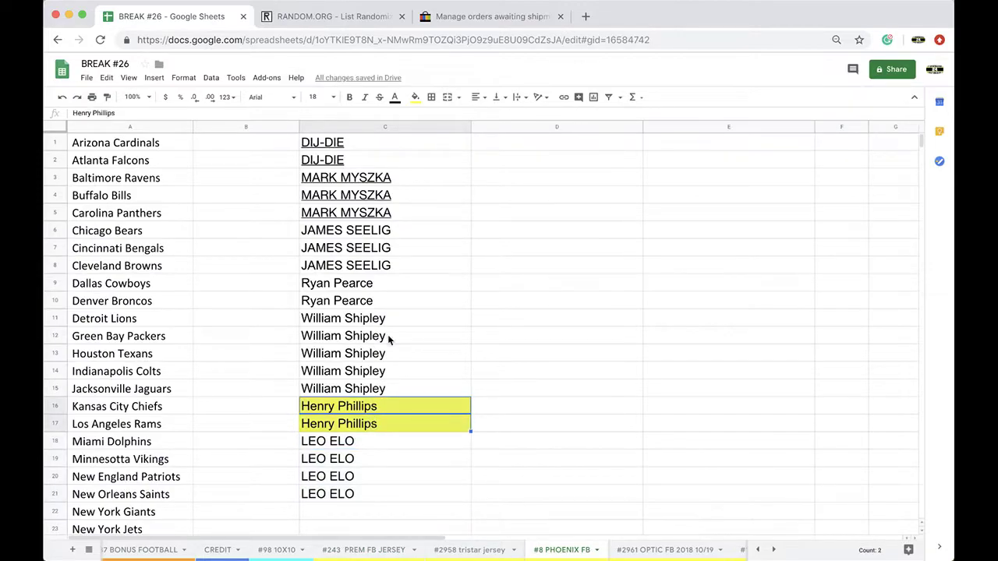
# - Clear the yellow fill from C16:C17 and enter a buyer's name in C22
pyautogui.click(416, 96)
pyautogui.click(425, 116)
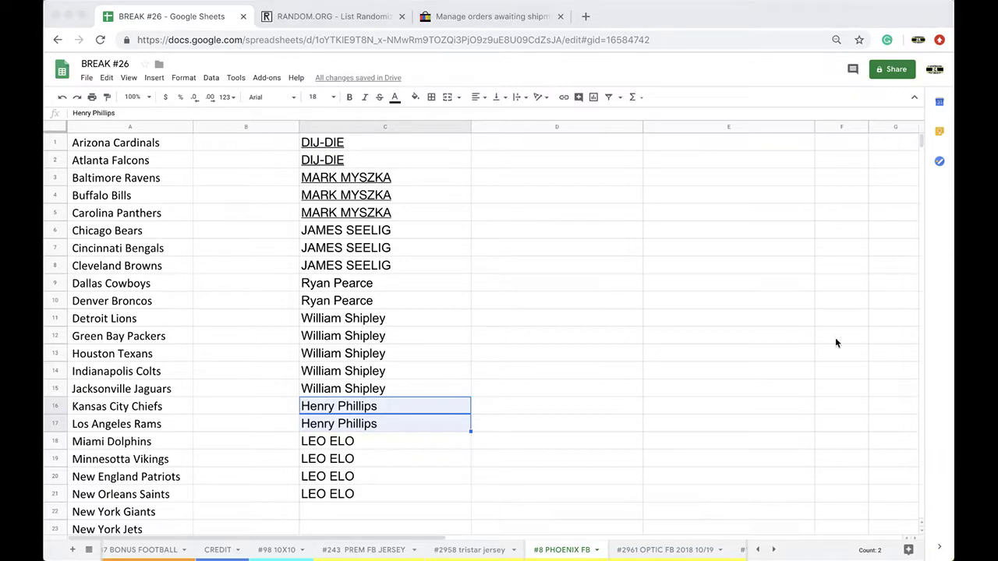
pyautogui.scroll(-5, 370, 470)
pyautogui.click(314, 334)
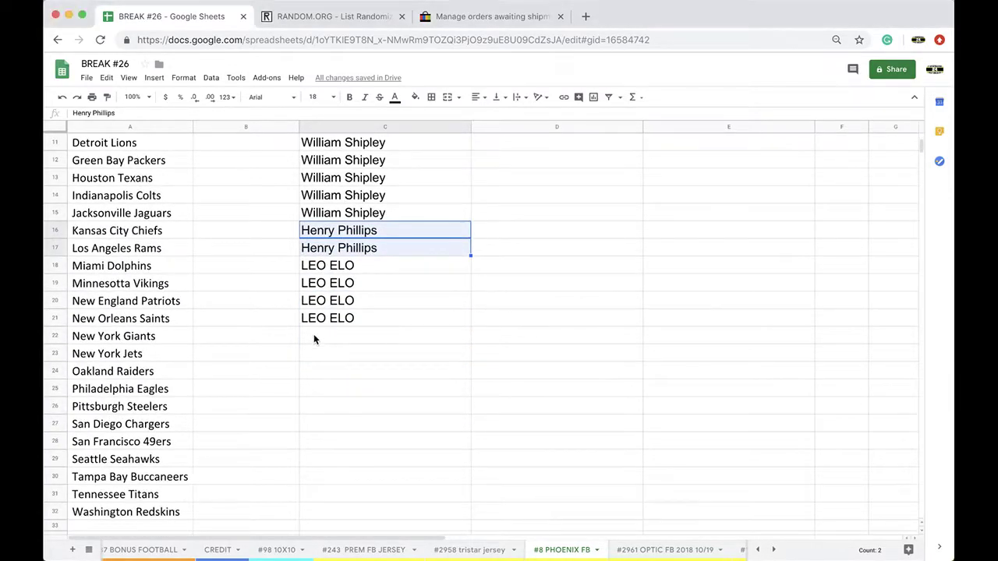
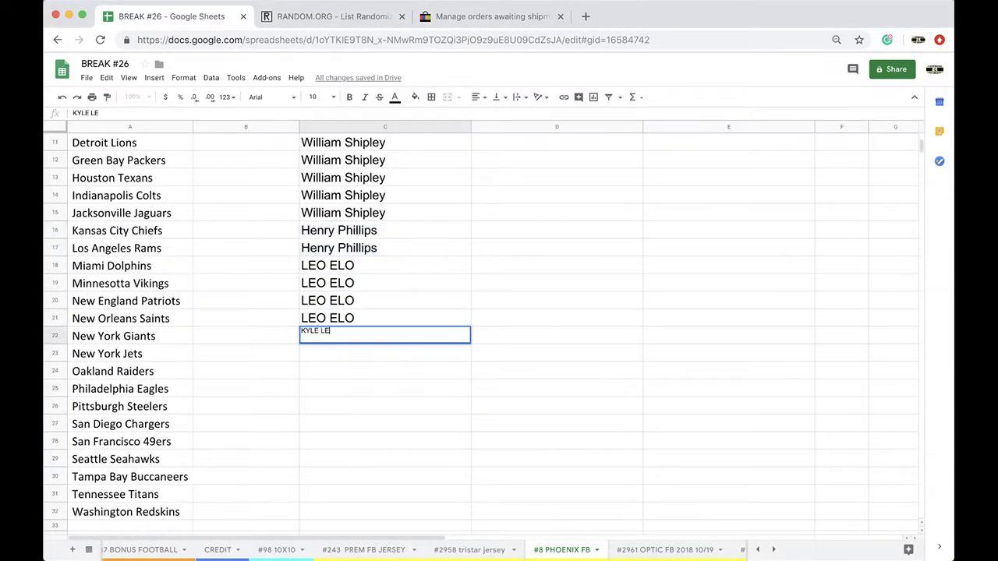
pyautogui.press('Return')
# - Copy the buyer's name into C23 and select both C22:C23
pyautogui.click(347, 341)
pyautogui.hotkey('ctrl', 'c')
pyautogui.press('Down')
pyautogui.hotkey('ctrl', 'v')
pyautogui.click(335, 337)
pyautogui.hotkey('shift', 'Down')
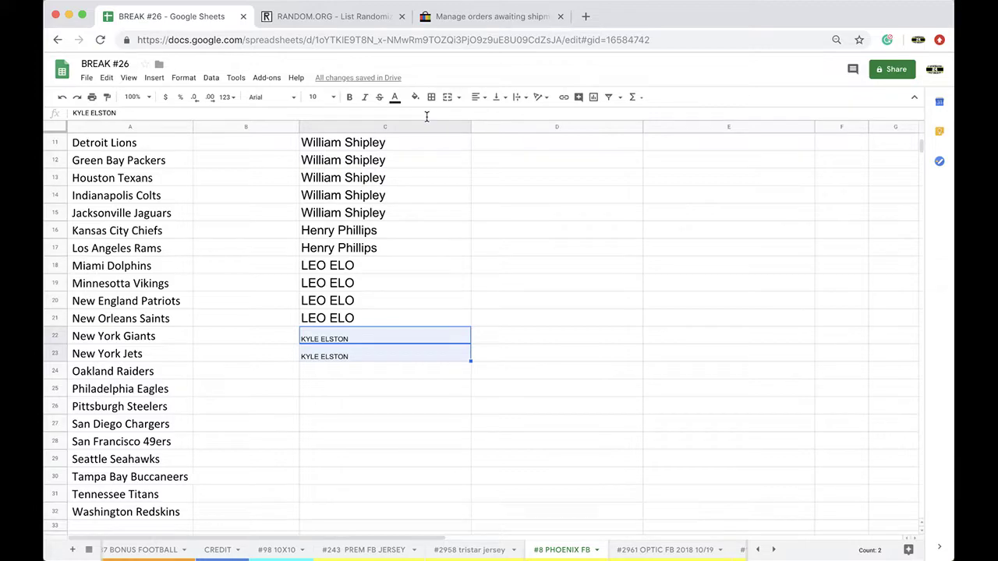
# - Give C22:C23 font size 18 and a yellow fill
pyautogui.click(316, 96)
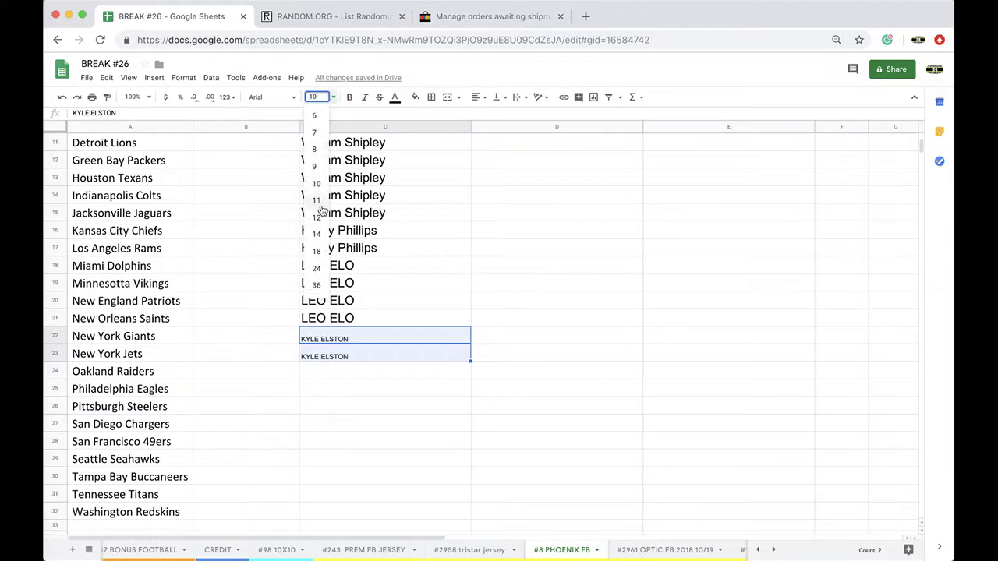
pyautogui.click(315, 251)
pyautogui.click(415, 96)
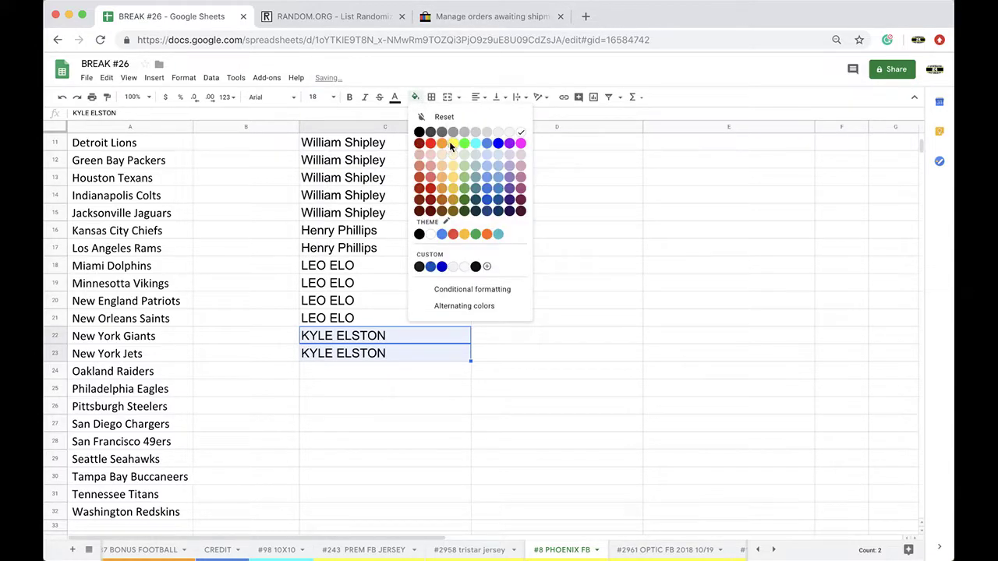
pyautogui.click(452, 143)
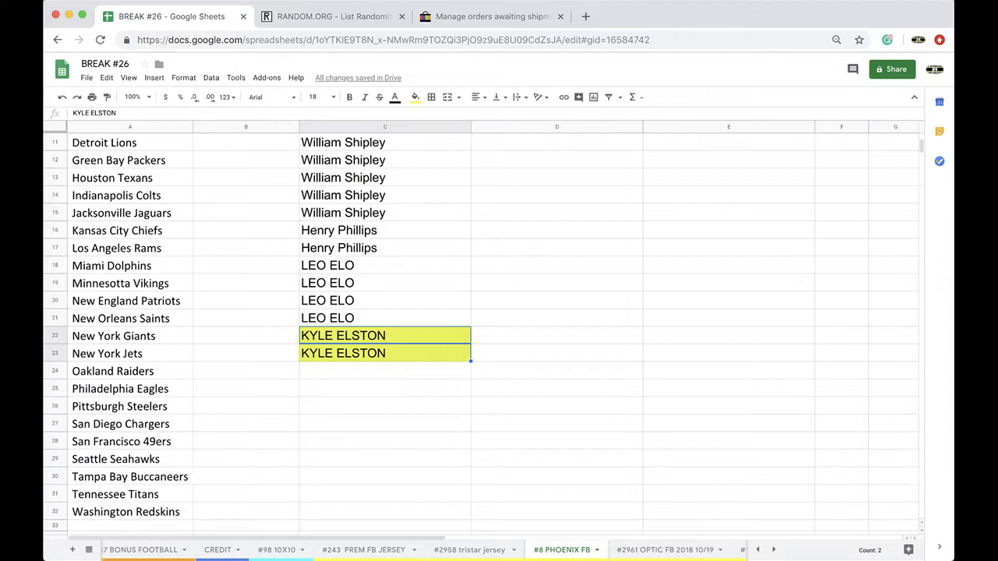
# - Fill the new buyer's name cell A23 on CREDIT yellow
pyautogui.click(231, 548)
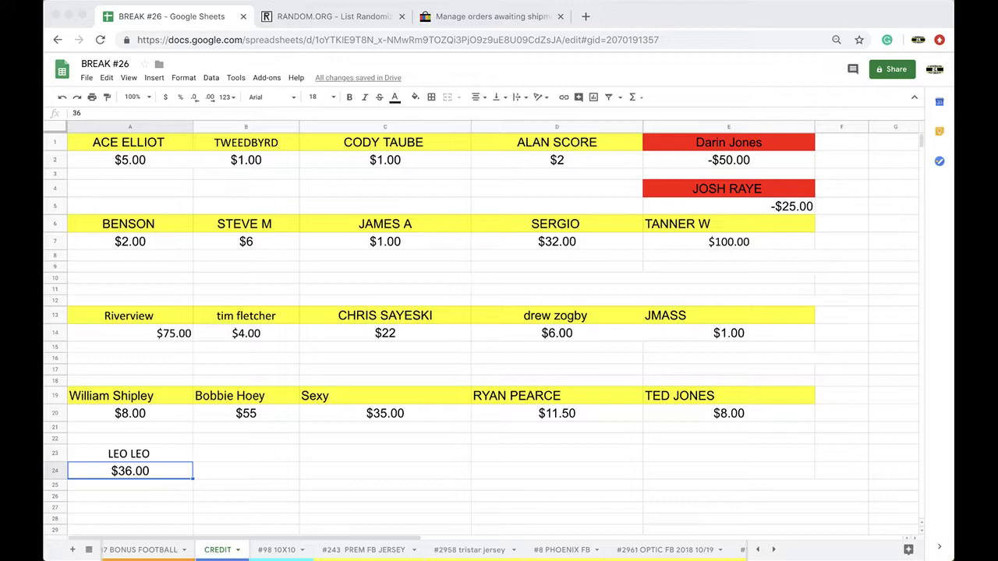
pyautogui.click(142, 458)
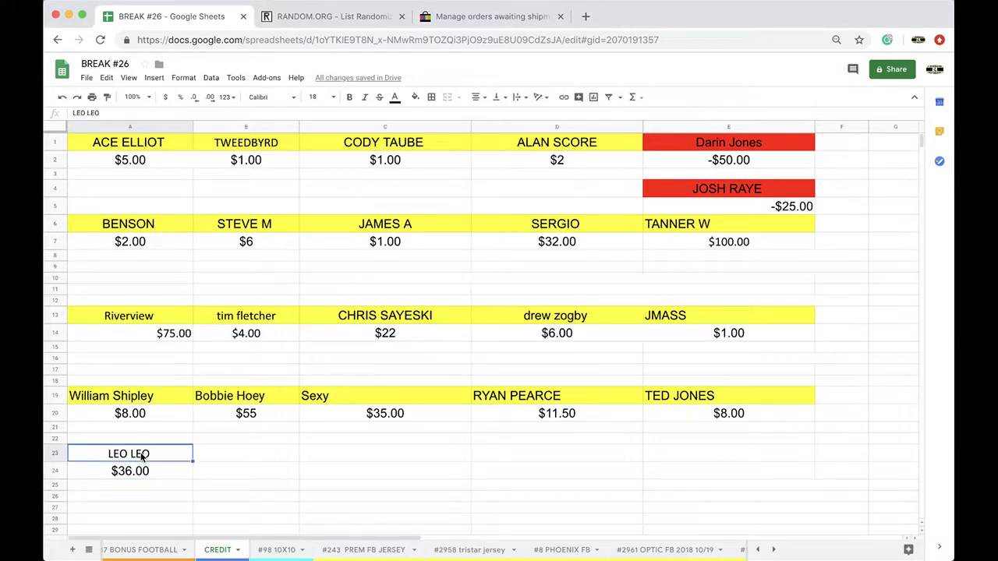
pyautogui.click(414, 97)
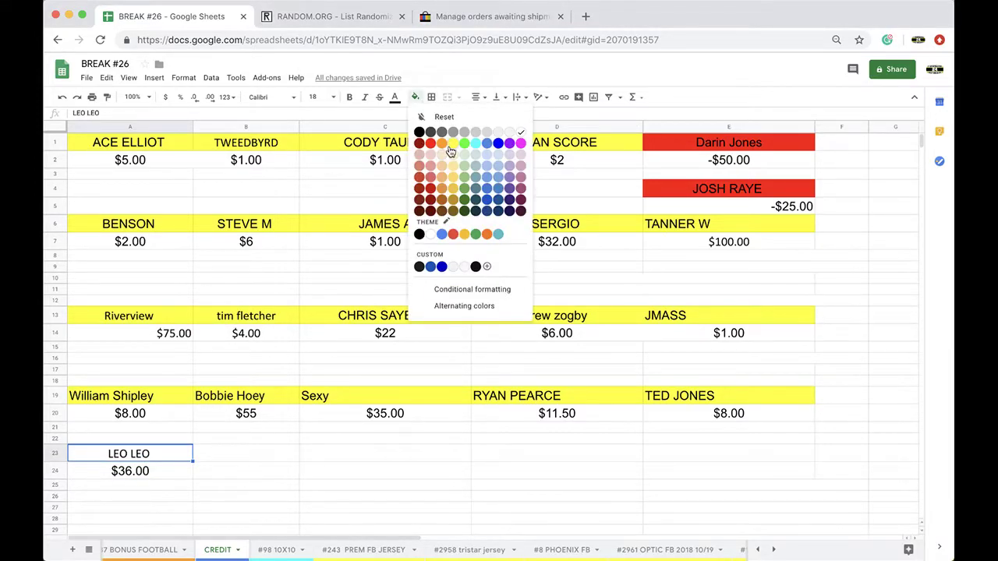
pyautogui.click(451, 145)
# - Enter a trial buyer name and $10 in C23:C24 on CREDIT, then delete both
pyautogui.click(378, 549)
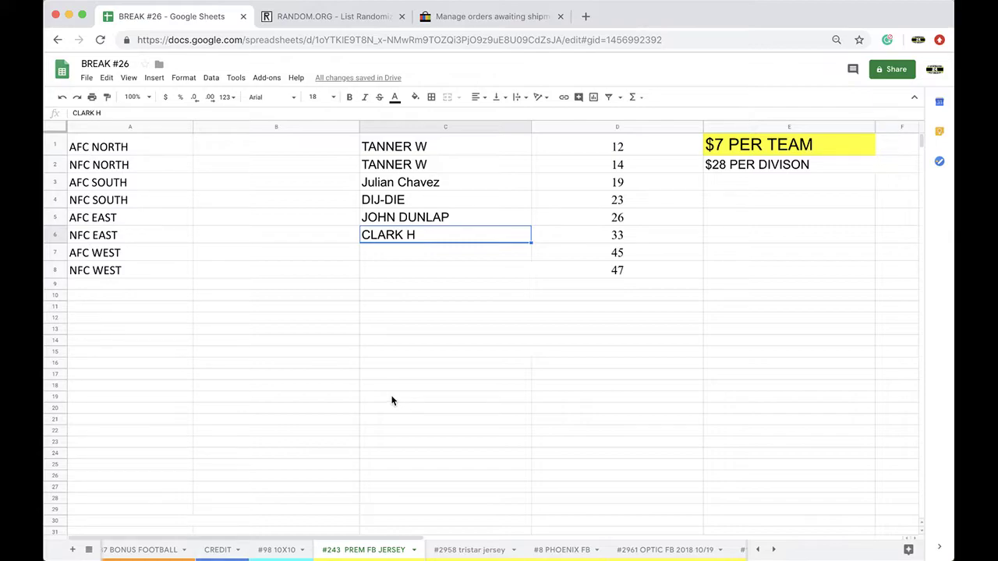
pyautogui.click(218, 549)
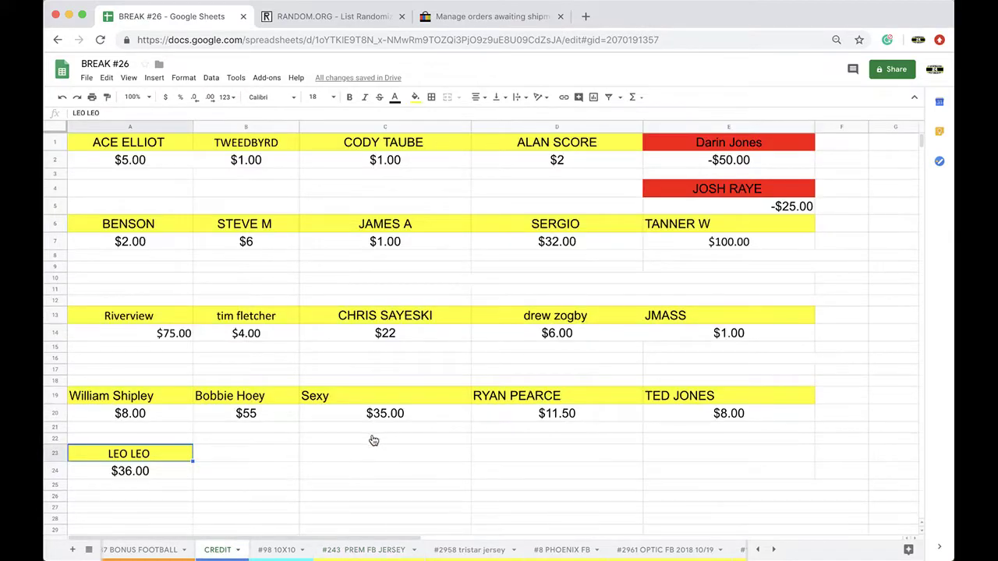
pyautogui.click(334, 451)
pyautogui.write('MARK M')
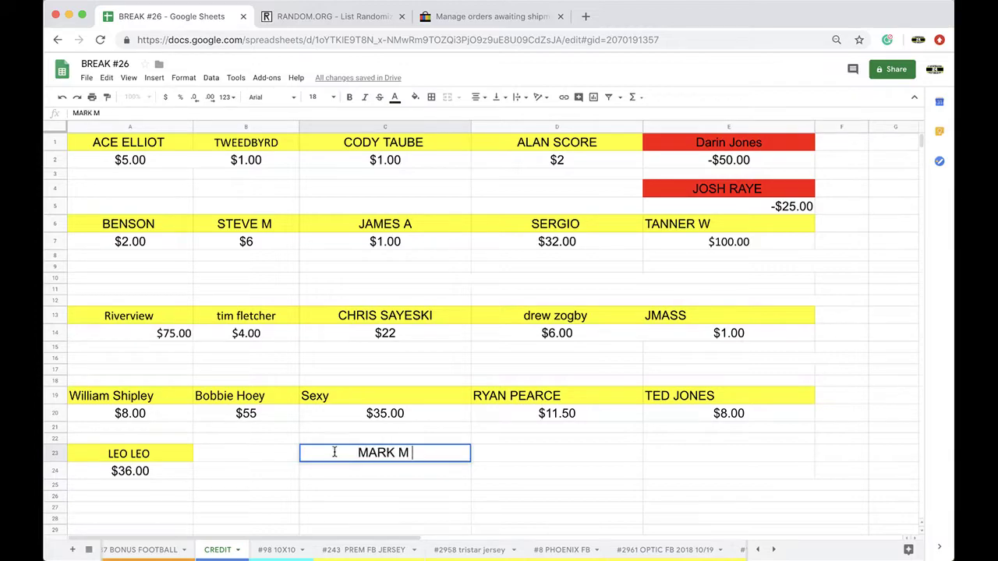
pyautogui.press('Return')
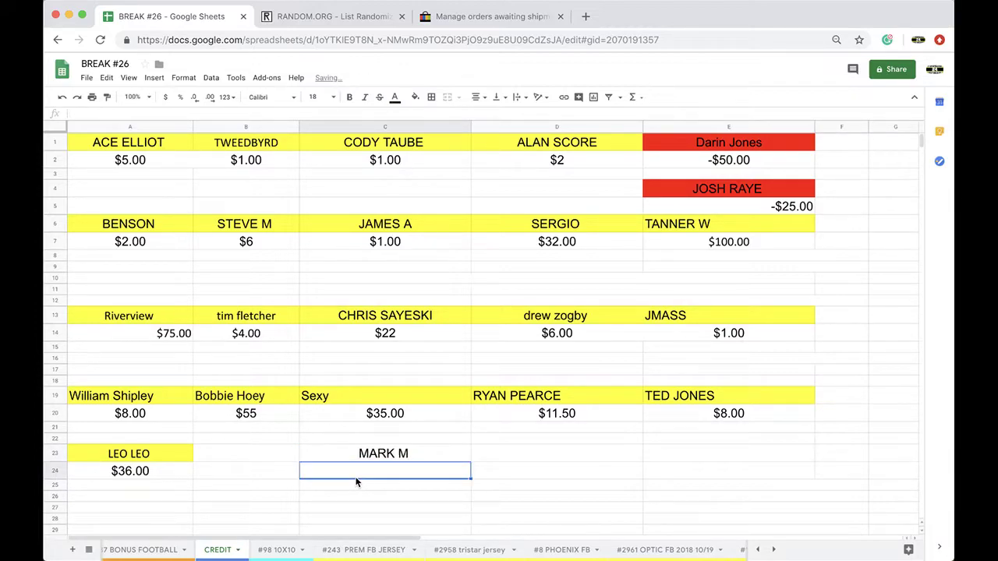
pyautogui.write('$10')
pyautogui.press('BackSpace')
pyautogui.press('BackSpace')
pyautogui.press('BackSpace')
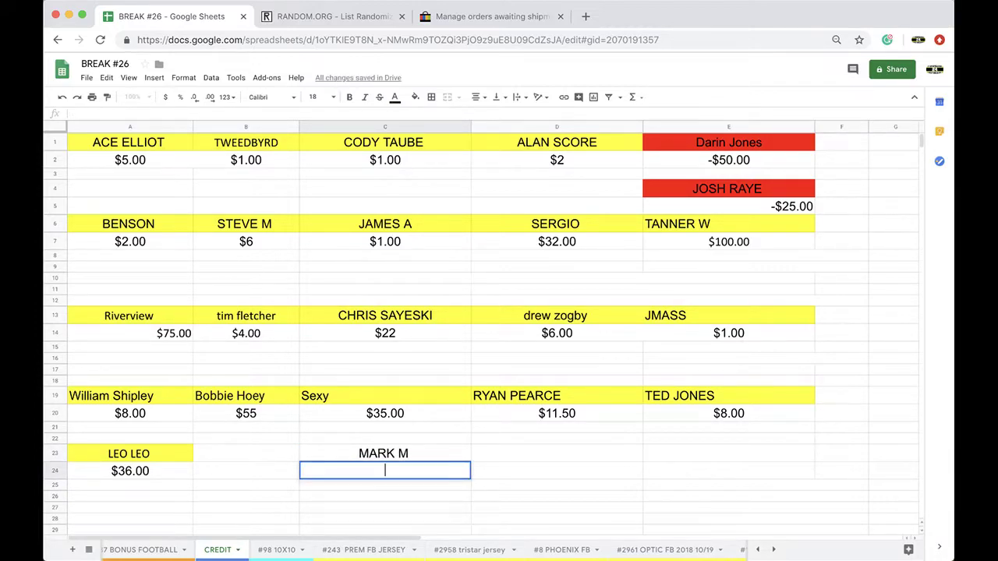
pyautogui.press('Up')
pyautogui.press('BackSpace')
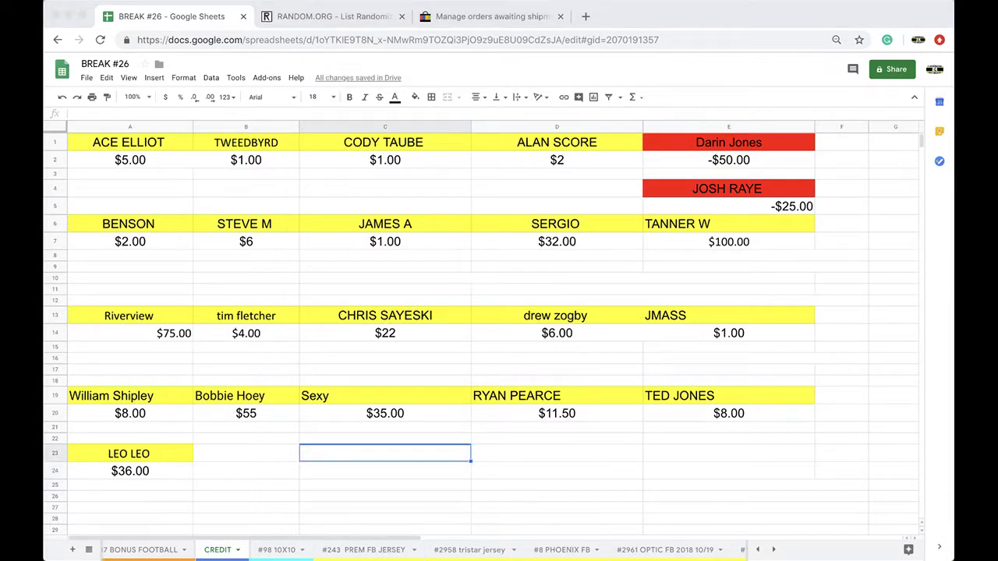
pyautogui.click(281, 550)
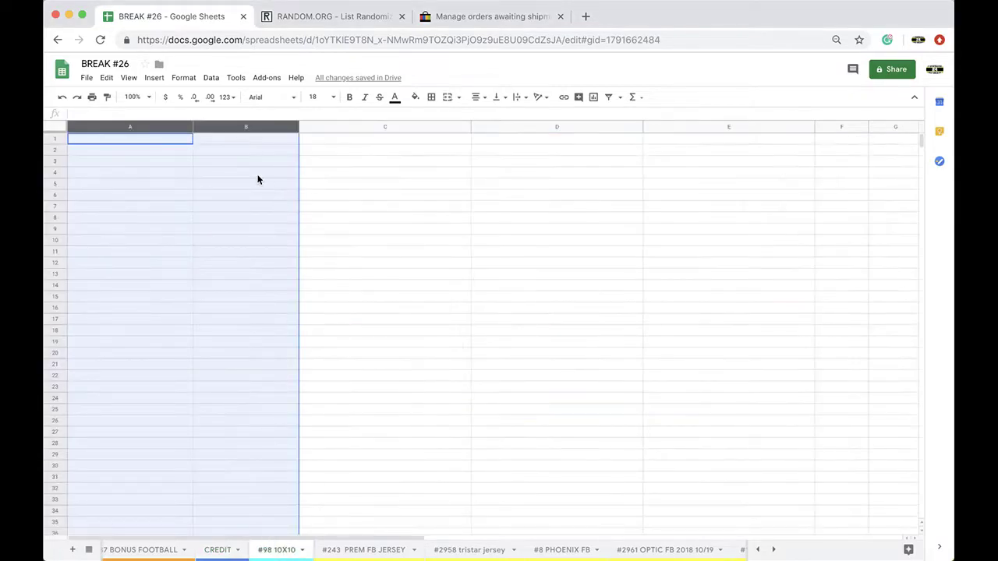
# - Paste the copied buyer name into A1 as values only
pyautogui.click(179, 141)
pyautogui.press('super+v')
pyautogui.click(216, 161)
pyautogui.click(217, 175)
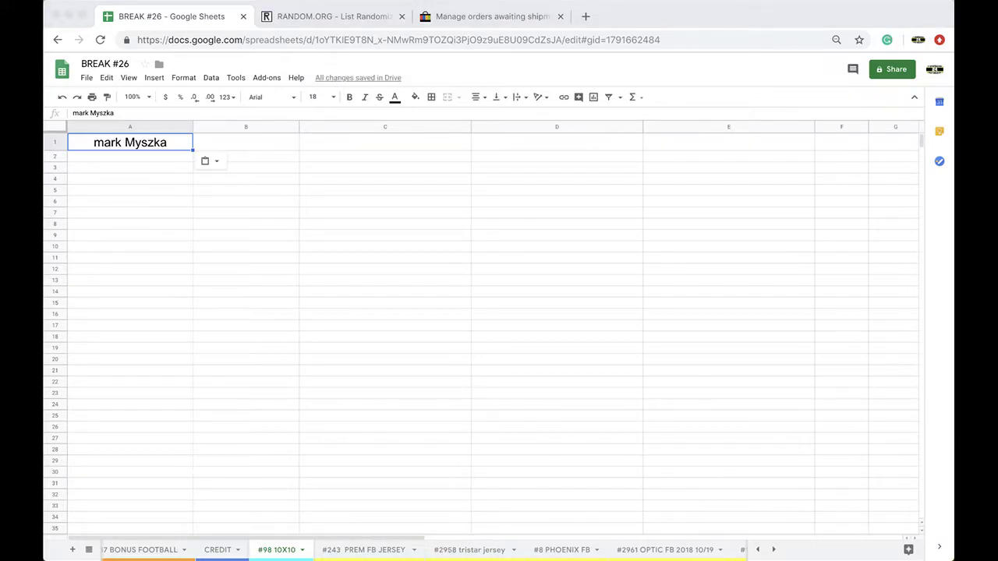
# - Paste the copied buyer name into the AFC WEST cell C7 on #243 PREM FB JERSEY
pyautogui.click(538, 555)
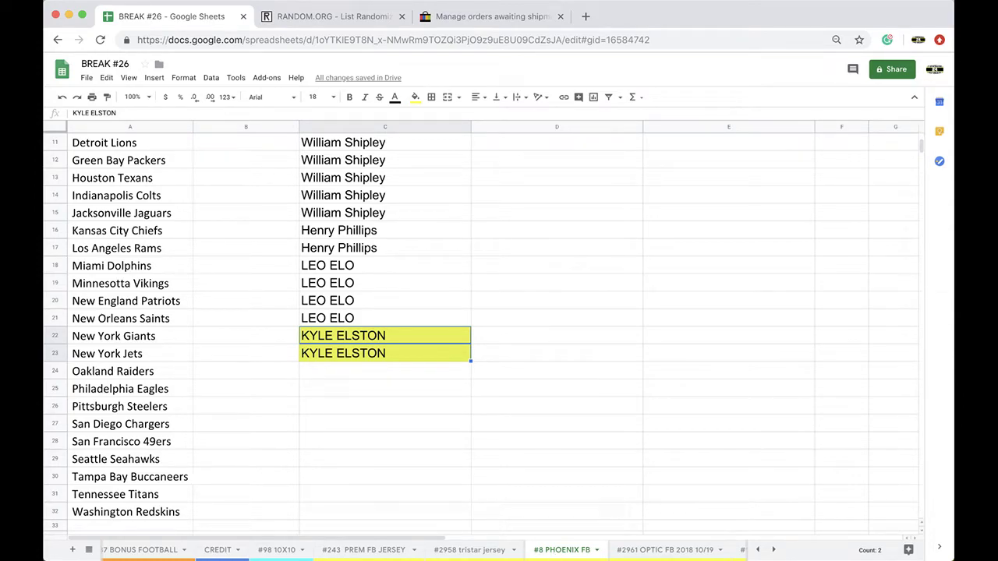
pyautogui.click(374, 550)
pyautogui.click(367, 259)
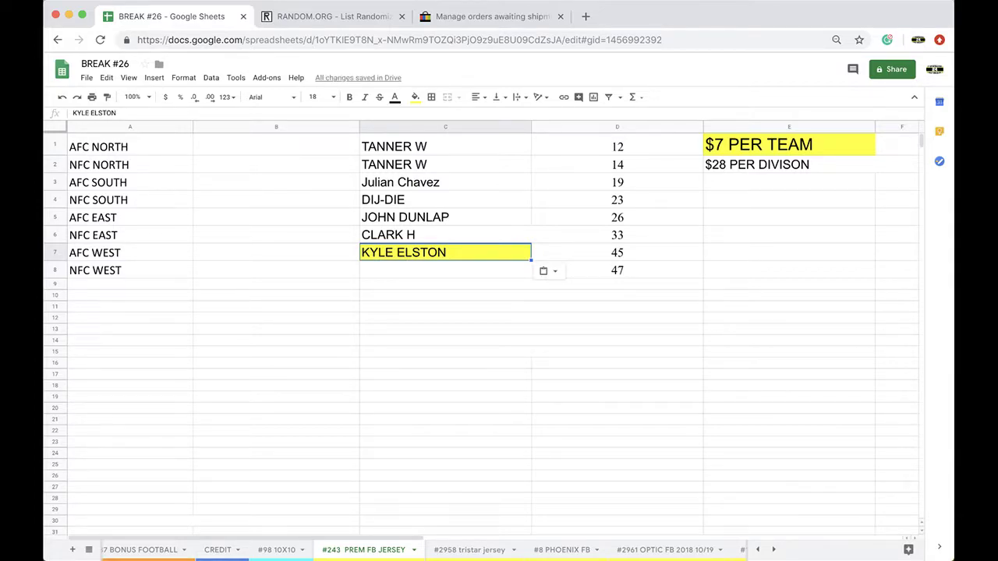
# - Enter another buyer's name in the NFC WEST row, cell C8
pyautogui.click(388, 279)
pyautogui.press('Up')
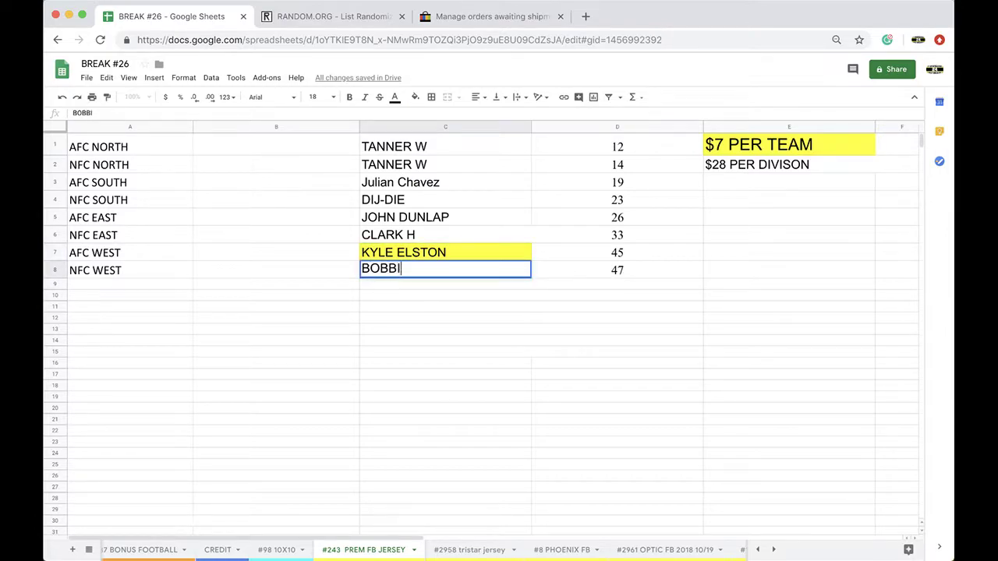
pyautogui.press('Return')
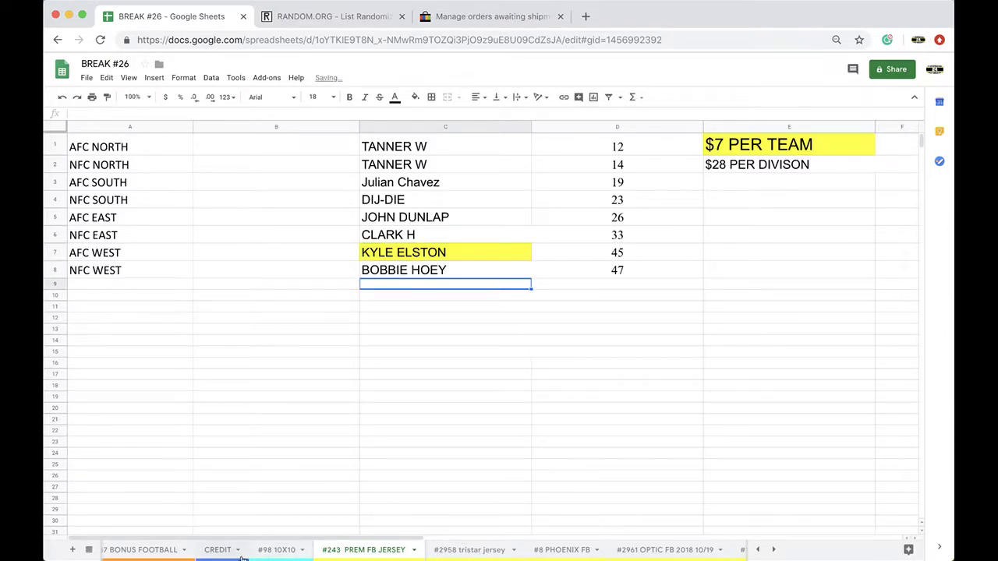
pyautogui.click(217, 550)
# - Replace the $55 balance in B20 with $27, discarding the trial -$28 deduction
pyautogui.click(227, 425)
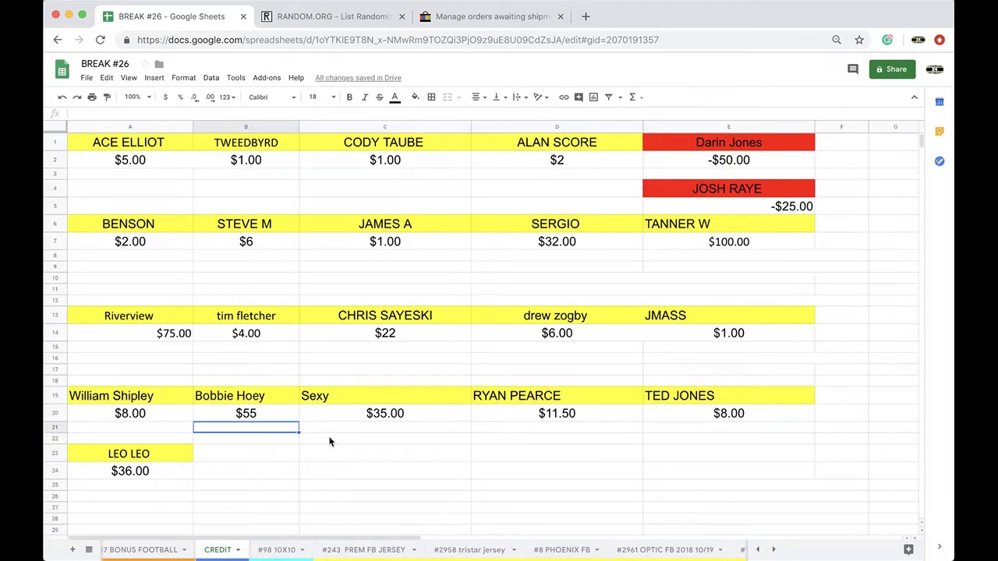
pyautogui.write('-$28')
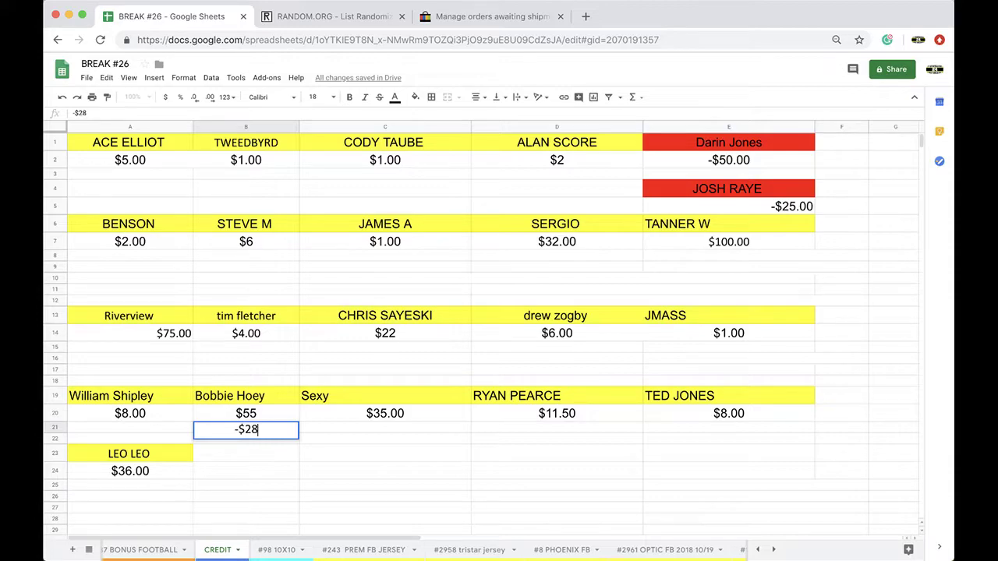
pyautogui.click(345, 470)
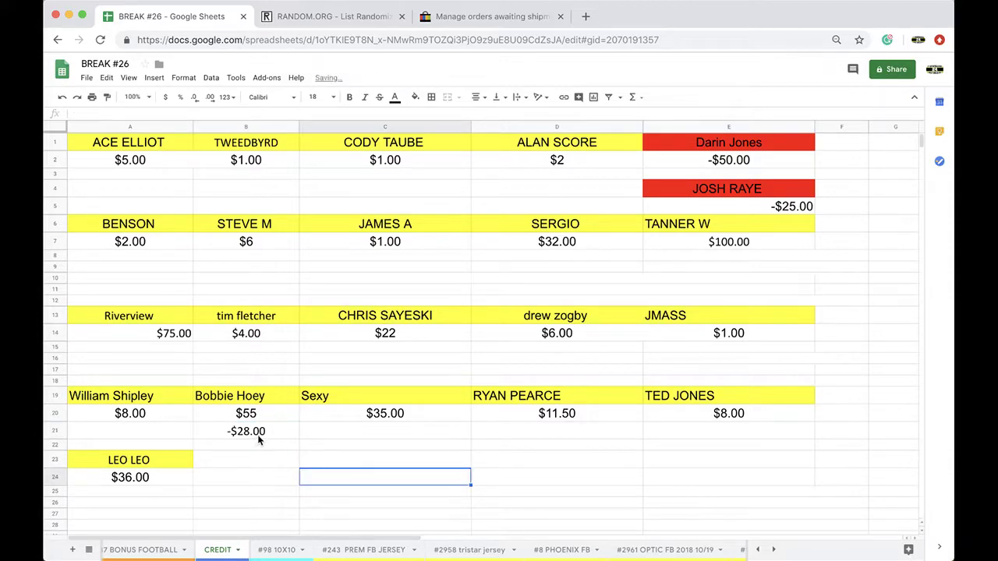
pyautogui.click(260, 437)
pyautogui.press('Delete')
pyautogui.press('Up')
pyautogui.write('$27')
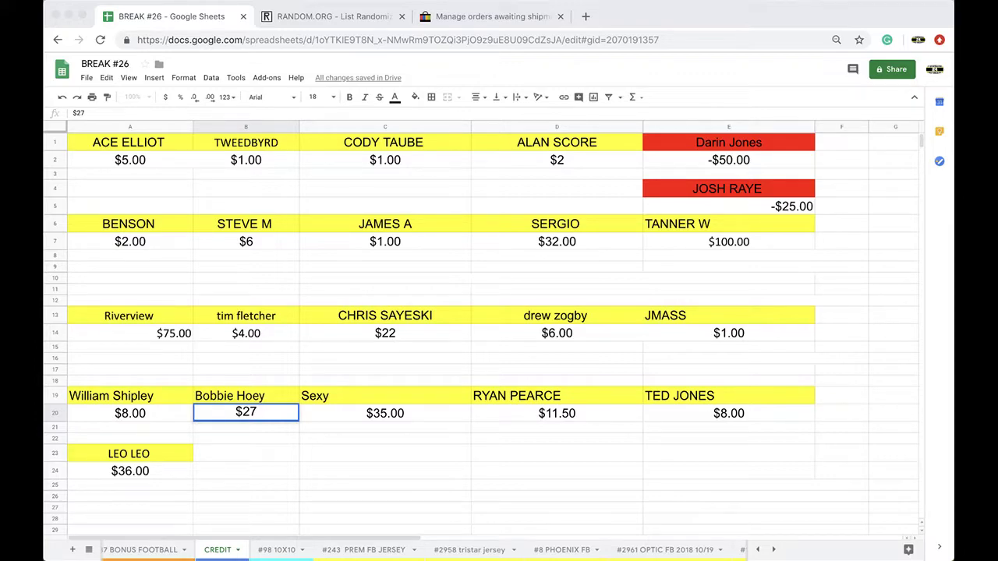
# - Change the $100.00 balance in E7 to $36, undoing the trial -$12 and -$52 entries
pyautogui.press('super+Tab')
pyautogui.click(716, 257)
pyautogui.write('-$12')
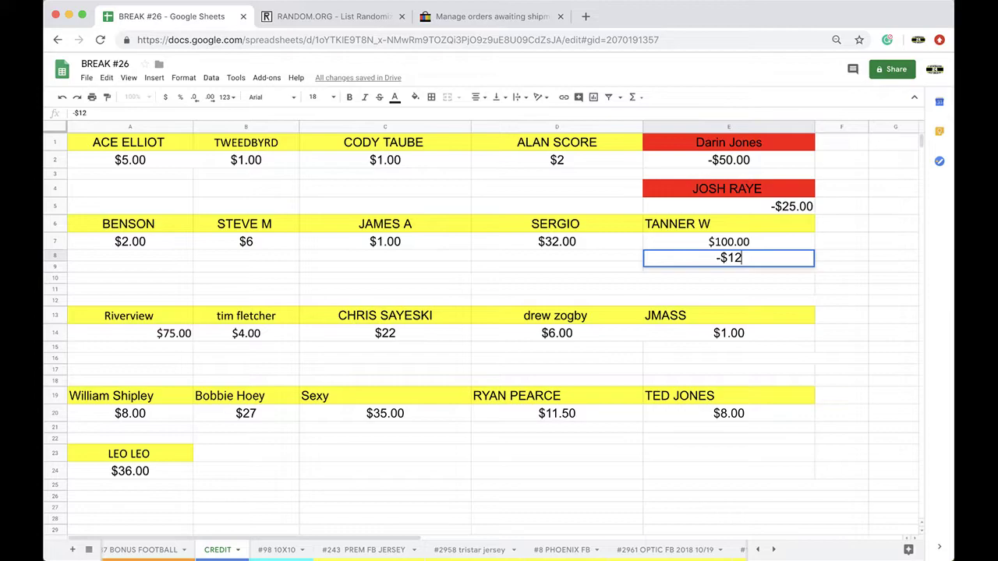
pyautogui.press('Return')
pyautogui.write('-')
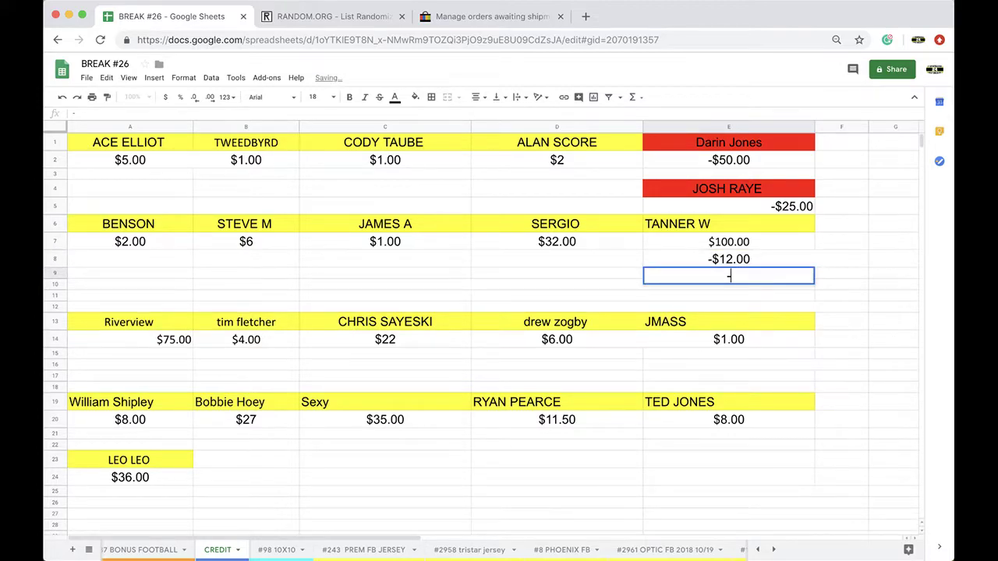
pyautogui.write('$52')
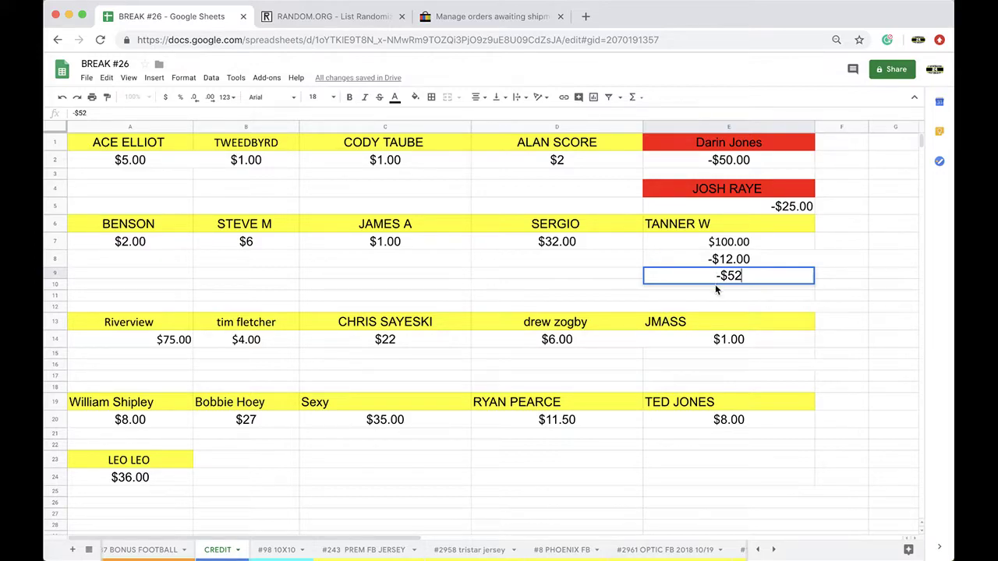
pyautogui.press('Return')
pyautogui.hotkey('ctrl', 'z')
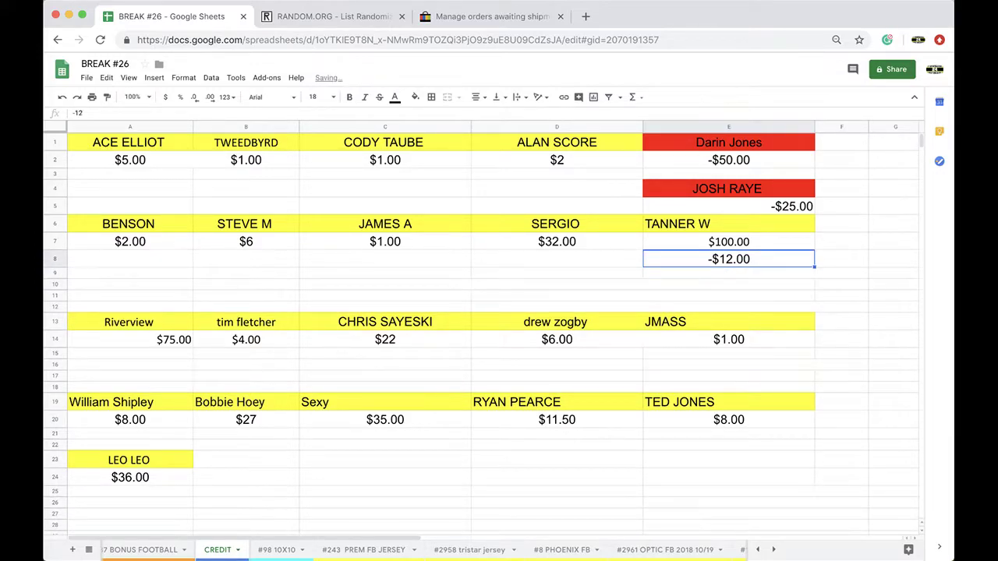
pyautogui.hotkey('ctrl', 'z')
pyautogui.hotkey('ctrl', 'z')
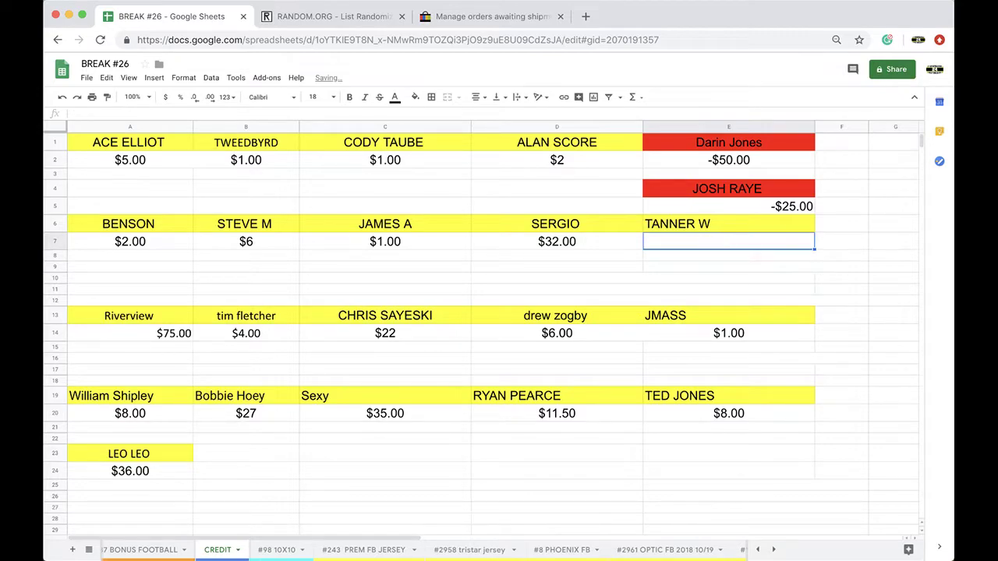
pyautogui.write('$36')
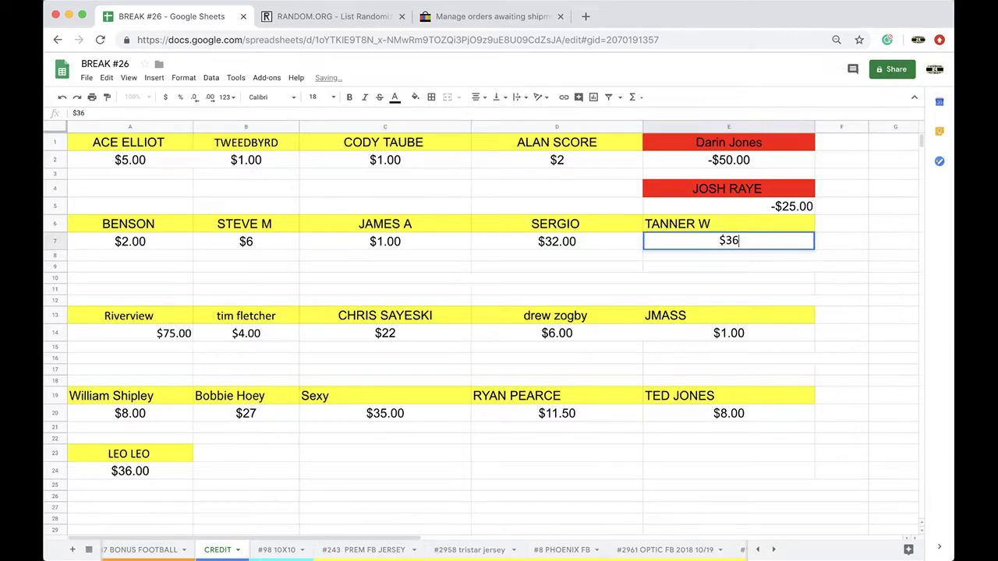
pyautogui.click(708, 228)
# - Stage the buyer's name in scratch cell D24, then clear that cell
pyautogui.click(556, 469)
pyautogui.write('TANNER W')
pyautogui.press('Return')
pyautogui.click(535, 470)
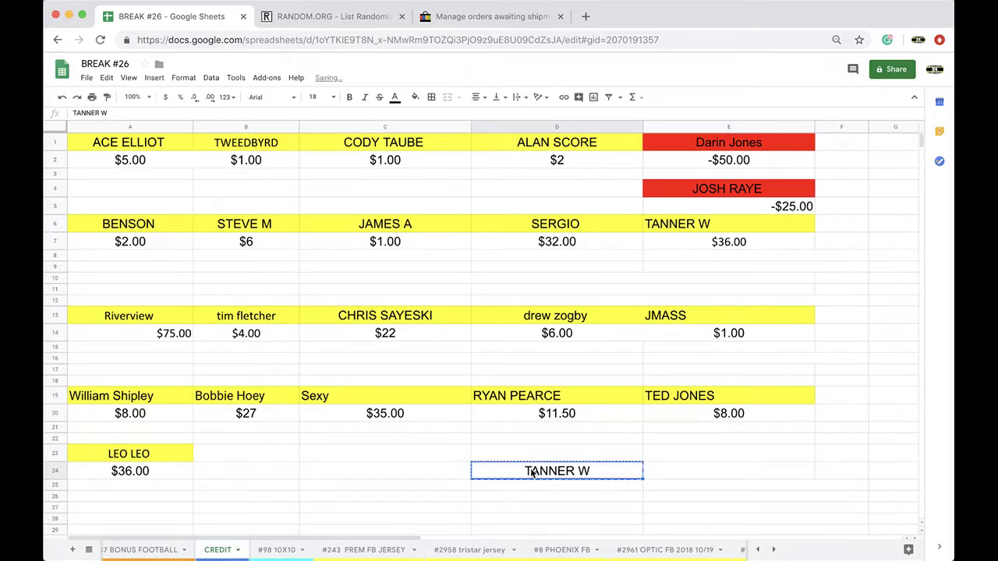
pyautogui.press('Delete')
pyautogui.click(562, 550)
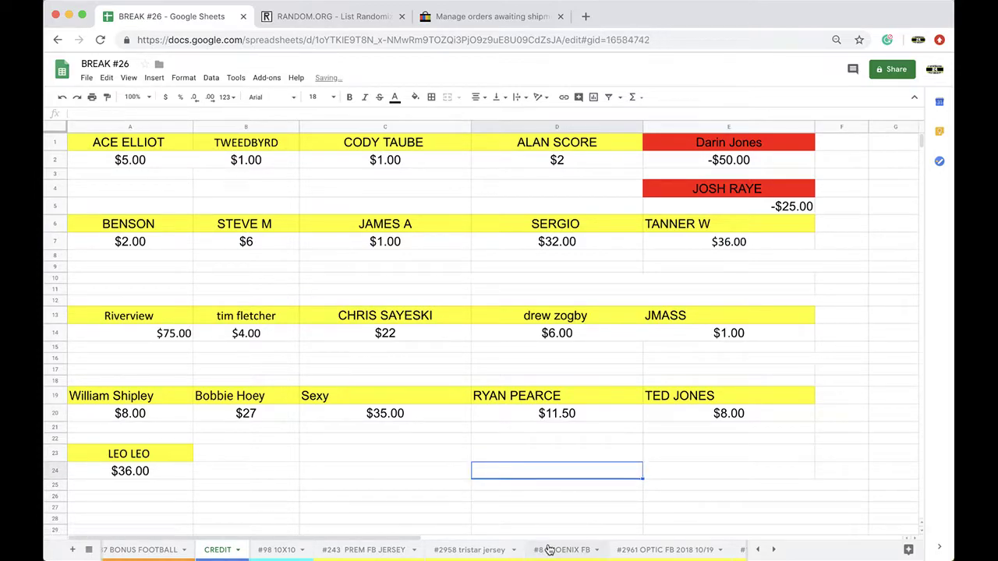
# - Paste the buyer's name into C24:C25 on #8 PHOENIX FB and left-align both cells
pyautogui.click(320, 375)
pyautogui.write('TANNER W')
pyautogui.click(317, 390)
pyautogui.write('TANNER W')
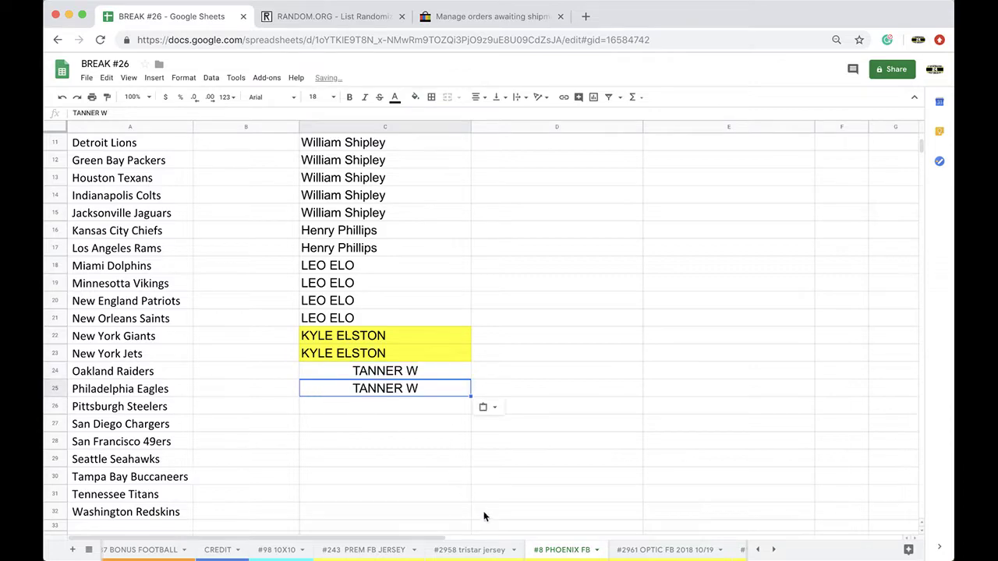
pyautogui.hscroll(2, 473, 552)
pyautogui.moveTo(411, 371); pyautogui.dragTo(404, 388)
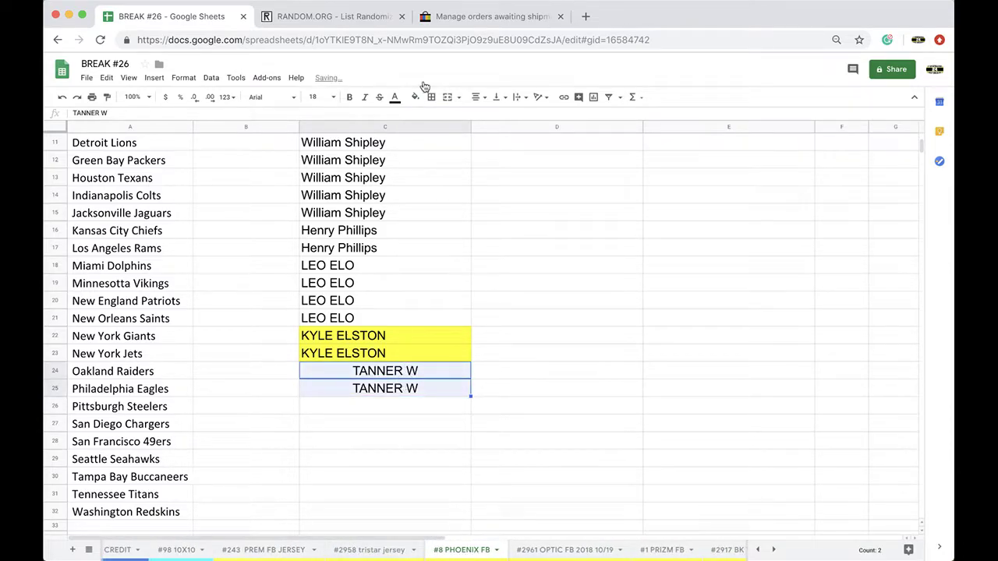
pyautogui.click(482, 97)
pyautogui.click(477, 117)
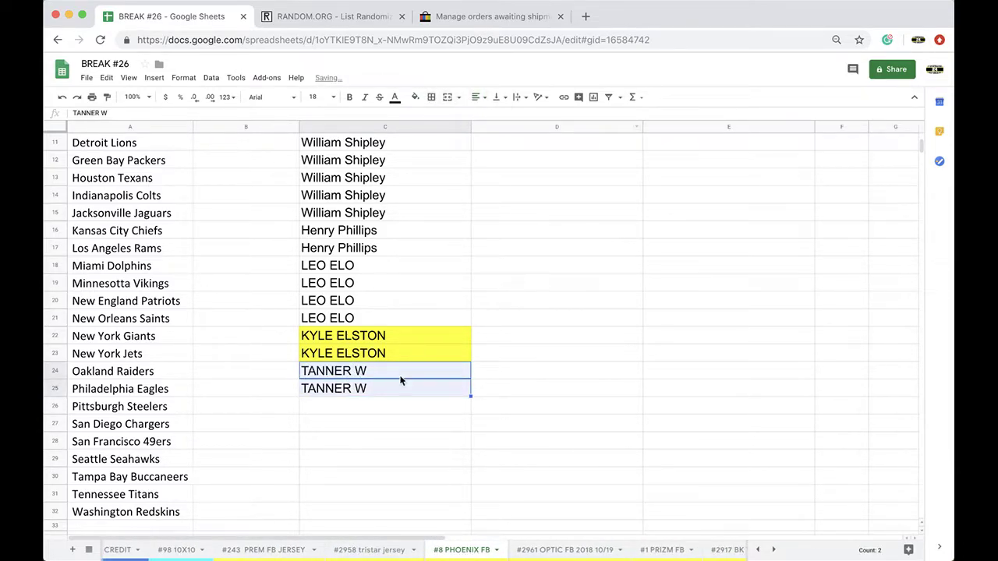
# - Copy the two names and paste them into C11:C14 on #27 PREM FS HELMET
pyautogui.click(403, 372)
pyautogui.moveTo(373, 371); pyautogui.dragTo(370, 386)
pyautogui.hotkey('ctrl', 'c')
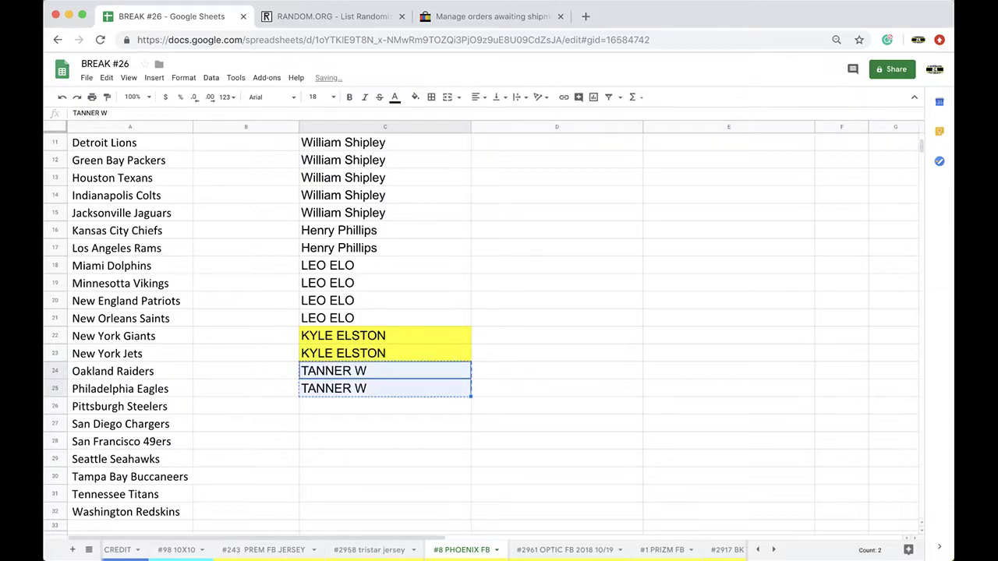
pyautogui.hscroll(5, 458, 555)
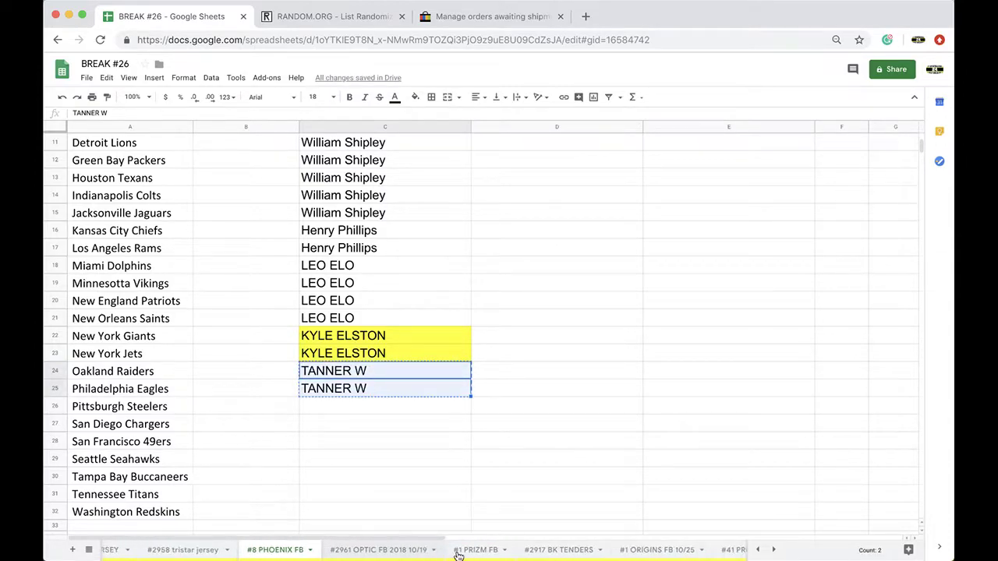
pyautogui.hscroll(3, 636, 555)
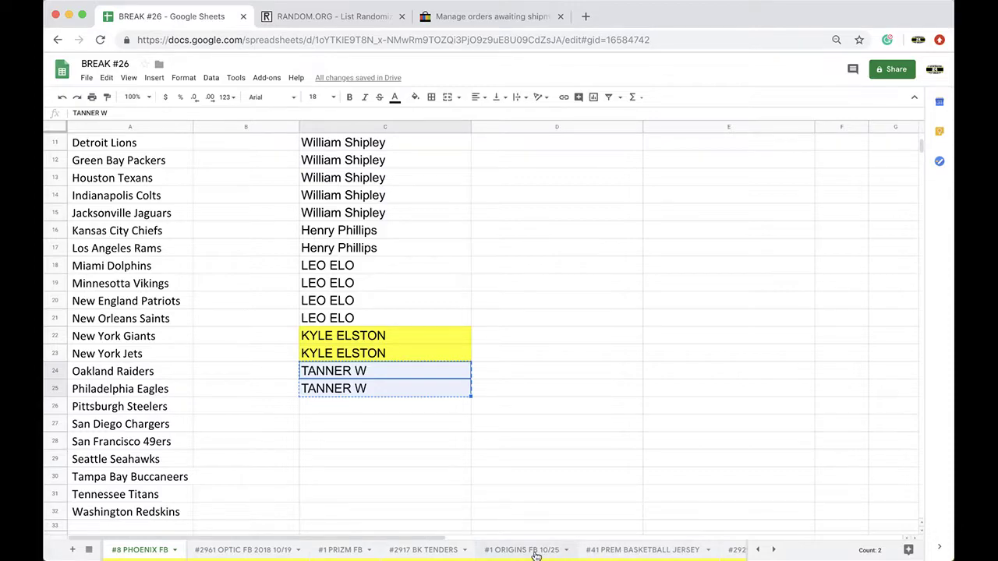
pyautogui.hscroll(2, 617, 548)
pyautogui.moveTo(647, 549); pyautogui.dragTo(437, 549)
pyautogui.click(357, 323)
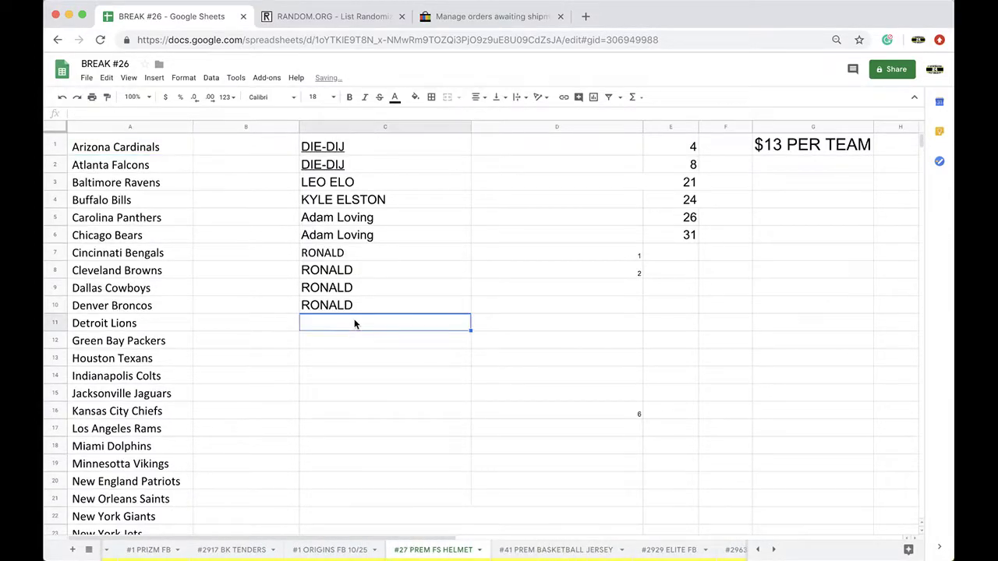
pyautogui.hotkey('ctrl', 'v')
pyautogui.click(345, 358)
pyautogui.hotkey('ctrl', 'v')
# - Move the #27 PREM FS HELMET tab to sit right after #1 PRIZM FB
pyautogui.hscroll(-3, 575, 556)
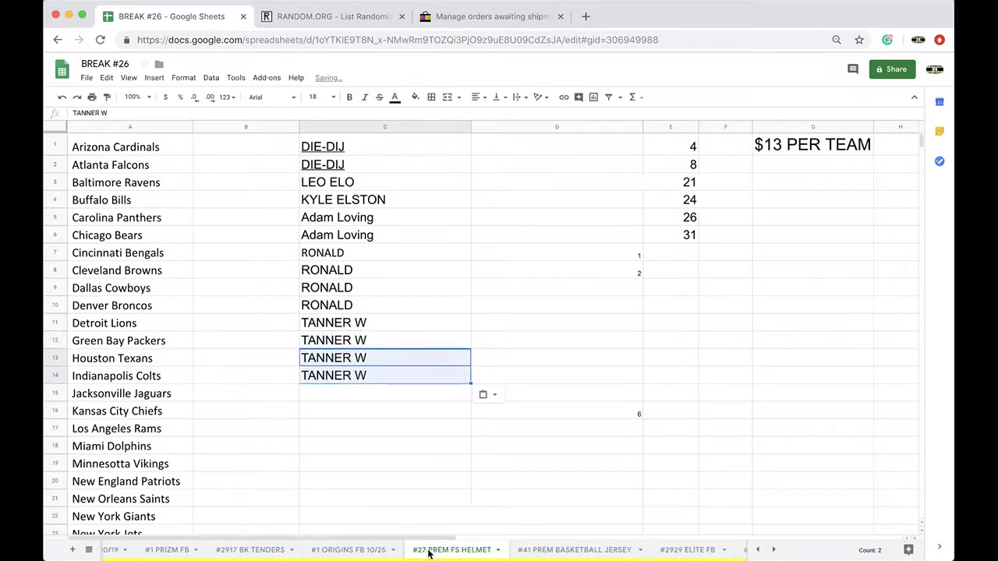
pyautogui.moveTo(576, 556); pyautogui.dragTo(458, 555)
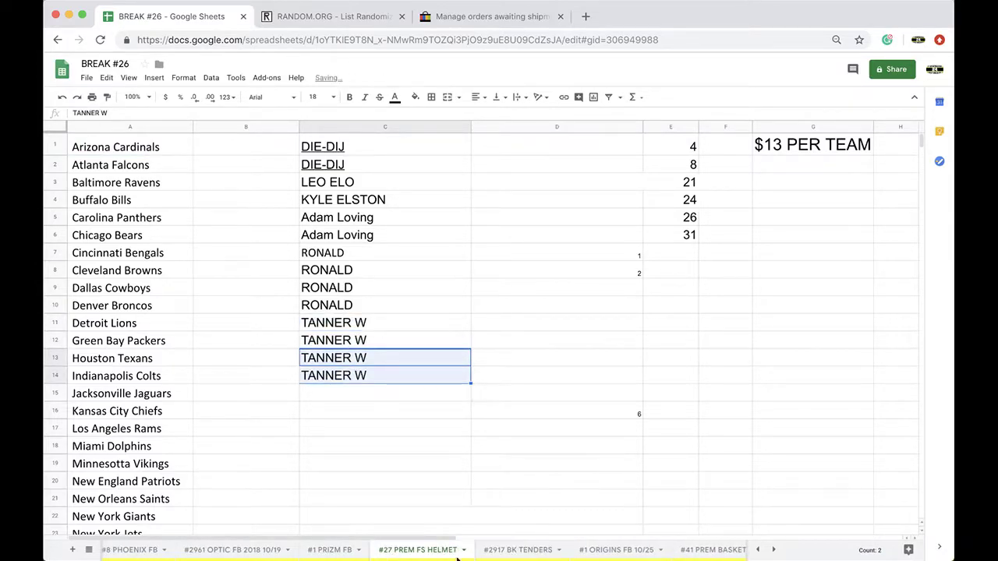
pyautogui.hscroll(-5, 439, 555)
pyautogui.click(241, 550)
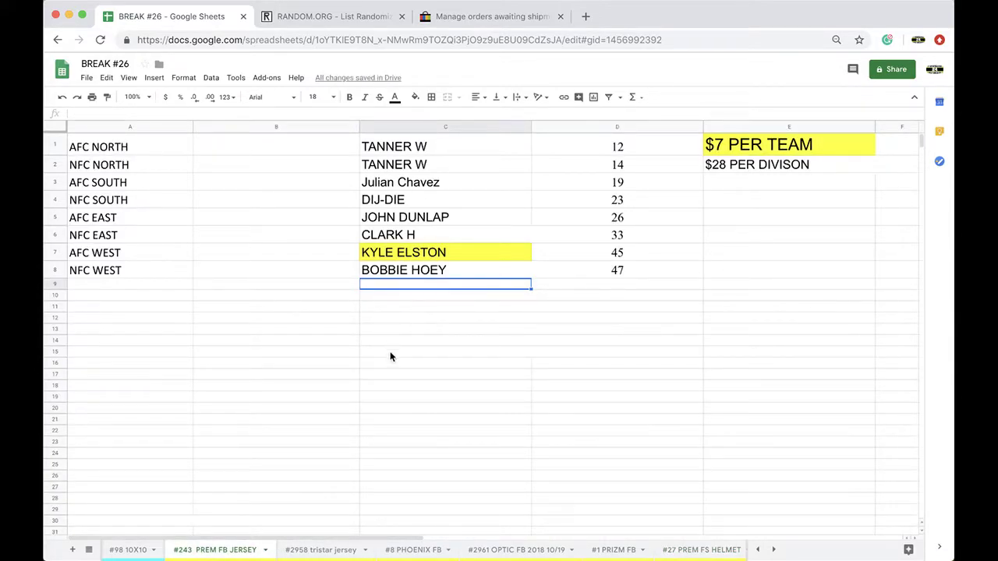
# - Enter a new buyer's name in C26 on #8 PHOENIX FB and copy it into C27
pyautogui.click(427, 550)
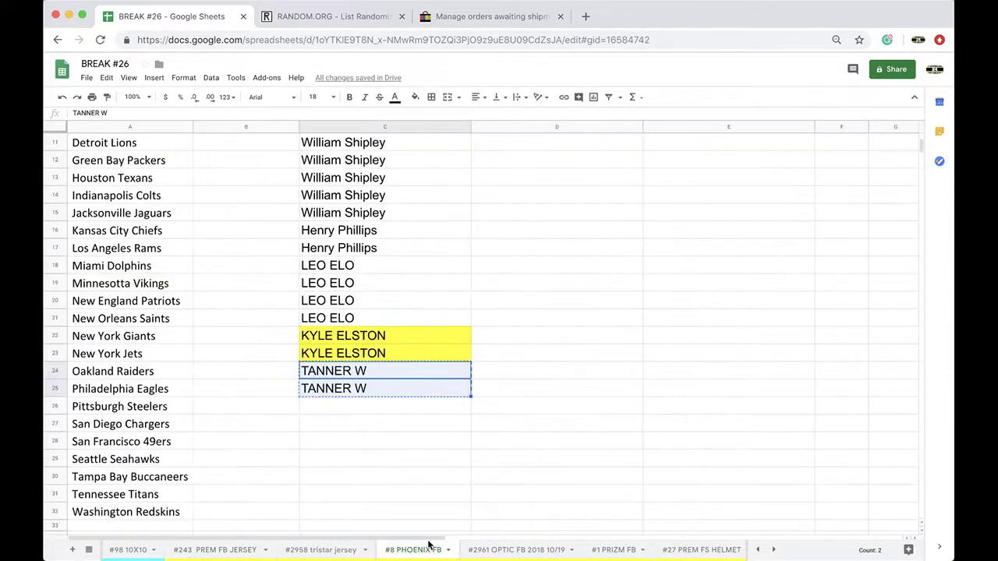
pyautogui.click(391, 410)
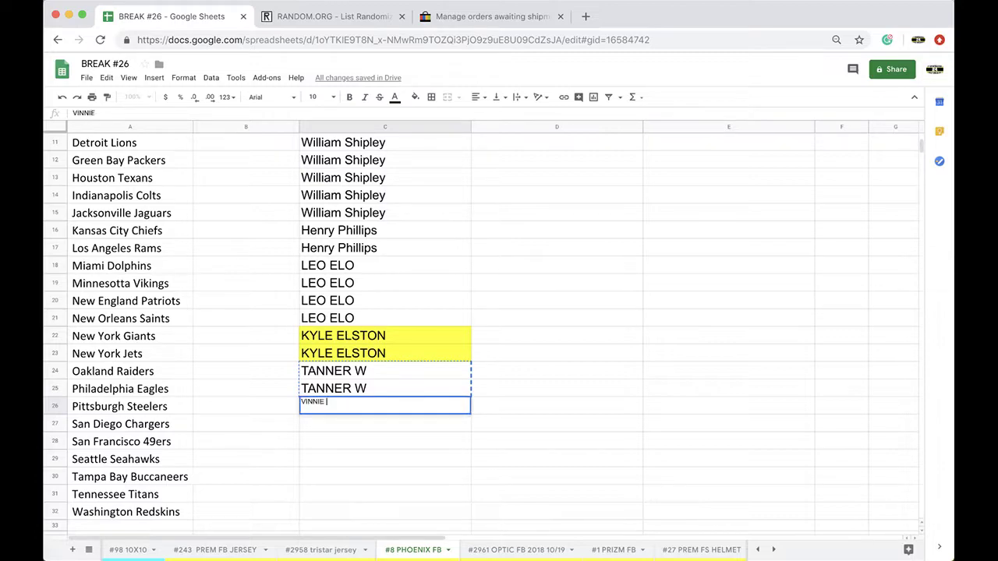
pyautogui.press('Return')
pyautogui.click(388, 407)
pyautogui.hotkey('ctrl', 'c')
pyautogui.press('Down')
pyautogui.hotkey('ctrl', 'v')
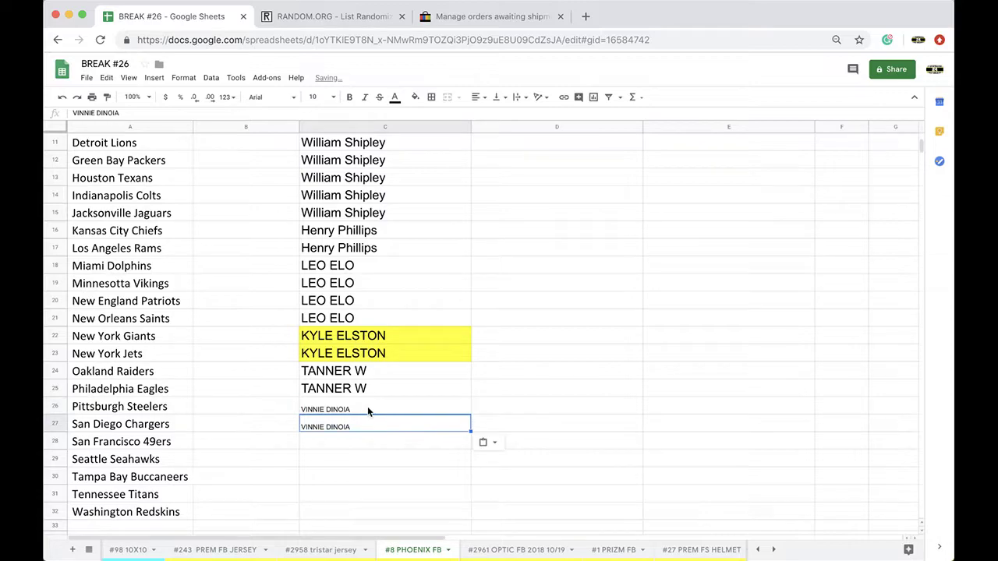
# - Set C26:C27 to font size 18 with a yellow fill
pyautogui.moveTo(367, 411); pyautogui.dragTo(358, 421)
pyautogui.click(316, 97)
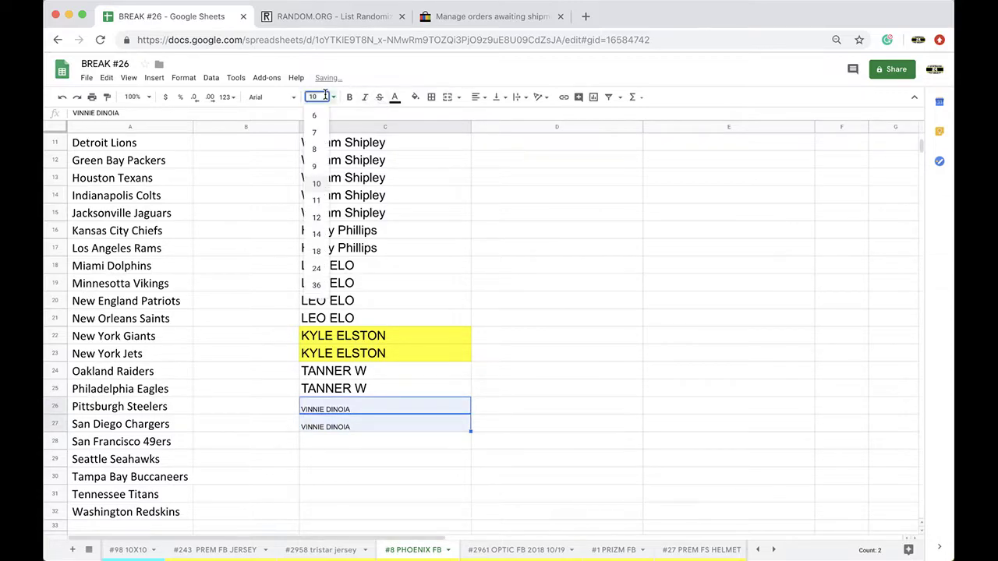
pyautogui.click(320, 268)
pyautogui.click(315, 97)
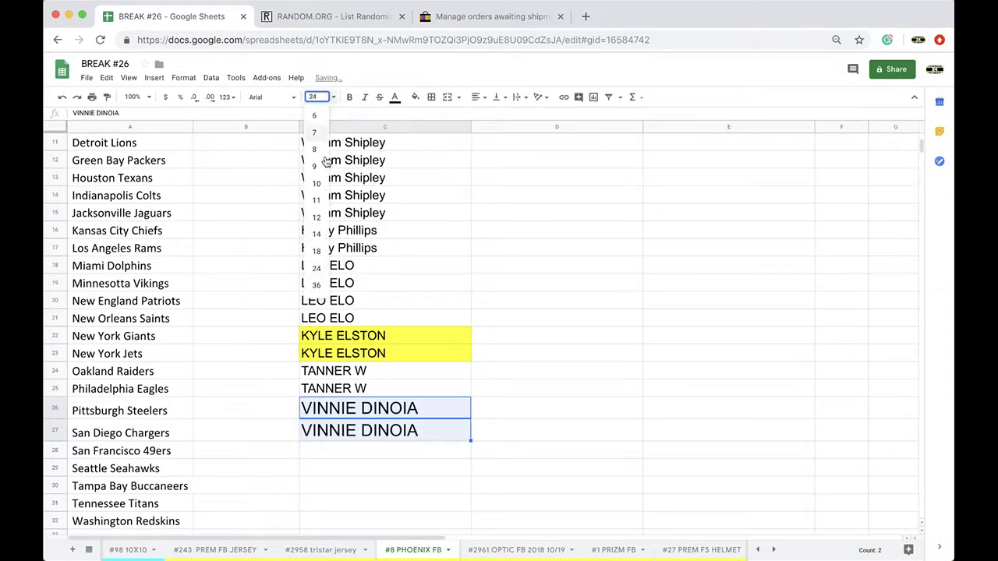
pyautogui.click(319, 250)
pyautogui.click(422, 97)
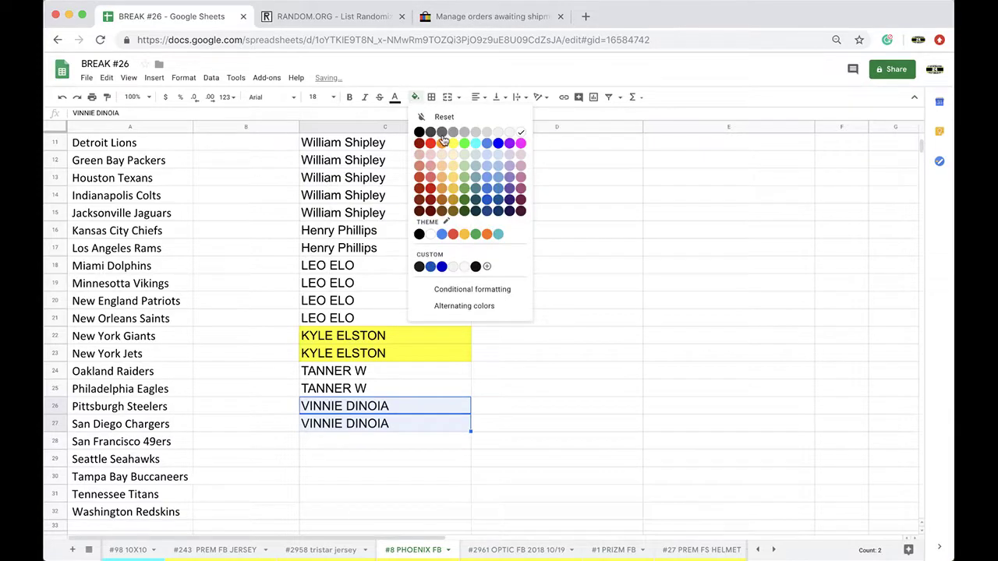
pyautogui.click(454, 148)
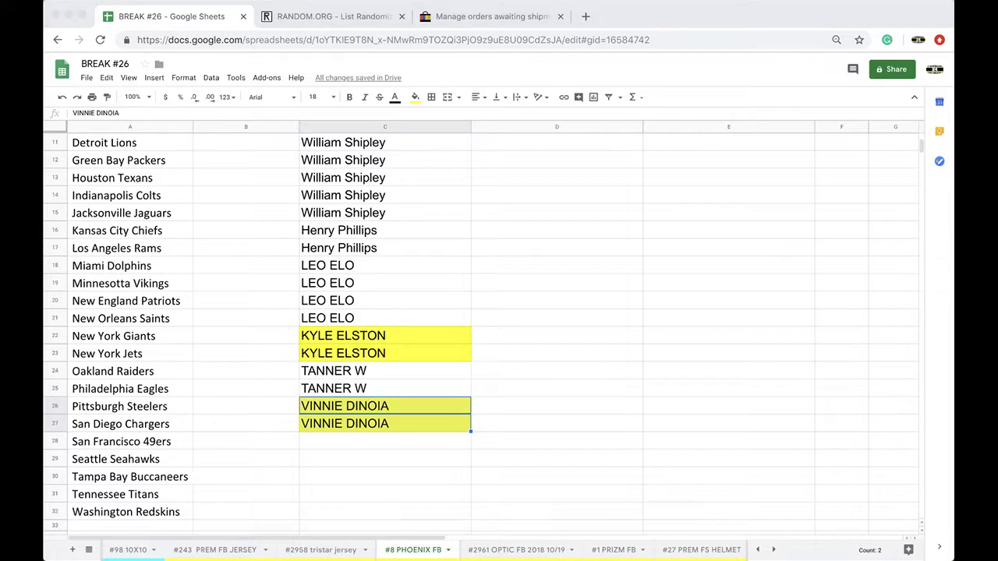
# - Enter another buyer's name in C28 and copy it into C29
pyautogui.click(333, 445)
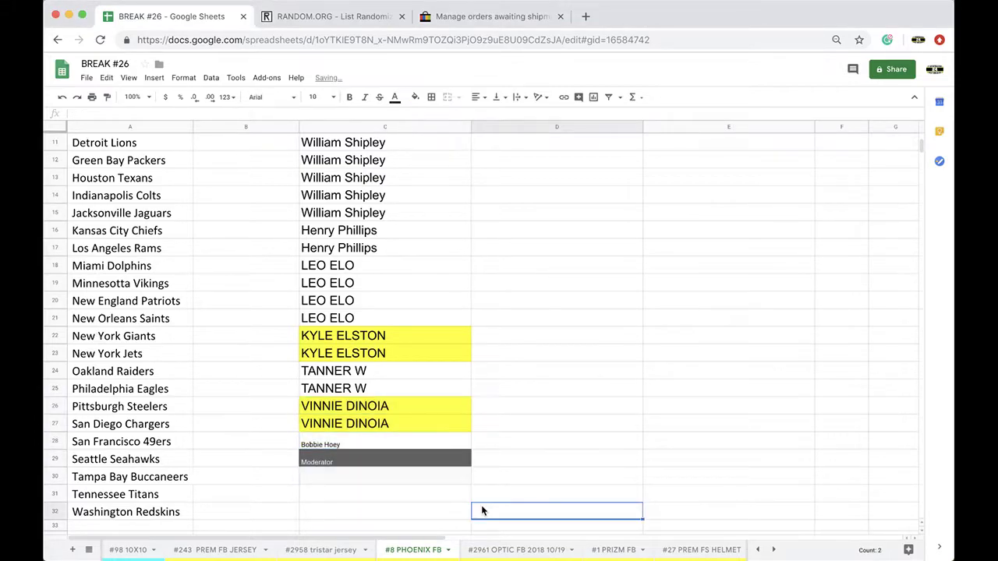
pyautogui.click(404, 431)
pyautogui.hotkey('ctrl', 'c')
pyautogui.click(418, 441)
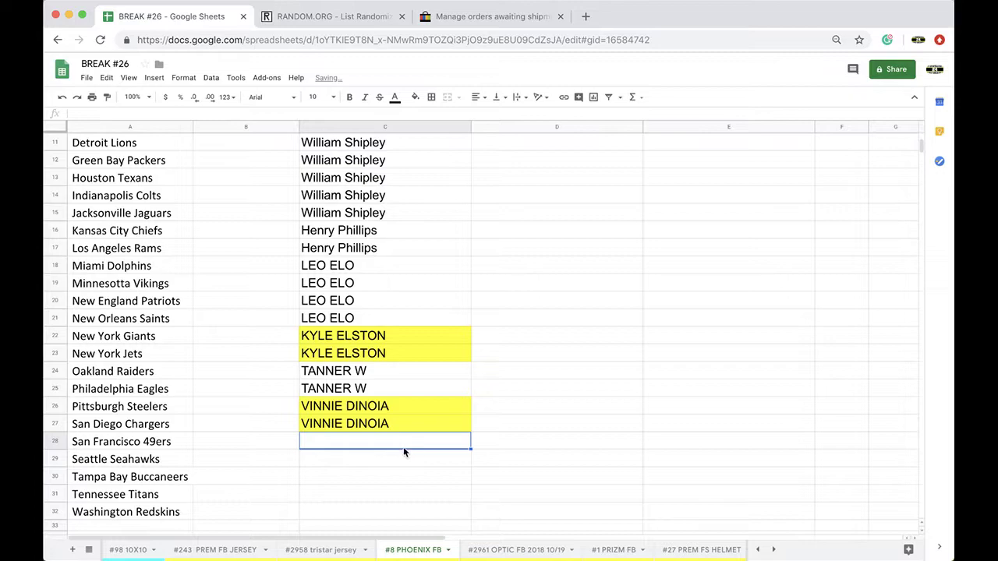
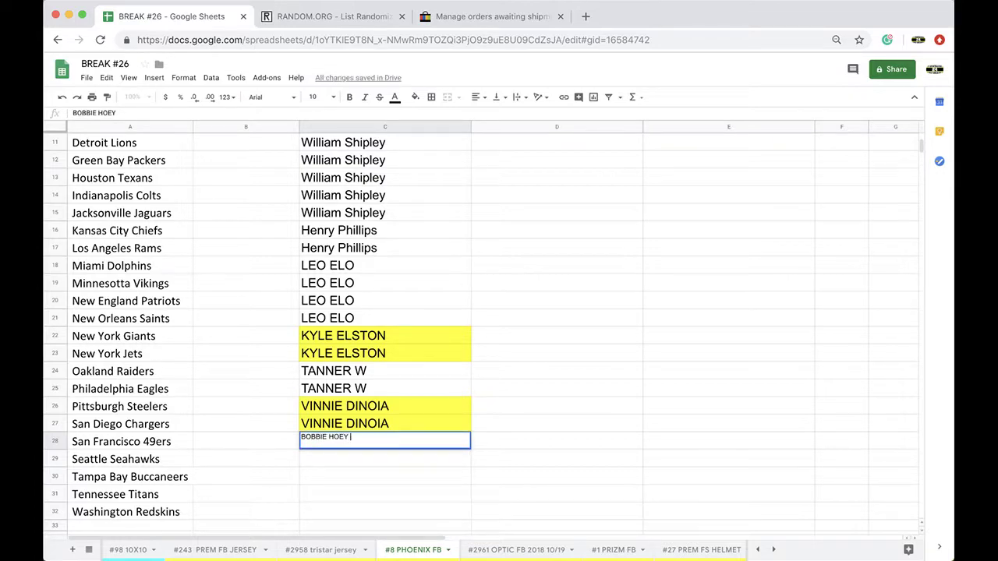
pyautogui.press('Return')
pyautogui.click(365, 439)
pyautogui.hotkey('ctrl', 'c')
pyautogui.press('Down')
pyautogui.hotkey('ctrl', 'v')
# - Set the C28:C29 names to font size 18
pyautogui.press('Up')
pyautogui.keyDown('shift'); pyautogui.click(339, 460); pyautogui.keyUp('shift')
pyautogui.click(313, 97)
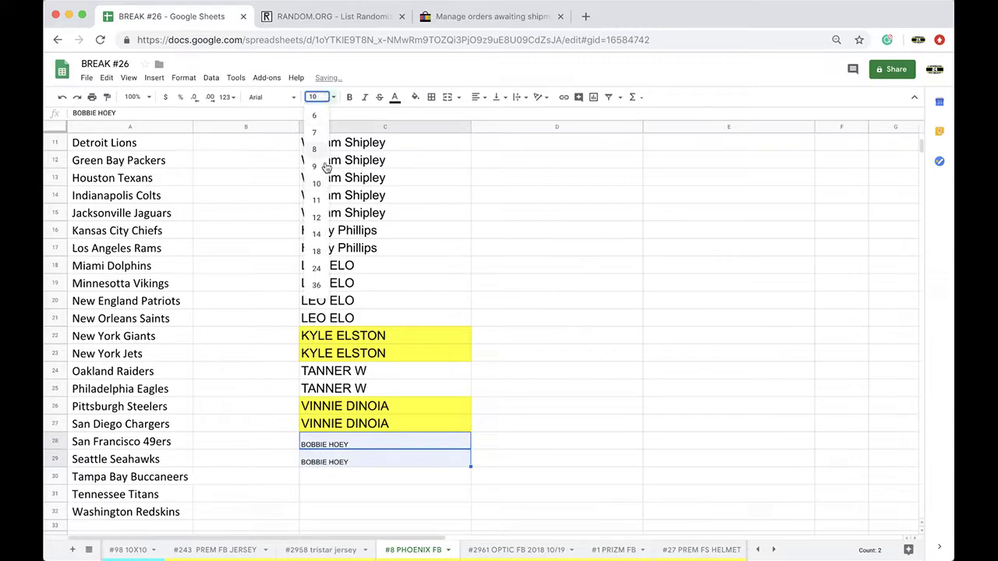
pyautogui.click(317, 250)
pyautogui.hscroll(-3, 287, 551)
# - Change the CREDIT balance in B20 from $27 to $15
pyautogui.click(222, 550)
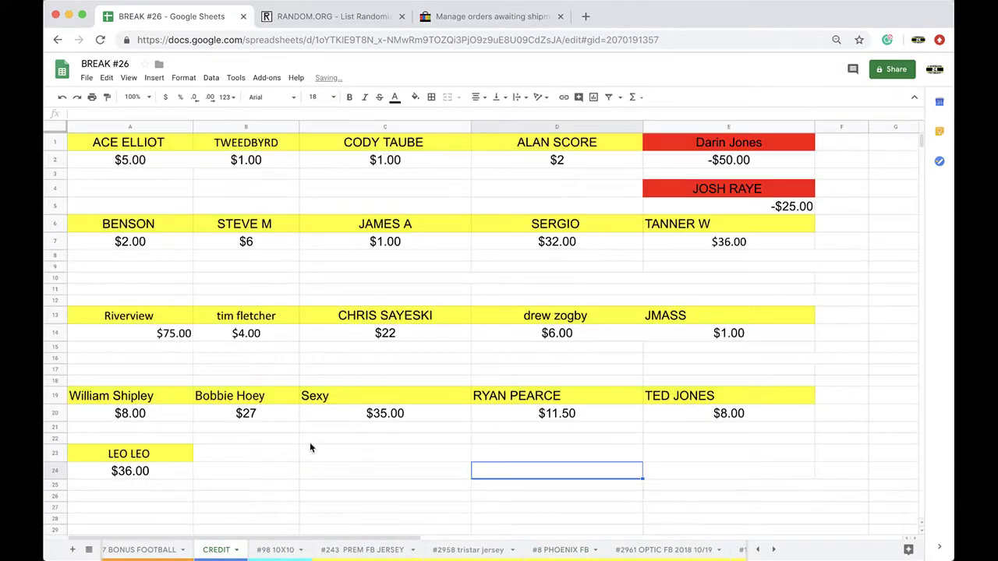
pyautogui.click(238, 417)
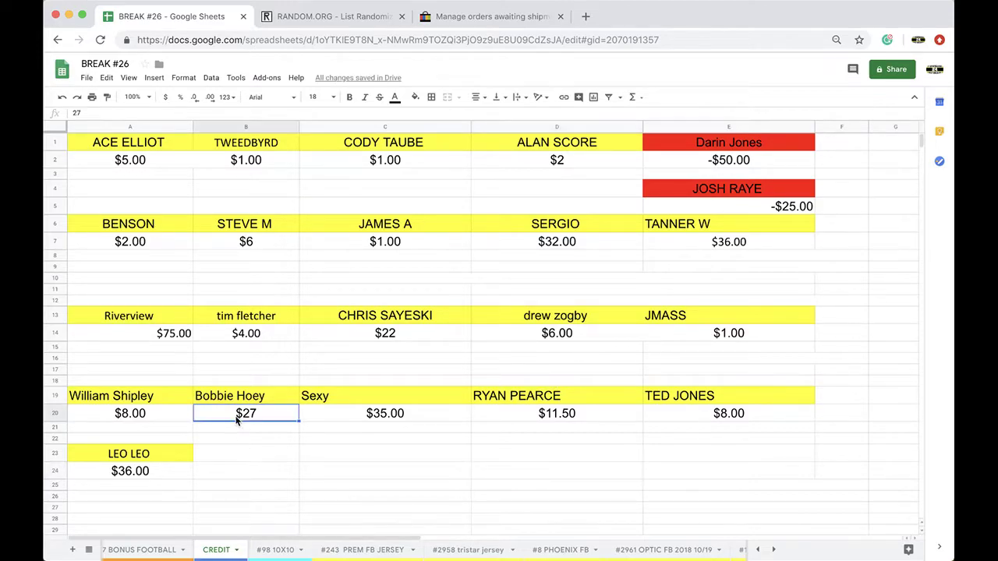
pyautogui.write('$15')
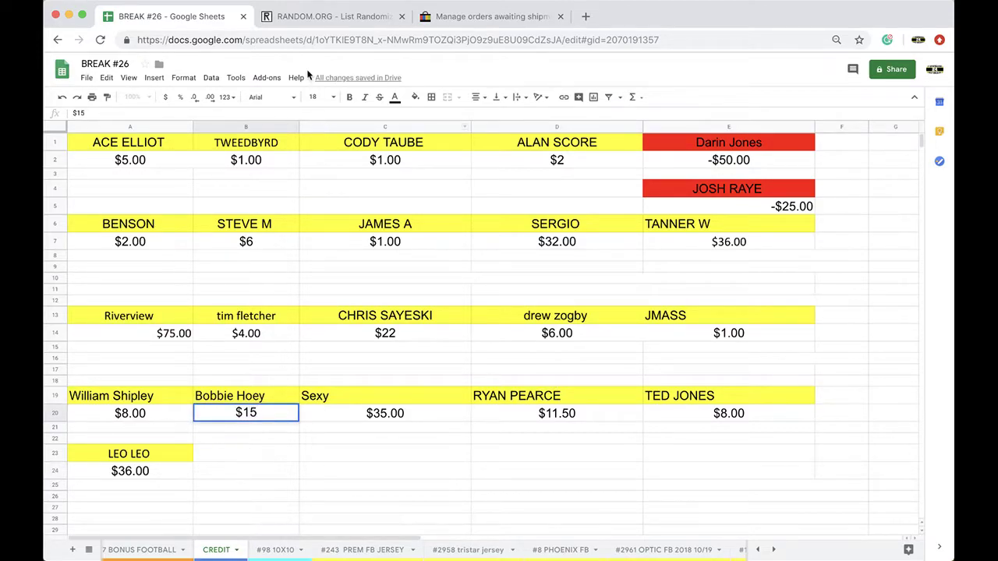
pyautogui.press('Tab')
pyautogui.hotkey('ctrl', 'z')
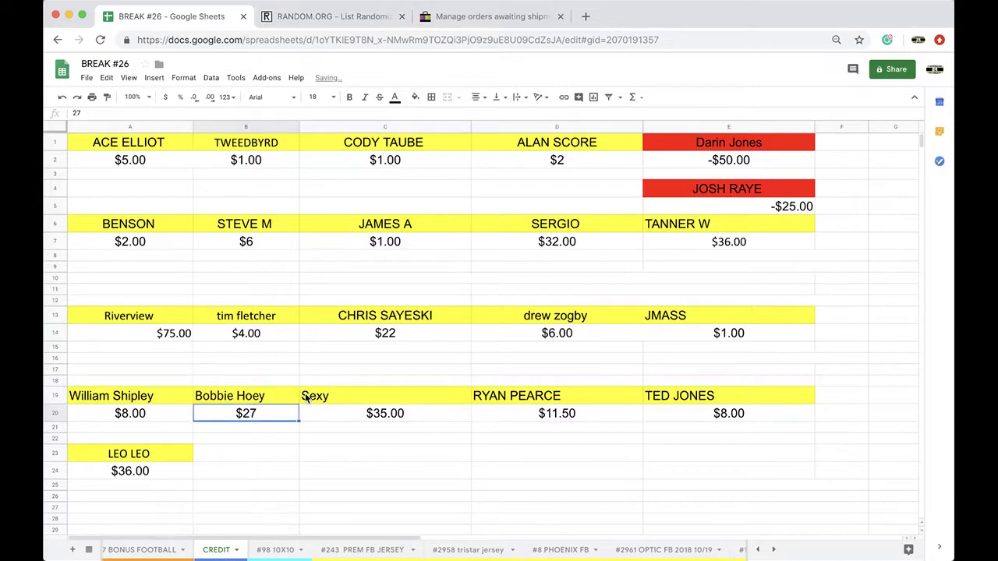
pyautogui.write('$15')
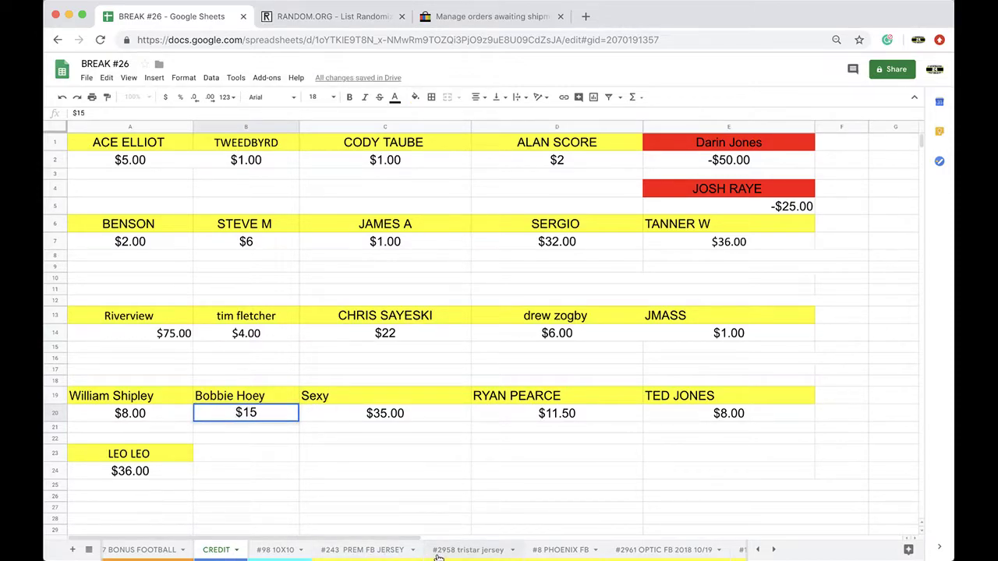
# - Move #8 PHOENIX FB next to #98 10X10, and enter the buyer's name in C30 and C31
pyautogui.click(543, 551)
pyautogui.moveTo(543, 551); pyautogui.dragTo(335, 554)
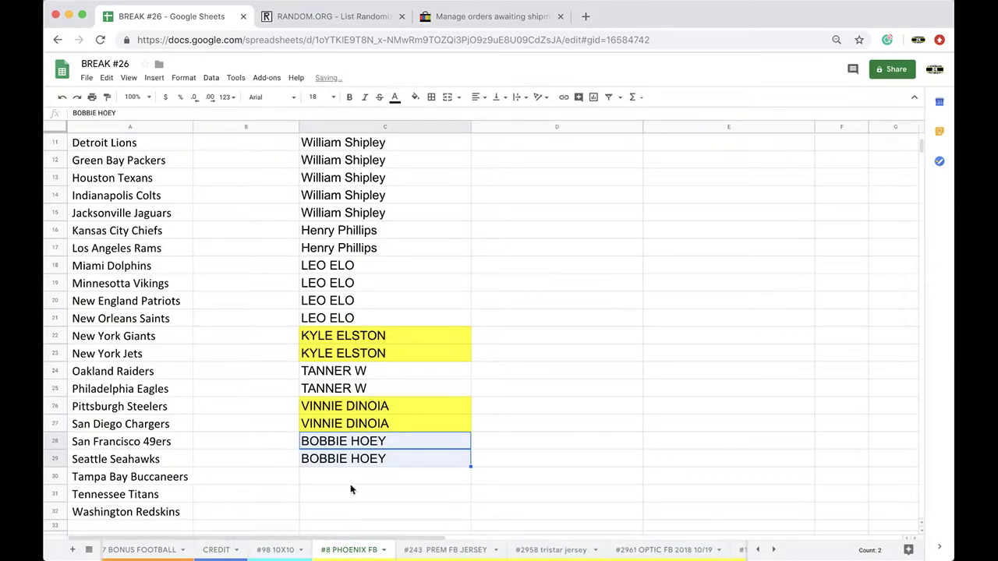
pyautogui.click(385, 476)
pyautogui.write('CLARK H')
pyautogui.press('Return')
pyautogui.click(348, 475)
pyautogui.hotkey('ctrl', 'c')
pyautogui.press('Down')
pyautogui.hotkey('ctrl', 'v')
# - Format the C30:C31 buyer names at size 18 with yellow fill
pyautogui.scroll(-2, 347, 442)
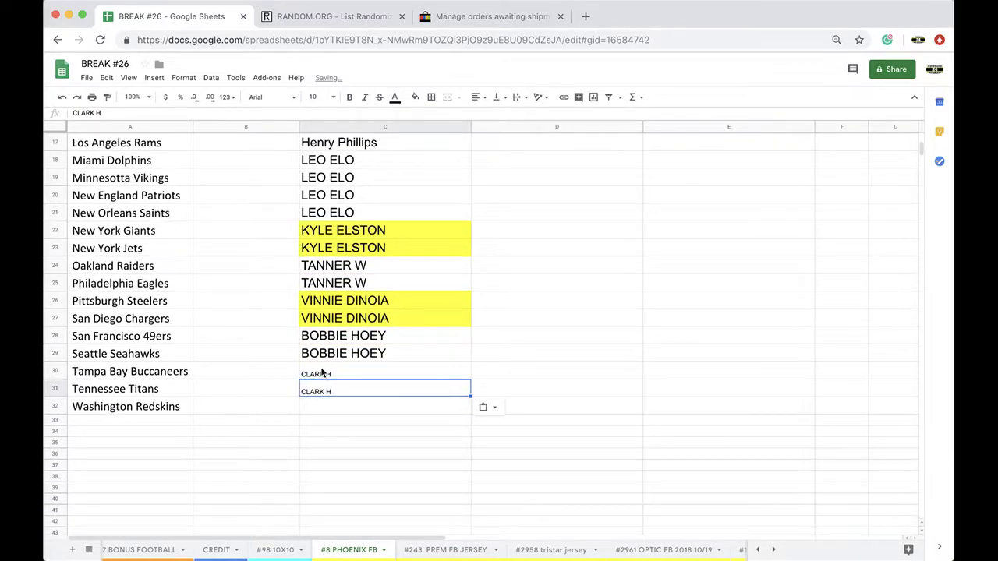
pyautogui.moveTo(321, 372); pyautogui.dragTo(321, 389)
pyautogui.click(323, 97)
pyautogui.click(316, 238)
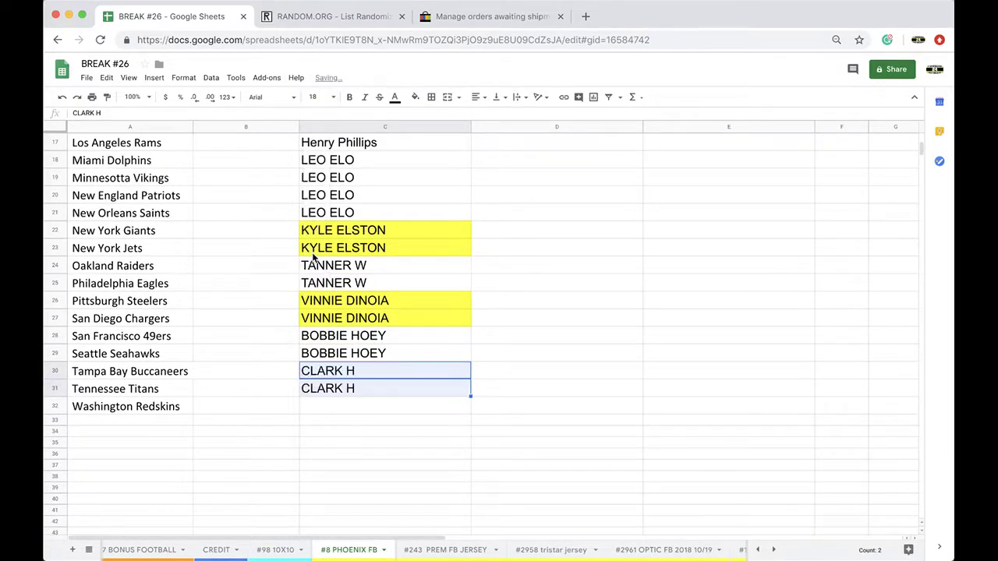
pyautogui.click(416, 98)
pyautogui.click(450, 145)
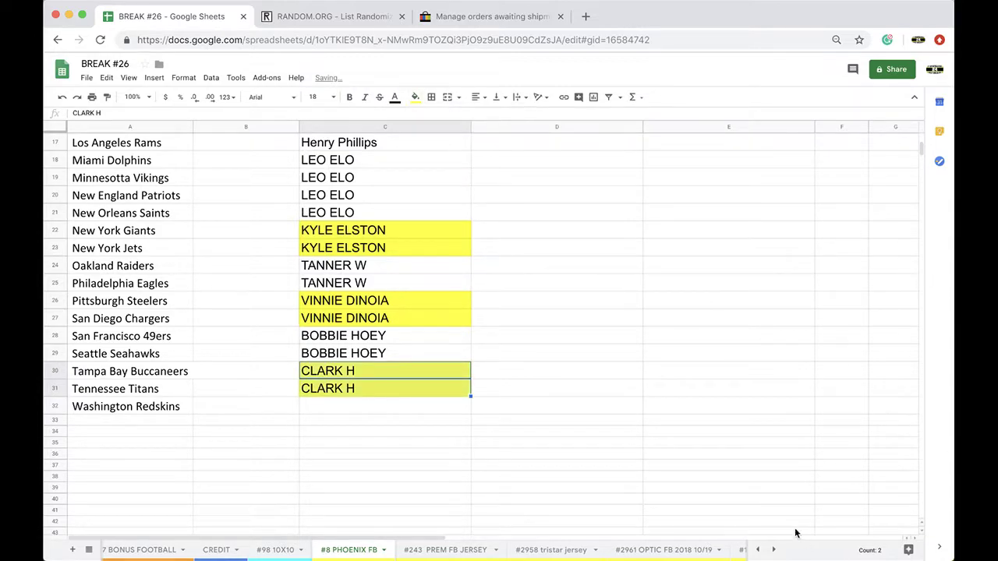
# - Enter the Washington buyer's name in C32, sized 18 with yellow fill
pyautogui.click(389, 412)
pyautogui.write('ADAM LOV')
pyautogui.press('Return')
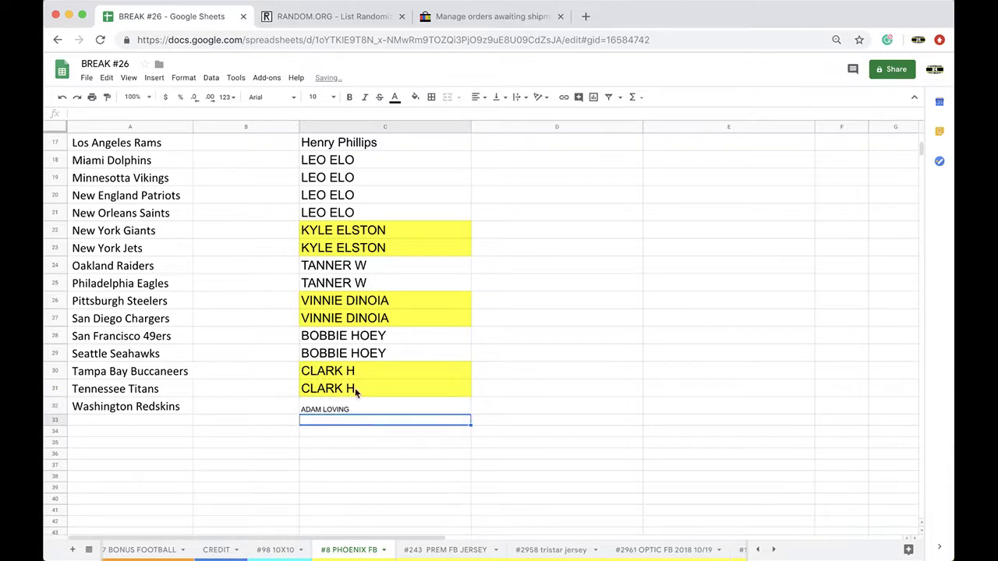
pyautogui.click(320, 411)
pyautogui.click(316, 97)
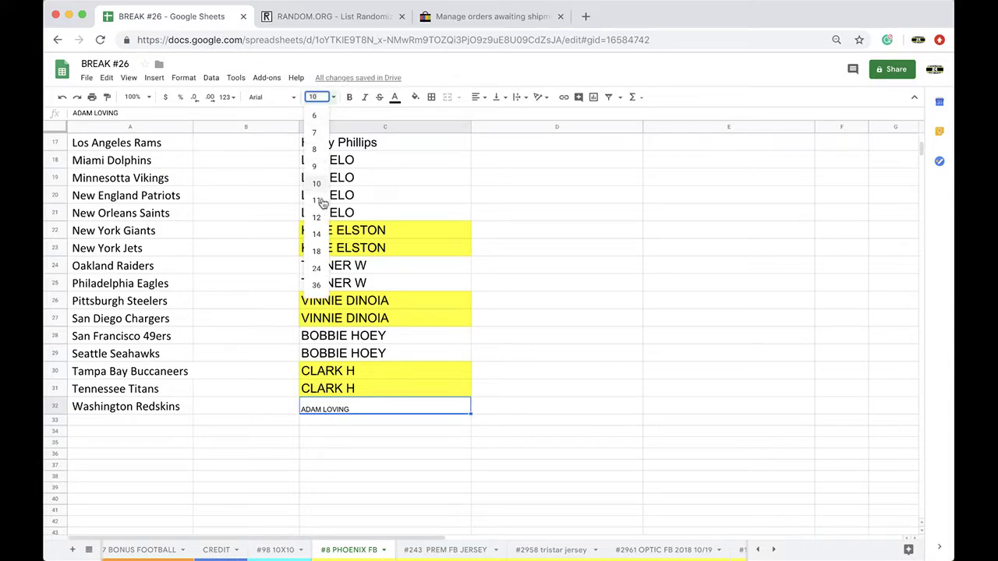
pyautogui.click(315, 251)
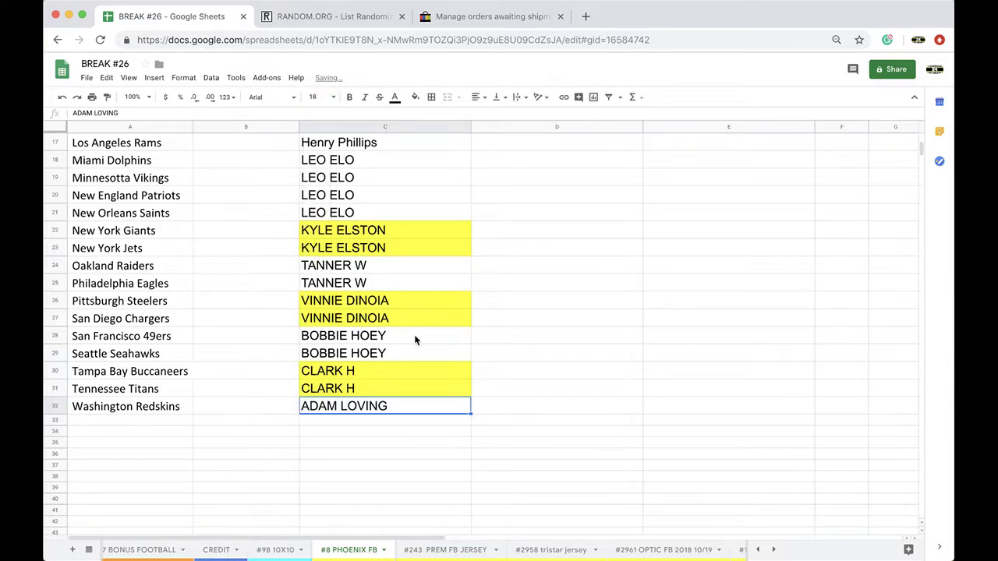
pyautogui.click(415, 96)
pyautogui.click(454, 147)
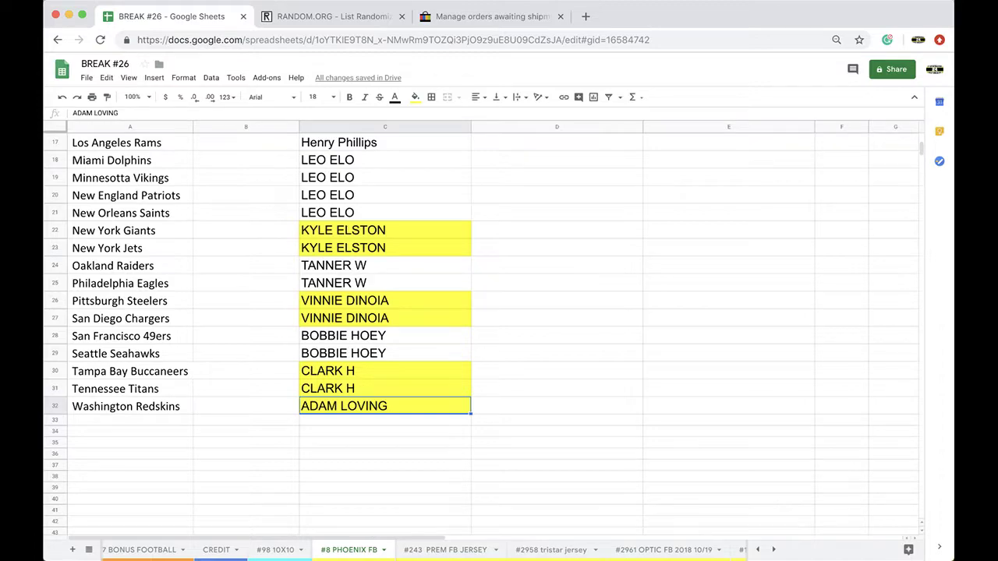
# - Colour the #8 PHOENIX FB tab green and clear the yellow fill from C30:C31
pyautogui.rightClick(362, 551)
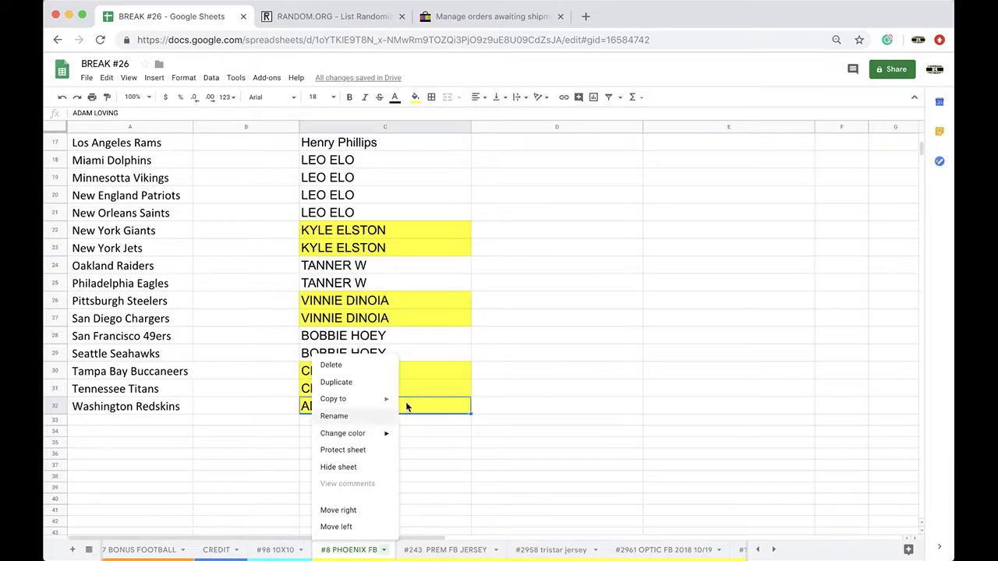
pyautogui.moveTo(386, 434)
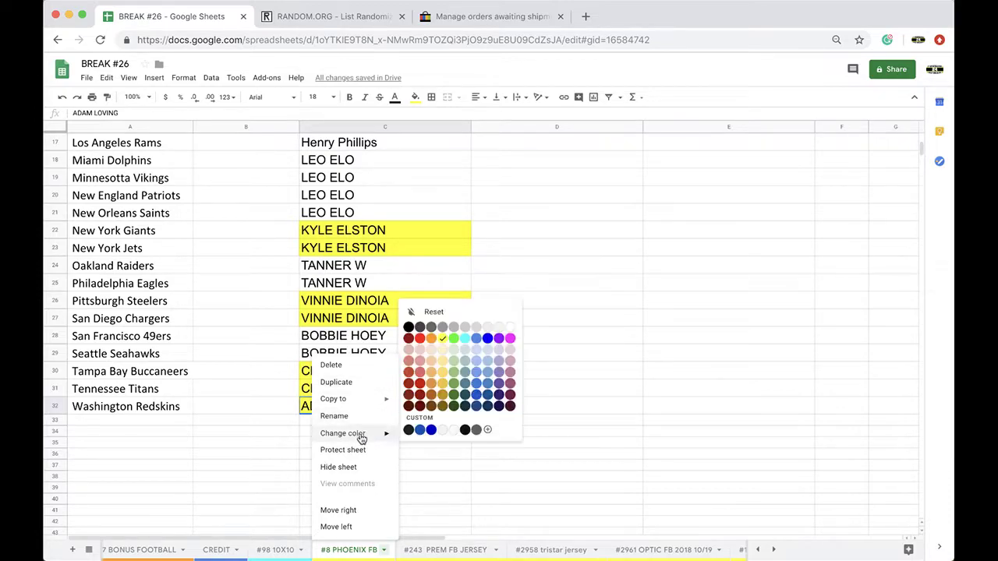
pyautogui.click(456, 343)
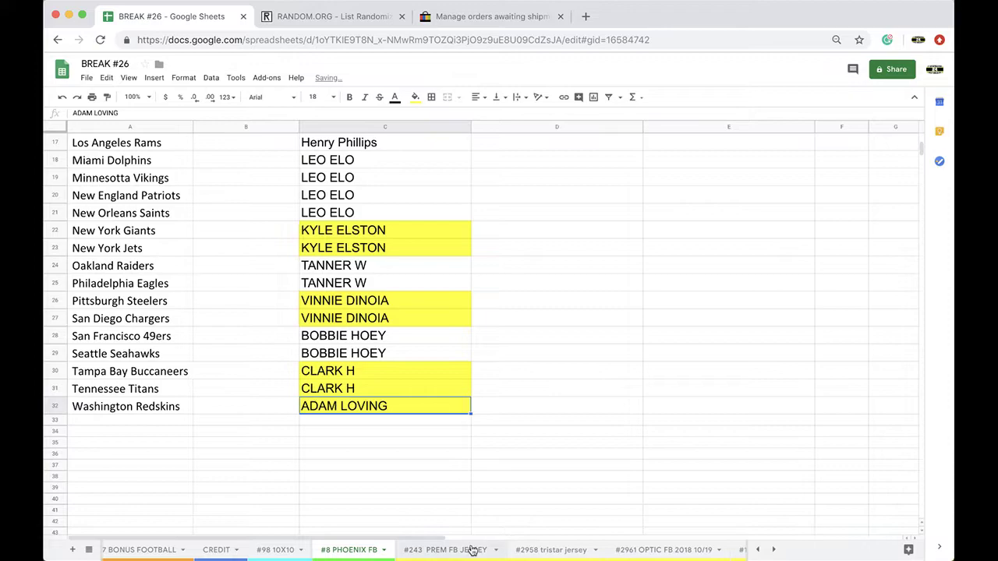
pyautogui.moveTo(372, 376); pyautogui.dragTo(365, 389)
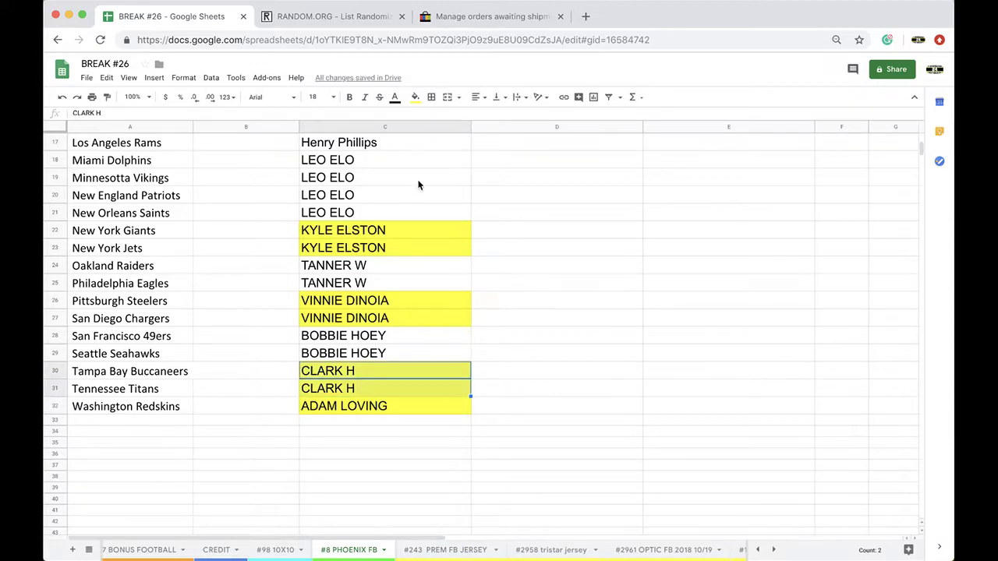
pyautogui.click(415, 97)
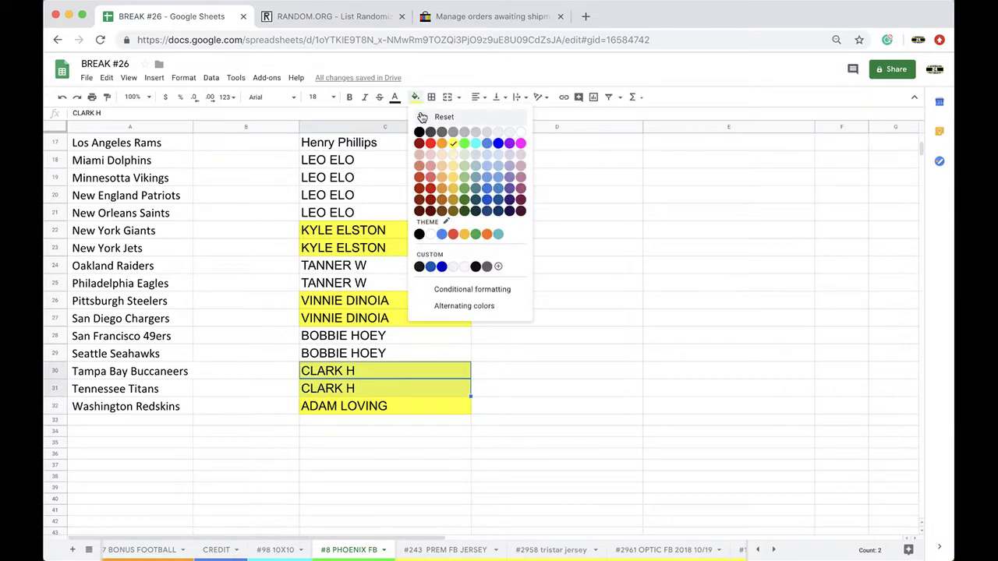
pyautogui.click(422, 121)
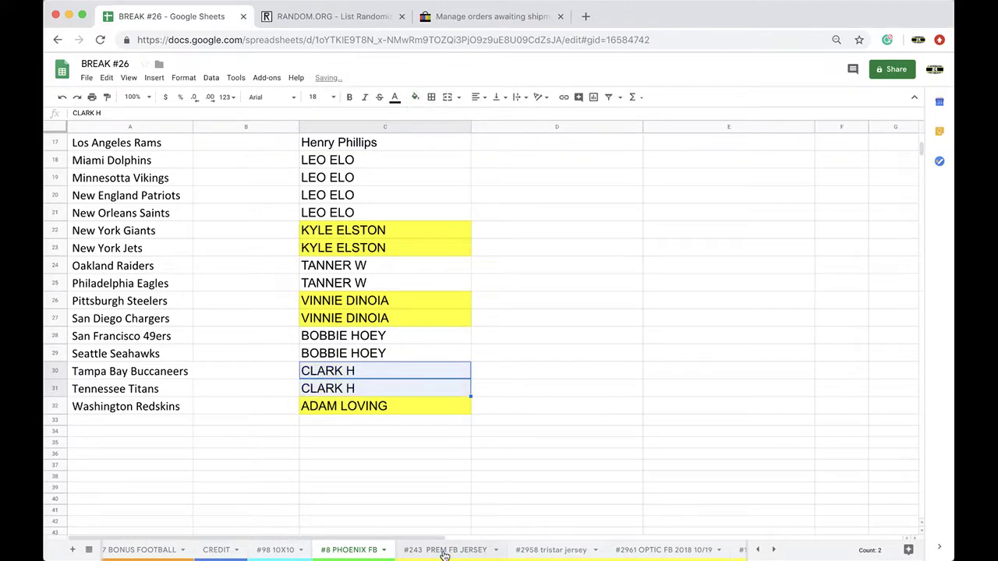
# - Open the #243 PREM FB JERSEY tab's options, then go to the CREDIT sheet
pyautogui.click(446, 550)
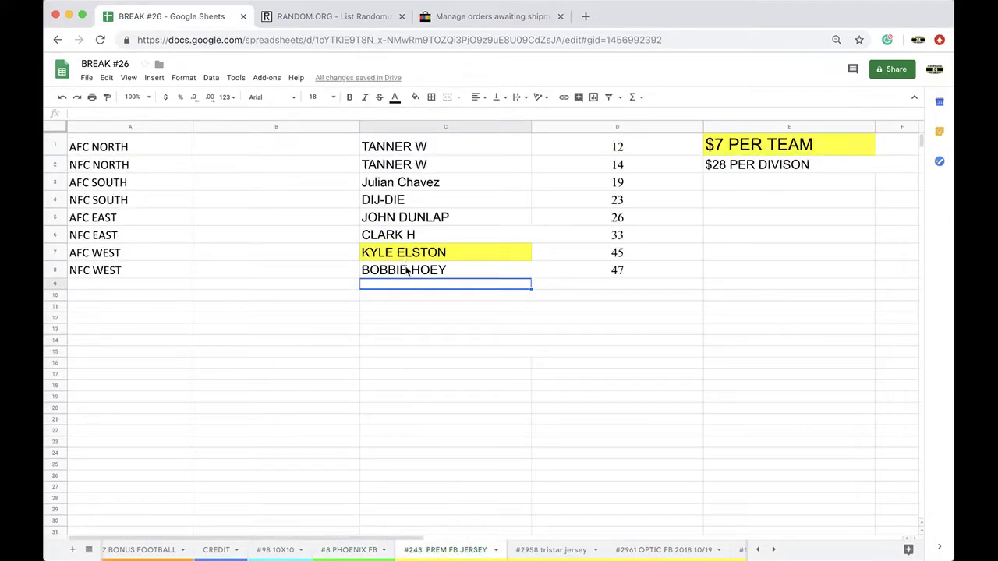
pyautogui.rightClick(438, 552)
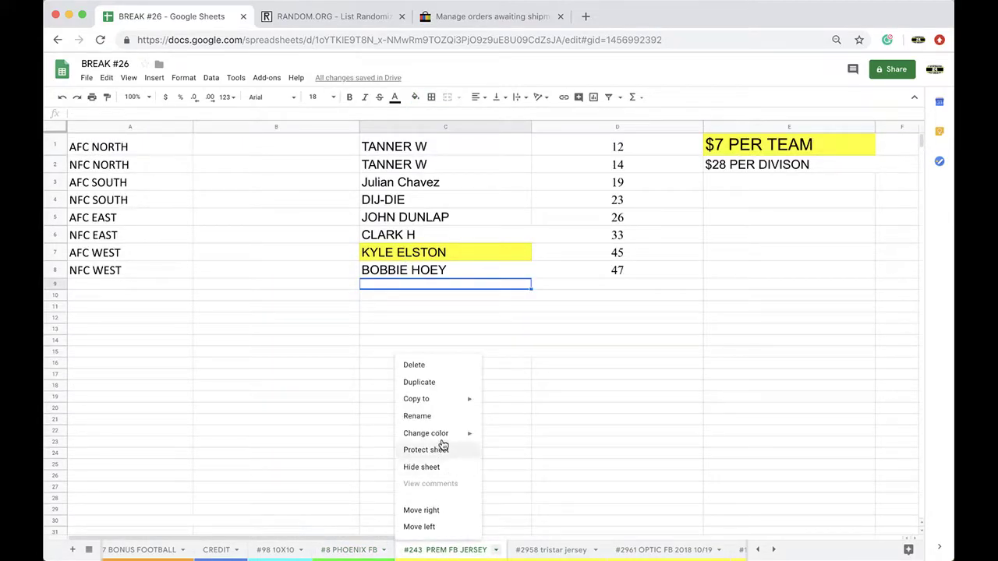
pyautogui.moveTo(443, 433)
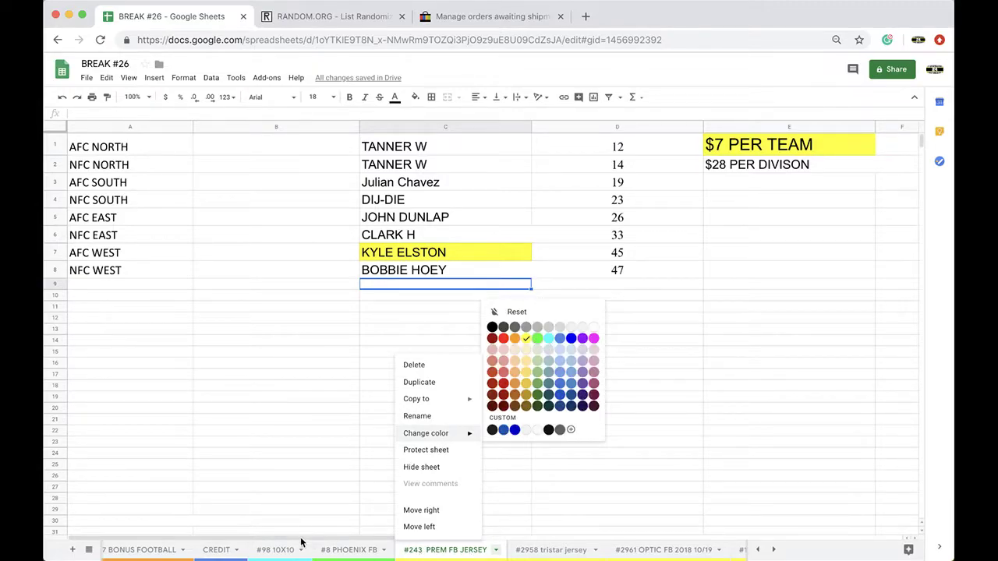
pyautogui.click(222, 549)
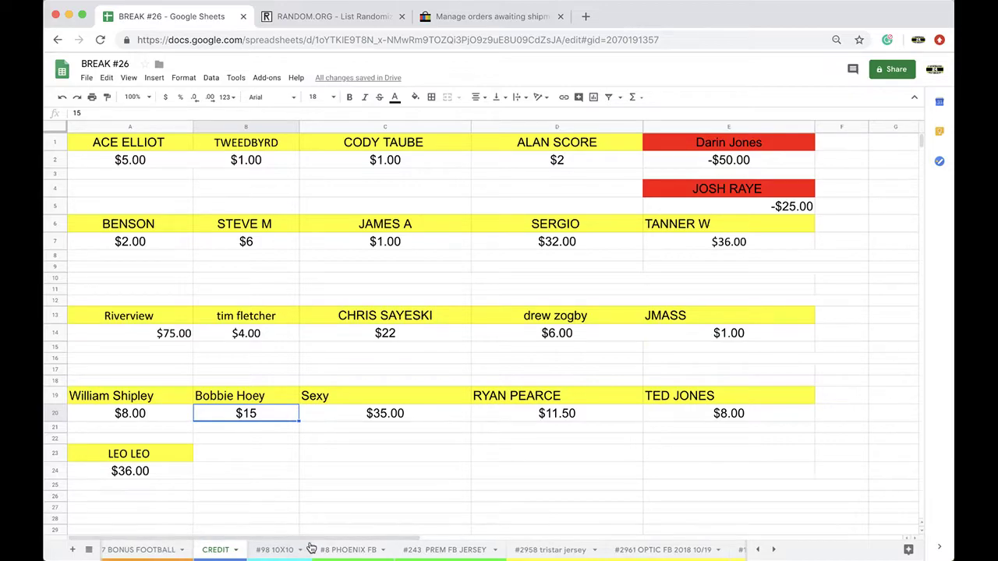
# - Clear the yellow fill from C22:C23 on #8 PHOENIX FB
pyautogui.hscroll(1, 319, 550)
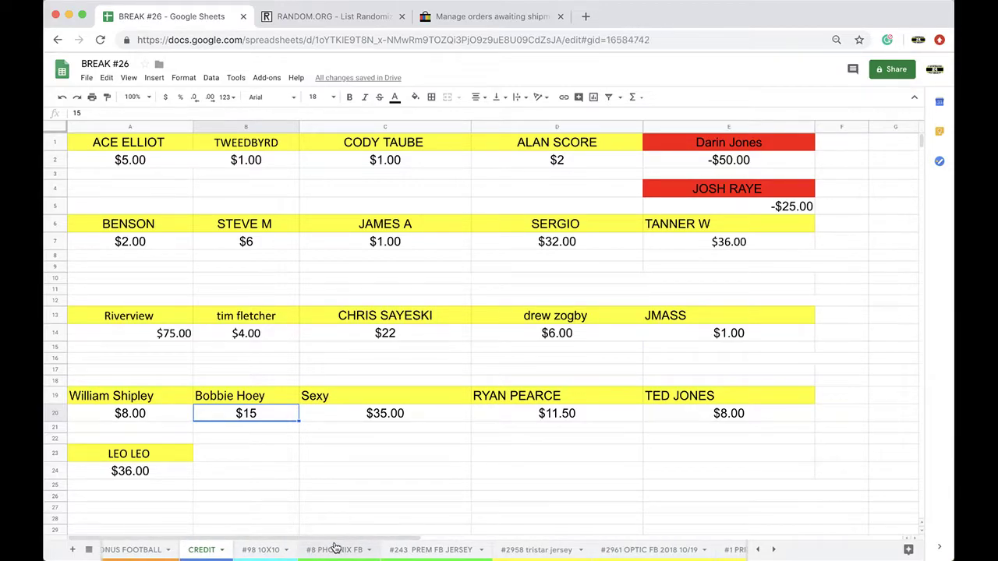
pyautogui.click(335, 550)
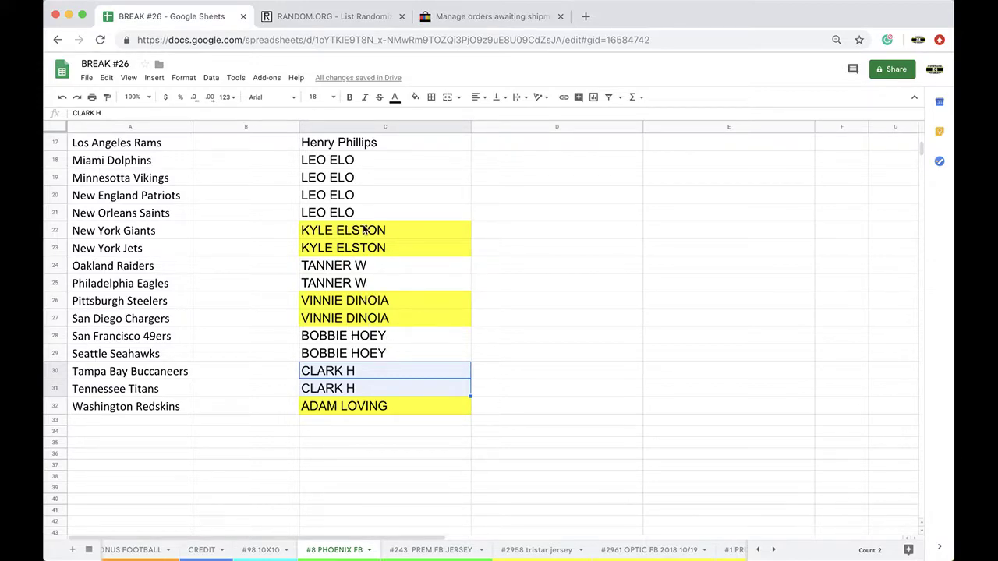
pyautogui.moveTo(360, 231); pyautogui.dragTo(361, 251)
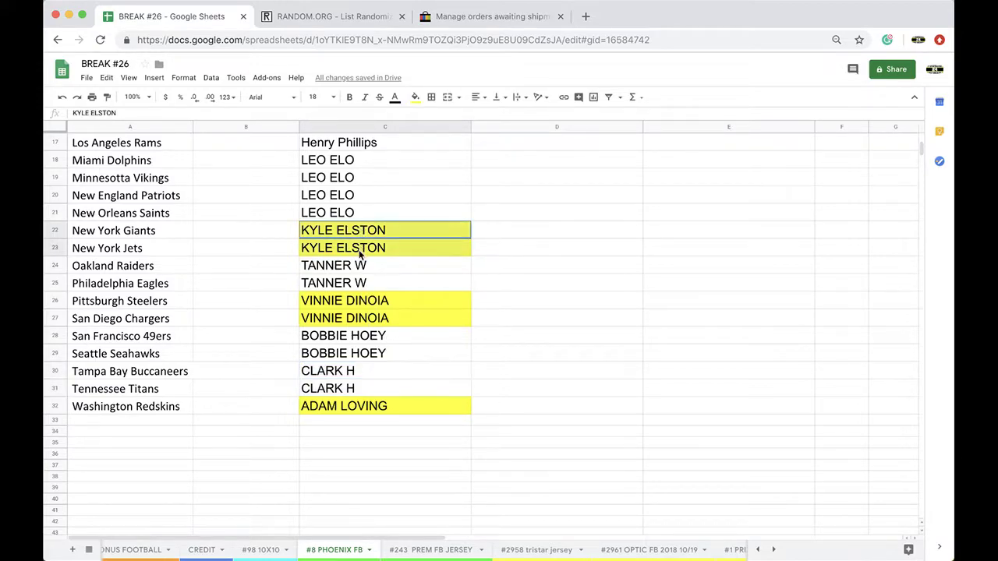
pyautogui.click(415, 101)
pyautogui.click(419, 115)
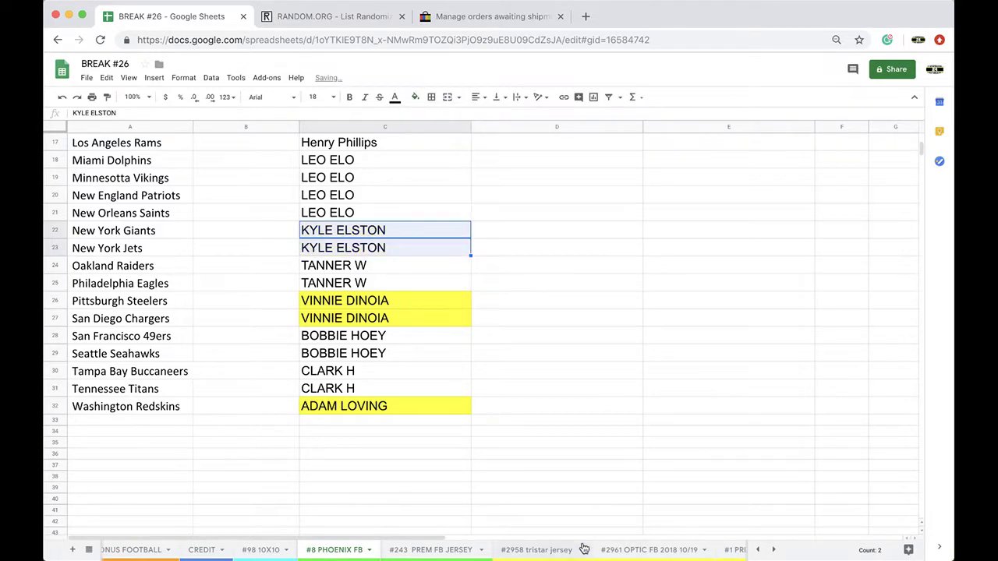
# - Remove the yellow highlight from C7 on #243 PREM FB JERSEY, then return to CREDIT
pyautogui.click(454, 547)
pyautogui.click(403, 251)
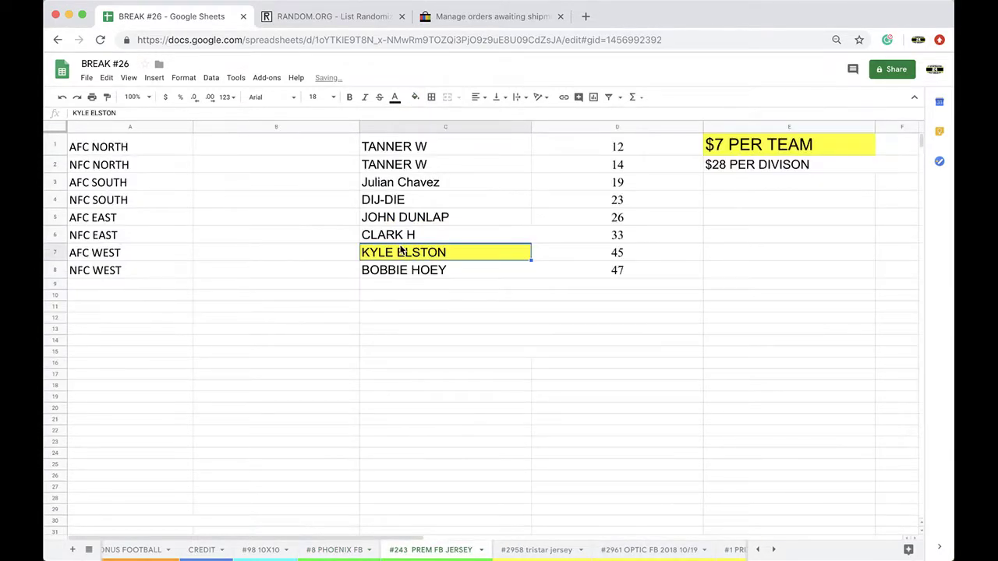
pyautogui.click(415, 96)
pyautogui.click(419, 114)
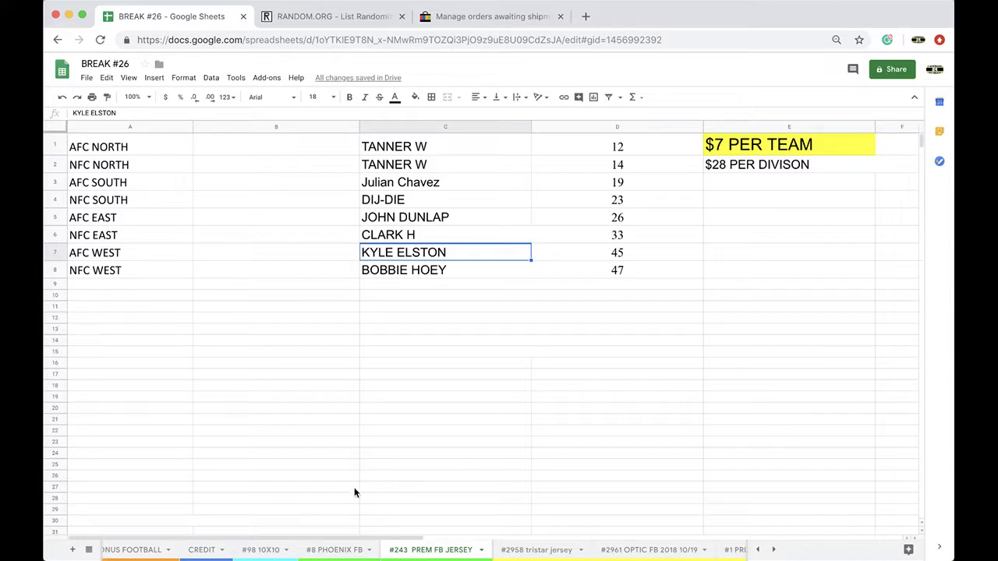
pyautogui.click(221, 550)
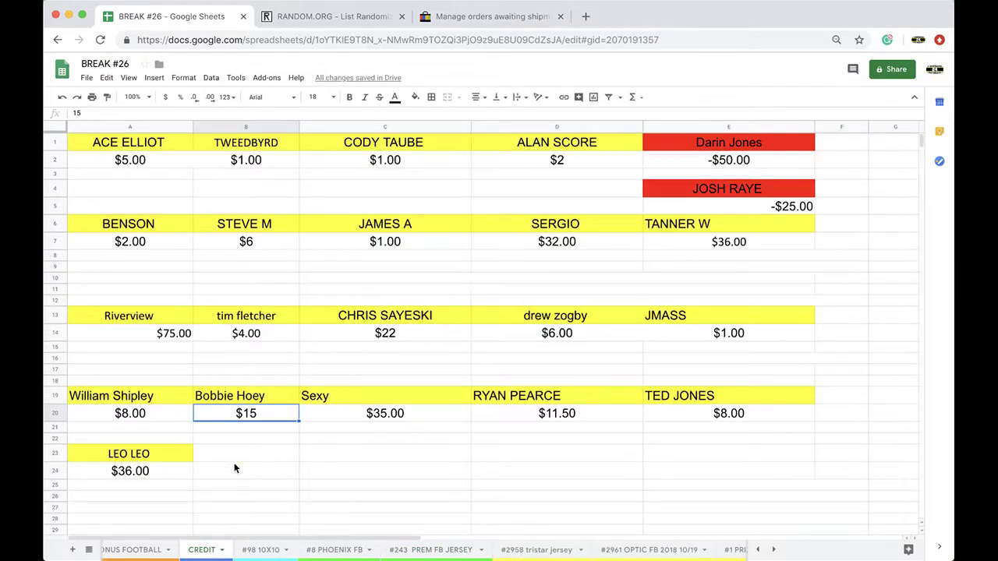
# - Edit the A24 credit balance from $36.00 to $46.00, then return to #8 PHOENIX FB
pyautogui.click(128, 477)
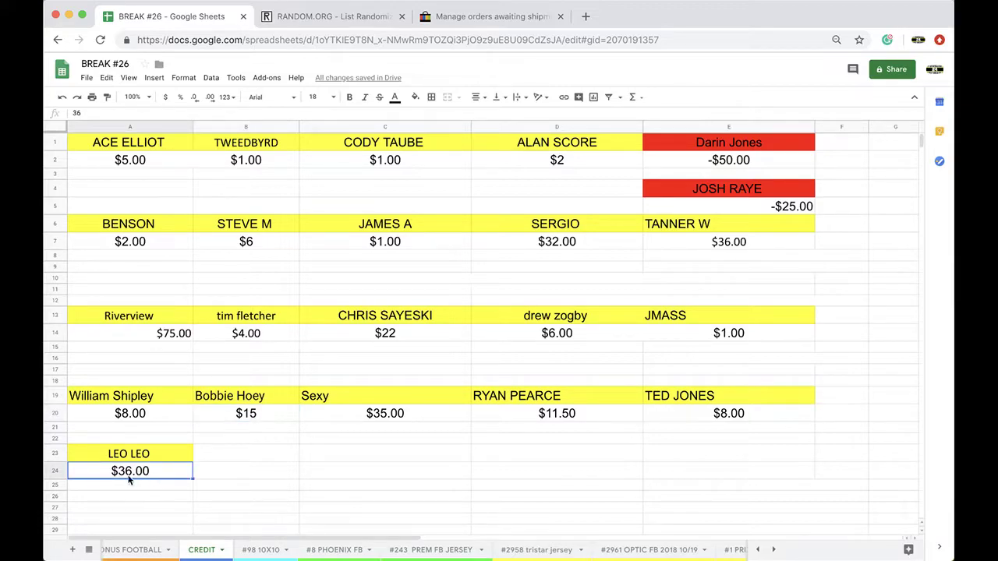
pyautogui.doubleClick(129, 473)
pyautogui.press('BackSpace')
pyautogui.write('4')
pyautogui.click(209, 469)
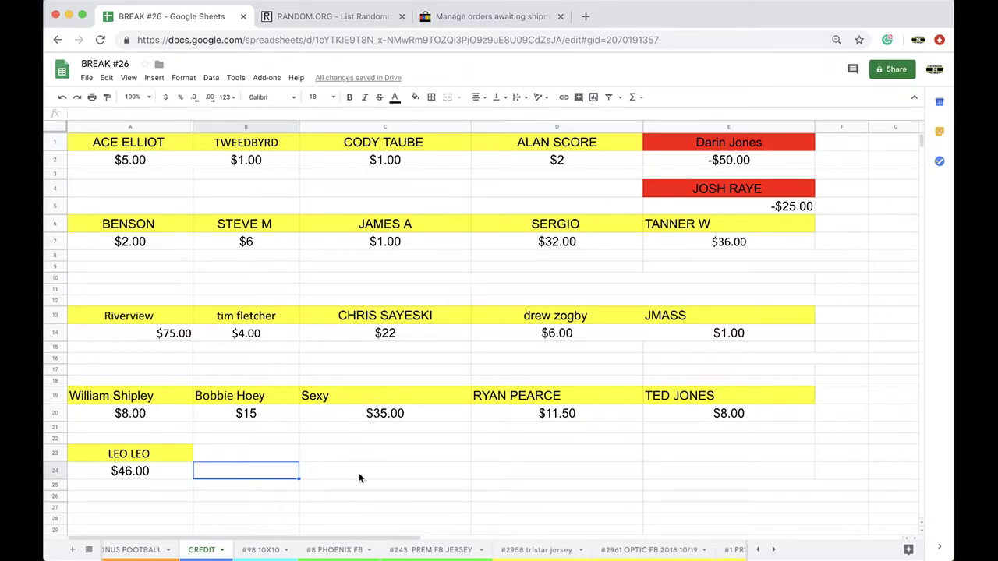
pyautogui.click(333, 550)
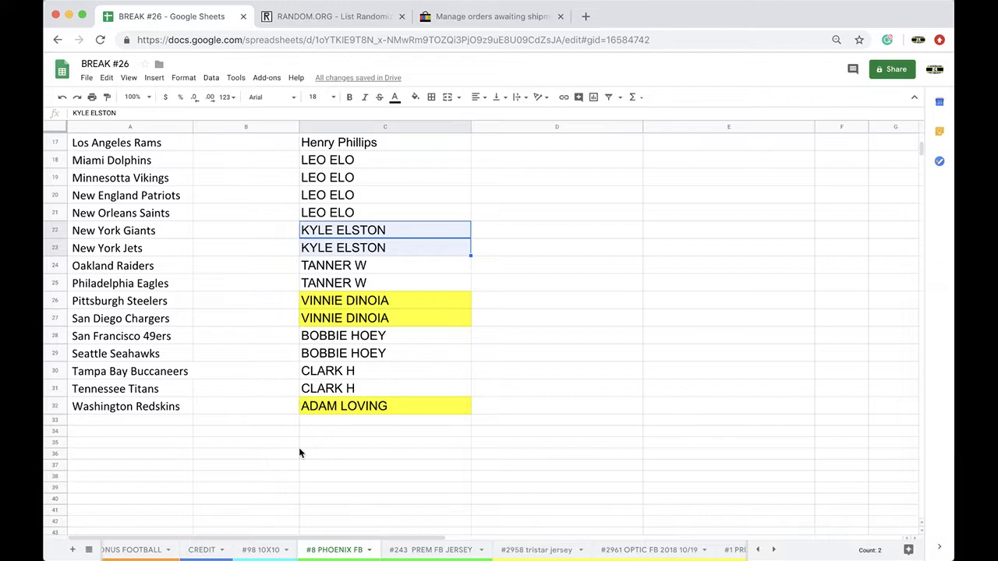
# - Check the PREM JERSEY, tristar, OPTIC and 10X10 sheets, then come back to #8 PHOENIX FB
pyautogui.moveTo(389, 302); pyautogui.dragTo(391, 330)
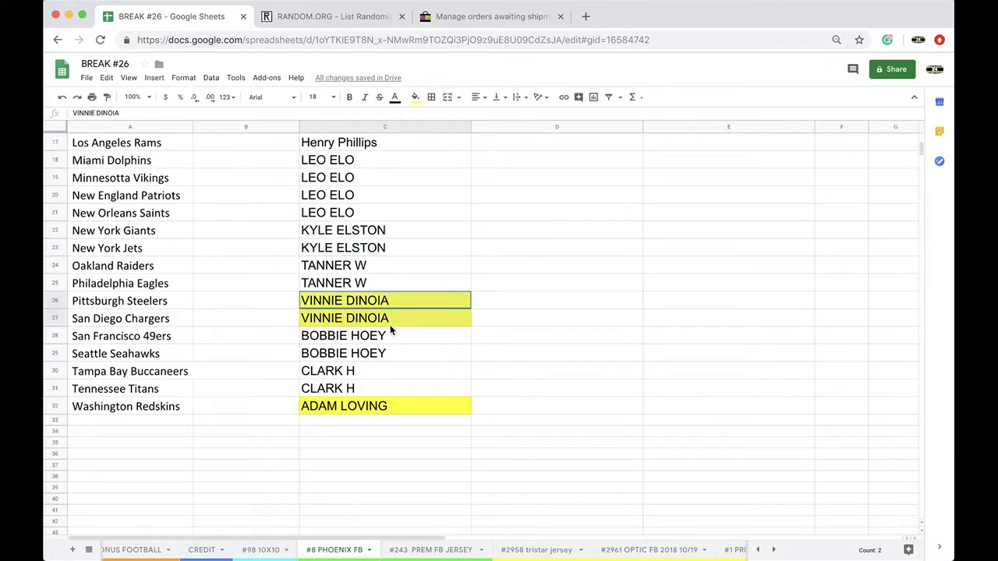
pyautogui.click(386, 309)
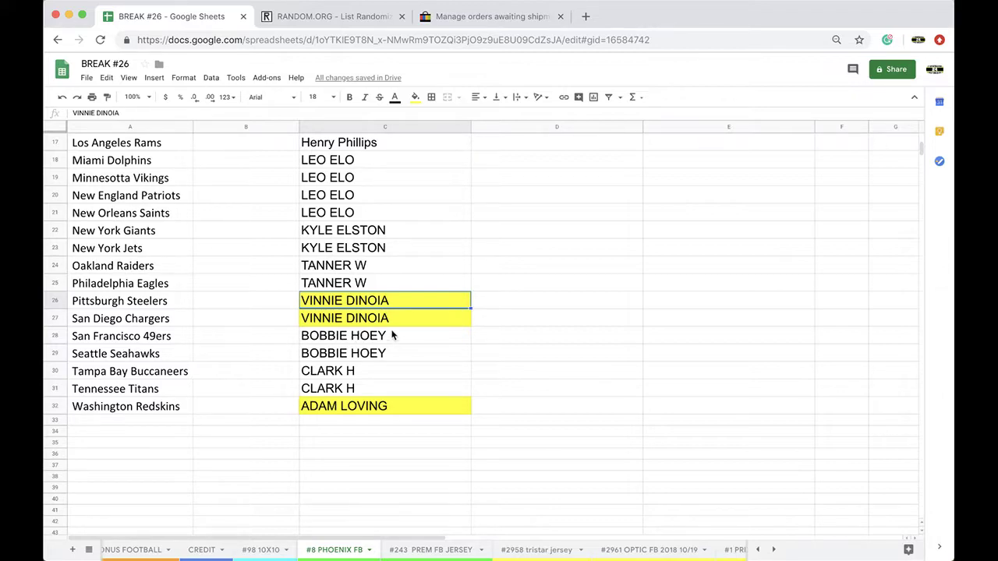
pyautogui.click(412, 550)
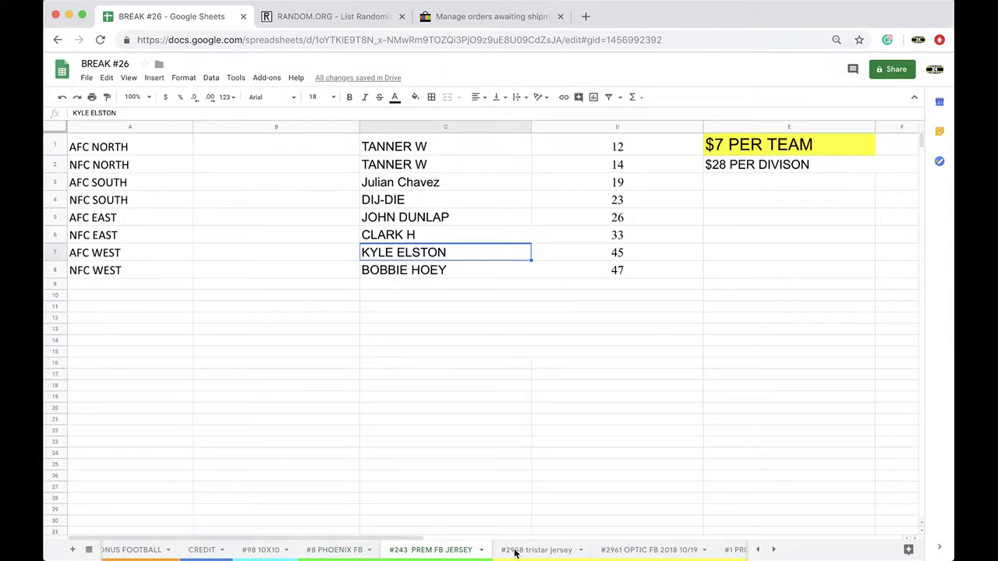
pyautogui.click(515, 550)
pyautogui.click(563, 552)
pyautogui.click(218, 552)
pyautogui.click(271, 551)
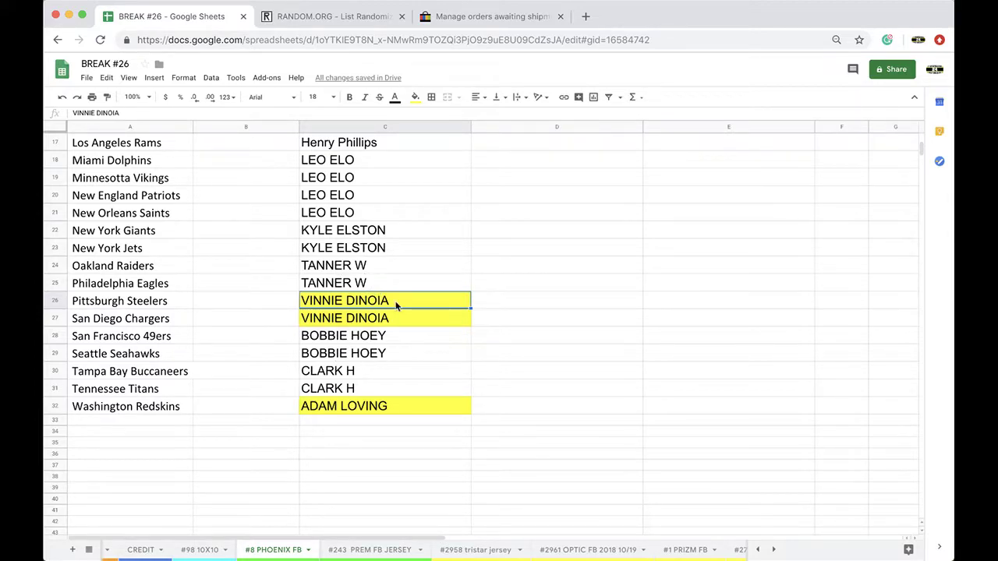
# - Clear the yellow fill from C26:C27 and C32 on #8 PHOENIX FB
pyautogui.keyDown('shift'); pyautogui.click(382, 318); pyautogui.keyUp('shift')
pyautogui.click(416, 97)
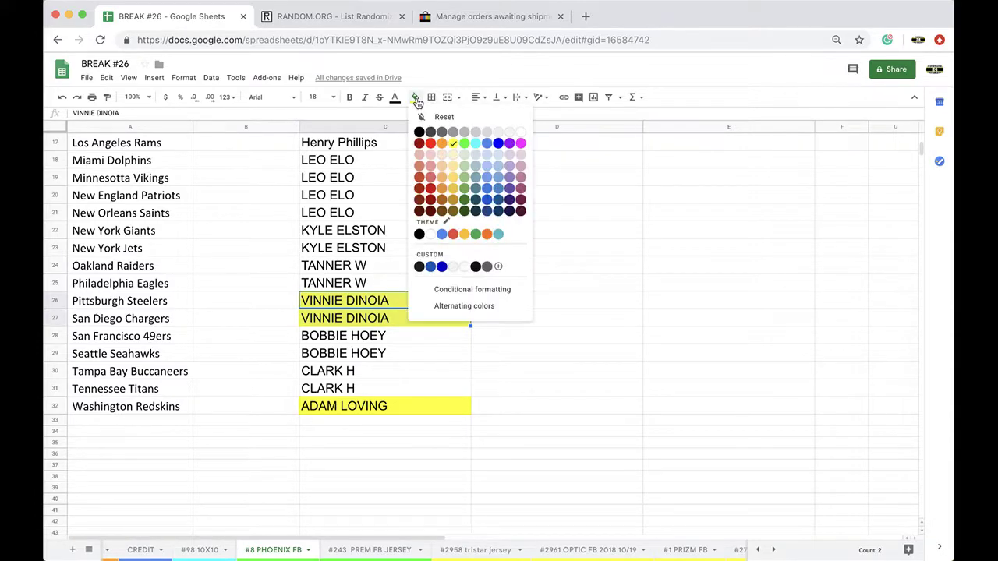
pyautogui.click(427, 118)
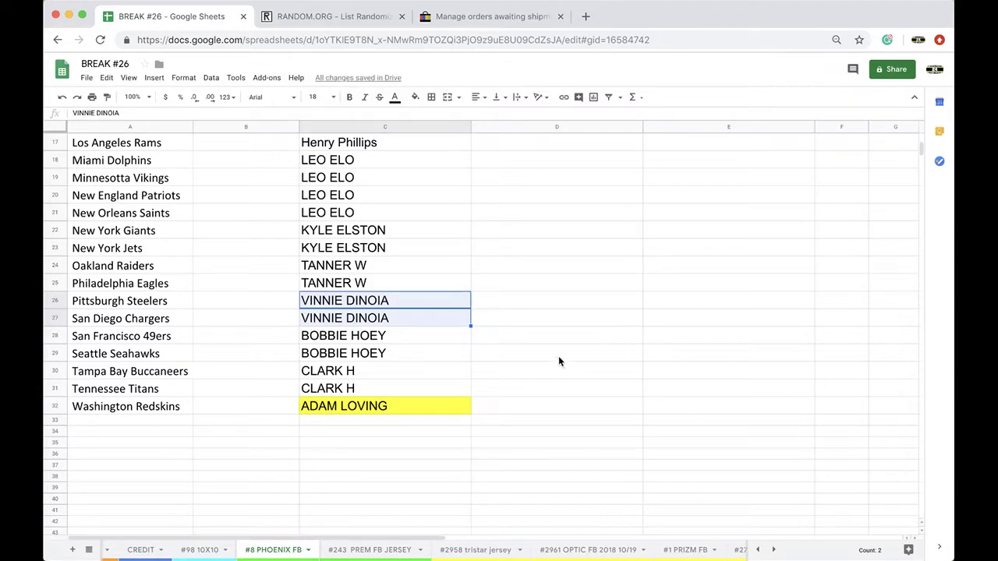
pyautogui.scroll(5, 379, 340)
pyautogui.scroll(-5, 374, 390)
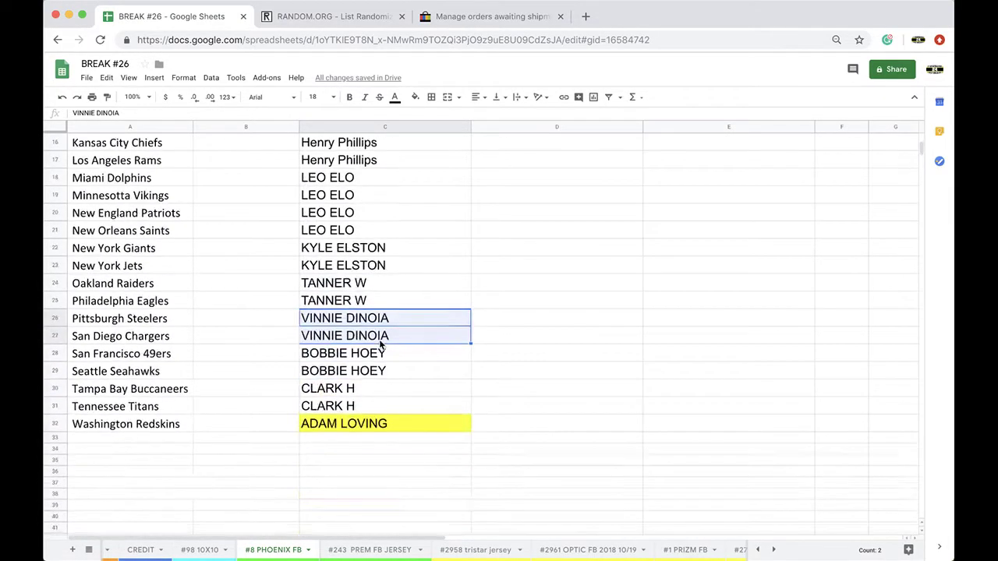
pyautogui.click(372, 426)
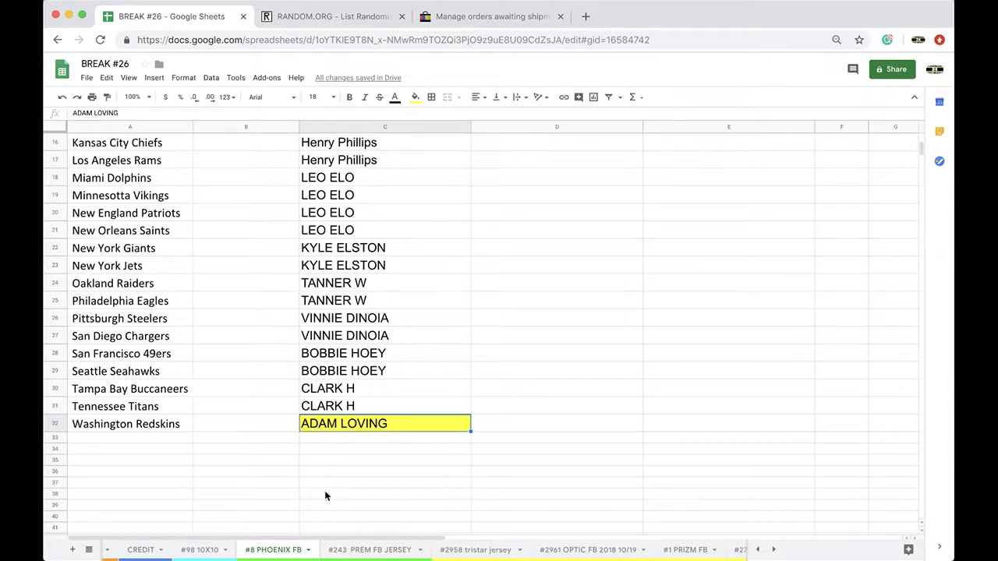
pyautogui.click(416, 97)
pyautogui.click(438, 117)
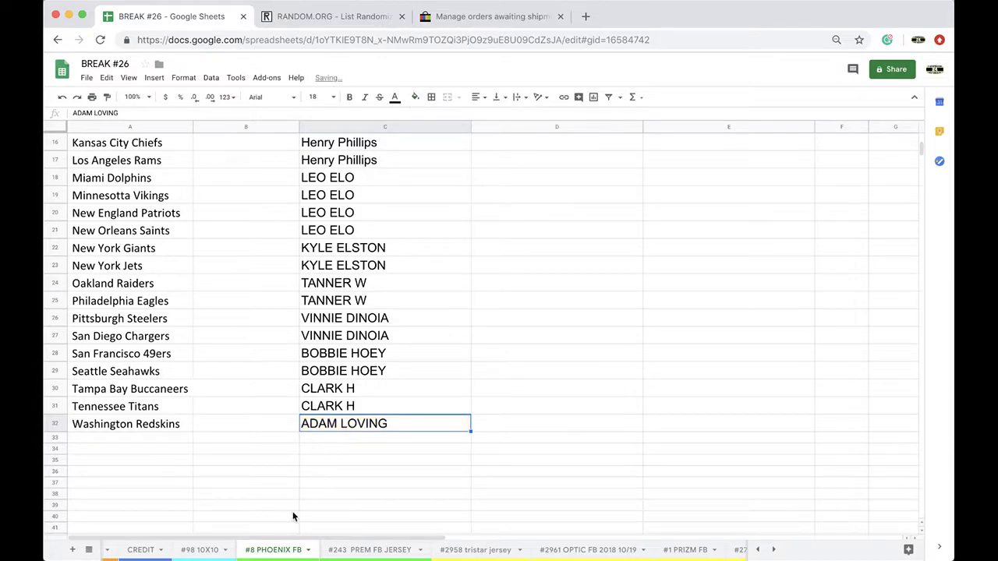
pyautogui.click(348, 550)
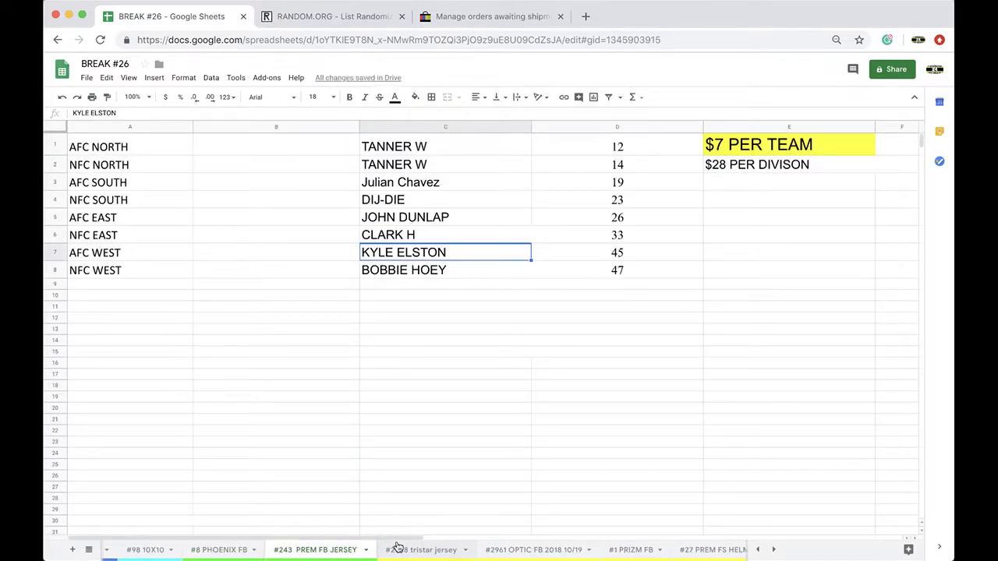
# - Review the tristar, OPTIC, PRIZM, FS HELMET, BK TENDERS and ORIGINS sheets, then return to #8 PHOENIX FB
pyautogui.click(396, 548)
pyautogui.click(409, 550)
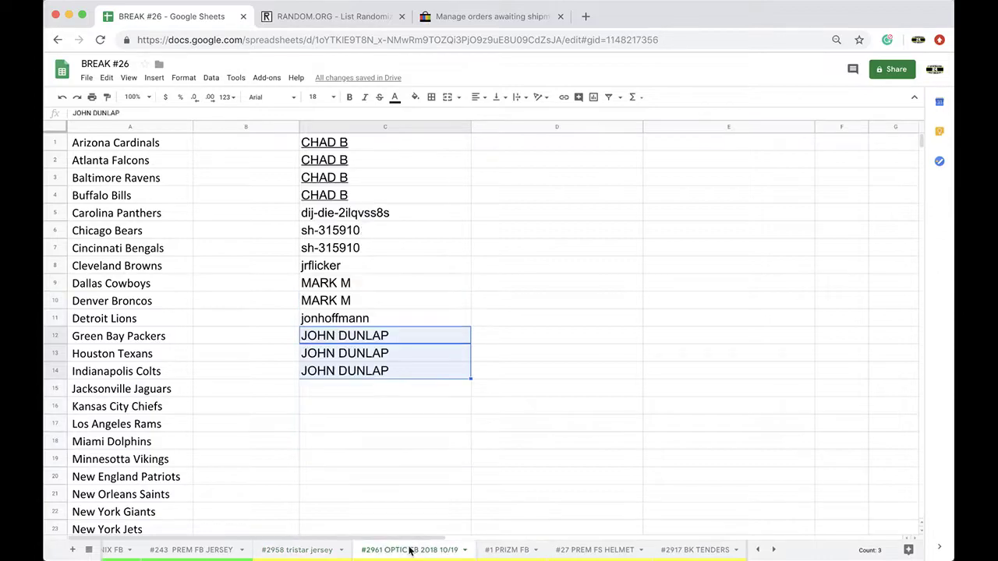
pyautogui.click(425, 550)
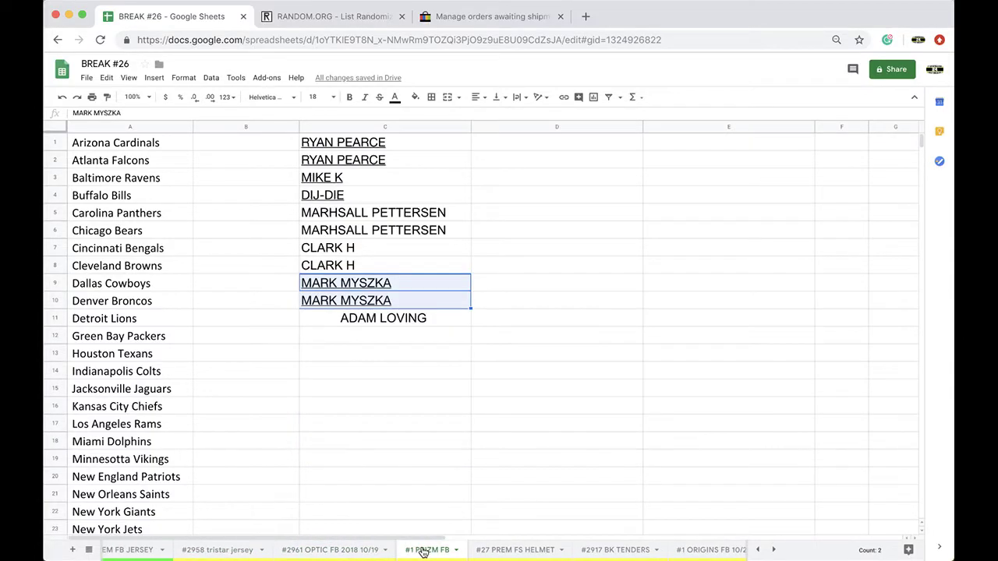
pyautogui.click(497, 552)
pyautogui.click(425, 548)
pyautogui.click(472, 550)
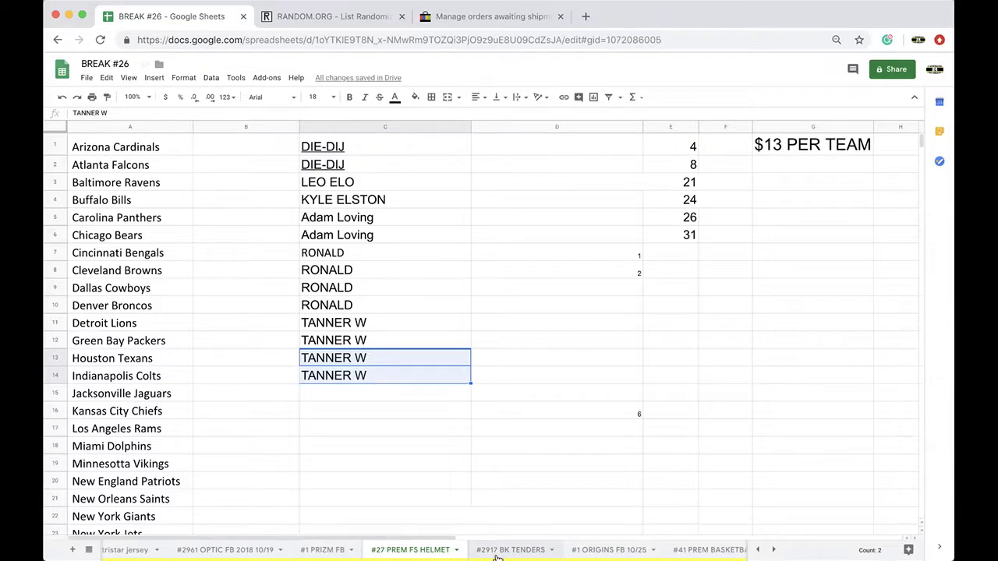
pyautogui.click(497, 555)
pyautogui.click(515, 555)
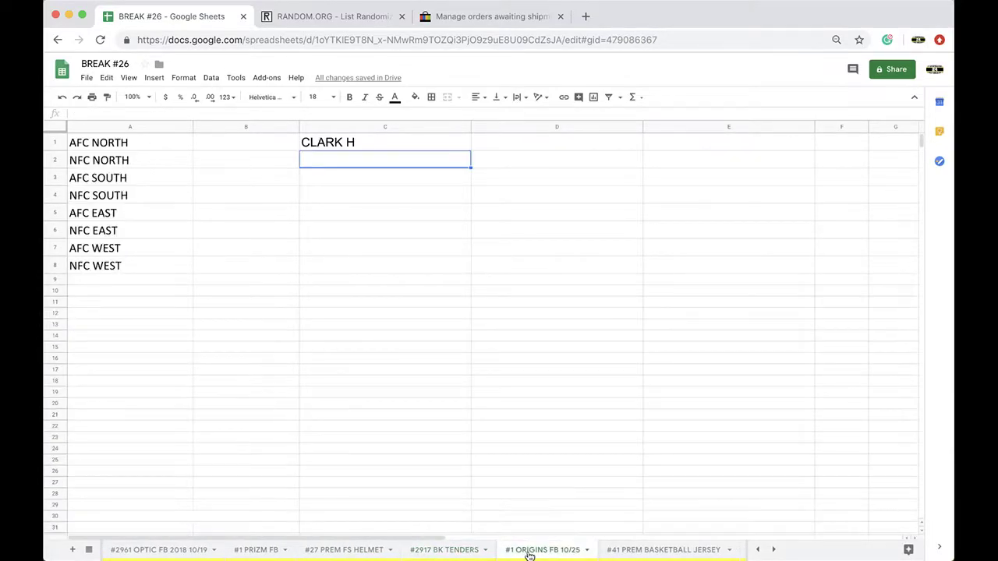
pyautogui.hscroll(-10, 389, 549)
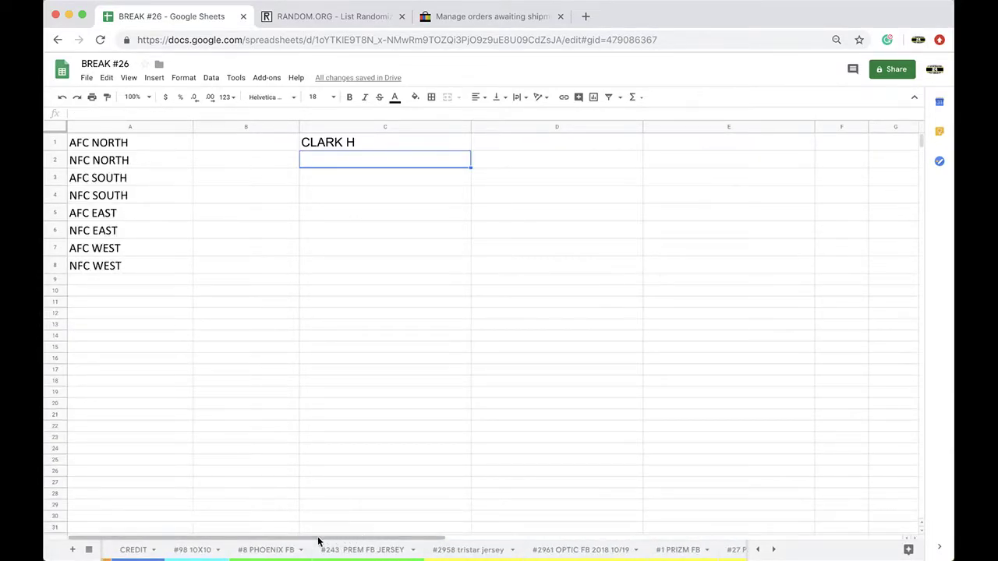
pyautogui.click(290, 550)
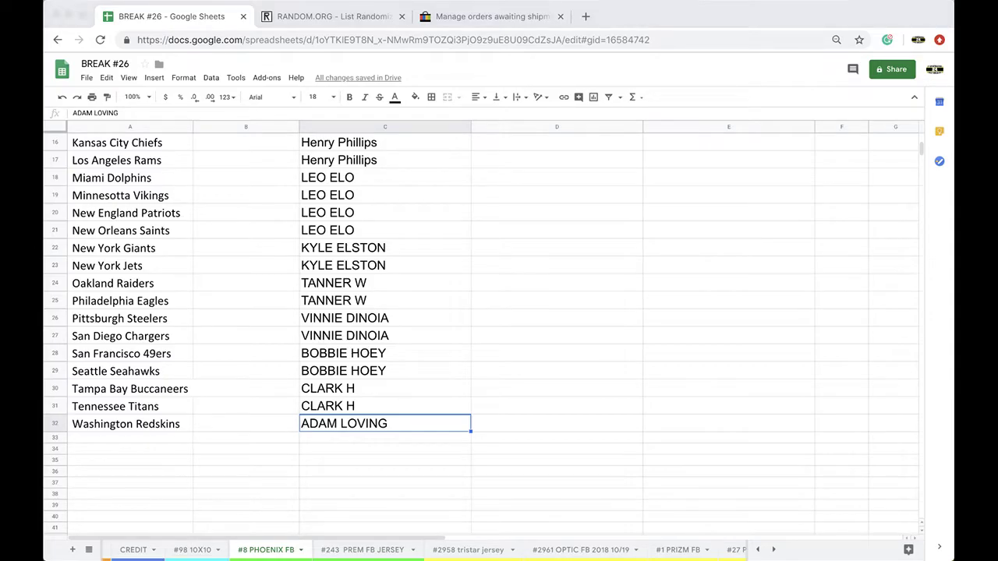
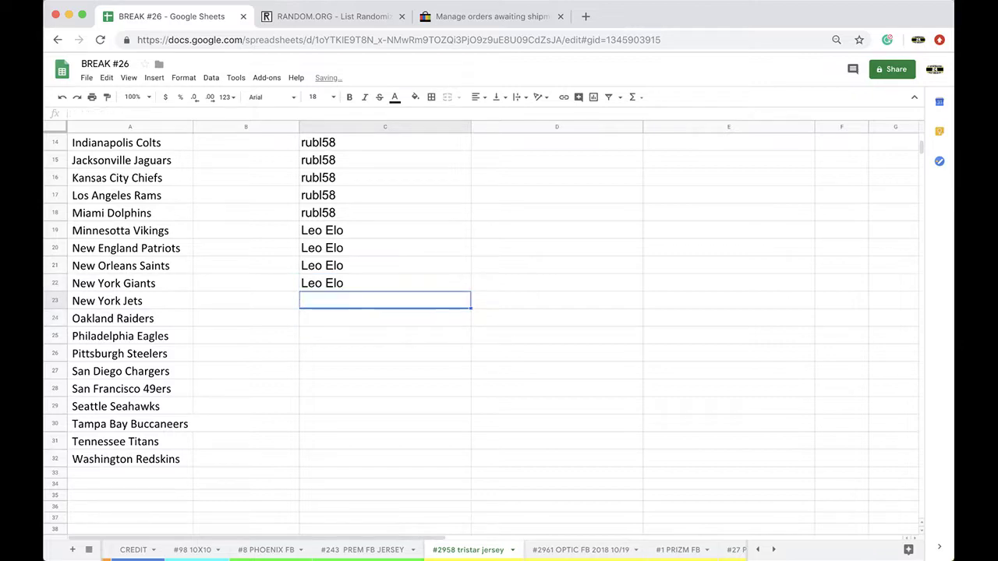
# - Reduce the credit amount in A24 on the CREDIT sheet to $26
pyautogui.click(134, 549)
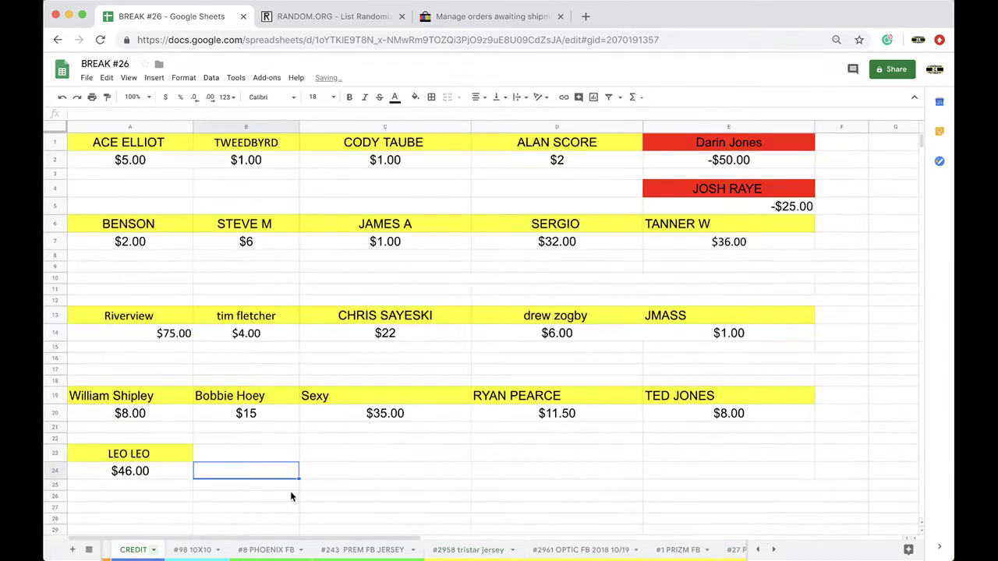
pyautogui.click(156, 471)
pyautogui.write('$26')
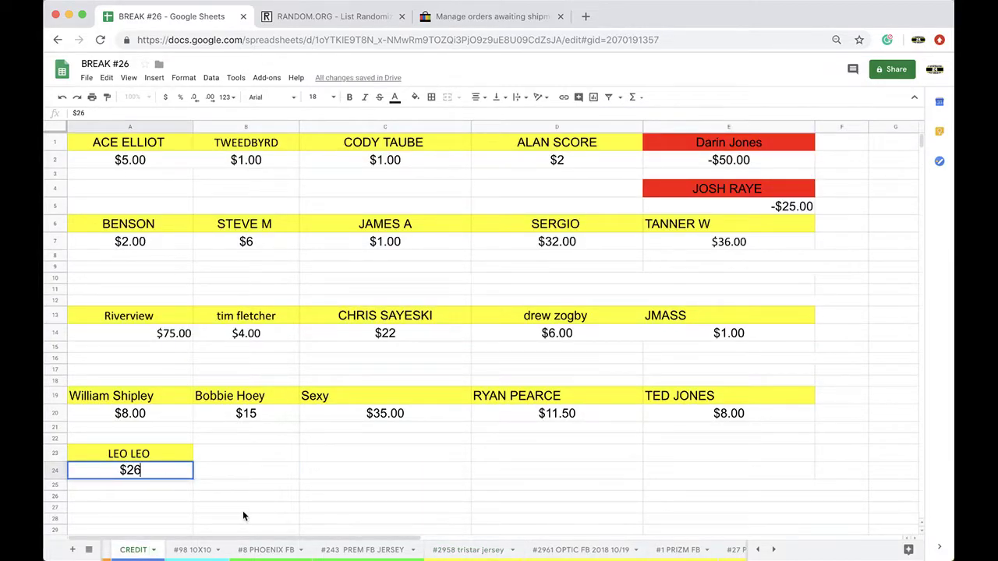
# - Enter a buyer's name in C23 of the tristar jersey sheet and copy it into C24:C25
pyautogui.click(454, 550)
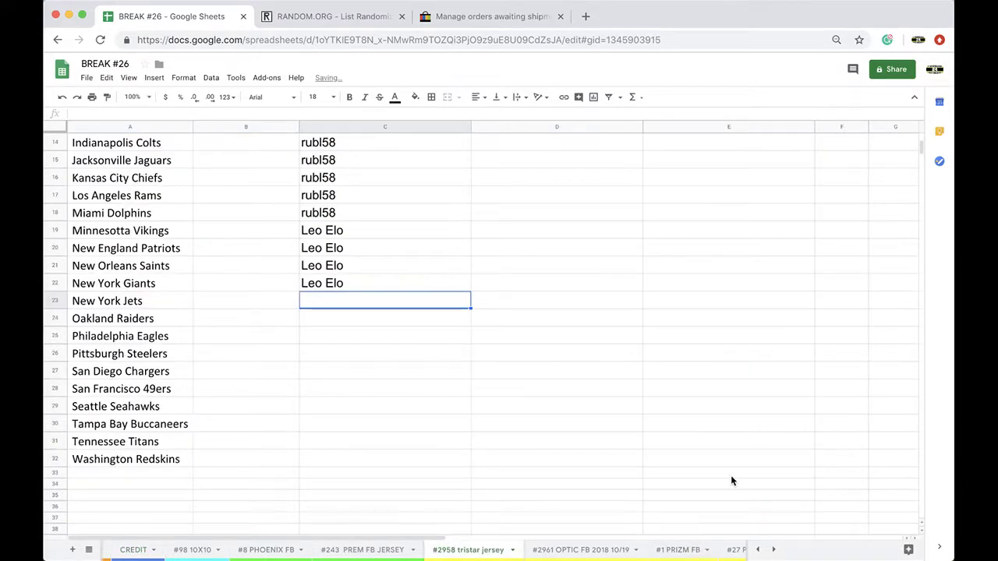
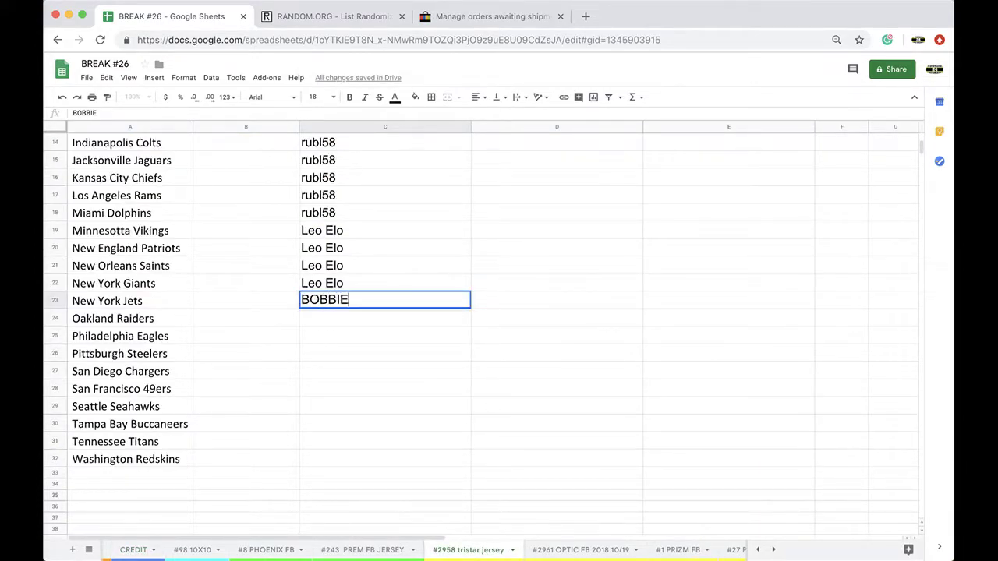
pyautogui.click(413, 405)
pyautogui.click(371, 300)
pyautogui.hotkey('ctrl', 'c')
pyautogui.press('Down')
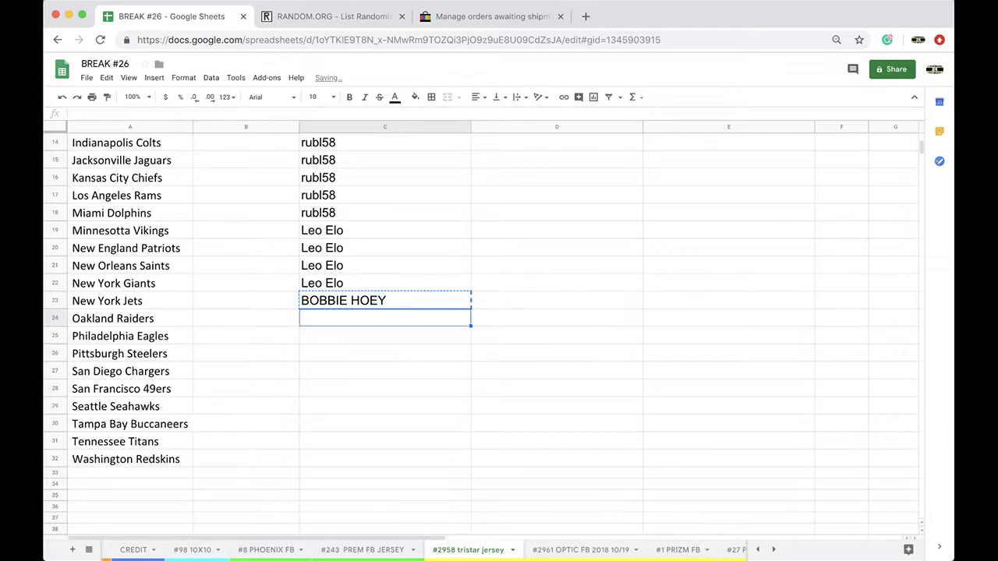
pyautogui.hotkey('ctrl', 'v')
pyautogui.press('Down')
pyautogui.hotkey('ctrl', 'v')
# - Clear the $15 credit and its buyer name from B19:B20 on the CREDIT sheet
pyautogui.click(145, 550)
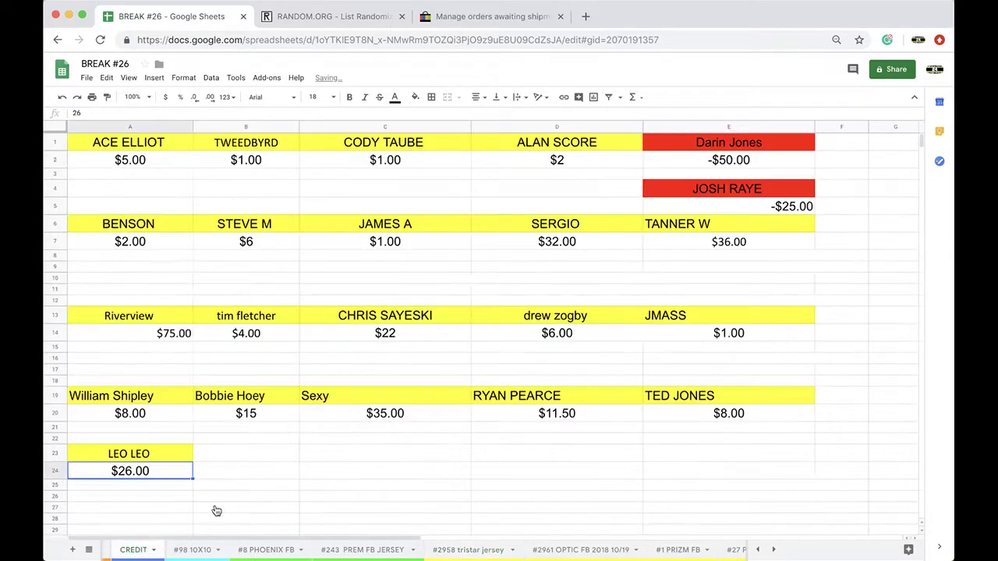
pyautogui.click(277, 419)
pyautogui.press('Delete')
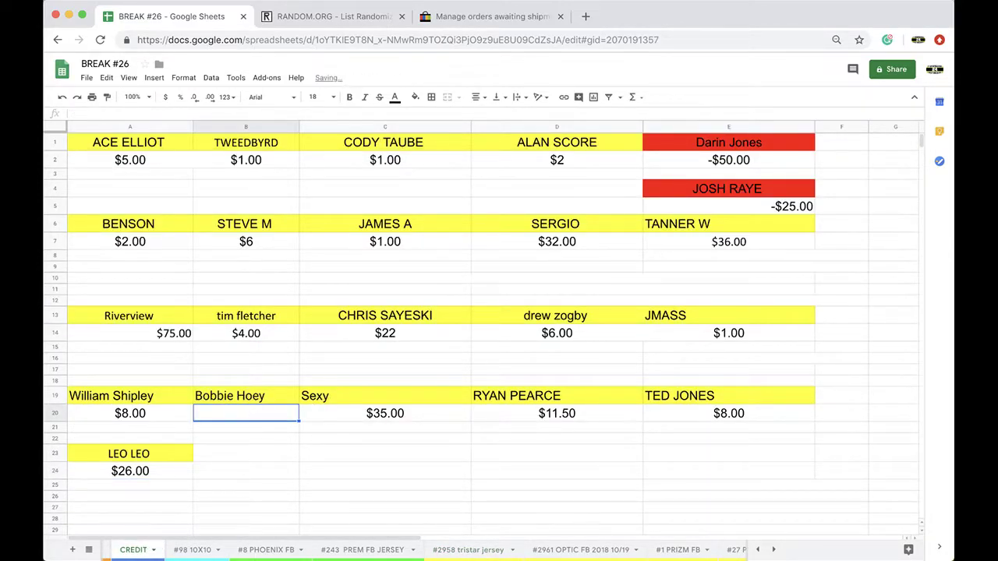
pyautogui.press('Up')
pyautogui.press('Delete')
pyautogui.click(415, 99)
pyautogui.press('Escape')
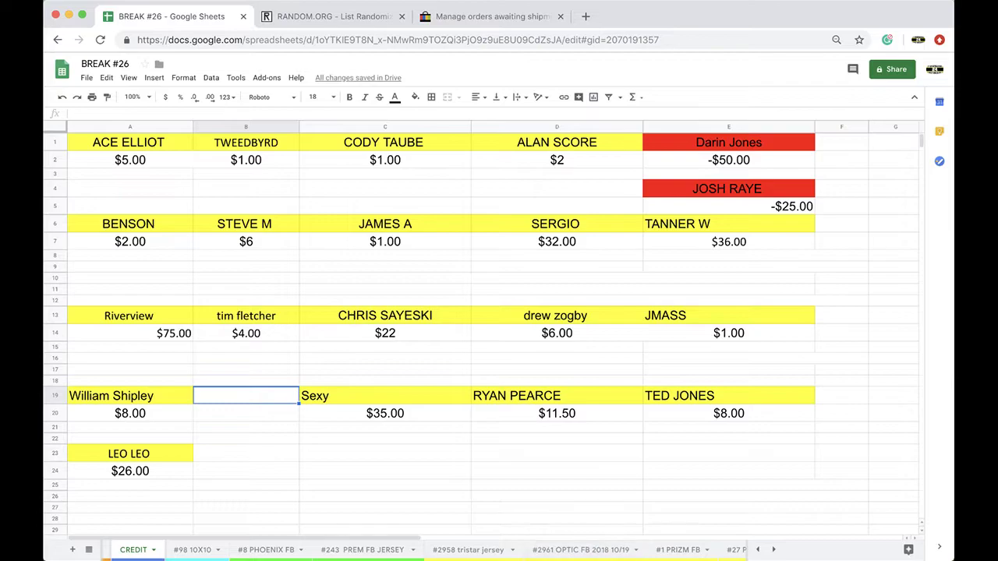
# - Switch to the #8 PHOENIX FB sheet and scroll through the buyer names for all 32 teams
pyautogui.click(266, 551)
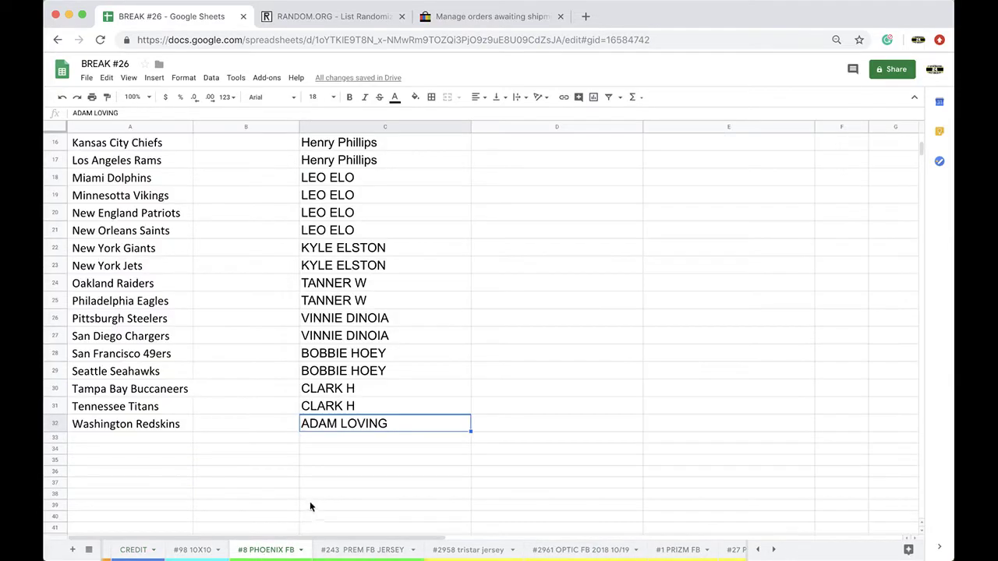
pyautogui.click(349, 552)
pyautogui.click(452, 551)
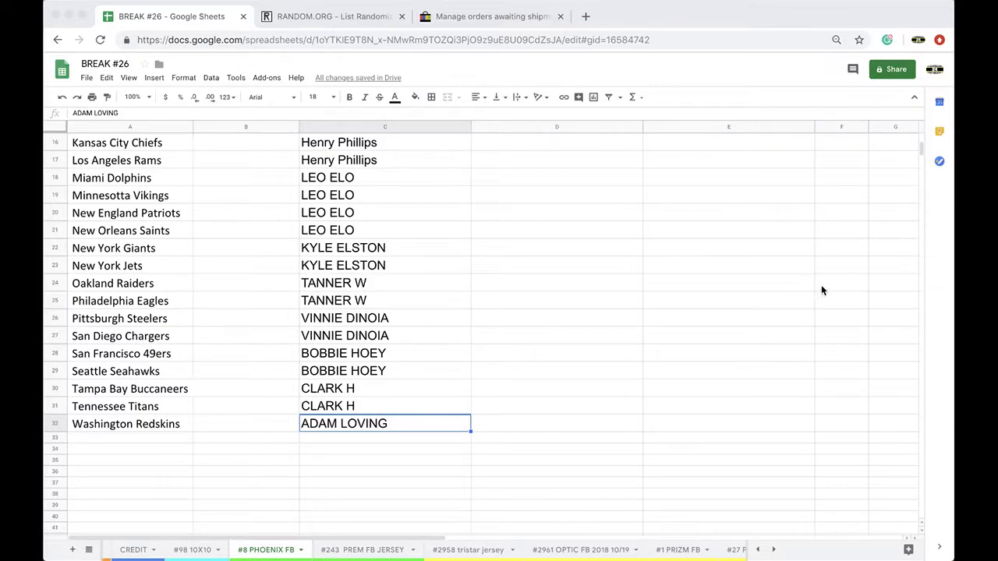
pyautogui.scroll(5, 401, 282)
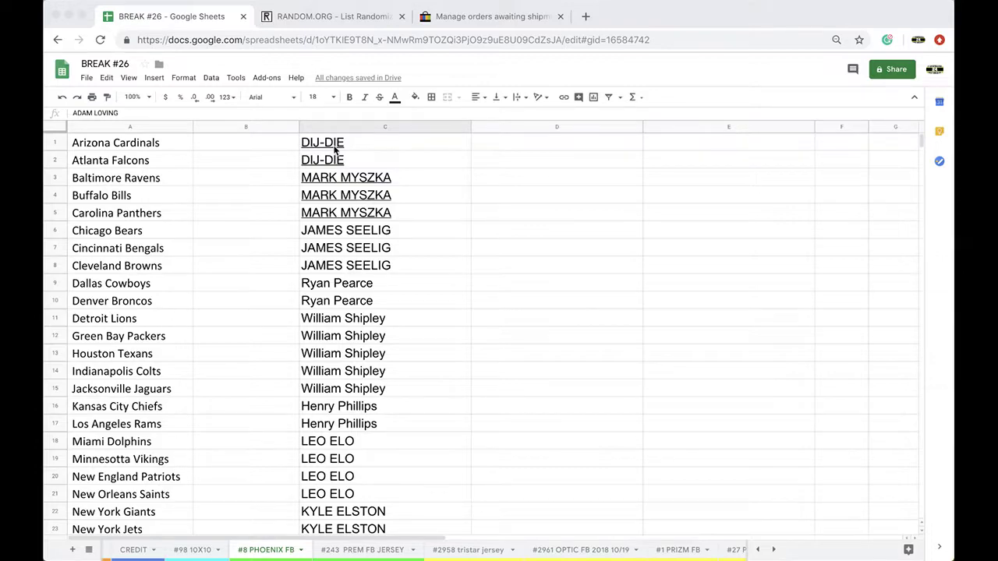
pyautogui.scroll(-3, 335, 150)
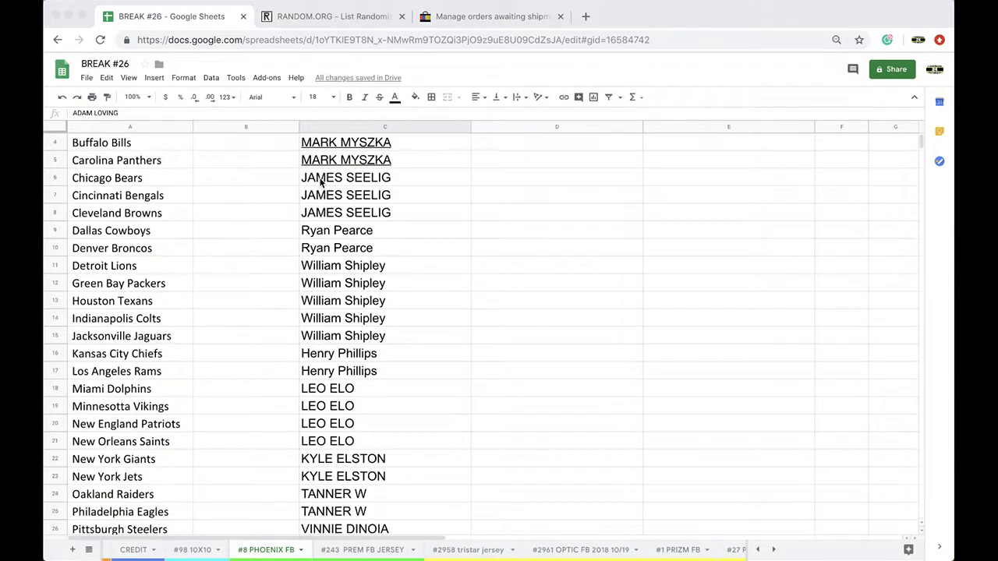
pyautogui.scroll(-6, 322, 183)
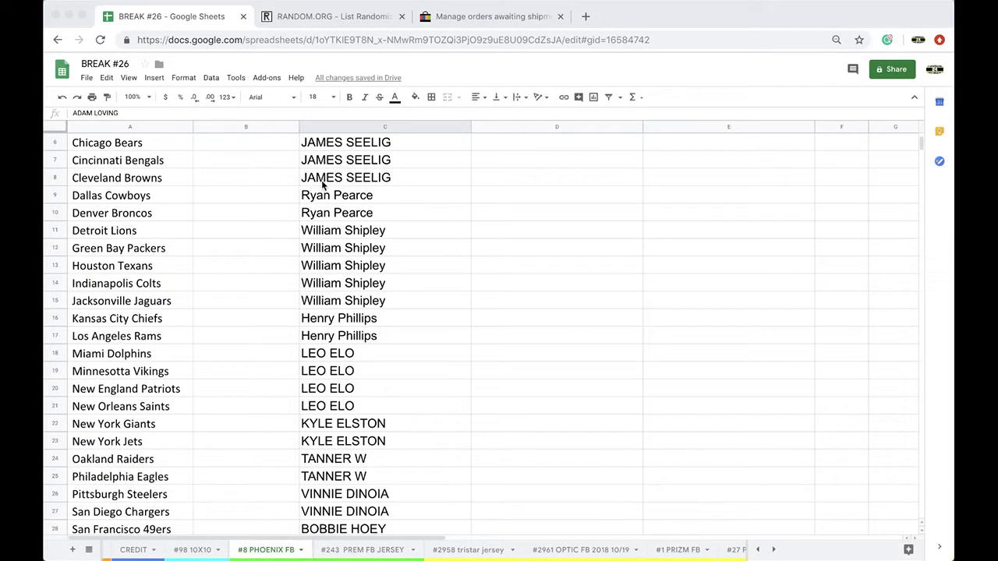
pyautogui.scroll(-1, 340, 236)
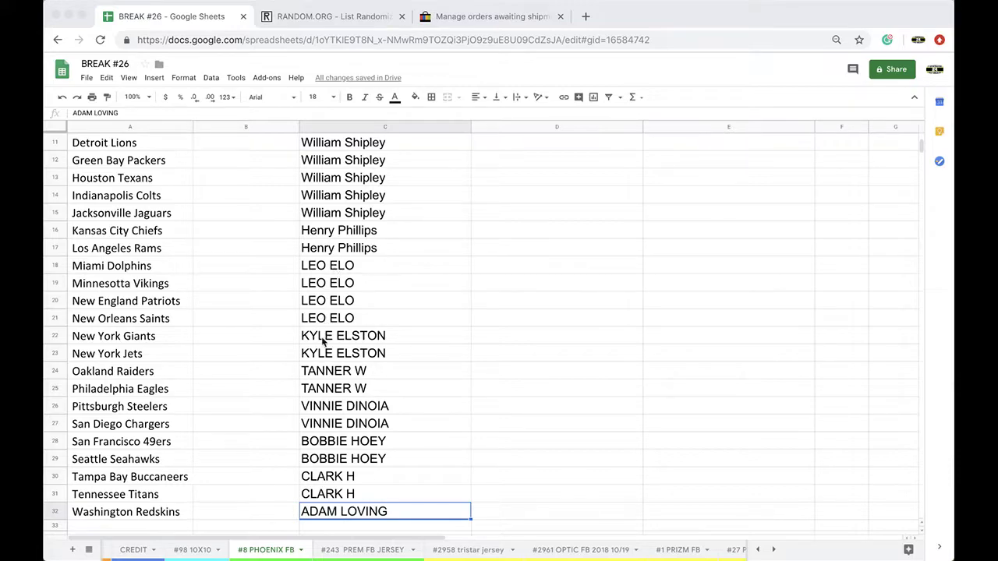
pyautogui.scroll(5, 348, 405)
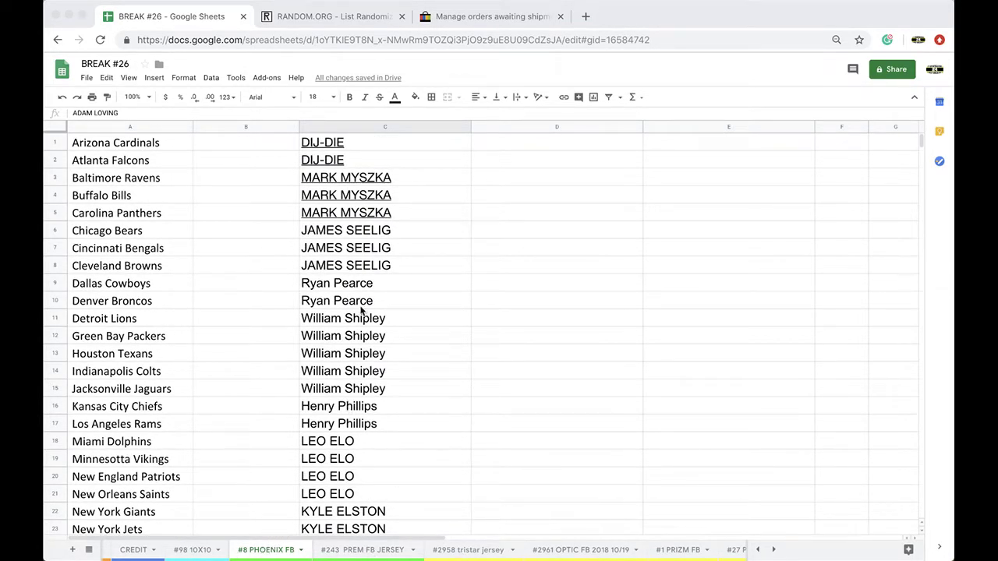
# - Paste the PHOENIX FB buyer-name column into a freshly reloaded RANDOM.ORG list box
pyautogui.click(329, 126)
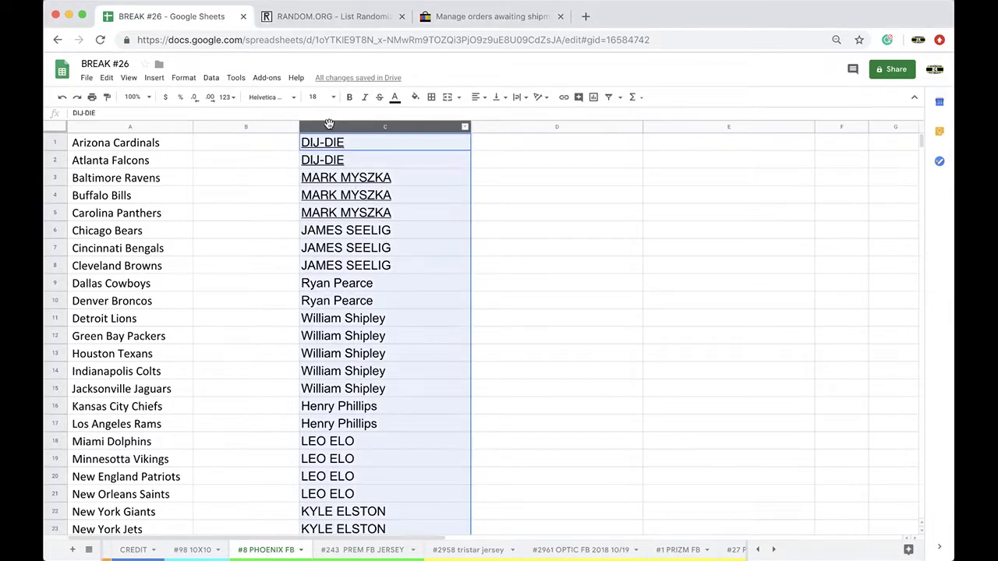
pyautogui.click(331, 16)
pyautogui.click(439, 40)
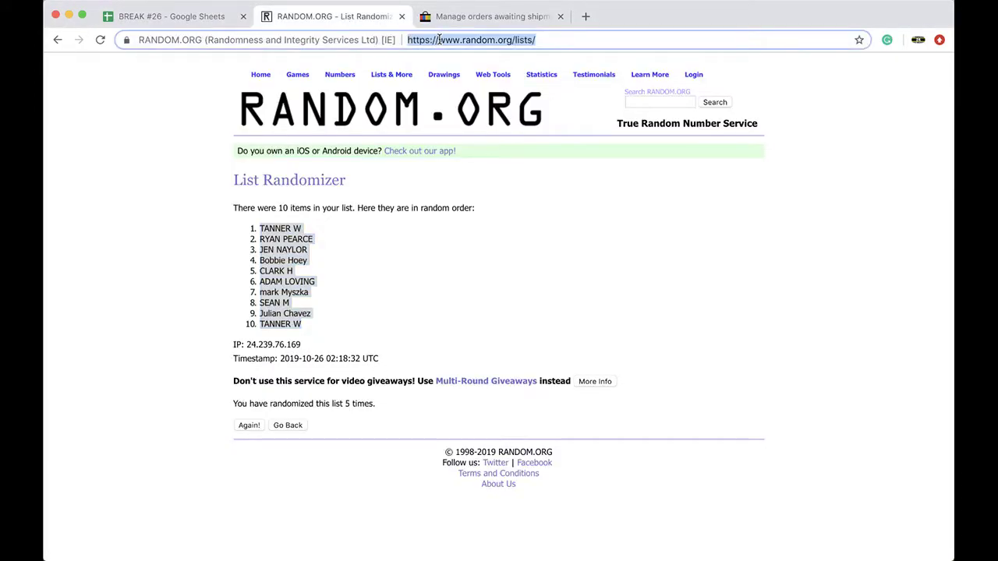
pyautogui.press('Return')
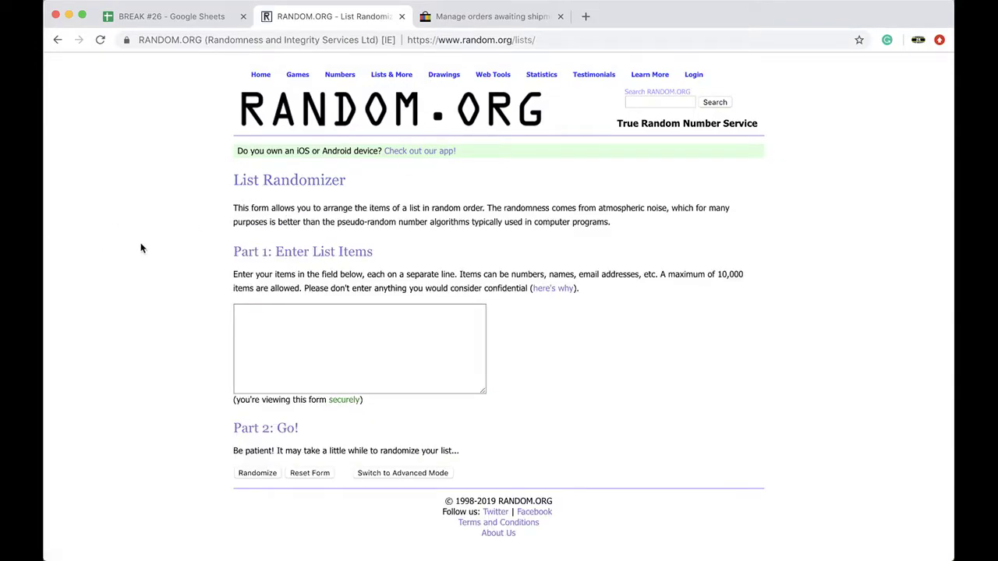
pyautogui.click(267, 355)
# - Randomize the list five times and select the shuffled names to copy
pyautogui.click(242, 474)
pyautogui.scroll(-5, 241, 473)
pyautogui.click(243, 416)
pyautogui.click(253, 480)
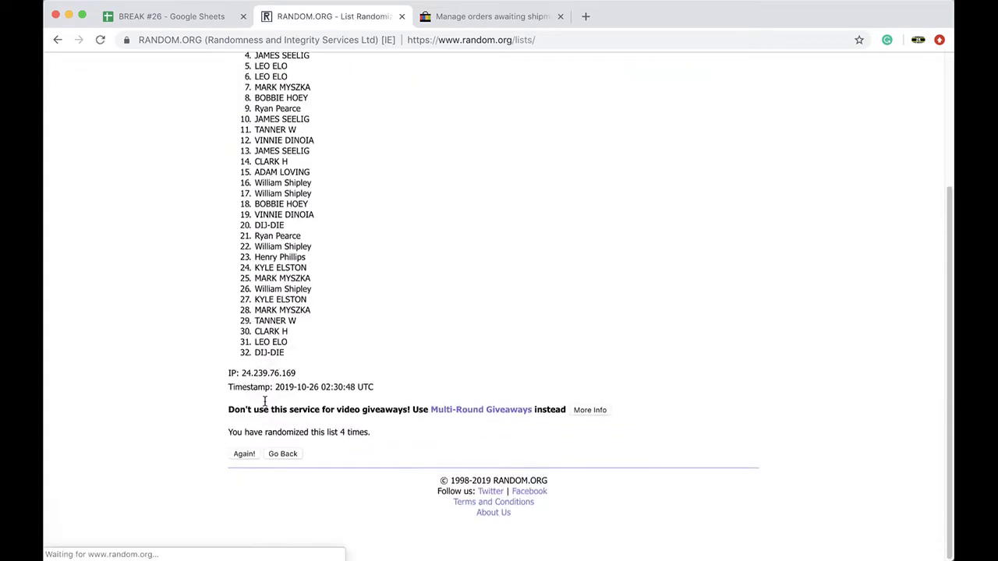
pyautogui.click(243, 477)
pyautogui.moveTo(255, 225); pyautogui.dragTo(320, 381)
pyautogui.scroll(-3, 315, 256)
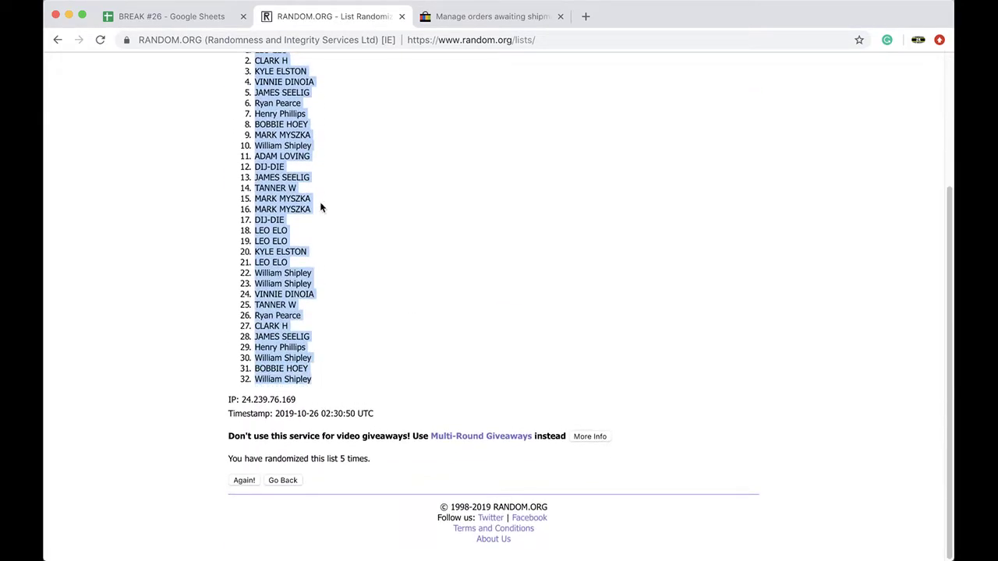
pyautogui.click(208, 24)
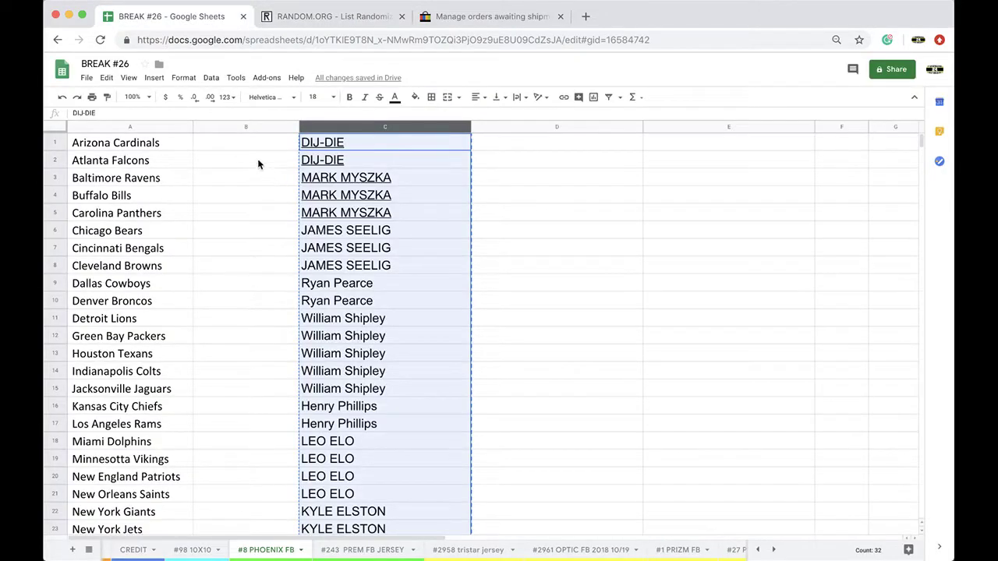
# - Paste the shuffled names into column B at font size 18 and sort the sheet by column B, A→Z
pyautogui.click(248, 143)
pyautogui.hotkey('ctrl', 'v')
pyautogui.click(316, 97)
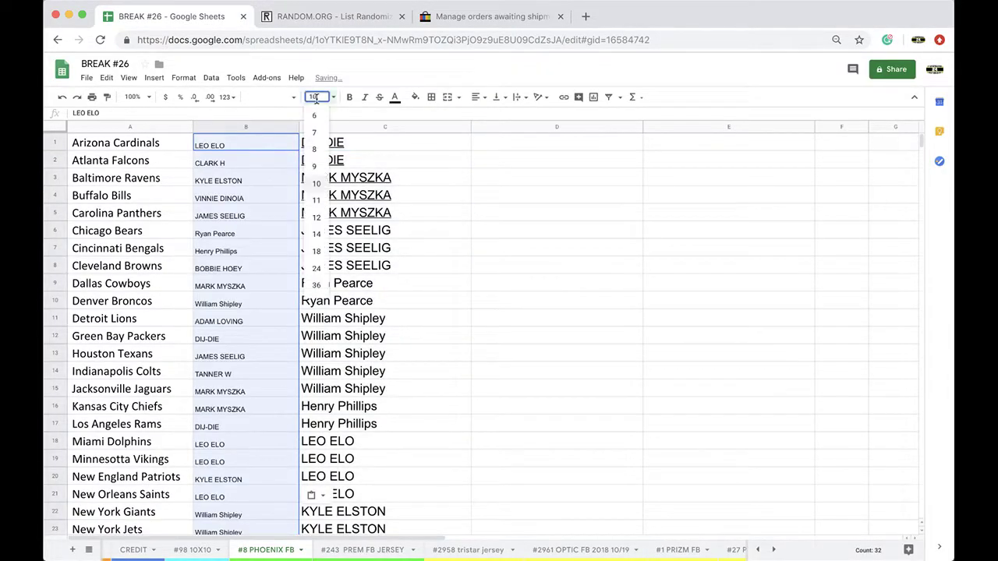
pyautogui.click(315, 254)
pyautogui.click(211, 77)
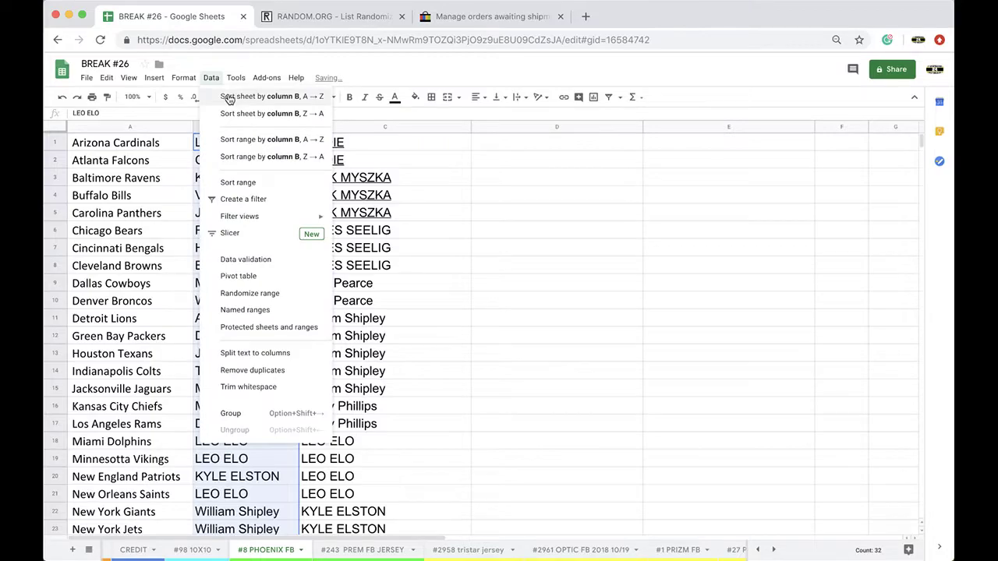
pyautogui.click(225, 96)
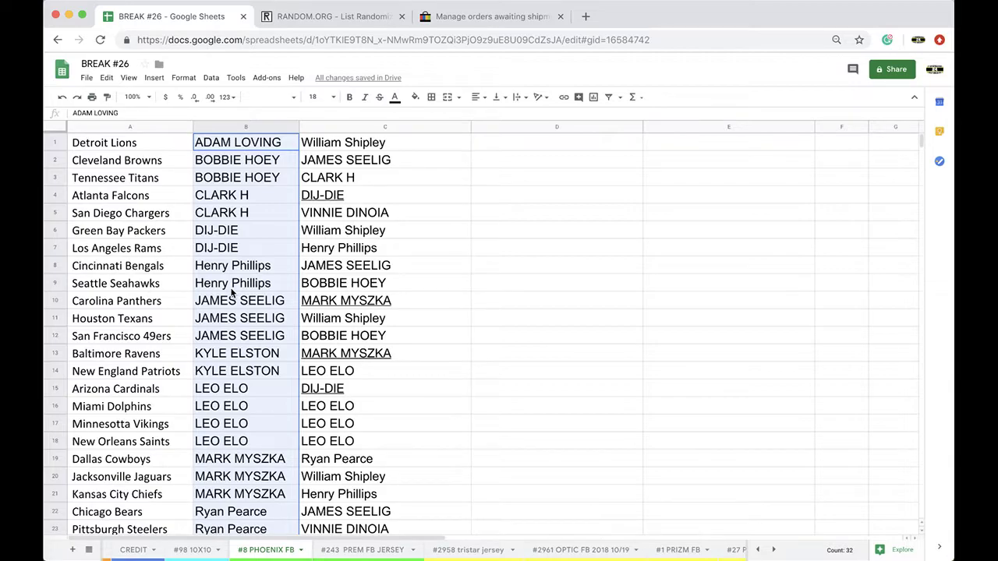
# - Check the sorted buyers from row 3 and San Diego Chargers down the list
pyautogui.click(228, 166)
pyautogui.click(250, 187)
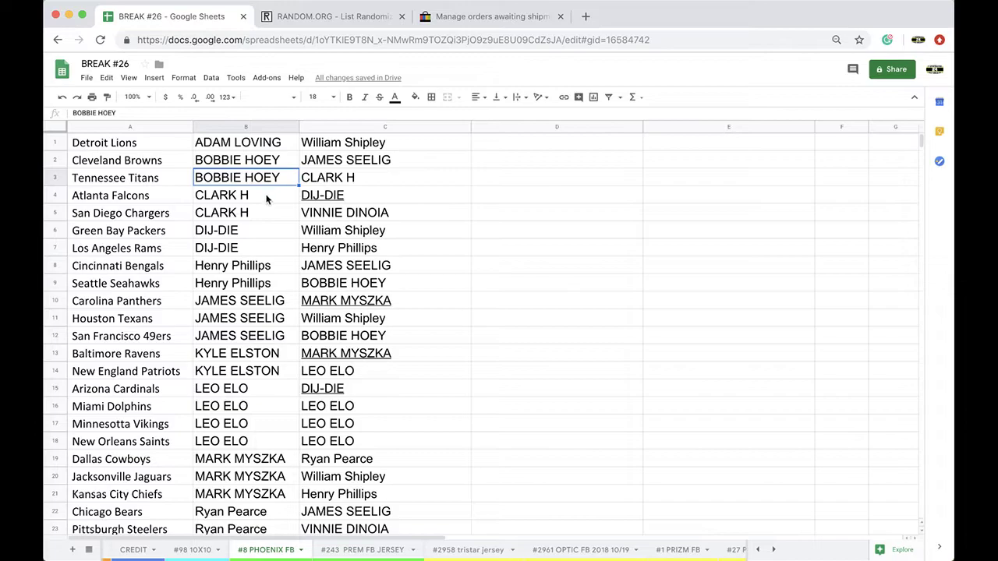
pyautogui.click(259, 211)
pyautogui.scroll(-2, 257, 210)
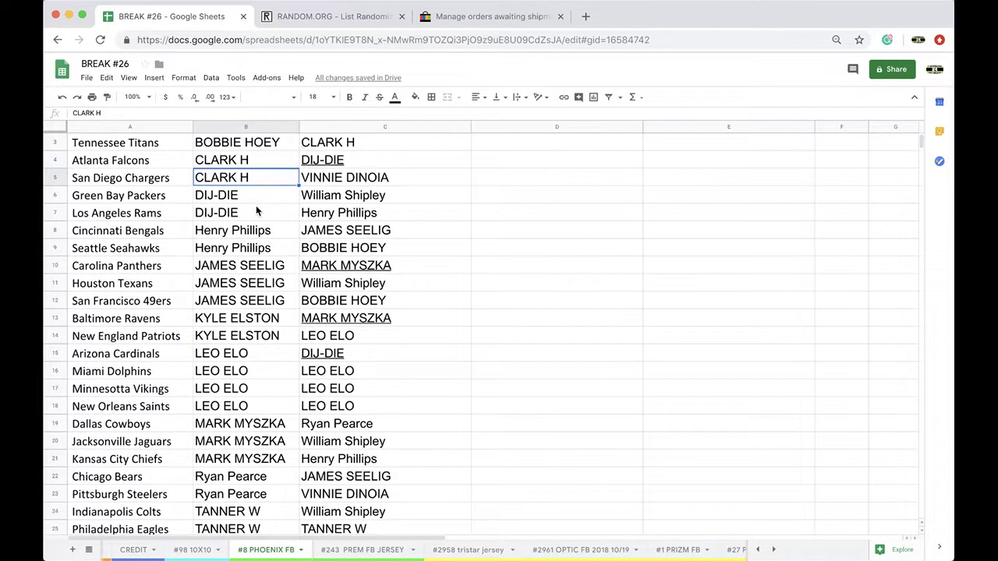
pyautogui.scroll(-2, 254, 205)
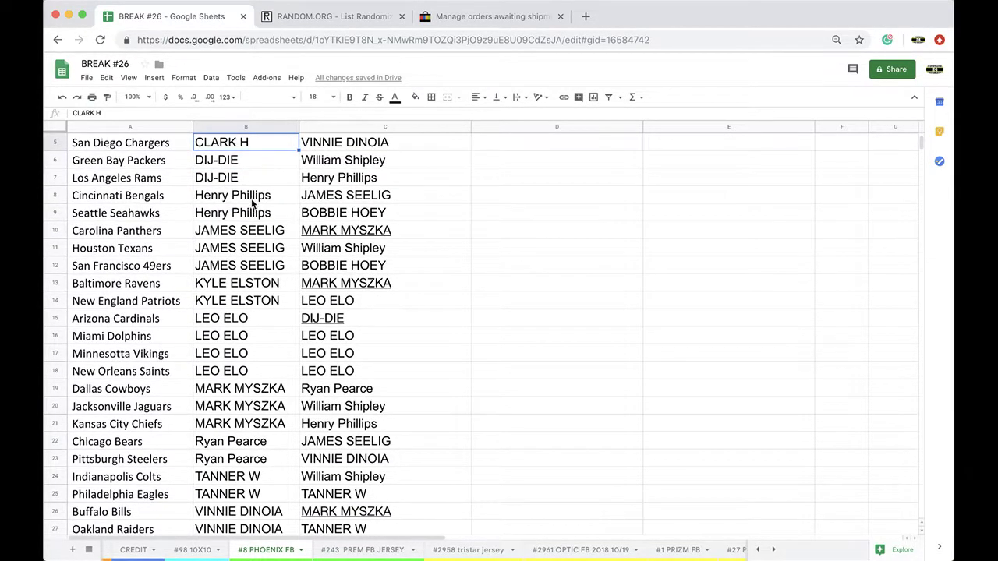
pyautogui.scroll(-3, 238, 207)
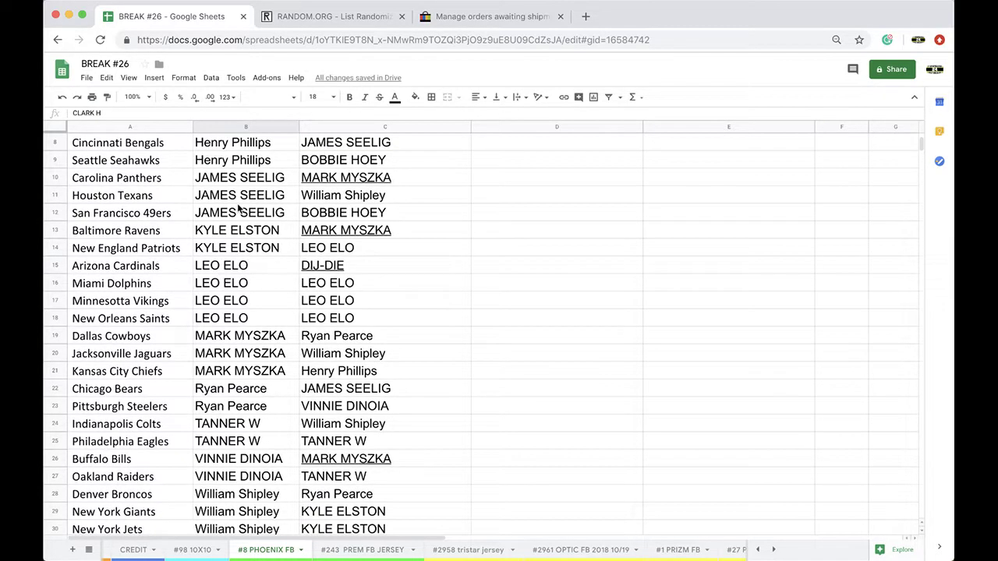
pyautogui.scroll(-2, 237, 206)
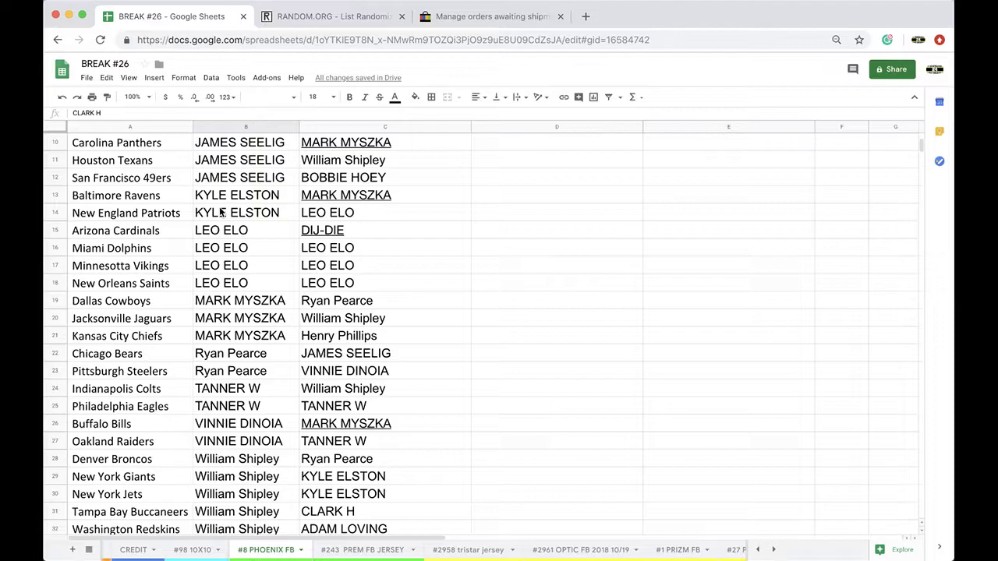
pyautogui.scroll(-3, 221, 212)
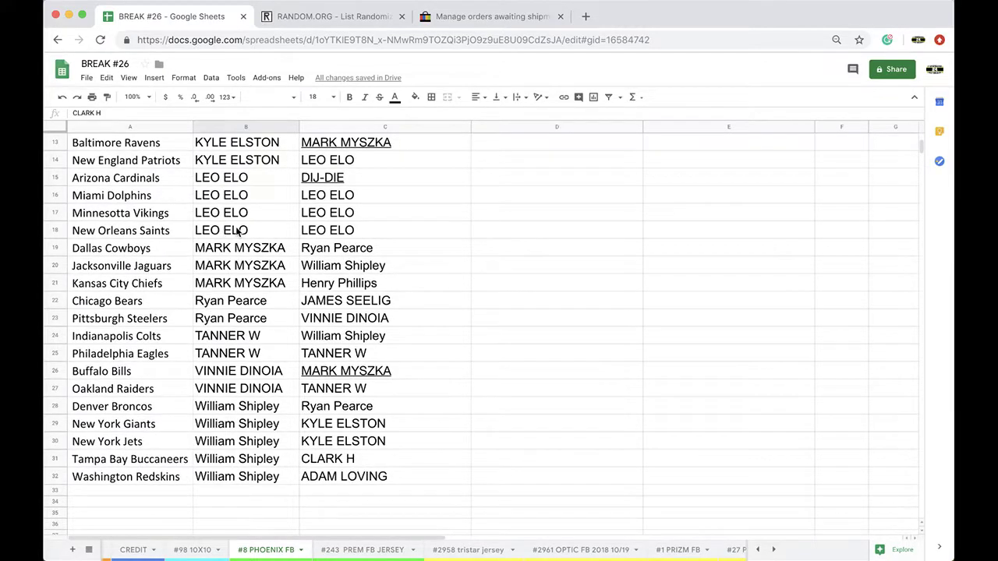
pyautogui.scroll(-2, 241, 234)
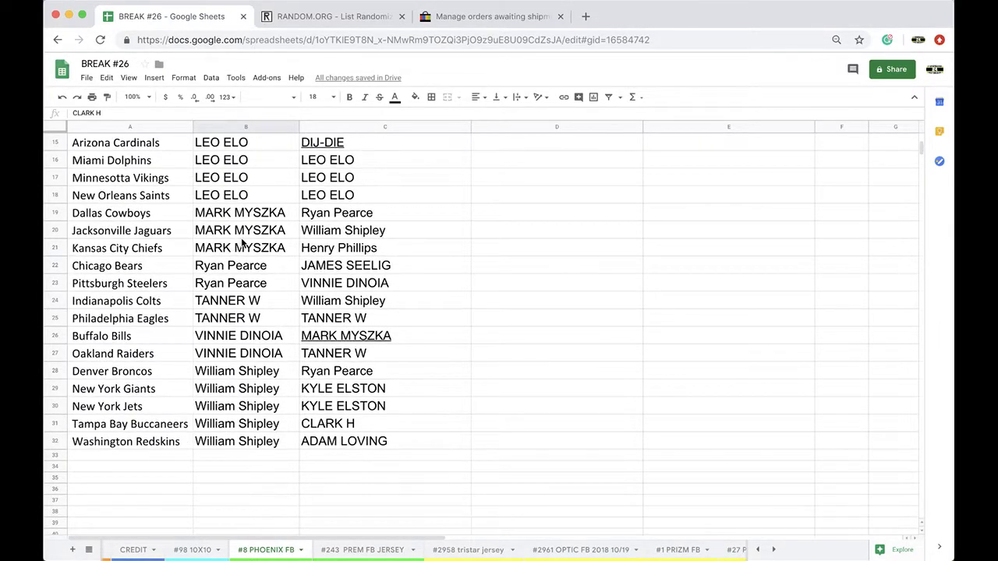
pyautogui.scroll(-2, 242, 243)
# - Check the Indianapolis Colts and Denver Broncos buyers, then show the #2958 tristar jersey sheet
pyautogui.click(242, 259)
pyautogui.scroll(-1, 268, 221)
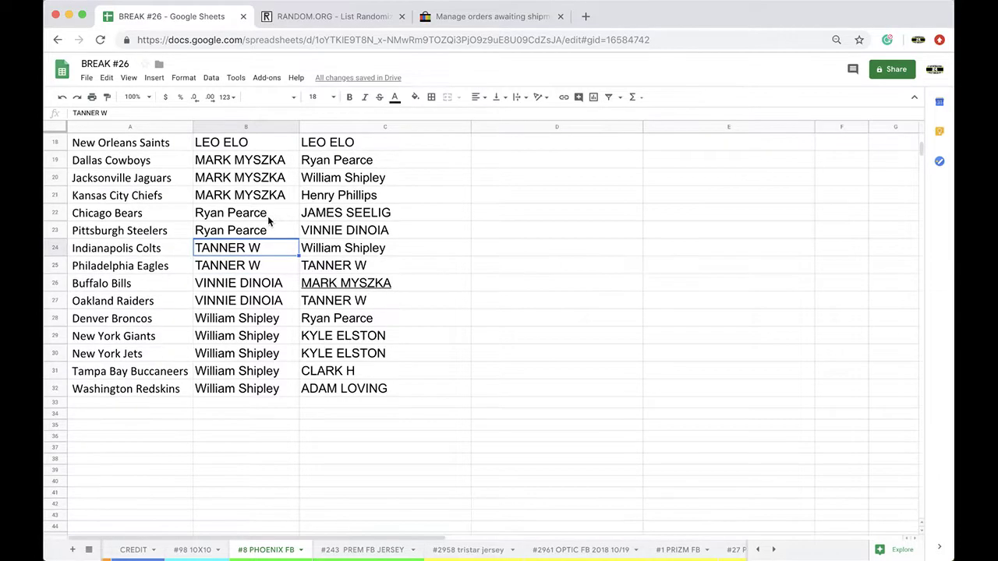
pyautogui.scroll(-1, 267, 218)
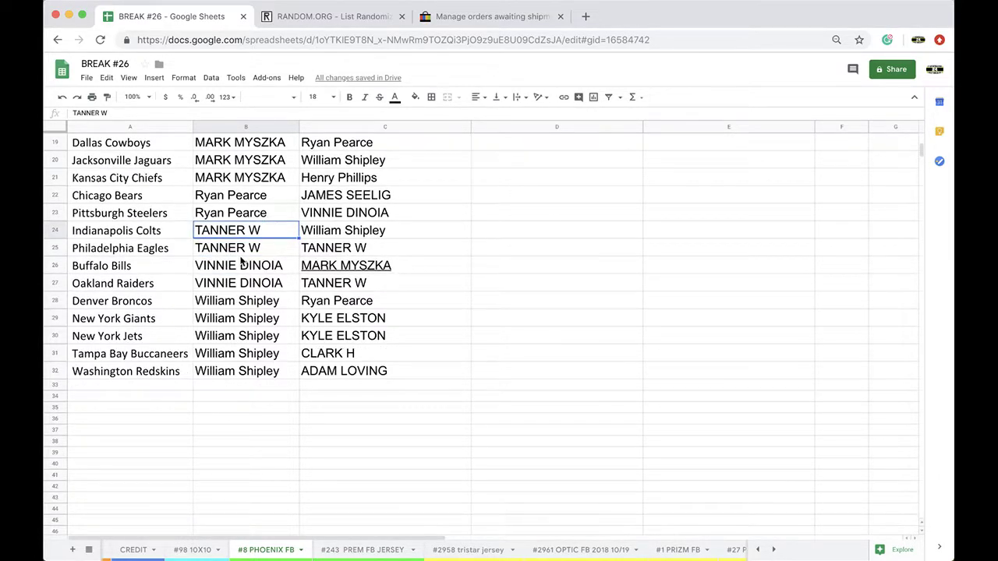
pyautogui.scroll(-1, 242, 265)
pyautogui.click(238, 285)
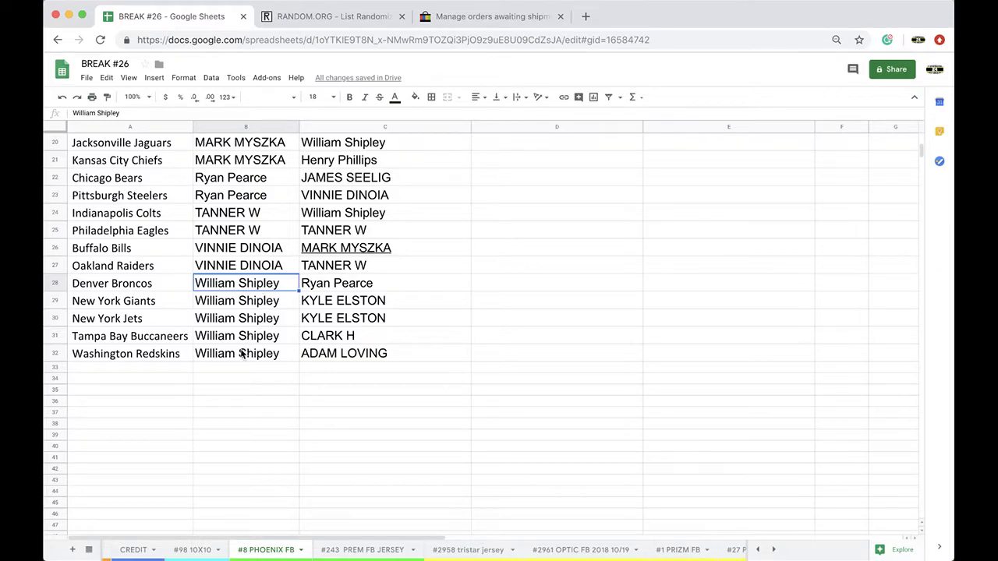
pyautogui.scroll(10, 242, 354)
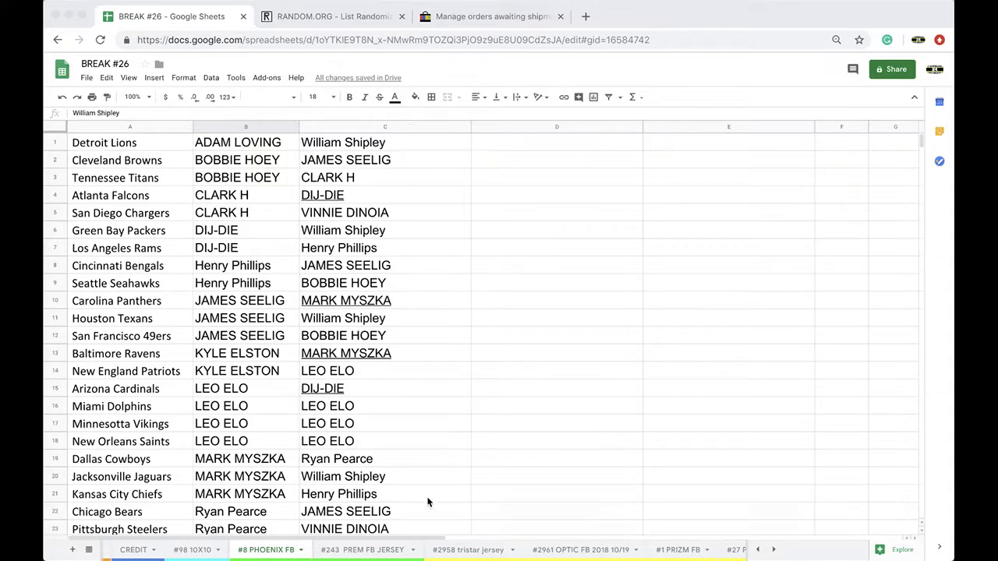
pyautogui.click(457, 556)
pyautogui.click(458, 554)
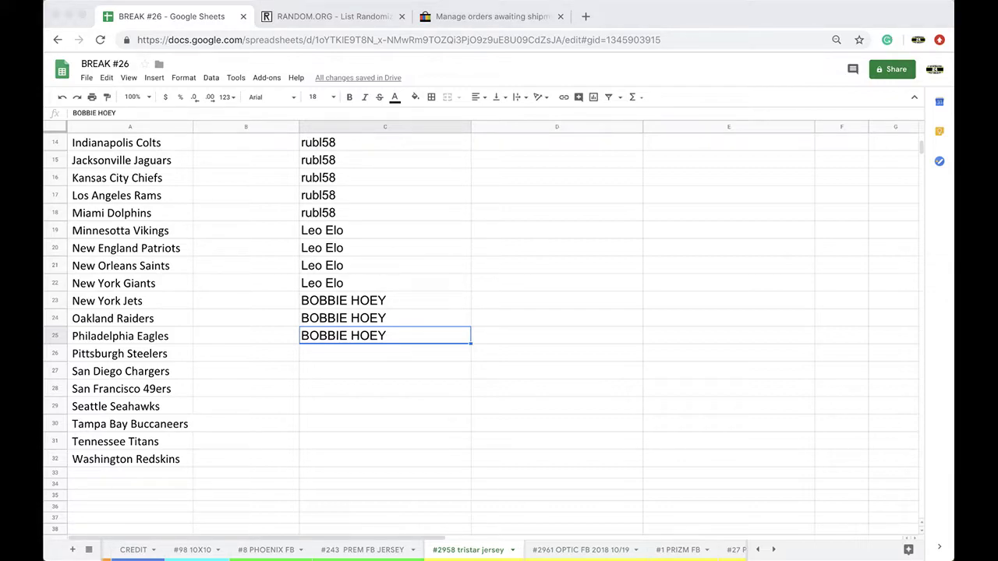
# - Enter the first buyer's name for Pittsburgh Steelers and San Diego Chargers
pyautogui.click(393, 352)
pyautogui.write('CHESTER B')
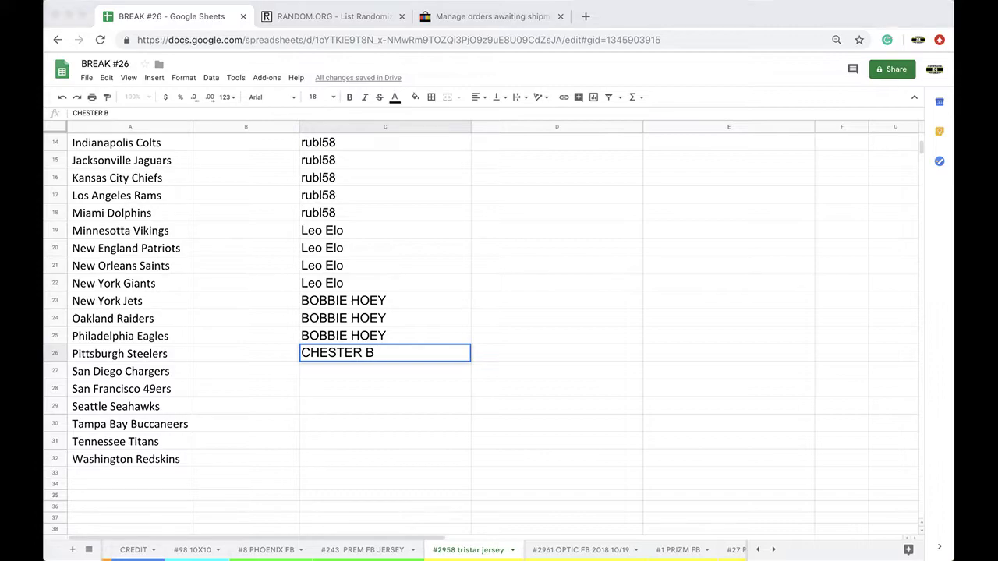
pyautogui.press('Return')
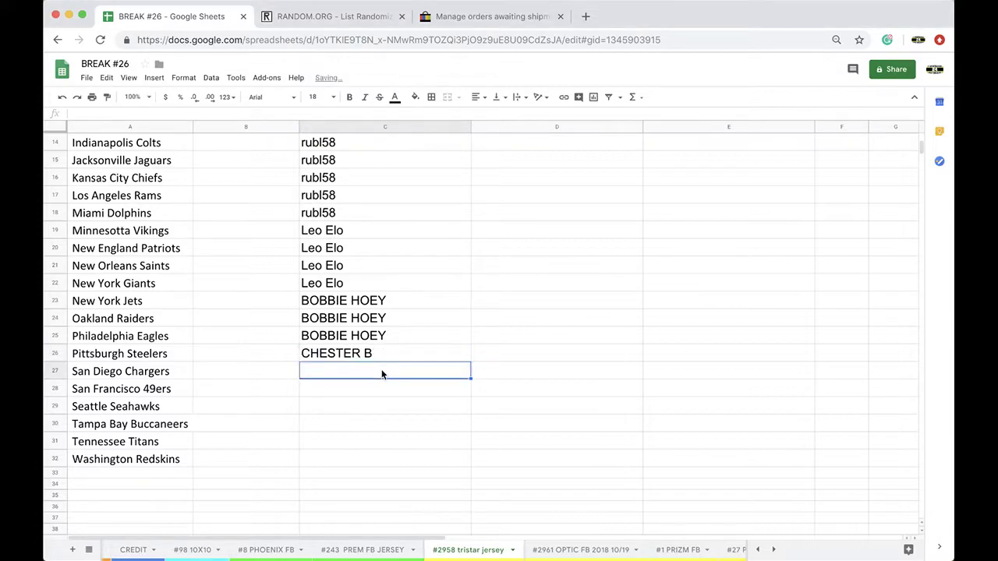
pyautogui.click(368, 343)
pyautogui.click(361, 353)
pyautogui.hotkey('ctrl', 'c')
pyautogui.press('Down')
pyautogui.hotkey('ctrl', 'v')
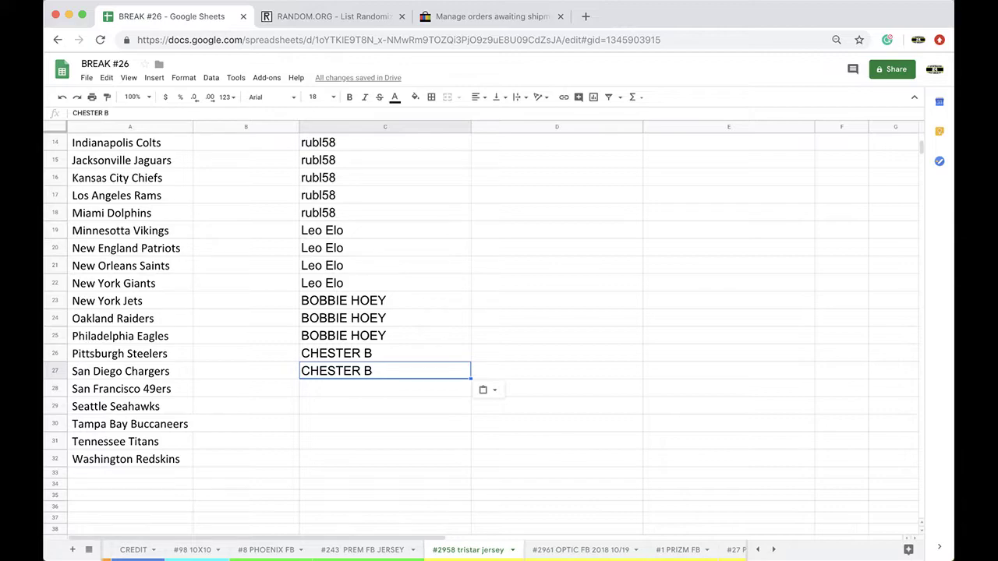
# - Enter a second buyer's name for San Francisco 49ers and Seattle Seahawks
pyautogui.click(356, 390)
pyautogui.write('BRETT E')
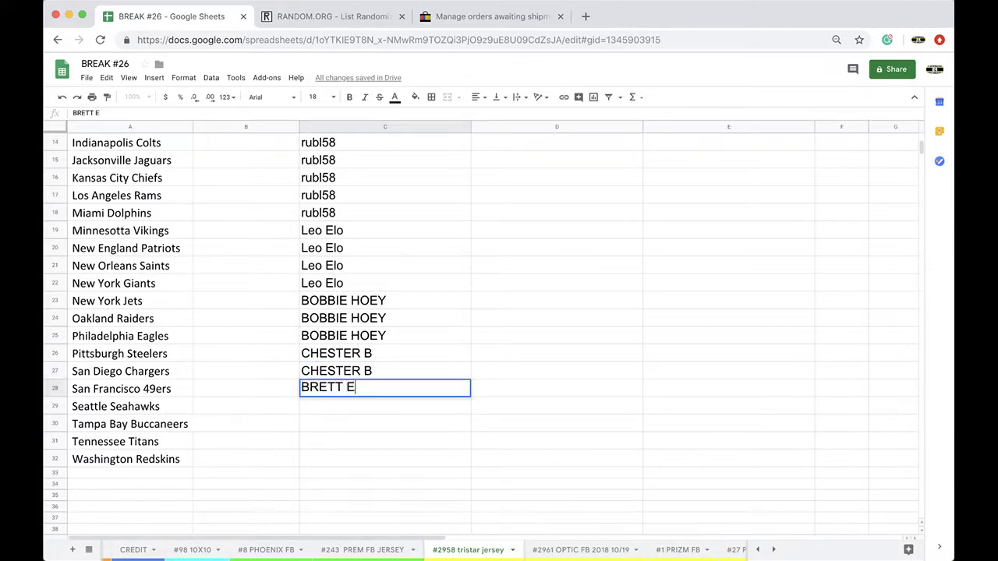
pyautogui.click(373, 428)
pyautogui.click(352, 391)
pyautogui.press('super+c')
pyautogui.press('Down')
pyautogui.press('super+v')
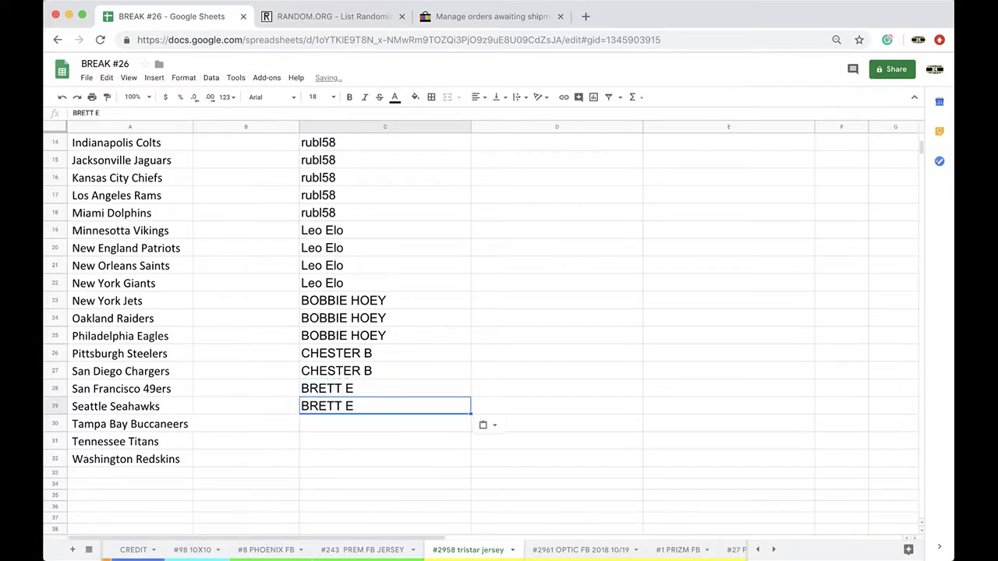
# - Enter a third buyer's name for Tampa Bay Buccaneers and Tennessee Titans
pyautogui.press('Down')
pyautogui.write('H')
pyautogui.press('BackSpace')
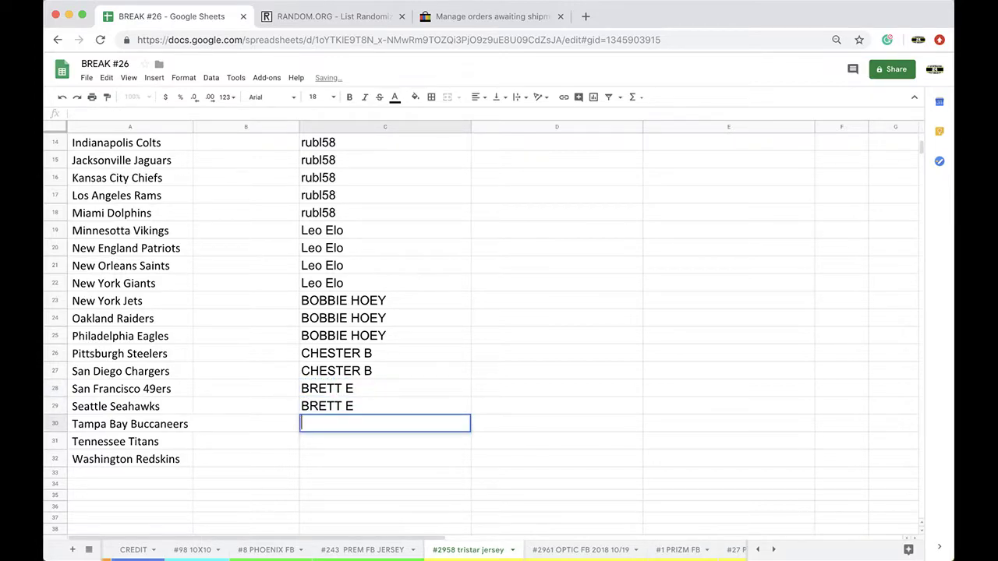
pyautogui.write('JULIAN C')
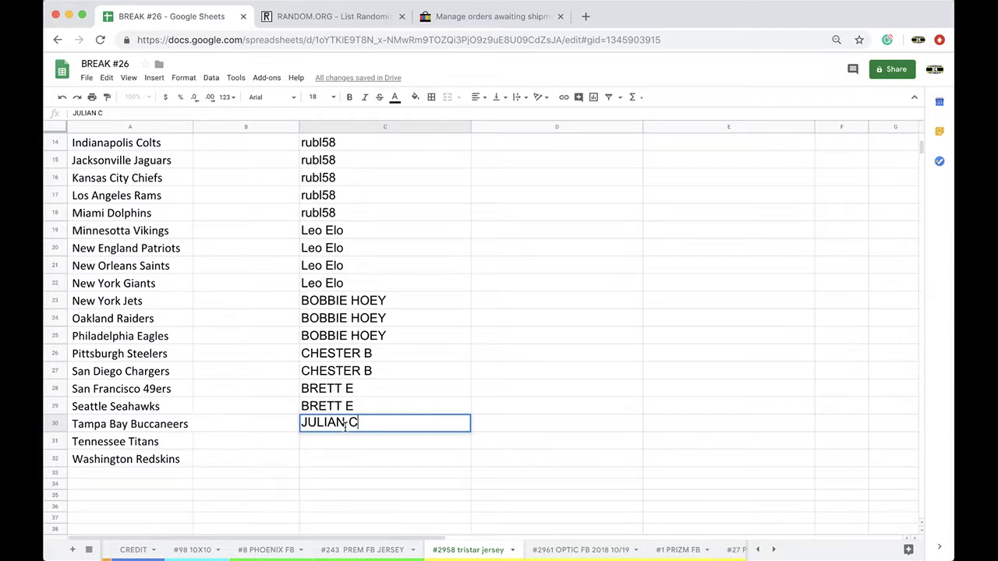
pyautogui.click(329, 446)
pyautogui.click(329, 424)
pyautogui.press('super+c')
pyautogui.press('Down')
pyautogui.press('super+v')
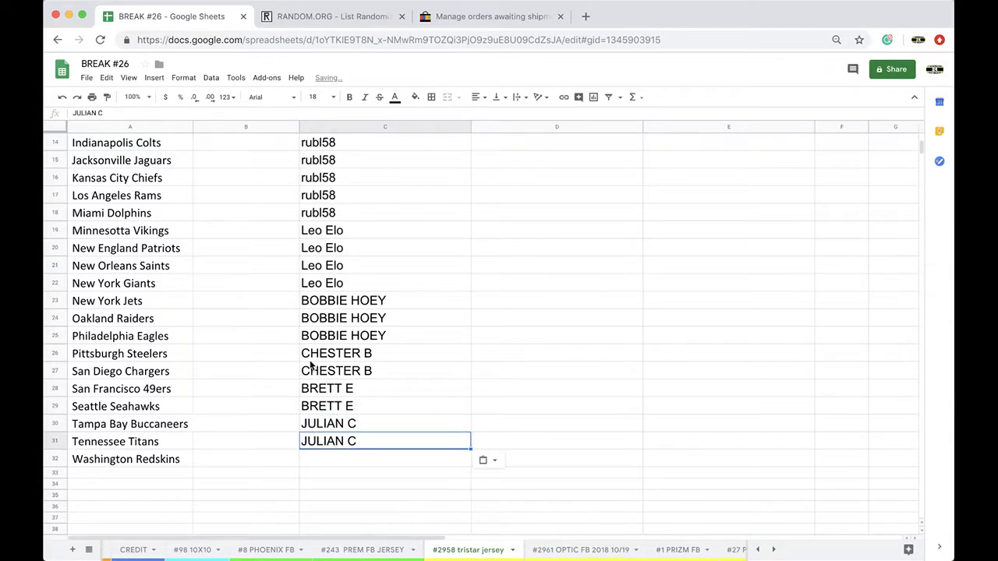
# - Highlight the six new buyer names in C26:C31 with yellow fill
pyautogui.moveTo(311, 357); pyautogui.dragTo(306, 421)
pyautogui.click(305, 440)
pyautogui.keyDown('shift'); pyautogui.click(309, 355); pyautogui.keyUp('shift')
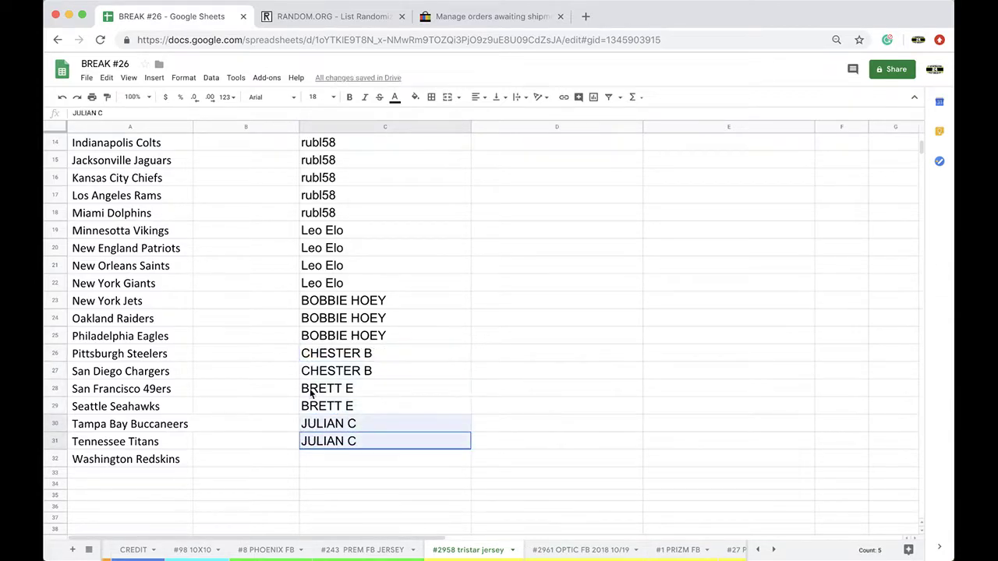
pyautogui.click(416, 97)
pyautogui.click(453, 147)
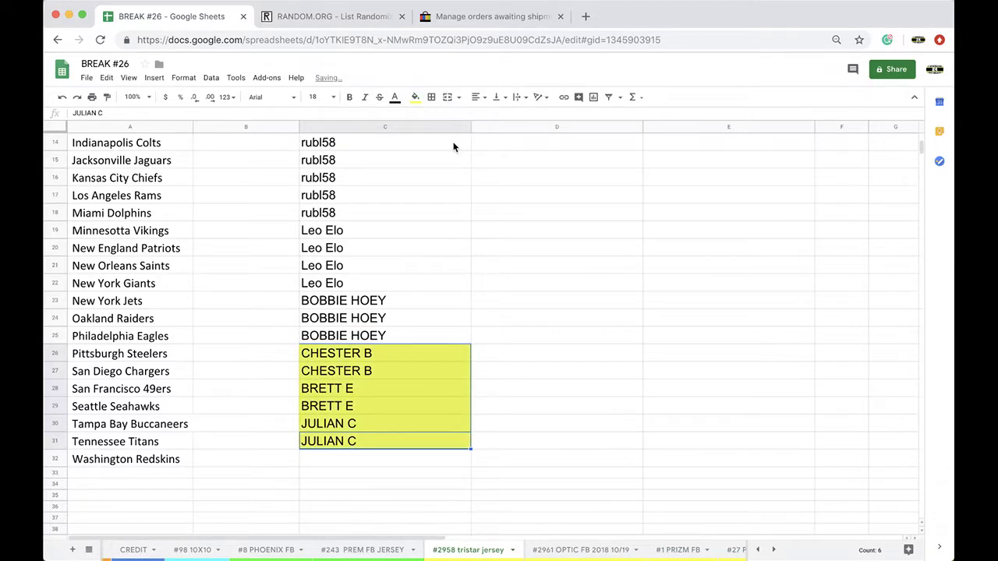
# - Switch to the #8 PHOENIX FB sheet showing teams and both buyer columns
pyautogui.click(278, 550)
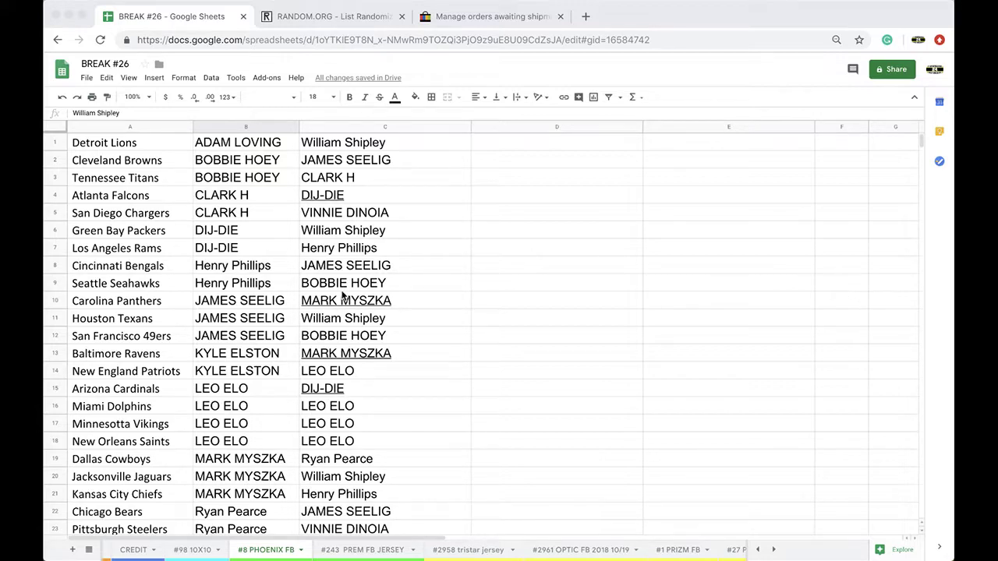
# - Copy the Tennessee Titans buyer from C31 into C32 for Washington Redskins
pyautogui.click(446, 550)
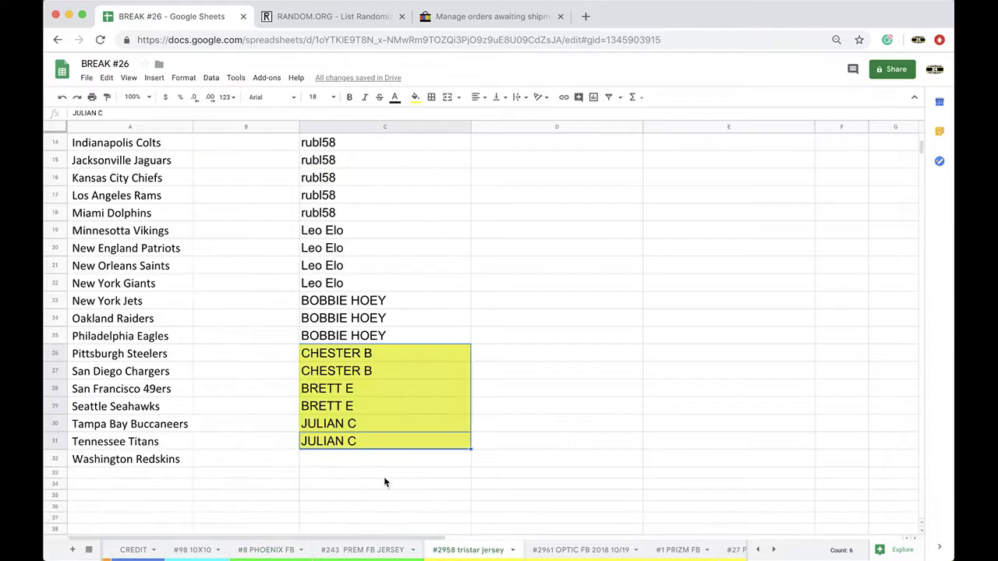
pyautogui.hotkey('ctrl', 'c')
pyautogui.click(356, 459)
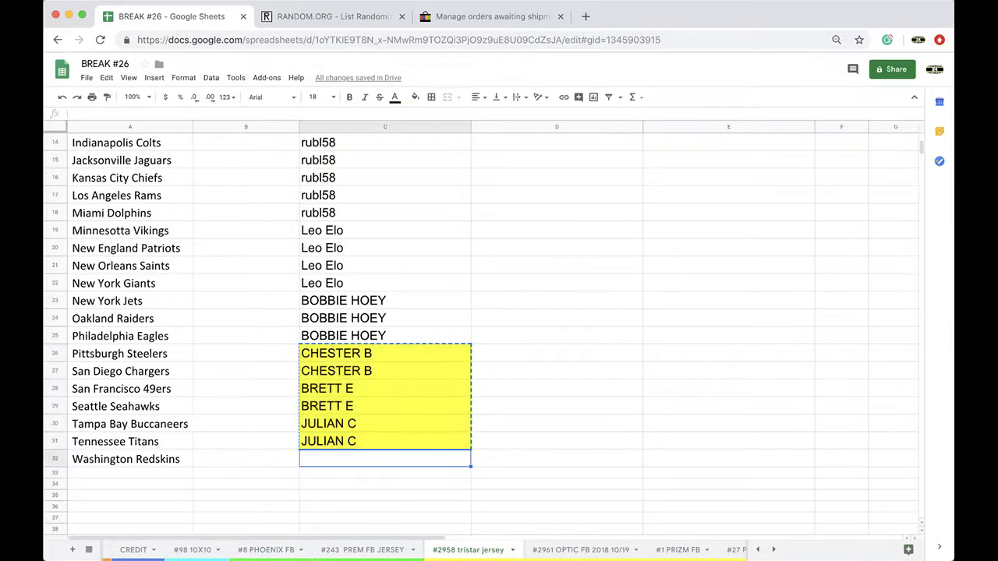
pyautogui.hotkey('ctrl', 'v')
pyautogui.hotkey('ctrl', 'z')
pyautogui.click(343, 441)
pyautogui.hotkey('ctrl', 'c')
pyautogui.click(345, 460)
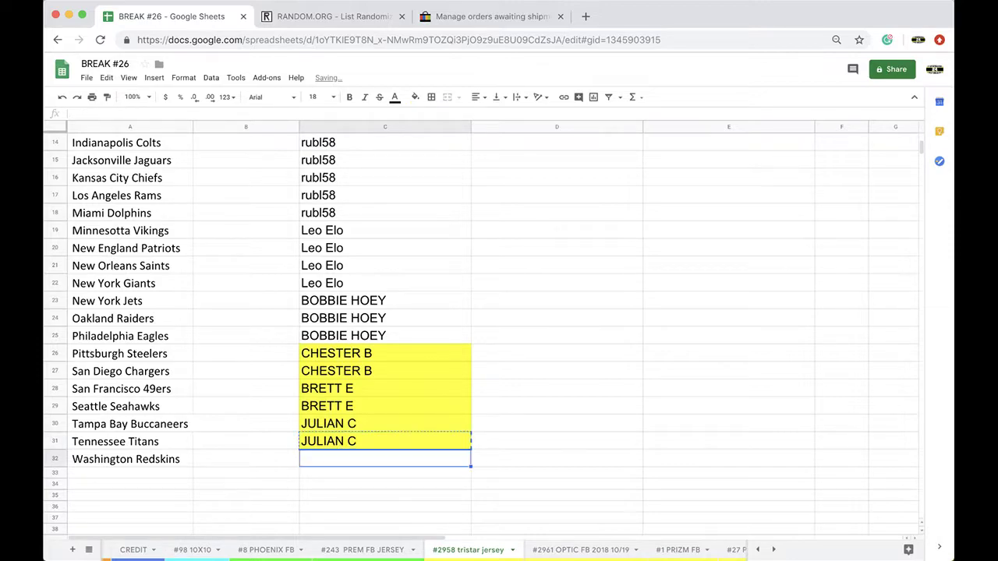
pyautogui.hotkey('ctrl', 'v')
# - Look over the #243 PREM FB JERSEY sheet and the tristar tab's options before viewing PHOENIX FB
pyautogui.click(379, 553)
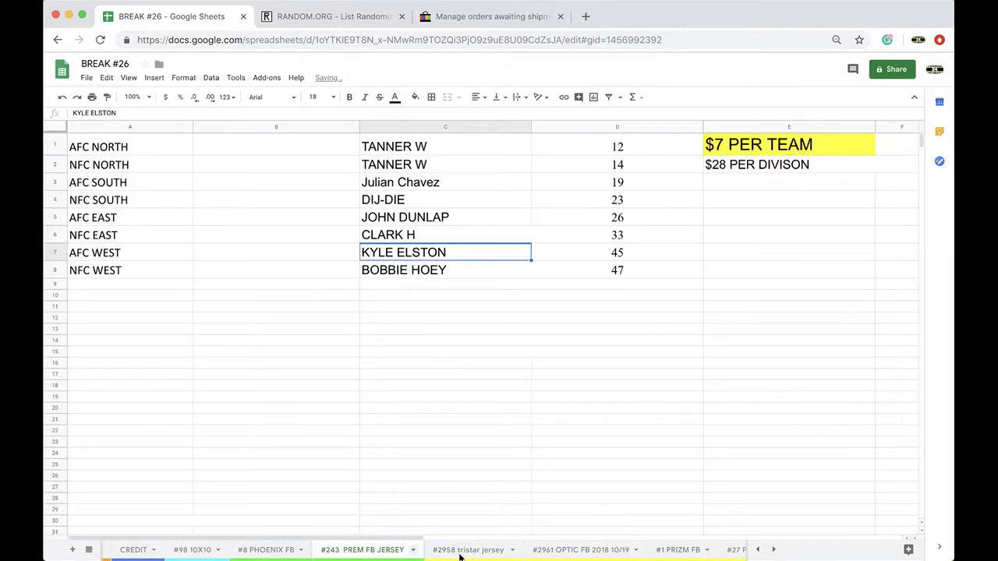
pyautogui.click(460, 555)
pyautogui.rightClick(460, 555)
pyautogui.moveTo(454, 433)
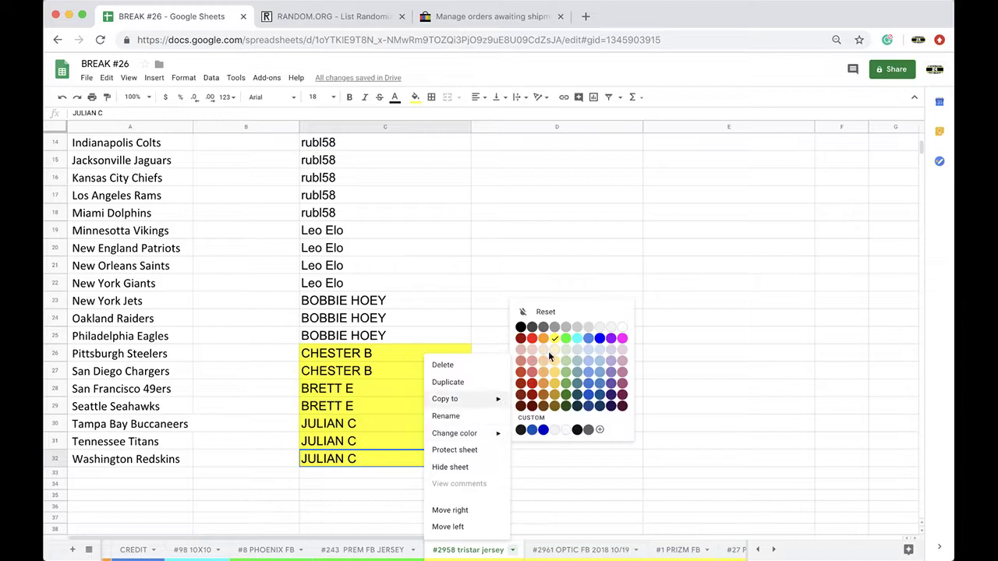
pyautogui.click(298, 550)
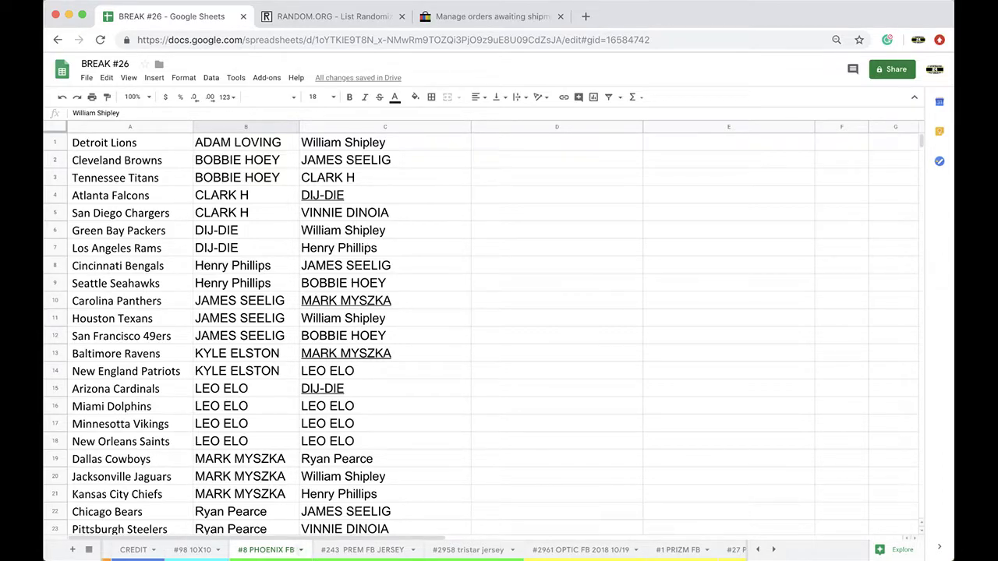
# - Reset the fill colour on buyer cells C26:C29 (Pittsburgh–Seattle), then show PHOENIX FB
pyautogui.click(460, 549)
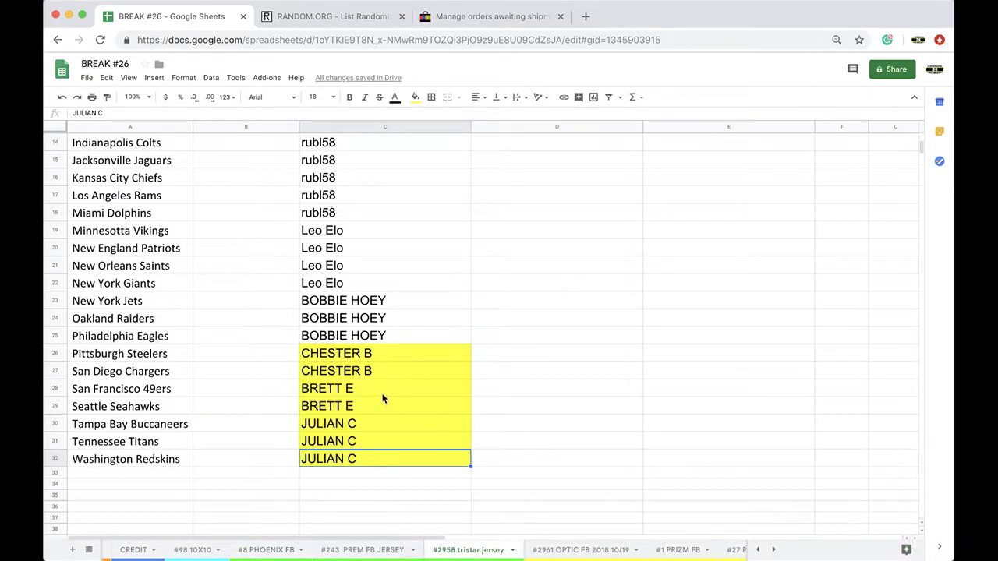
pyautogui.moveTo(385, 396); pyautogui.dragTo(368, 356)
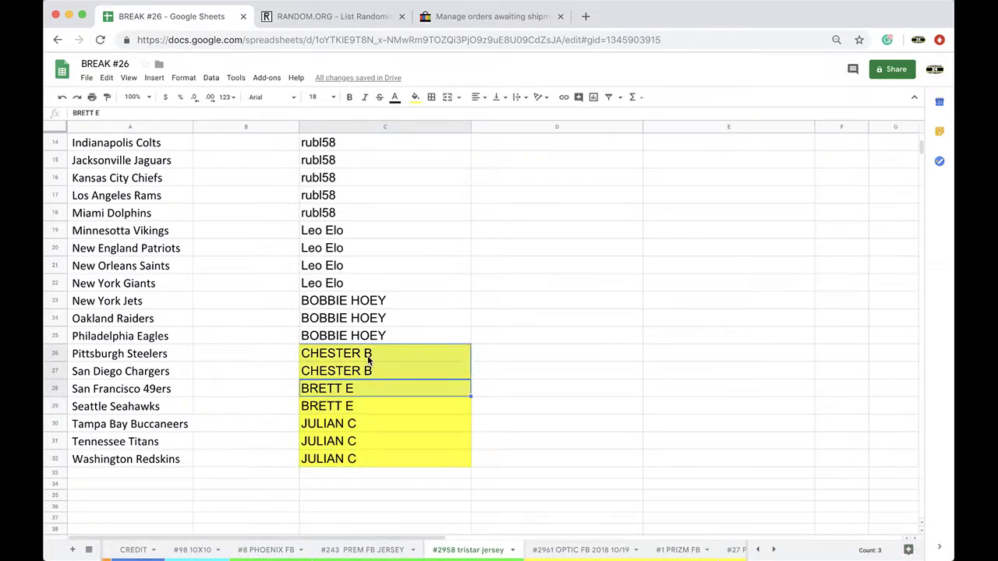
pyautogui.moveTo(345, 405); pyautogui.dragTo(329, 359)
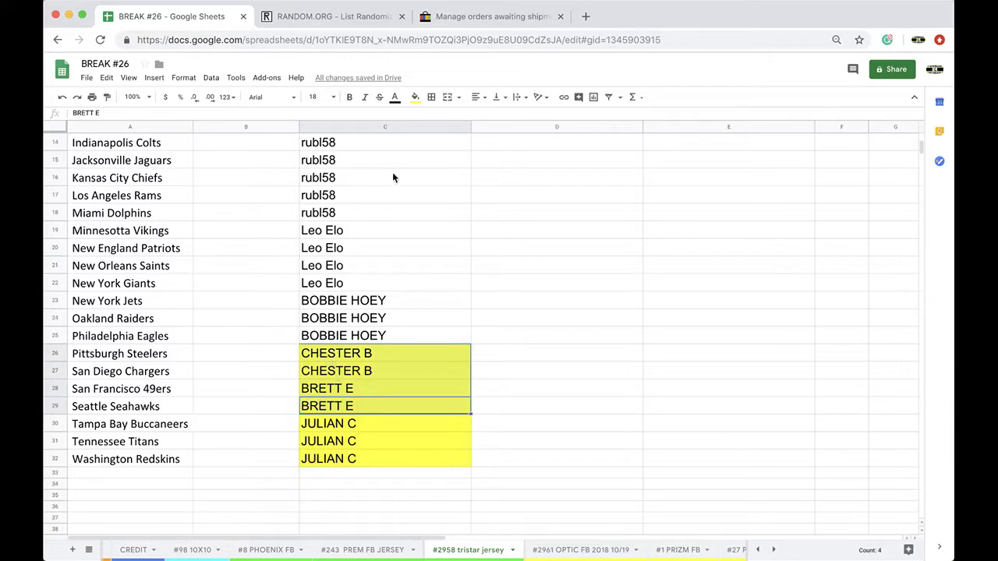
pyautogui.click(415, 97)
pyautogui.click(421, 114)
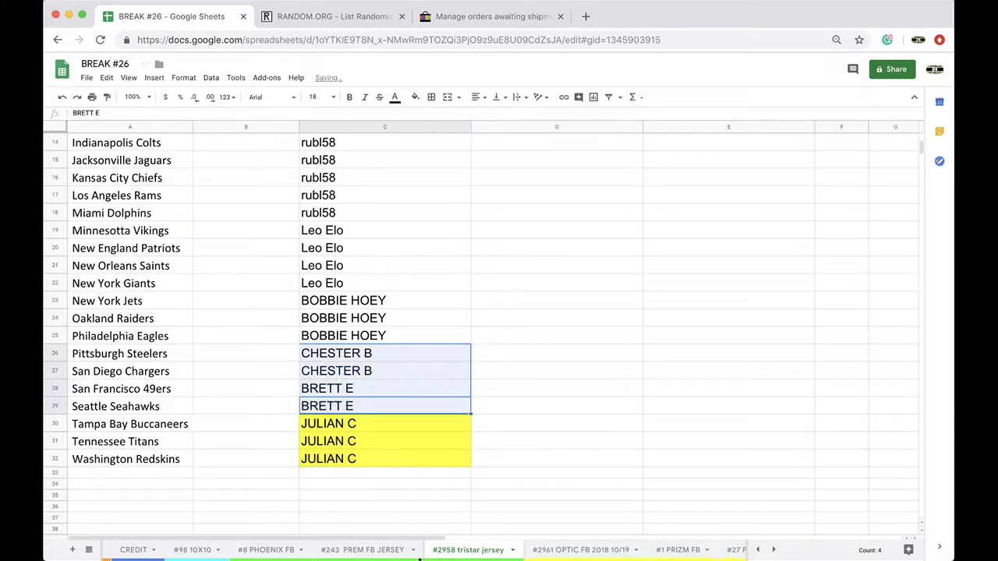
pyautogui.click(282, 554)
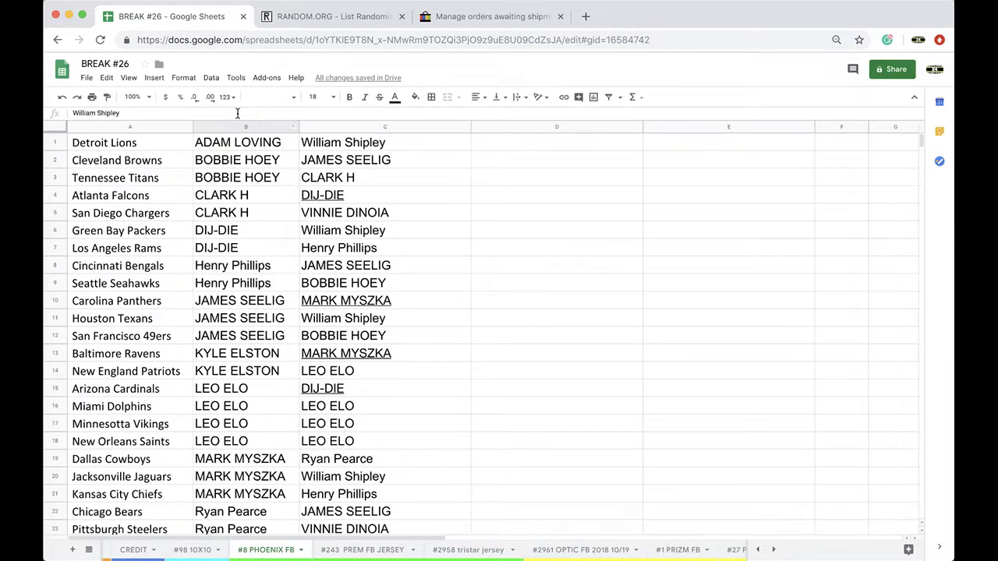
# - Sort the PHOENIX FB sheet by team column A, A→Z
pyautogui.click(144, 127)
pyautogui.click(211, 77)
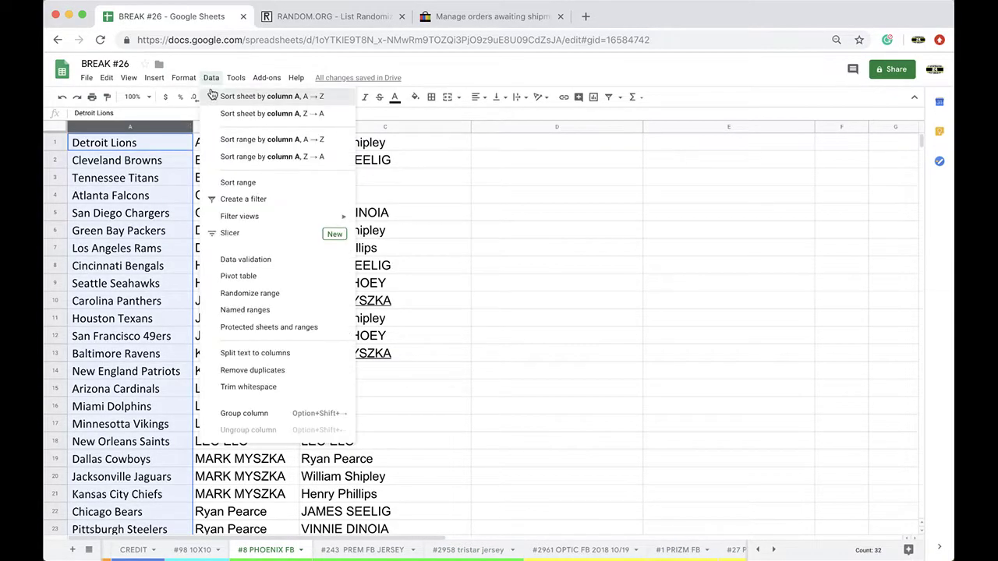
pyautogui.click(234, 95)
pyautogui.scroll(-3, 242, 326)
pyautogui.scroll(-1, 242, 326)
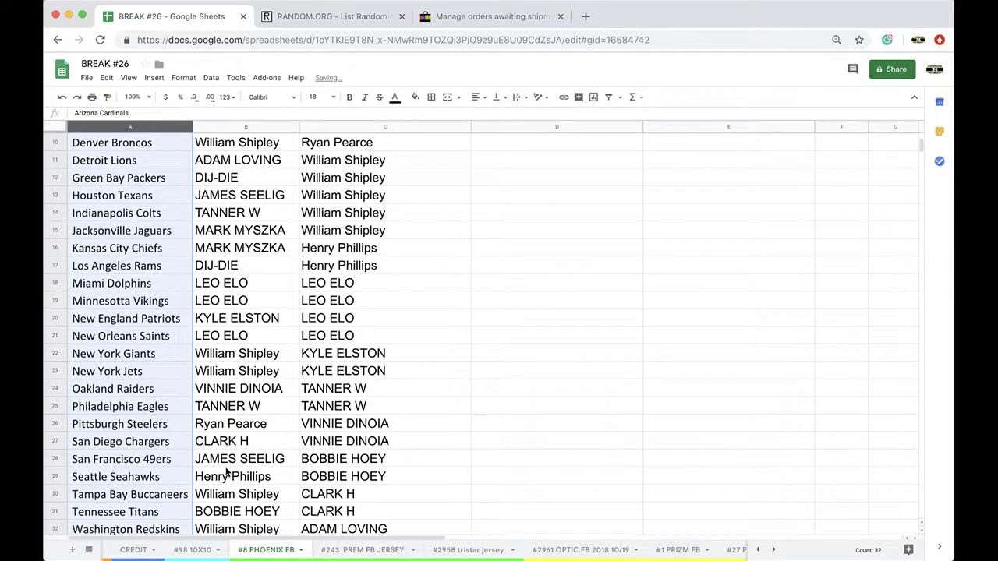
# - Try copying the Tampa Bay Buccaneers buyer from B30 into B29, then undo it
pyautogui.click(228, 462)
pyautogui.scroll(-1, 227, 468)
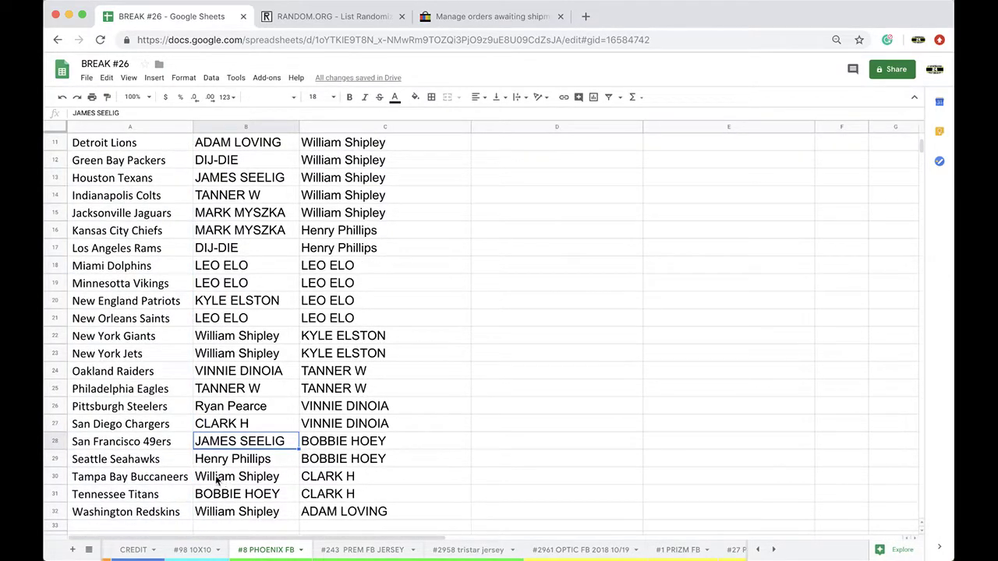
pyautogui.click(221, 477)
pyautogui.hotkey('ctrl', 'c')
pyautogui.click(218, 462)
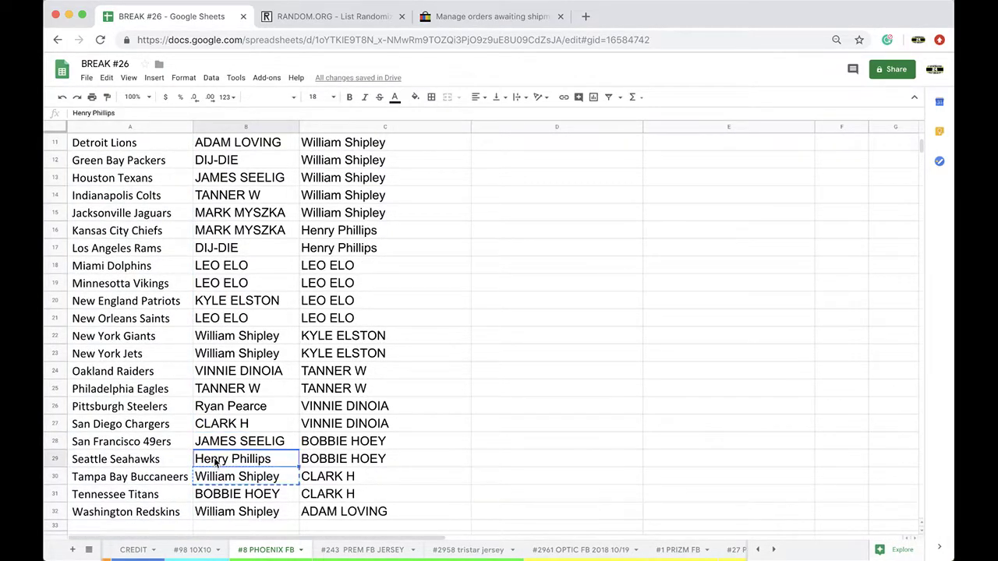
pyautogui.hotkey('ctrl', 'v')
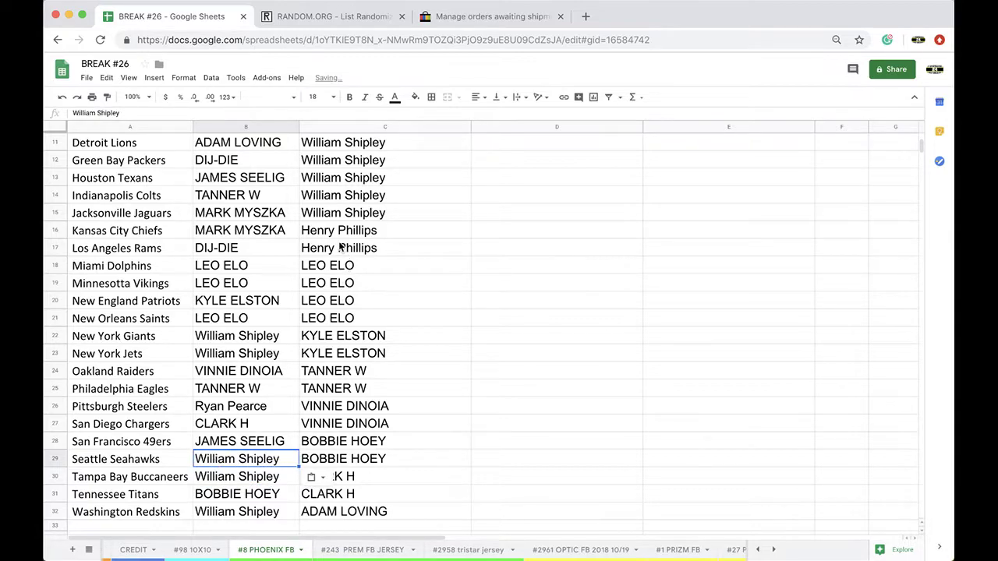
pyautogui.click(345, 250)
pyautogui.hotkey('ctrl', 'z')
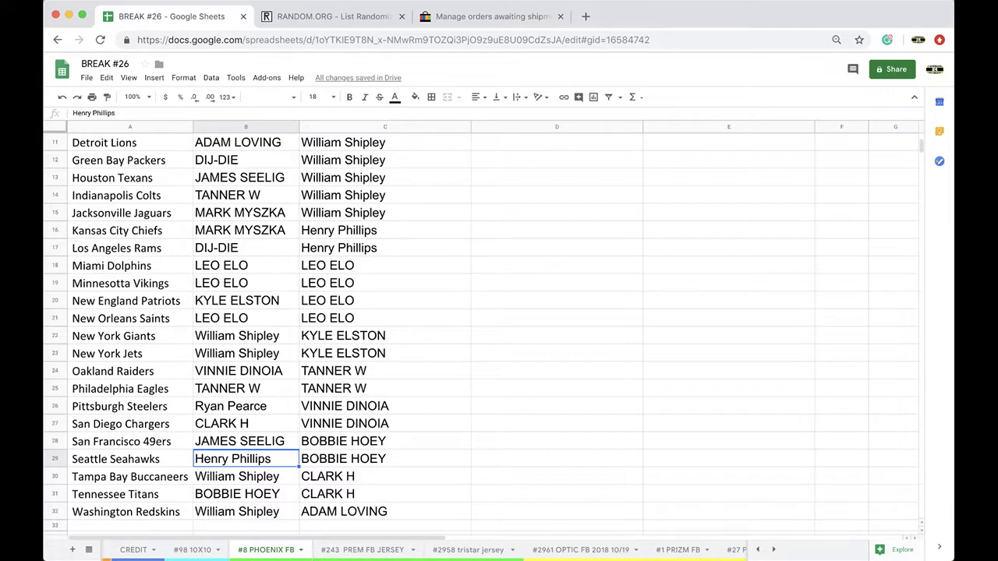
# - Put the Tennessee Titans buyer into B29 and the C16 buyer into B31
pyautogui.click(208, 494)
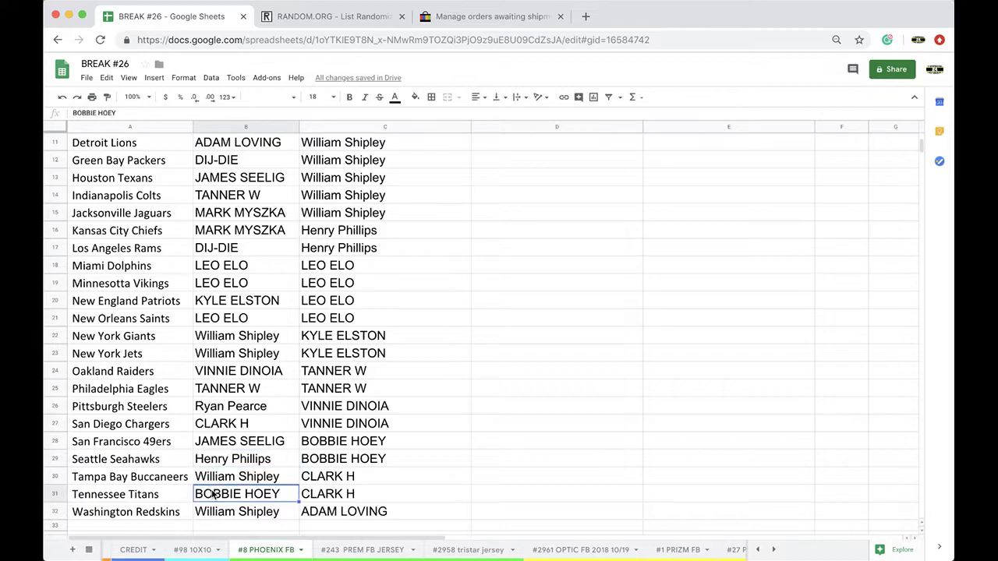
pyautogui.press('super+c')
pyautogui.click(224, 461)
pyautogui.press('super+v')
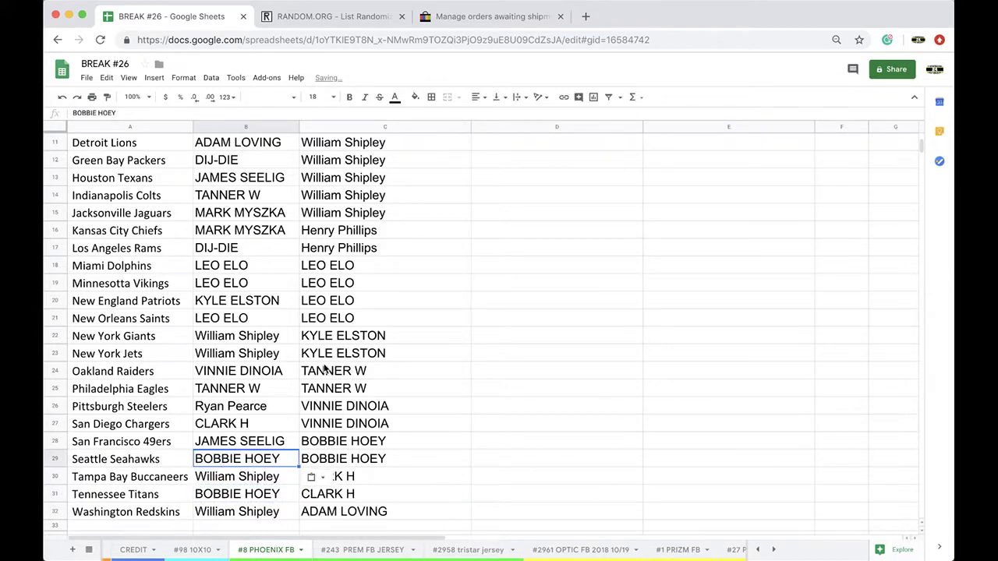
pyautogui.click(329, 232)
pyautogui.press('super+c')
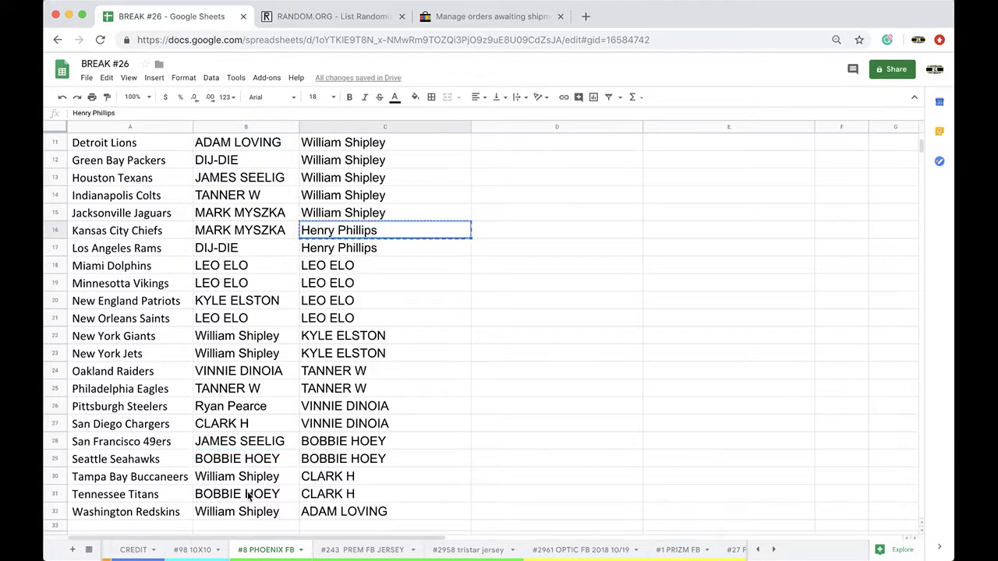
pyautogui.click(251, 496)
pyautogui.press('super+v')
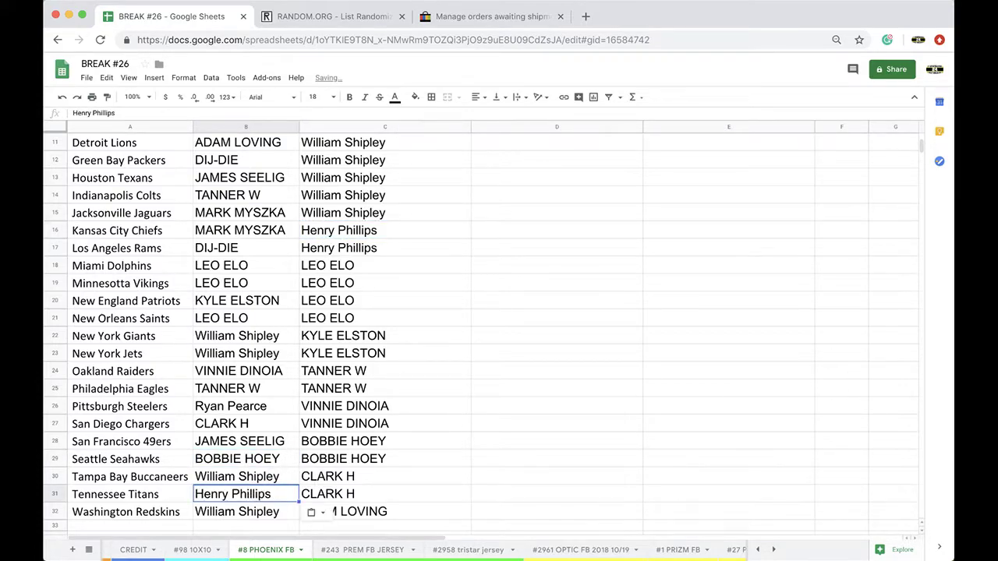
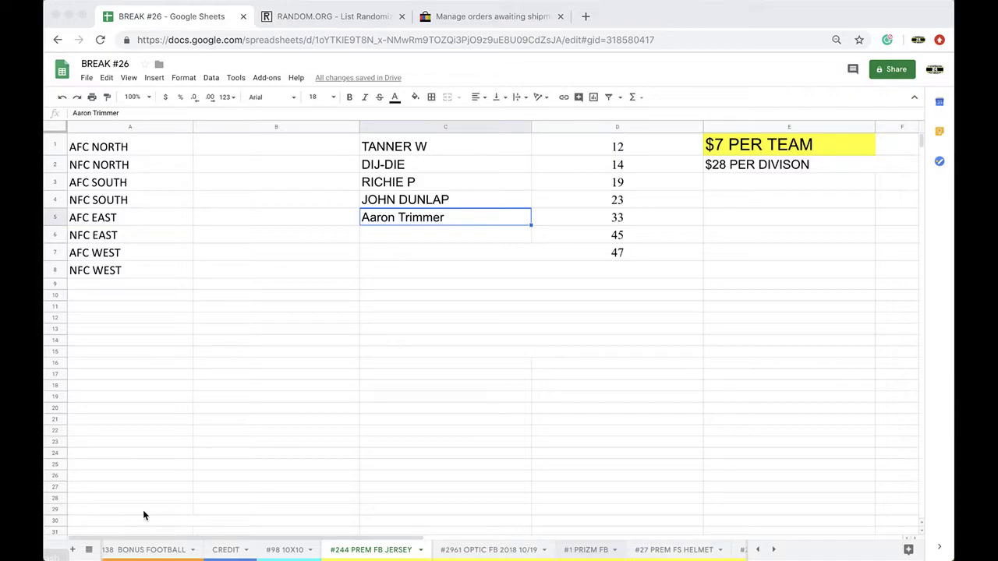
# - On the CREDIT sheet, change the A24 balance from $26.00 to -$1.00
pyautogui.click(225, 549)
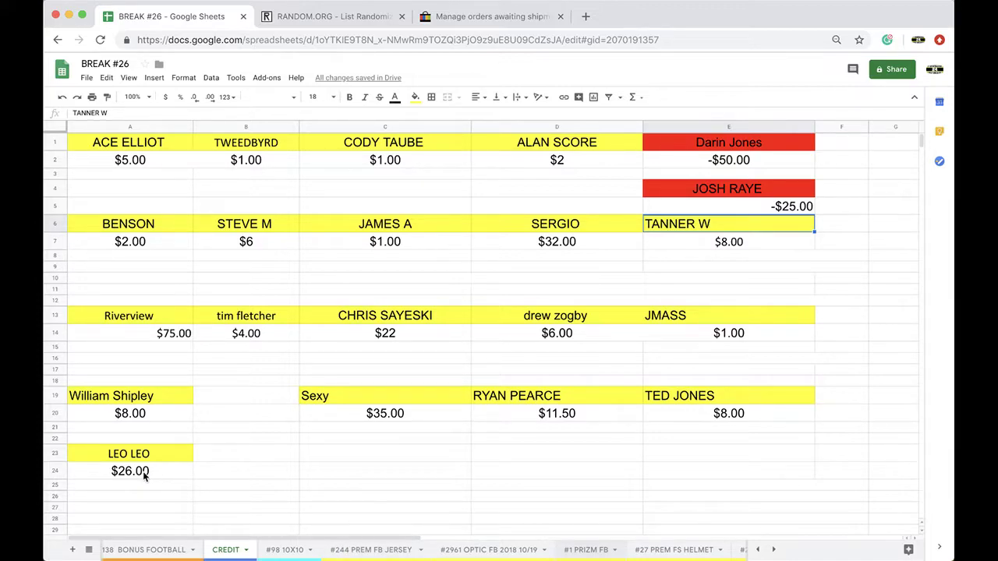
pyautogui.click(144, 476)
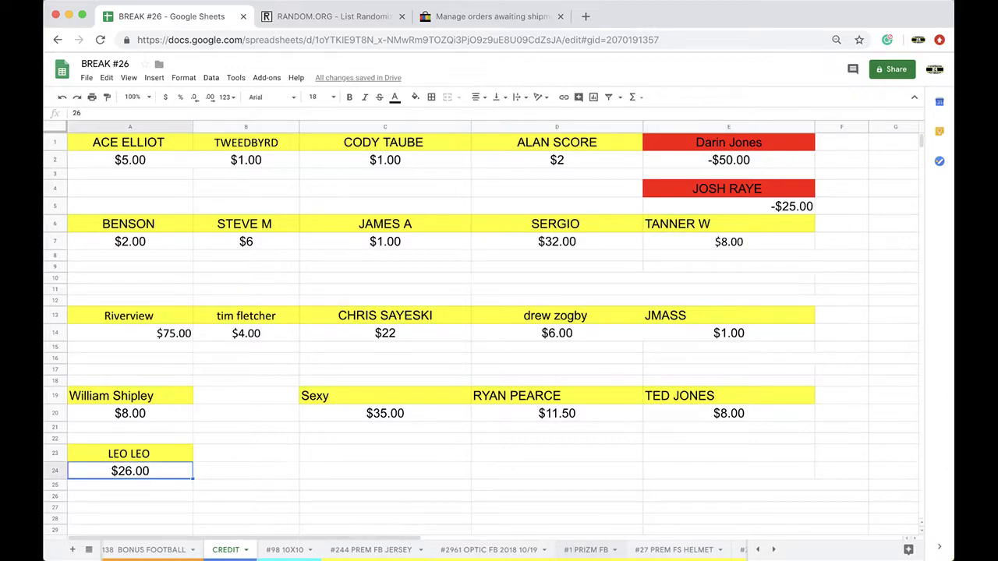
pyautogui.write('-$1')
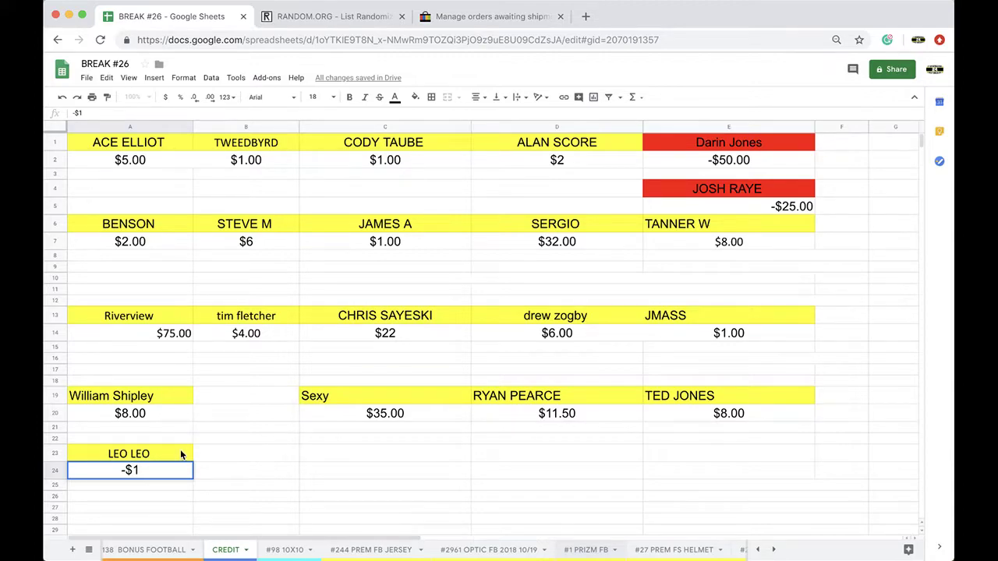
pyautogui.click(183, 452)
# - Fill the buyer's name cell A23 red and go to the #1 PRIZM FB sheet
pyautogui.click(417, 98)
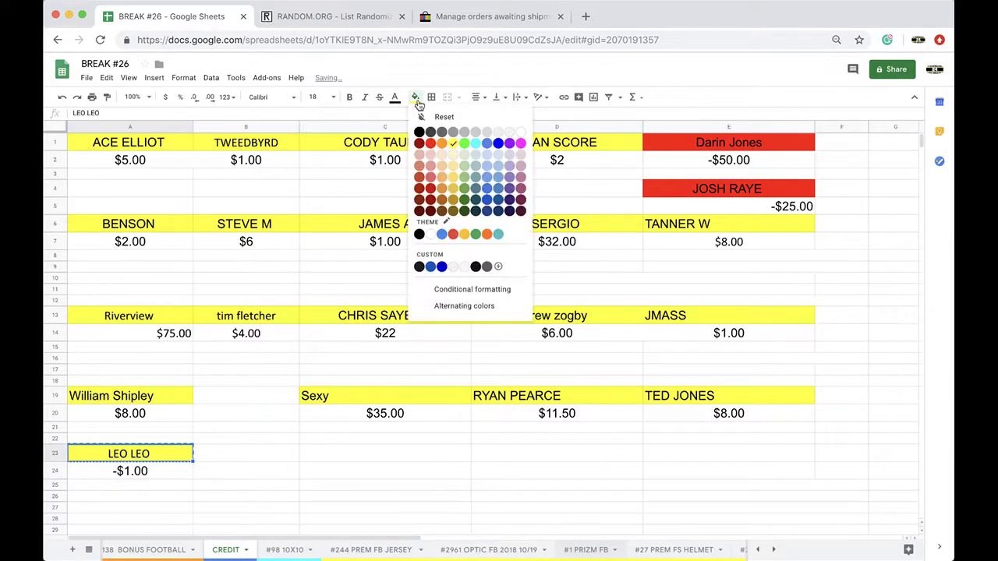
pyautogui.click(430, 144)
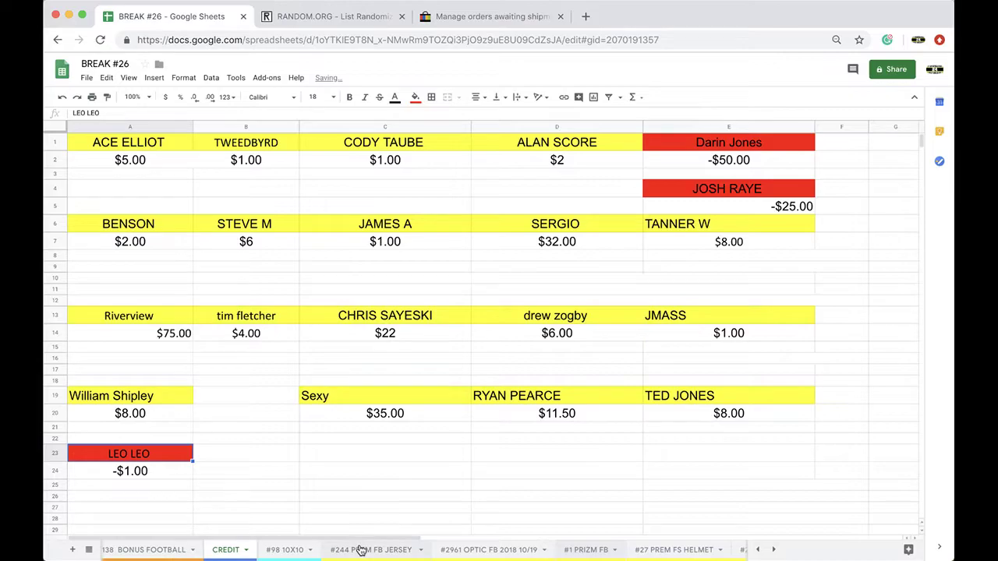
pyautogui.hscroll(2, 411, 547)
pyautogui.click(493, 551)
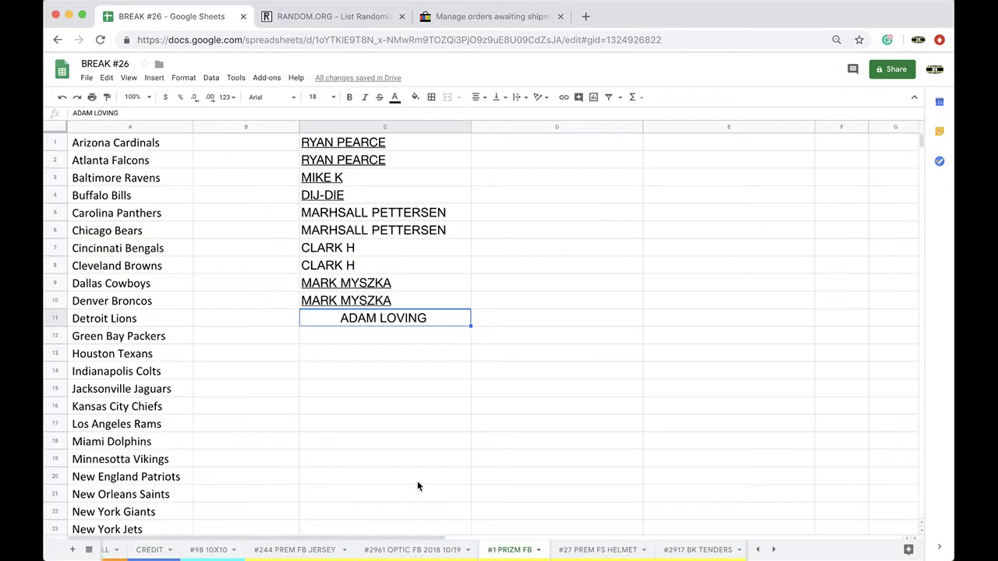
# - Paste the copied buyer's name into C12:C14 and reset their fill color
pyautogui.click(319, 343)
pyautogui.write('LEO LEO')
pyautogui.press('Down')
pyautogui.hotkey('shift', 'Down')
pyautogui.write('LEO LEO LEO LEO')
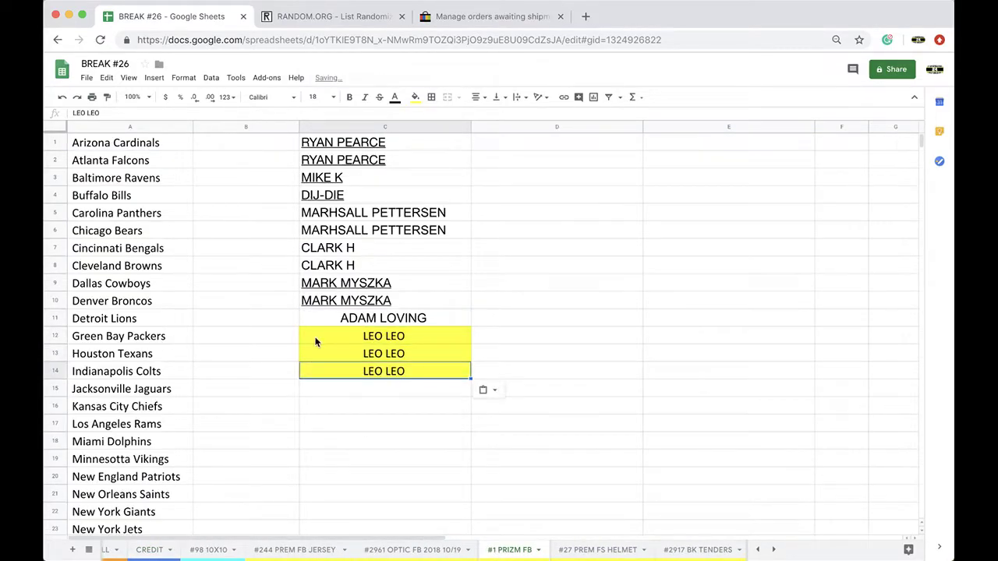
pyautogui.moveTo(320, 332); pyautogui.dragTo(316, 368)
pyautogui.click(416, 97)
pyautogui.click(418, 119)
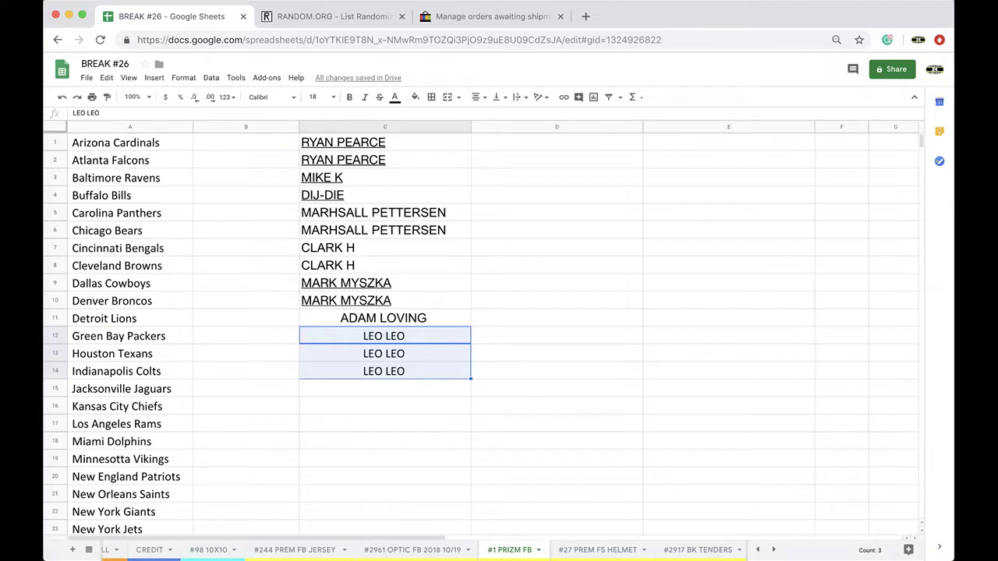
# - Move the #1 PRIZM FB tab before #2961 OPTIC FB and enter a buyer in C15 at size 18
pyautogui.moveTo(505, 550); pyautogui.dragTo(385, 548)
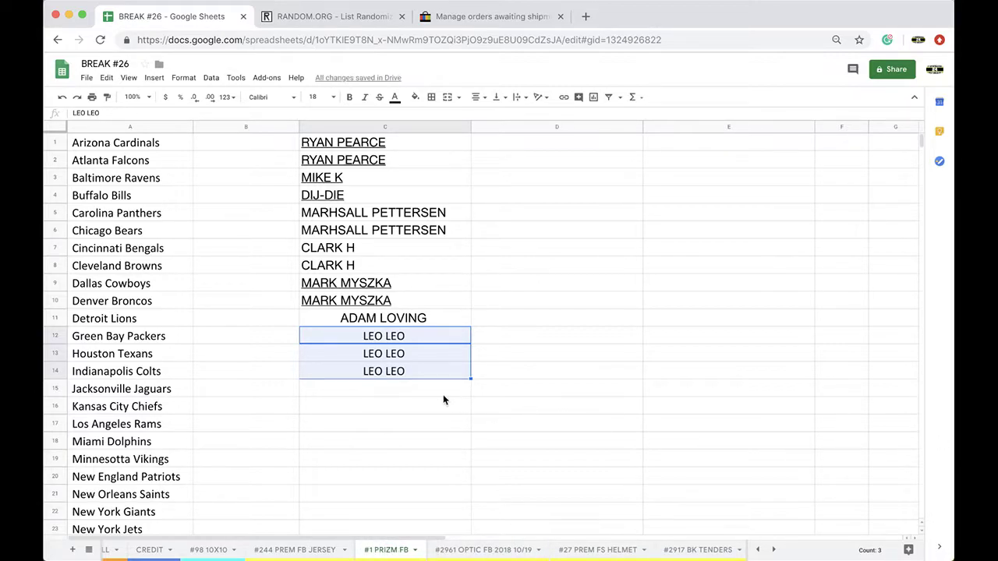
pyautogui.click(436, 392)
pyautogui.write('tanner w')
pyautogui.press('Return')
pyautogui.click(406, 379)
pyautogui.click(392, 390)
pyautogui.click(319, 96)
pyautogui.click(315, 254)
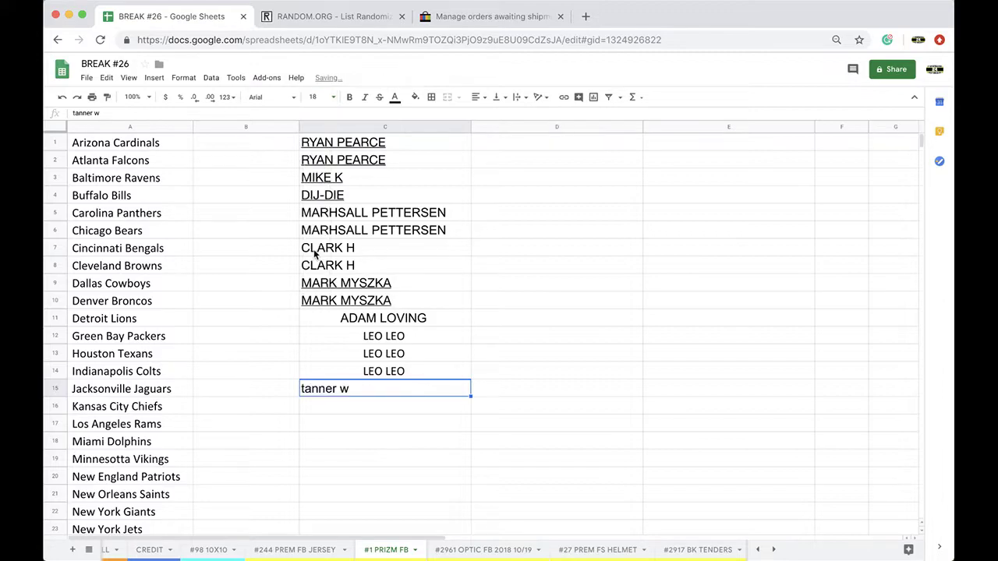
pyautogui.click(165, 550)
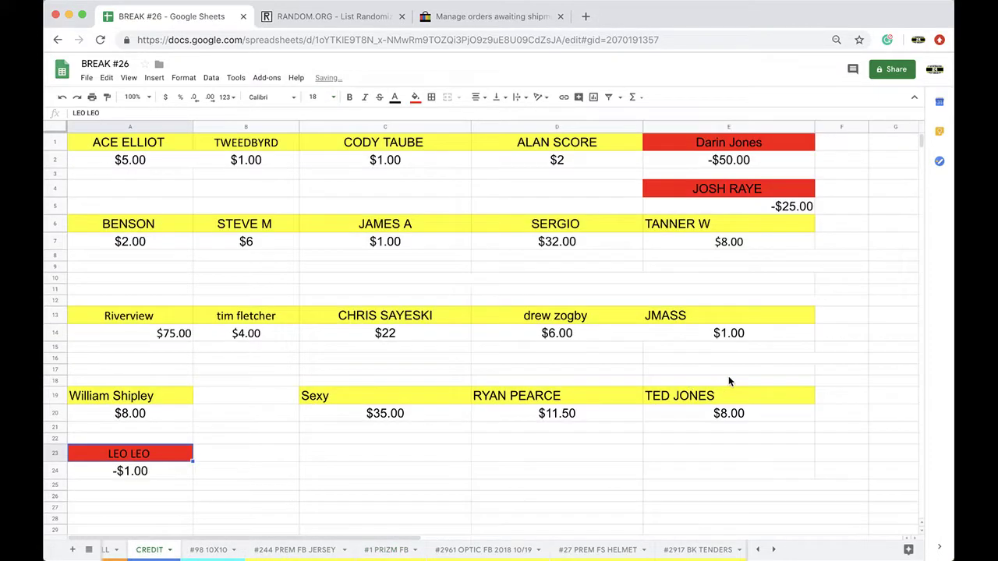
# - Change the E7 credit from $8.00 to -$1.00, fill name cell E6 red, then return to #1 PRIZM FB
pyautogui.click(705, 243)
pyautogui.write('-')
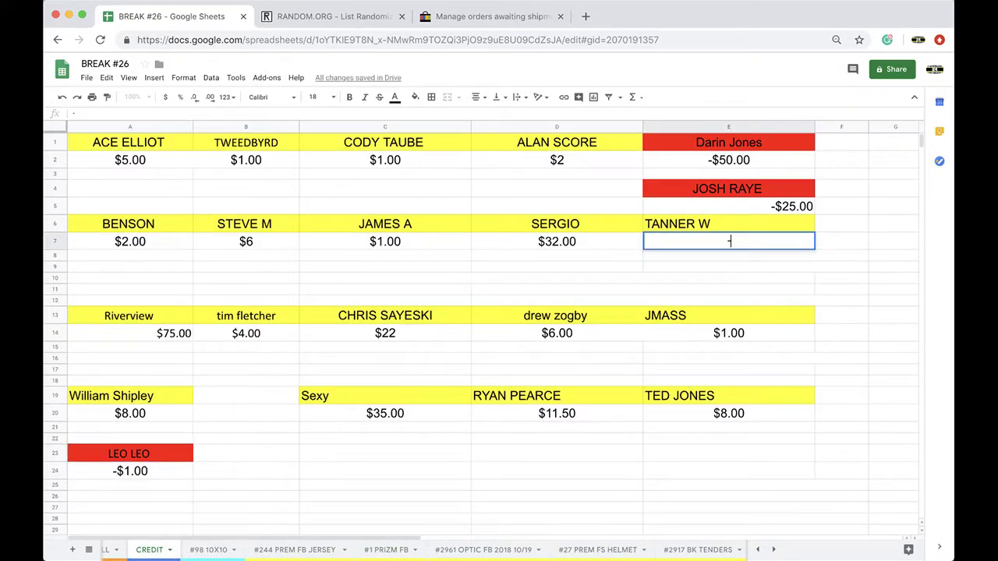
pyautogui.write('$1')
pyautogui.click(696, 228)
pyautogui.click(414, 100)
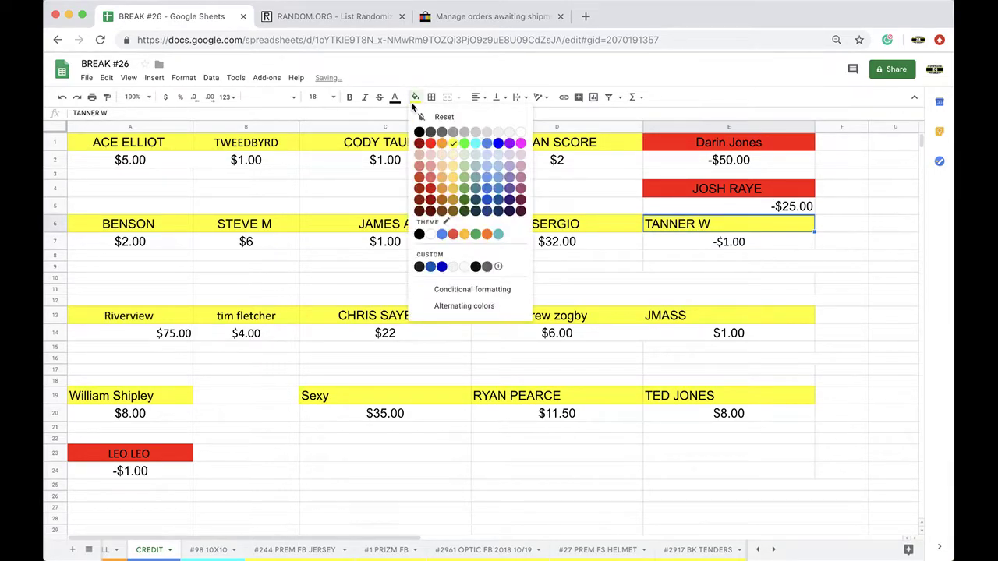
pyautogui.click(431, 144)
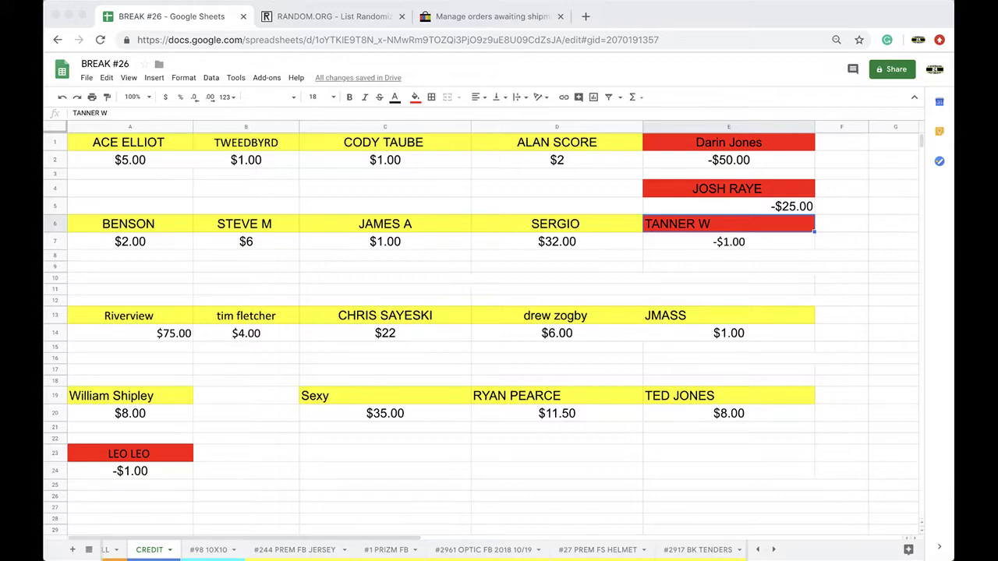
pyautogui.click(386, 549)
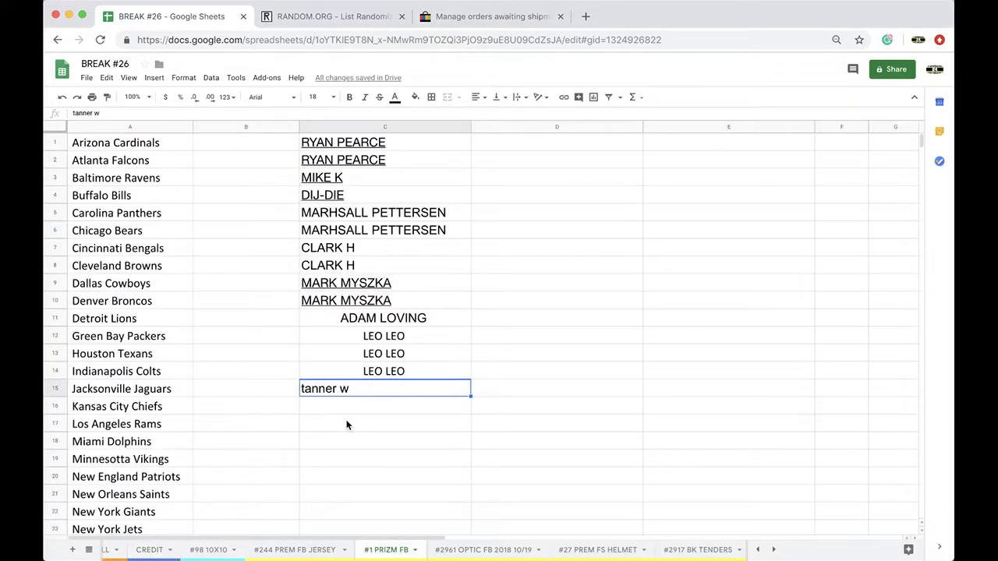
# - Enter the next buyer's name in C16, correcting the typing mistakes
pyautogui.click(343, 406)
pyautogui.write('mie wa')
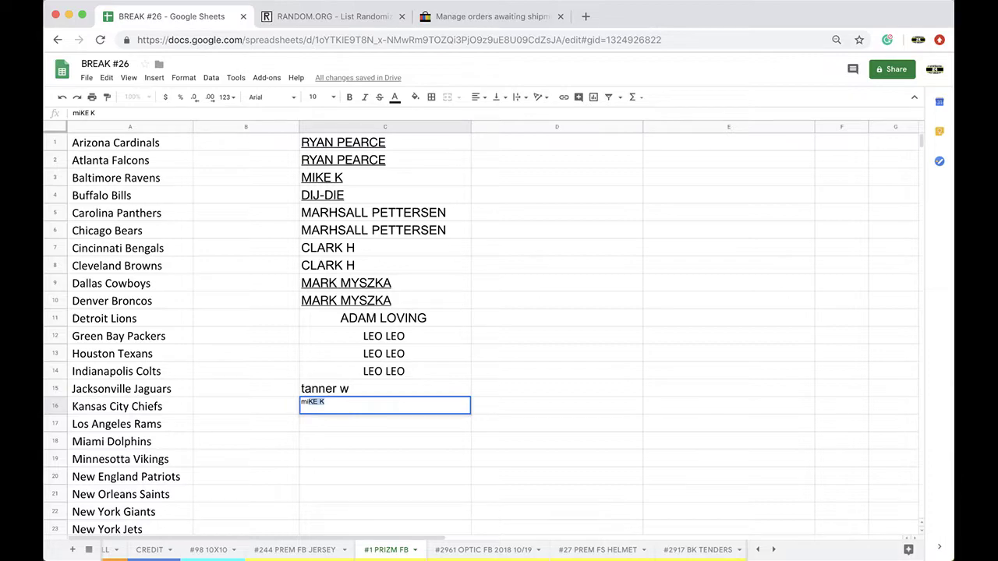
pyautogui.press('BackSpace')
pyautogui.press('BackSpace')
pyautogui.press('BackSpace')
pyautogui.press('BackSpace')
pyautogui.press('BackSpace')
pyautogui.press('BackSpace')
pyautogui.click(338, 395)
pyautogui.hotkey('ctrl', 'c')
pyautogui.press('Down')
pyautogui.hotkey('ctrl', 'v')
pyautogui.press('Down')
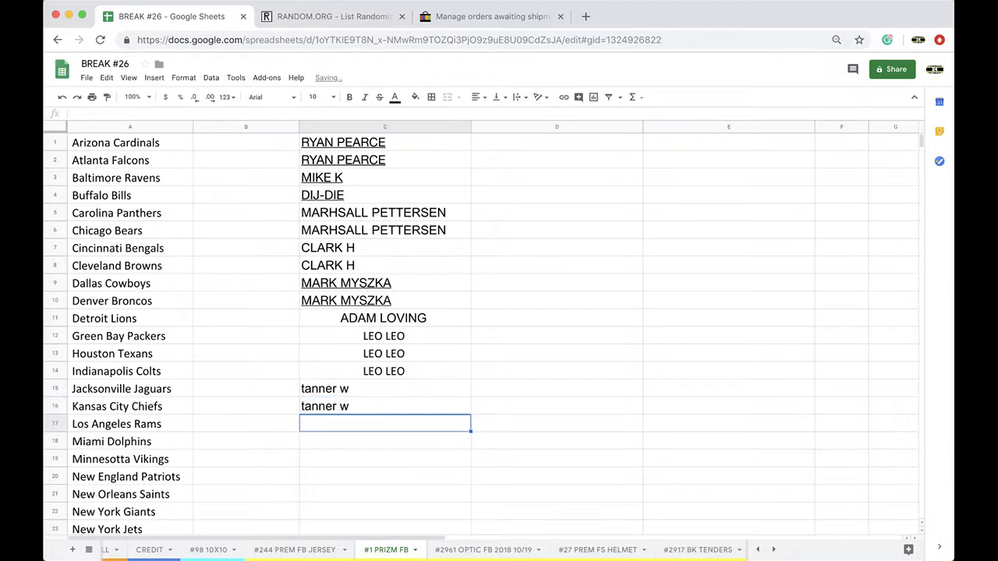
pyautogui.press('Up')
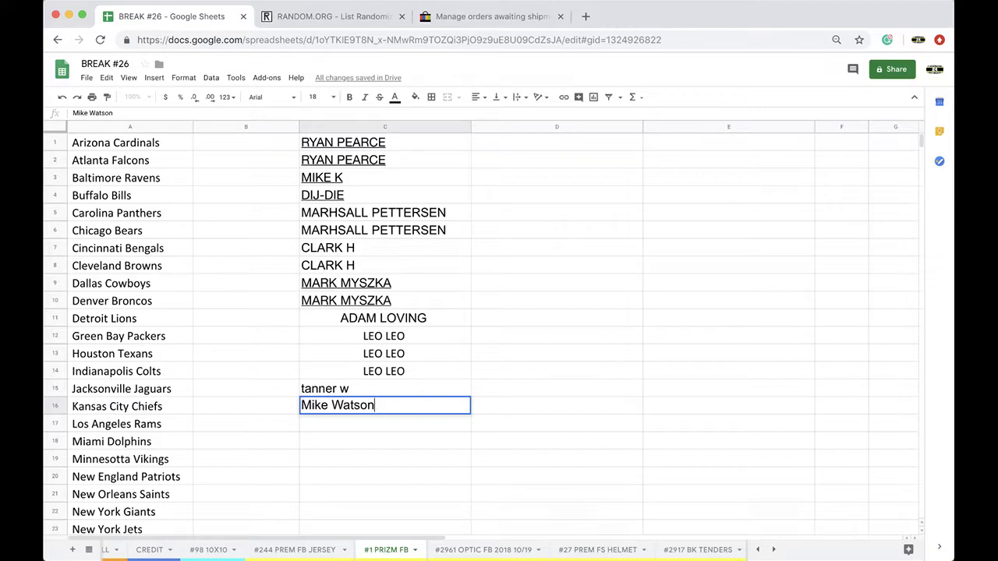
pyautogui.click(326, 425)
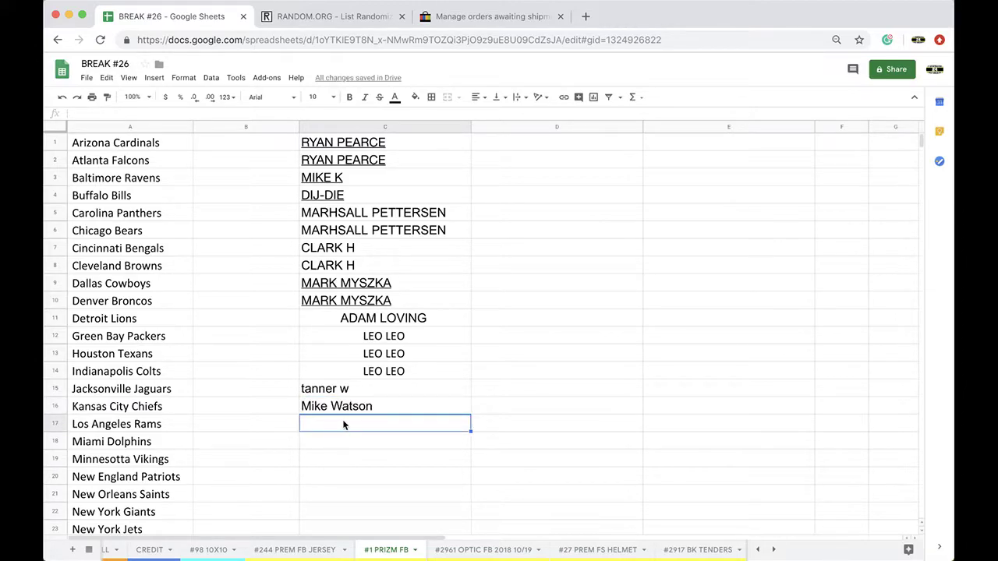
# - Copy the C16 buyer's name into C17:C18 and fill C16:C18 yellow
pyautogui.click(355, 413)
pyautogui.hotkey('ctrl', 'c')
pyautogui.press('Down')
pyautogui.hotkey('ctrl', 'v')
pyautogui.press('Down')
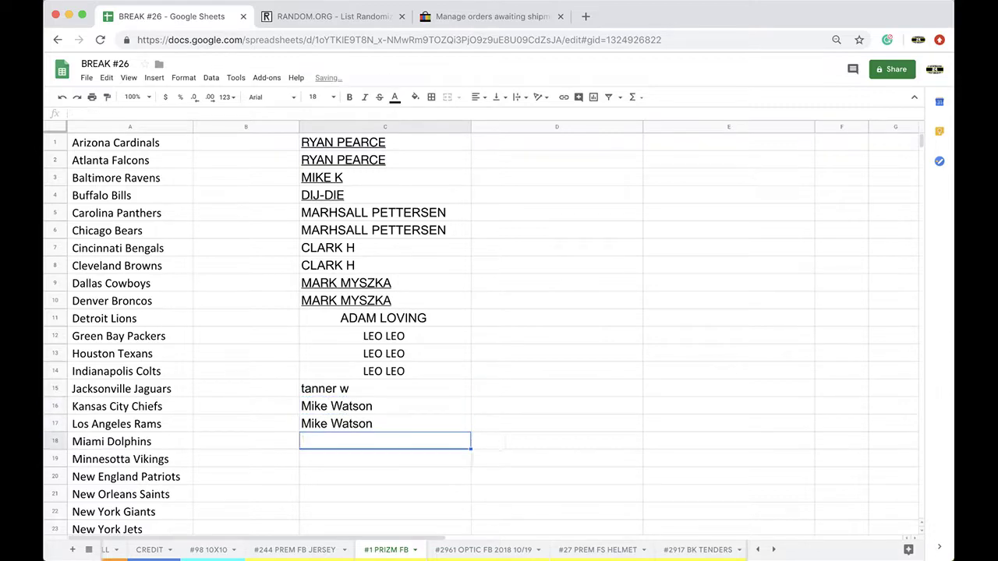
pyautogui.hotkey('ctrl', 'v')
pyautogui.moveTo(334, 408); pyautogui.dragTo(334, 439)
pyautogui.click(416, 97)
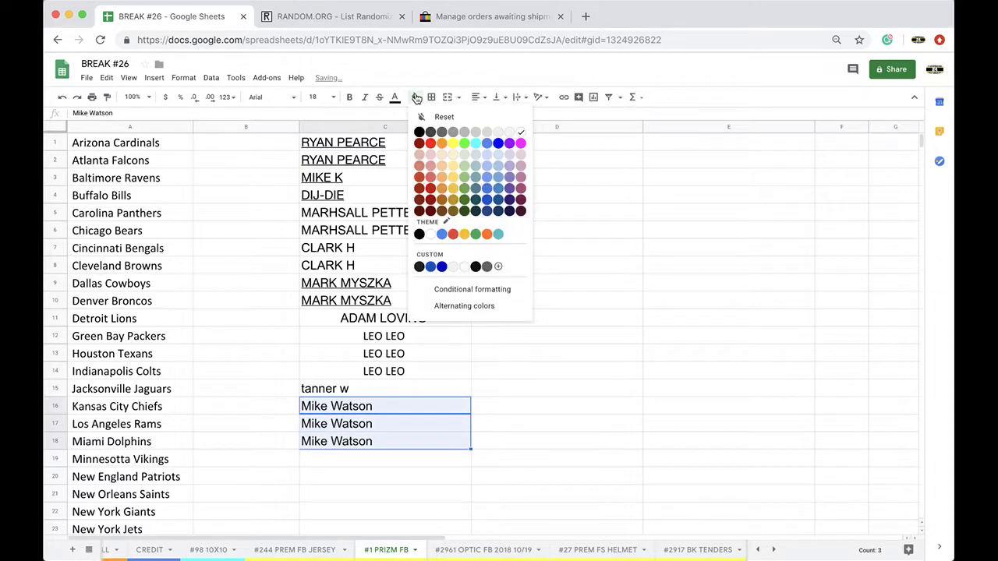
pyautogui.click(452, 146)
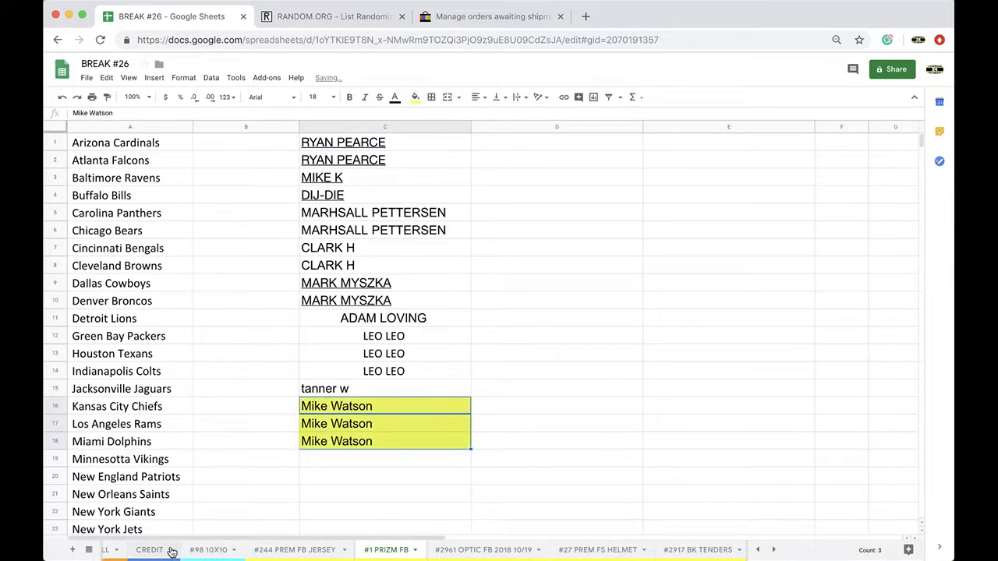
# - On CREDIT, delete the E6:E7 credit entry and reset its red fill
pyautogui.click(149, 550)
pyautogui.moveTo(708, 232); pyautogui.dragTo(705, 242)
pyautogui.press('Delete')
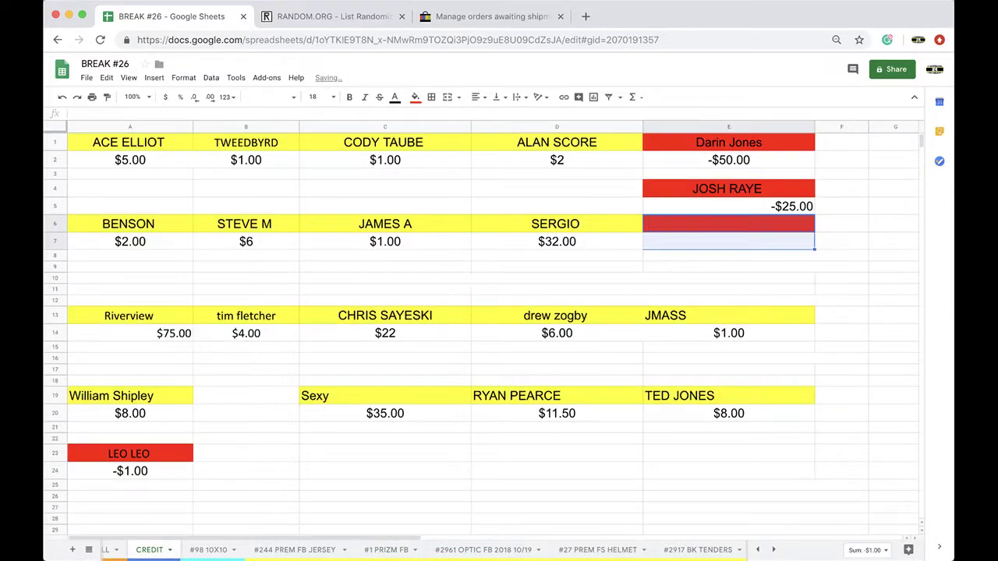
pyautogui.click(416, 97)
pyautogui.click(419, 117)
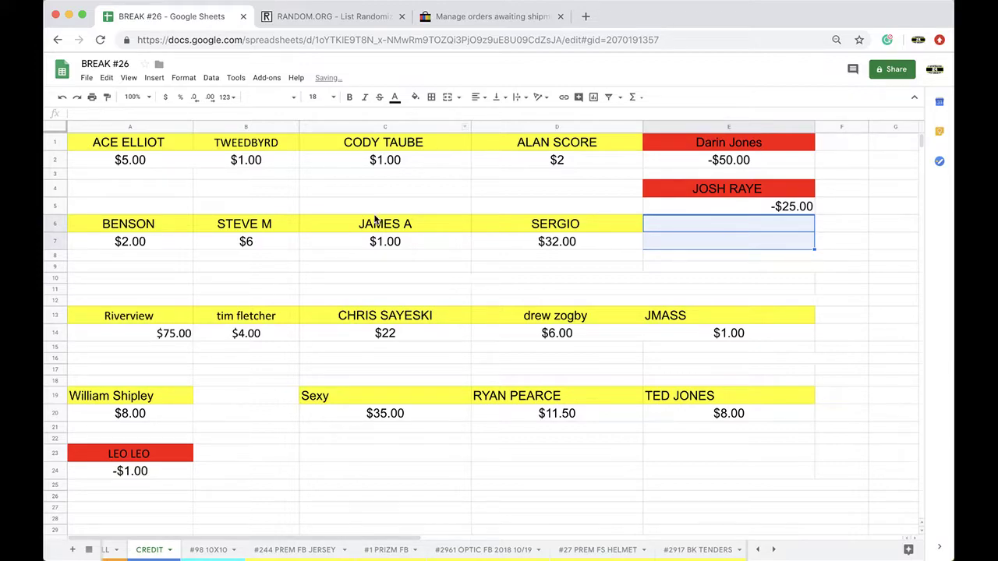
# - Back on #1 PRIZM FB, remove the yellow fill from C16:C18
pyautogui.click(352, 550)
pyautogui.click(386, 549)
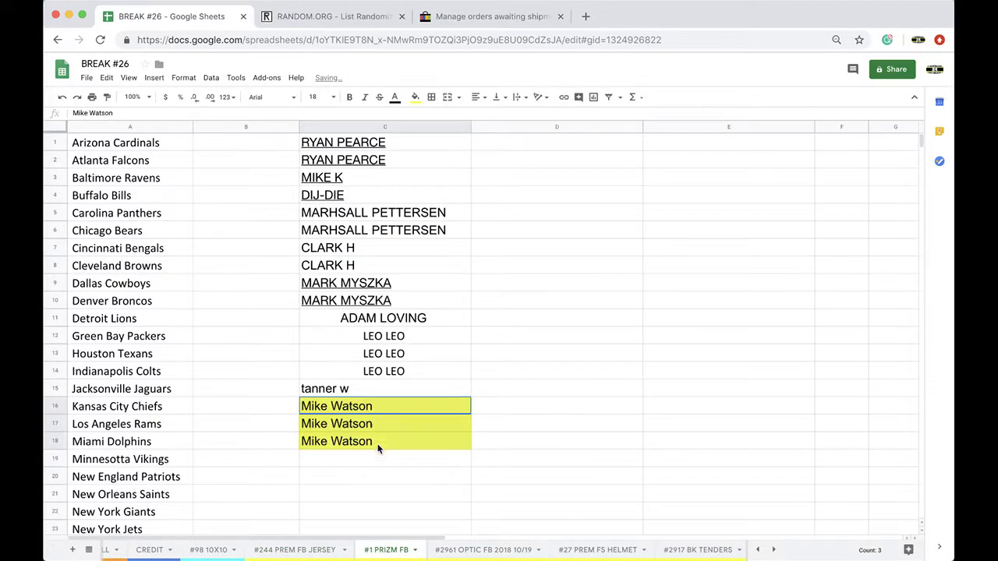
pyautogui.click(414, 97)
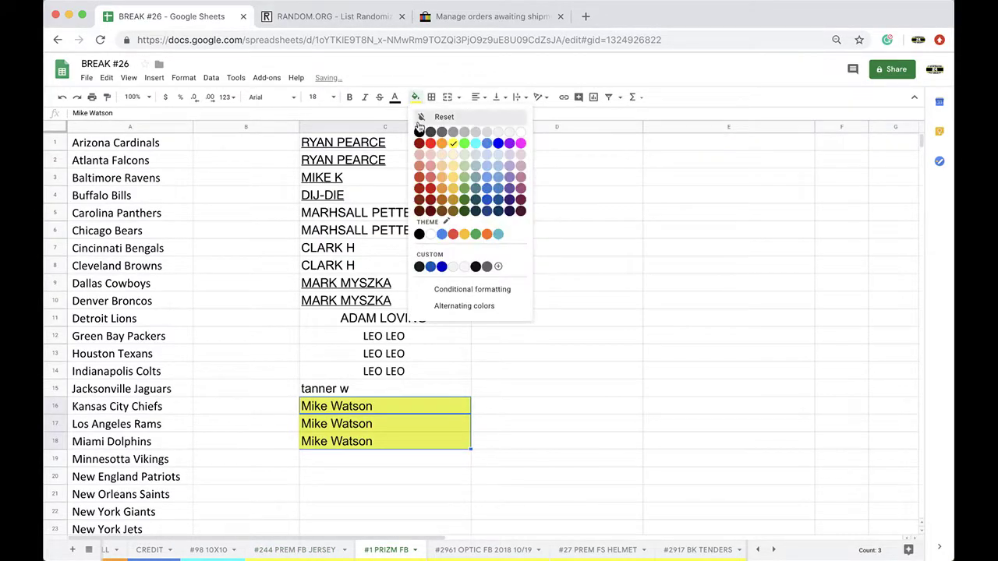
pyautogui.click(443, 117)
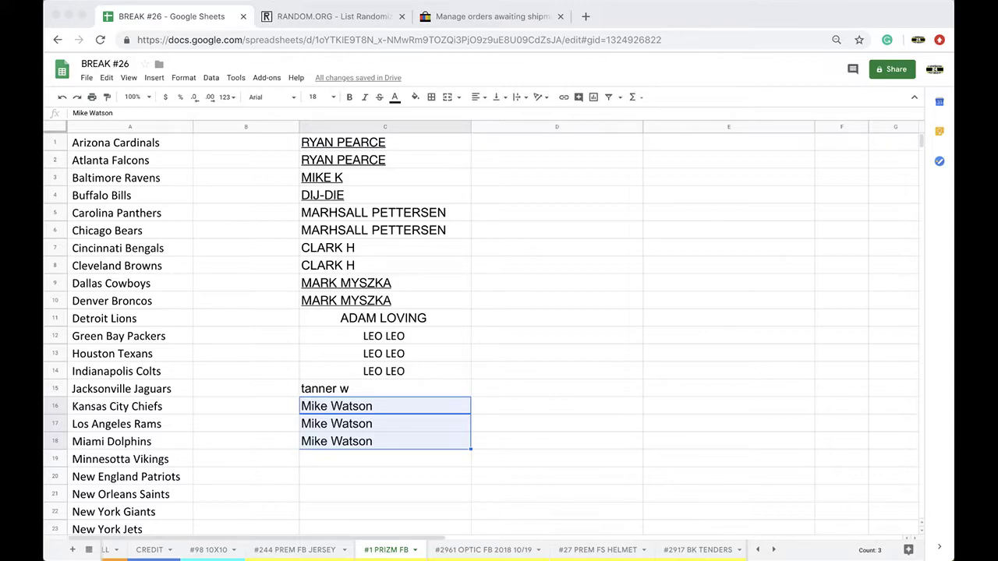
pyautogui.scroll(-3, 382, 352)
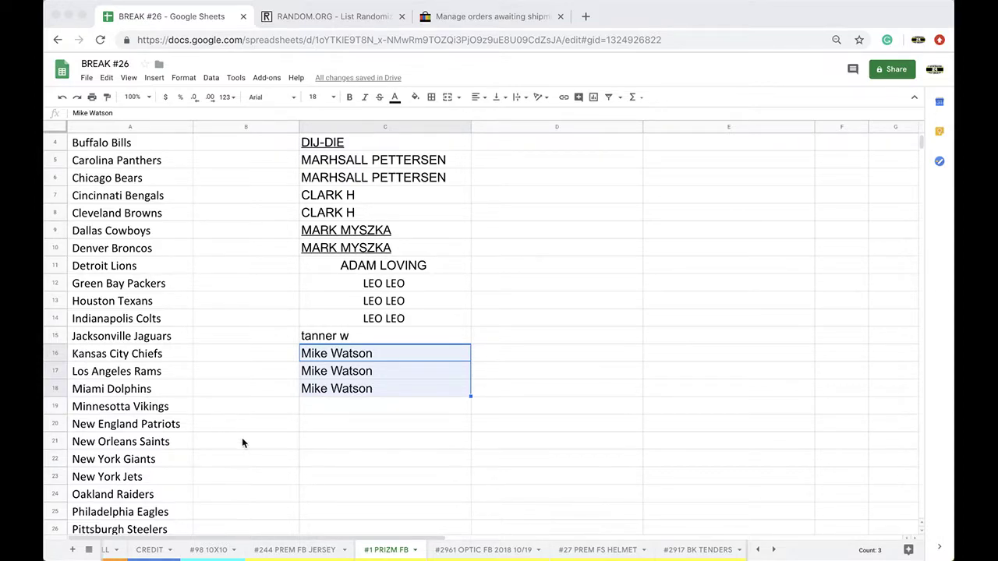
pyautogui.click(308, 551)
pyautogui.moveTo(376, 238); pyautogui.dragTo(376, 267)
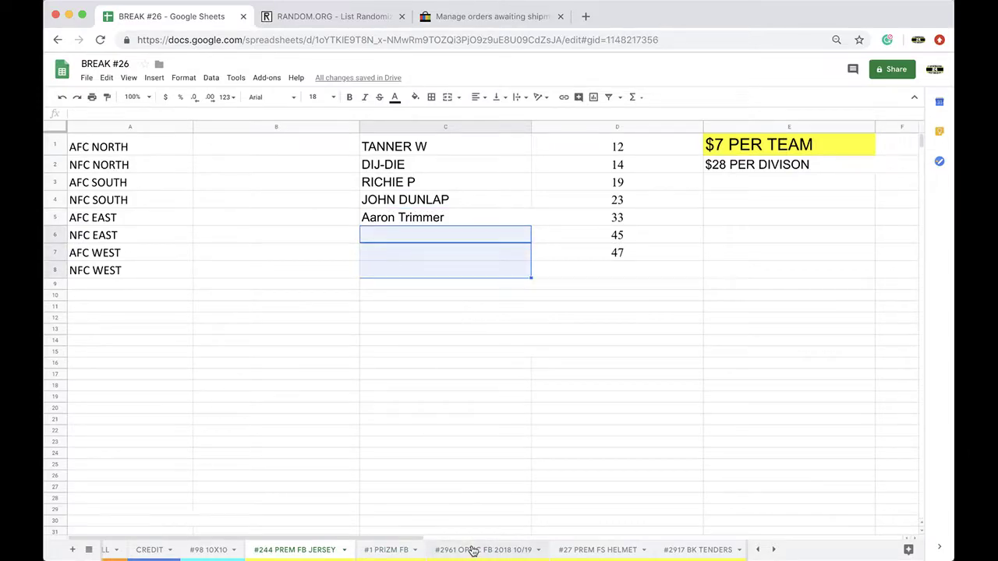
pyautogui.click(474, 550)
pyautogui.click(366, 403)
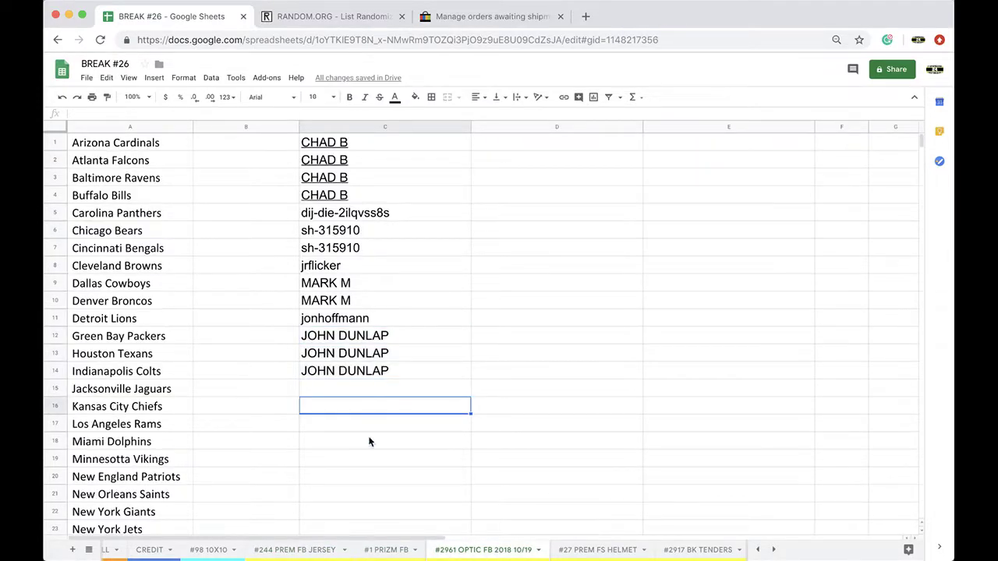
pyautogui.click(303, 552)
pyautogui.hscroll(3, 374, 552)
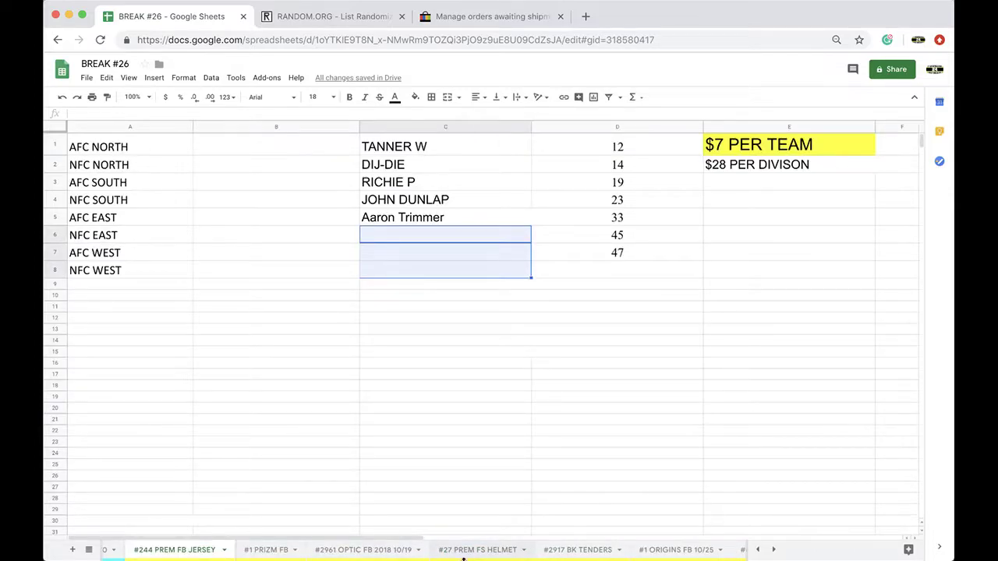
pyautogui.click(459, 555)
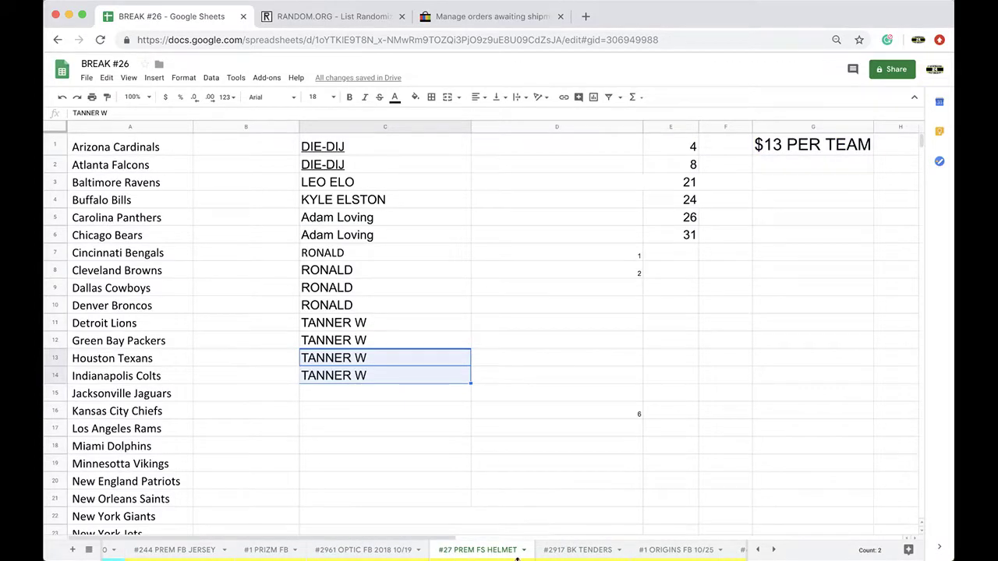
pyautogui.click(549, 555)
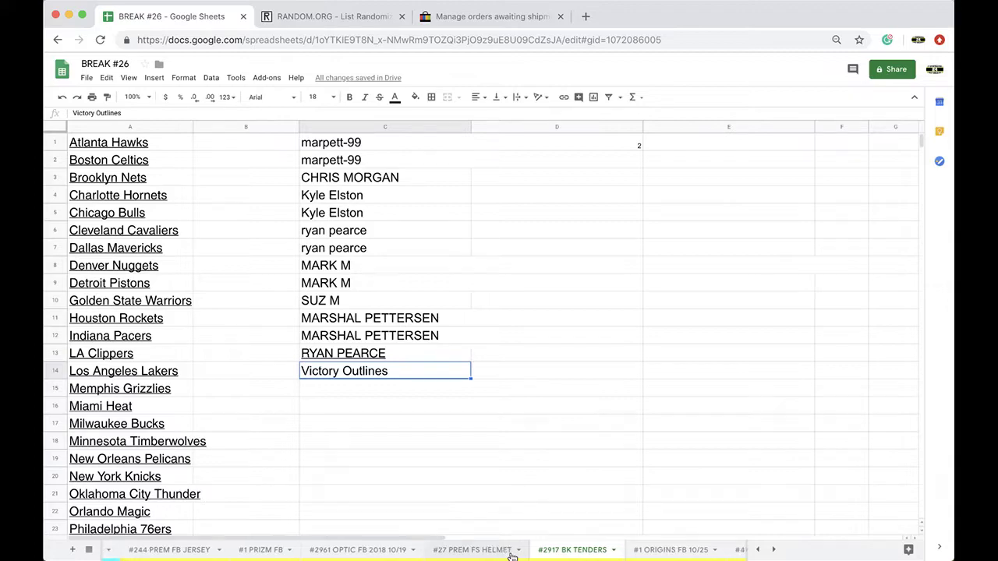
pyautogui.click(637, 553)
pyautogui.hscroll(-5, 635, 551)
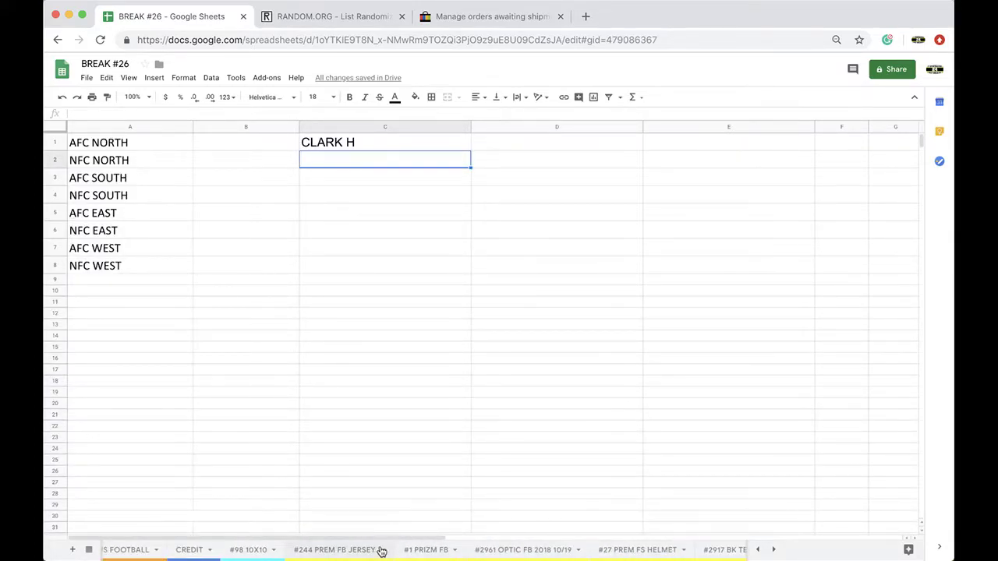
pyautogui.click(374, 551)
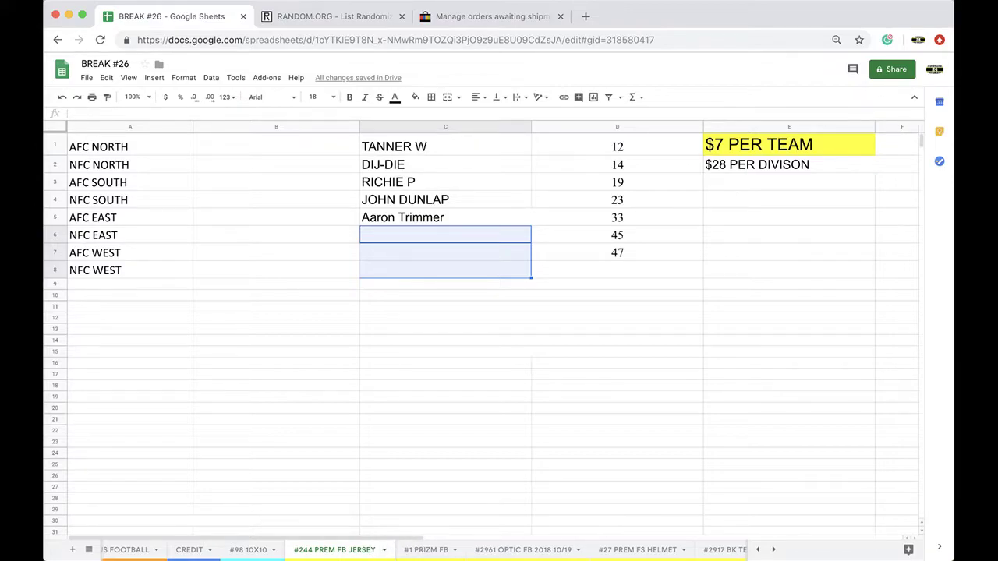
pyautogui.click(436, 253)
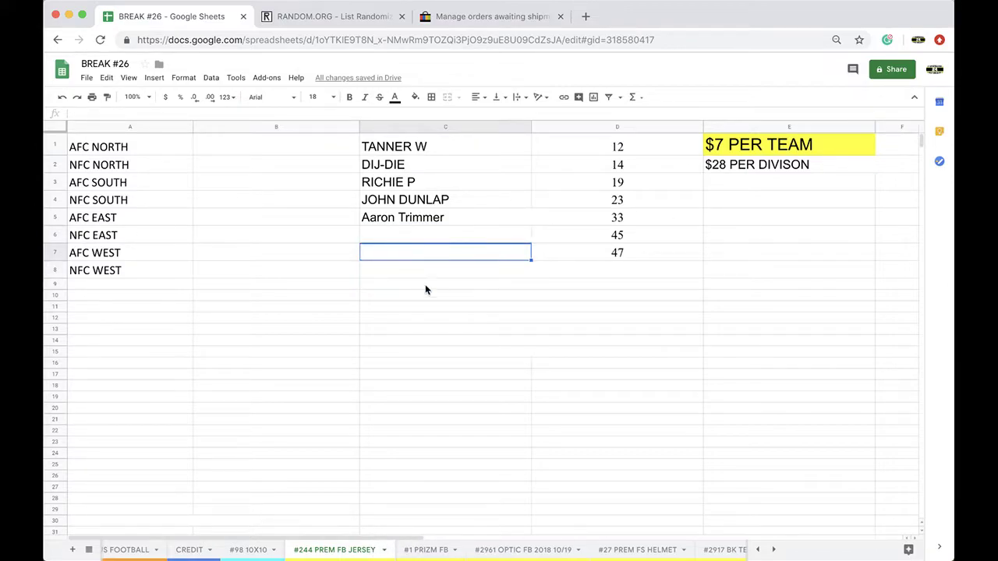
pyautogui.click(414, 549)
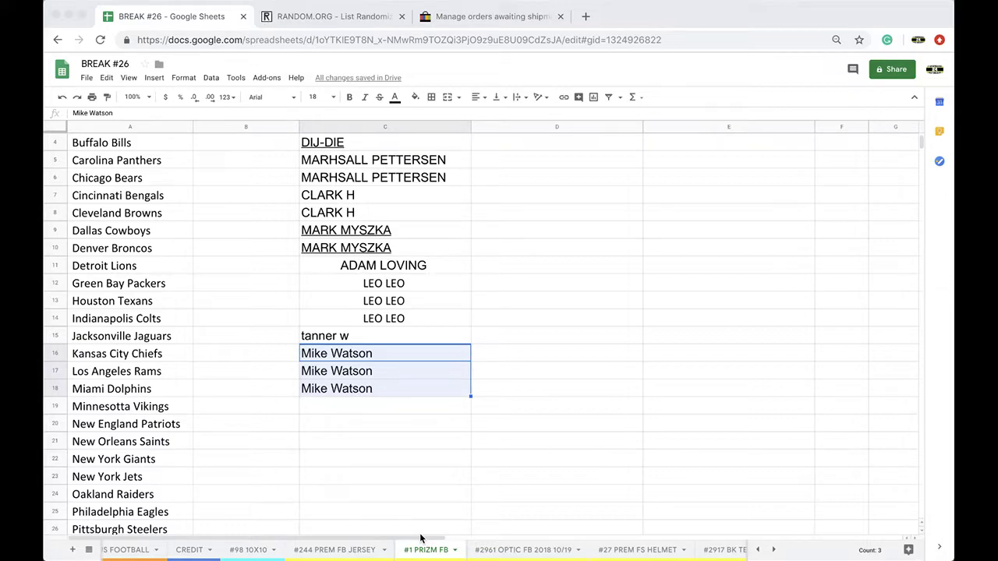
# - Enter the Vikings buyer's name in C19
pyautogui.click(349, 411)
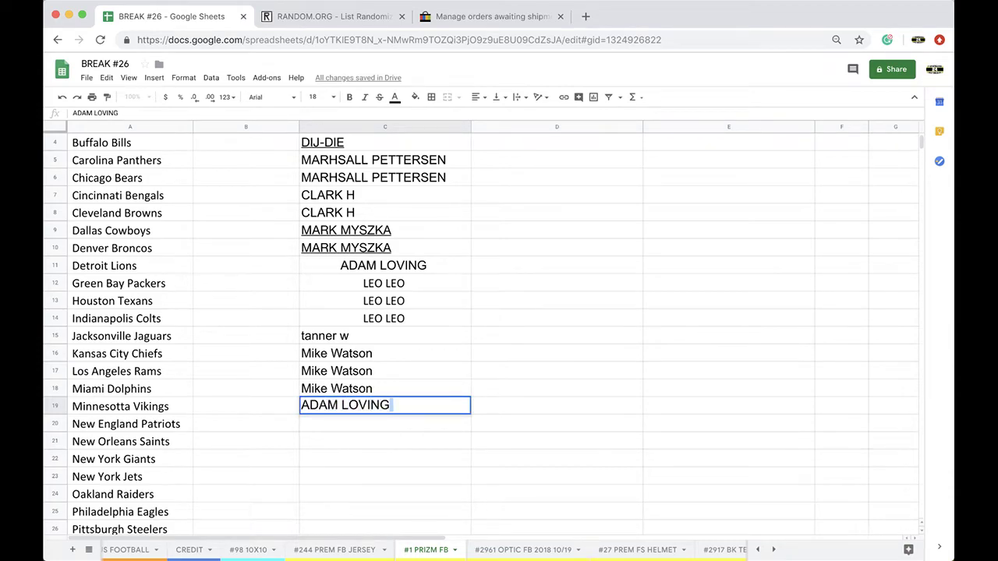
pyautogui.click(352, 477)
# - Left-align every name in column C
pyautogui.scroll(2, 352, 477)
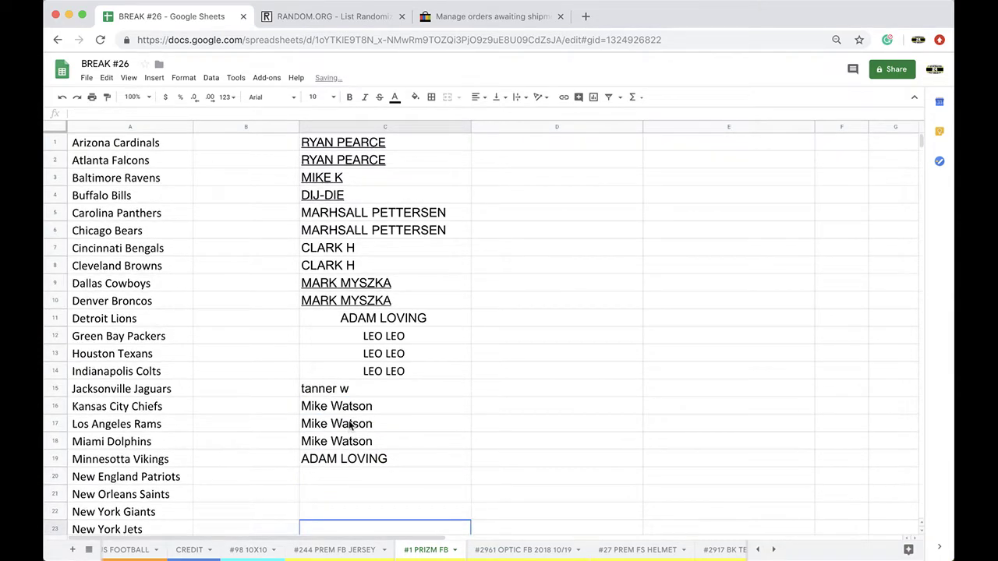
pyautogui.click(333, 125)
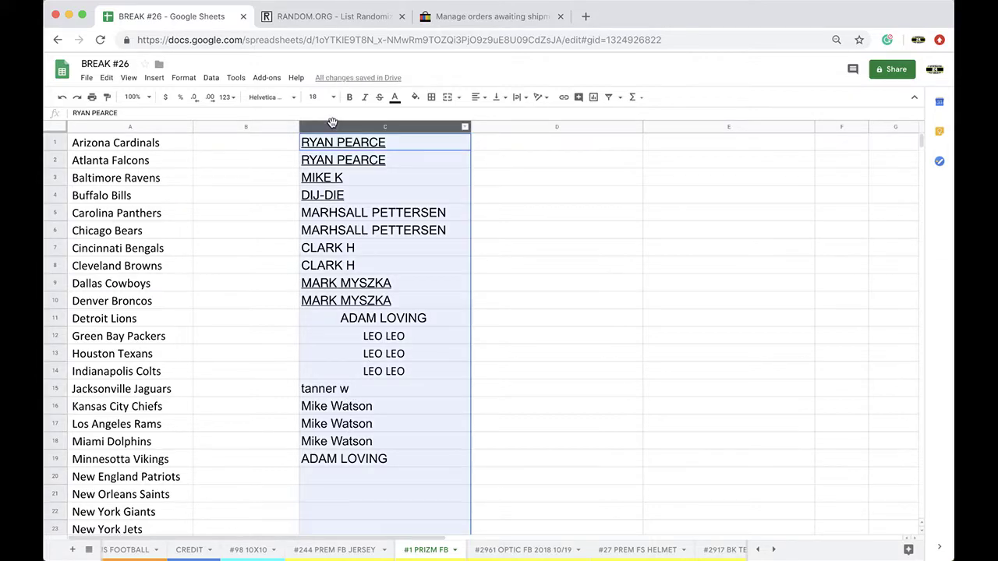
pyautogui.click(475, 96)
pyautogui.click(477, 117)
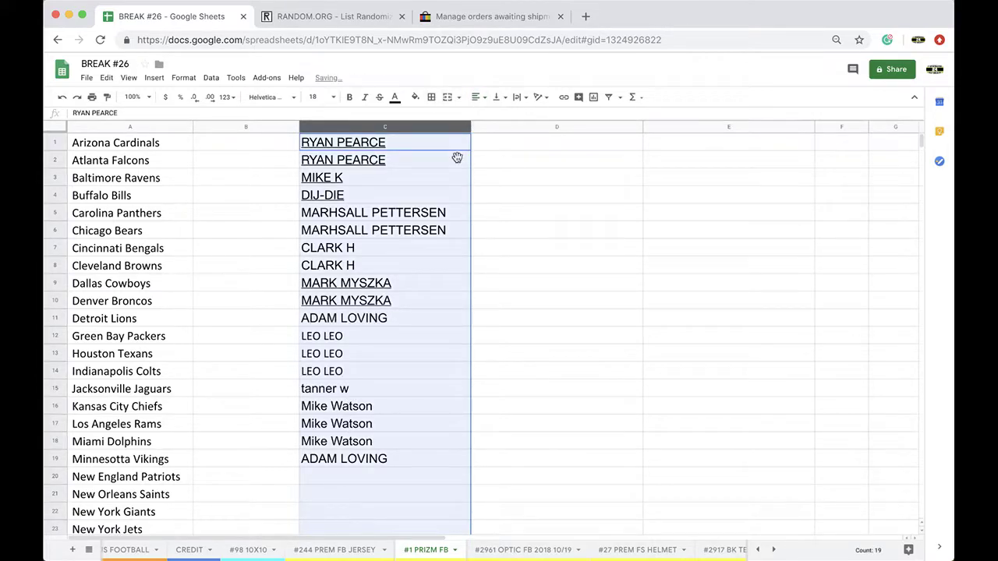
pyautogui.click(355, 437)
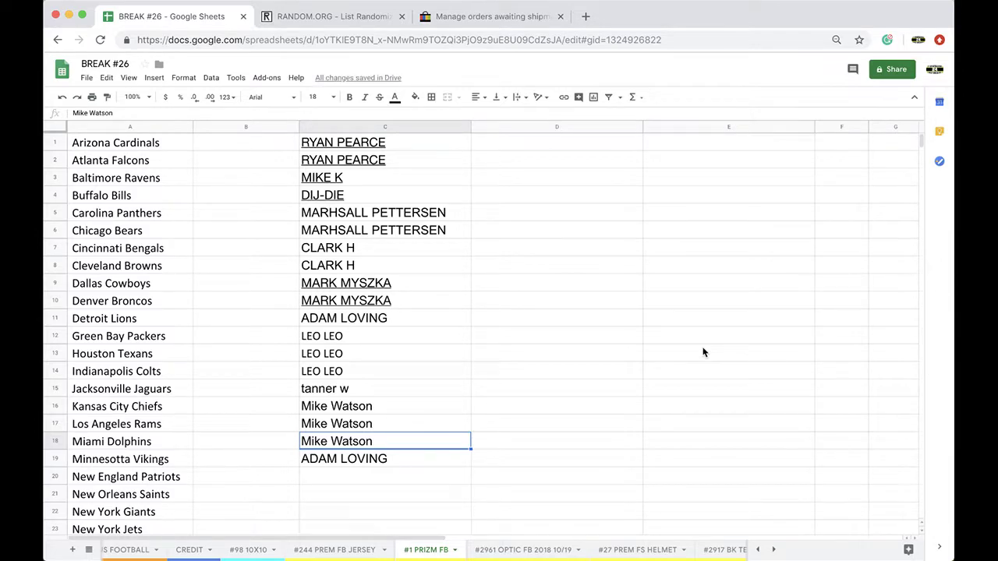
# - Enter buyer names for the Patriots, Saints and Giants in C20:C22
pyautogui.scroll(-2, 662, 370)
pyautogui.click(379, 446)
pyautogui.write('RICHIE P')
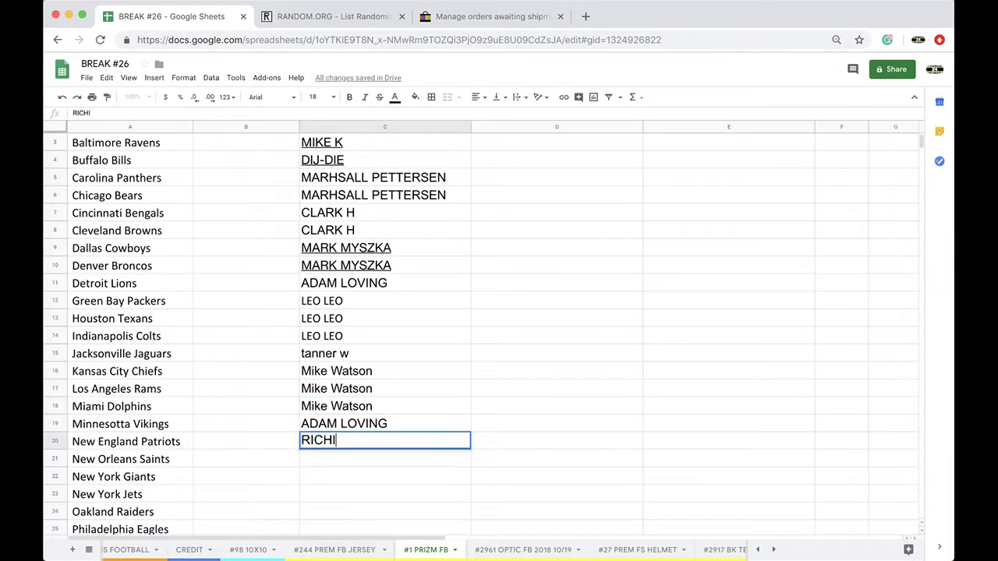
pyautogui.press('Return')
pyautogui.click(360, 443)
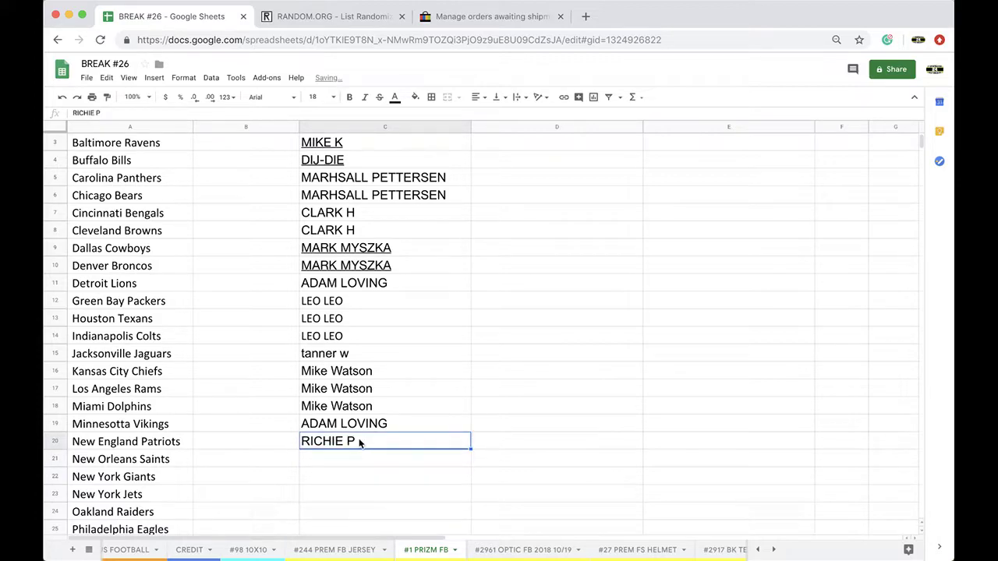
pyautogui.hotkey('ctrl', 'c')
pyautogui.press('Down')
pyautogui.hotkey('ctrl', 'v')
pyautogui.press('Down')
# - Set the Giants entry C22 to size 18 and fill C20:C22 yellow
pyautogui.click(387, 435)
pyautogui.click(367, 479)
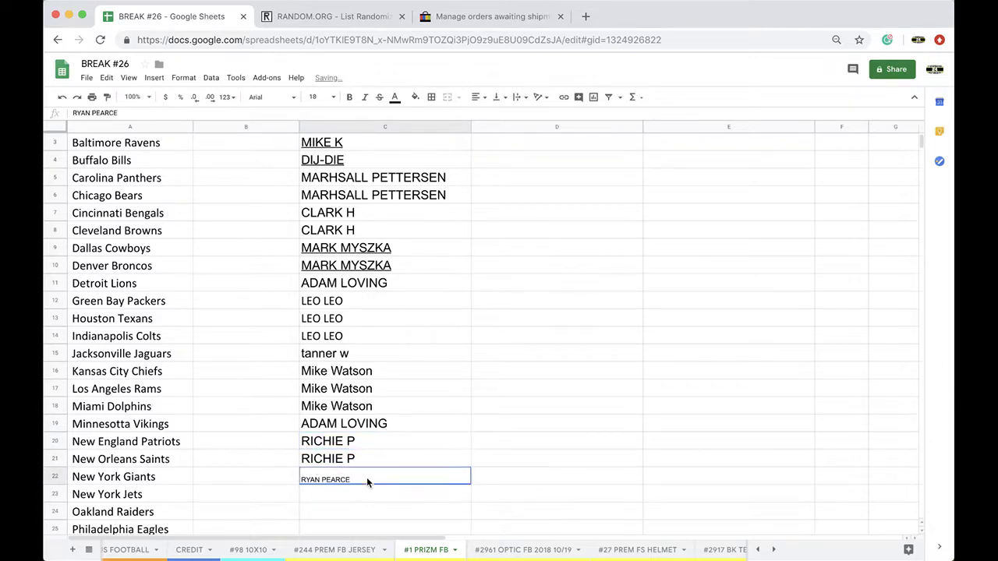
pyautogui.click(312, 94)
pyautogui.click(317, 254)
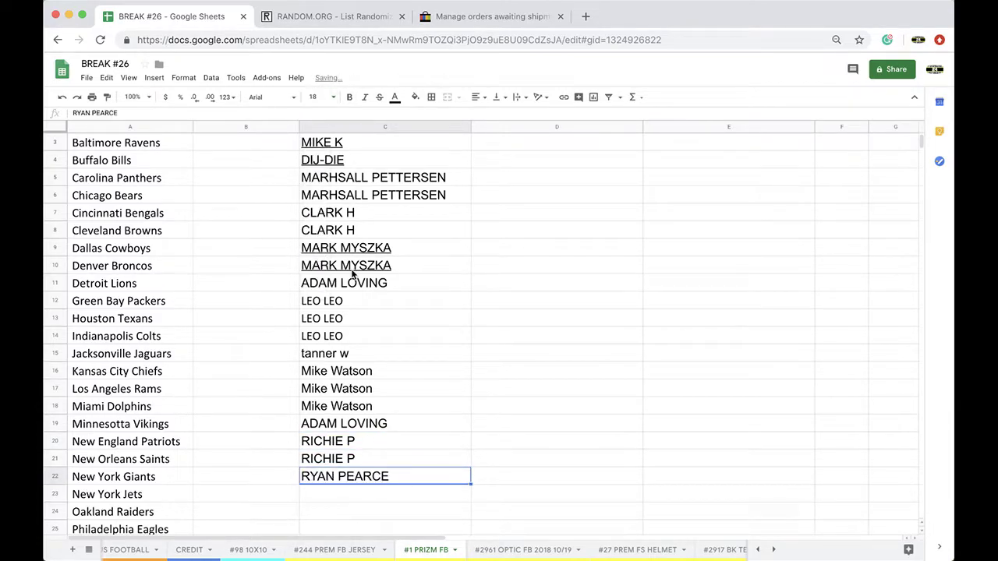
pyautogui.press('super+equal')
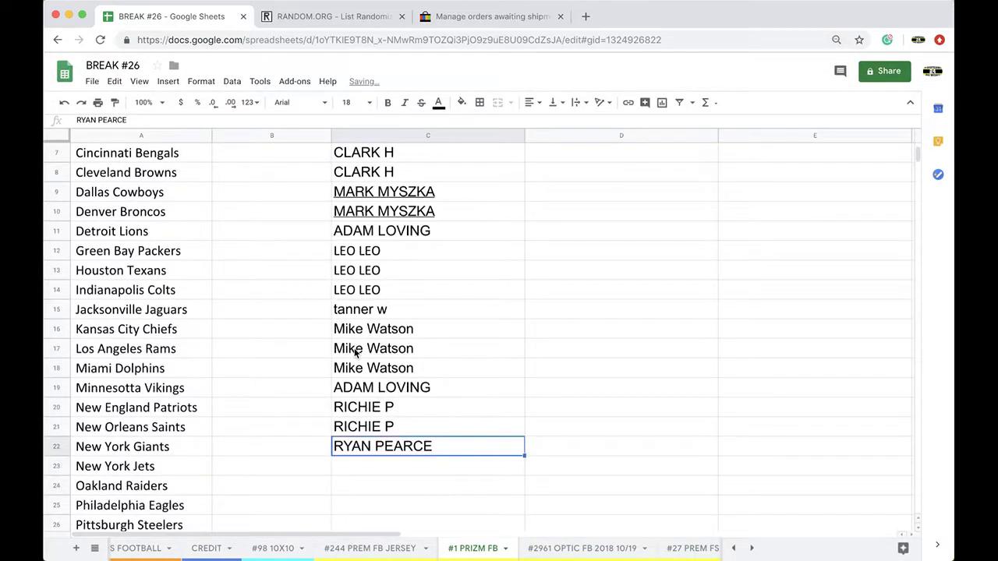
pyautogui.moveTo(367, 408); pyautogui.dragTo(383, 448)
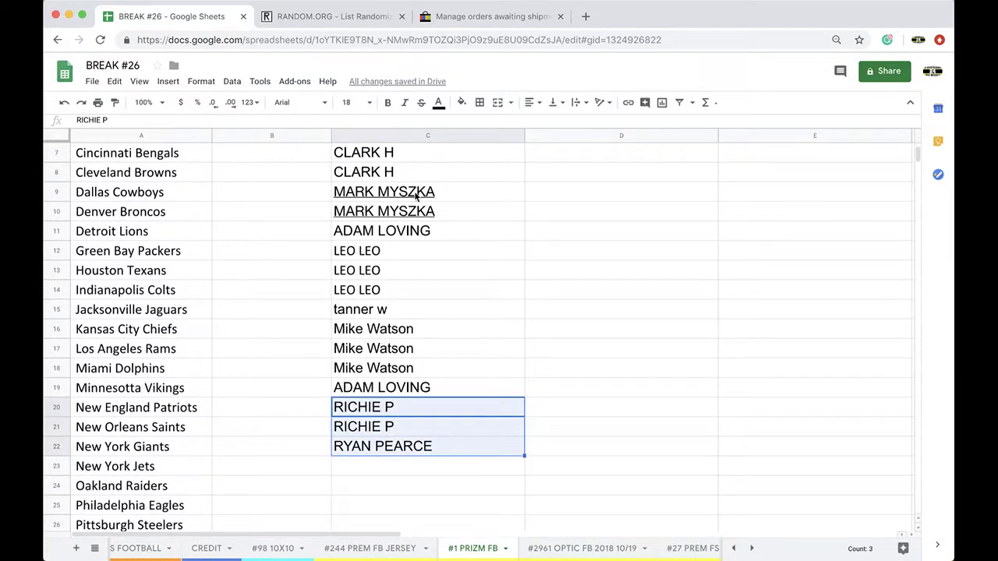
pyautogui.click(461, 102)
pyautogui.click(500, 162)
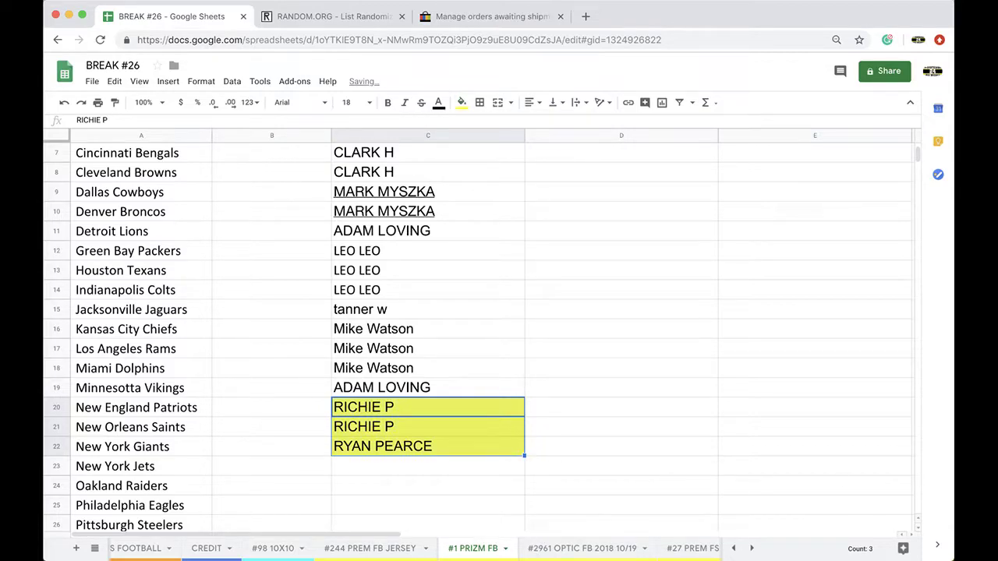
# - Reset the fill on the Patriots and Saints cells C20:C21, leaving C22 yellow
pyautogui.click(382, 549)
pyautogui.hotkey('alt', 'Down')
pyautogui.keyDown('shift'); pyautogui.click(442, 421); pyautogui.keyUp('shift')
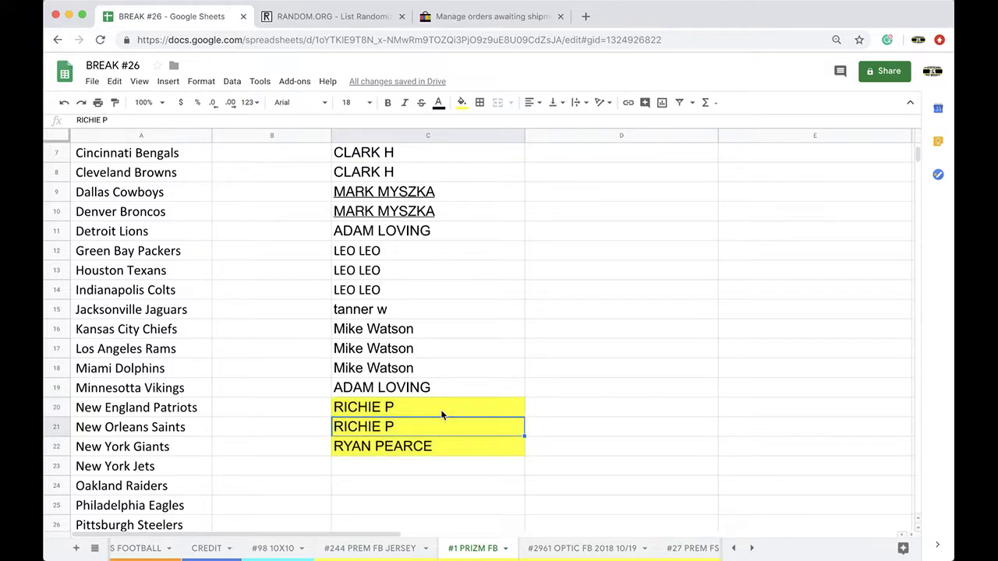
pyautogui.click(462, 102)
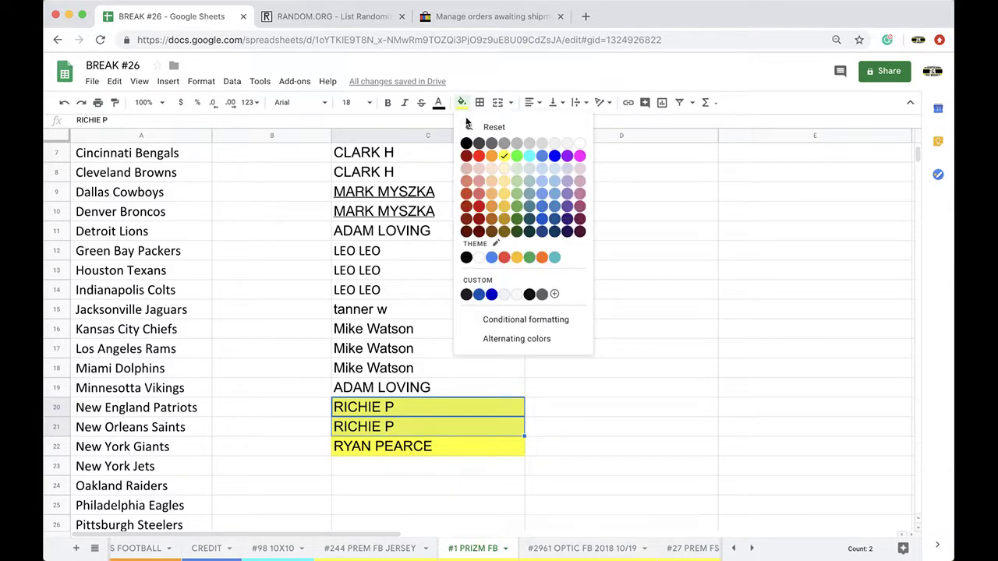
pyautogui.click(467, 120)
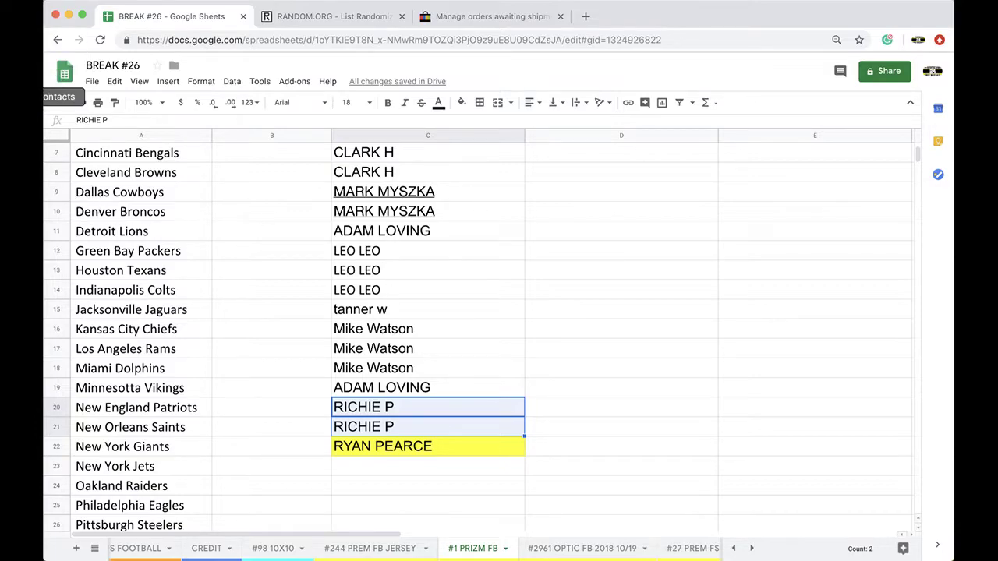
# - Enter one buyer's name for the Jets and Raiders in C23 and C24
pyautogui.scroll(-3, 385, 259)
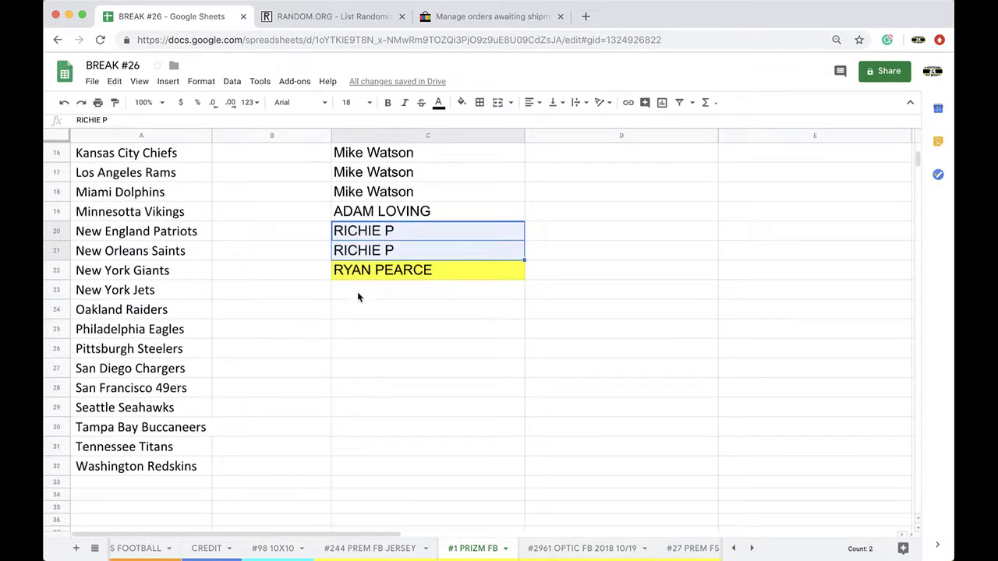
pyautogui.click(359, 297)
pyautogui.write('BENZO')
pyautogui.press('Return')
pyautogui.click(434, 291)
pyautogui.hotkey('ctrl', 'c')
pyautogui.press('Down')
pyautogui.hotkey('ctrl', 'v')
# - Set C23:C24 to font size 18 with a yellow fill
pyautogui.moveTo(341, 293); pyautogui.dragTo(351, 310)
pyautogui.click(349, 102)
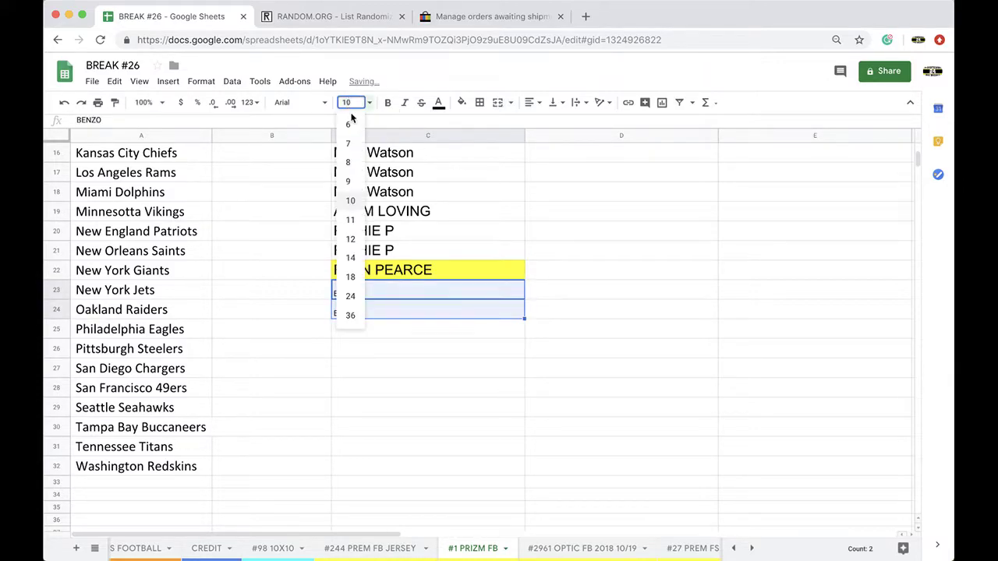
pyautogui.click(350, 277)
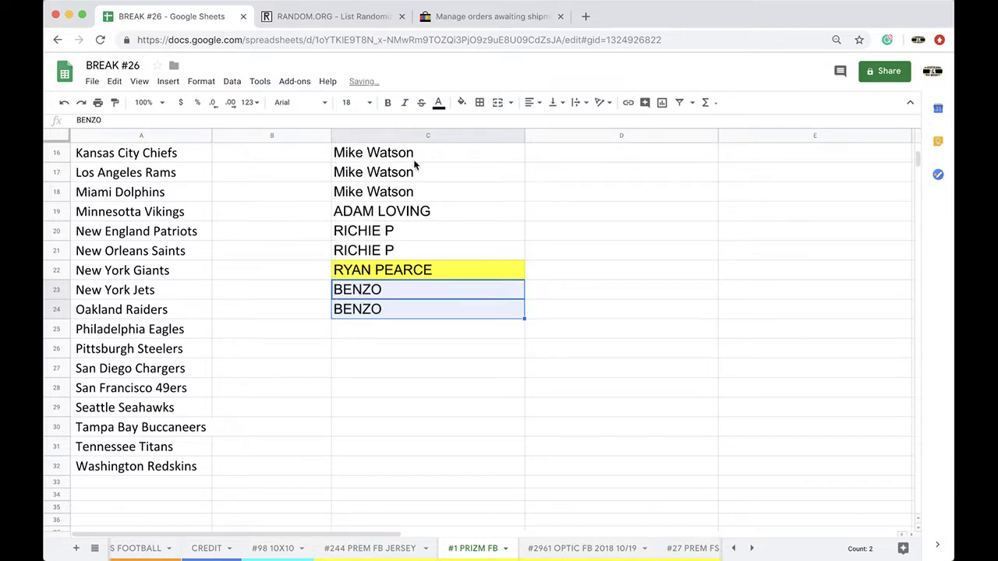
pyautogui.click(461, 103)
pyautogui.click(504, 158)
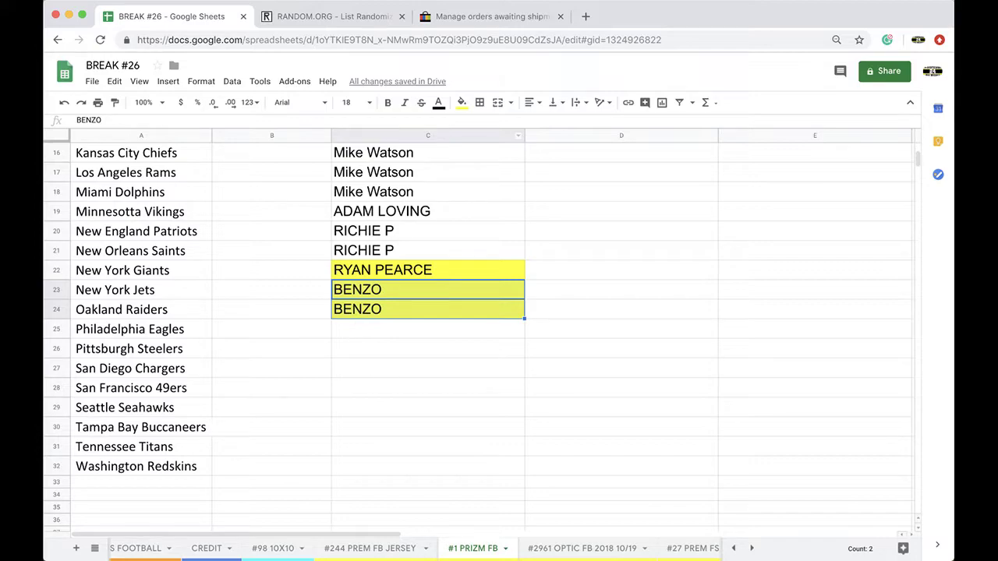
# - Move the #1 PRIZM FB tab before #244 PREM FB JERSEY
pyautogui.click(390, 548)
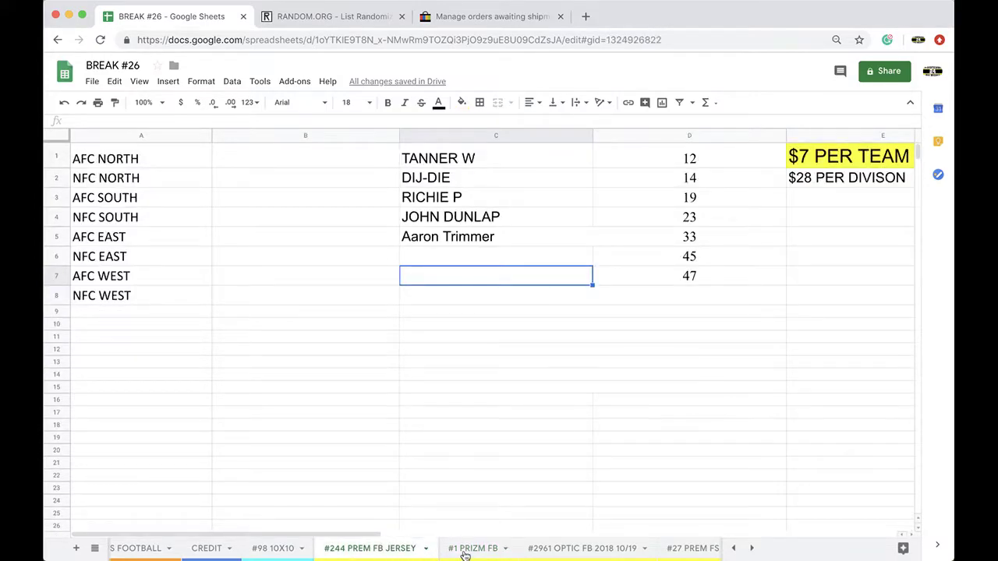
pyautogui.click(465, 552)
pyautogui.moveTo(465, 551); pyautogui.dragTo(381, 550)
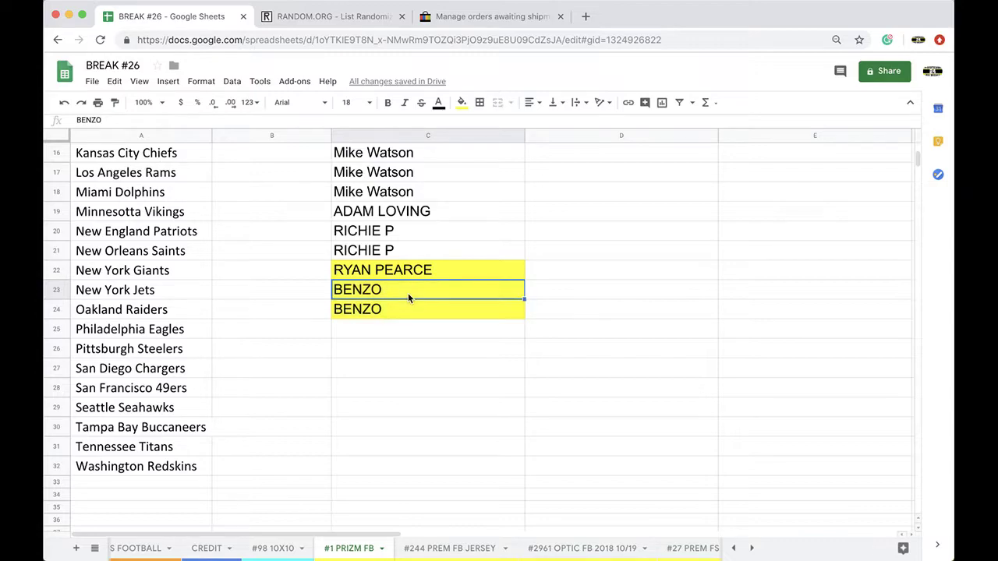
# - Reset the yellow fill on C23:C24
pyautogui.click(462, 103)
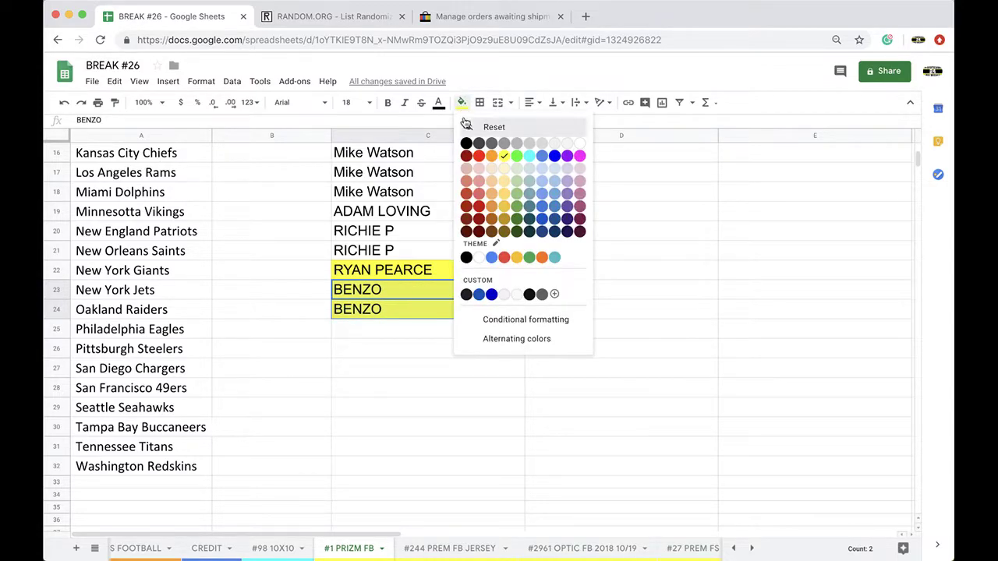
pyautogui.click(477, 126)
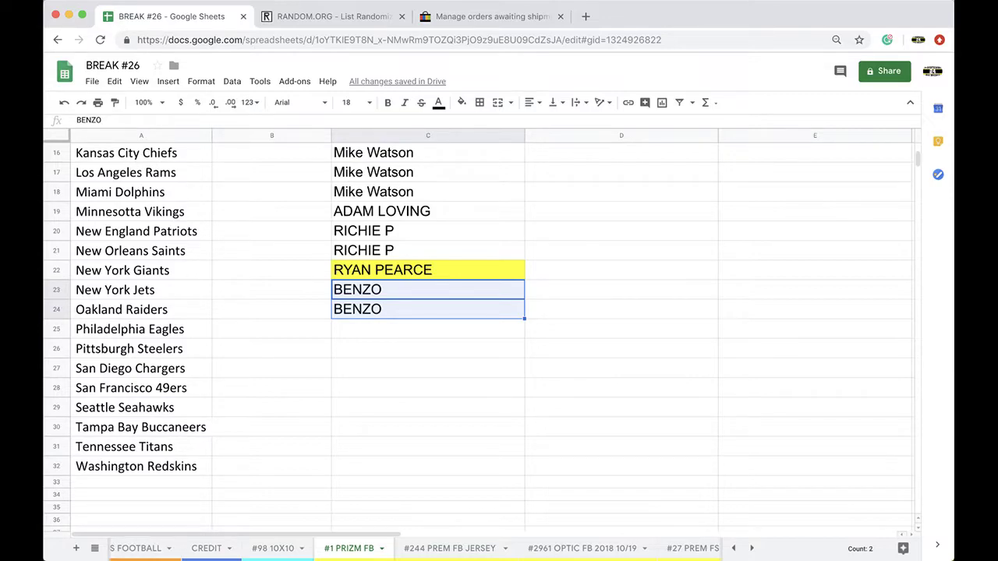
pyautogui.hscroll(5, 455, 543)
# - On #27 PREM FS HELMET, clear the C5:C6 buyer and move names C7:C14 up to C5
pyautogui.hscroll(2, 454, 544)
pyautogui.click(367, 548)
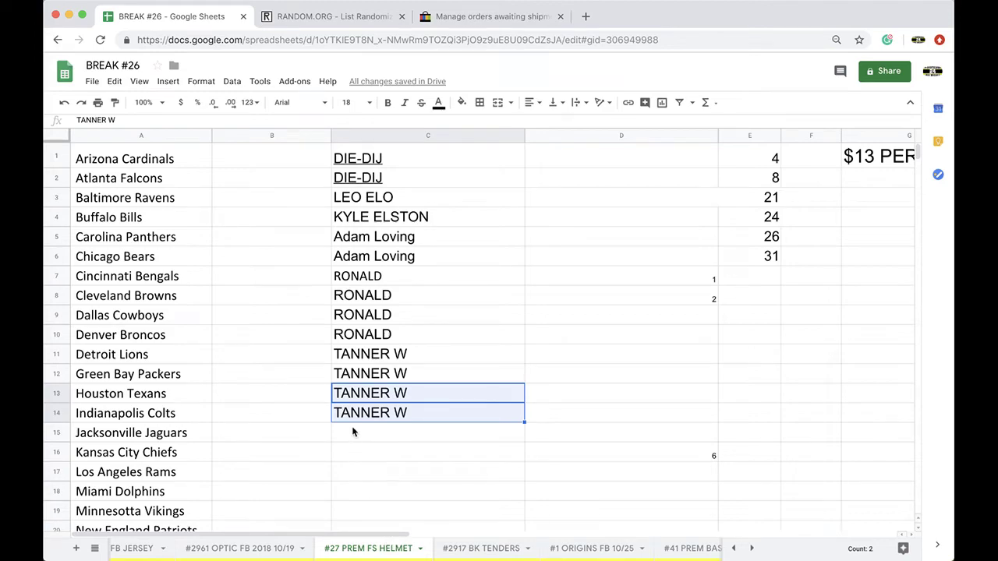
pyautogui.click(365, 361)
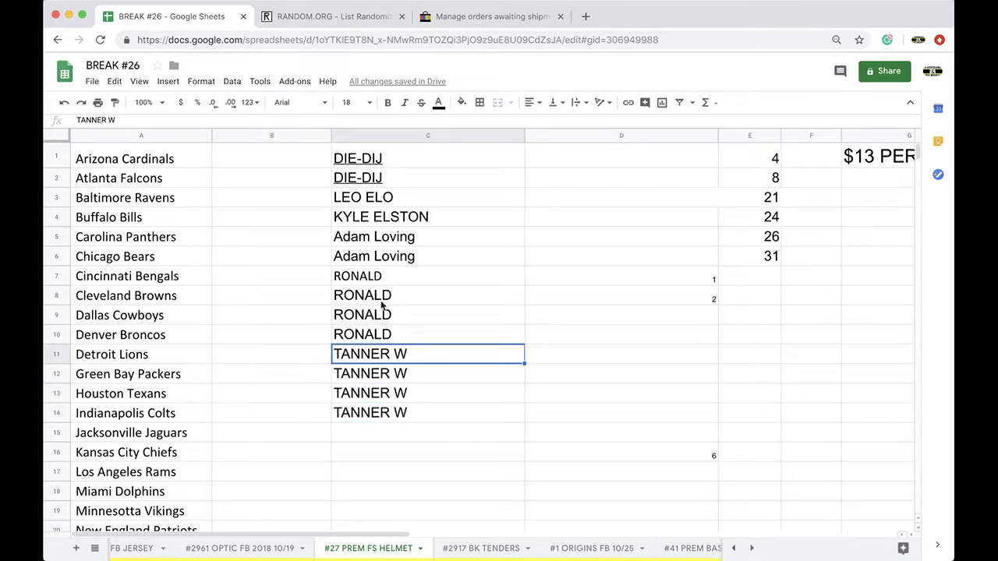
pyautogui.moveTo(382, 238); pyautogui.dragTo(386, 256)
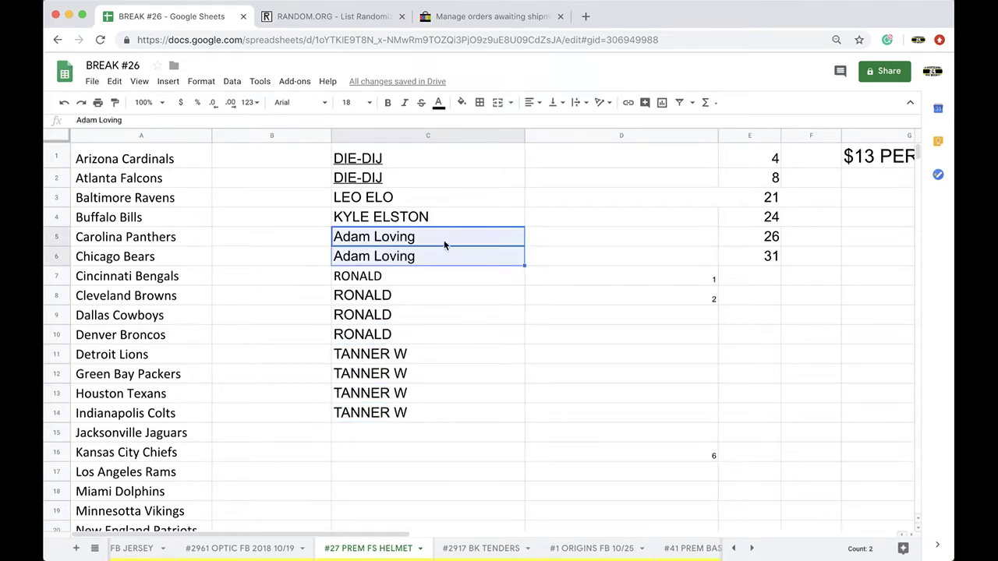
pyautogui.press('Delete')
pyautogui.moveTo(408, 283); pyautogui.dragTo(401, 413)
pyautogui.press('super+c')
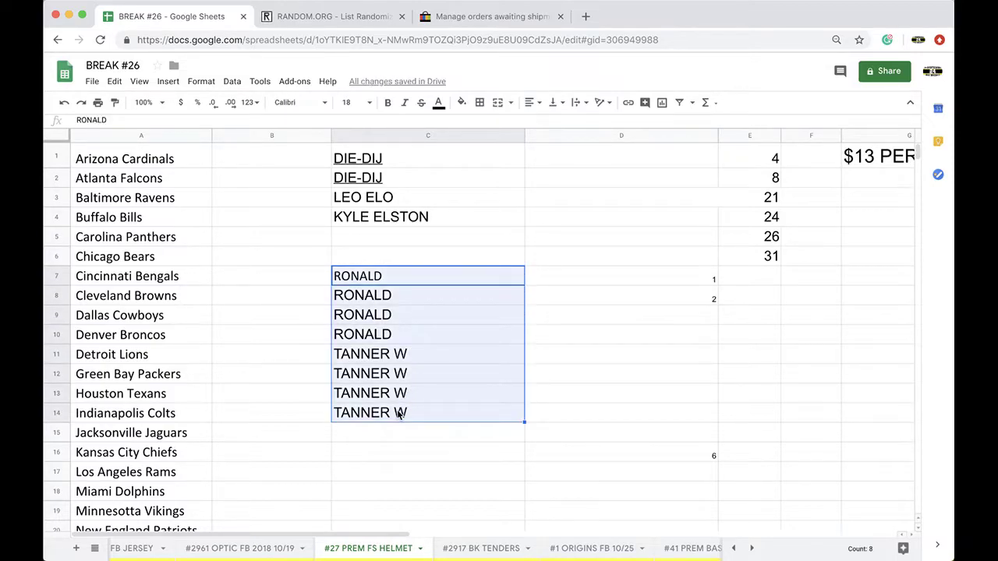
pyautogui.press('Delete')
pyautogui.click(367, 231)
pyautogui.press('super+v')
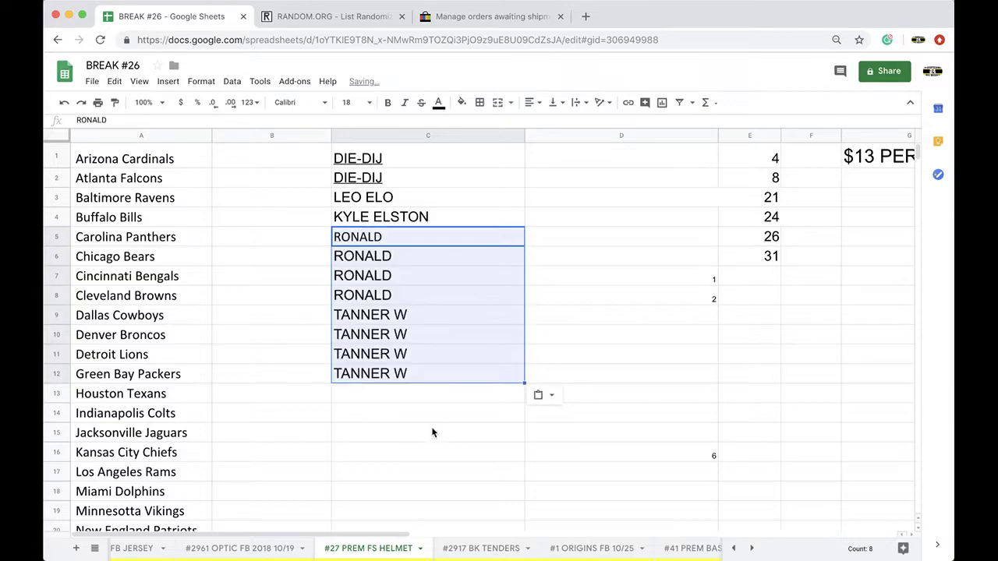
# - Clear the stray numbers in column D, then go to #244 PREM FB JERSEY
pyautogui.click(619, 137)
pyautogui.press('Delete')
pyautogui.hscroll(-5, 426, 552)
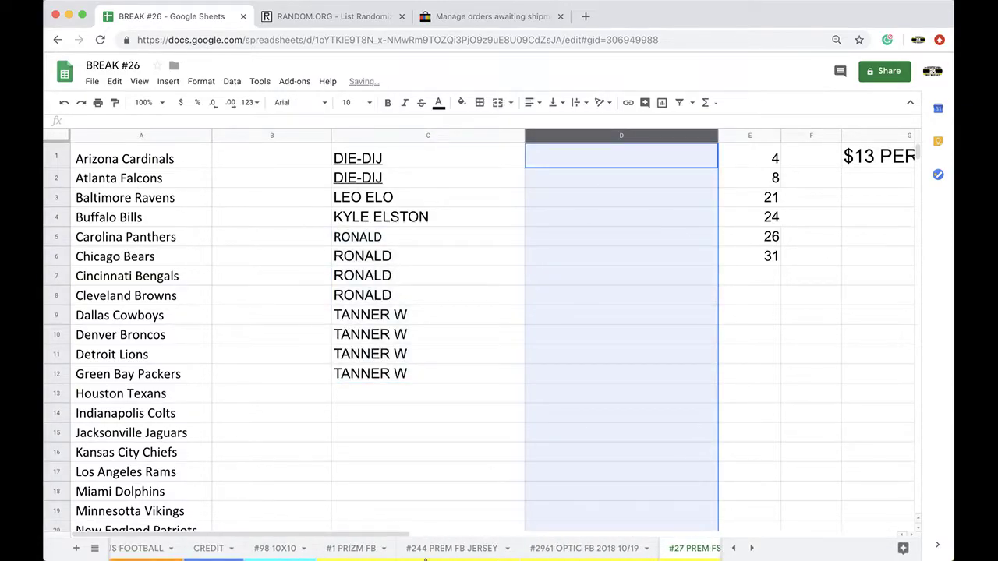
pyautogui.click(526, 548)
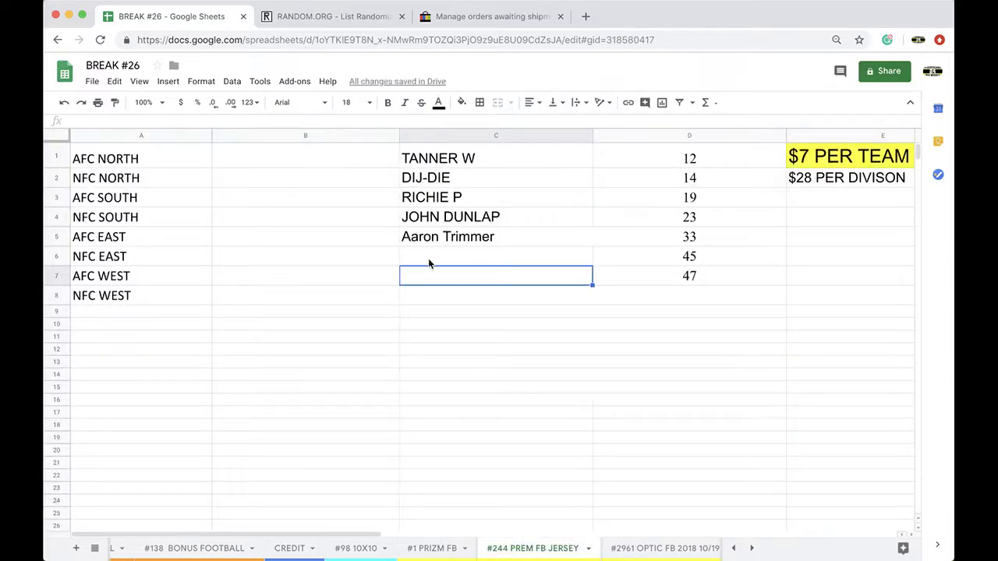
# - Undo an accidental paste and enter the NFC EAST buyer's name in C6
pyautogui.click(428, 258)
pyautogui.press('super+v')
pyautogui.press('super+z')
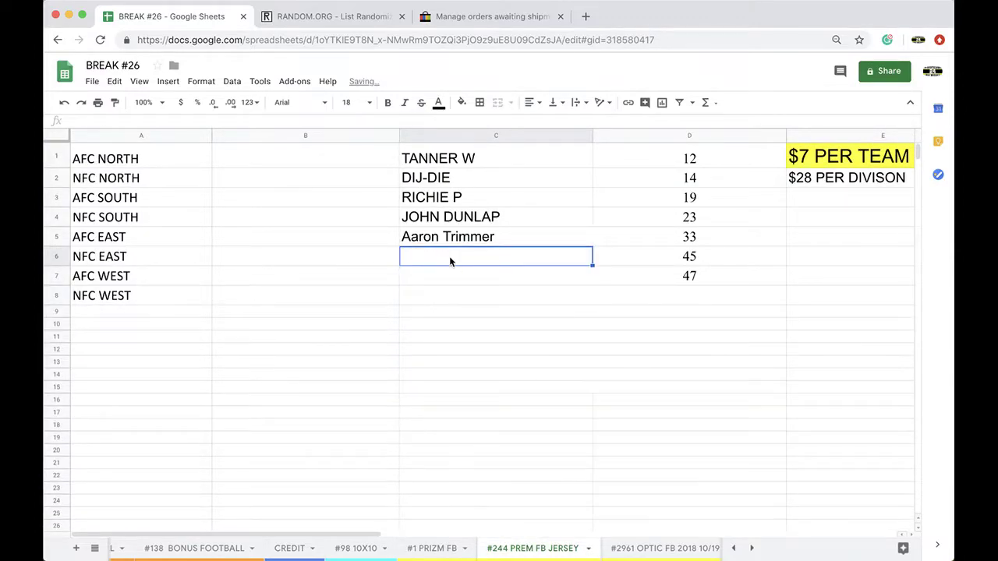
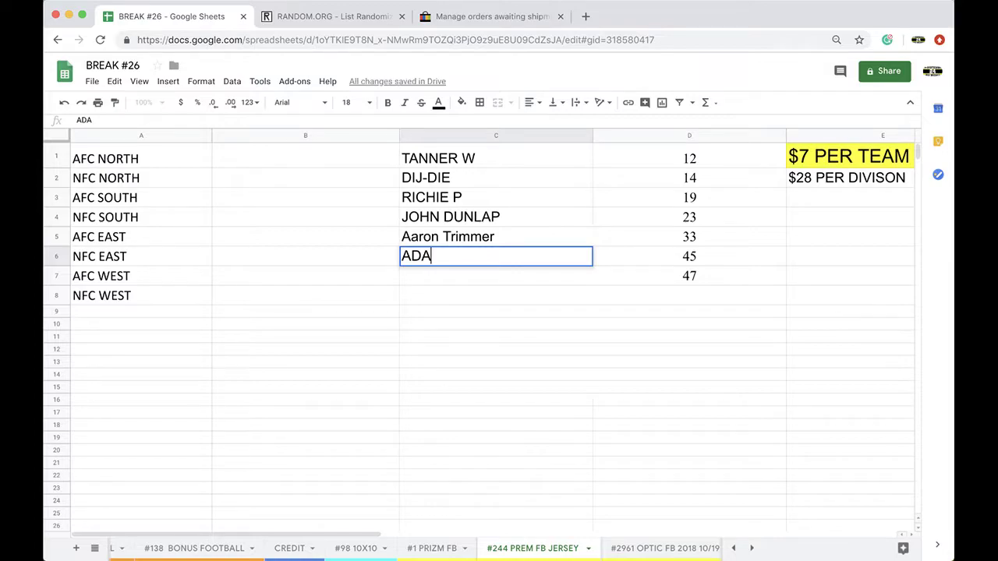
pyautogui.click(466, 150)
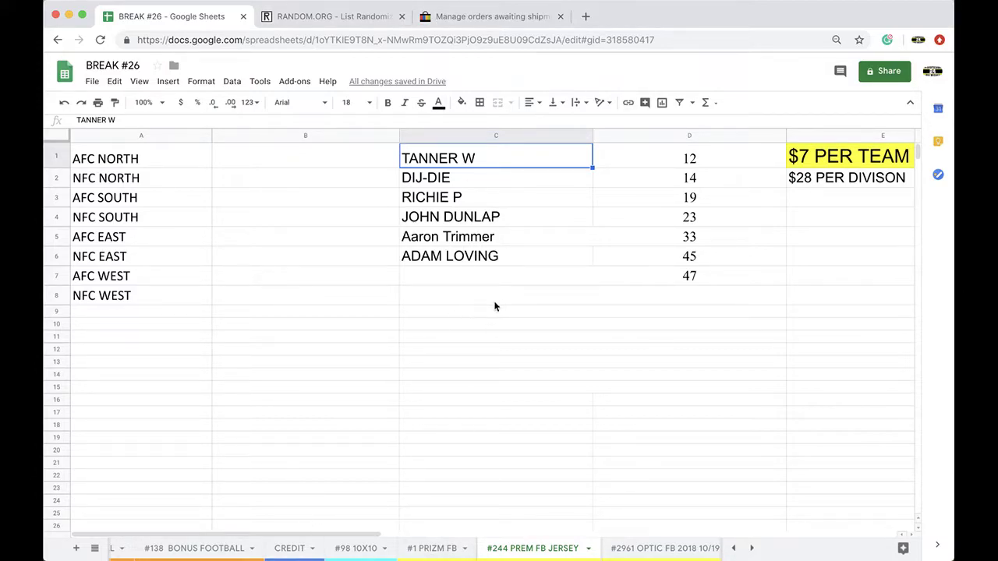
pyautogui.click(451, 258)
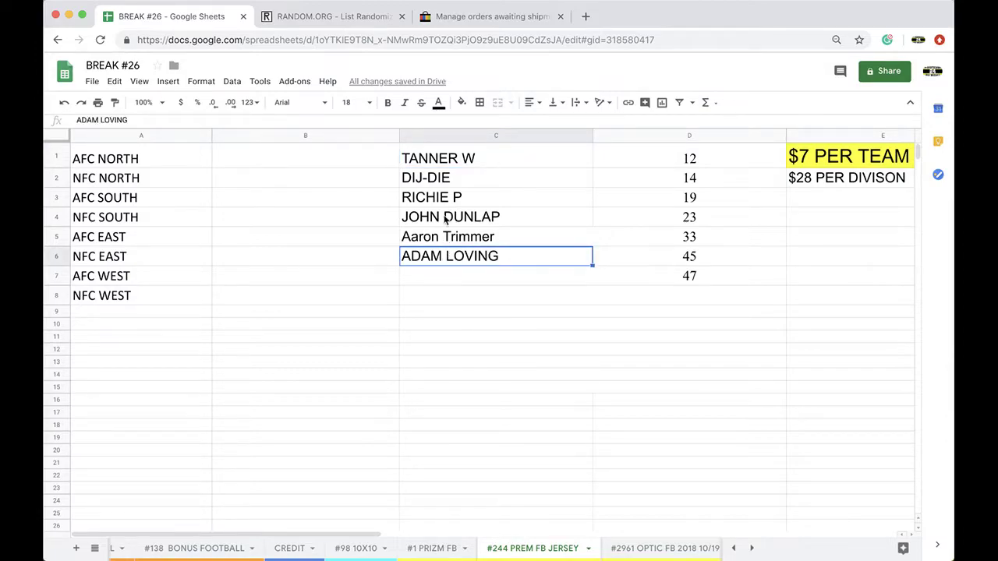
# - Fill C6 on #244 PREM FB JERSEY yellow, then reset it to no fill
pyautogui.click(462, 102)
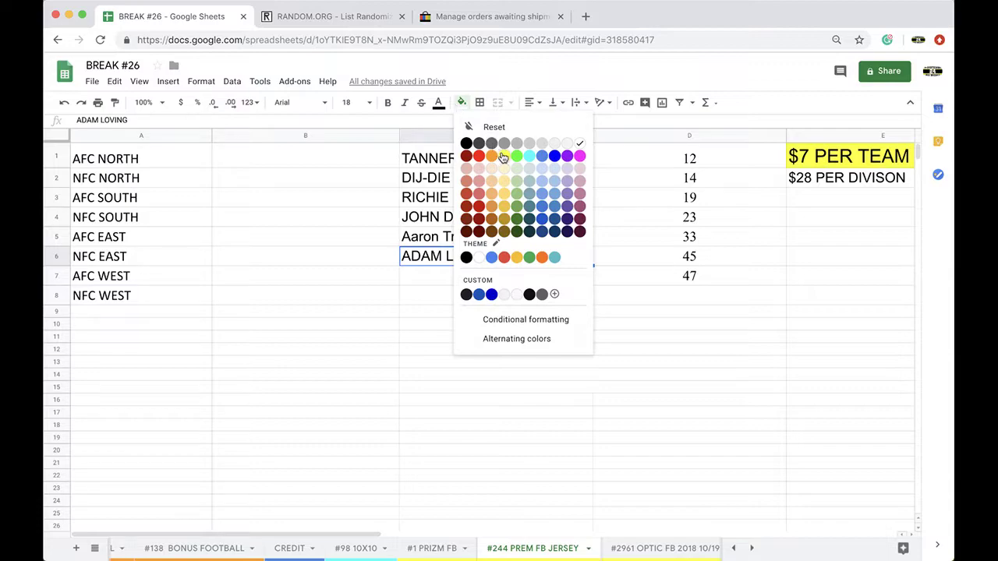
pyautogui.click(501, 157)
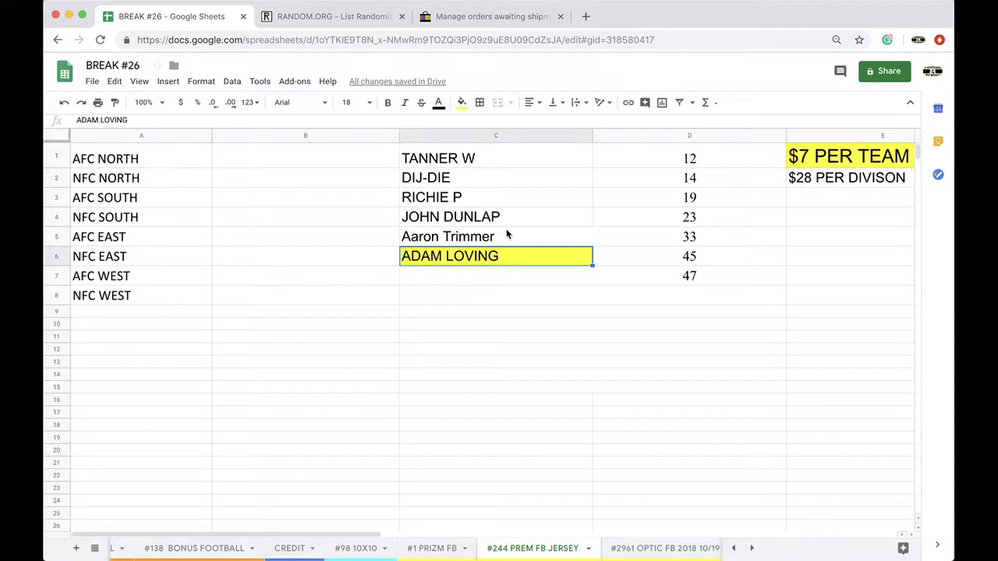
pyautogui.click(462, 104)
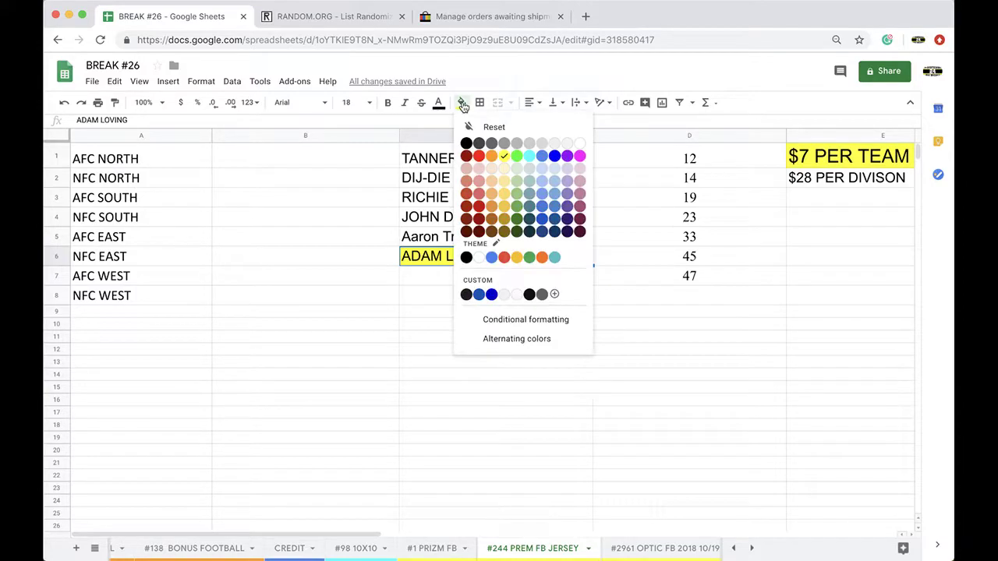
pyautogui.click(470, 122)
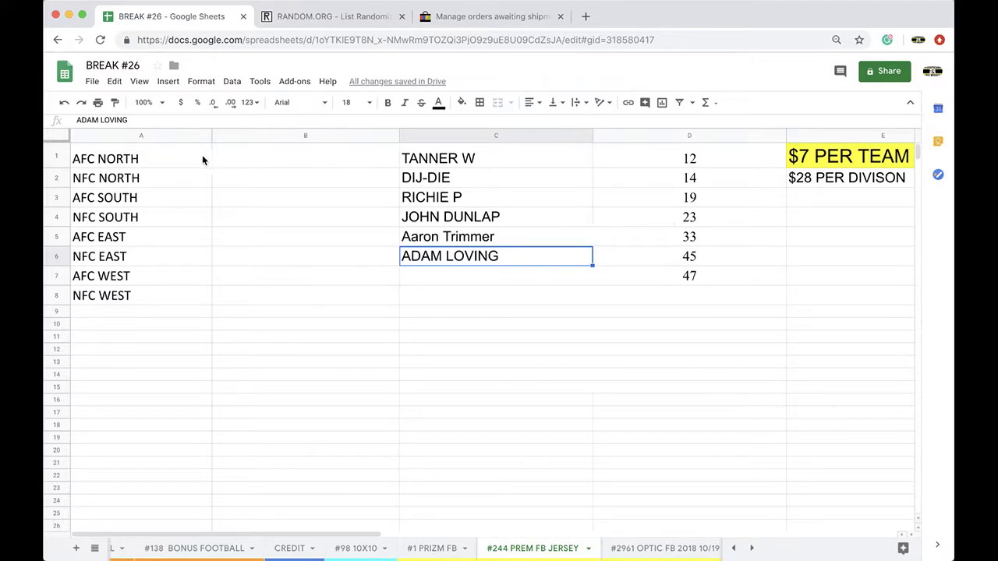
# - Cycle through the CREDIT and #244 tabs, ending on #1 PRIZM FB with C22 selected
pyautogui.click(443, 548)
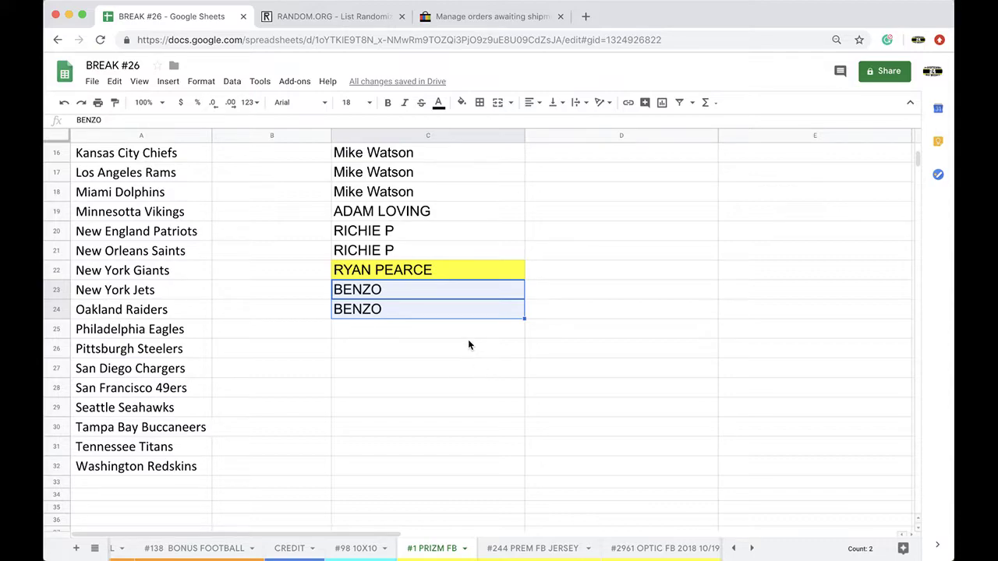
pyautogui.click(295, 548)
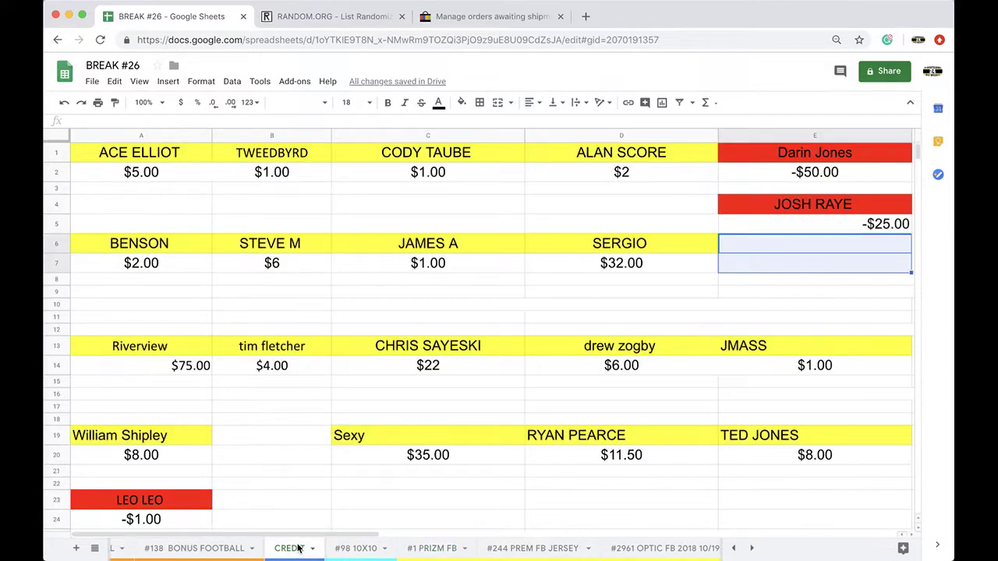
pyautogui.click(430, 552)
pyautogui.click(524, 550)
pyautogui.hotkey('alt', 'Up')
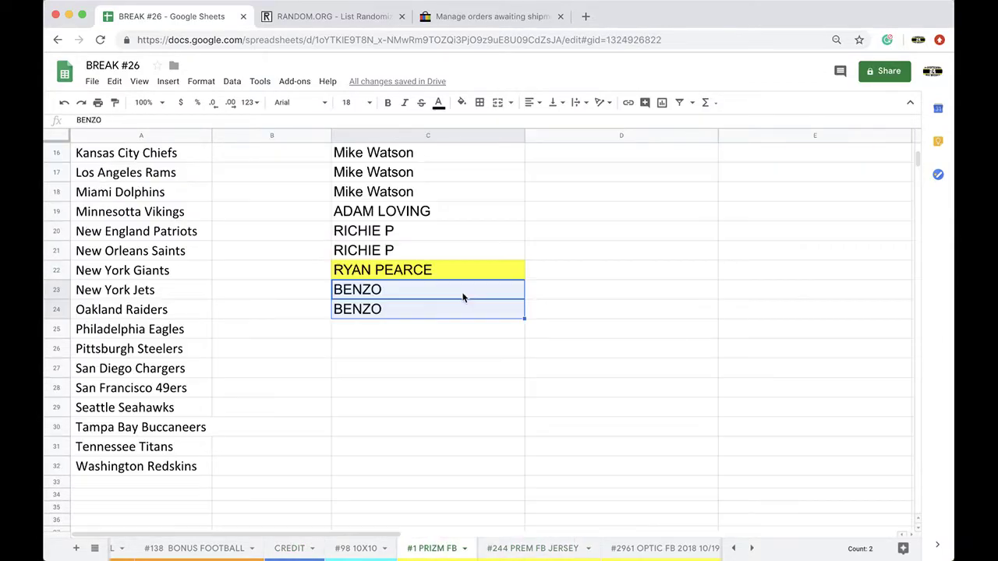
pyautogui.click(437, 271)
# - Reset C22's yellow fill and change that buyer's CREDIT balance in D20 from $11.50 to $2.50
pyautogui.click(461, 103)
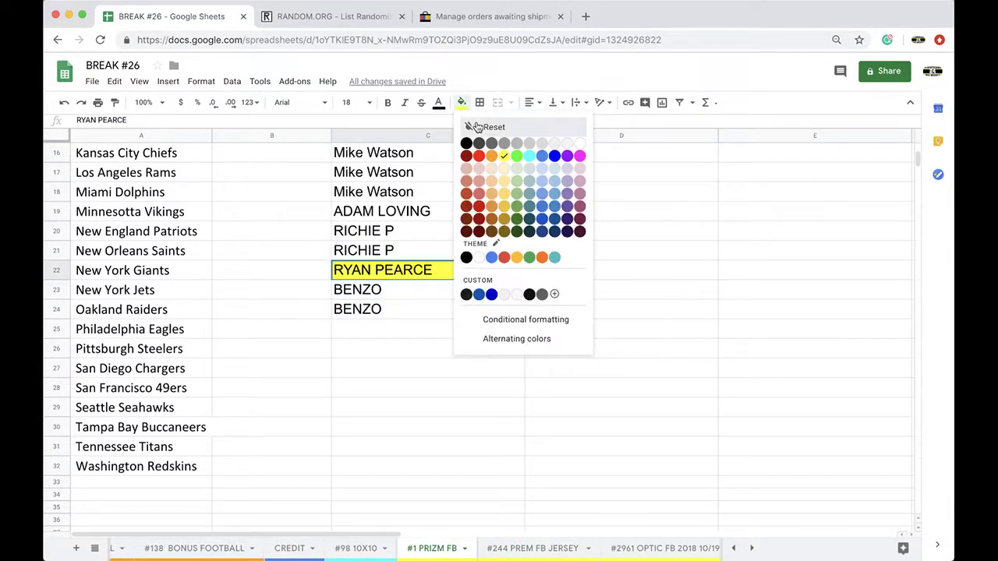
pyautogui.click(468, 127)
pyautogui.click(289, 548)
pyautogui.click(606, 469)
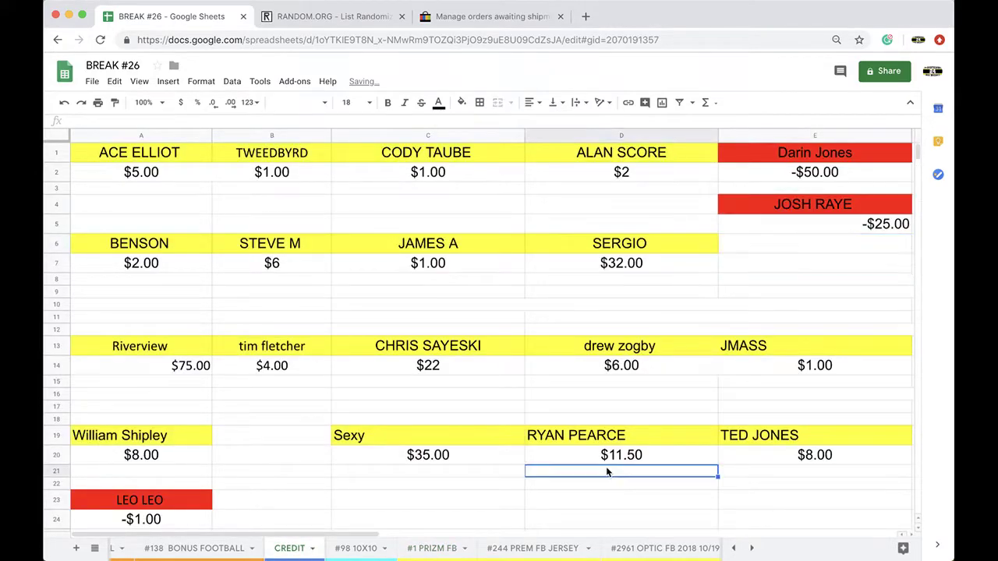
pyautogui.click(611, 454)
pyautogui.write('$2.50')
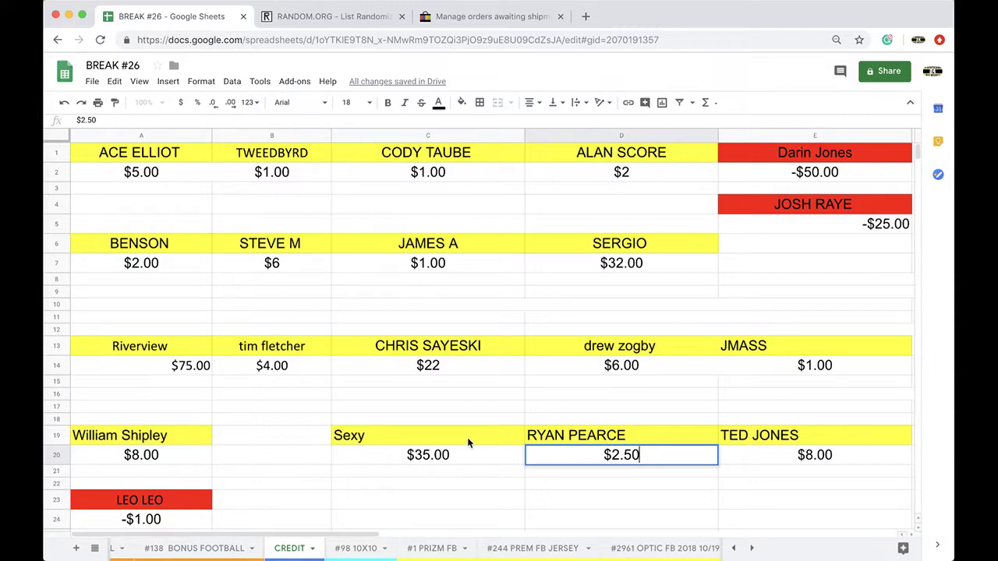
pyautogui.click(139, 485)
pyautogui.scroll(-1, 139, 487)
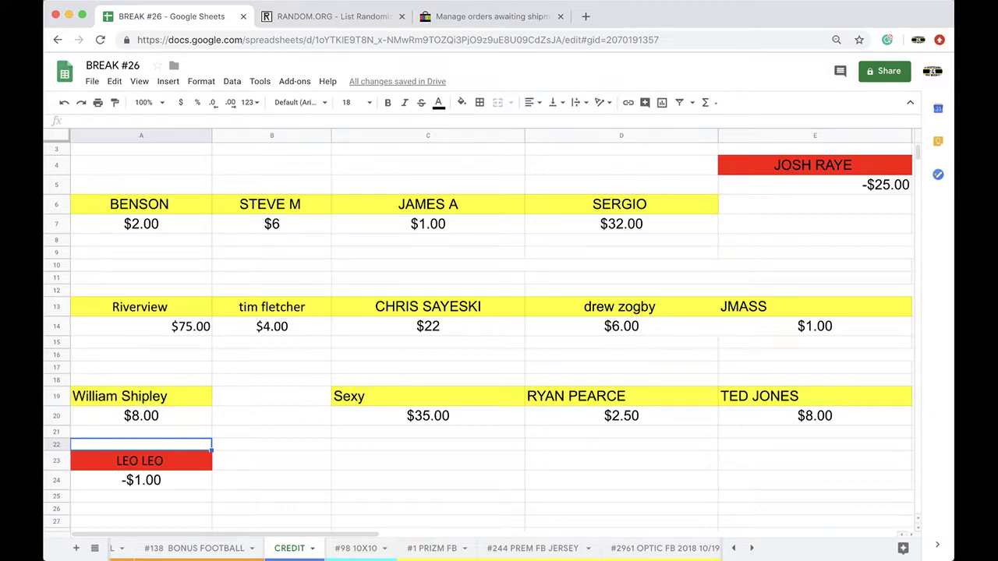
pyautogui.click(431, 549)
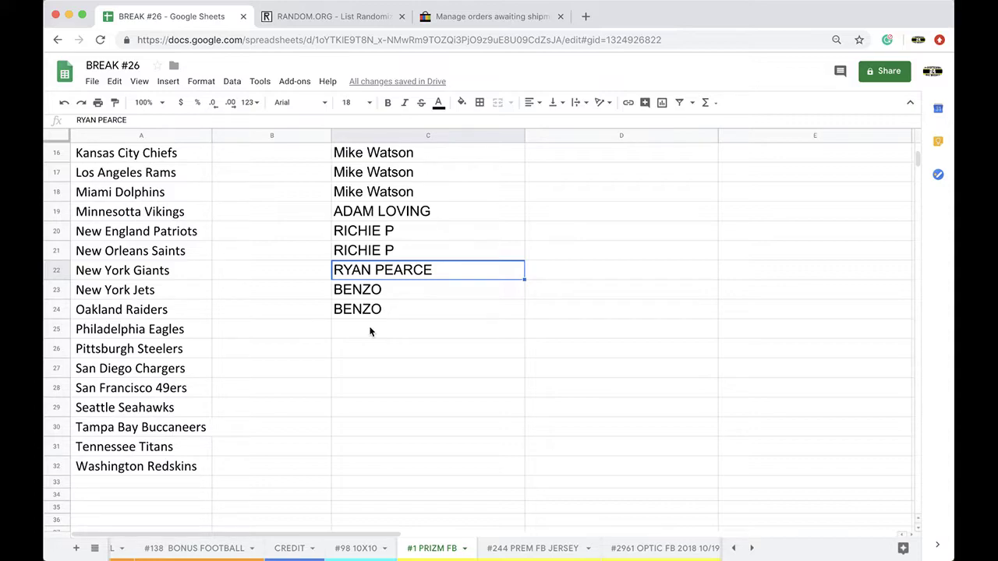
# - Type the Philadelphia Eagles buyer's name into C25 on #1 PRIZM FB
pyautogui.scroll(1, 363, 310)
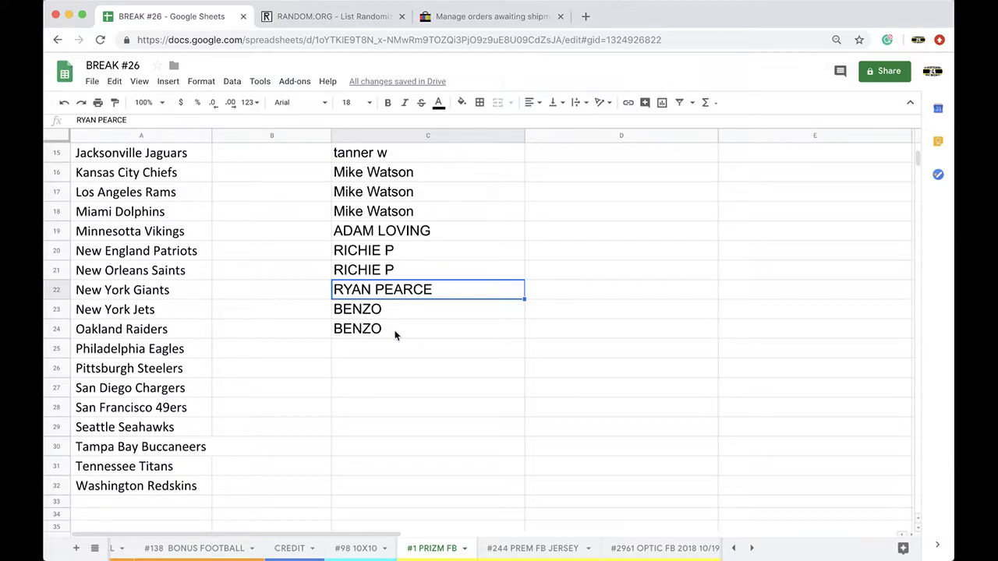
pyautogui.click(538, 550)
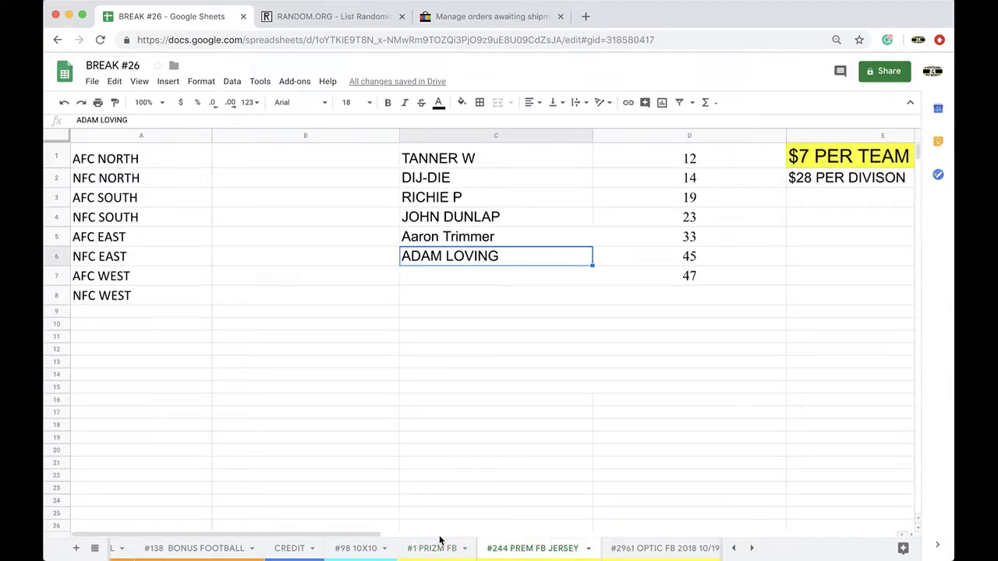
pyautogui.click(429, 548)
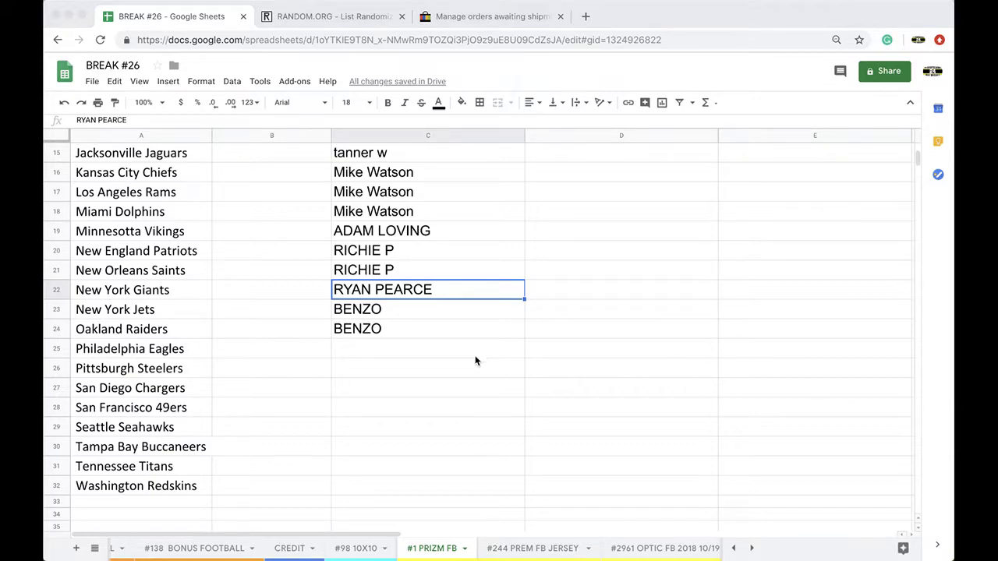
pyautogui.click(450, 358)
pyautogui.write('LEL')
pyautogui.press('BackSpace')
pyautogui.write('O ELO')
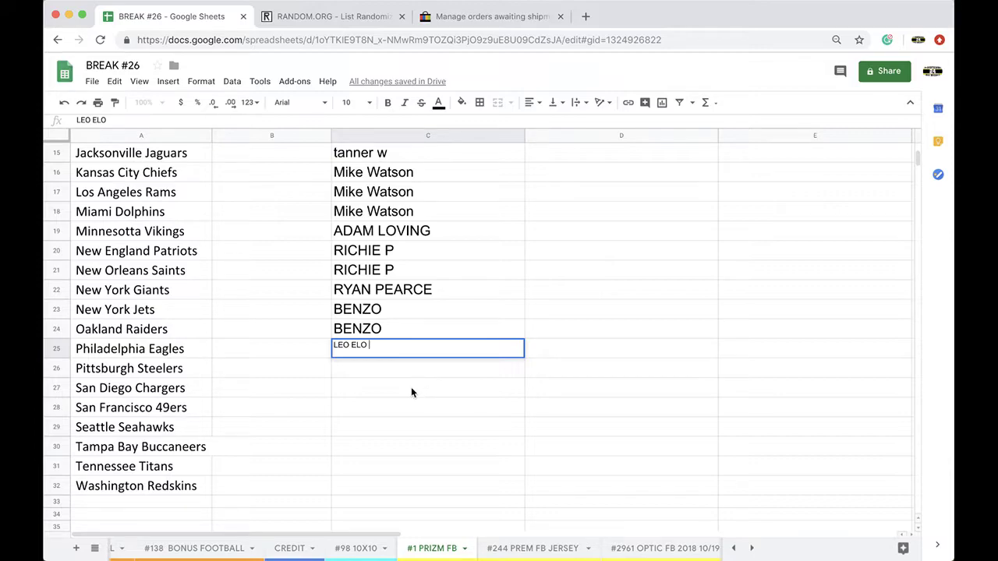
# - Copy the Eagles buyer name from C25 into the Pittsburgh Steelers cell C26
pyautogui.click(406, 413)
pyautogui.click(371, 352)
pyautogui.press('super+c')
pyautogui.press('Right')
pyautogui.press('Down')
pyautogui.press('super+v')
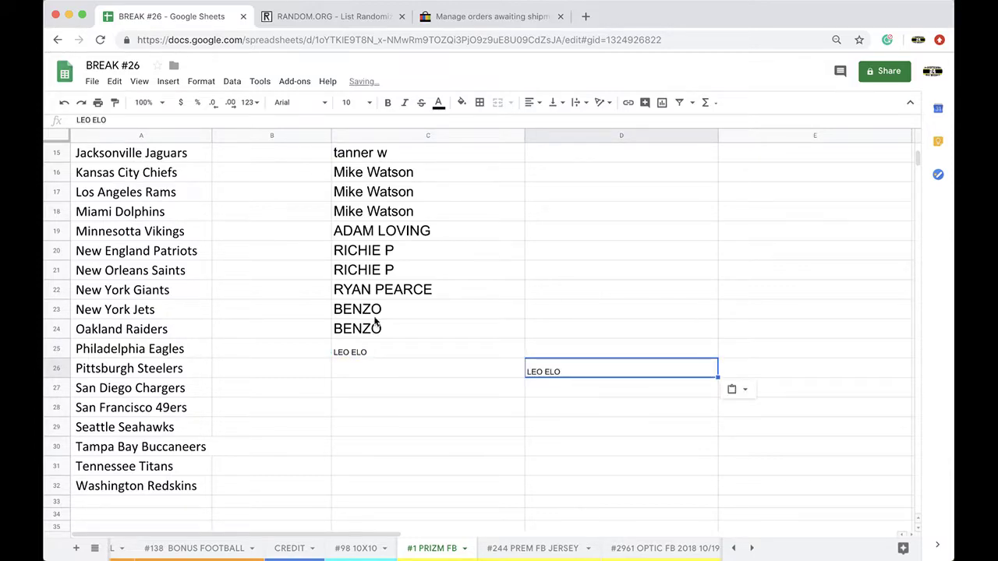
pyautogui.press('super+z')
pyautogui.click(409, 375)
pyautogui.press('super+v')
# - Set C25:C26 to font size 18 with yellow fill, then go to the CREDIT sheet
pyautogui.moveTo(390, 352); pyautogui.dragTo(390, 372)
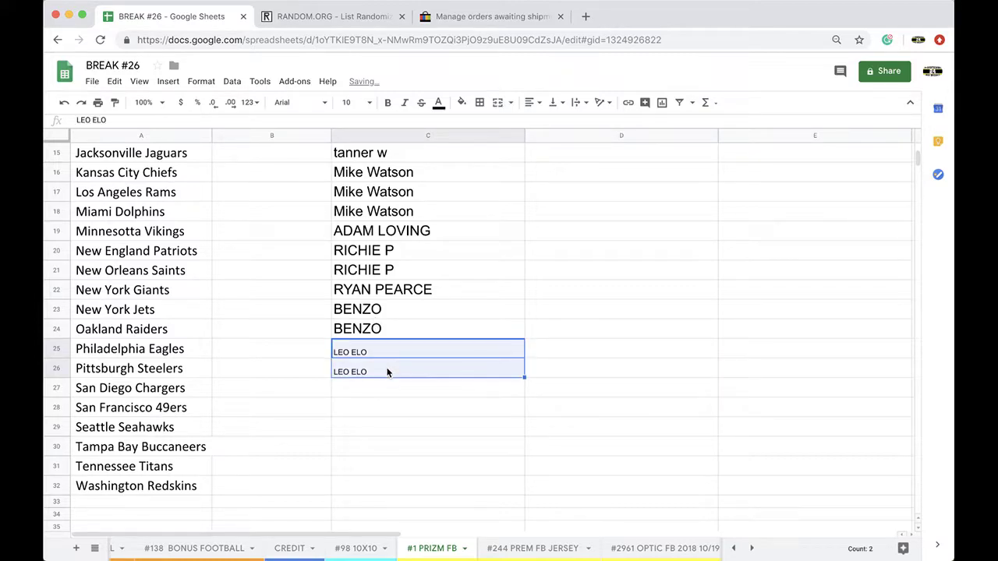
pyautogui.click(360, 106)
pyautogui.click(350, 277)
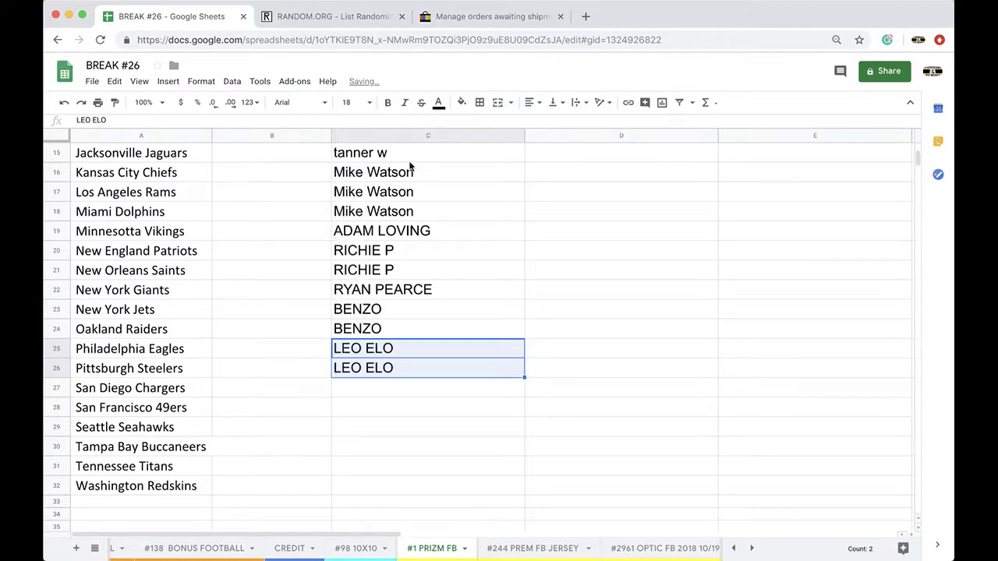
pyautogui.click(461, 102)
pyautogui.click(502, 156)
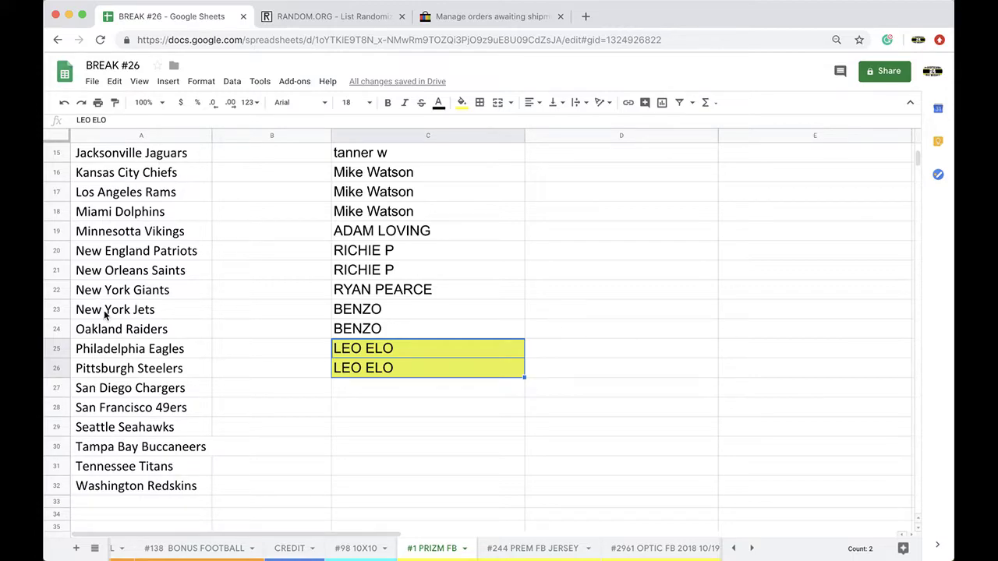
pyautogui.click(283, 551)
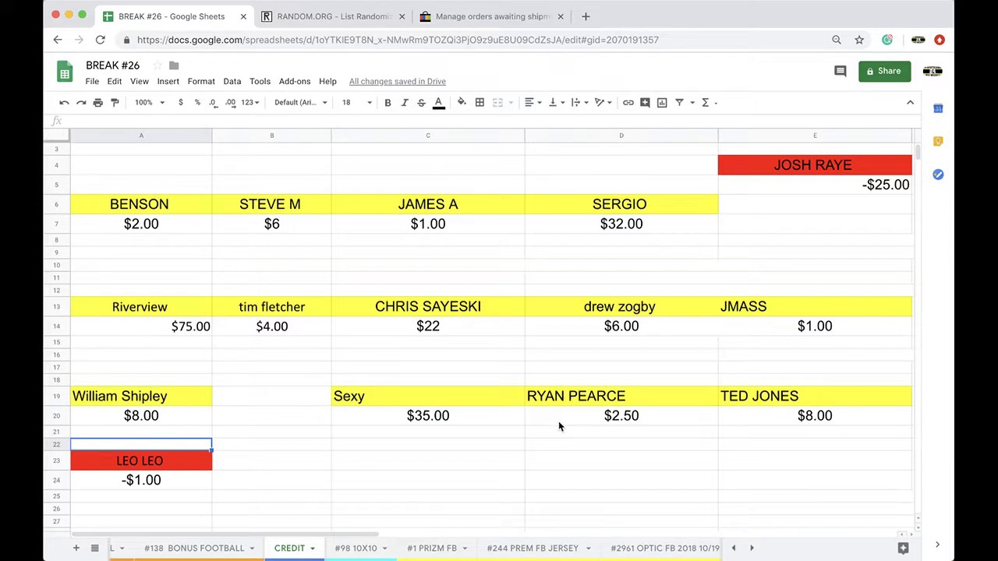
# - Enter the AFC WEST buyer in C7 on #244 PREM FB JERSEY
pyautogui.click(429, 549)
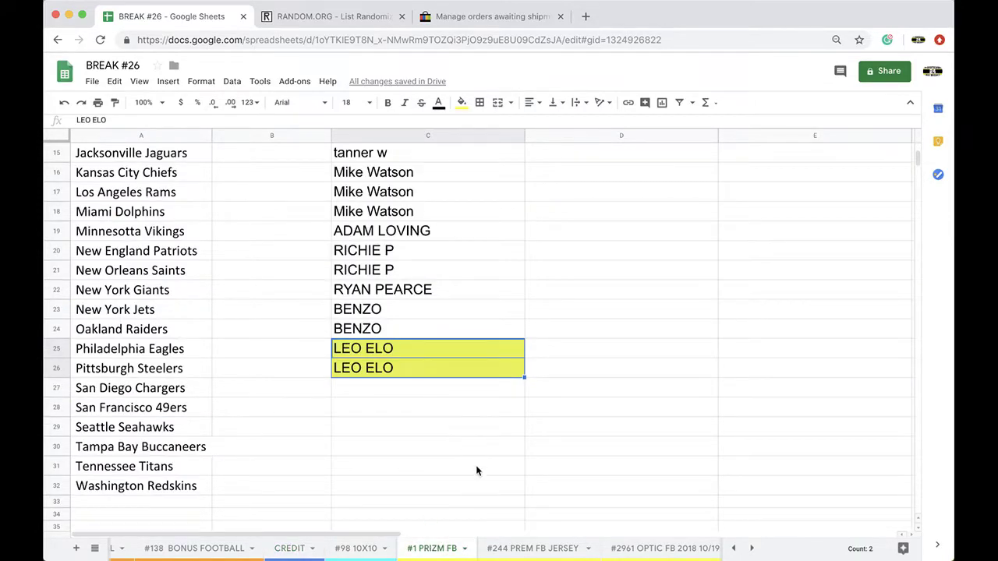
pyautogui.click(503, 548)
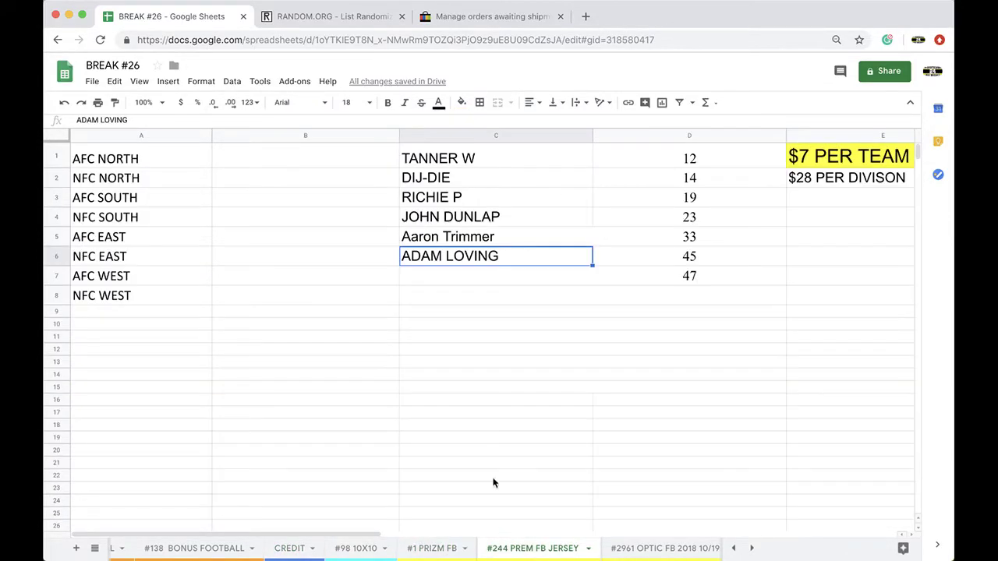
pyautogui.click(432, 277)
pyautogui.write('JMASS')
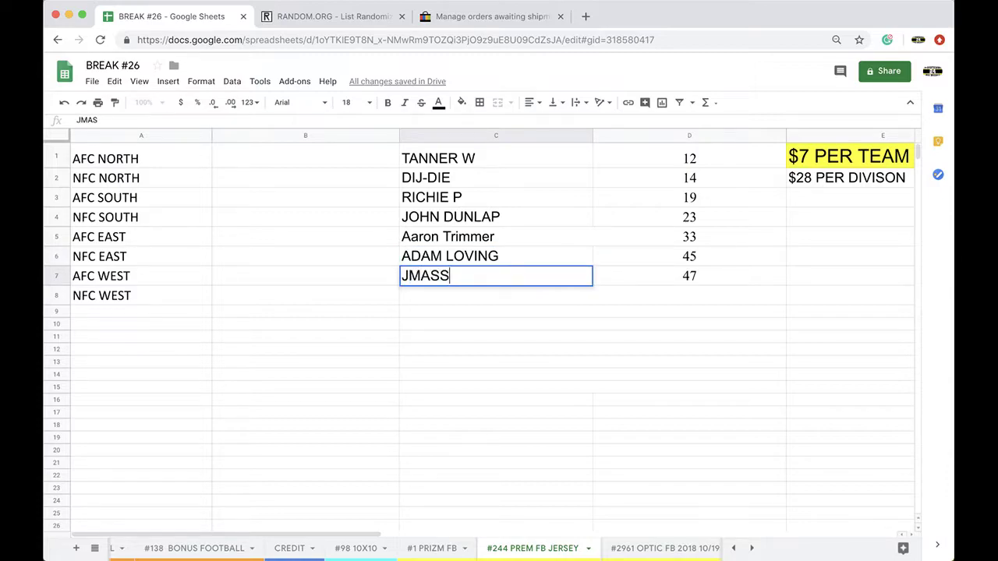
pyautogui.click(447, 328)
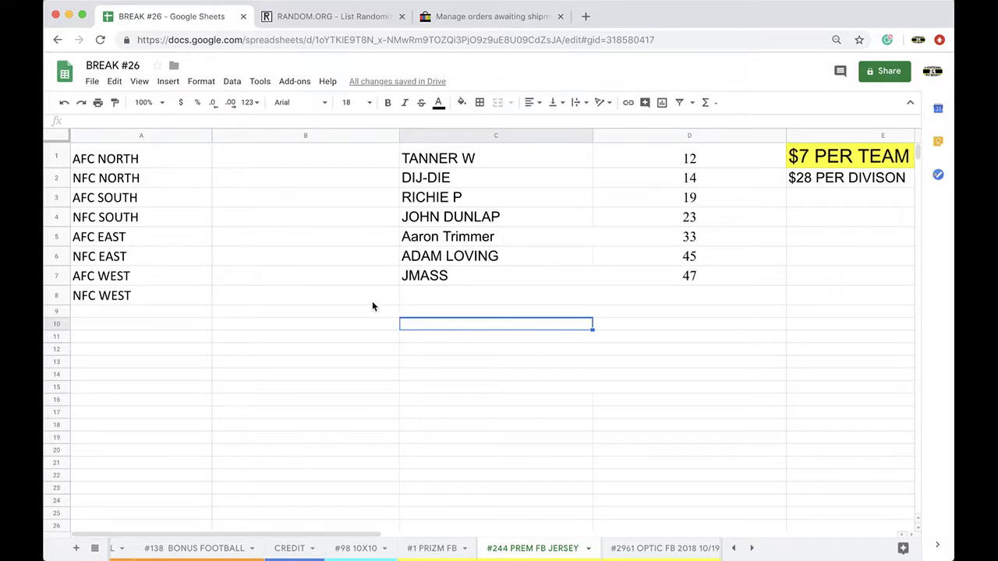
# - Reset the yellow fill on C25:C26 in #1 PRIZM FB
pyautogui.click(436, 548)
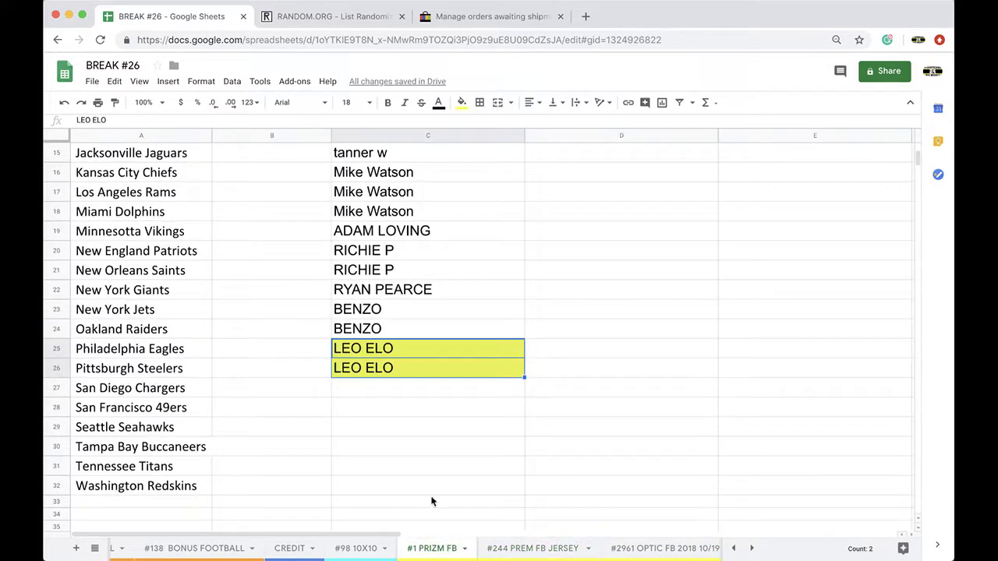
pyautogui.click(460, 105)
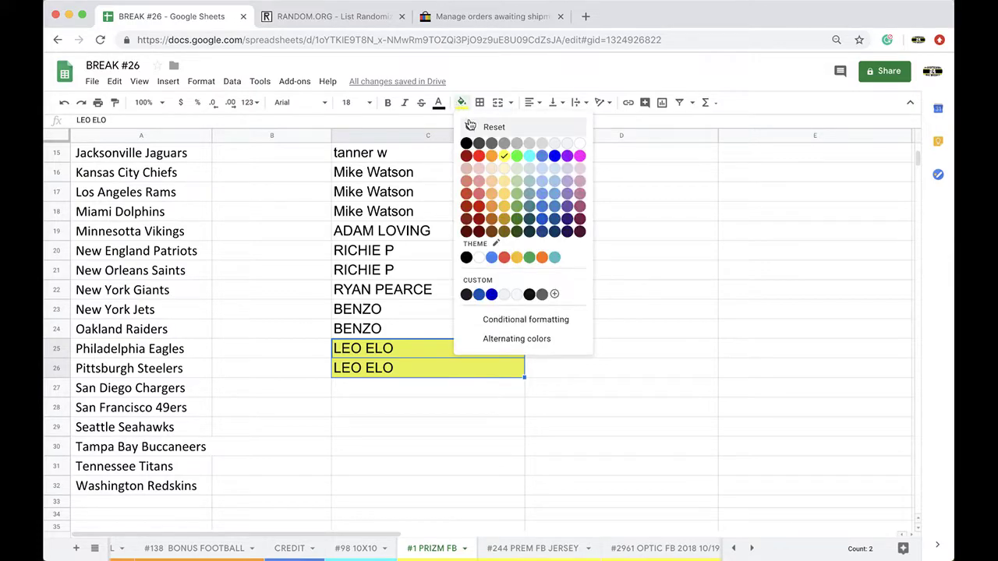
pyautogui.click(473, 125)
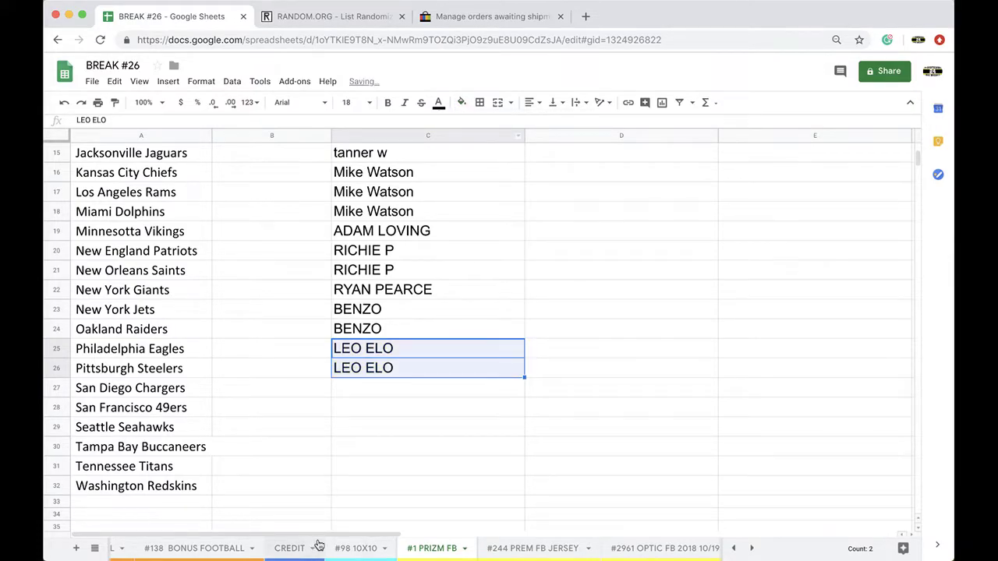
# - Delete the credit entry and -$1.00 amount in A23:A24 on CREDIT and clear its red fill
pyautogui.click(290, 548)
pyautogui.moveTo(178, 458); pyautogui.dragTo(173, 483)
pyautogui.press('Delete')
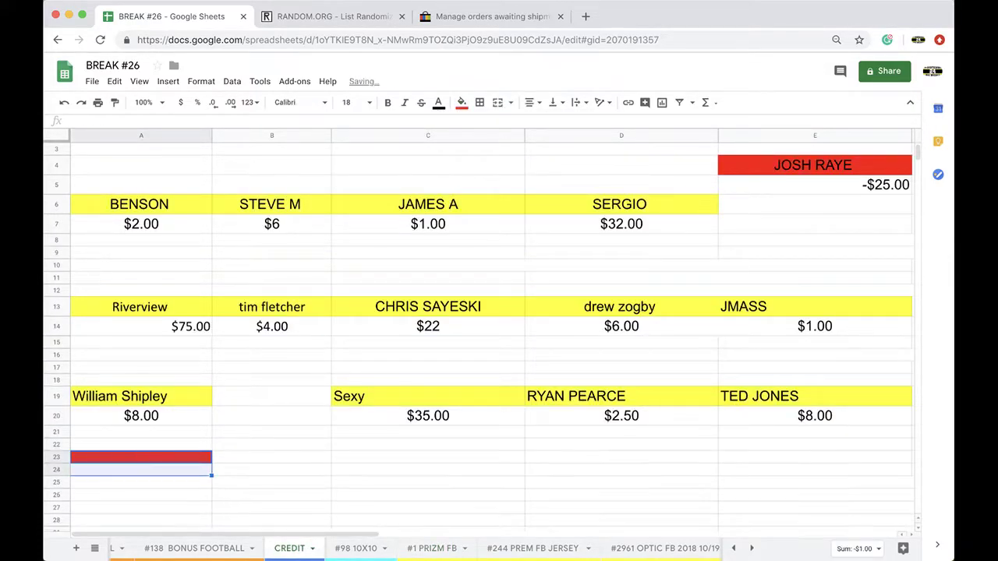
pyautogui.click(460, 104)
pyautogui.click(469, 127)
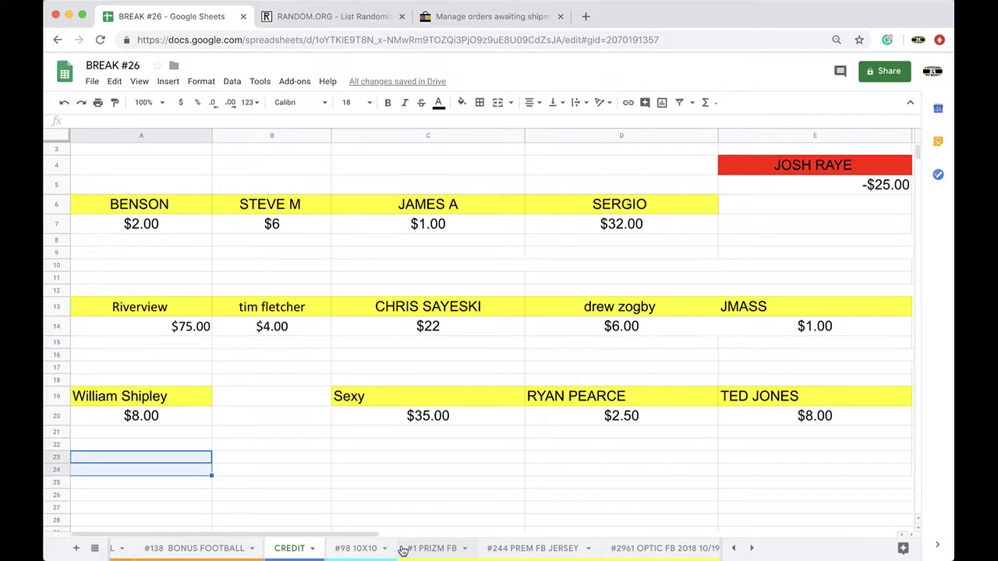
pyautogui.hscroll(5, 403, 549)
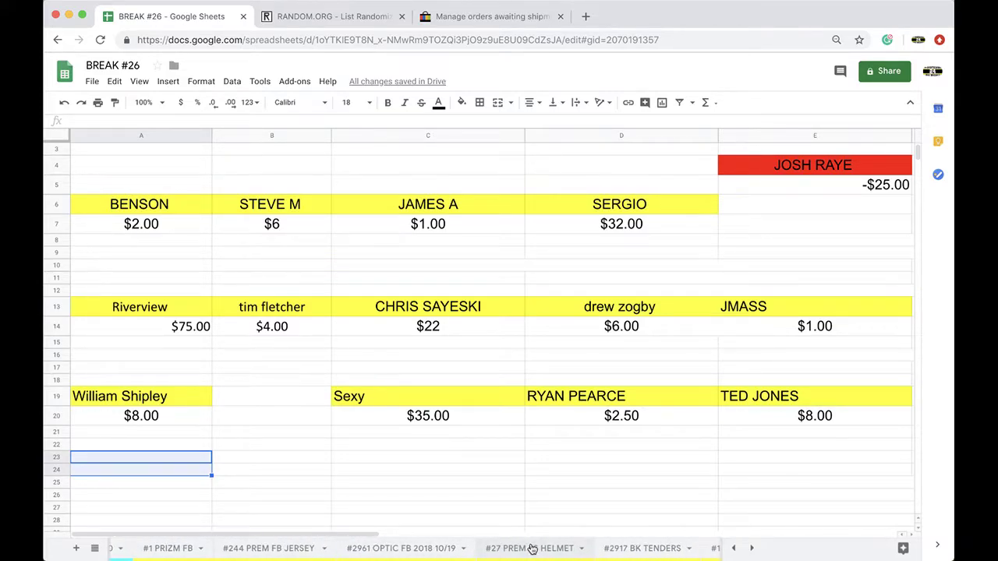
# - Assign the same buyer to Houston Texans and Indianapolis Colts on #27 PREM FS HELMET
pyautogui.click(531, 549)
pyautogui.click(410, 389)
pyautogui.write('JMASS')
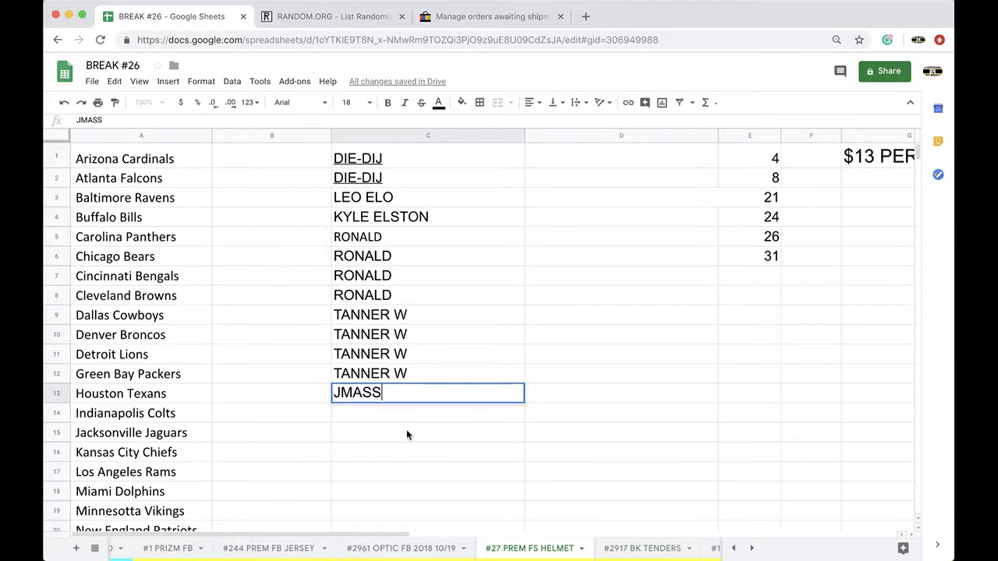
pyautogui.press('Return')
pyautogui.hotkey('ctrl', 'v')
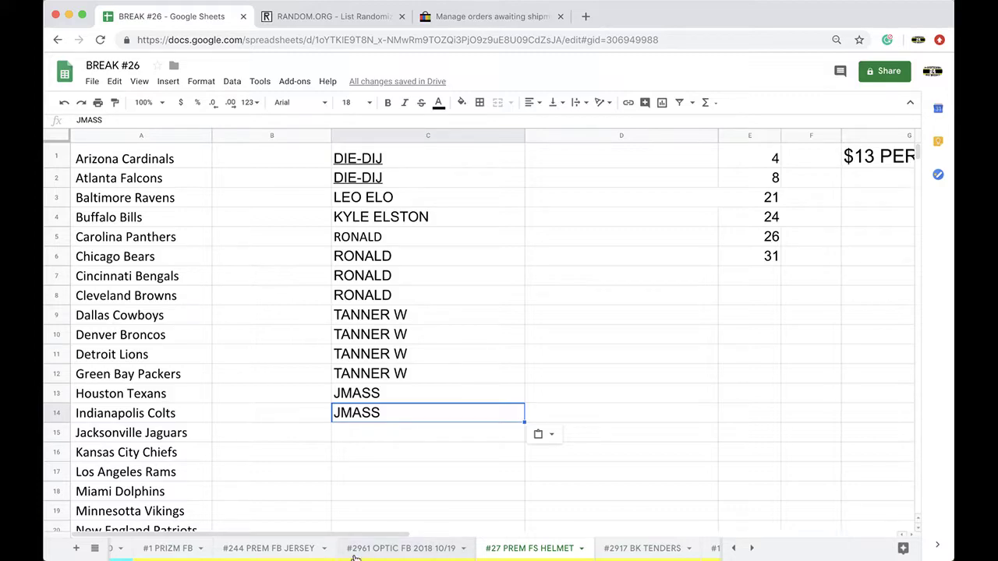
pyautogui.hscroll(-5, 355, 548)
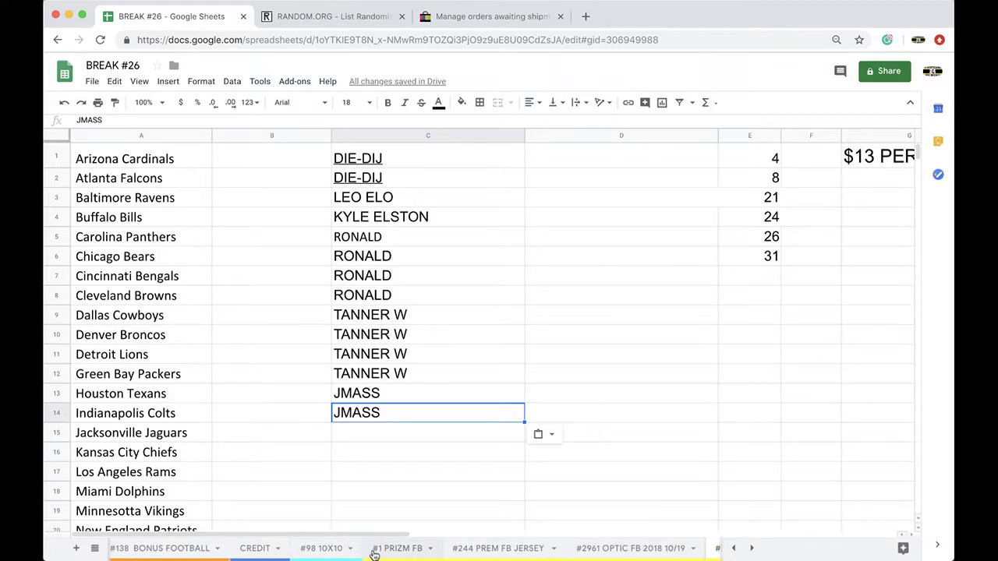
pyautogui.click(398, 548)
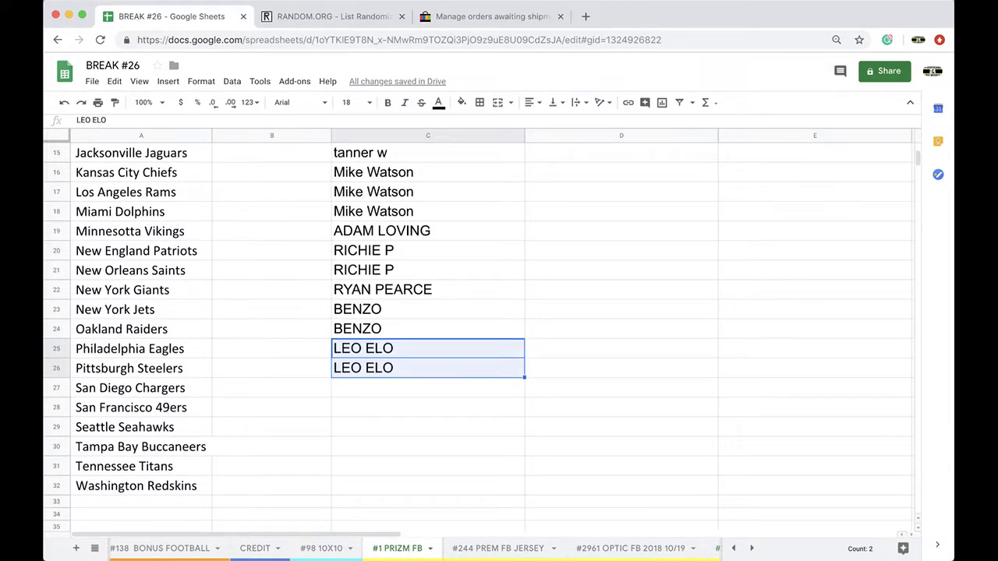
# - Enter the San Diego Chargers buyer in C27 on #1 PRIZM FB at font size 18
pyautogui.click(471, 387)
pyautogui.write('suz M')
pyautogui.click(441, 421)
pyautogui.click(418, 389)
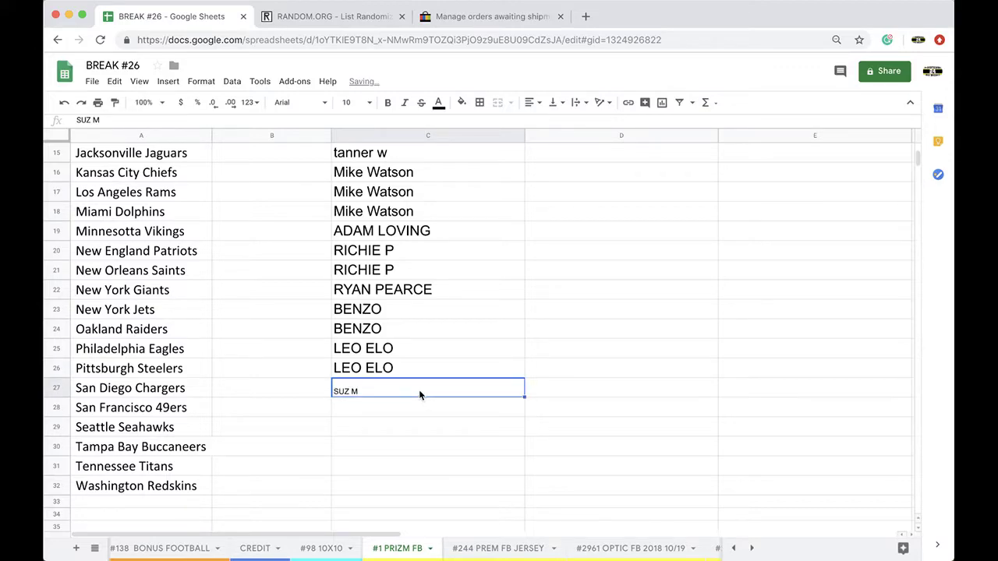
pyautogui.click(347, 102)
pyautogui.click(353, 280)
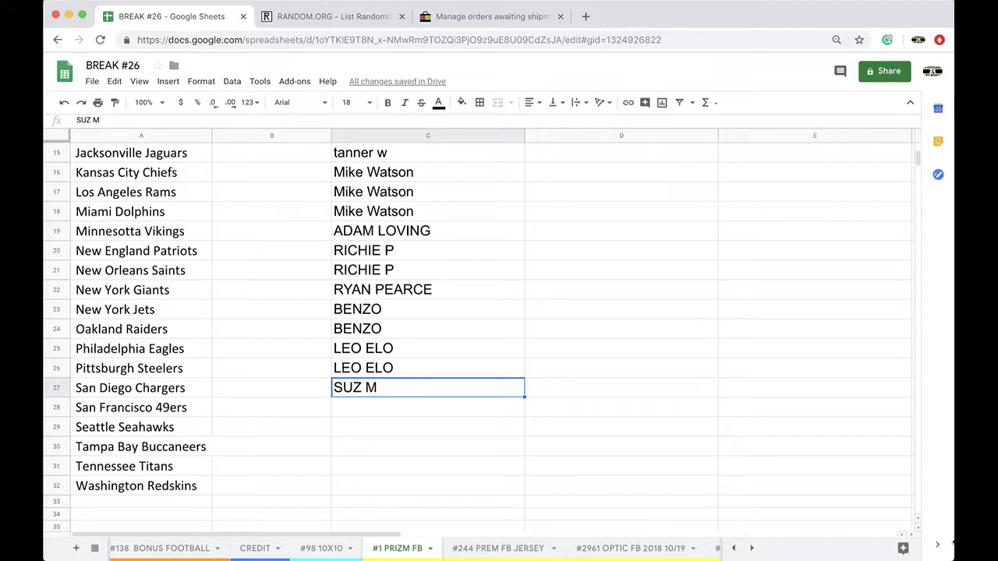
# - Browse the #243, #242 and #1 PRIZM FB sheets, ending on #244 PREM FB JERSEY
pyautogui.scroll(5, 357, 337)
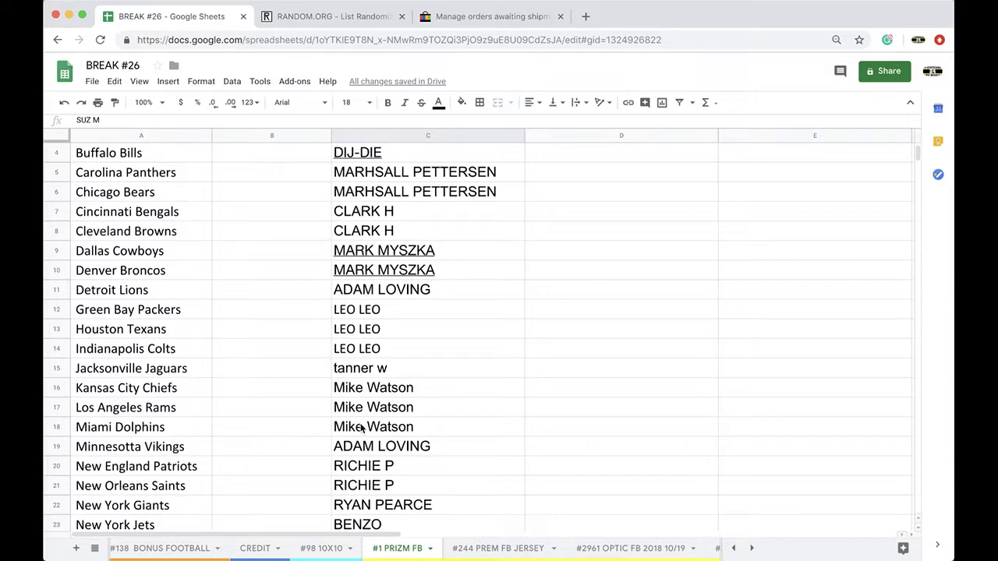
pyautogui.hscroll(-10, 328, 549)
pyautogui.hscroll(-8, 327, 550)
pyautogui.click(362, 550)
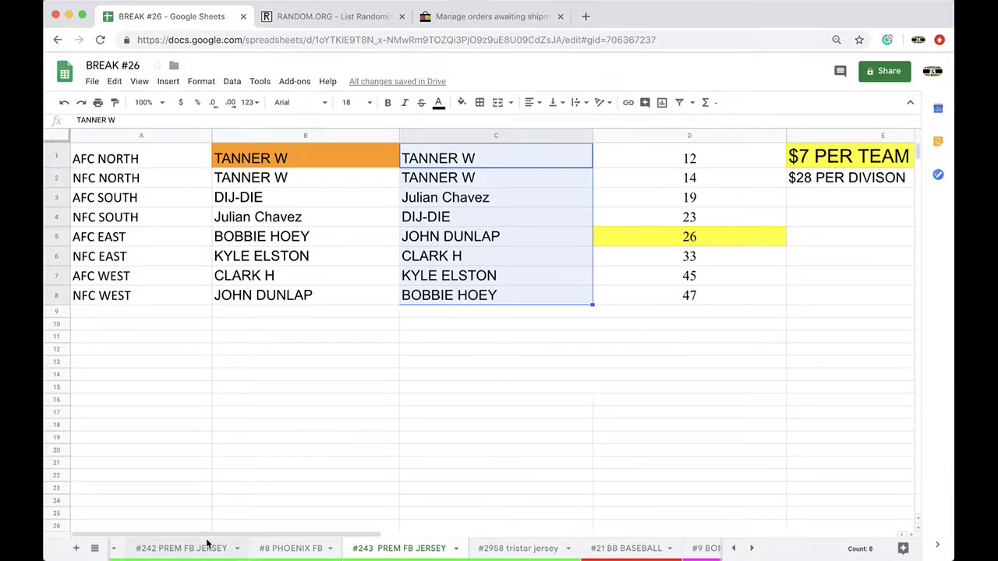
pyautogui.click(206, 548)
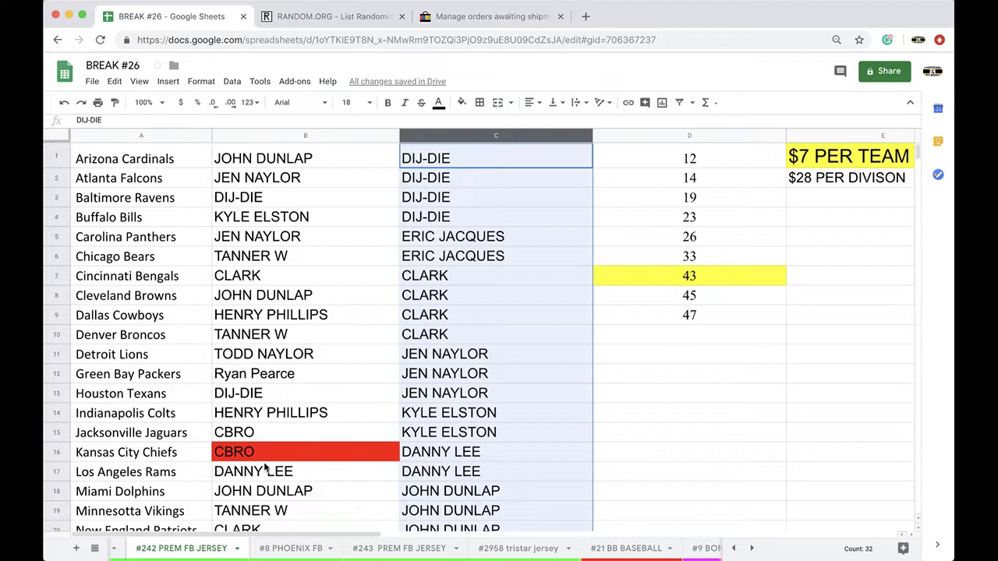
pyautogui.hscroll(6, 266, 550)
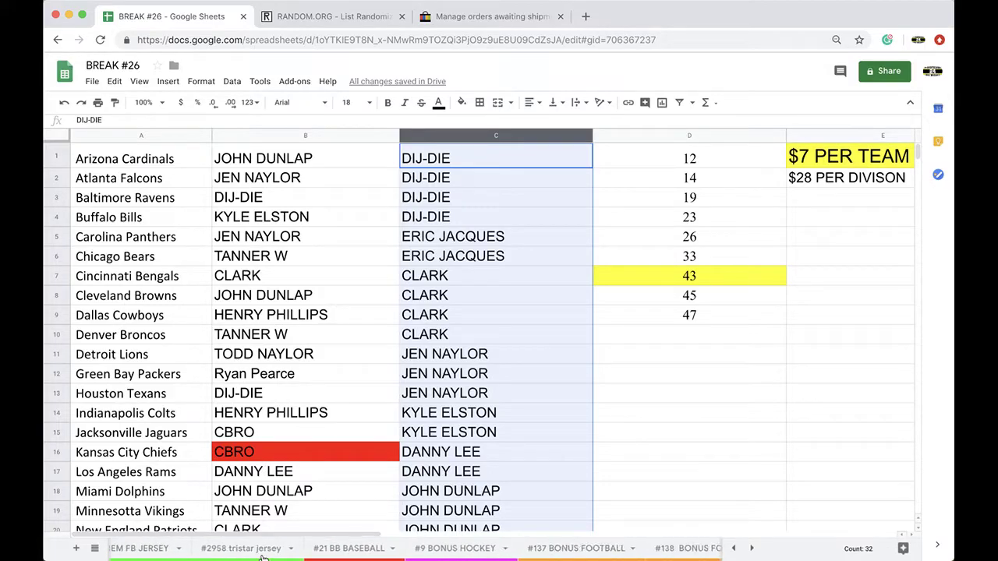
pyautogui.hscroll(5, 266, 550)
pyautogui.hscroll(-4, 266, 549)
pyautogui.click(321, 549)
pyautogui.scroll(-4, 398, 399)
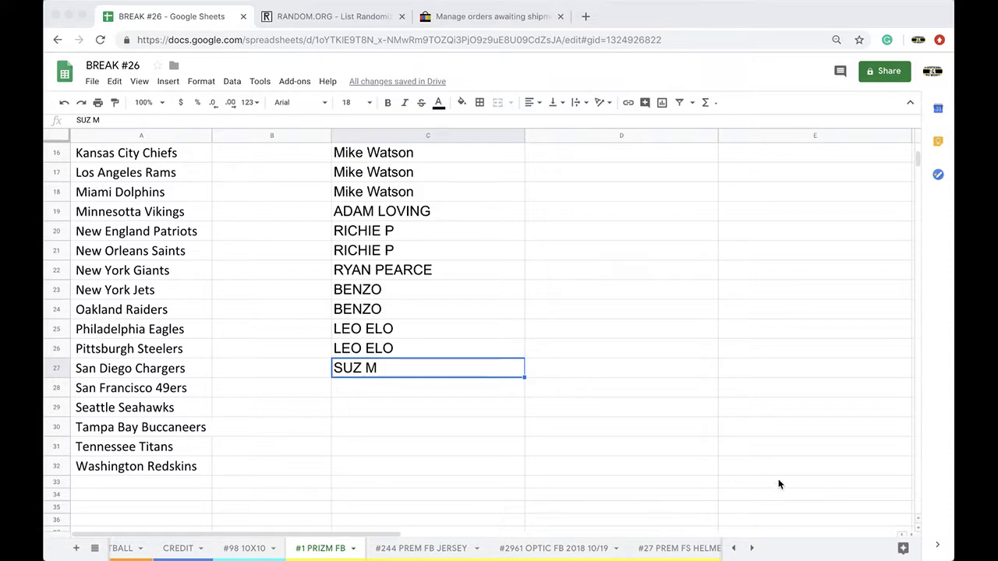
pyautogui.click(471, 548)
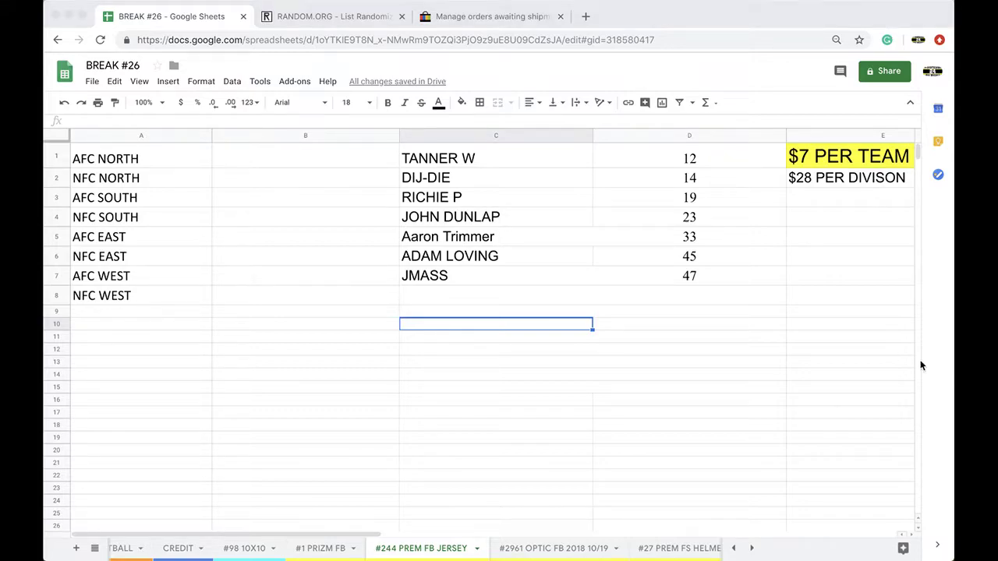
# - Visit the #2961 OPTIC FB 2018 10/19 sheet and return to #1 PRIZM FB
pyautogui.click(550, 548)
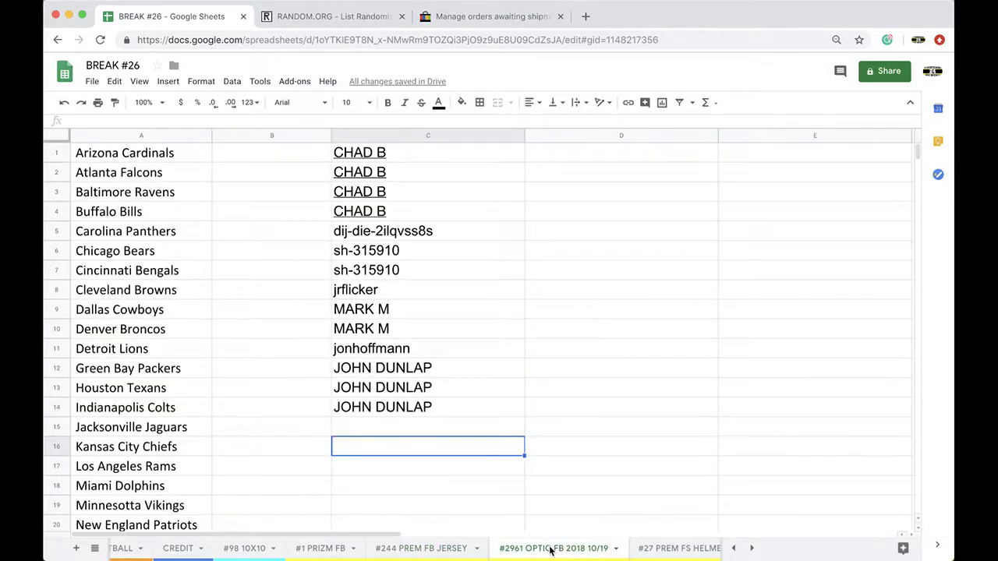
pyautogui.click(377, 544)
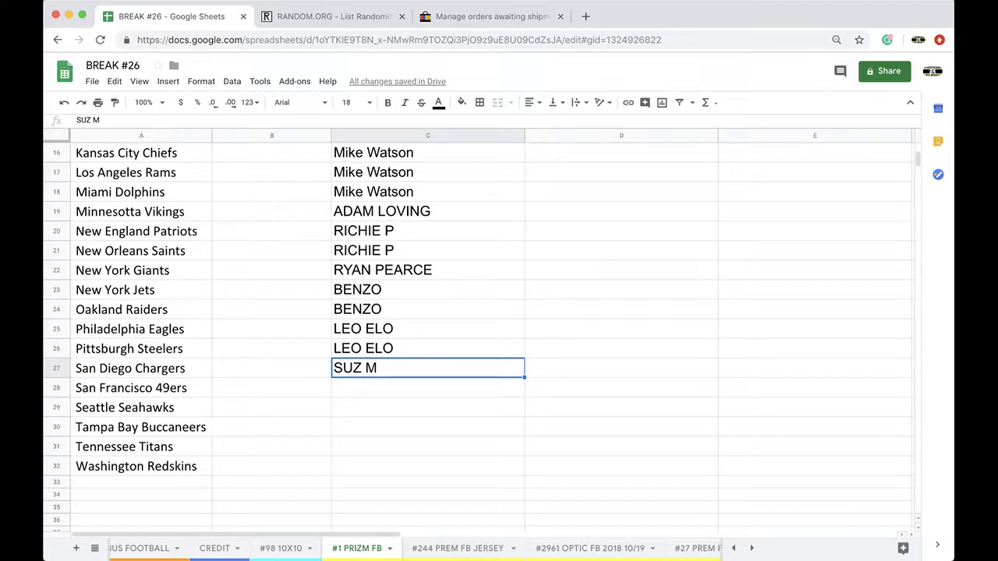
# - Enter the NFC WEST buyer in C8 on #244 PREM FB JERSEY
pyautogui.click(492, 550)
pyautogui.click(437, 295)
pyautogui.click(433, 324)
# - Move the #244 tab ahead of #1 PRIZM FB and fill C8 yellow
pyautogui.moveTo(438, 551); pyautogui.dragTo(341, 545)
pyautogui.click(447, 301)
pyautogui.click(461, 104)
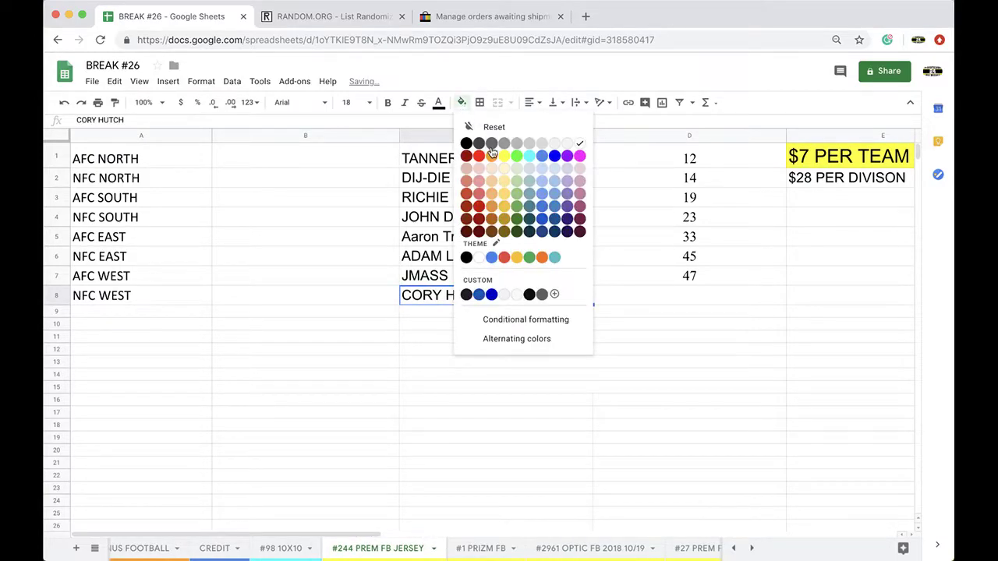
pyautogui.click(503, 156)
# - Colour the #244 PREM FB JERSEY tab green, then return to #1 PRIZM FB
pyautogui.rightClick(392, 550)
pyautogui.moveTo(394, 426)
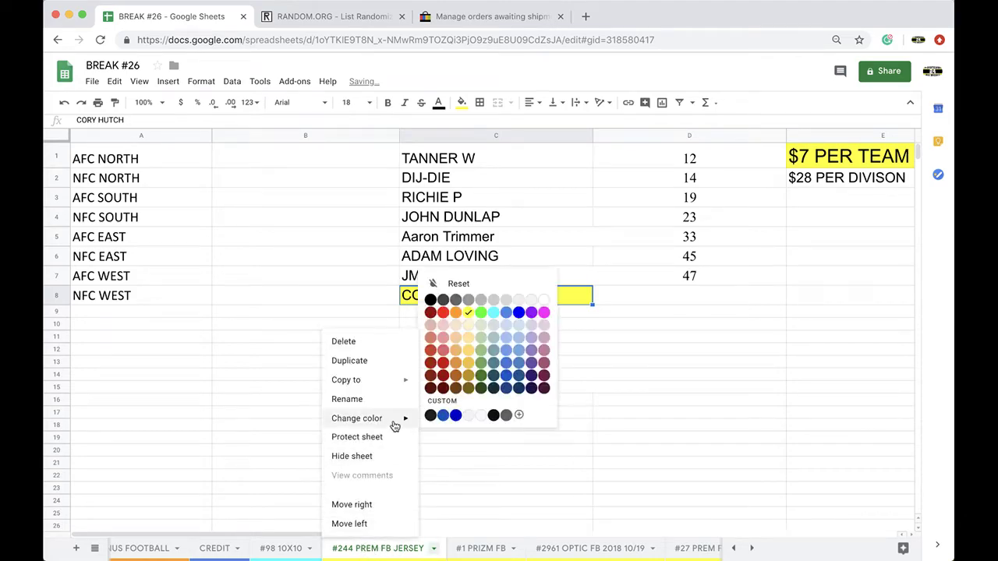
pyautogui.click(481, 313)
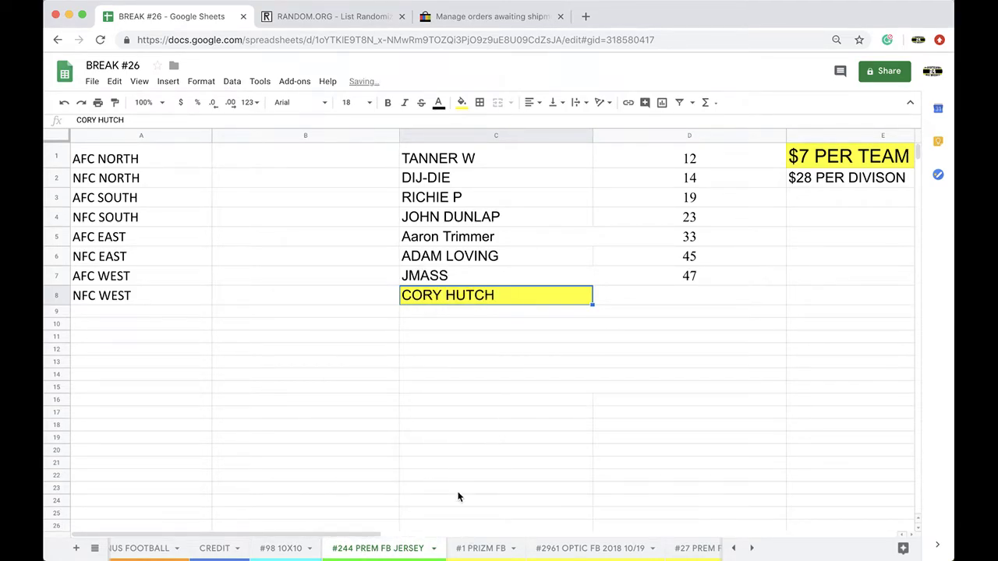
pyautogui.click(480, 548)
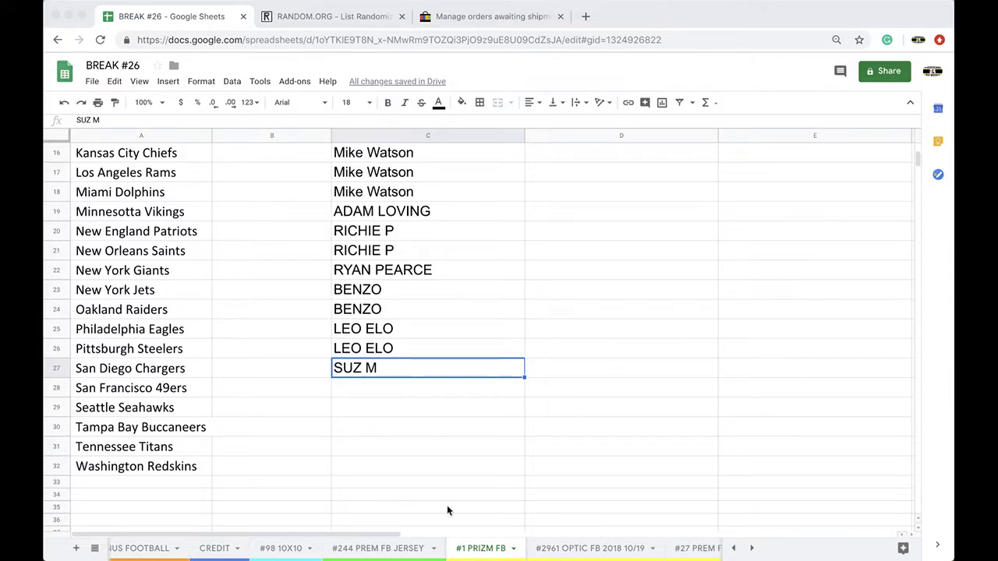
# - Paste the San Francisco 49ers buyer into C28 on #1 PRIZM FB at font size 18
pyautogui.click(388, 394)
pyautogui.write('DIJ-DIE')
pyautogui.press('BackSpace')
pyautogui.press('BackSpace')
pyautogui.press('BackSpace')
pyautogui.press('BackSpace')
pyautogui.press('BackSpace')
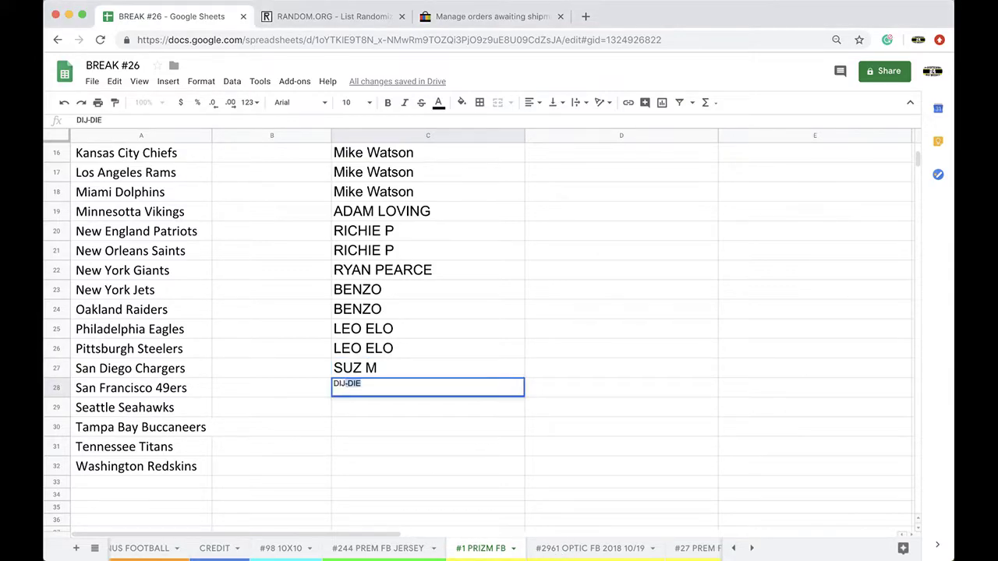
pyautogui.press('BackSpace')
pyautogui.press('BackSpace')
pyautogui.write('DIJ-DIE')
pyautogui.hotkey('shift', 'Left')
pyautogui.hotkey('shift', 'Left')
pyautogui.hotkey('shift', 'Left')
pyautogui.hotkey('shift', 'Right')
pyautogui.hotkey('shift', 'Right')
pyautogui.hotkey('shift', 'Right')
pyautogui.click(406, 452)
pyautogui.click(379, 388)
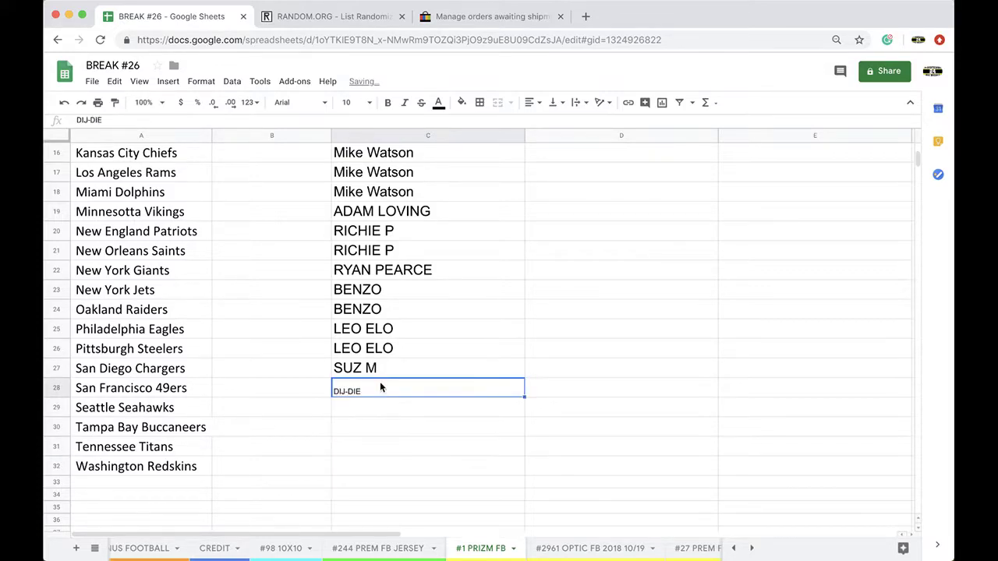
pyautogui.click(351, 102)
pyautogui.click(344, 277)
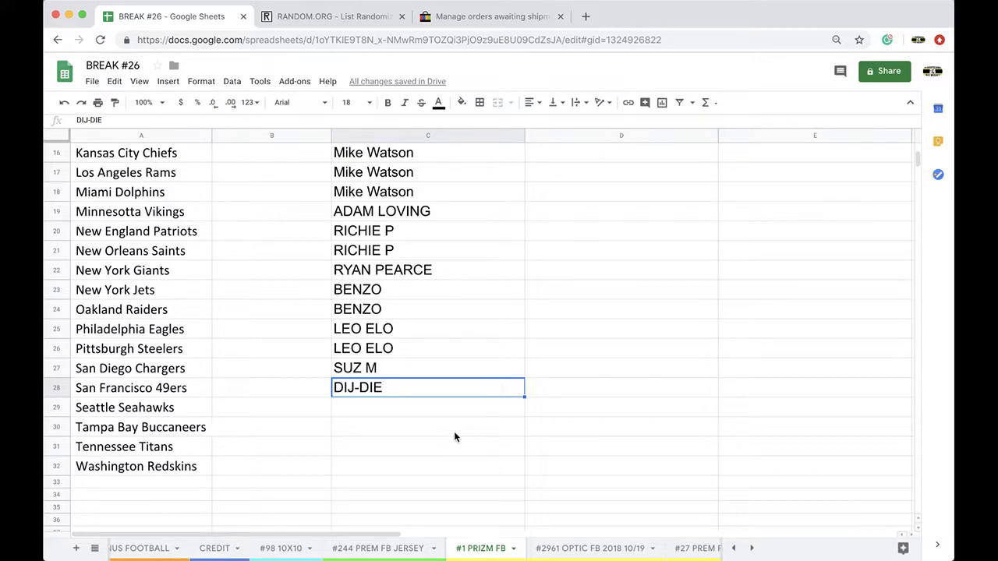
# - Return to #244 PREM FB JERSEY and reset the fill colour of C9
pyautogui.click(379, 548)
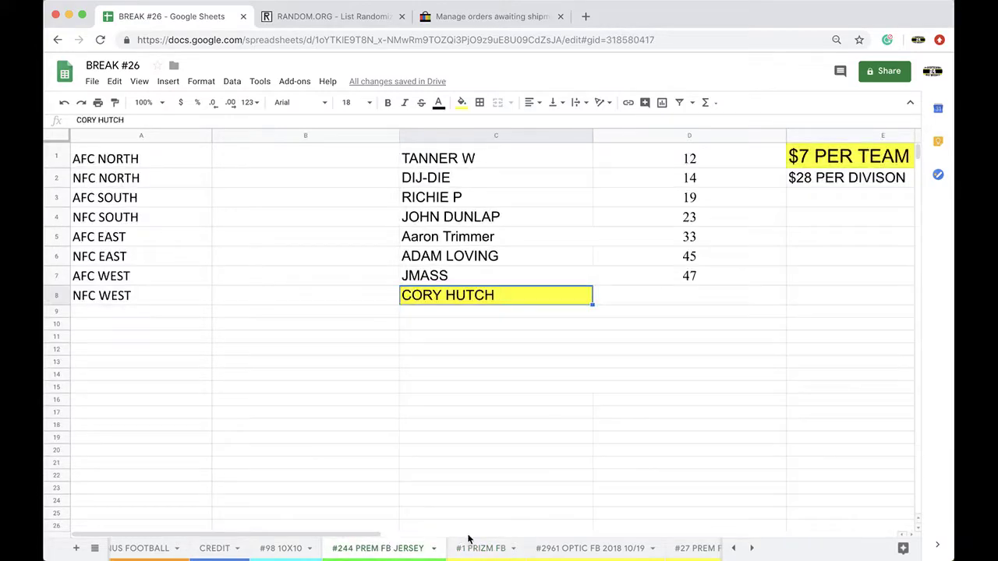
pyautogui.click(492, 546)
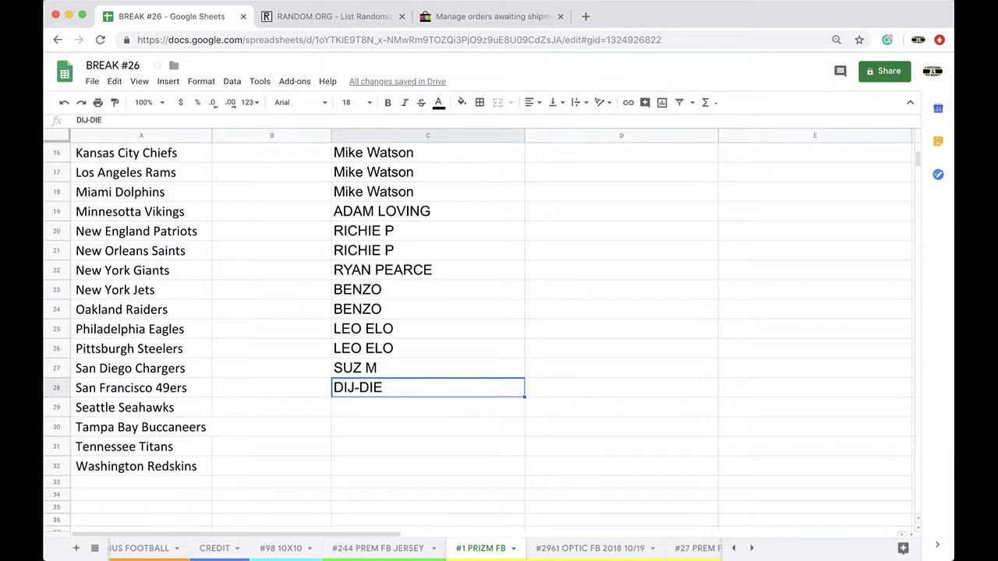
pyautogui.click(392, 549)
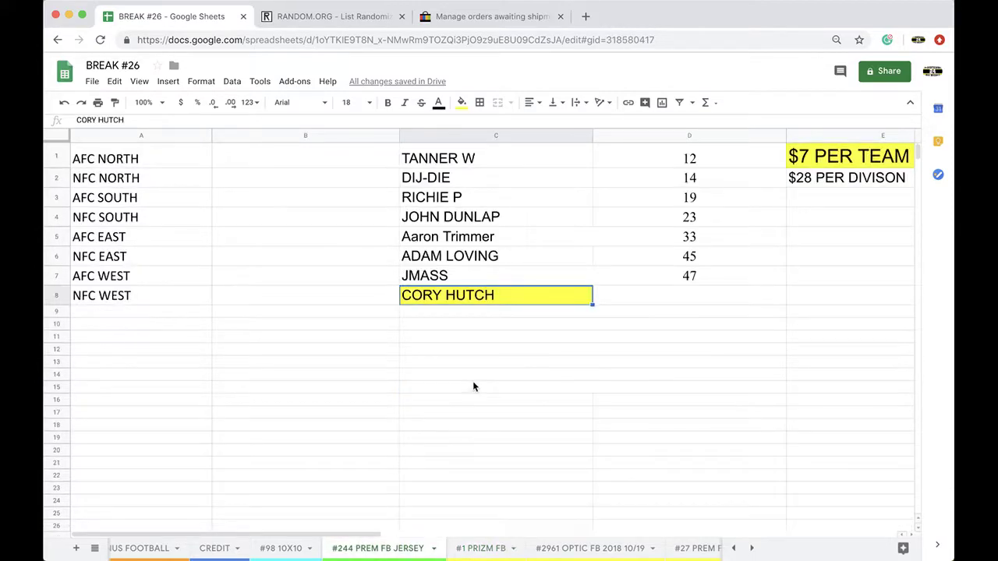
pyautogui.click(468, 312)
pyautogui.click(461, 102)
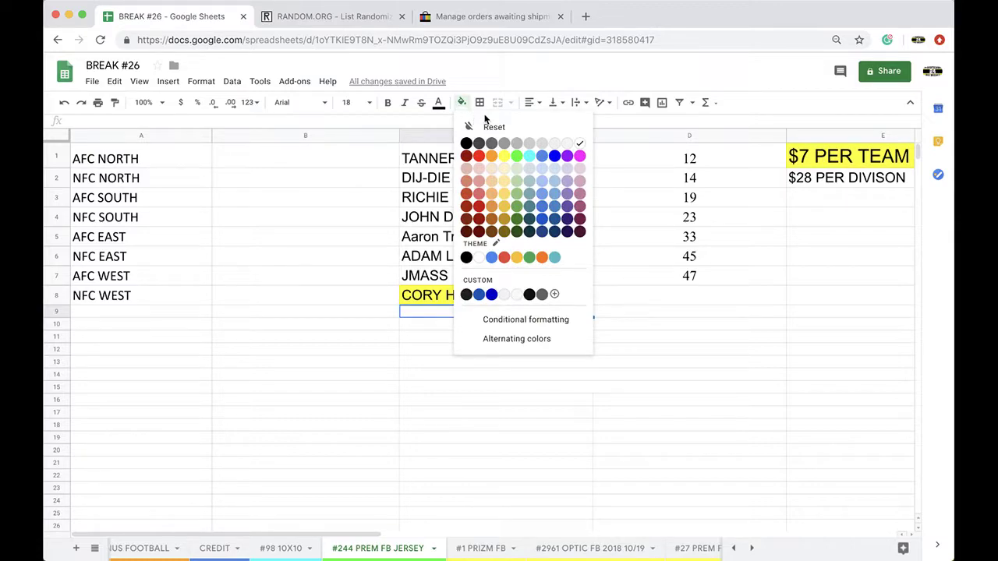
pyautogui.click(483, 122)
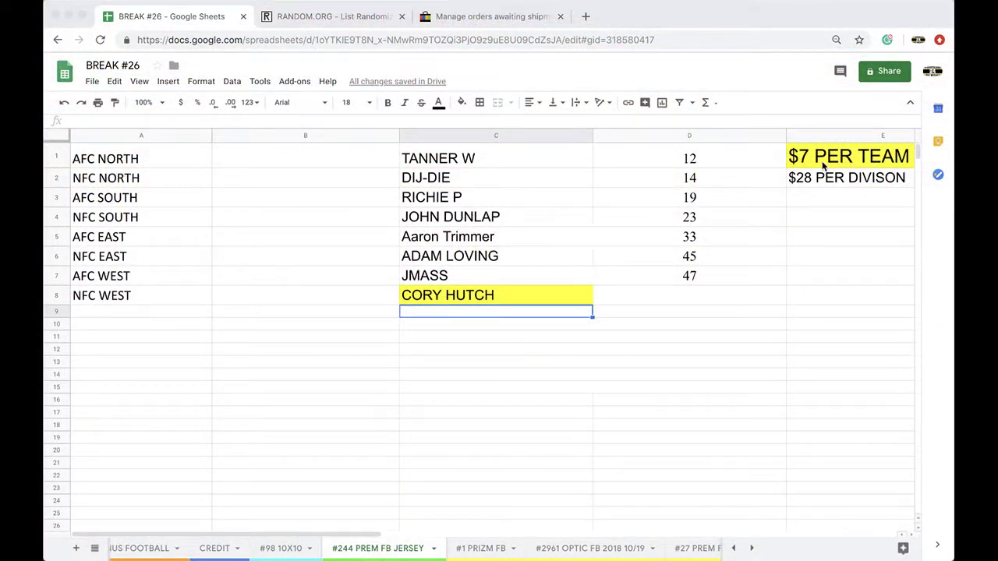
# - Reset the yellow fill on the NFC West buyer cell C8
pyautogui.click(508, 294)
pyautogui.click(462, 103)
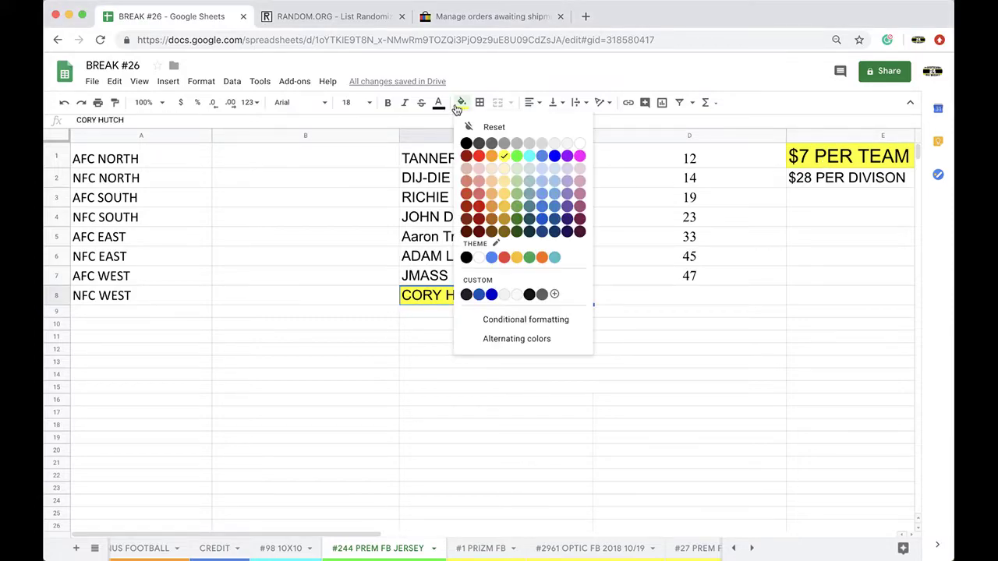
pyautogui.click(470, 124)
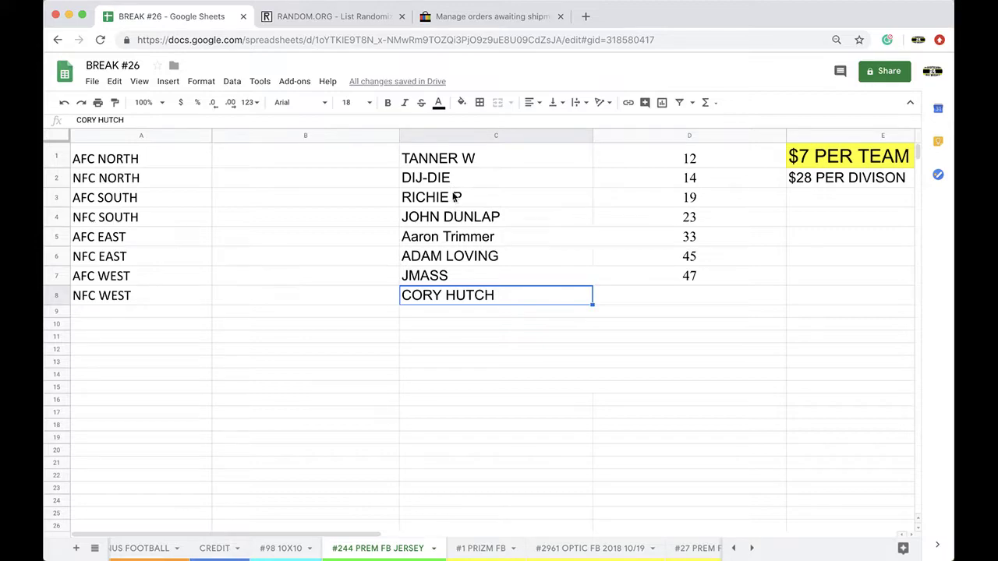
# - Select the eight buyer names in C1:C8 and switch to the RANDOM.ORG list randomizer
pyautogui.click(448, 165)
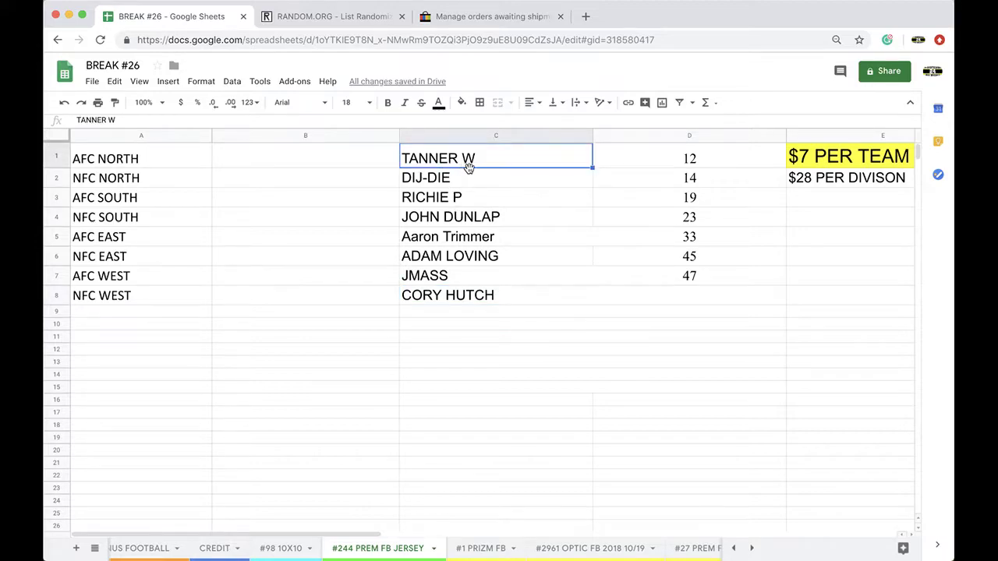
pyautogui.click(478, 186)
pyautogui.moveTo(449, 296); pyautogui.dragTo(429, 170)
pyautogui.hotkey('ctrl', 'c')
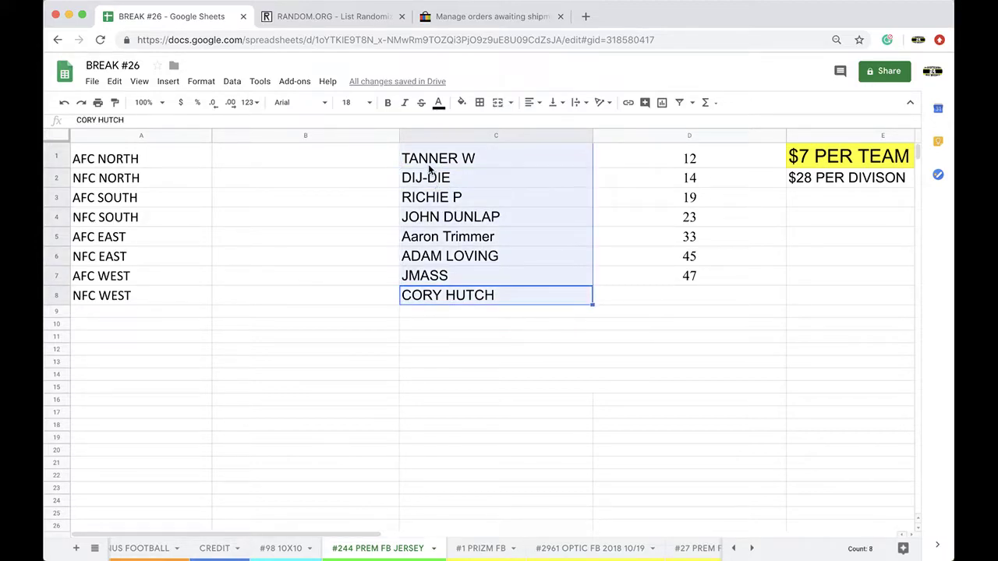
pyautogui.click(343, 15)
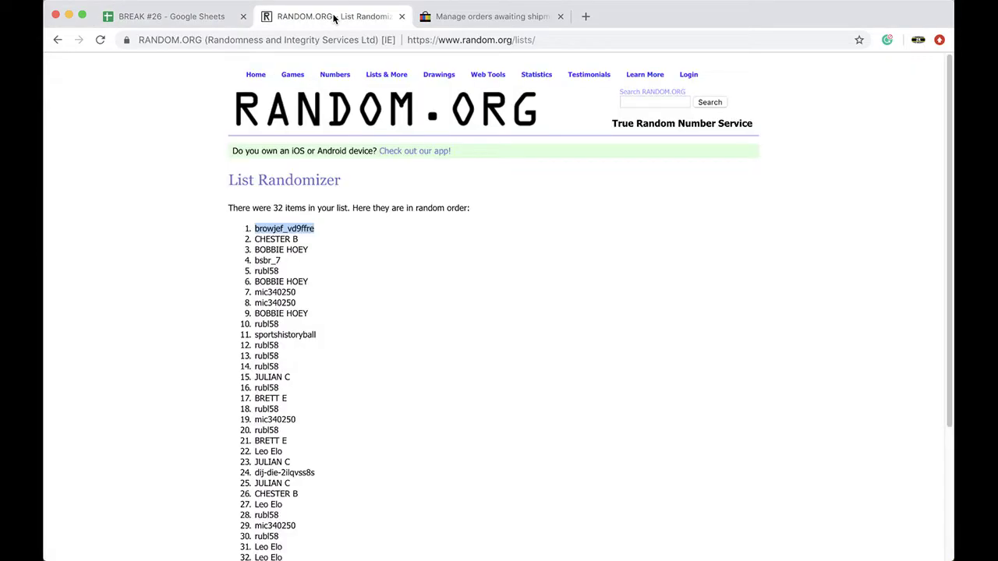
# - Reload the RANDOM.ORG list randomizer and paste in the eight buyer names
pyautogui.click(485, 41)
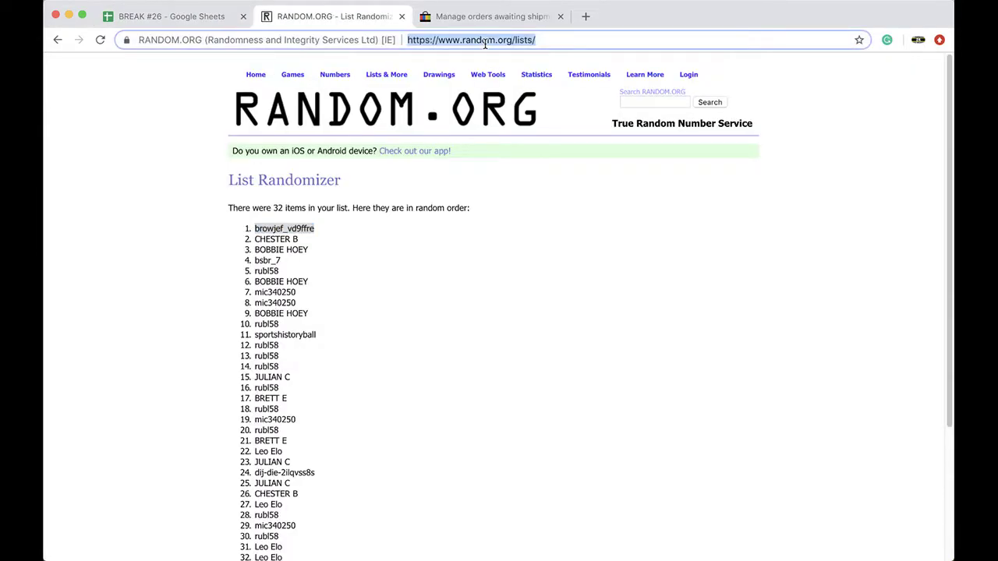
pyautogui.press('Return')
pyautogui.click(285, 345)
pyautogui.hotkey('ctrl', 'v')
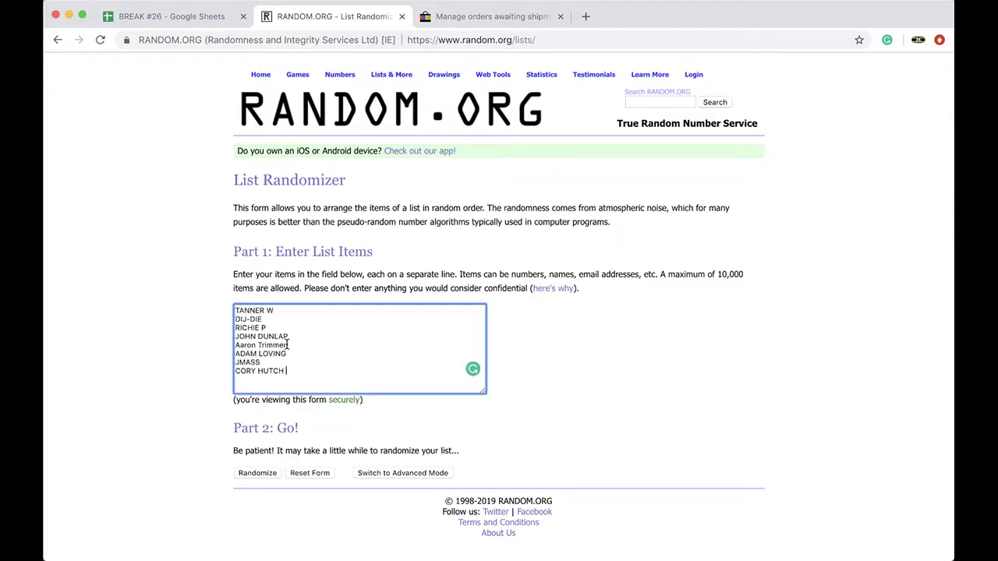
# - Shuffle the eight names several times, then copy the final order back to the spreadsheet
pyautogui.click(240, 475)
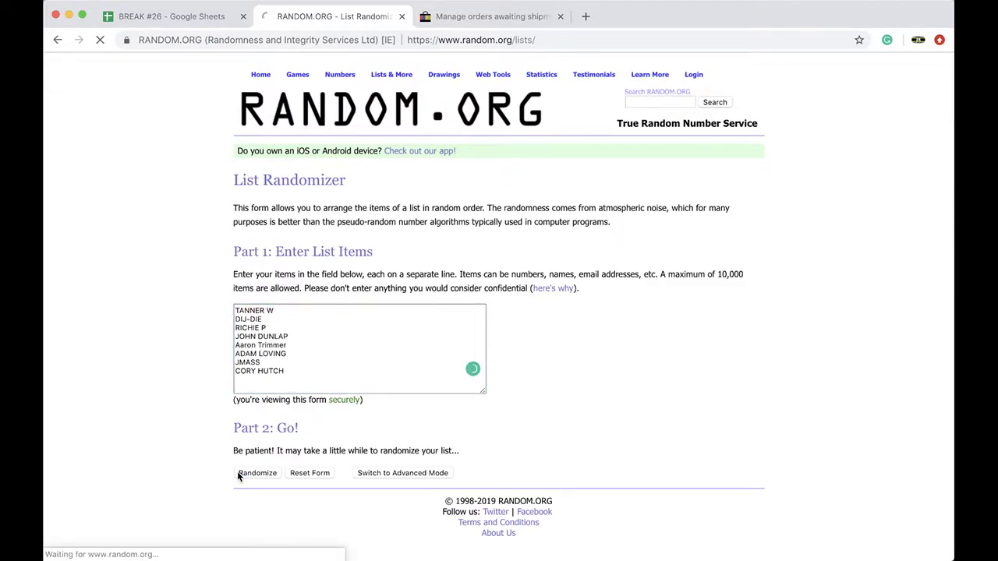
pyautogui.click(251, 382)
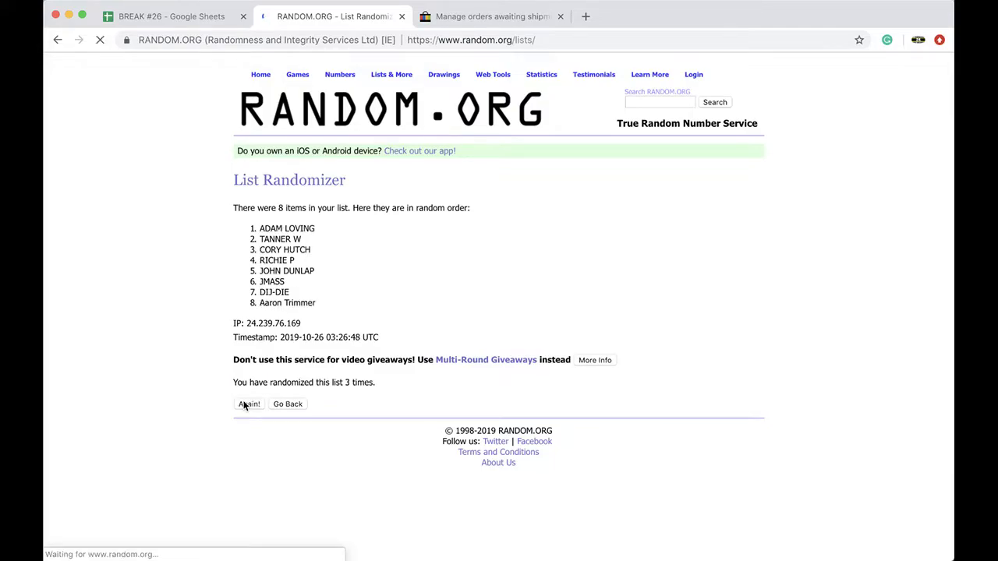
pyautogui.click(245, 404)
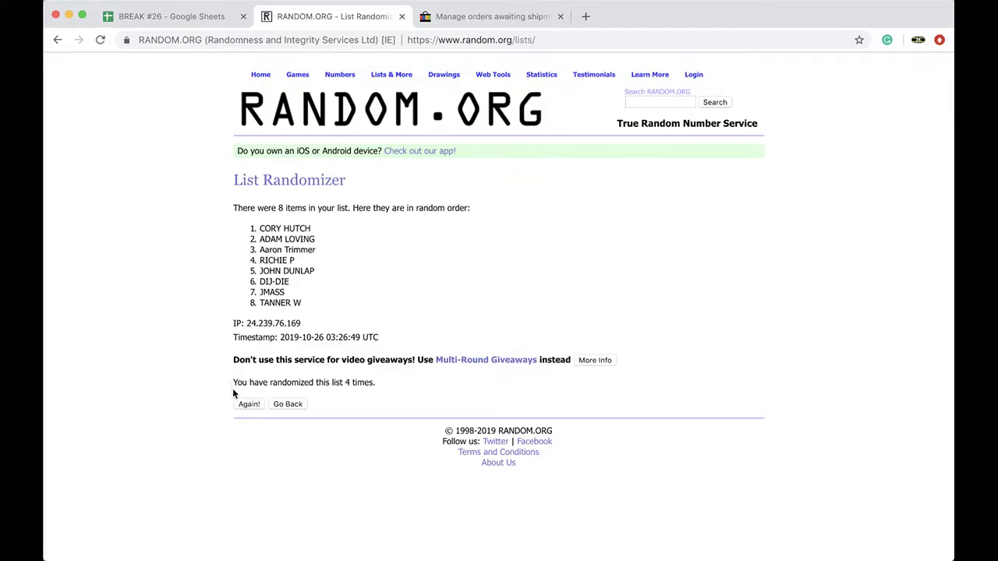
pyautogui.click(237, 403)
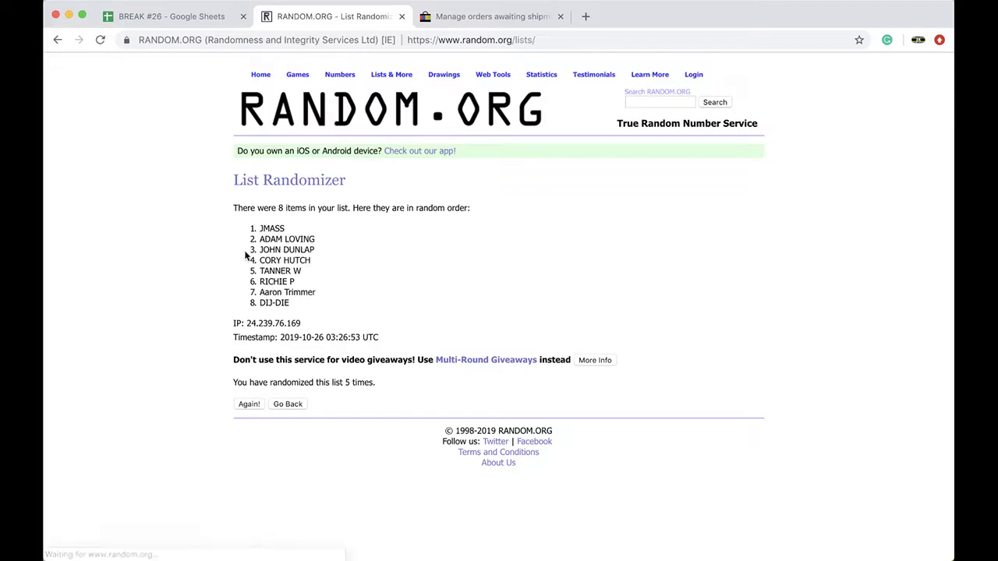
pyautogui.moveTo(261, 227); pyautogui.dragTo(324, 301)
pyautogui.press('super+c')
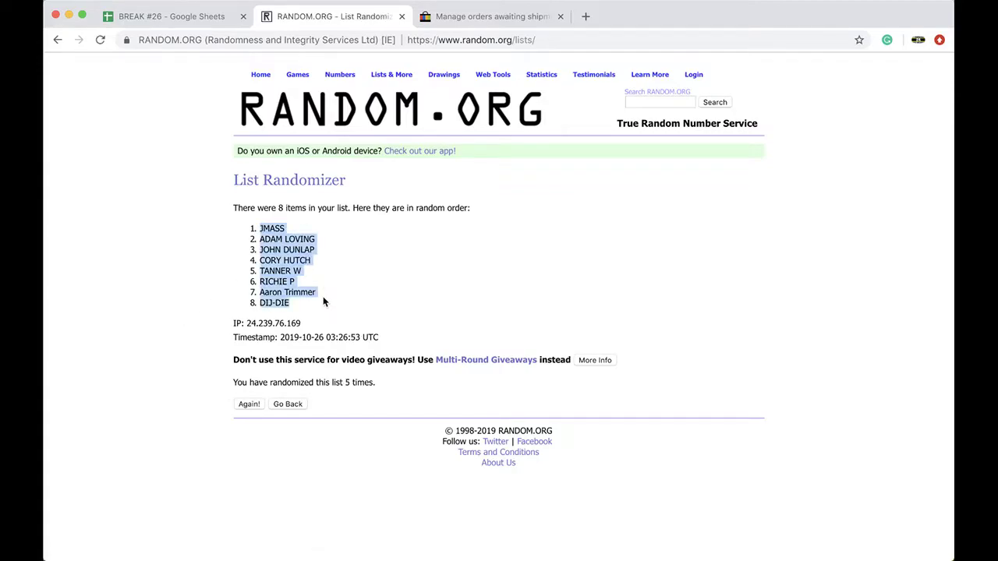
pyautogui.click(199, 21)
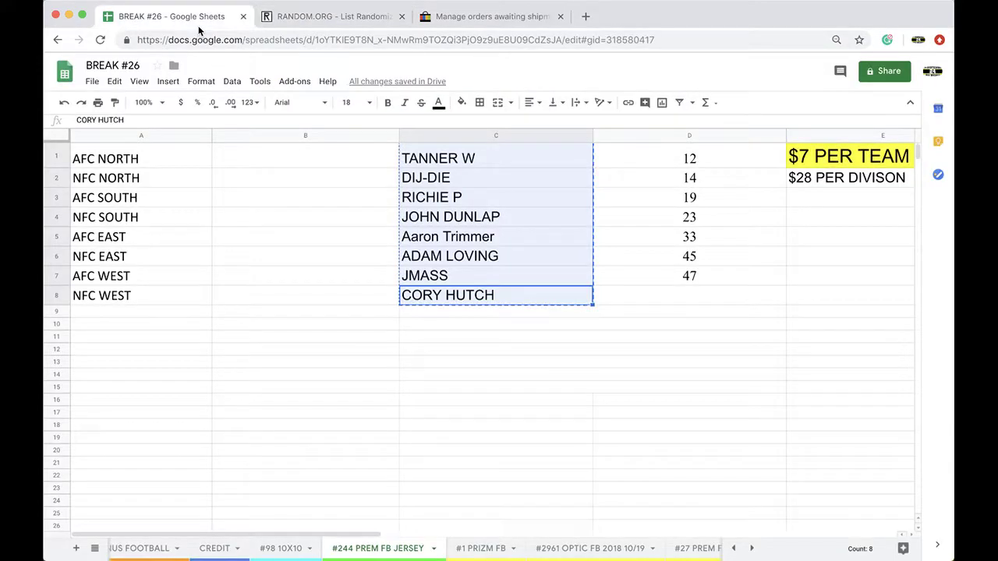
# - Paste the shuffled buyer names into B1 at font size 18
pyautogui.click(263, 157)
pyautogui.press('super+v')
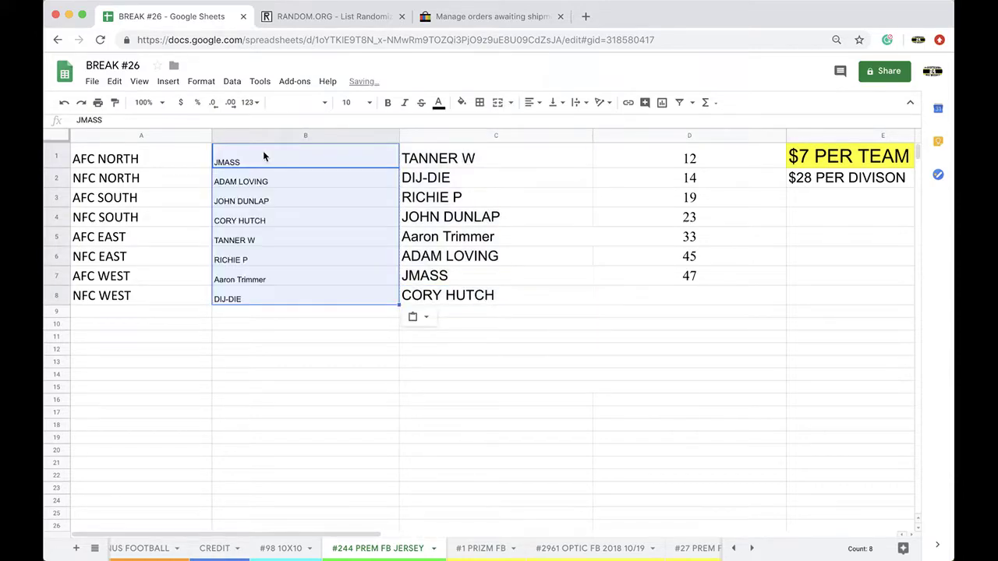
pyautogui.click(355, 102)
pyautogui.click(347, 273)
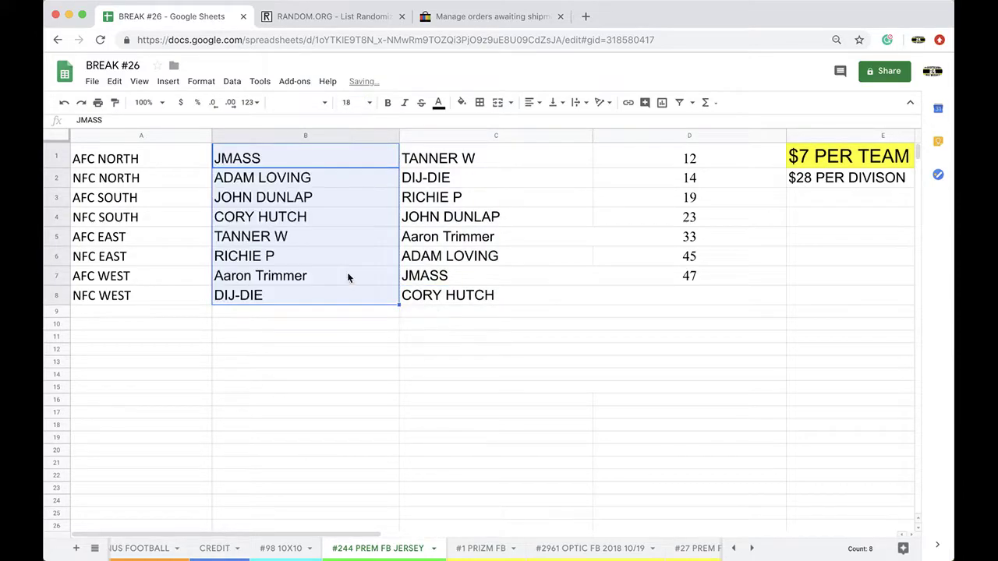
# - Go through the new order in B1:B8, from JMASS down to DIJ-DIE
pyautogui.click(269, 166)
pyautogui.click(254, 180)
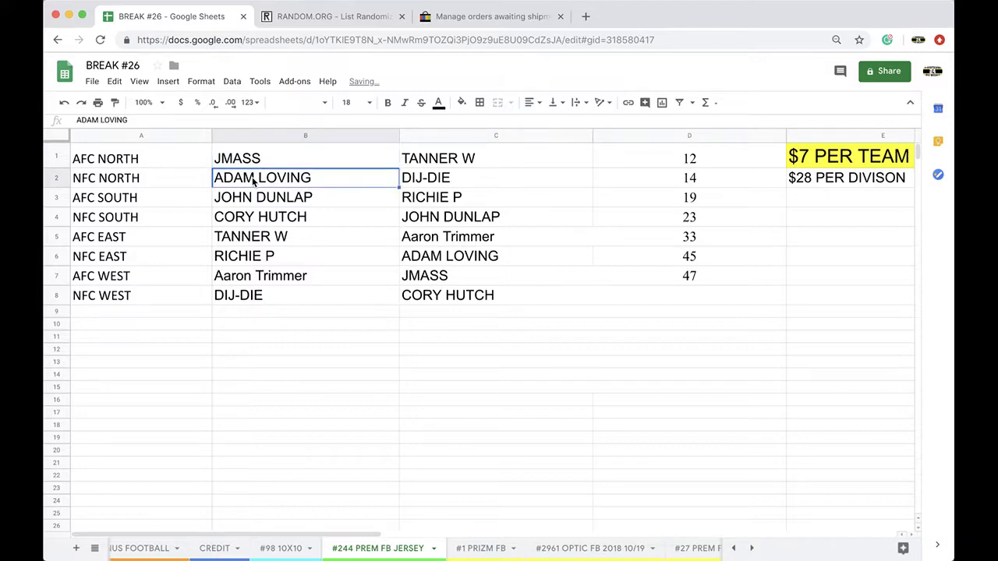
pyautogui.click(255, 198)
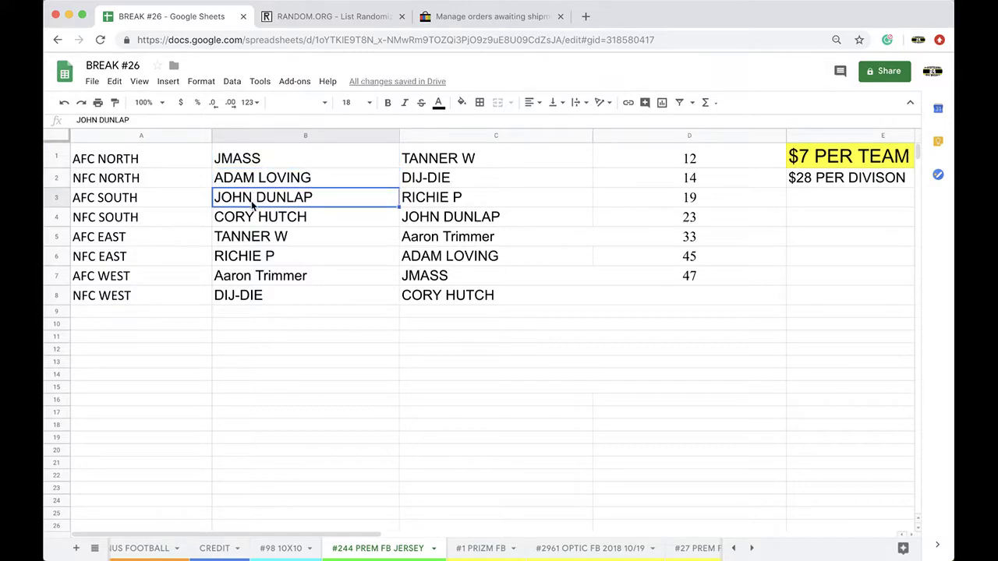
pyautogui.click(249, 217)
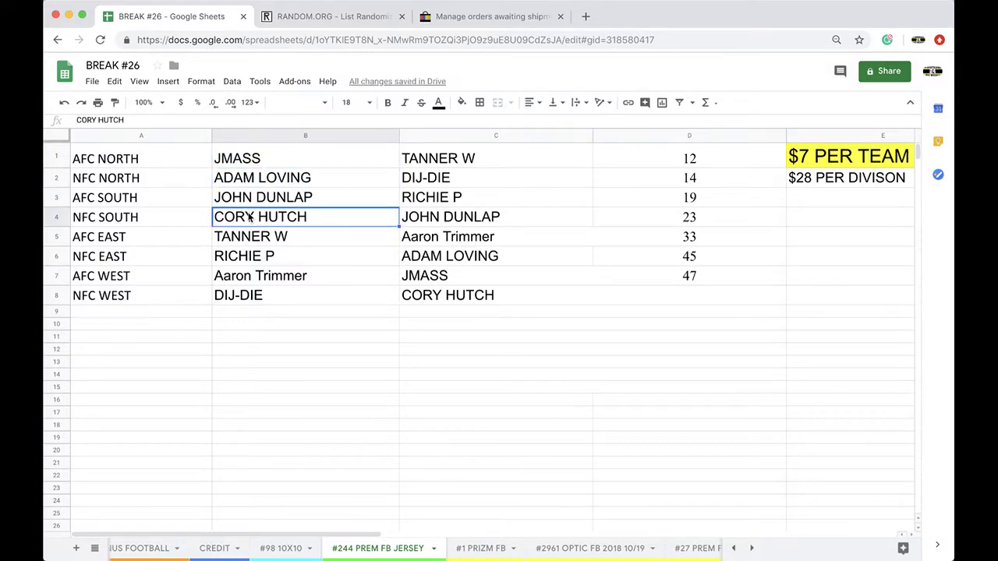
pyautogui.click(250, 237)
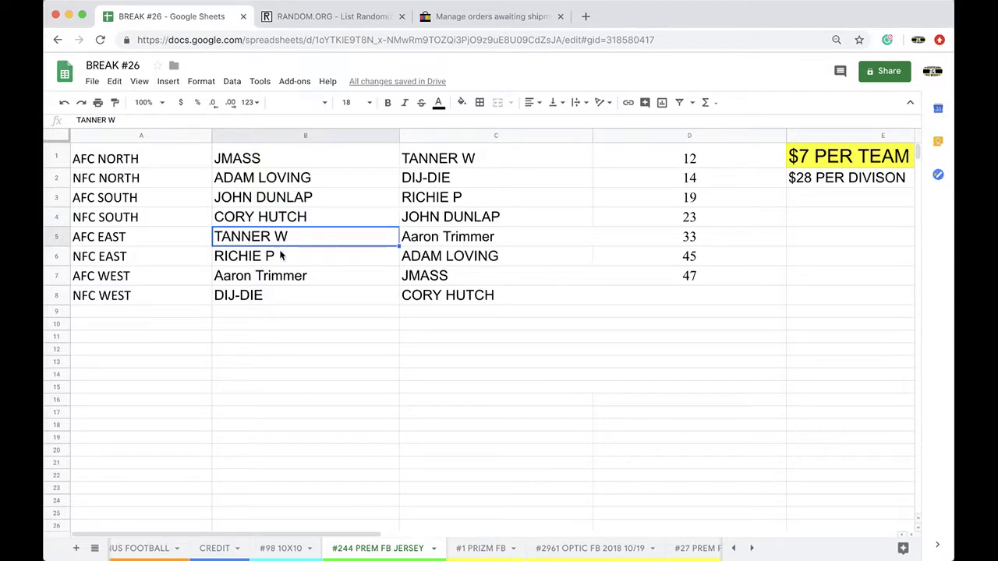
pyautogui.click(282, 256)
pyautogui.click(271, 278)
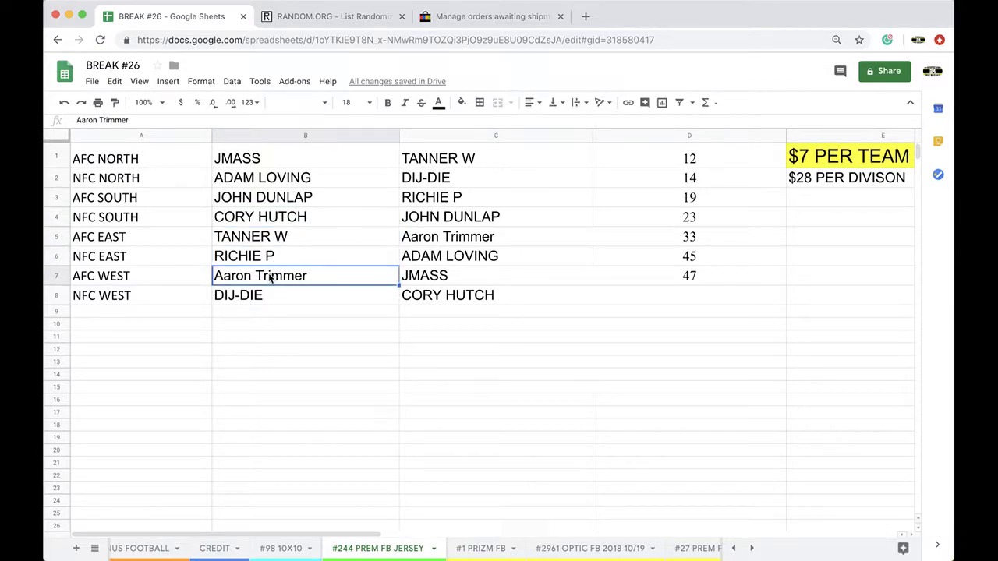
pyautogui.click(265, 295)
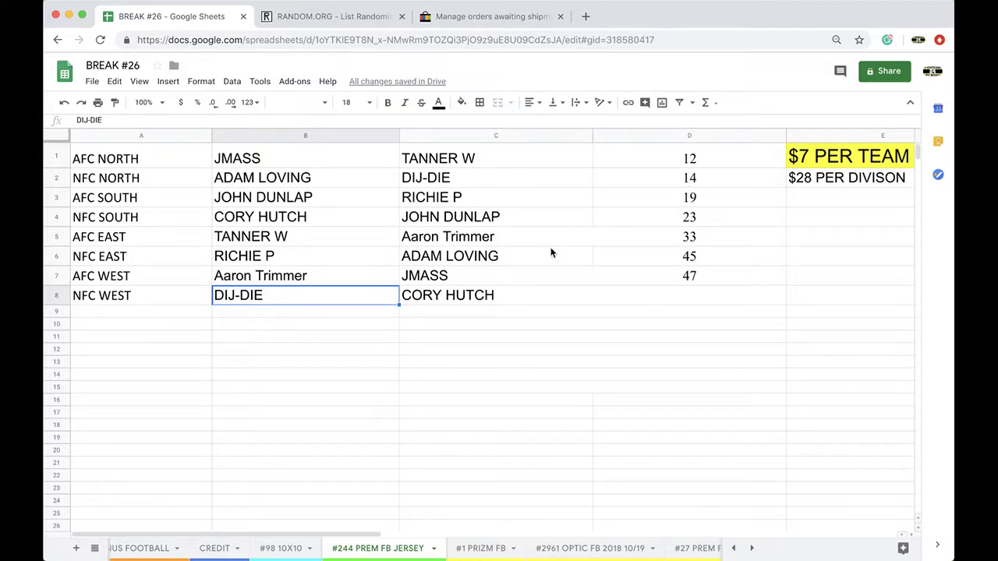
pyautogui.click(607, 178)
# - Copy the jersey numbers 12–47 from column D into a fresh RANDOM.ORG list randomizer
pyautogui.moveTo(626, 158); pyautogui.dragTo(641, 266)
pyautogui.press('super+c')
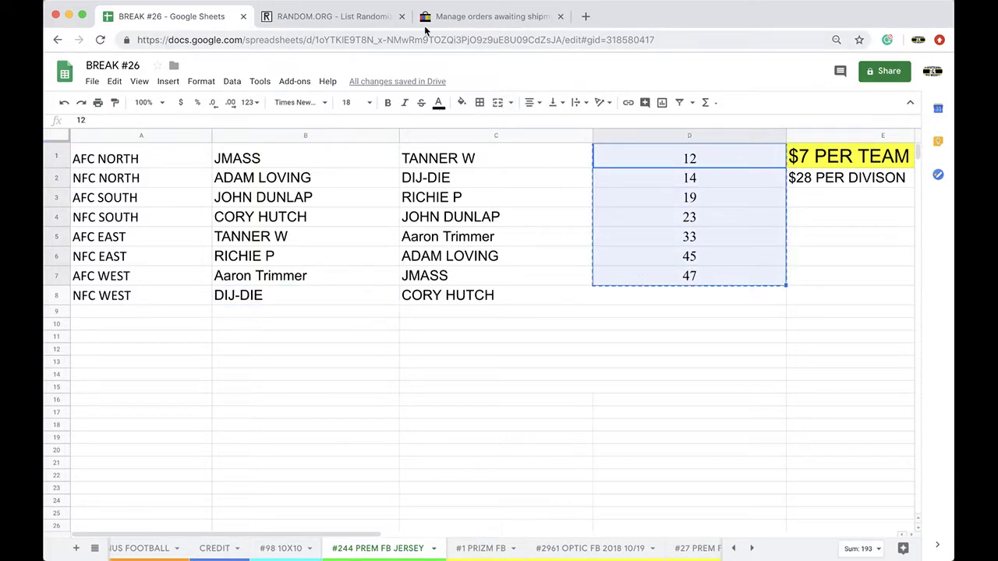
pyautogui.click(379, 19)
pyautogui.click(482, 39)
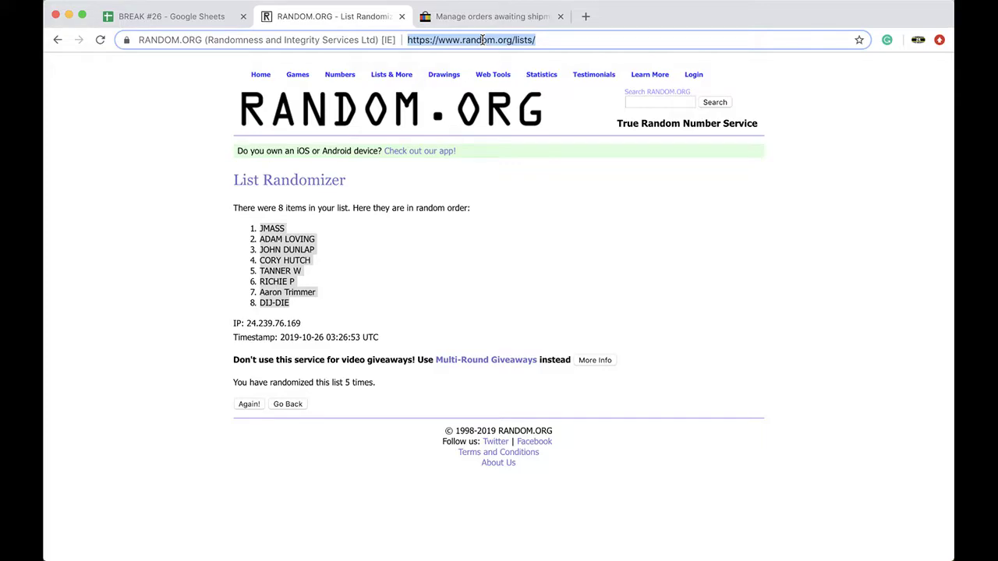
pyautogui.press('Return')
pyautogui.click(309, 338)
pyautogui.press('super+v')
# - Shuffle the seven numbers repeatedly, then select the winning 47 cell in the sheet
pyautogui.click(269, 474)
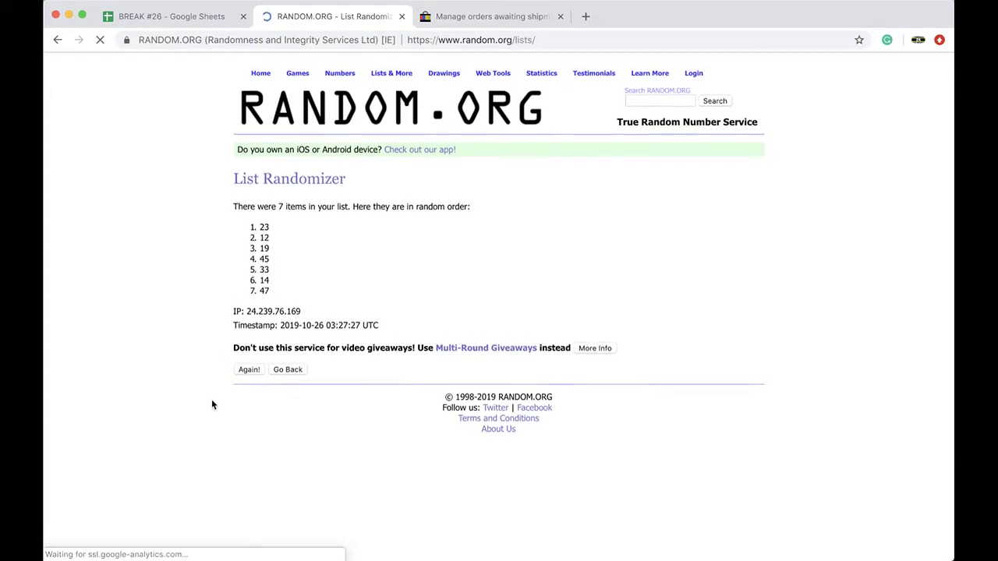
pyautogui.click(247, 371)
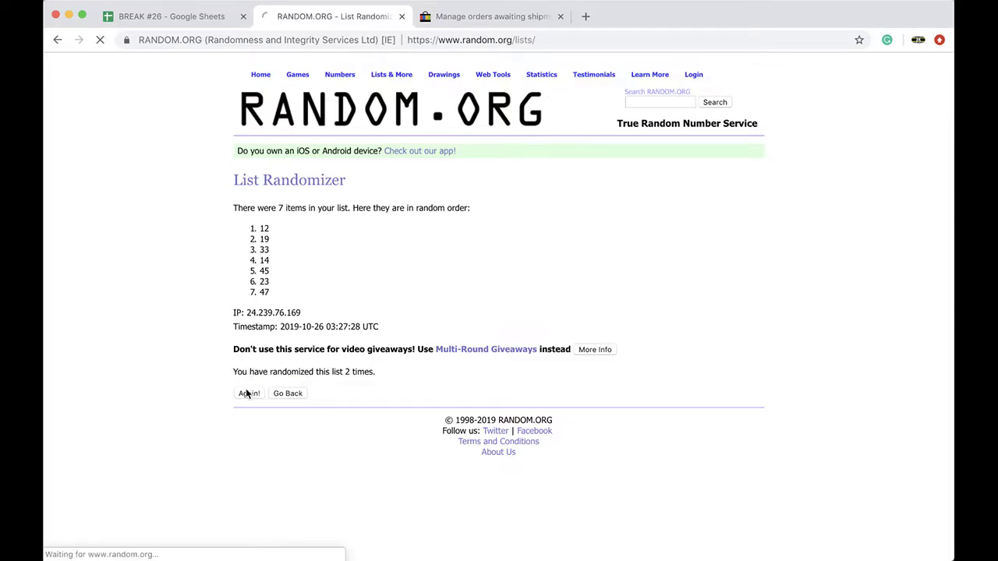
pyautogui.click(250, 394)
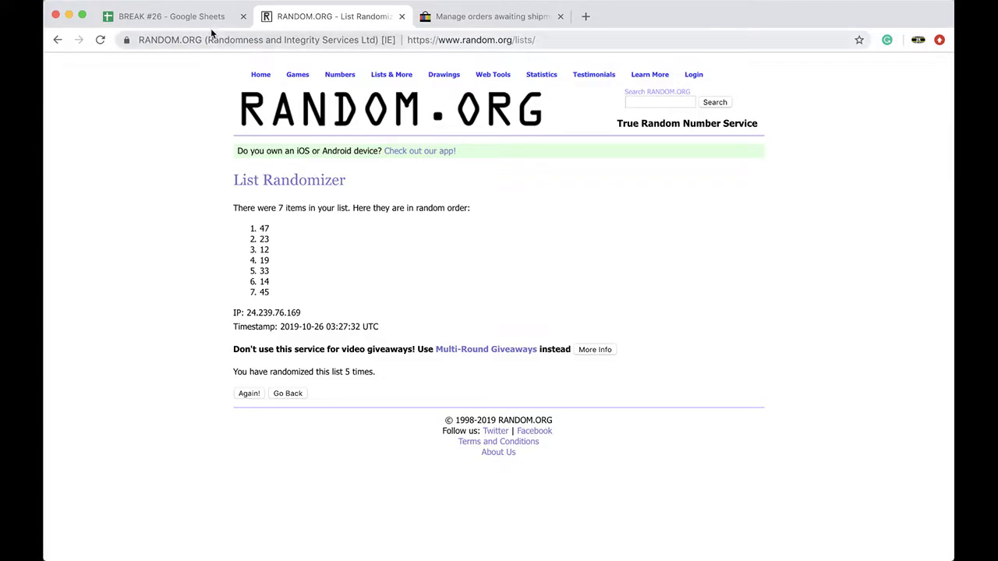
pyautogui.click(176, 16)
pyautogui.click(641, 279)
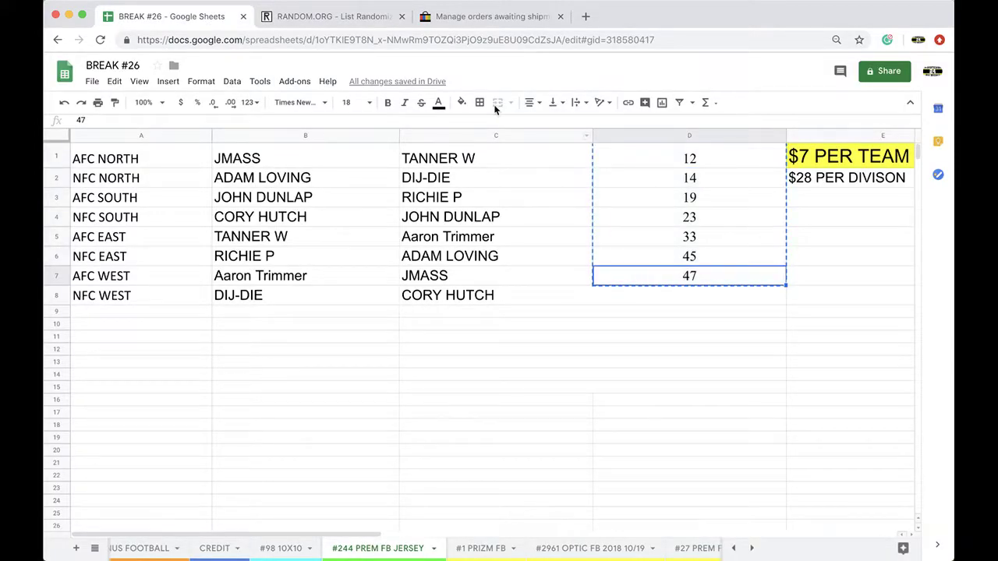
# - Fill the winning 47 cell yellow and duplicate the sheet as '#245 PREM FB JERSEY'
pyautogui.click(462, 102)
pyautogui.click(504, 156)
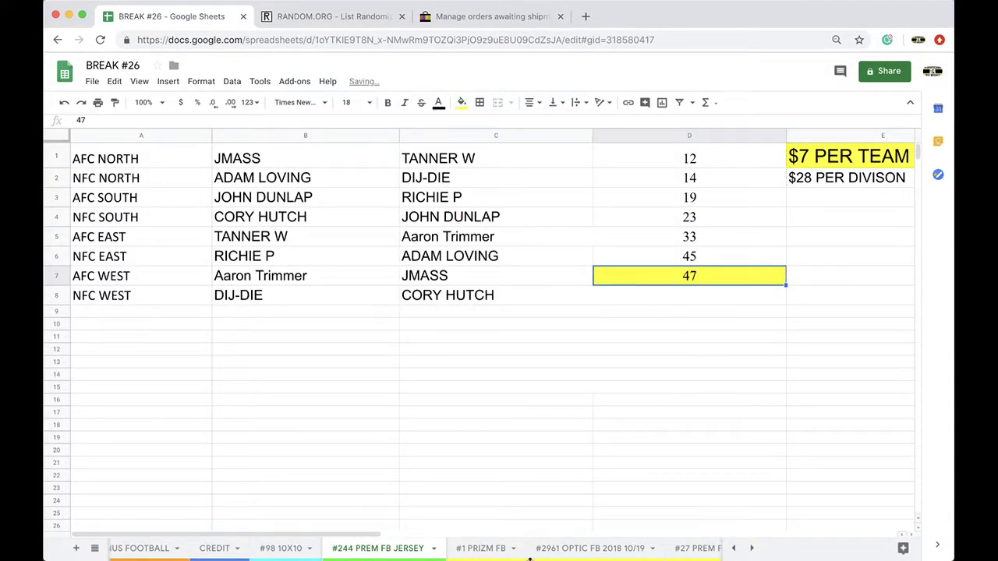
pyautogui.rightClick(407, 549)
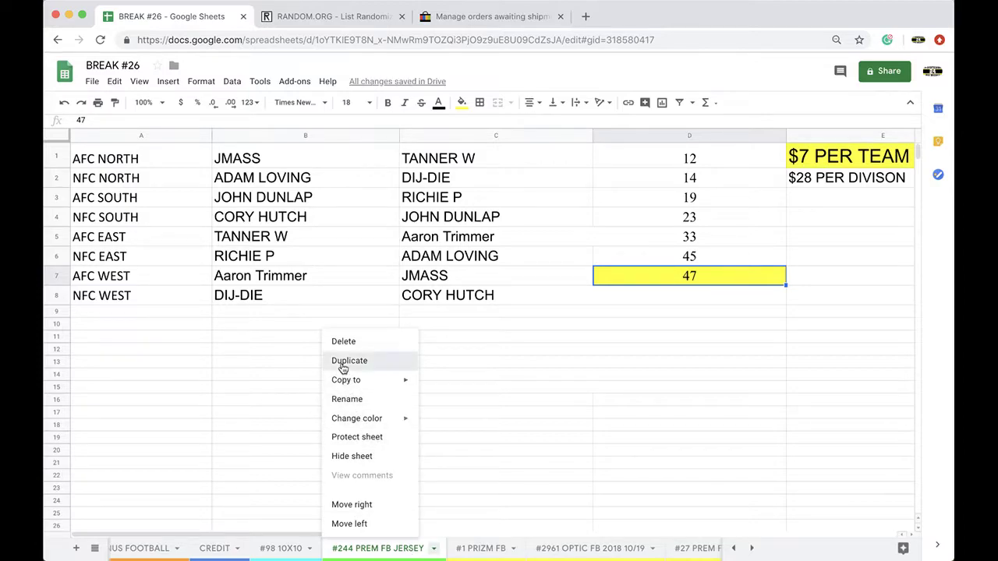
pyautogui.press('Return')
pyautogui.doubleClick(491, 548)
pyautogui.write('#2')
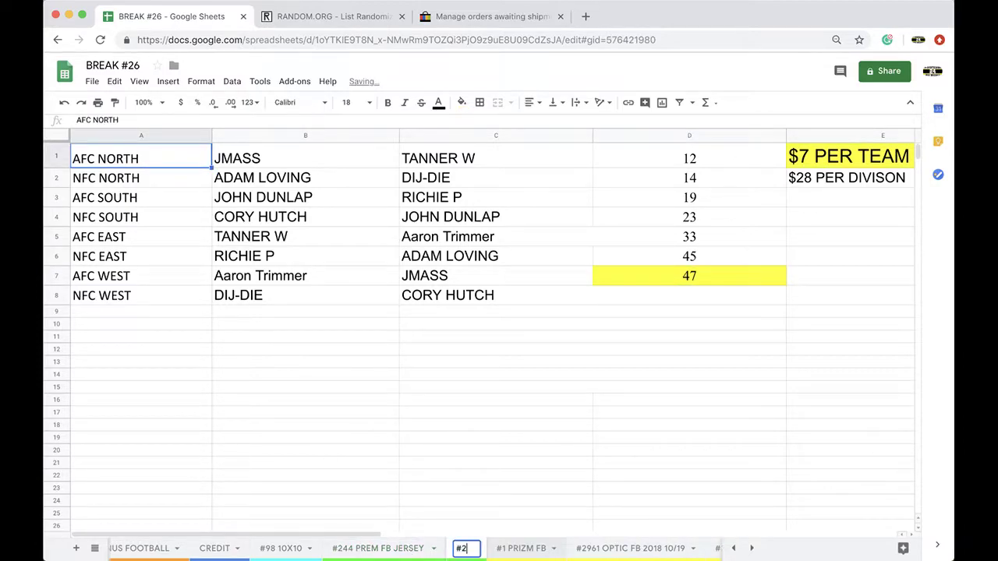
pyautogui.write('45 PREM FB JERSEY')
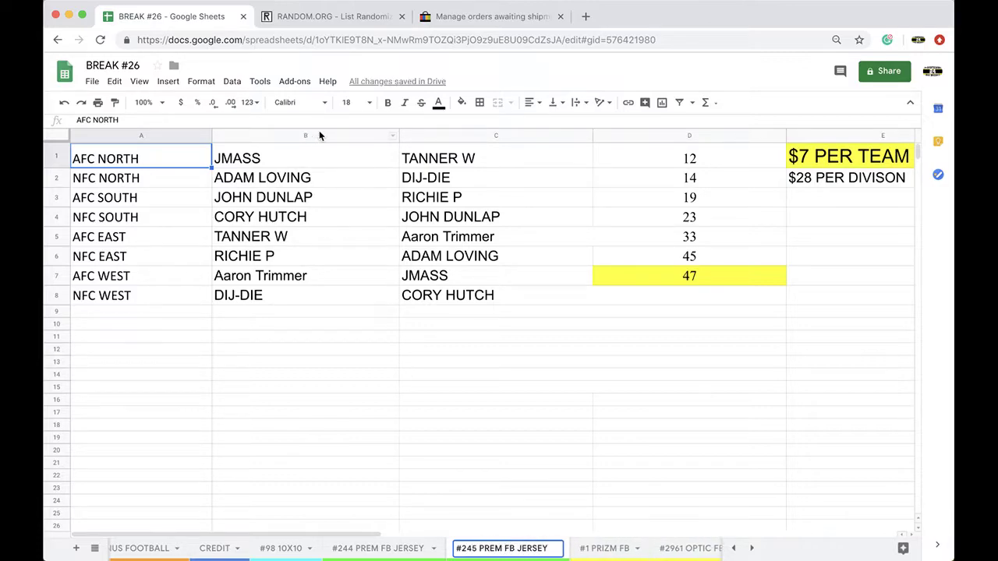
# - In the copy, clear the buyer names in columns B–C and the yellow-filled 47
pyautogui.moveTo(319, 135); pyautogui.dragTo(408, 138)
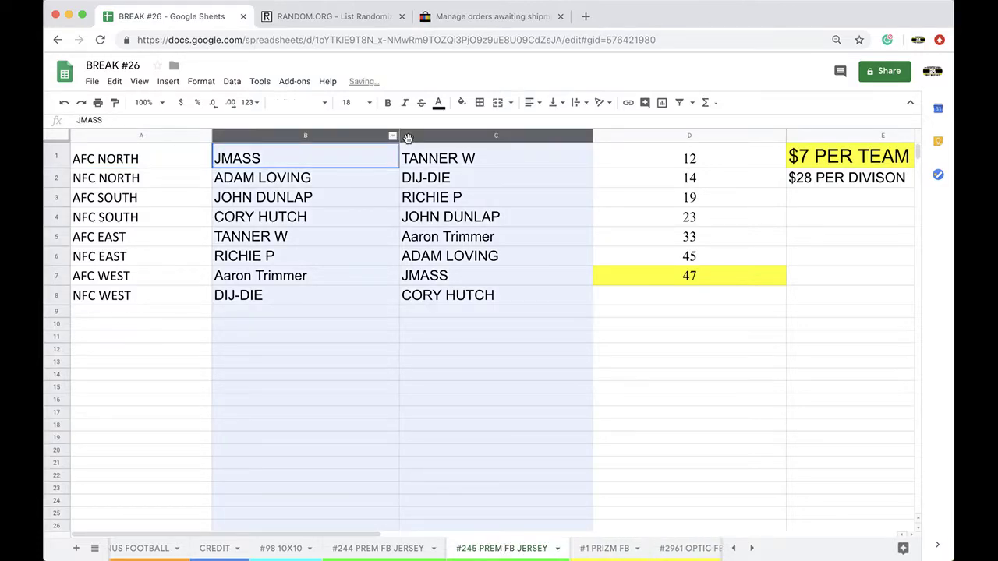
pyautogui.press('Delete')
pyautogui.click(668, 276)
pyautogui.press('Delete')
pyautogui.click(462, 102)
pyautogui.click(477, 126)
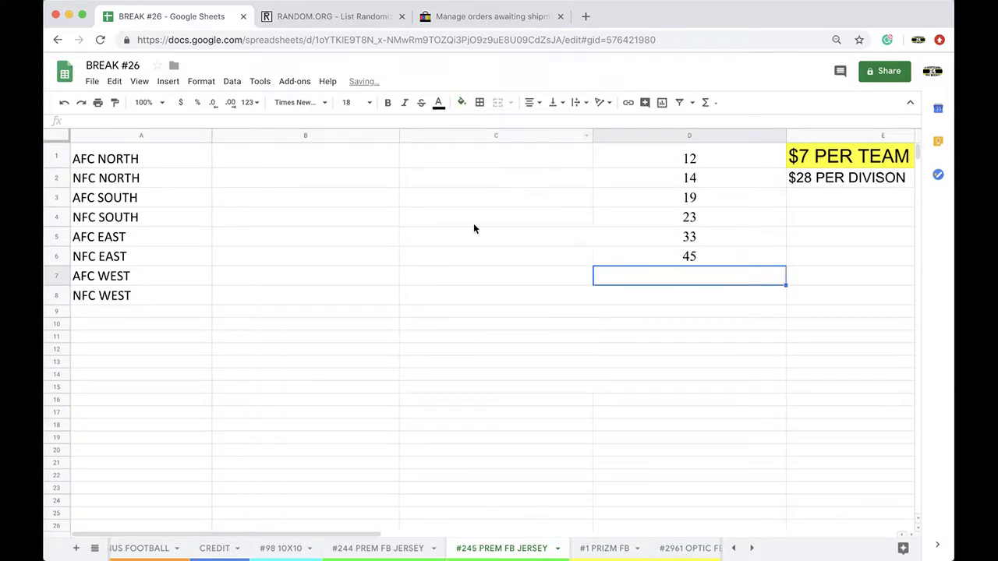
# - Move the #245 sheet tab to the end and return to #244 PREM FB JERSEY
pyautogui.rightClick(486, 547)
pyautogui.moveTo(483, 423)
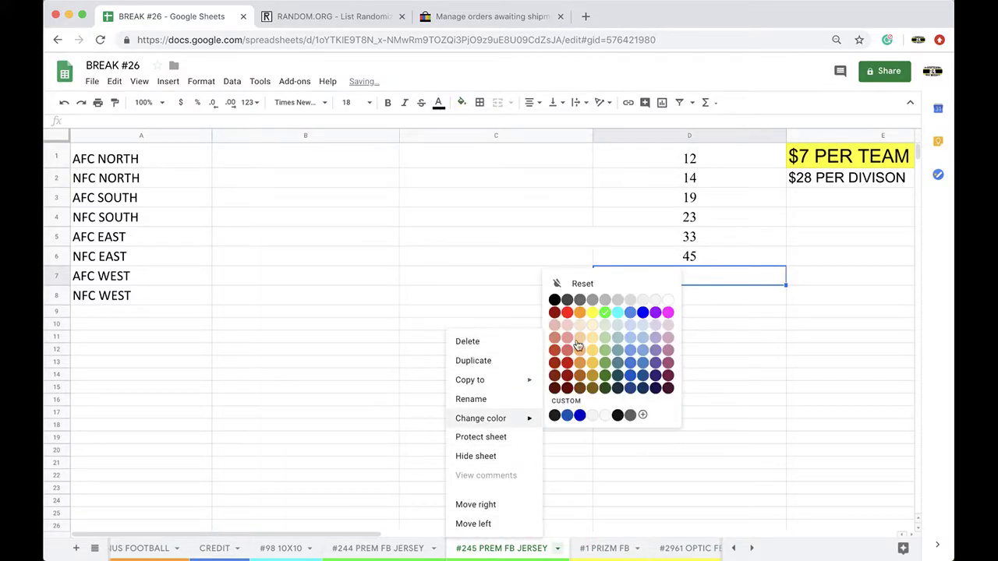
pyautogui.moveTo(445, 556); pyautogui.dragTo(658, 550)
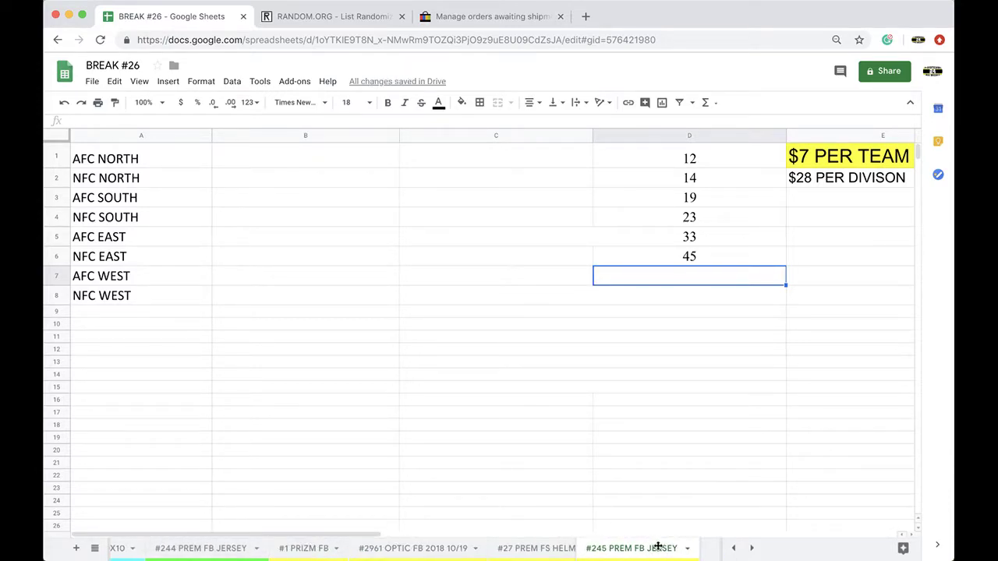
pyautogui.click(234, 550)
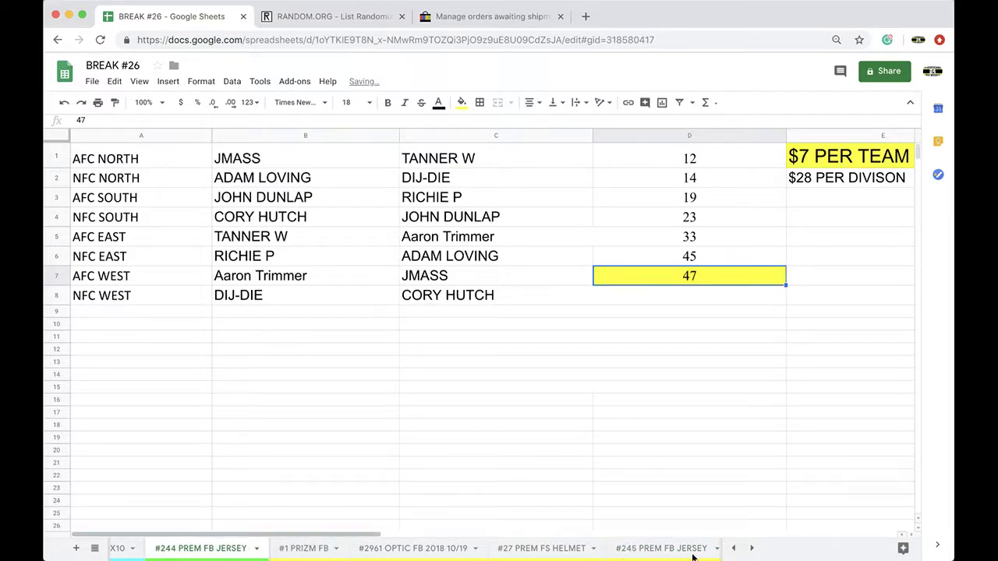
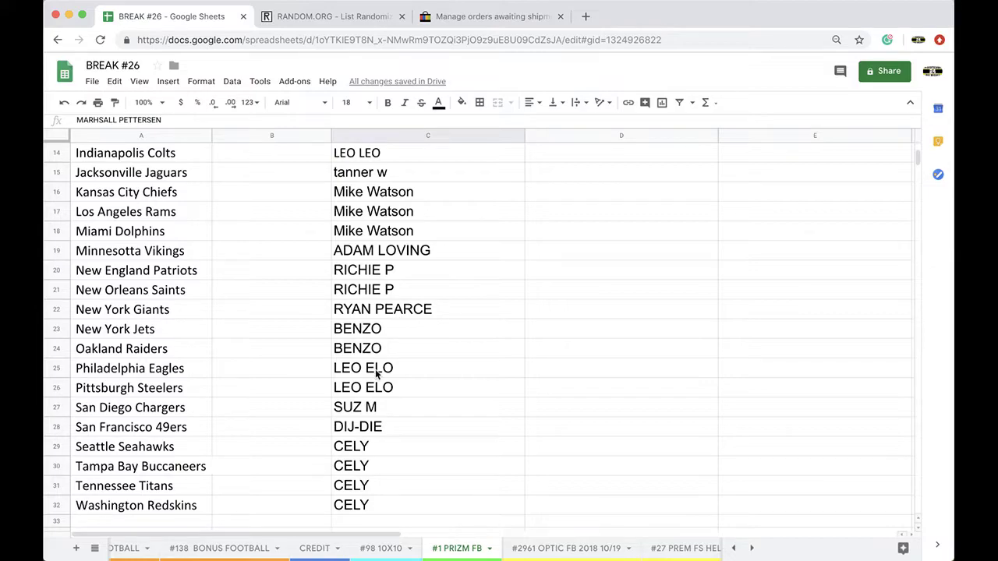
# - Copy the 32 names from column C into a freshly reloaded RANDOM.ORG List Randomizer
pyautogui.click(363, 135)
pyautogui.press('super+c')
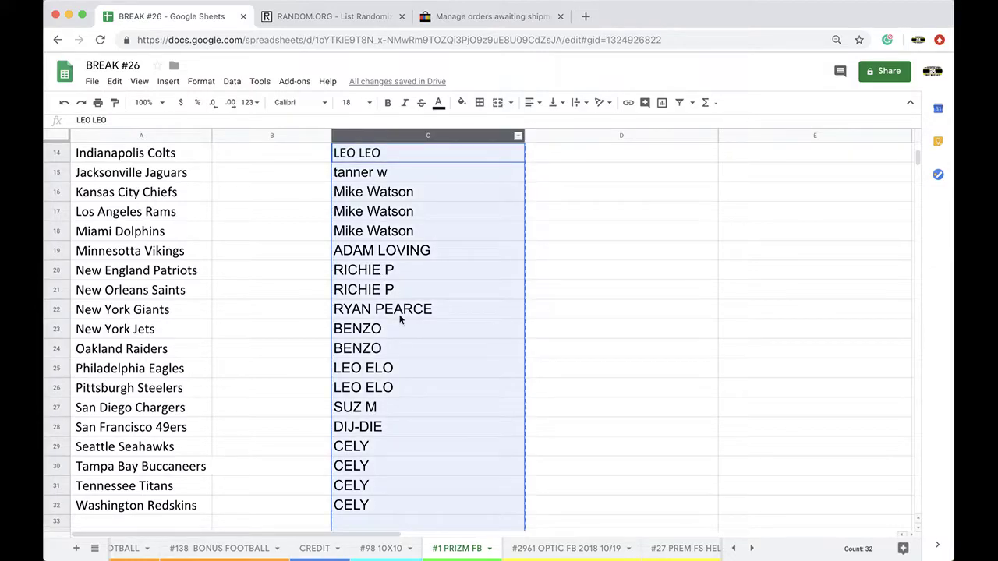
pyautogui.click(351, 18)
pyautogui.click(505, 43)
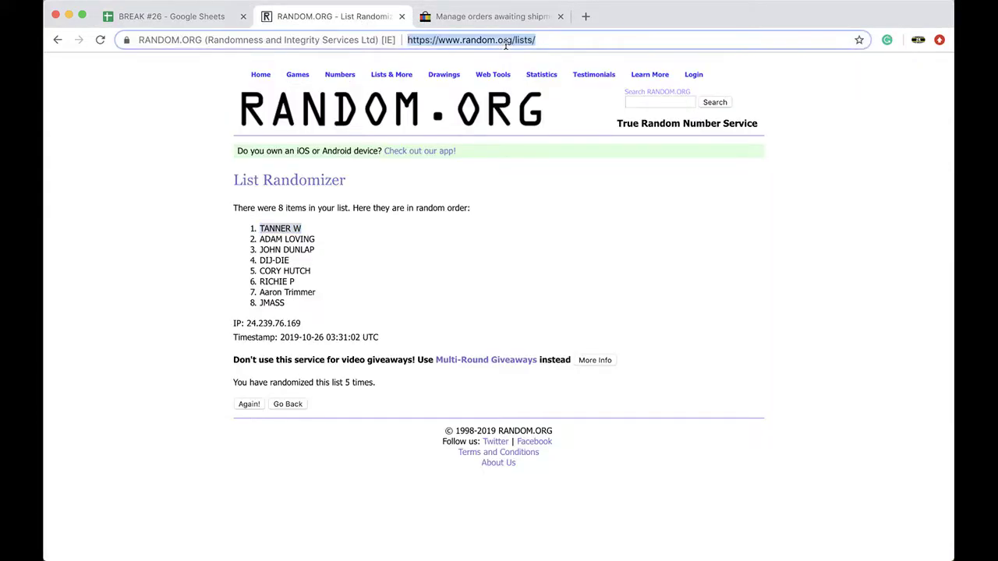
pyautogui.press('Return')
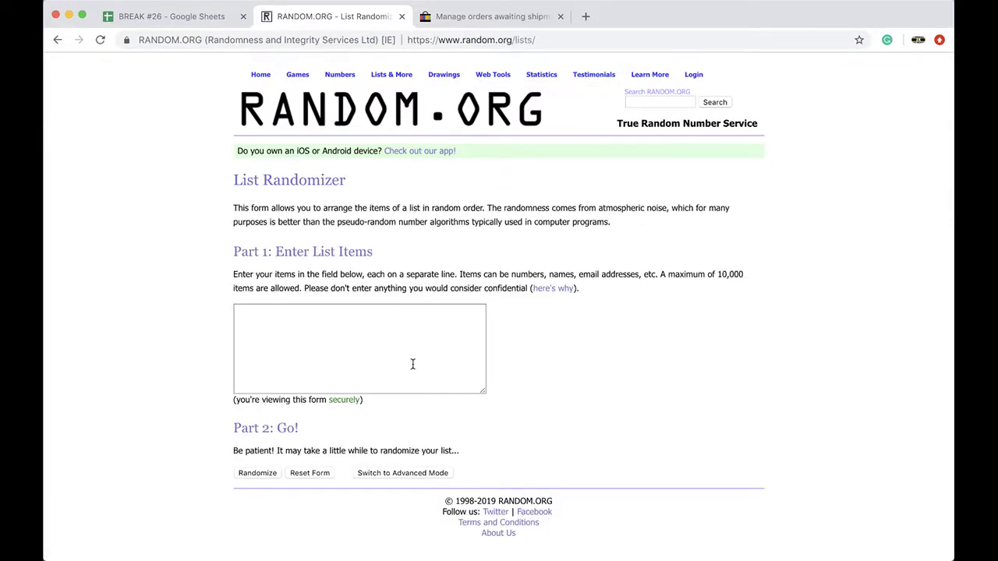
pyautogui.click(412, 364)
pyautogui.press('super+v')
# - Randomize the name list five times and select the shuffled result
pyautogui.click(243, 476)
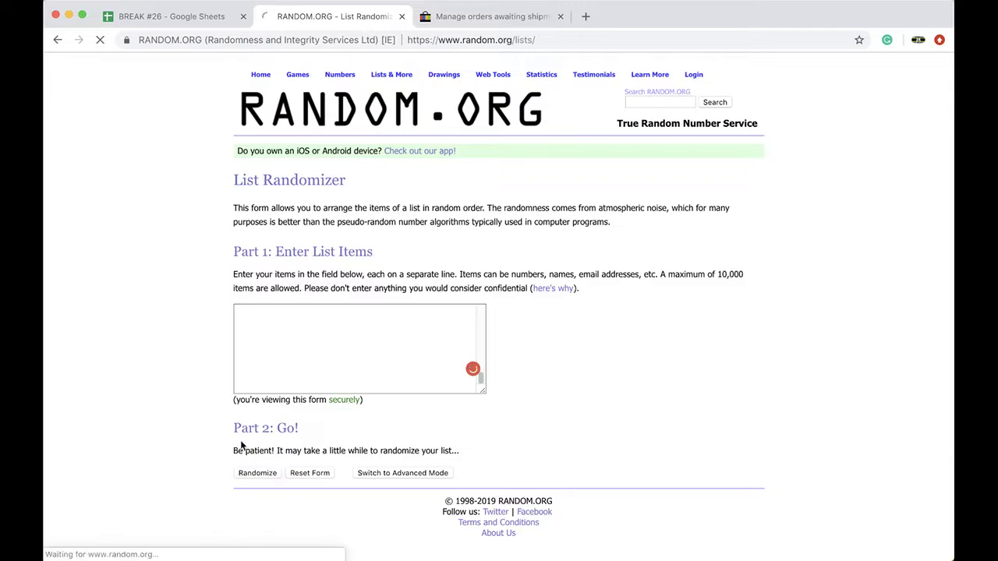
pyautogui.click(244, 479)
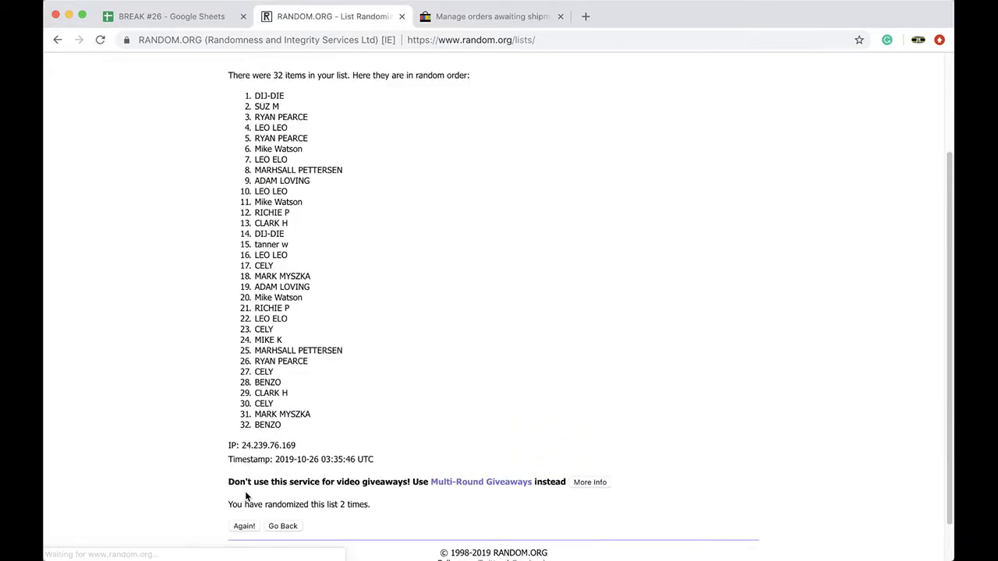
pyautogui.click(244, 525)
pyautogui.click(244, 480)
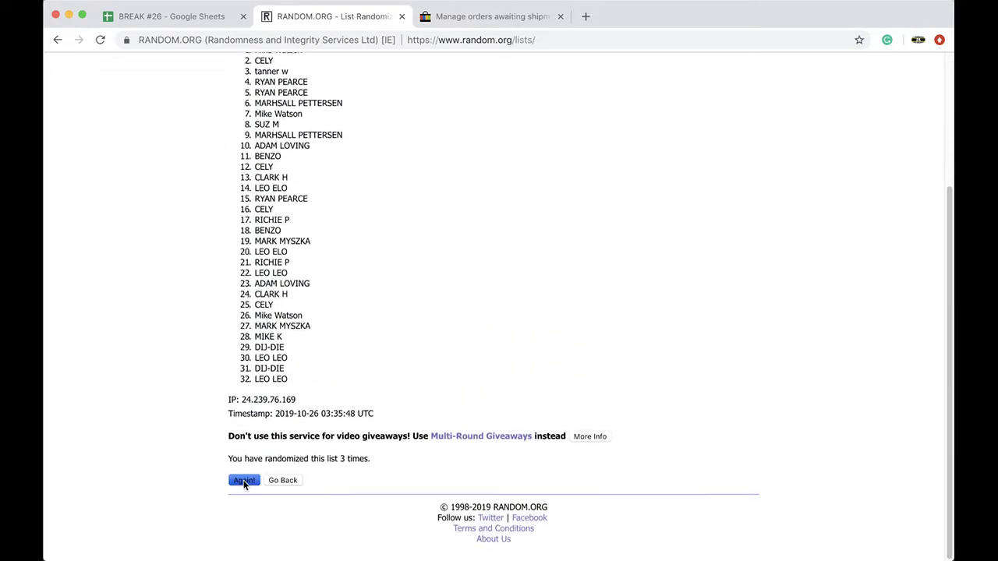
pyautogui.click(244, 481)
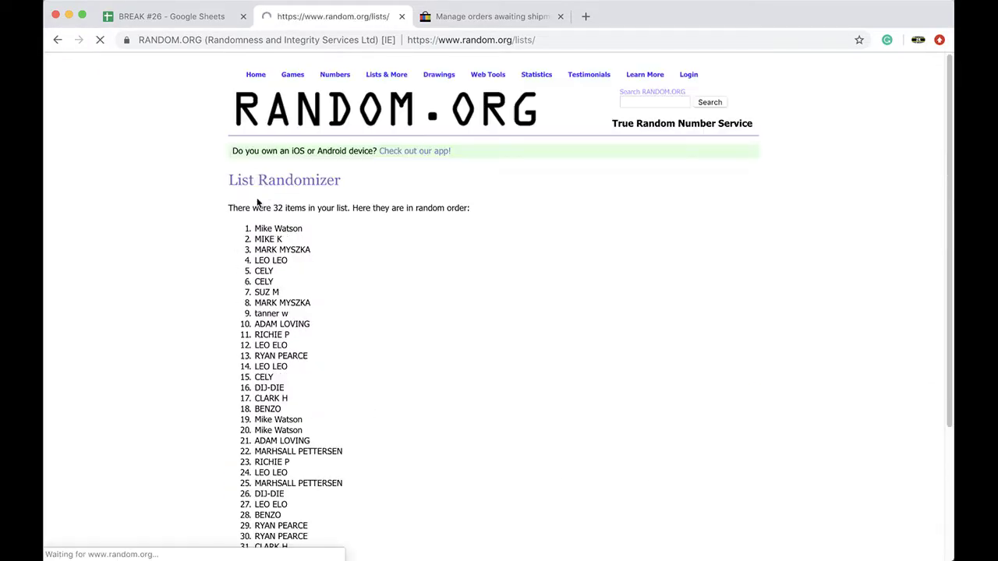
pyautogui.scroll(-3, 309, 252)
pyautogui.moveTo(255, 232); pyautogui.dragTo(310, 385)
pyautogui.scroll(-2, 312, 410)
pyautogui.click(207, 17)
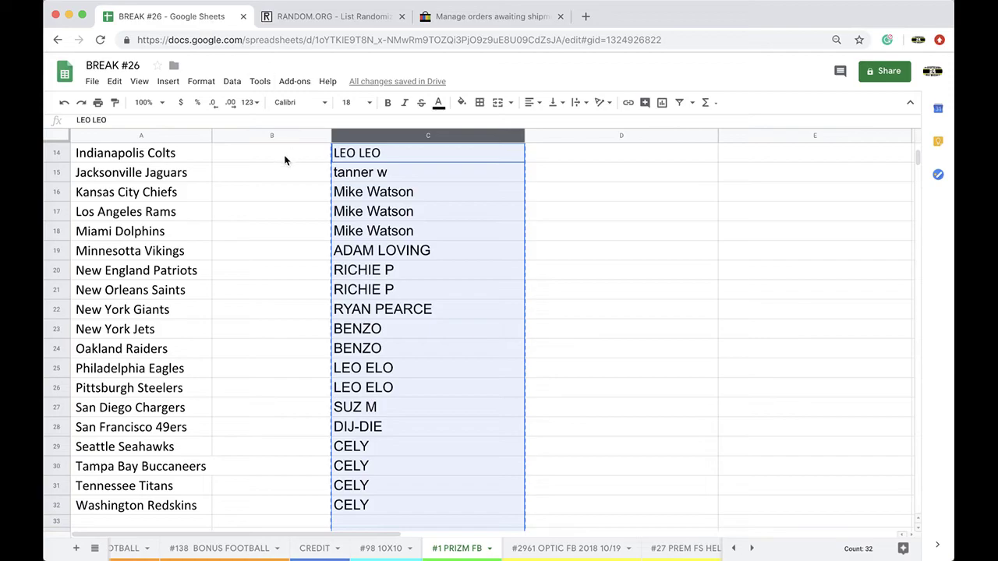
# - Paste the shuffled names into column B at size 18, then undo the font change
pyautogui.click(277, 154)
pyautogui.hotkey('ctrl', 'v')
pyautogui.click(353, 102)
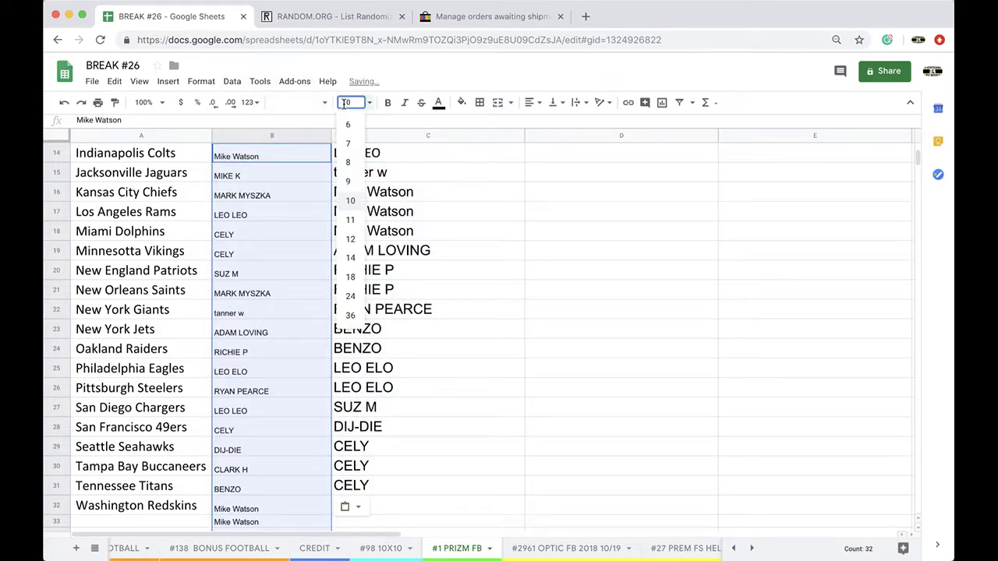
pyautogui.click(350, 282)
pyautogui.scroll(5, 350, 284)
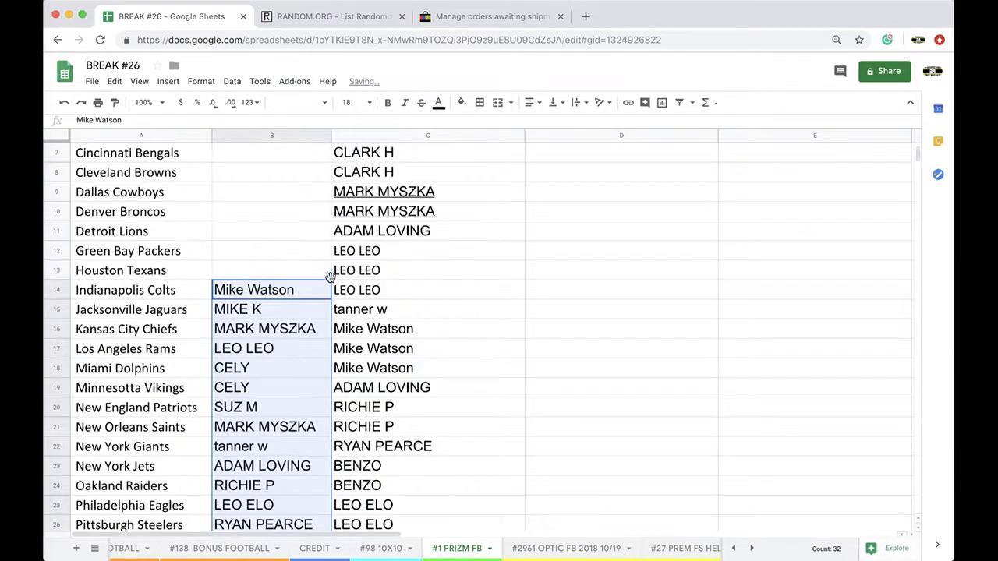
pyautogui.hotkey('ctrl', 'z')
pyautogui.hotkey('ctrl', 'z')
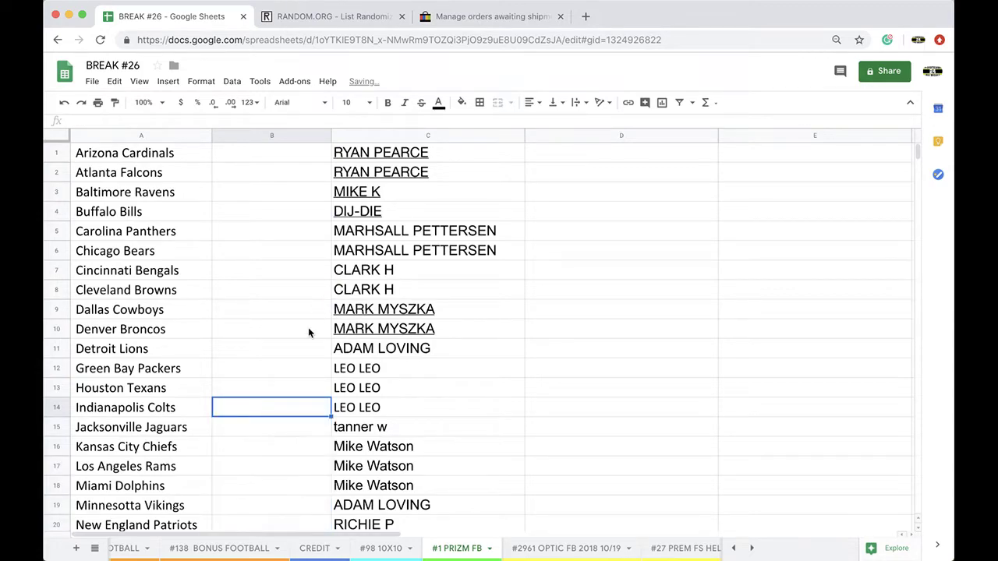
# - Paste the shuffled names starting at cell B1 and set them to font size 18
pyautogui.click(272, 154)
pyautogui.hotkey('ctrl', 'v')
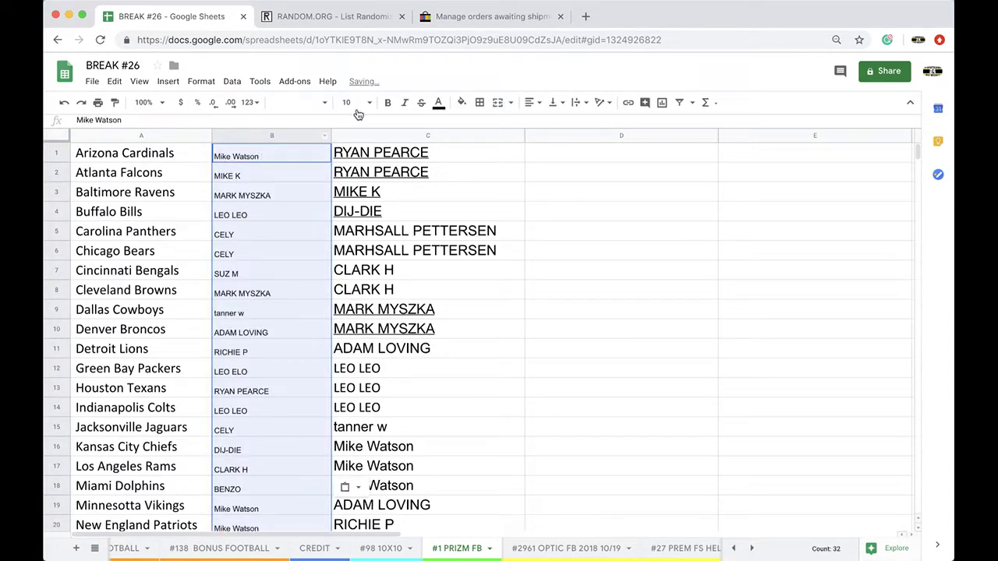
pyautogui.click(350, 102)
pyautogui.click(351, 277)
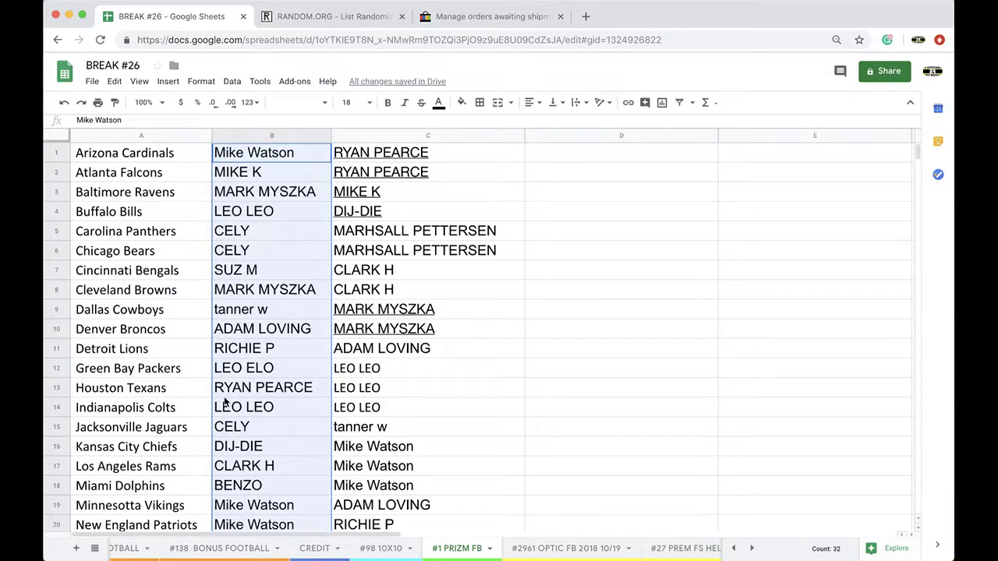
pyautogui.scroll(-3, 226, 390)
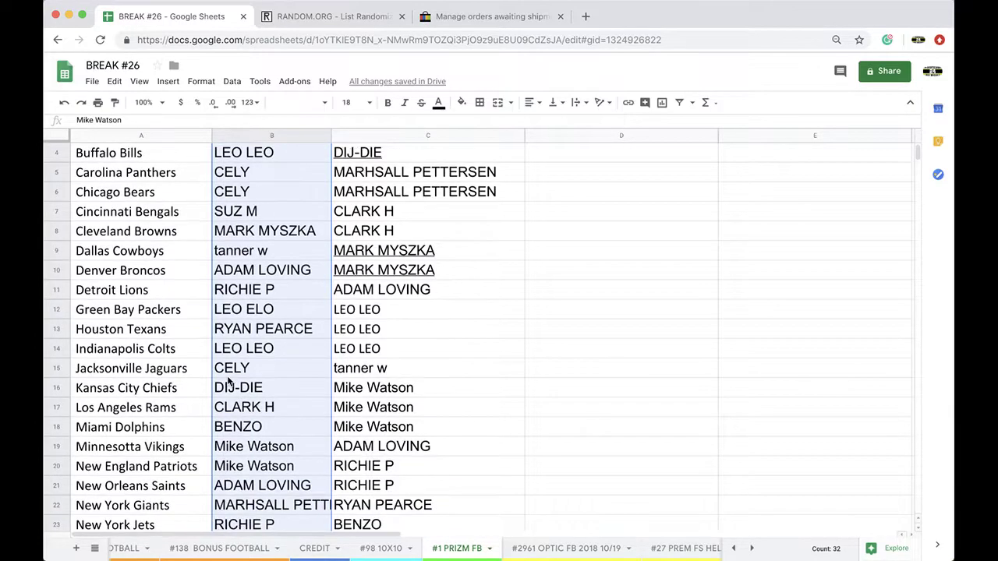
pyautogui.scroll(3, 229, 381)
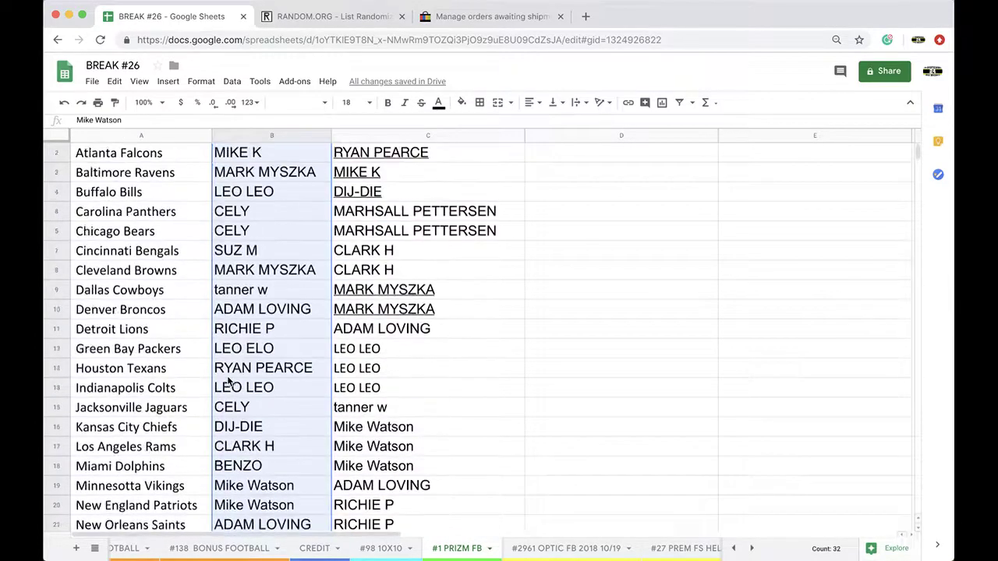
pyautogui.click(232, 81)
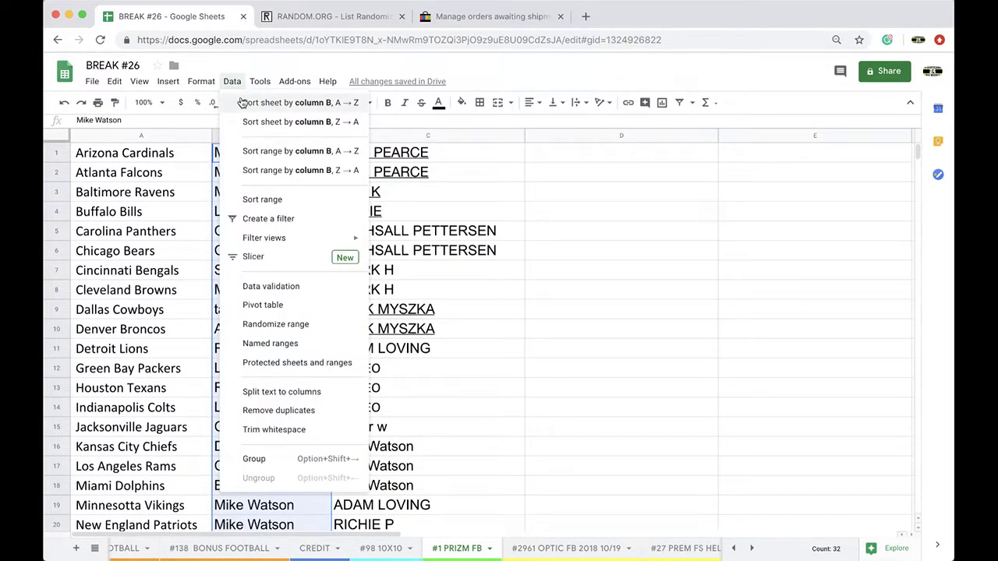
pyautogui.click(242, 102)
pyautogui.click(241, 160)
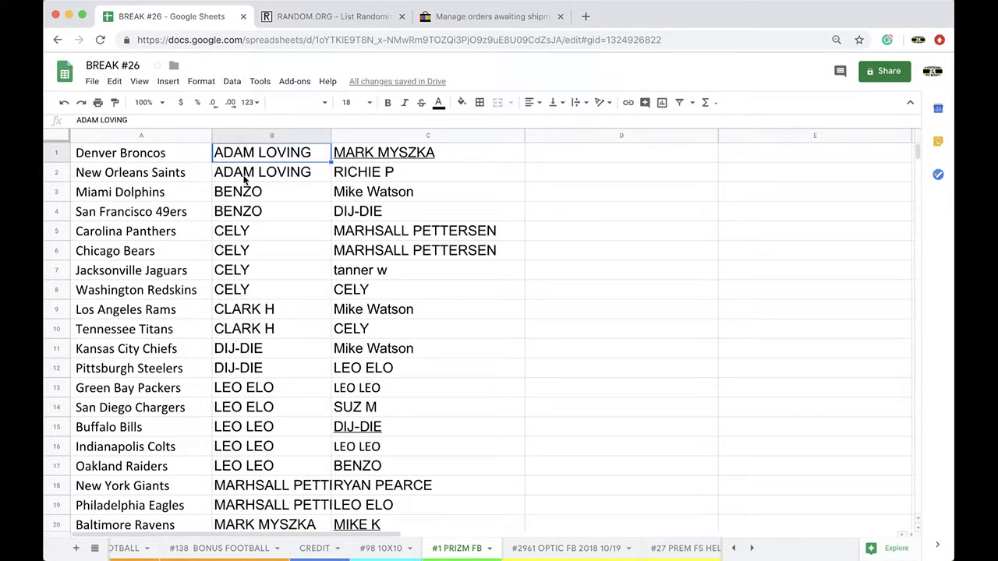
pyautogui.click(247, 194)
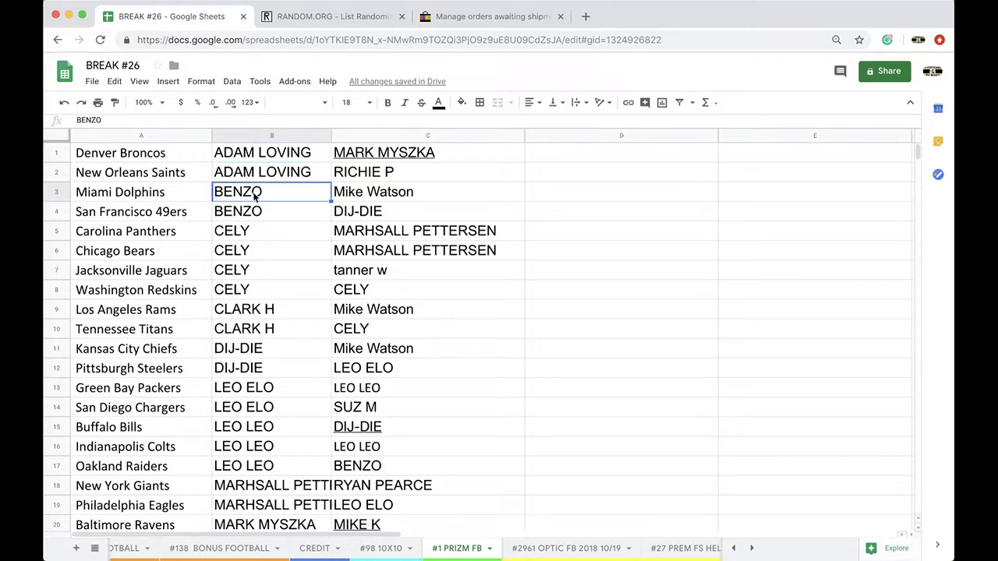
pyautogui.scroll(-1, 255, 196)
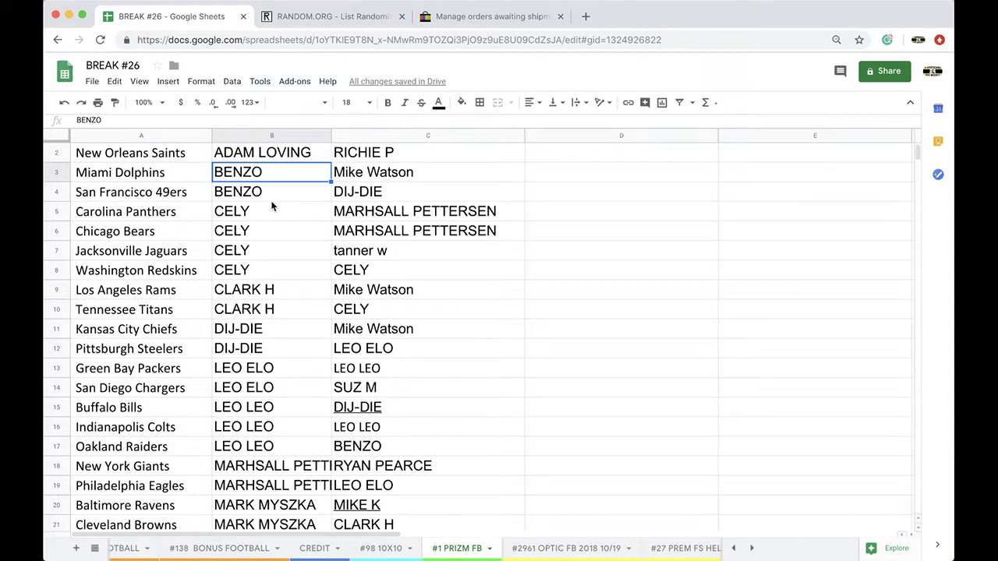
pyautogui.scroll(-4, 272, 205)
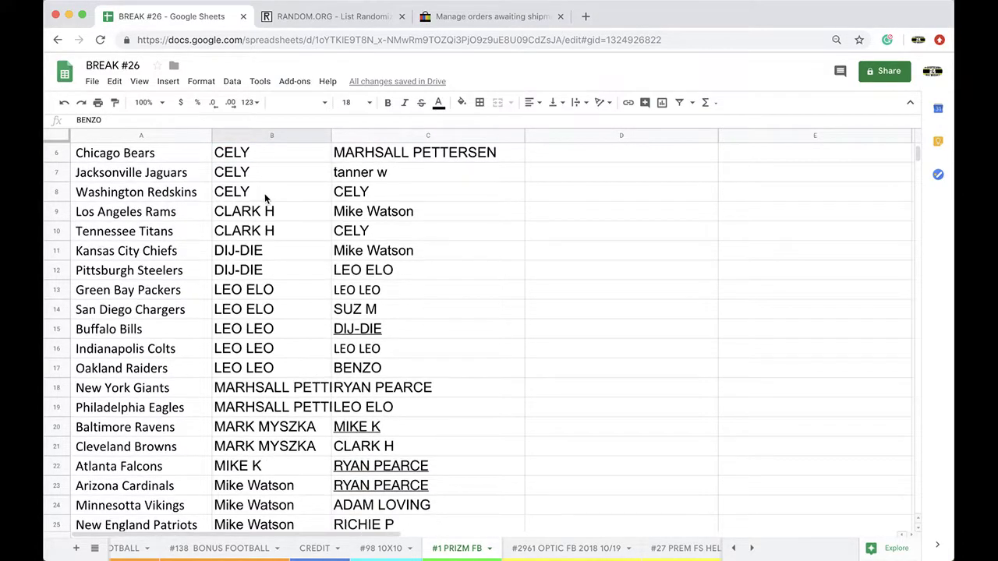
pyautogui.scroll(-2, 265, 206)
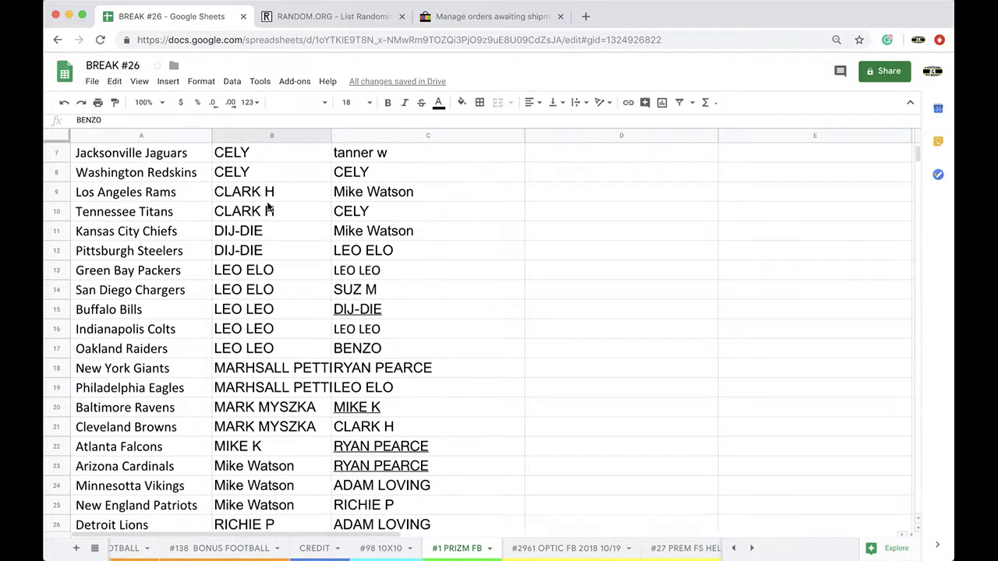
pyautogui.scroll(-1, 286, 201)
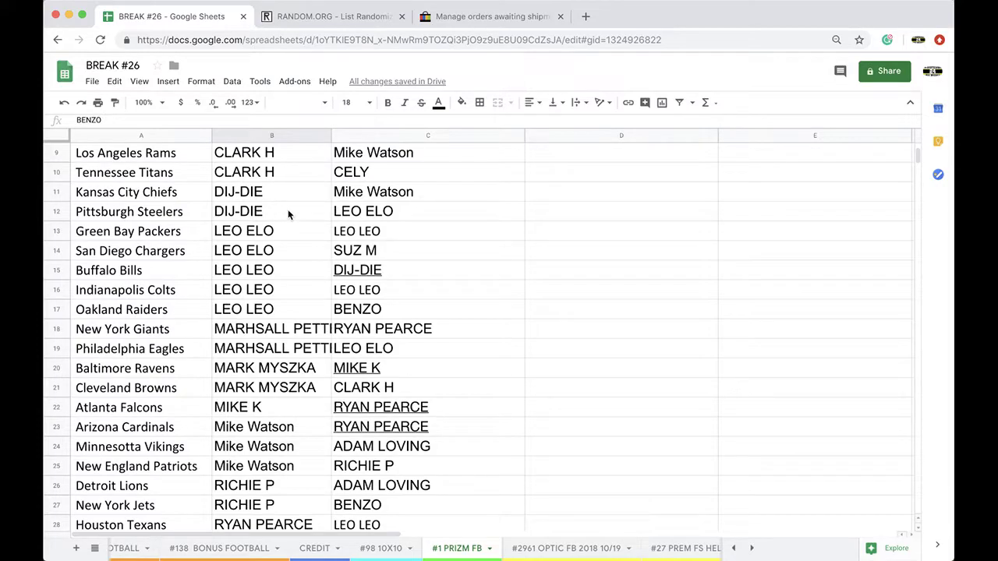
pyautogui.scroll(-2, 288, 214)
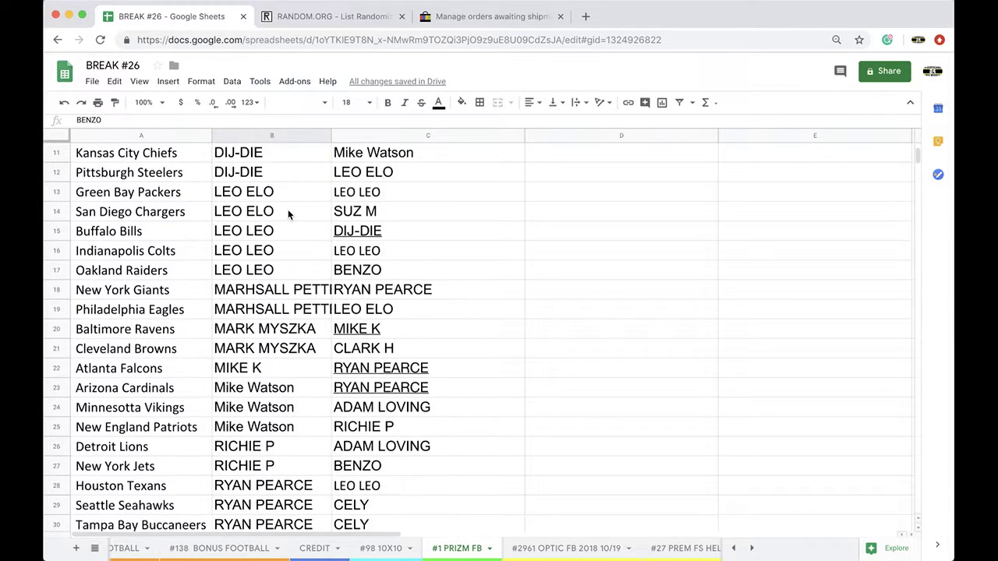
# - Auto-fit column B to the width of its longest name
pyautogui.doubleClick(329, 137)
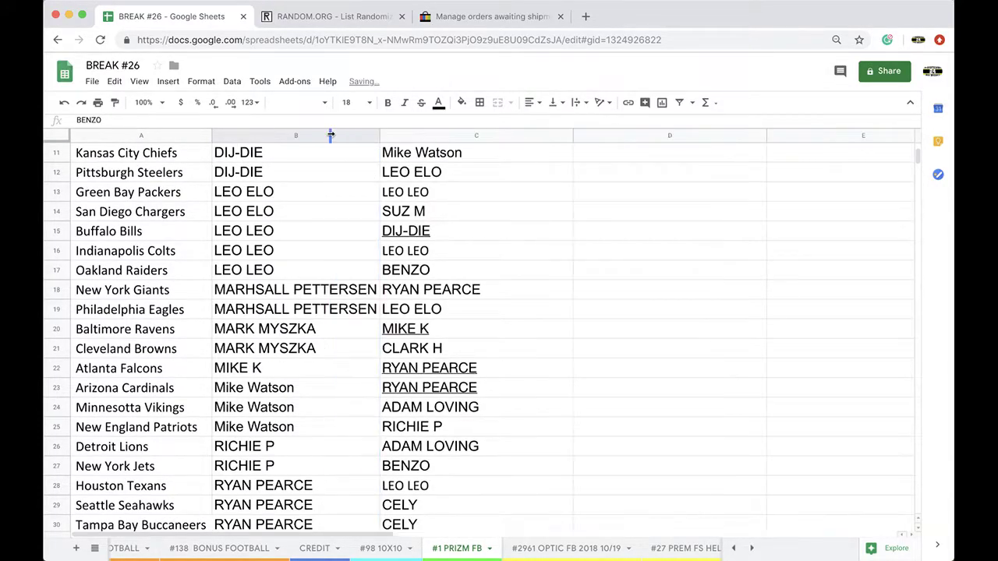
pyautogui.scroll(-2, 282, 249)
pyautogui.scroll(-2, 320, 273)
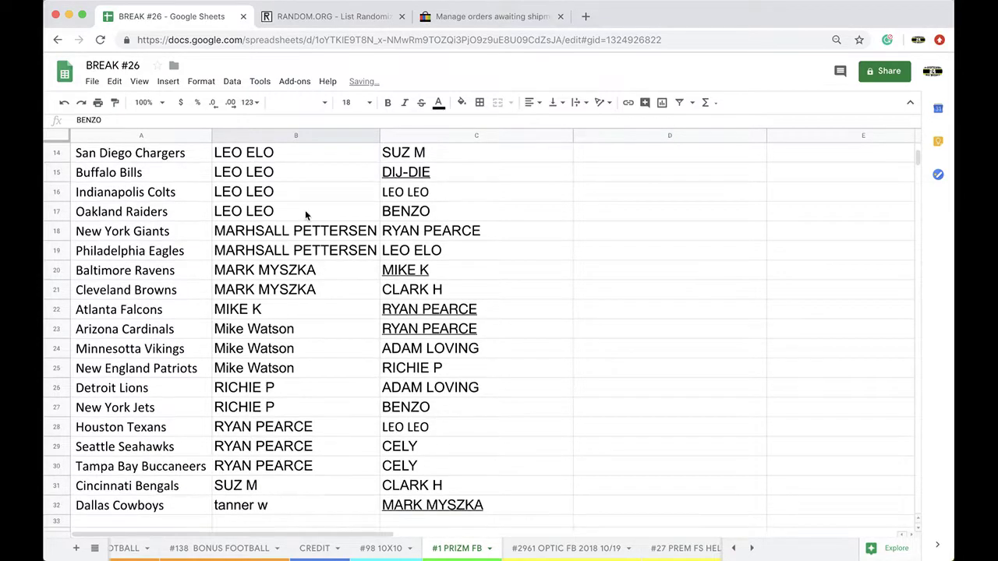
pyautogui.scroll(-1, 297, 235)
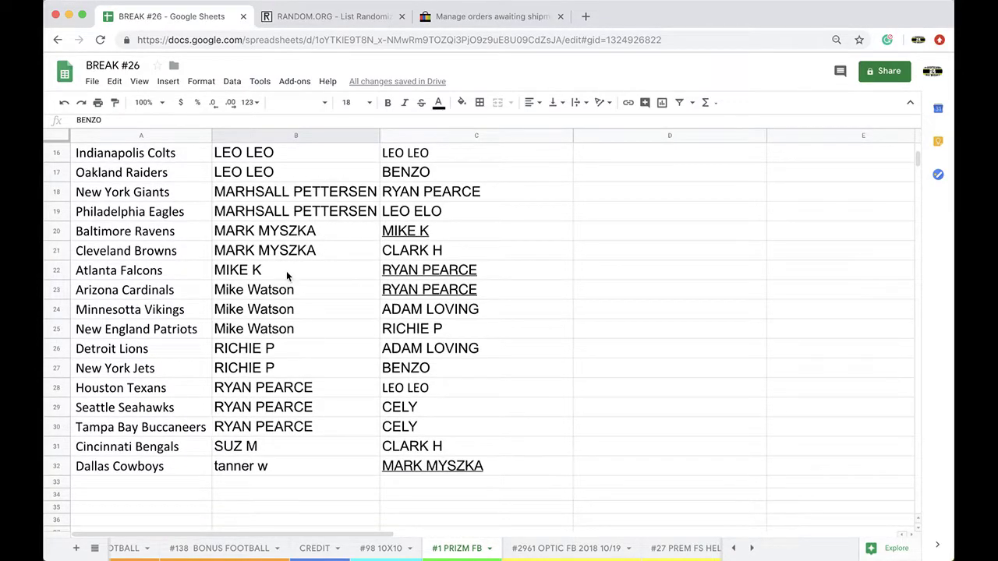
# - Check the name entries in cells B22, B23 and B32
pyautogui.click(234, 273)
pyautogui.click(226, 292)
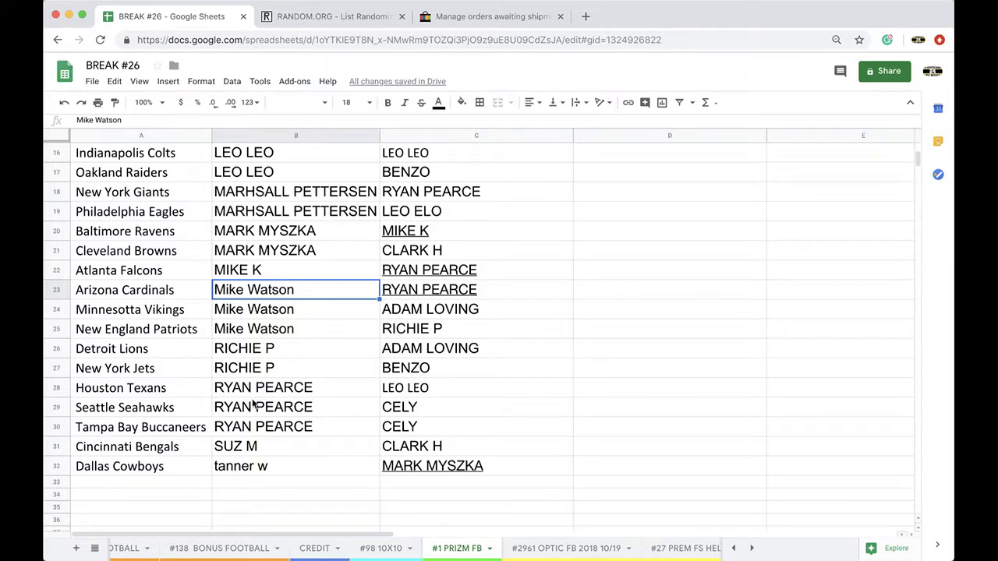
pyautogui.click(254, 466)
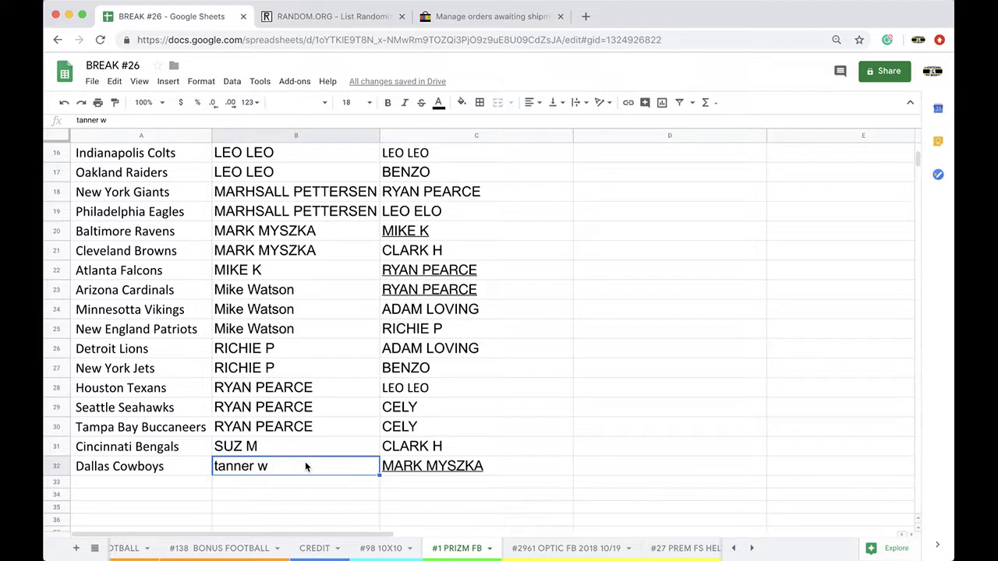
pyautogui.scroll(5, 306, 467)
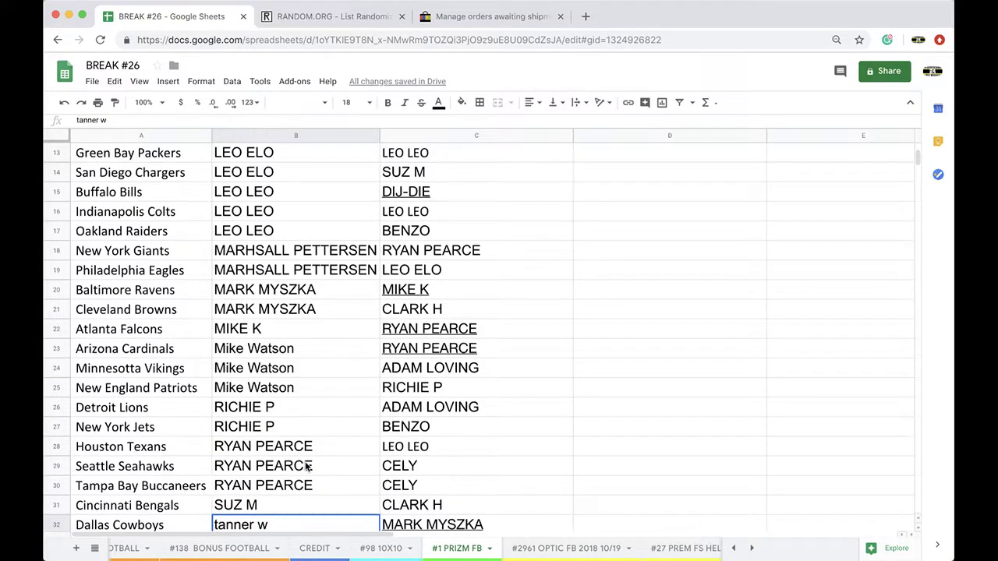
pyautogui.scroll(5, 306, 466)
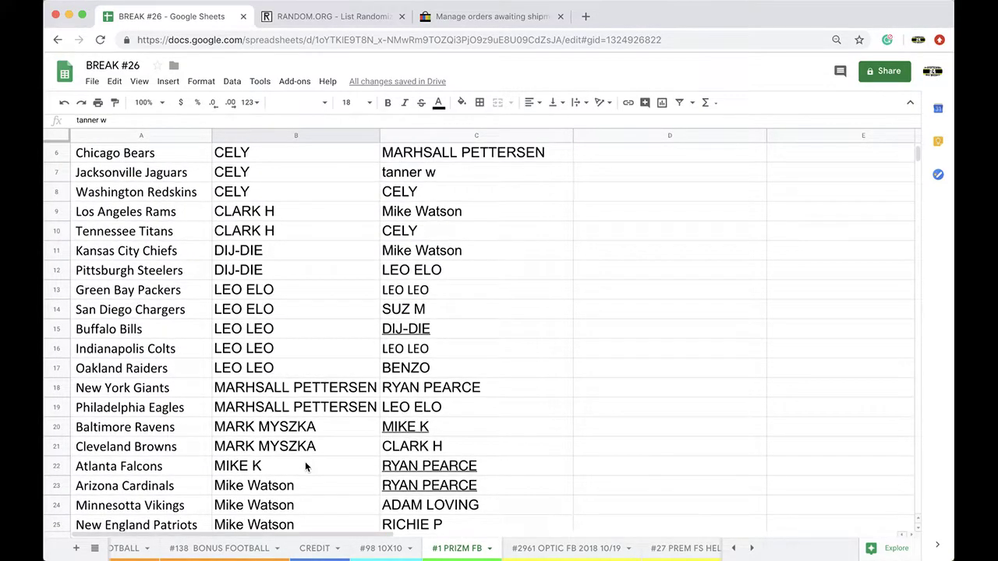
pyautogui.scroll(3, 305, 467)
pyautogui.scroll(-9, 306, 466)
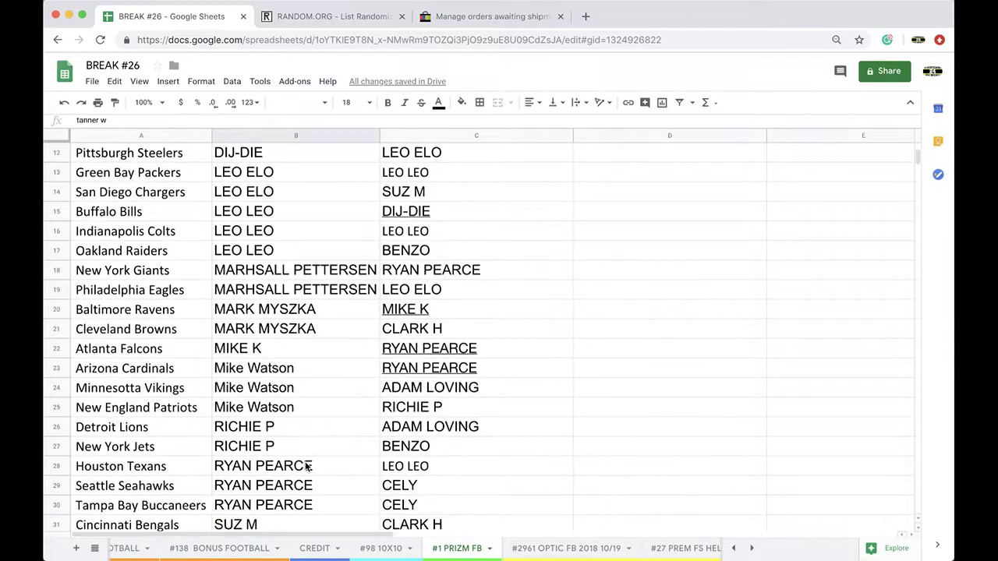
pyautogui.scroll(-3, 308, 465)
pyautogui.scroll(14, 305, 461)
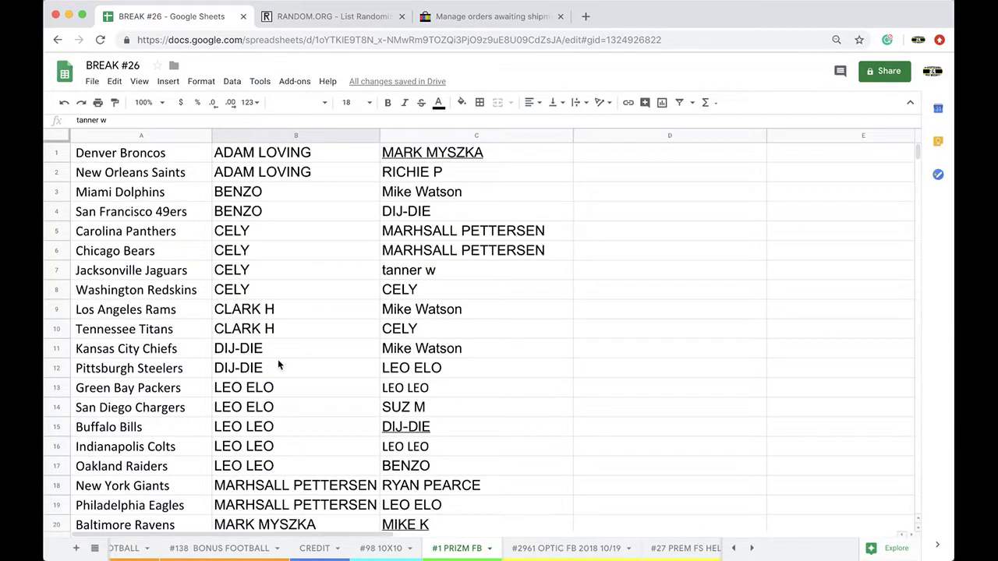
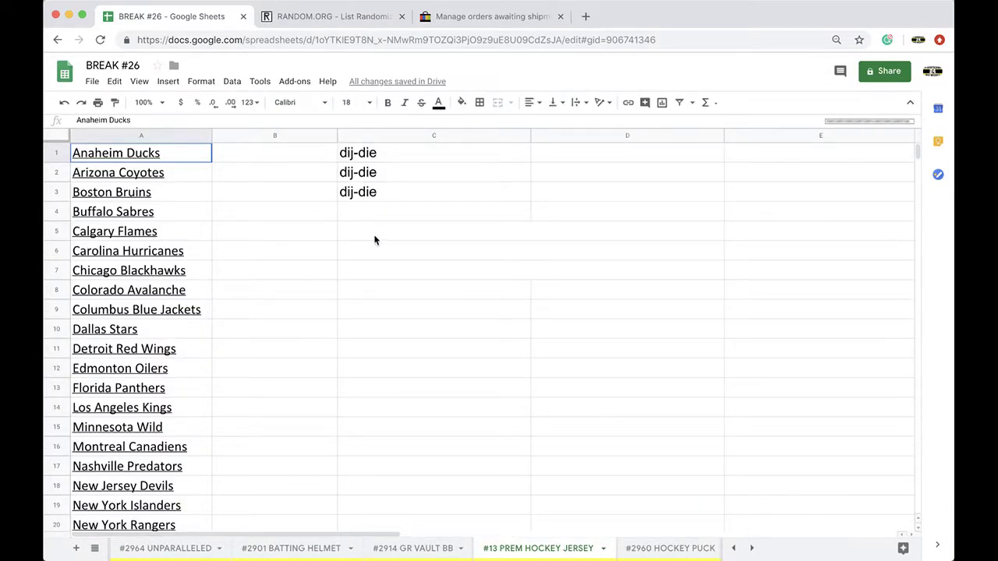
# - Scroll the sheet tabs and open the CREDIT sheet
pyautogui.click(372, 227)
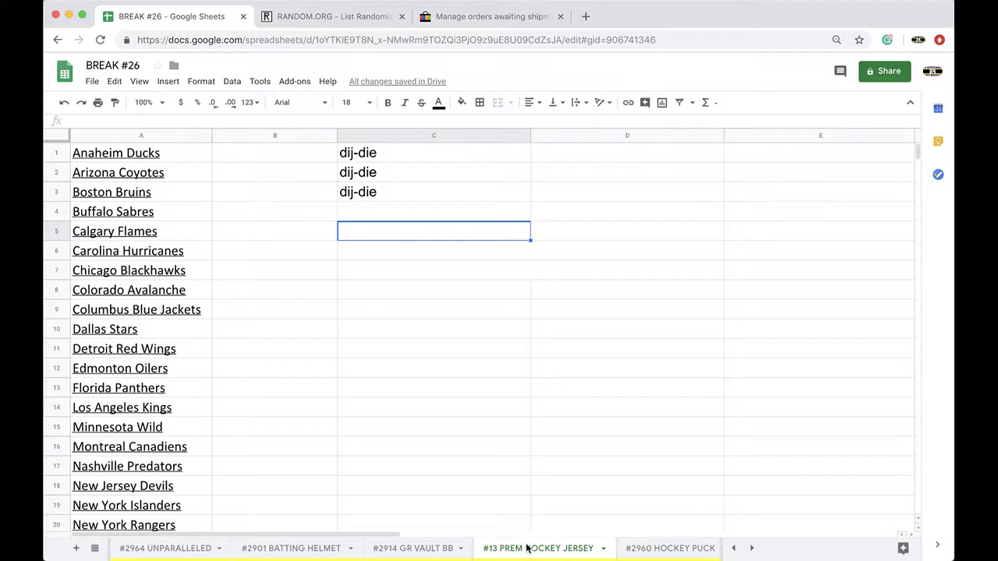
pyautogui.hscroll(-5, 532, 548)
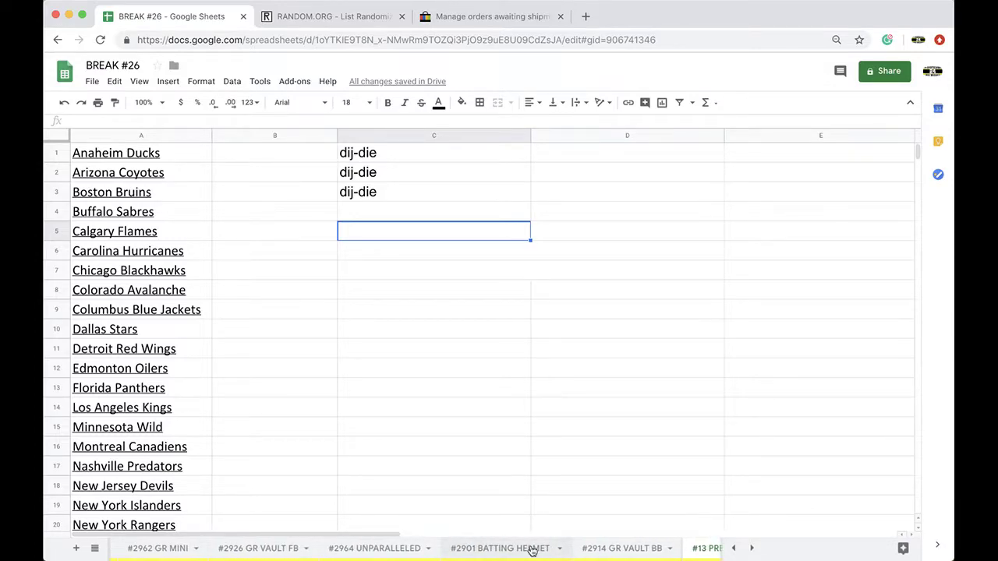
pyautogui.hscroll(-10, 532, 550)
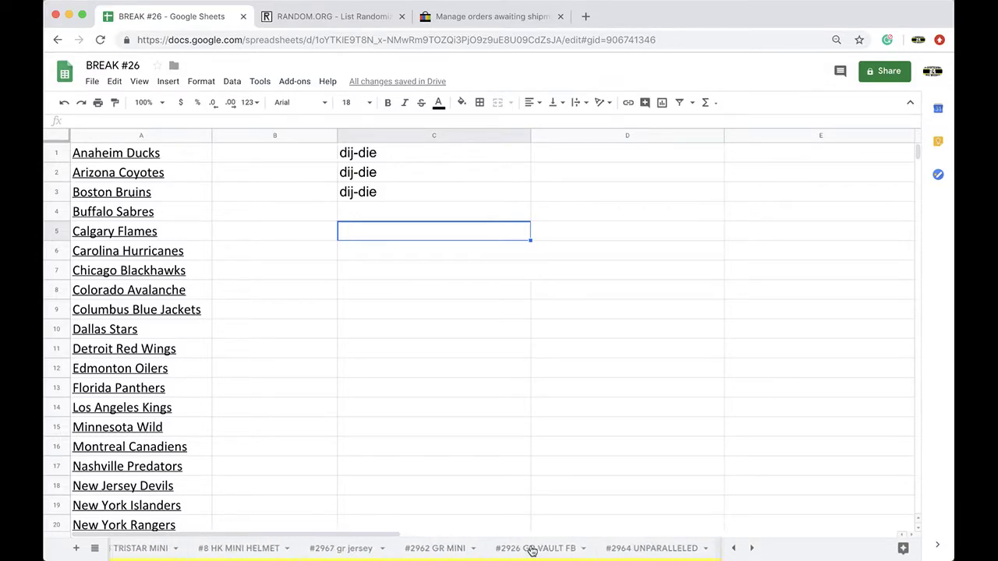
pyautogui.hscroll(-10, 531, 550)
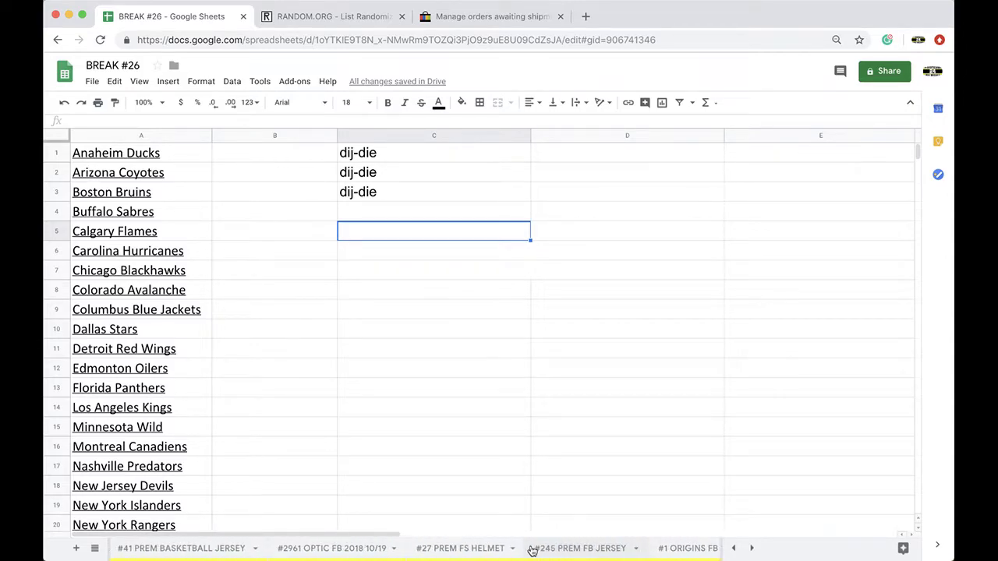
pyautogui.hscroll(-10, 531, 550)
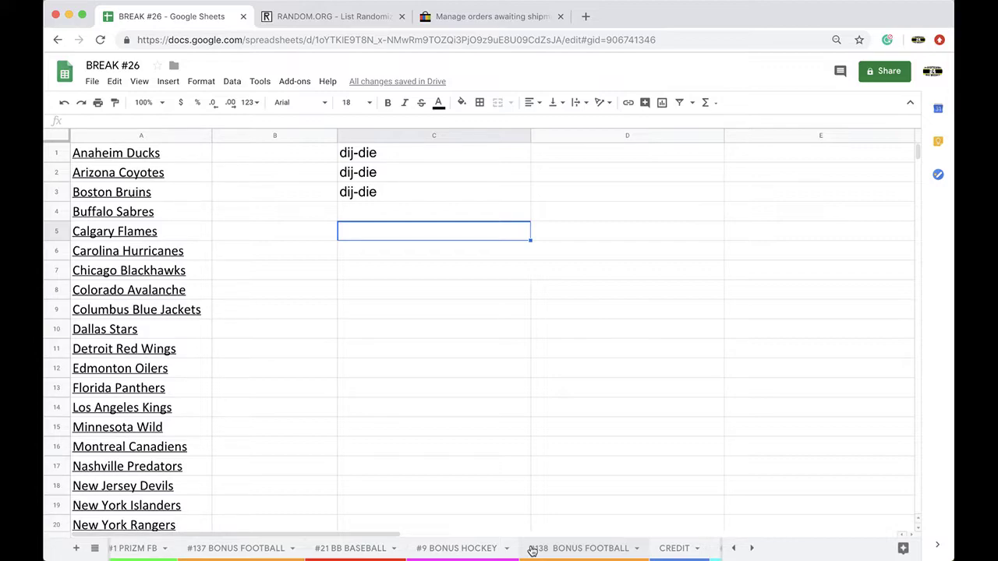
pyautogui.hscroll(-5, 436, 551)
pyautogui.hscroll(10, 405, 552)
pyautogui.hscroll(3, 377, 553)
pyautogui.click(331, 549)
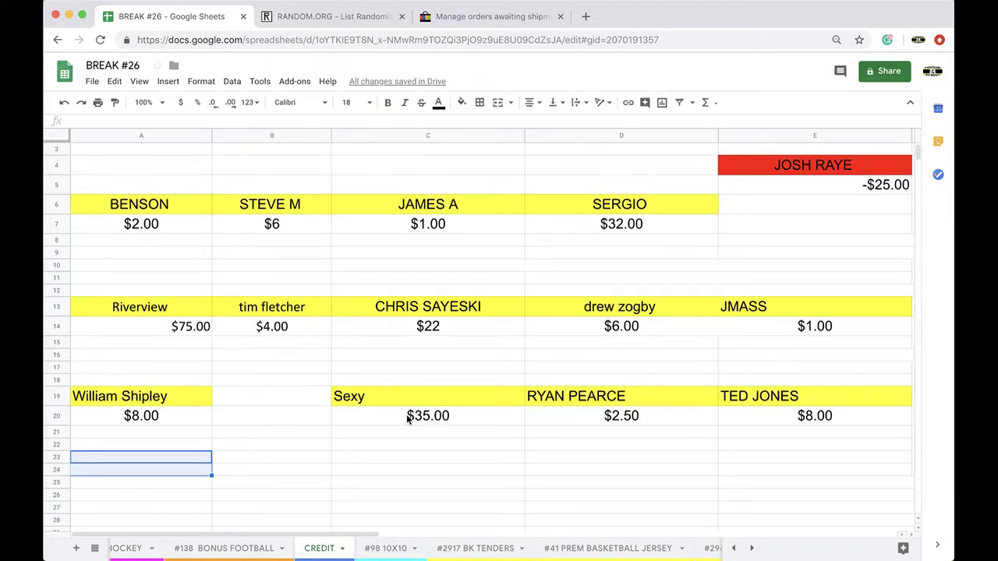
# - Clear the buyer's name in C19 and the $35.00 credit below it, and reset C19's fill
pyautogui.click(399, 397)
pyautogui.press('BackSpace')
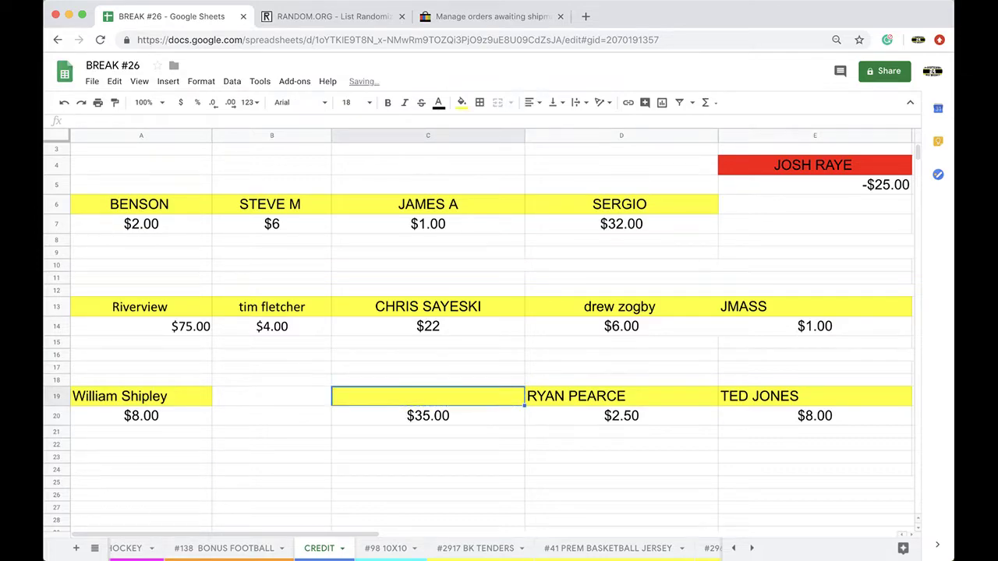
pyautogui.press('Down')
pyautogui.press('BackSpace')
pyautogui.click(342, 390)
pyautogui.click(459, 104)
pyautogui.click(470, 126)
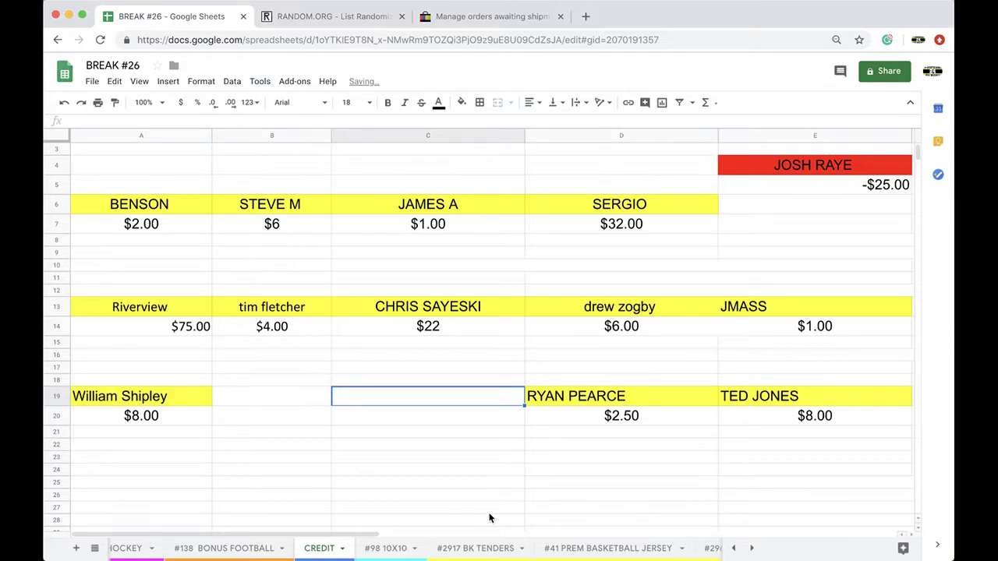
pyautogui.click(466, 549)
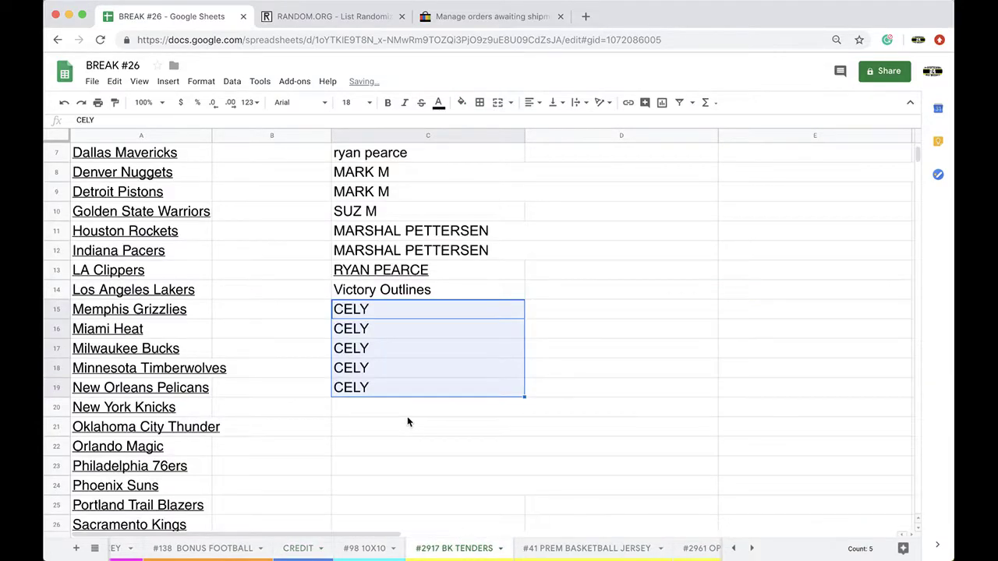
# - Paste the credited buyer's name into the buyer cells from New York Knicks (C20) downward
pyautogui.click(407, 415)
pyautogui.write('Sexy')
pyautogui.press('Down')
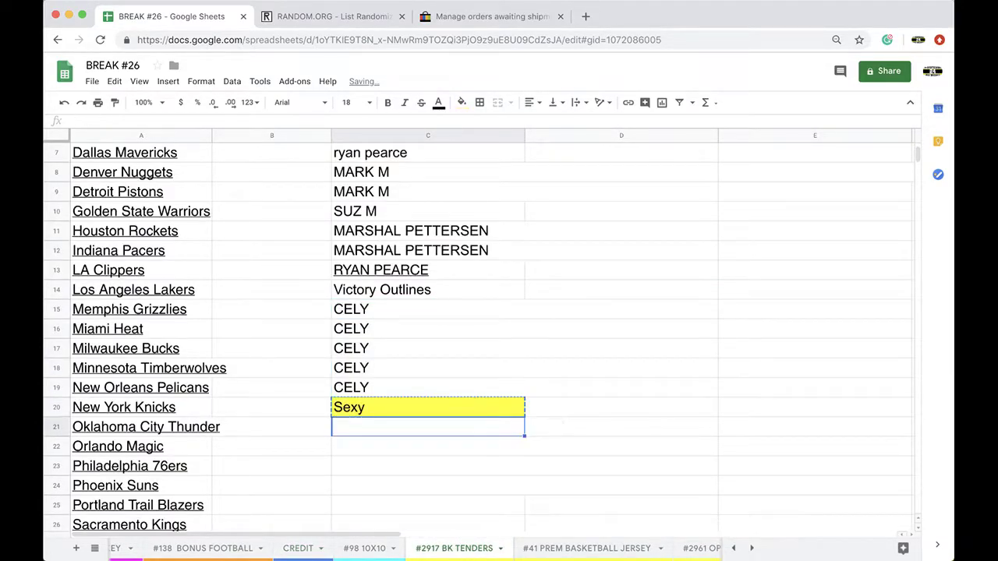
pyautogui.hotkey('ctrl', 'v')
pyautogui.press('Down')
pyautogui.hotkey('ctrl', 'v')
pyautogui.press('Down')
pyautogui.write('Sexy')
pyautogui.press('Down')
pyautogui.write('Sexy')
pyautogui.press('Down')
pyautogui.hotkey('ctrl', 'v')
pyautogui.press('Down')
pyautogui.hotkey('ctrl', 'v')
# - Reset the fill colour on buyer cells C20:C26 to remove the yellow
pyautogui.scroll(-3, 436, 344)
pyautogui.moveTo(408, 272); pyautogui.dragTo(379, 388)
pyautogui.click(458, 105)
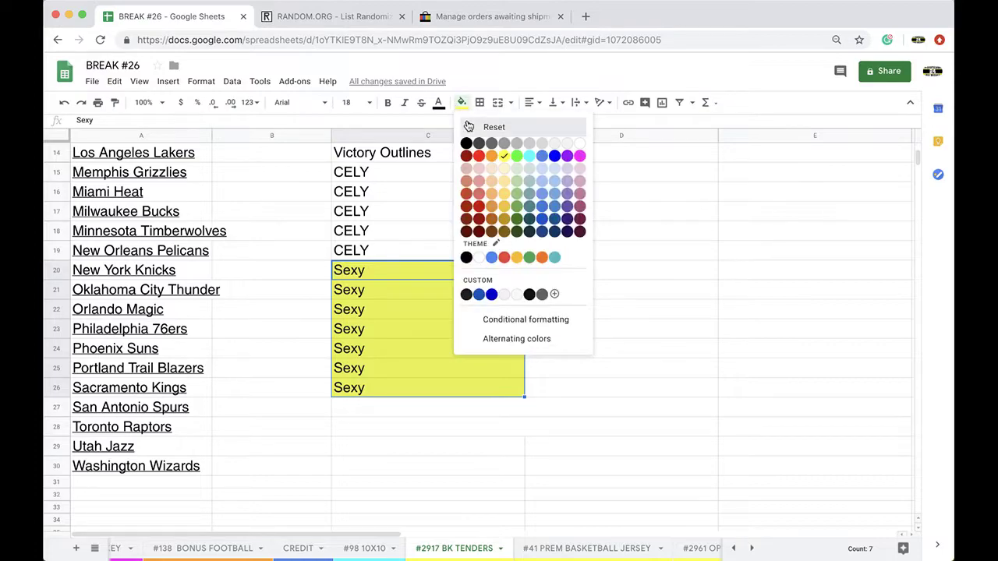
pyautogui.click(475, 127)
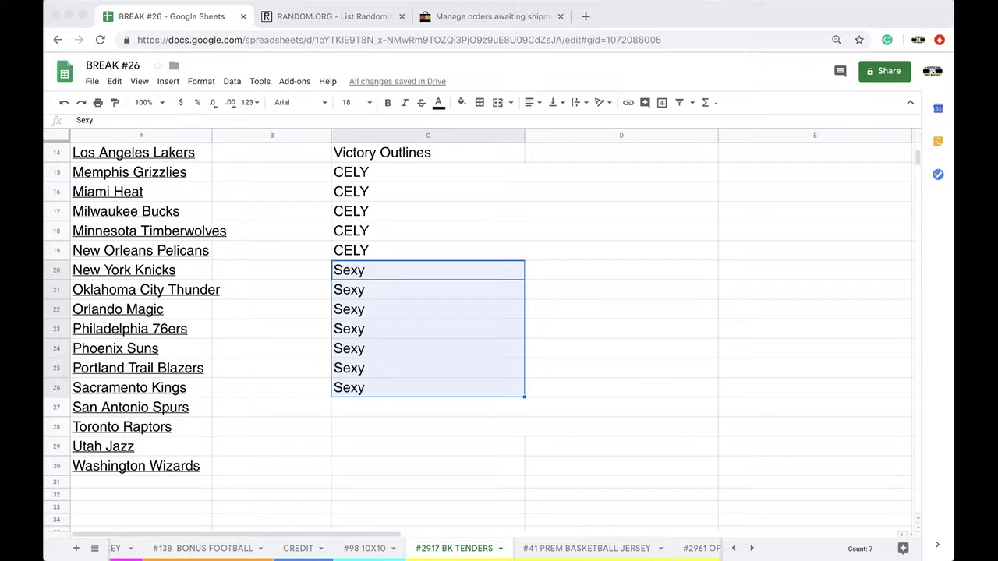
pyautogui.click(383, 435)
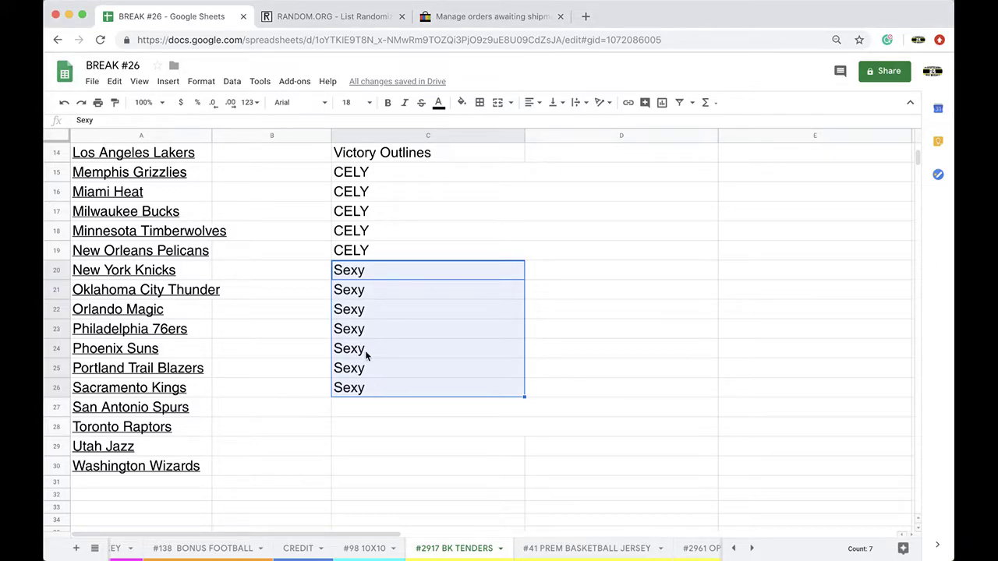
# - Enter a new buyer's name in C27 and copy it into C28:C30
pyautogui.click(361, 414)
pyautogui.write('HUGGINS')
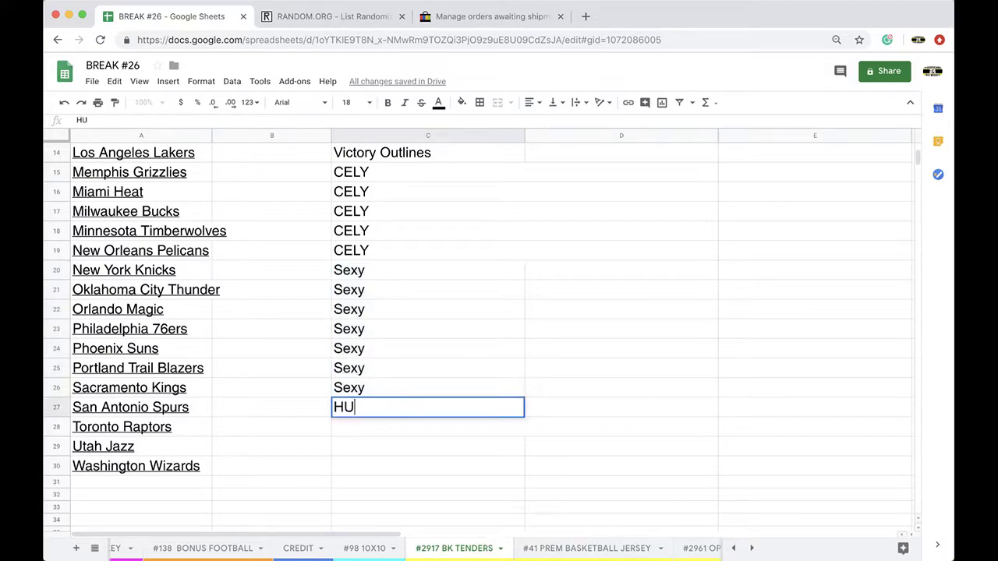
pyautogui.press('Return')
pyautogui.press('Return')
pyautogui.click(366, 413)
pyautogui.hotkey('ctrl', 'c')
pyautogui.click(346, 425)
pyautogui.hotkey('ctrl', 'v')
pyautogui.press('Down')
pyautogui.hotkey('ctrl', 'v')
pyautogui.press('Down')
pyautogui.hotkey('ctrl', 'v')
# - Fill C27:C30 yellow, then switch over to the CREDIT sheet
pyautogui.moveTo(346, 408); pyautogui.dragTo(349, 468)
pyautogui.click(460, 102)
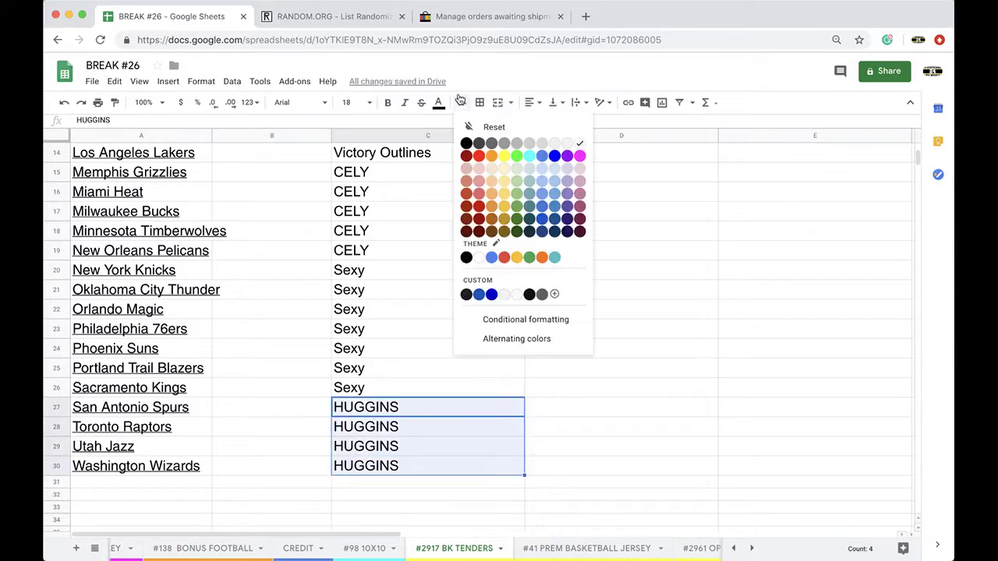
pyautogui.click(503, 156)
pyautogui.rightClick(452, 548)
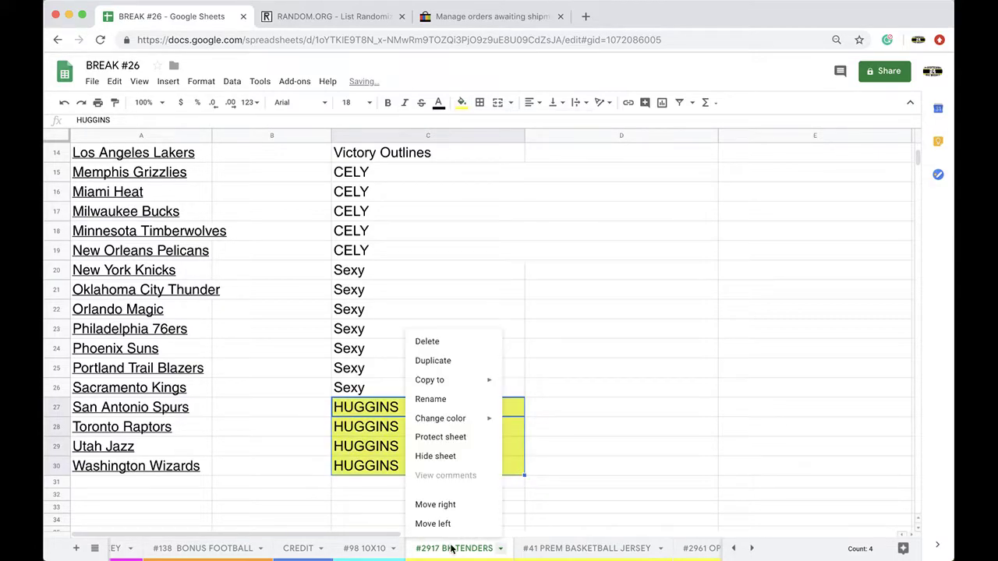
pyautogui.moveTo(460, 429)
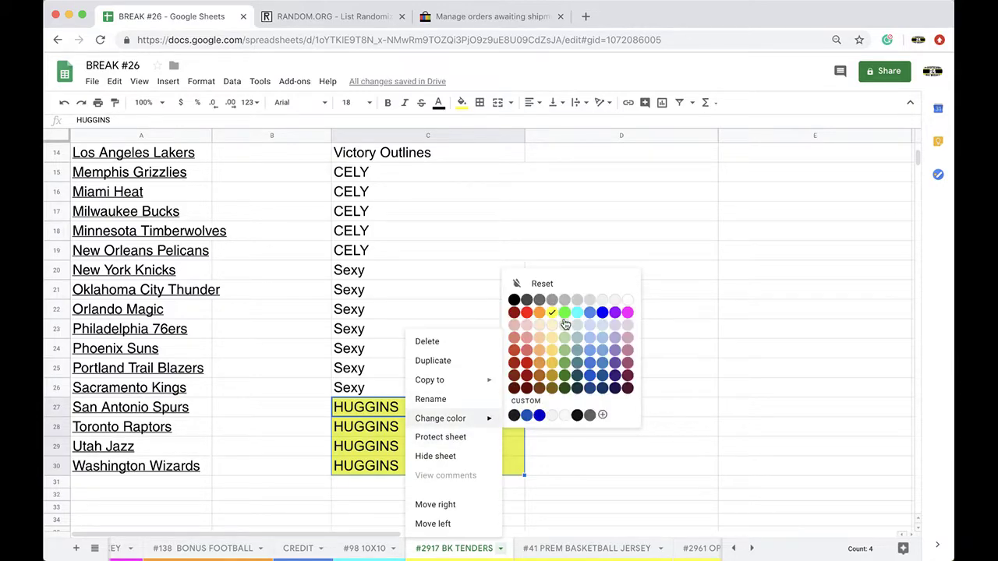
pyautogui.press('Escape')
pyautogui.hotkey('alt', 'Up')
pyautogui.hotkey('alt', 'Up')
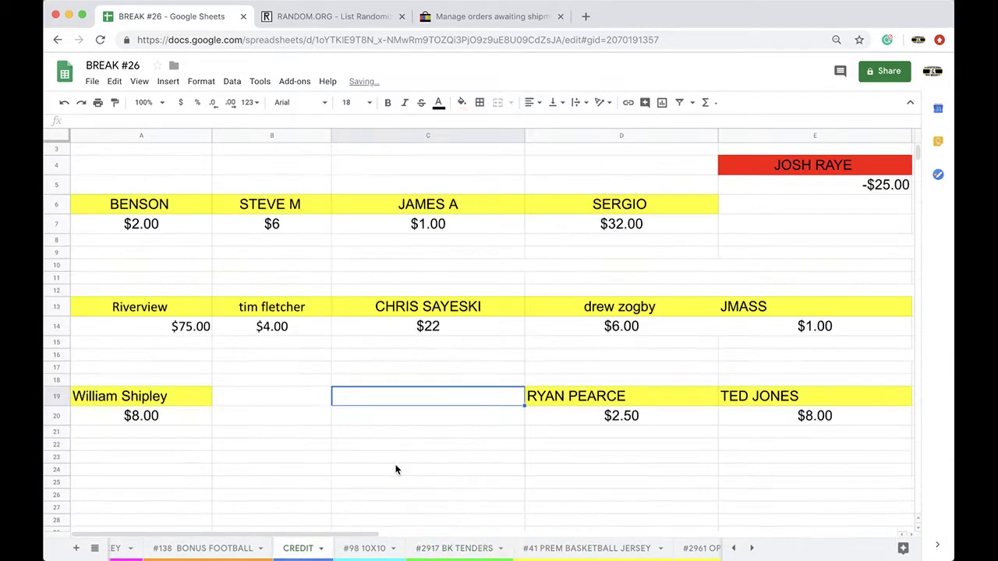
# - Scroll to the top of CREDIT, then go back to #2917 BK TENDERS
pyautogui.scroll(2, 372, 442)
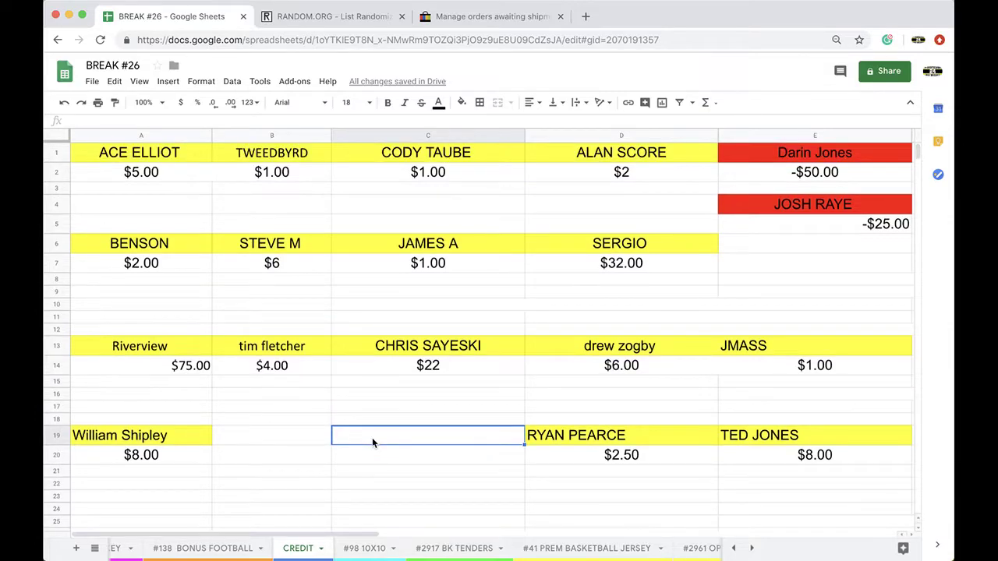
pyautogui.click(434, 547)
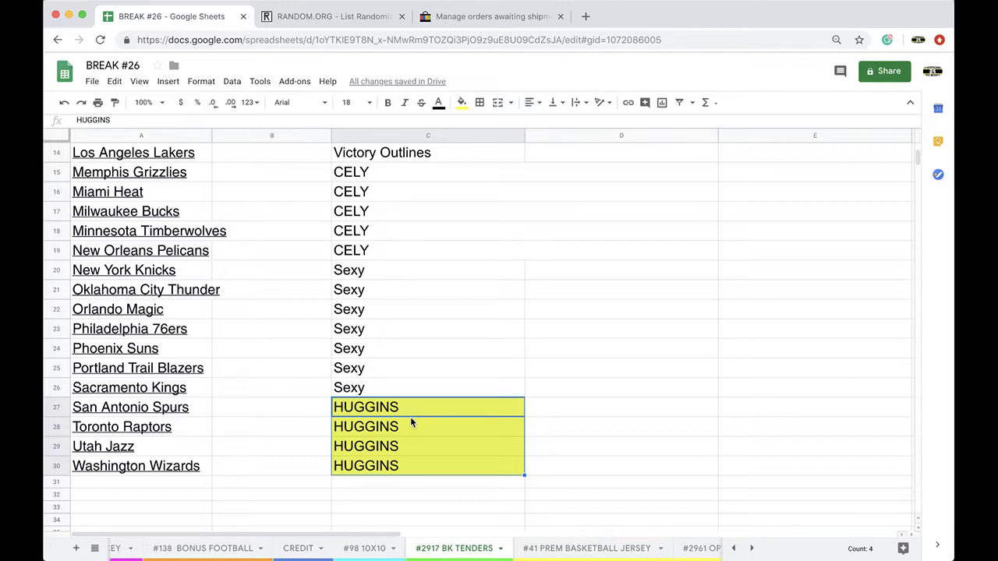
# - Reset the fill colour on buyer cells C27:C30
pyautogui.click(410, 416)
pyautogui.moveTo(423, 407); pyautogui.dragTo(417, 465)
pyautogui.click(462, 102)
pyautogui.click(473, 126)
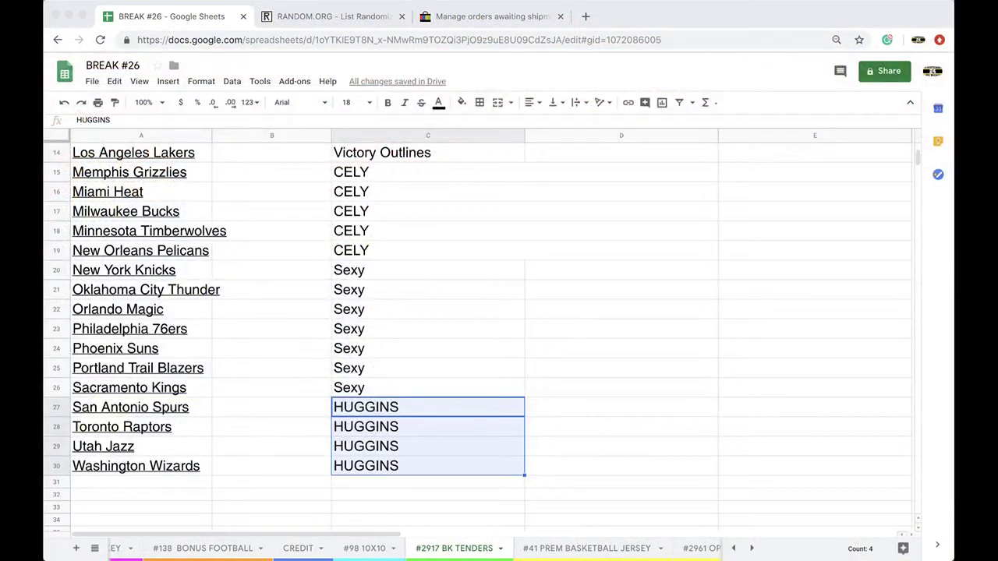
# - Scroll through the buyer list and select the whole column C
pyautogui.scroll(5, 365, 249)
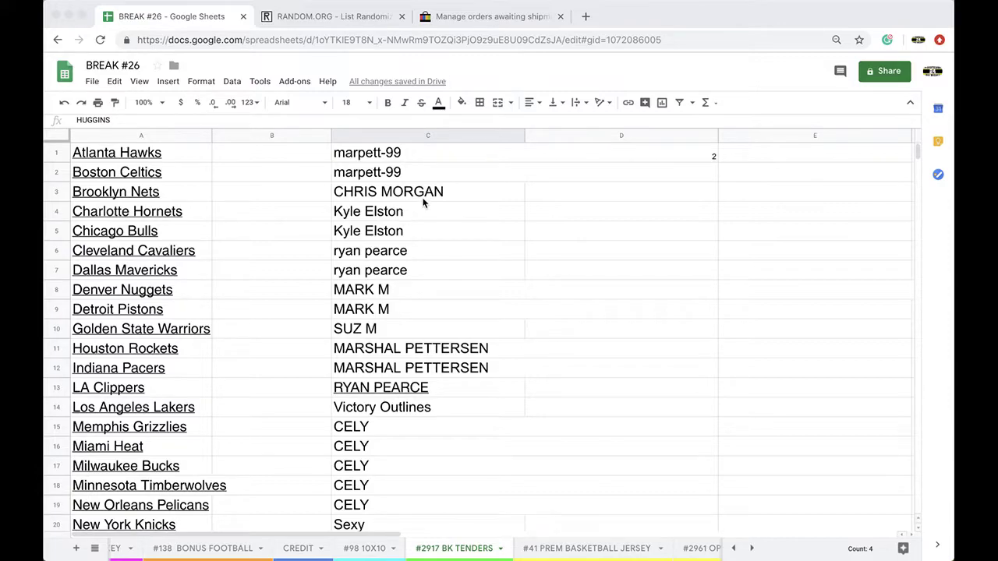
pyautogui.scroll(-1, 423, 203)
pyautogui.scroll(-2, 423, 202)
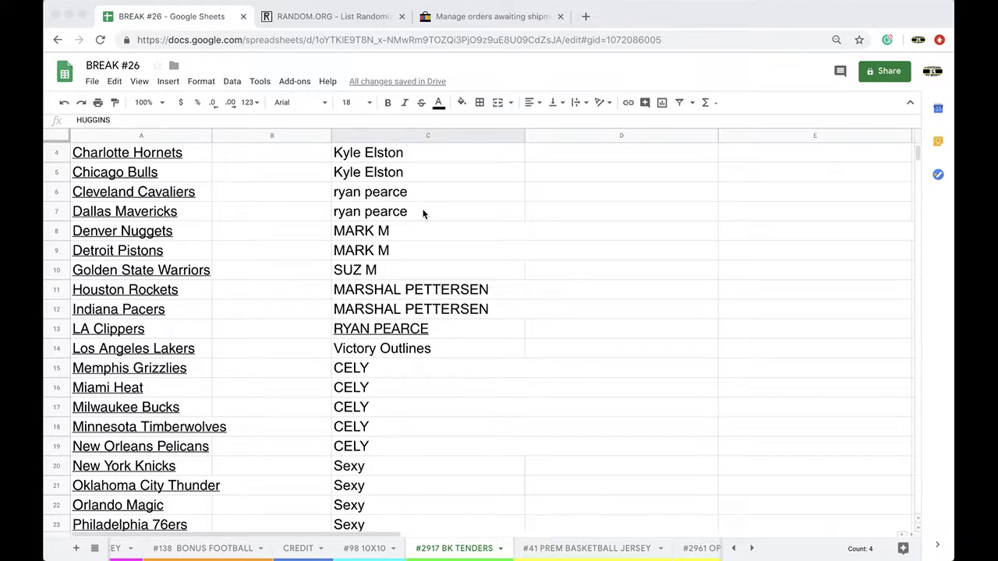
pyautogui.scroll(-3, 423, 212)
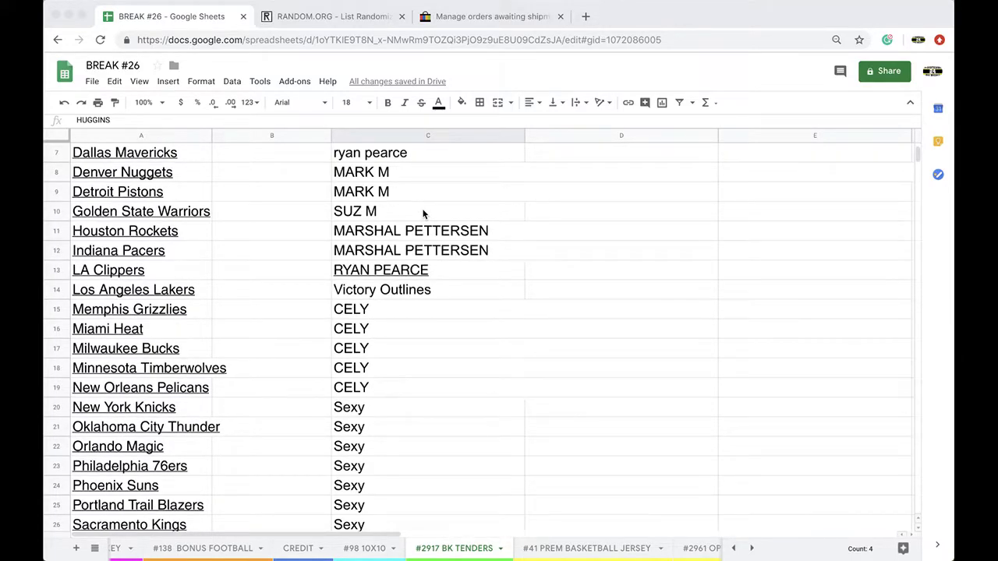
pyautogui.scroll(-1, 424, 213)
pyautogui.scroll(-4, 423, 213)
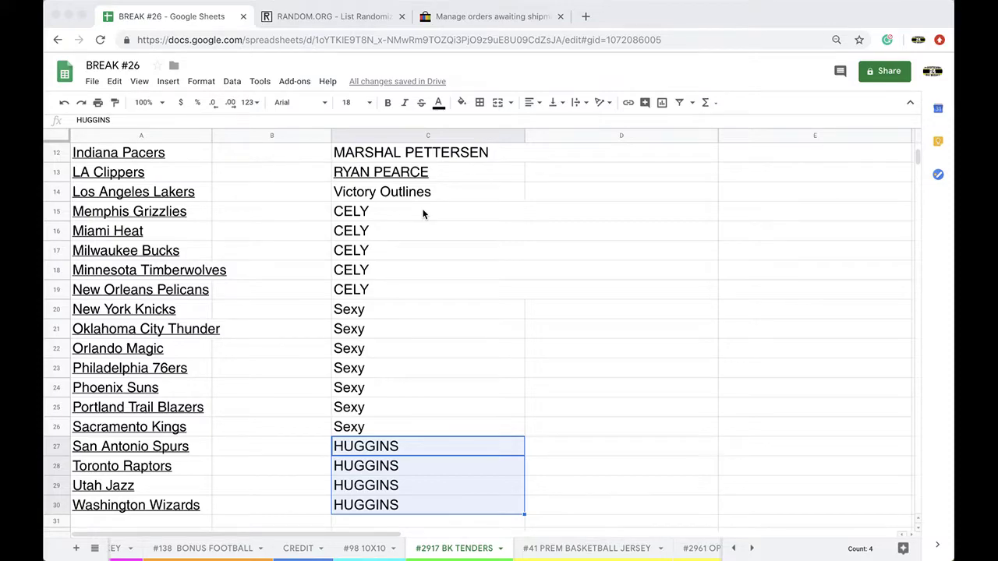
pyautogui.scroll(-1, 424, 213)
pyautogui.click(378, 136)
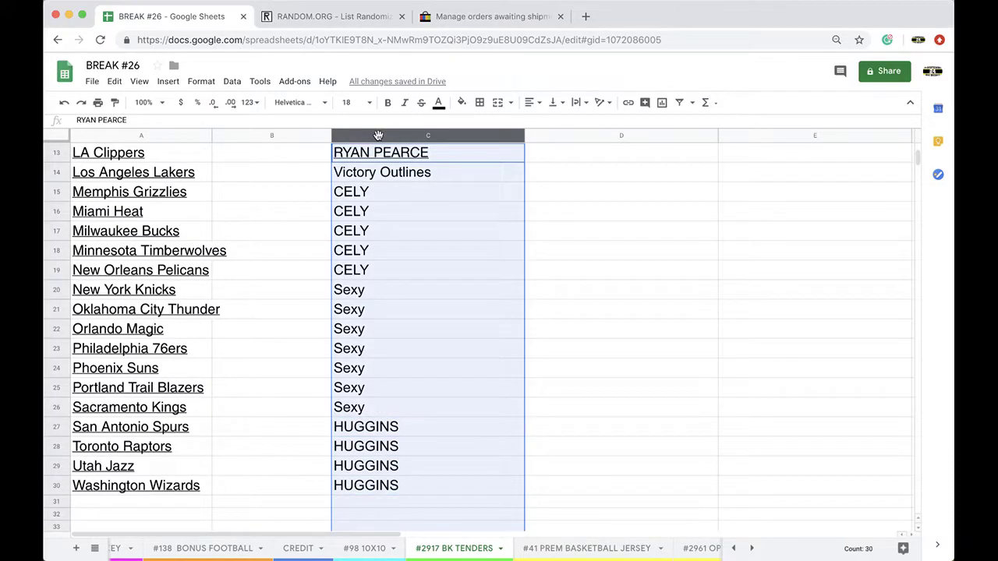
pyautogui.click(351, 16)
# - Reload the list randomizer and shuffle the buyer list five times
pyautogui.click(492, 40)
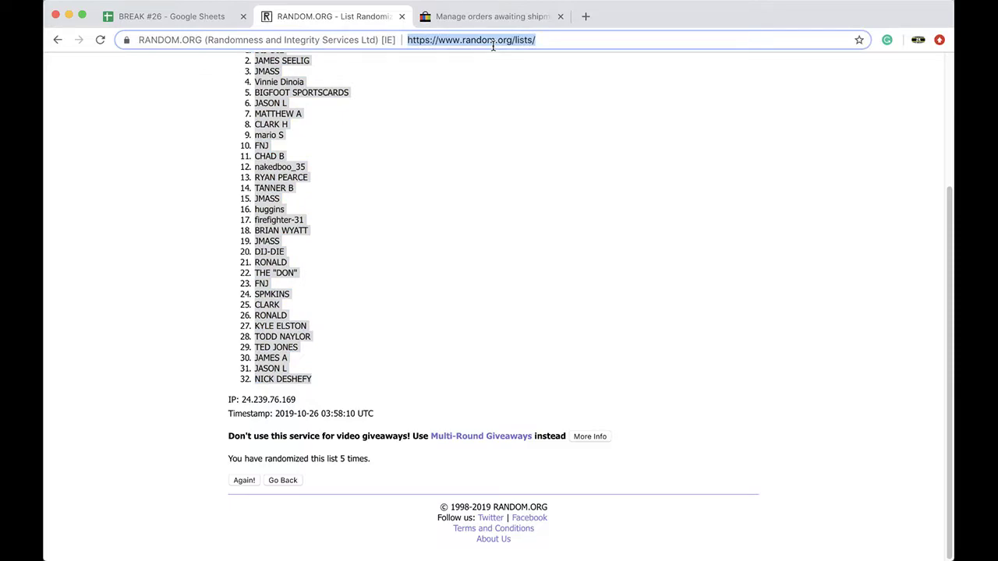
pyautogui.press('Return')
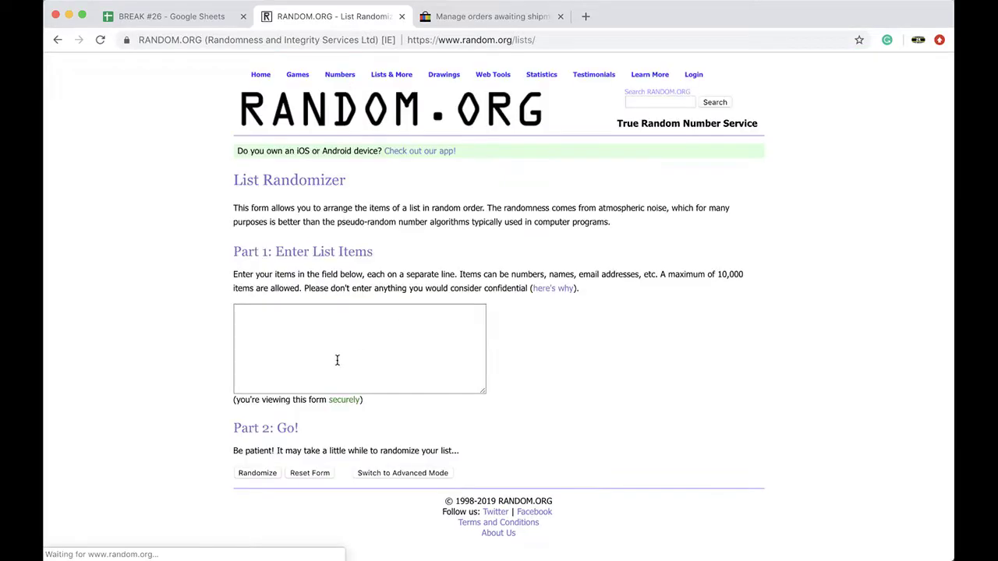
pyautogui.click(277, 473)
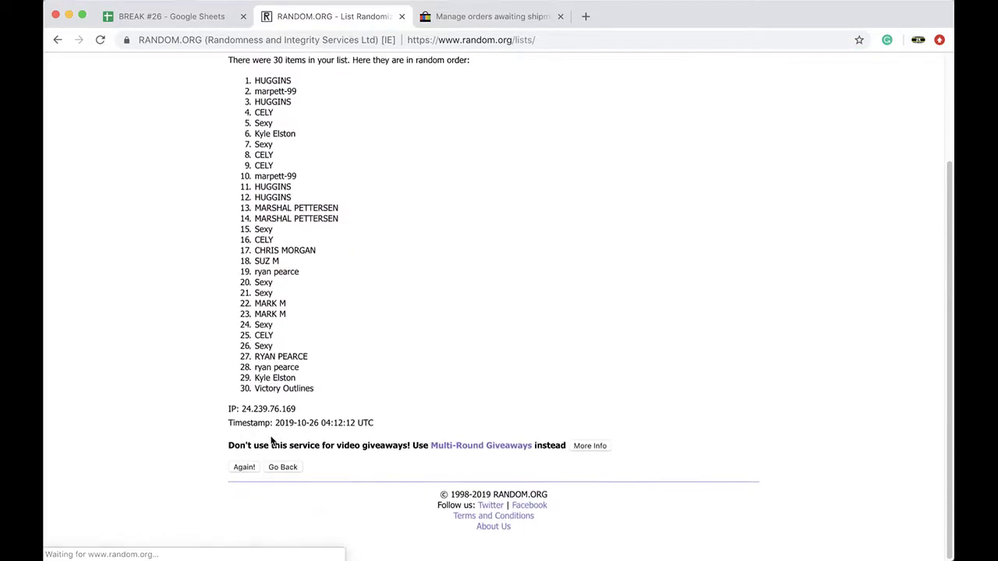
pyautogui.click(244, 476)
pyautogui.click(243, 476)
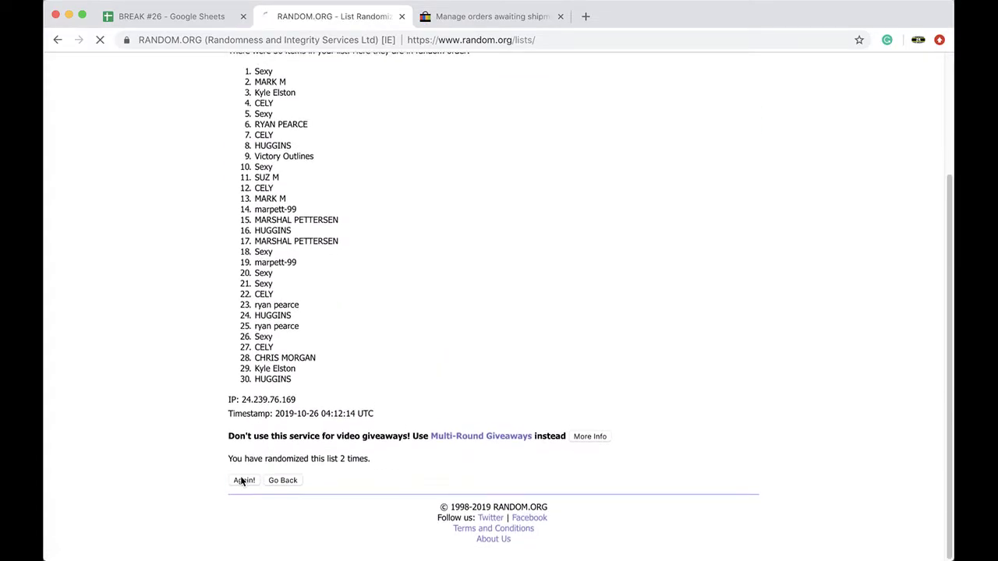
pyautogui.click(243, 477)
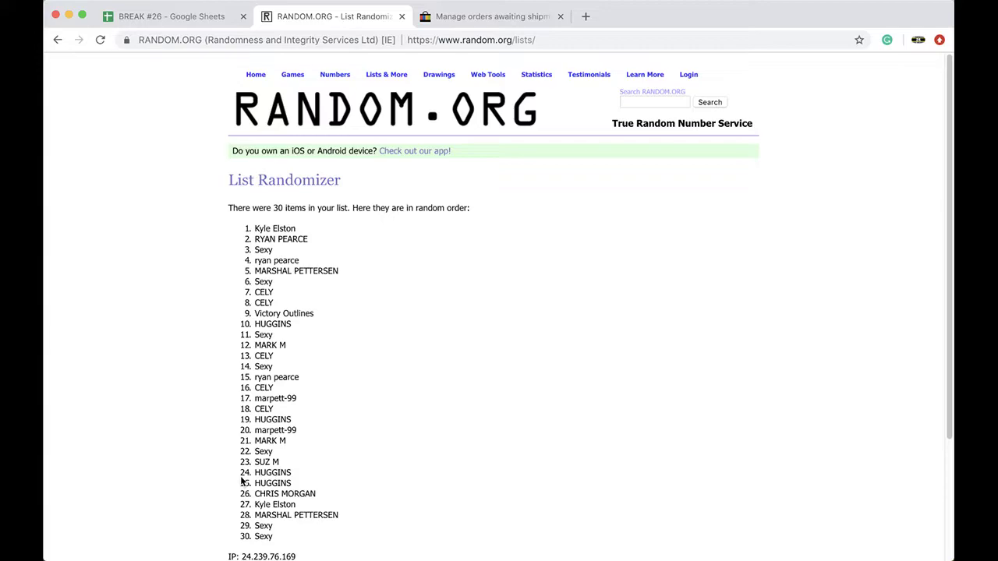
pyautogui.scroll(-5, 242, 481)
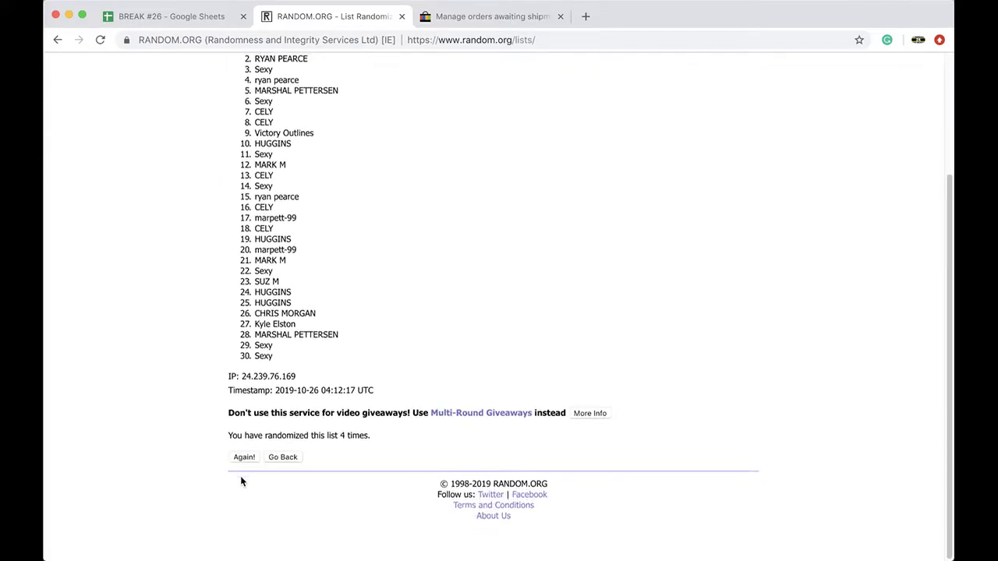
pyautogui.click(243, 477)
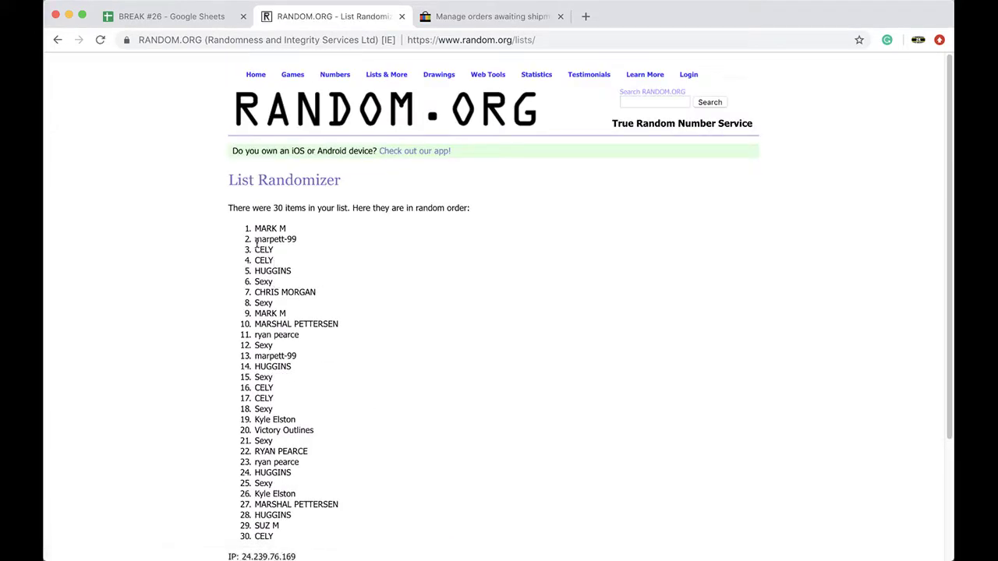
# - Select all 30 shuffled buyer names for copying
pyautogui.moveTo(254, 228); pyautogui.dragTo(292, 273)
pyautogui.scroll(-3, 370, 333)
pyautogui.moveTo(307, 334); pyautogui.dragTo(318, 403)
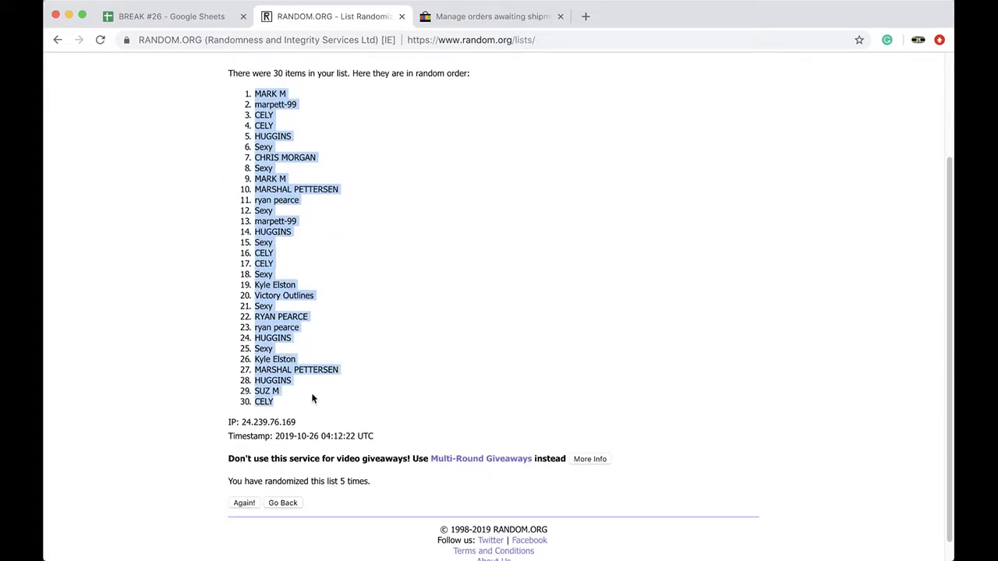
pyautogui.scroll(1, 312, 399)
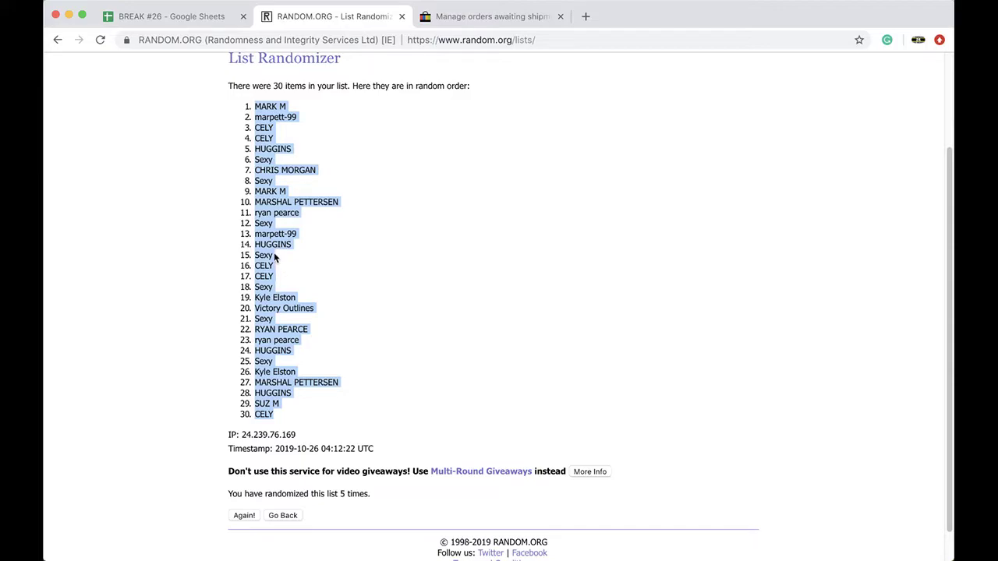
pyautogui.scroll(2, 277, 267)
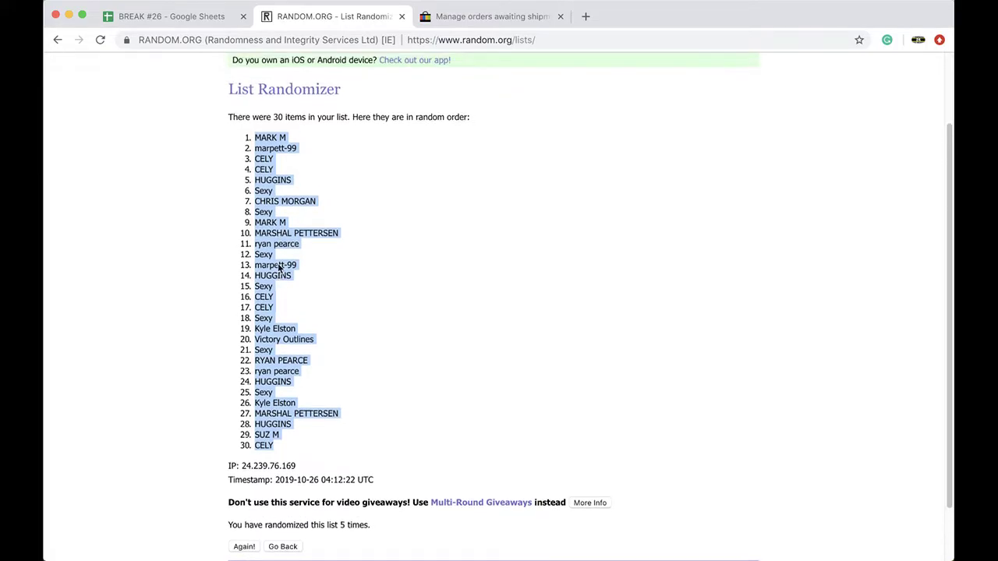
pyautogui.click(219, 20)
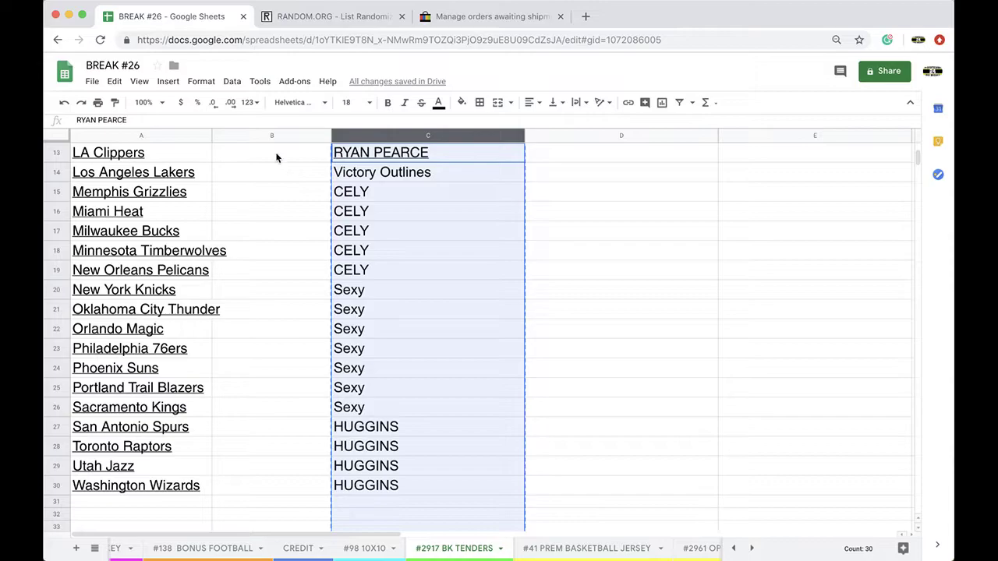
# - Paste the shuffled names into column B from B1 at font size 18, and auto-fit column A
pyautogui.scroll(5, 278, 155)
pyautogui.click(272, 155)
pyautogui.hotkey('ctrl', 'v')
pyautogui.click(351, 102)
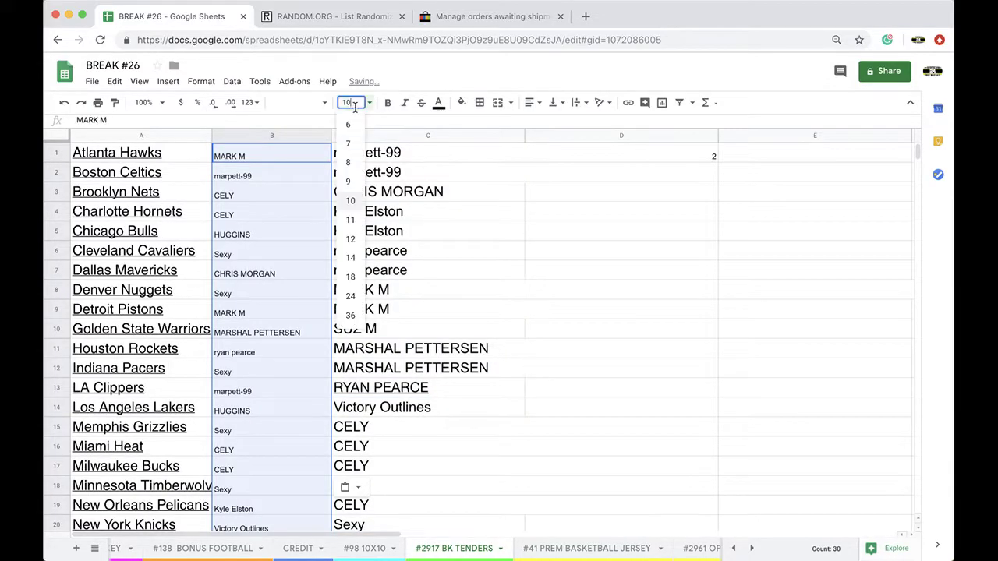
pyautogui.click(348, 278)
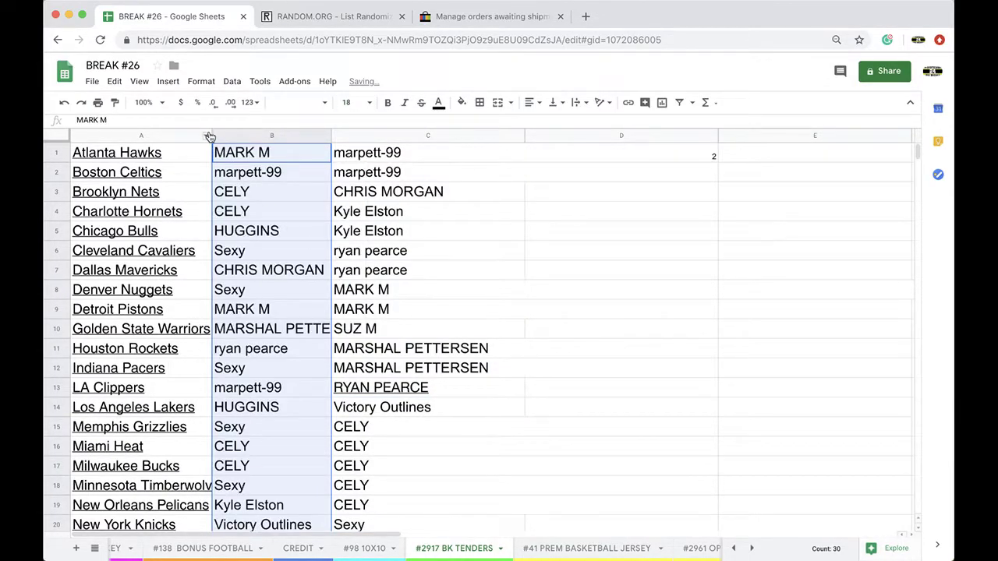
pyautogui.doubleClick(211, 136)
# - Sort the sheet by column B, A→Z, and review the resulting team assignments
pyautogui.click(232, 81)
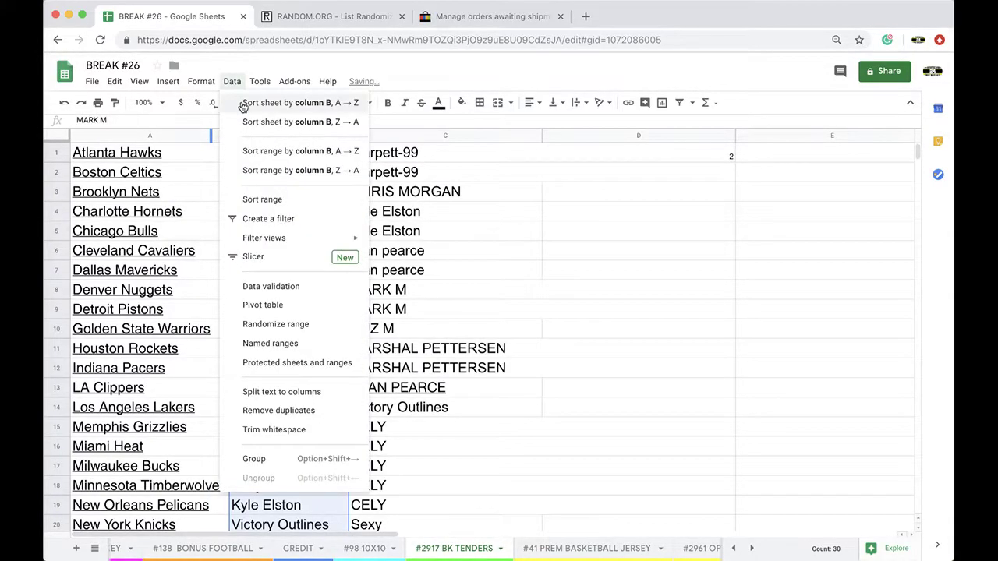
pyautogui.click(249, 102)
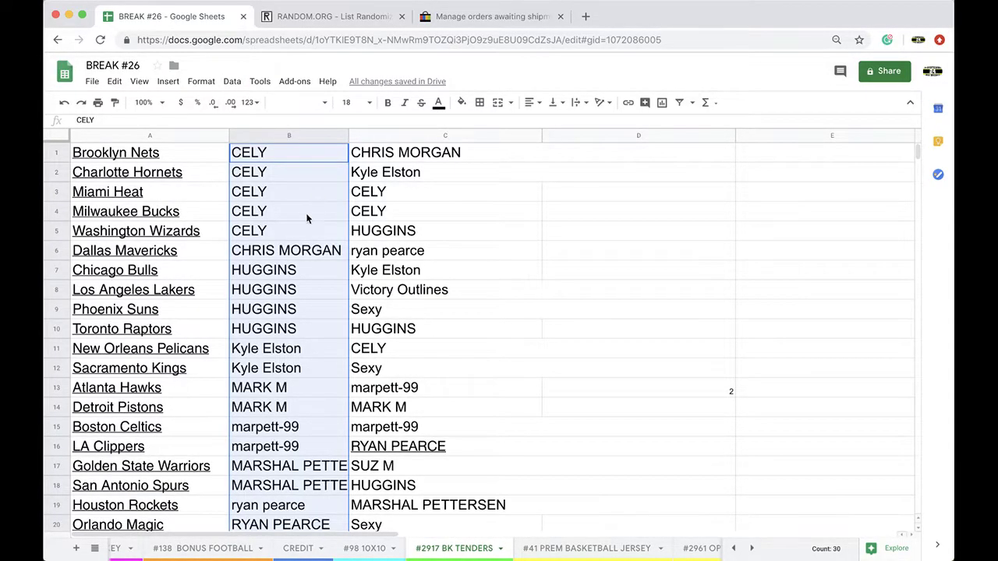
pyautogui.click(298, 215)
pyautogui.click(204, 256)
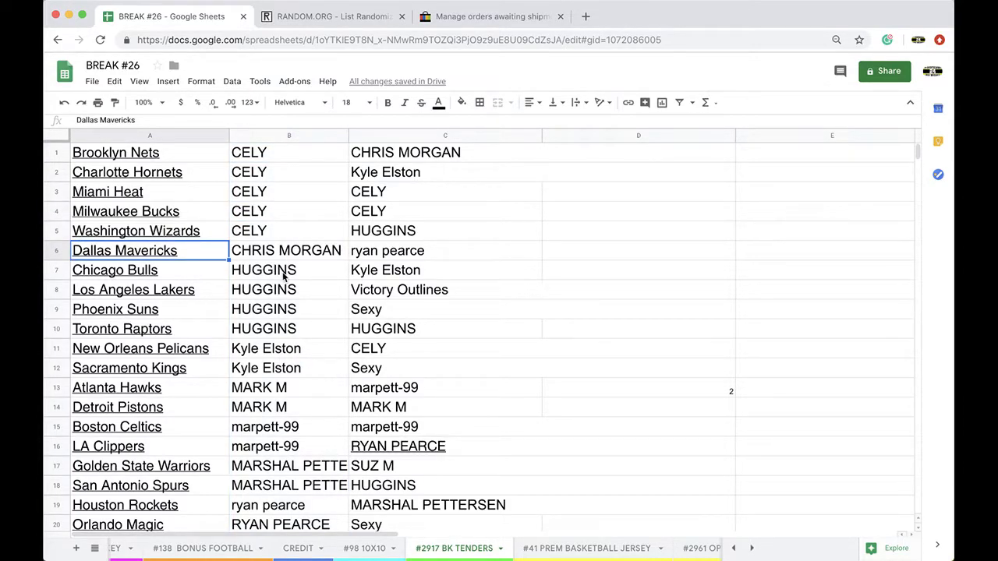
pyautogui.click(273, 296)
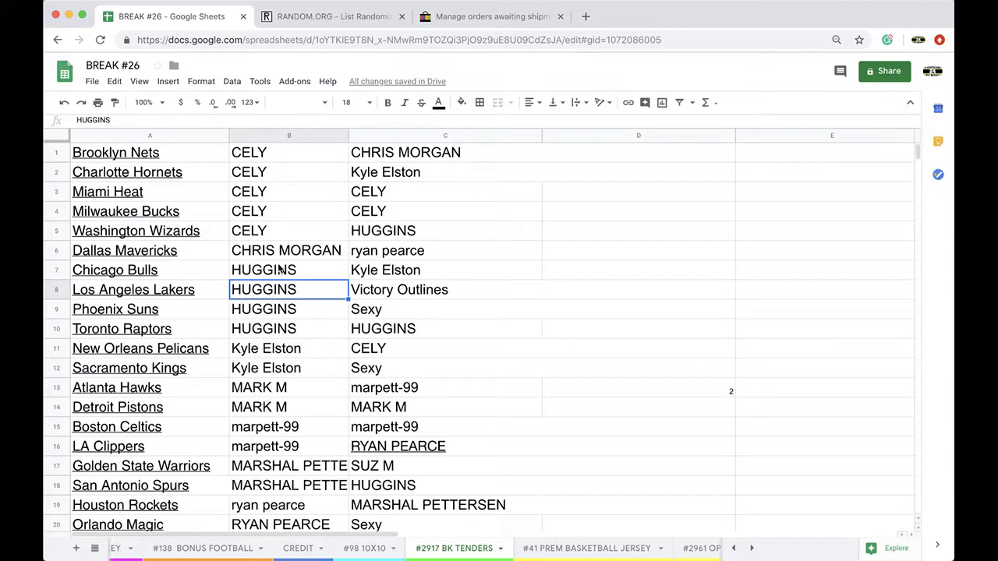
pyautogui.click(262, 327)
pyautogui.click(201, 304)
pyautogui.click(265, 309)
pyautogui.scroll(-1, 267, 309)
pyautogui.scroll(-2, 285, 291)
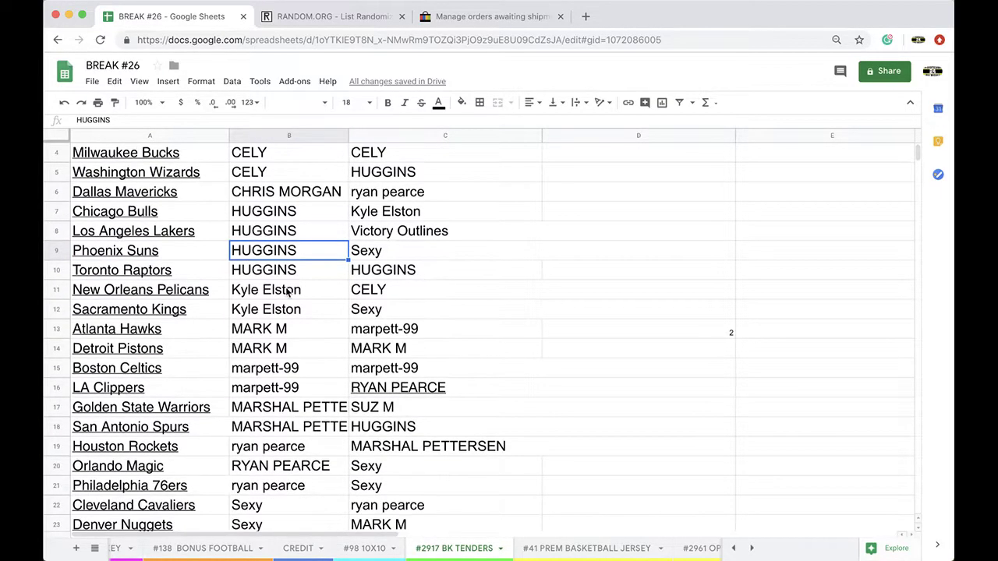
pyautogui.scroll(-1, 254, 269)
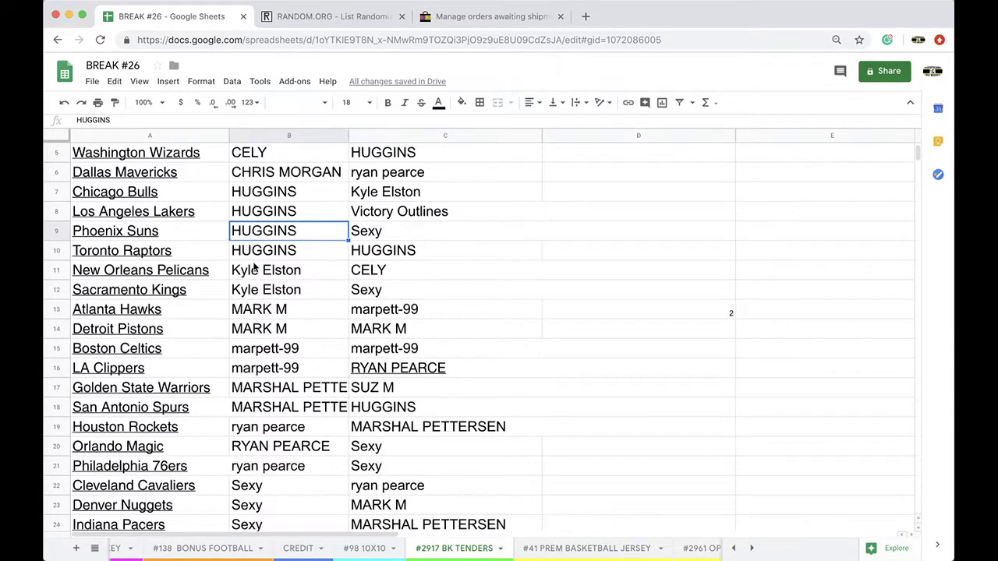
pyautogui.scroll(-3, 254, 269)
pyautogui.scroll(-4, 254, 268)
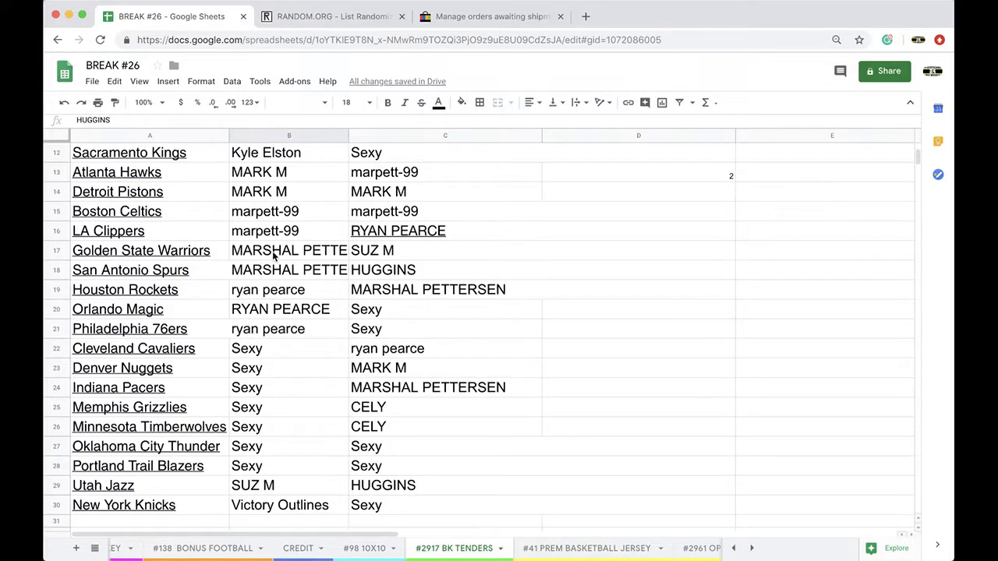
# - Auto-fit column B and replace the lowercase entries in B19 and B21 with B20's capitalised name
pyautogui.doubleClick(349, 135)
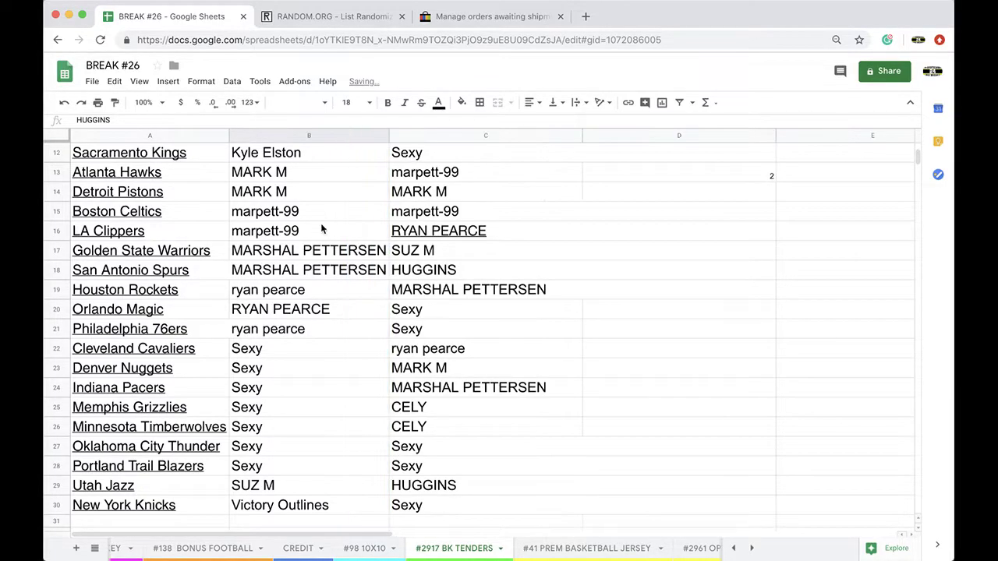
pyautogui.click(285, 308)
pyautogui.press('super+c')
pyautogui.press('Up')
pyautogui.press('super+v')
pyautogui.press('Down')
pyautogui.press('Down')
pyautogui.press('Down')
pyautogui.press('Up')
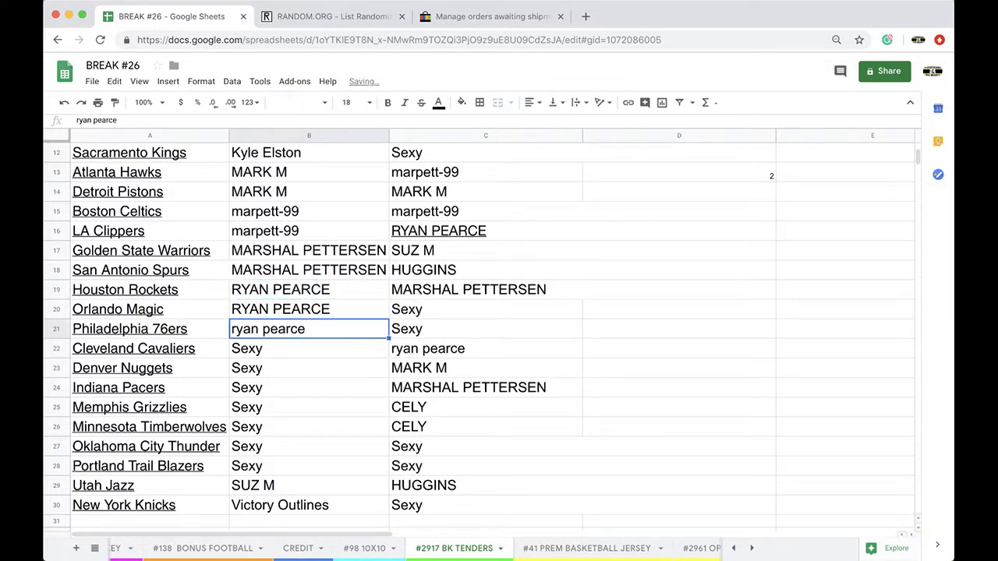
pyautogui.press('super+v')
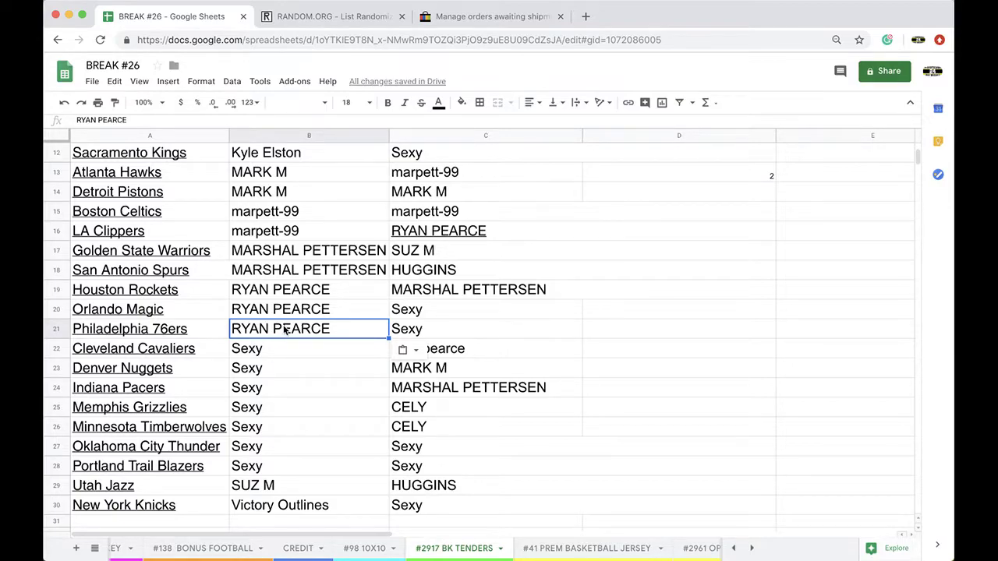
pyautogui.click(201, 450)
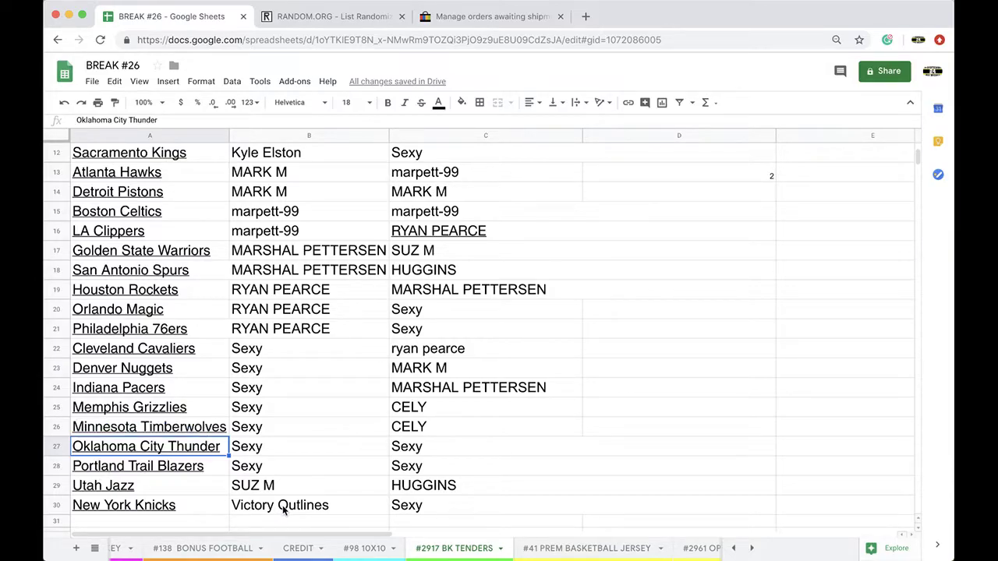
pyautogui.scroll(1, 284, 508)
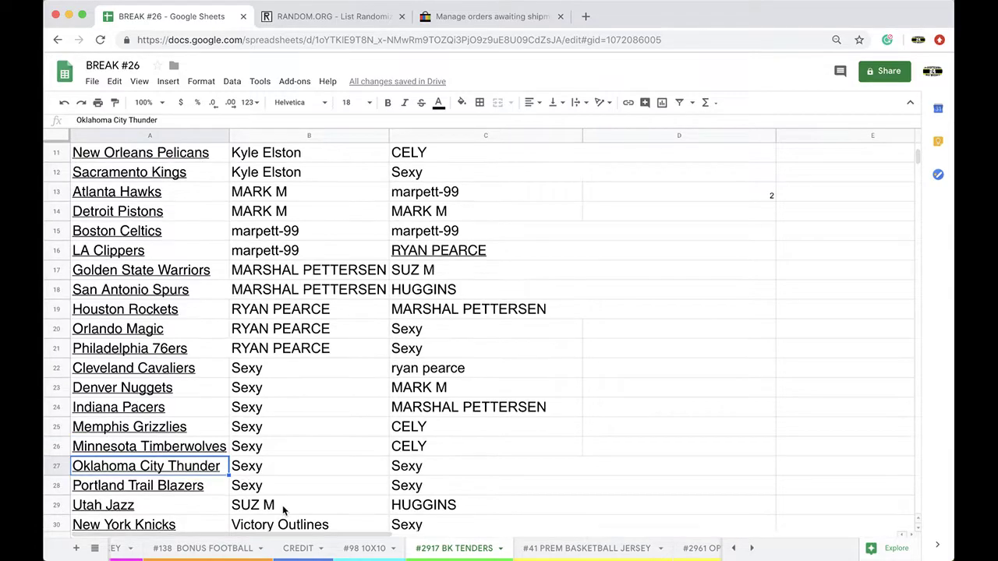
pyautogui.scroll(5, 283, 505)
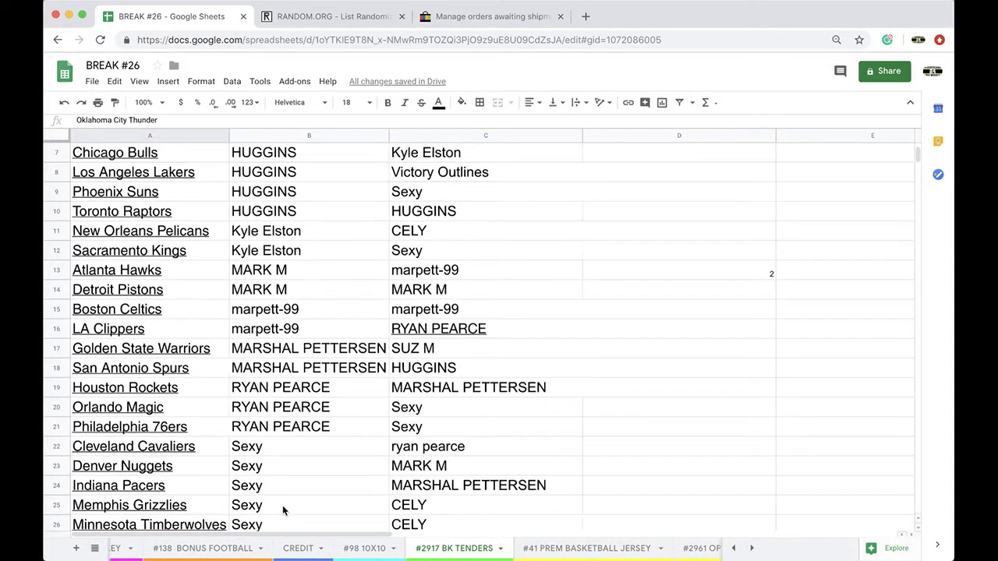
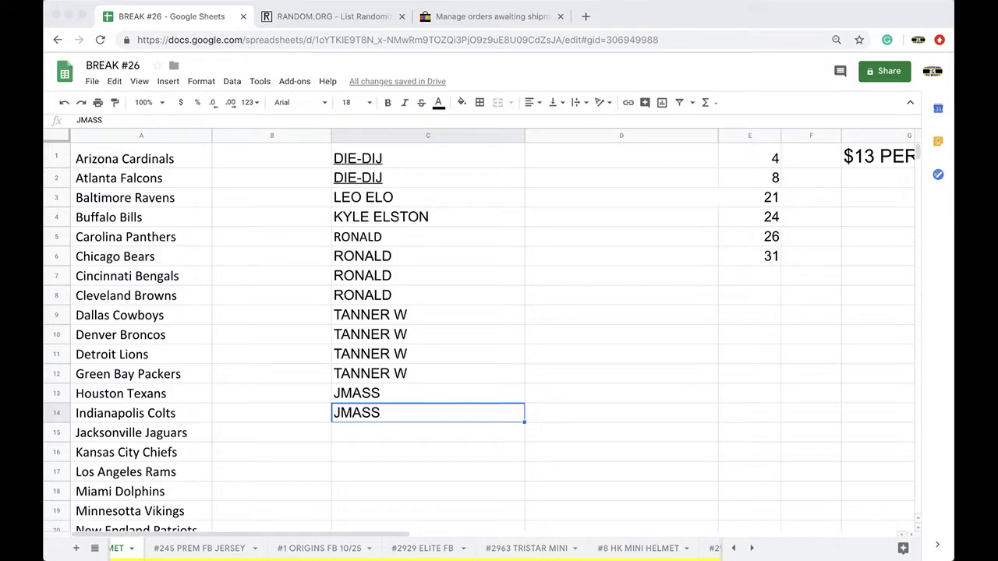
# - Paste the buyer's name as values only into the Jaguars slot C15 on OPTIC FB, size 18
pyautogui.hscroll(-3, 334, 550)
pyautogui.click(297, 548)
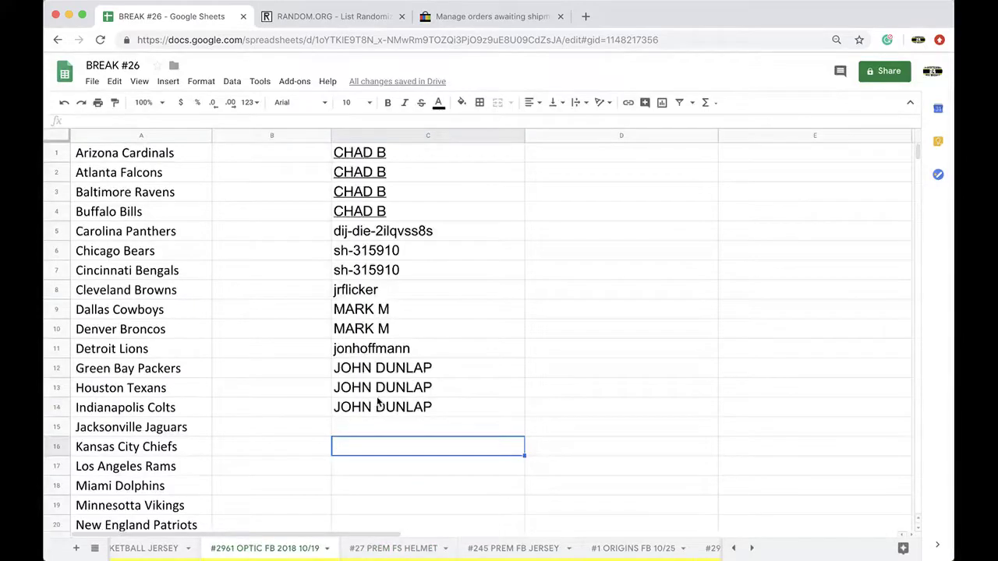
pyautogui.click(363, 427)
pyautogui.write('Benzo808')
pyautogui.click(538, 449)
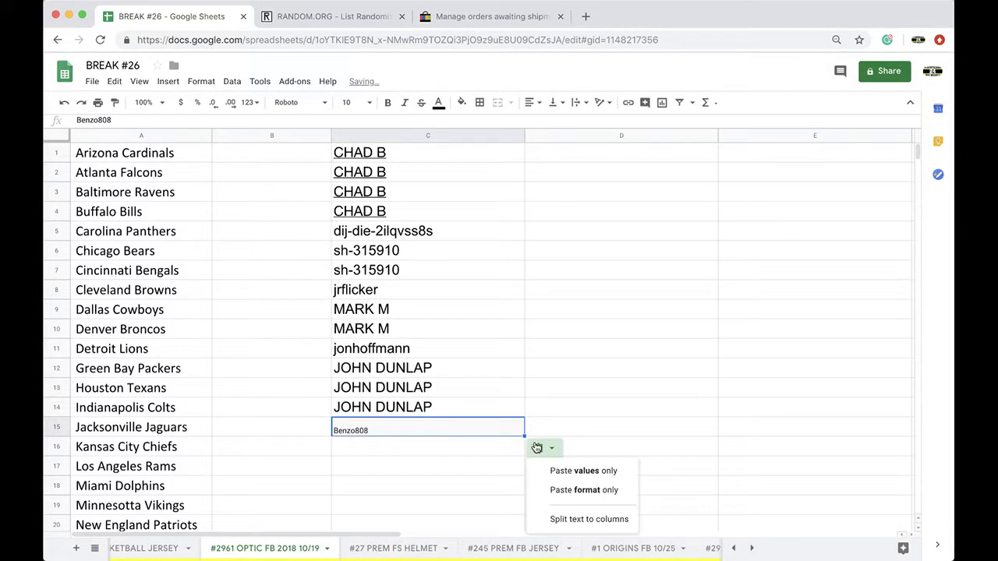
pyautogui.click(534, 471)
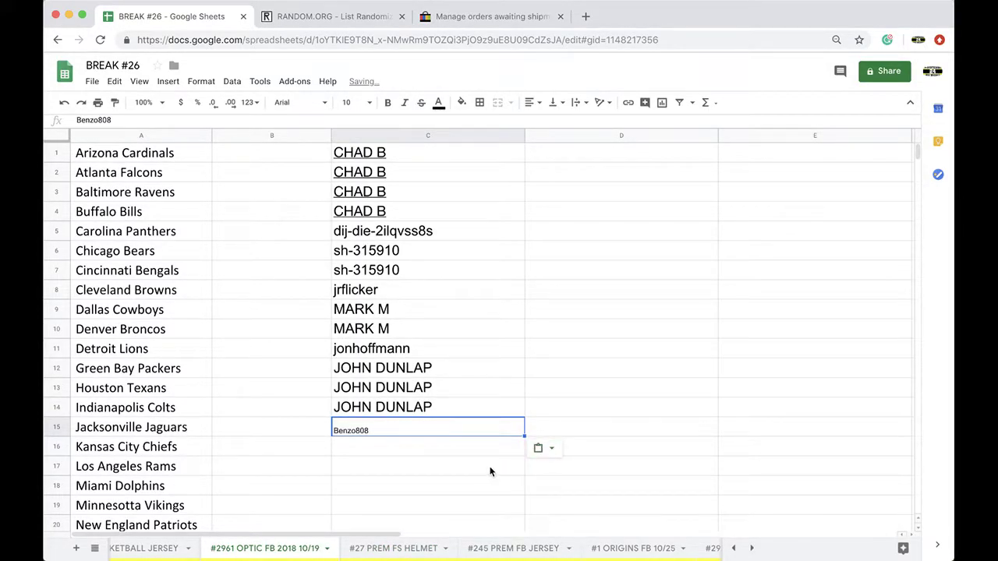
pyautogui.click(351, 102)
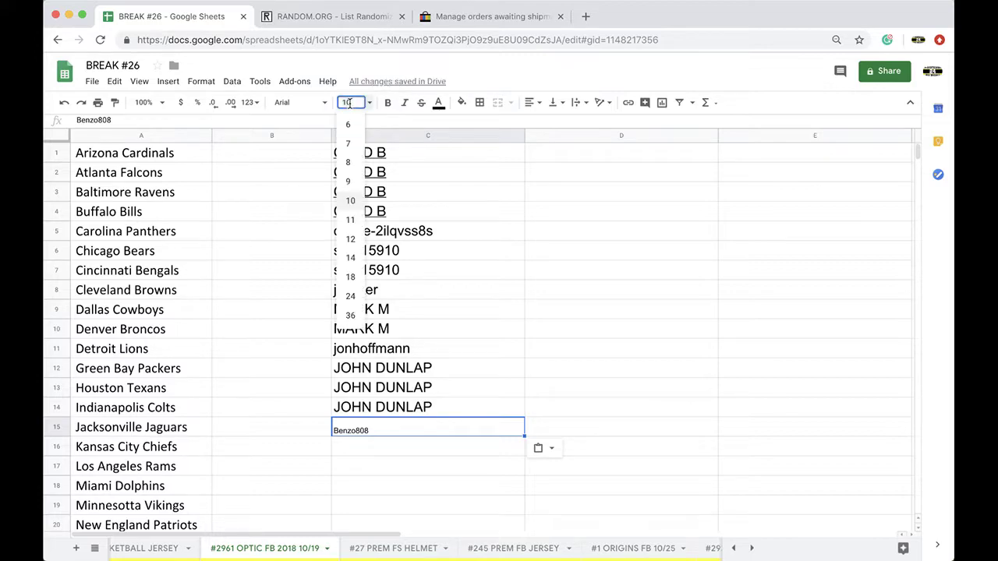
pyautogui.click(349, 277)
# - Copy the name into the Chiefs slot C16 and fill C15:C16 yellow
pyautogui.hotkey('ctrl', 'c')
pyautogui.press('Down')
pyautogui.hotkey('ctrl', 'v')
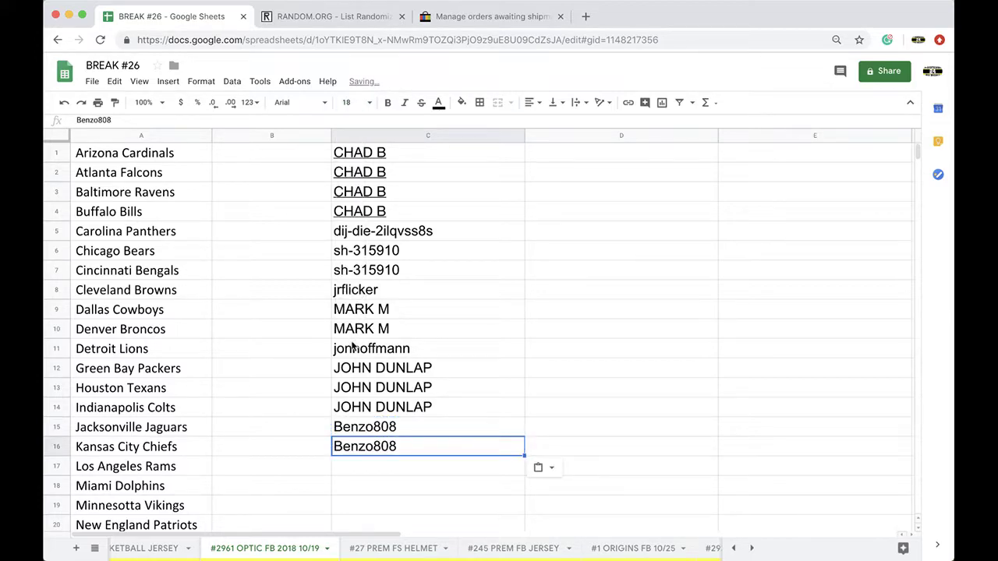
pyautogui.moveTo(357, 435); pyautogui.dragTo(359, 448)
pyautogui.click(461, 103)
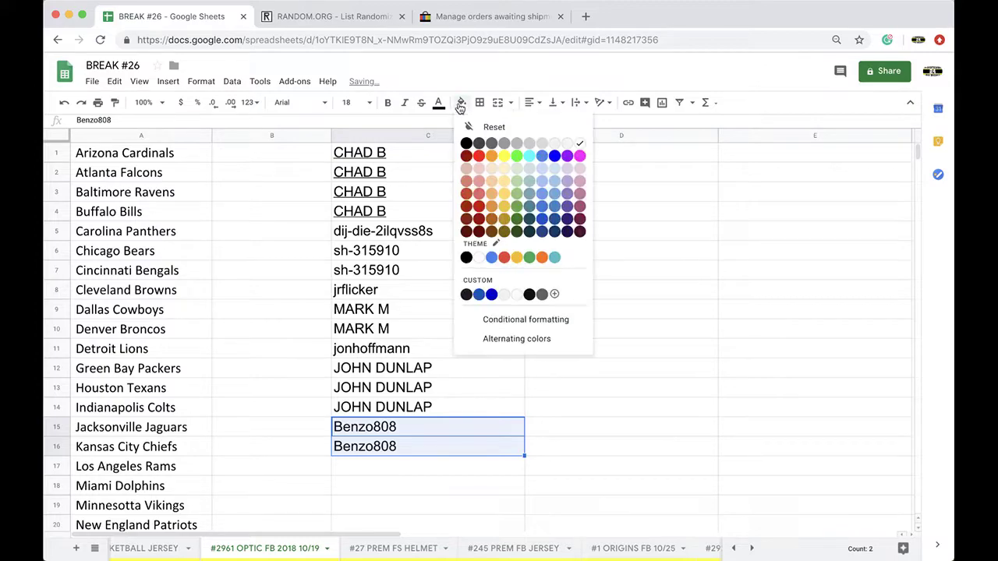
pyautogui.click(501, 156)
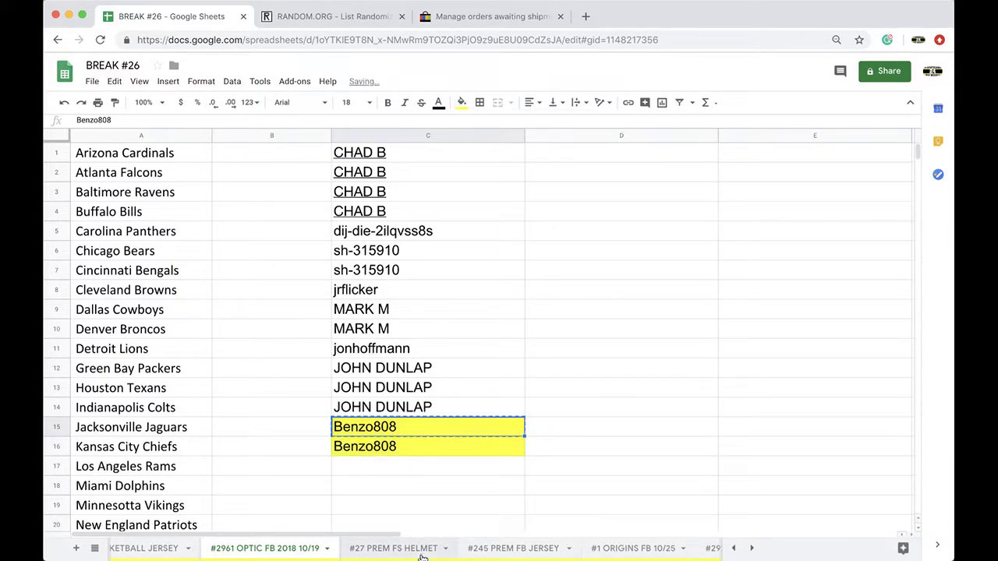
# - Paste the yellow buyer entry into the Jaguars slot C15 on the #27 PREM FS HELMET sheet
pyautogui.click(393, 548)
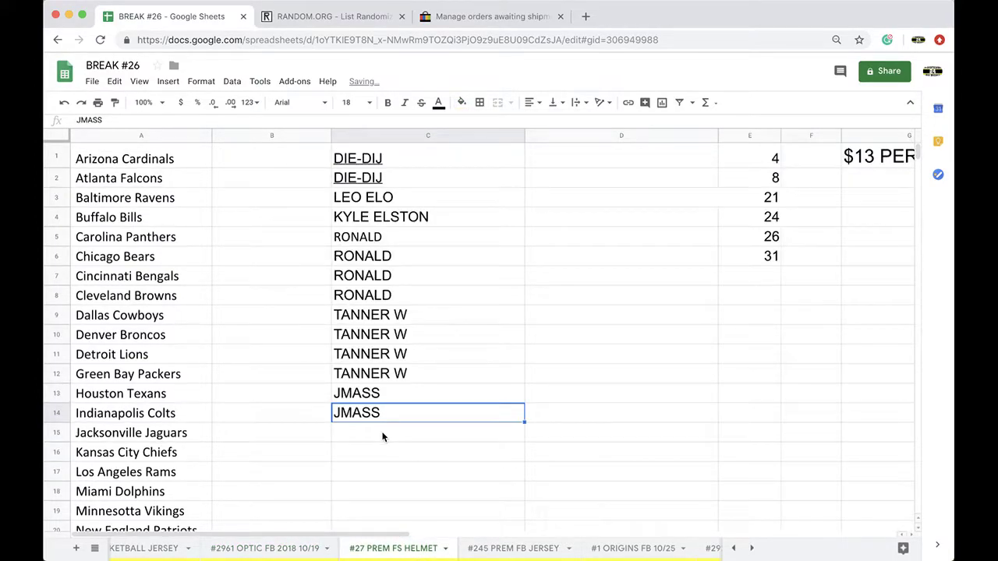
pyautogui.click(382, 437)
pyautogui.hotkey('ctrl', 'v')
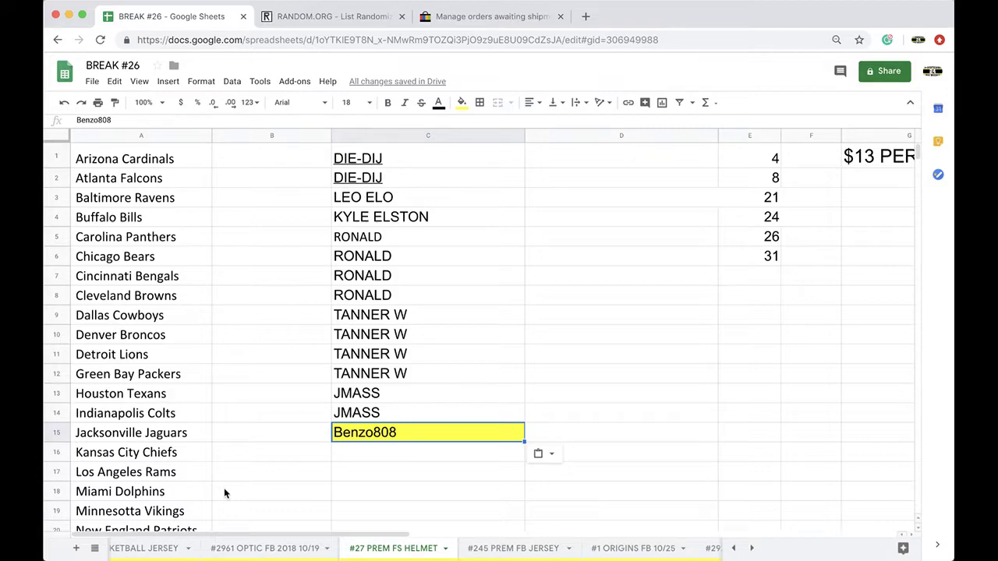
pyautogui.hscroll(-2, 234, 549)
pyautogui.click(231, 549)
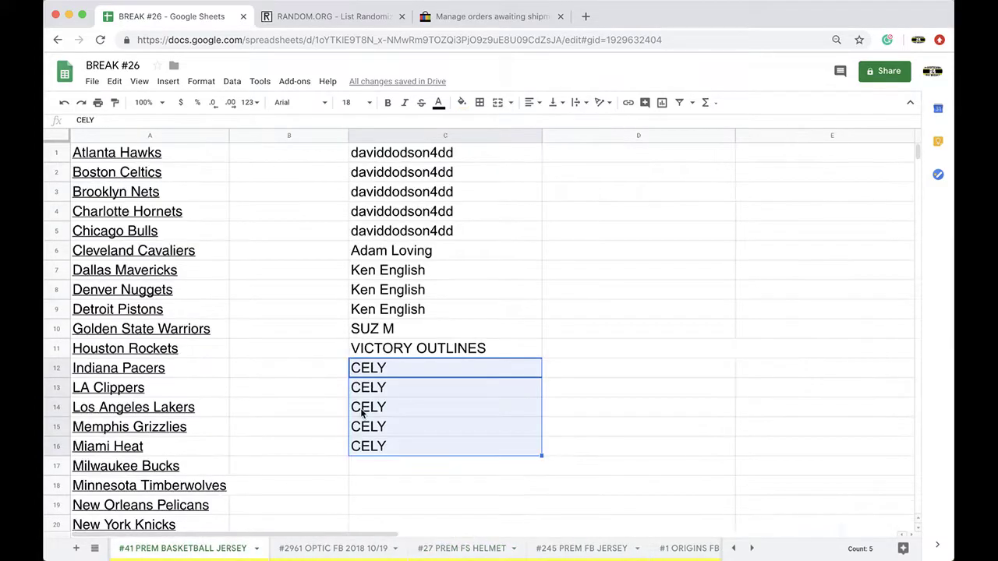
# - Enter the new buyer's name in the Milwaukee Bucks slot, C17, on the basketball jersey sheet
pyautogui.click(362, 468)
pyautogui.write('DIJ-DIE')
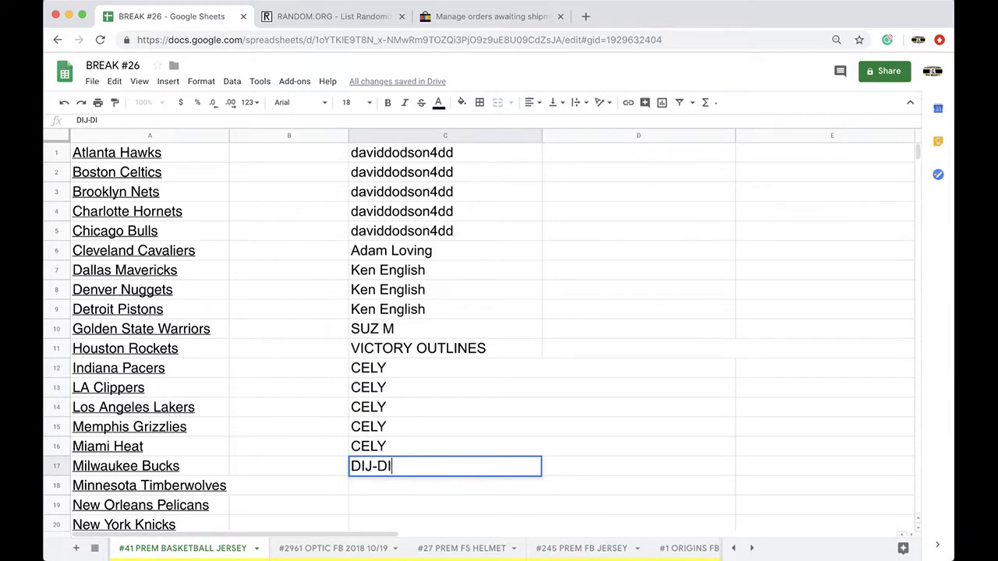
pyautogui.click(413, 393)
pyautogui.scroll(-2, 404, 475)
pyautogui.hscroll(-2, 339, 548)
pyautogui.hscroll(-1, 339, 548)
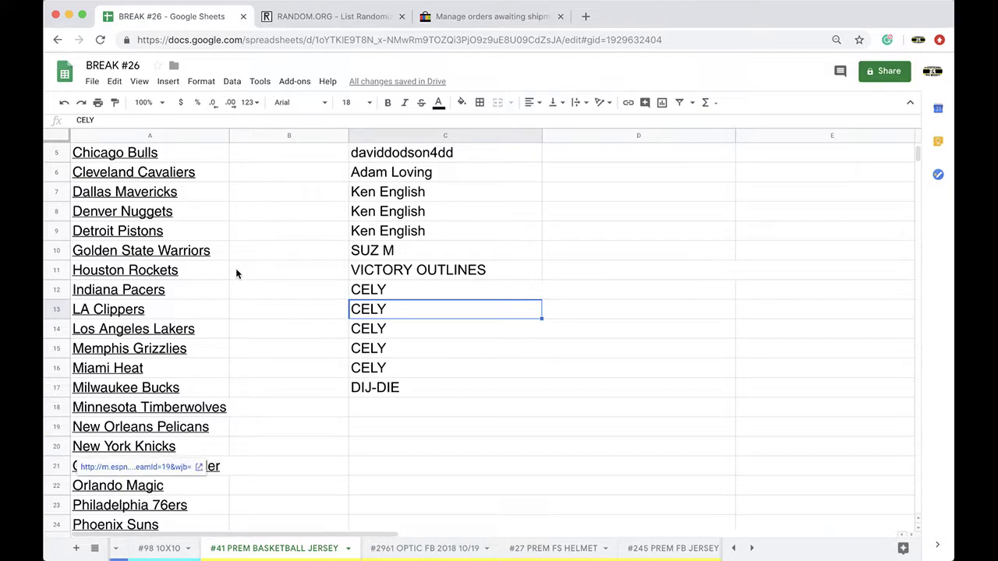
pyautogui.scroll(-2, 304, 312)
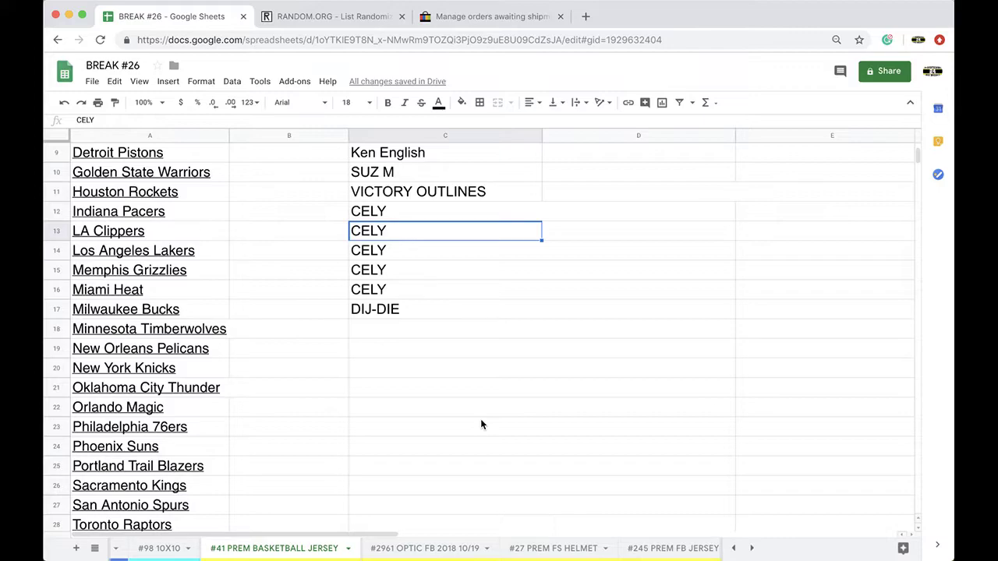
# - Reset the fill colour of C15:C16 on the #2961 OPTIC FB 2018 10/19 sheet
pyautogui.click(421, 548)
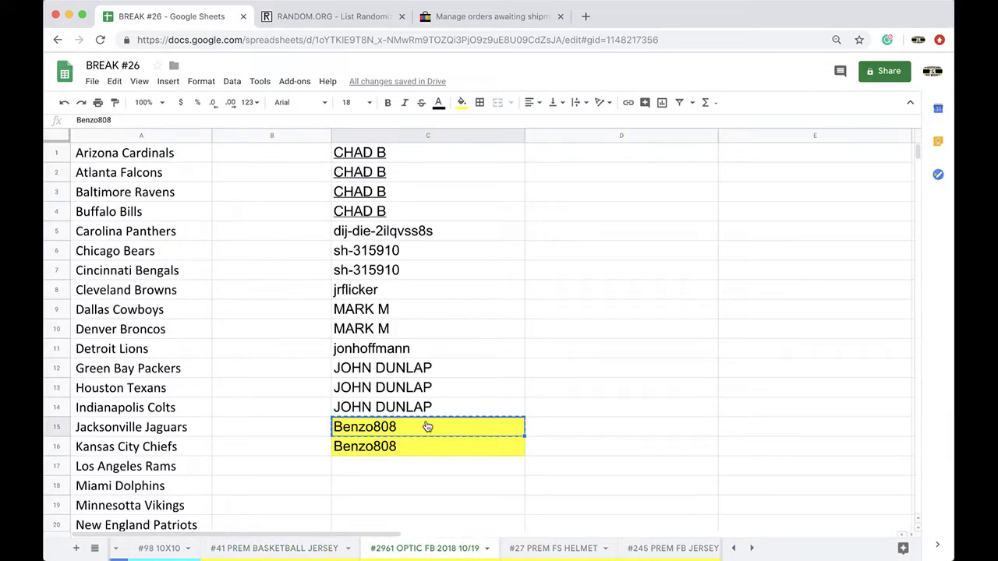
pyautogui.moveTo(432, 428); pyautogui.dragTo(430, 441)
pyautogui.click(461, 103)
pyautogui.click(469, 123)
# - Reset the fill colour of the Jaguars cell C15 on the #27 PREM FS HELMET sheet
pyautogui.click(555, 548)
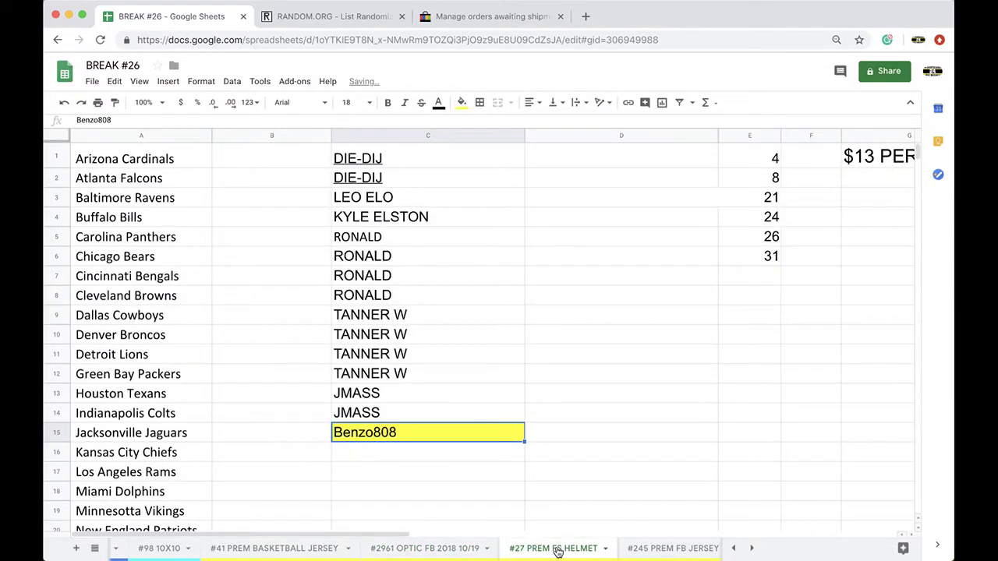
pyautogui.click(462, 102)
pyautogui.click(469, 122)
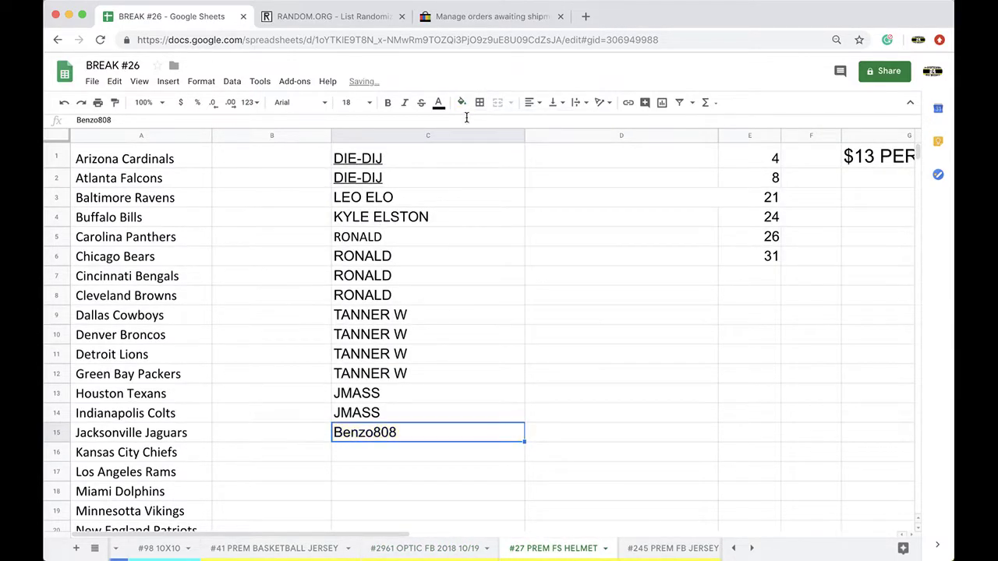
pyautogui.click(273, 549)
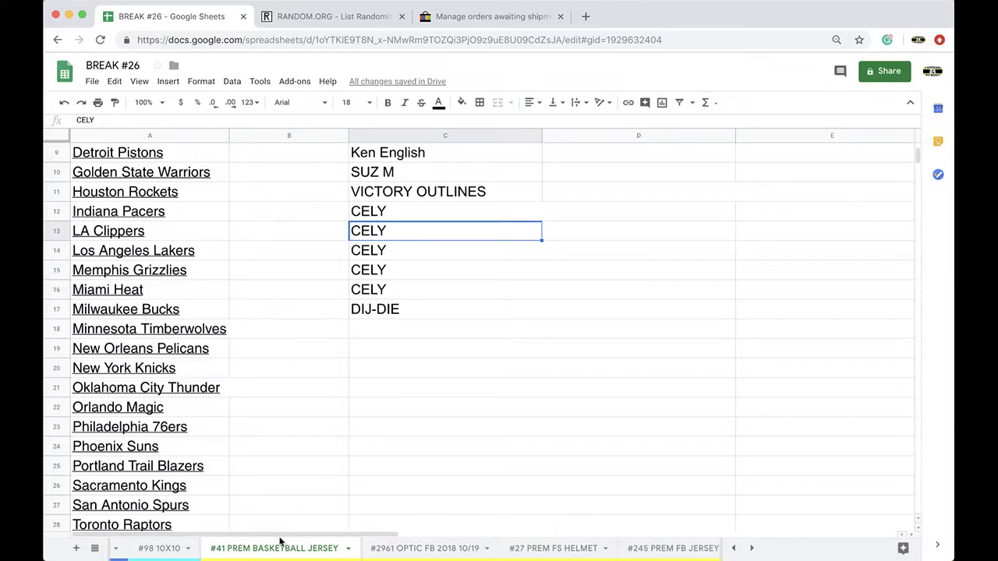
# - Check the #2961 OPTIC FB 2018 10/19 and #27 PREM FS HELMET sheets, ending on #245 PREM FB JERSEY
pyautogui.hscroll(2, 258, 545)
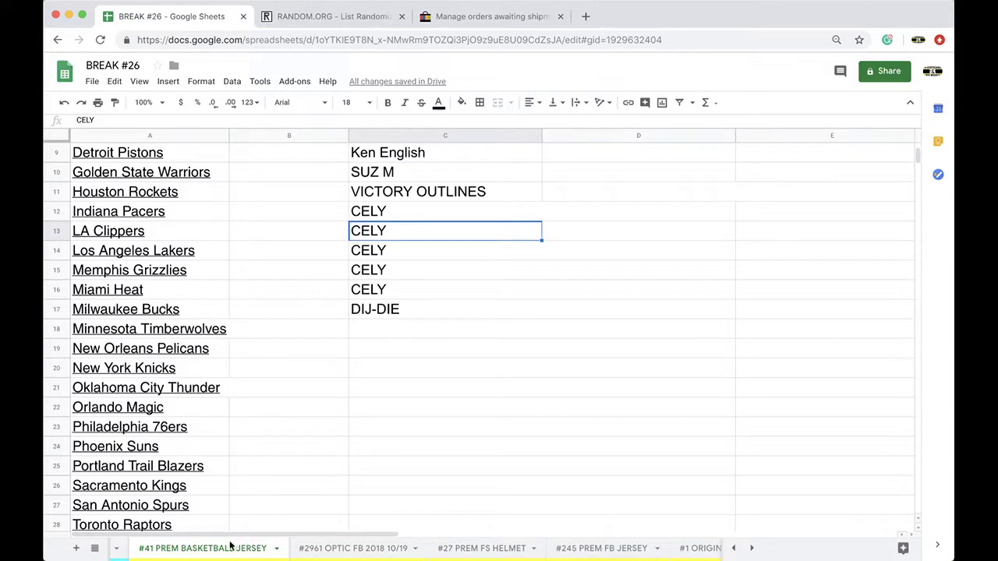
pyautogui.click(332, 549)
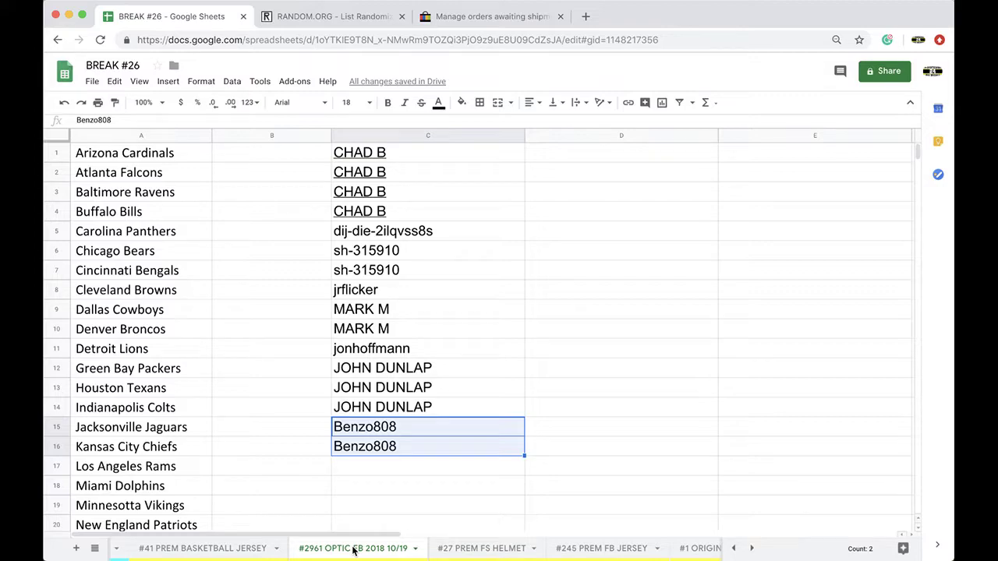
pyautogui.click(461, 557)
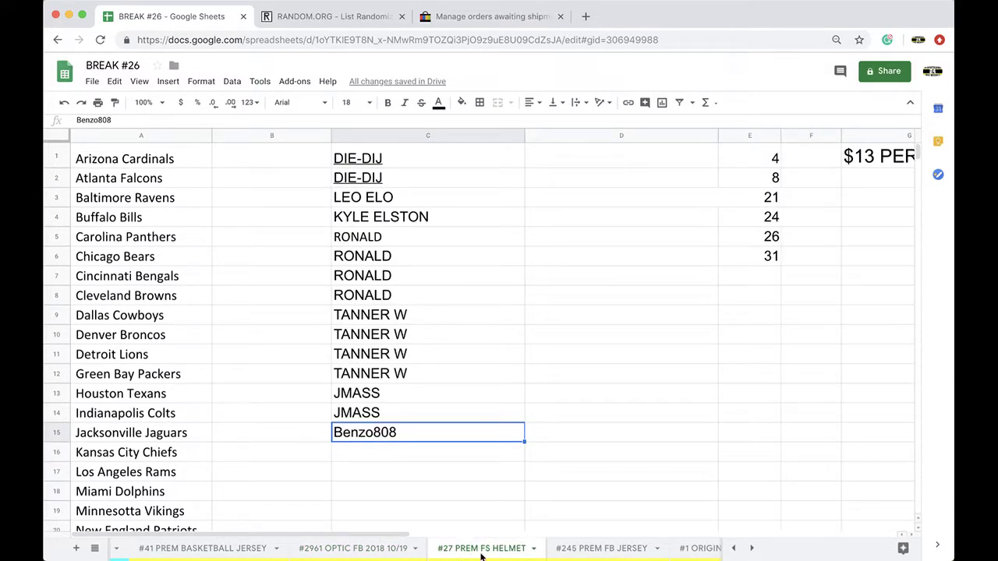
pyautogui.click(559, 554)
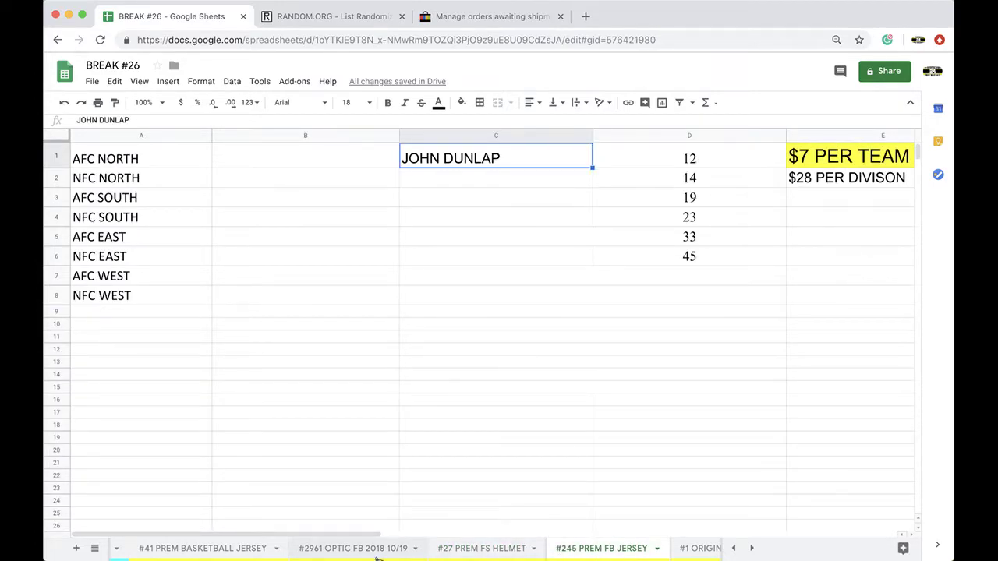
pyautogui.hscroll(-3, 216, 545)
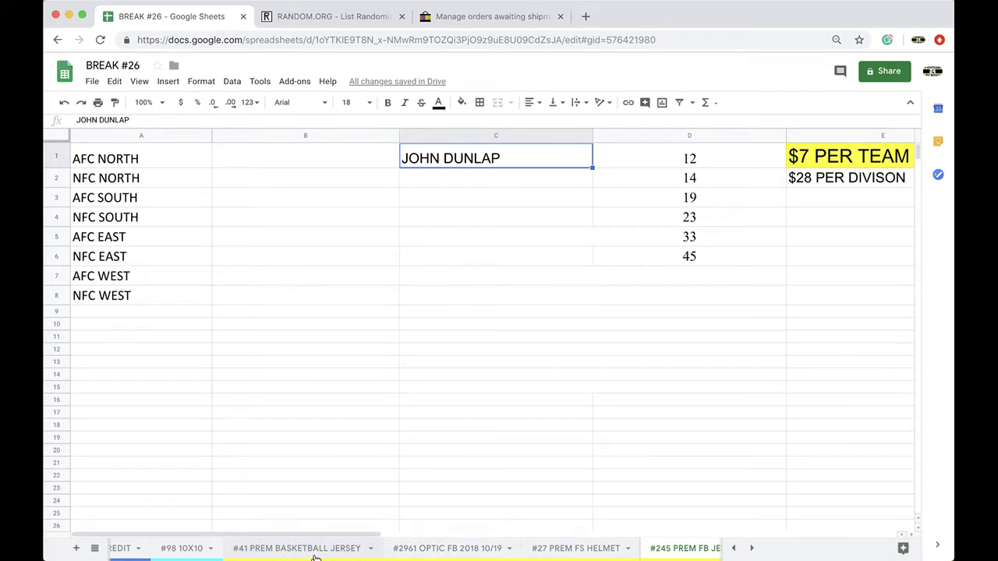
pyautogui.hscroll(3, 583, 548)
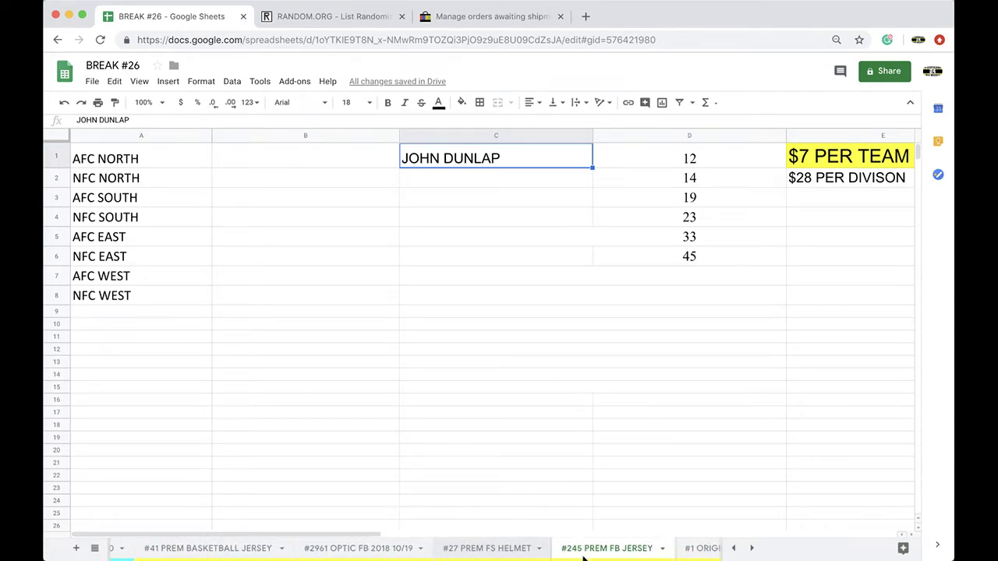
pyautogui.hscroll(-3, 583, 548)
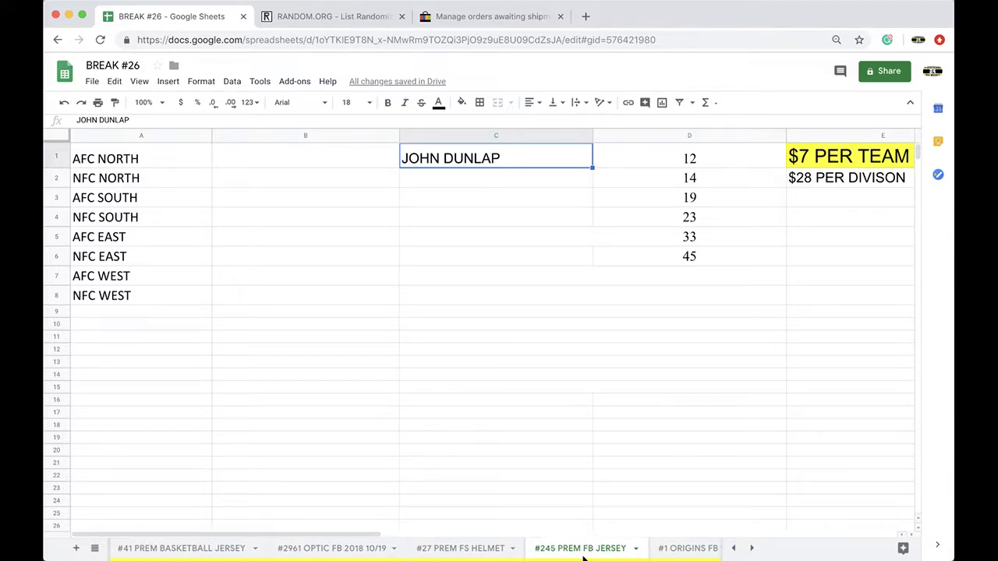